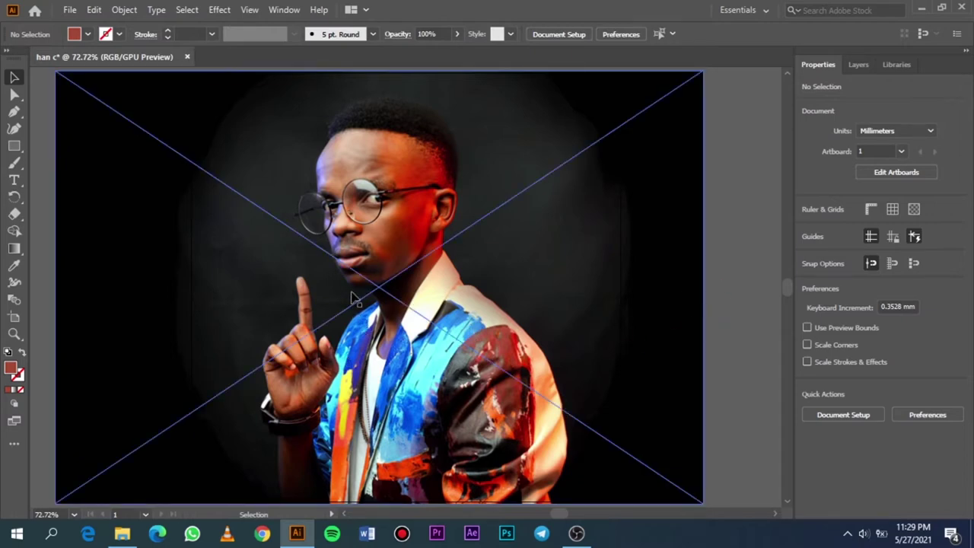
Fade the placed portrait photo on Layer 1 to 85% opacity and deselect it.
{"action": "scroll", "coordinate": [354, 298], "scroll_direction": "up", "scroll_amount": 1}
{"action": "scroll", "coordinate": [353, 298], "scroll_direction": "down", "scroll_amount": 1}
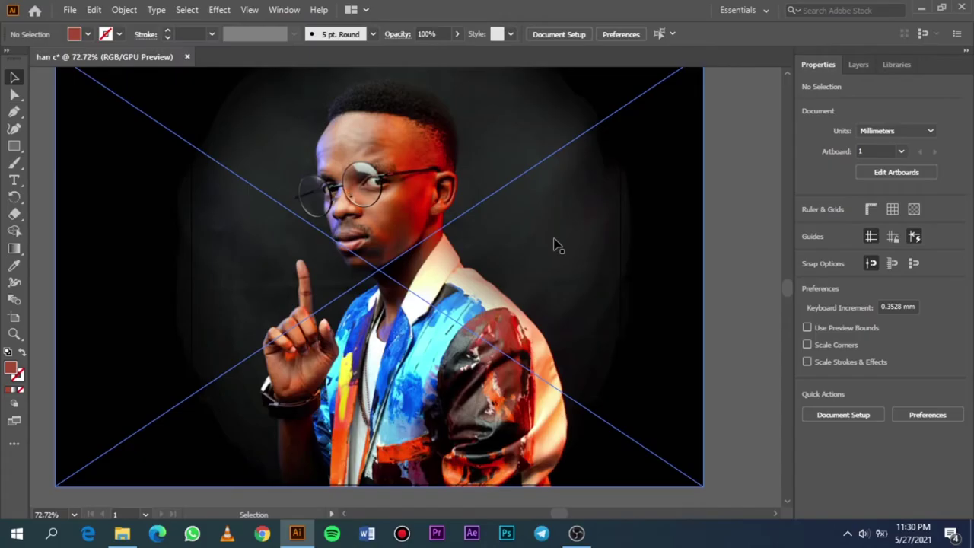
{"action": "scroll", "coordinate": [554, 245], "scroll_direction": "up", "scroll_amount": 2}
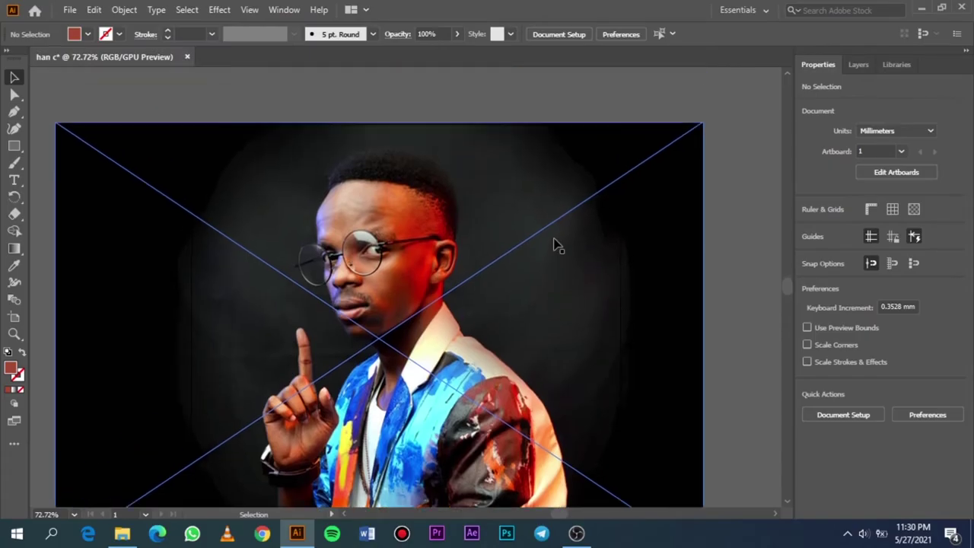
{"action": "left_click", "coordinate": [860, 64]}
{"action": "left_click", "coordinate": [677, 143]}
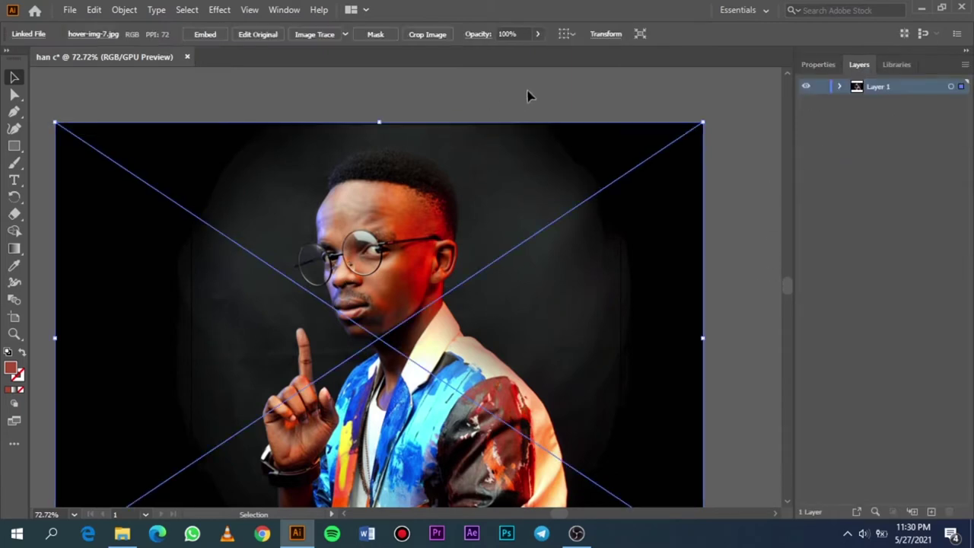
{"action": "left_click", "coordinate": [537, 35]}
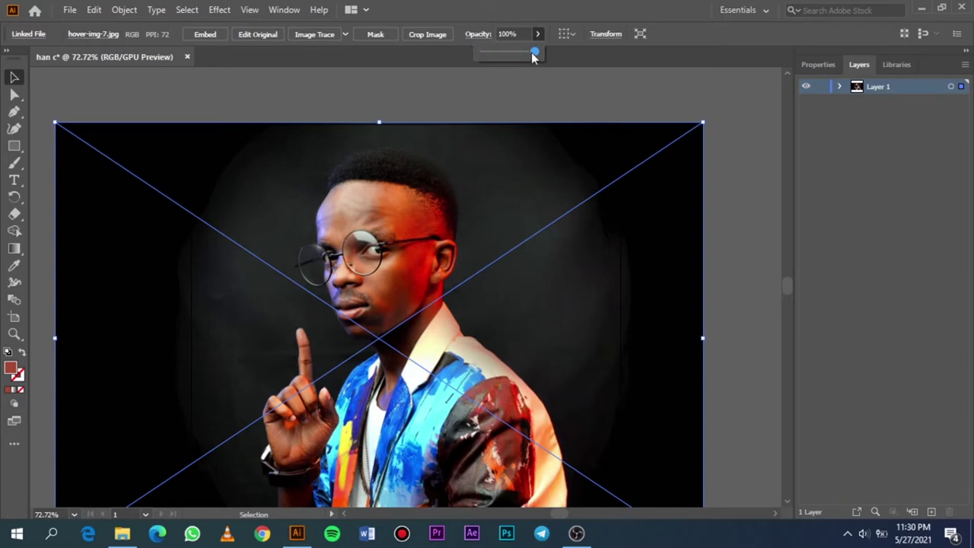
{"action": "left_click_drag", "start_coordinate": [533, 53], "coordinate": [530, 53]}
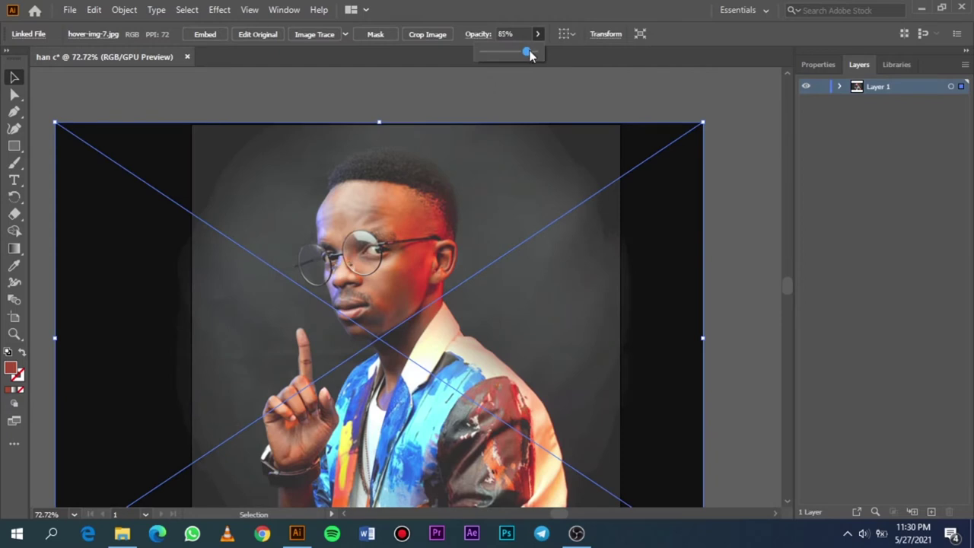
{"action": "left_click", "coordinate": [556, 96]}
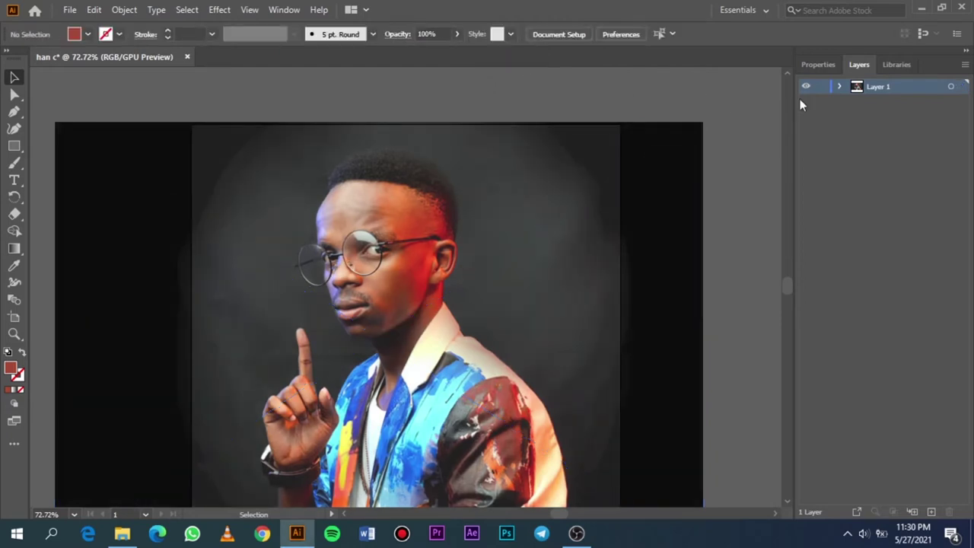
Add Layer 2 and draw a long, very thin ellipse across the top of the artboard.
{"action": "left_click", "coordinate": [931, 512]}
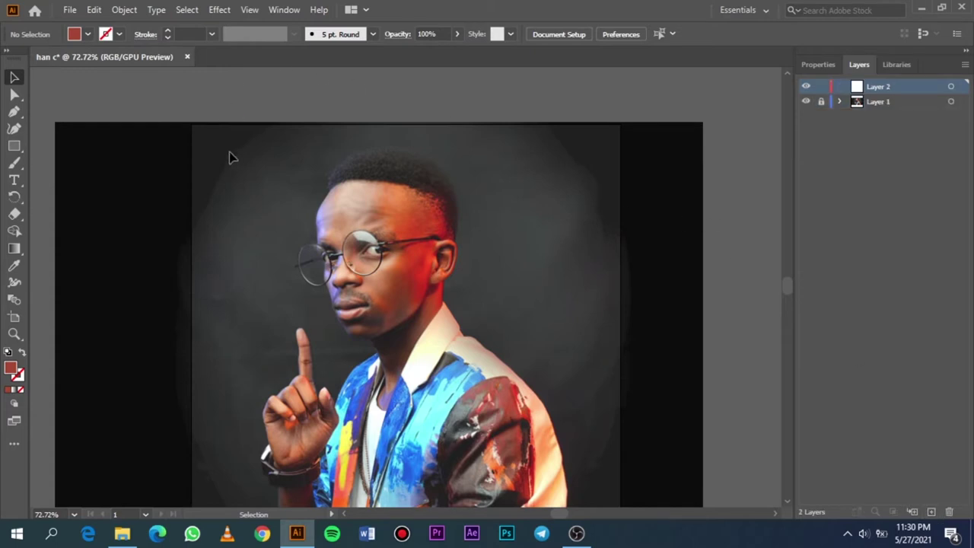
{"action": "left_click", "coordinate": [15, 147]}
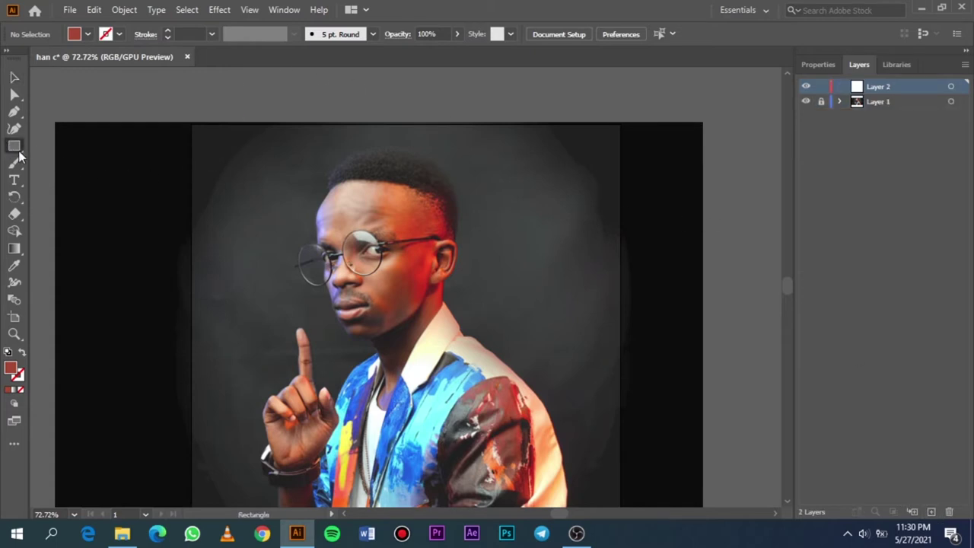
{"action": "left_click_drag", "start_coordinate": [19, 152], "coordinate": [52, 159]}
{"action": "scroll", "coordinate": [192, 130], "scroll_direction": "up", "scroll_amount": 1}
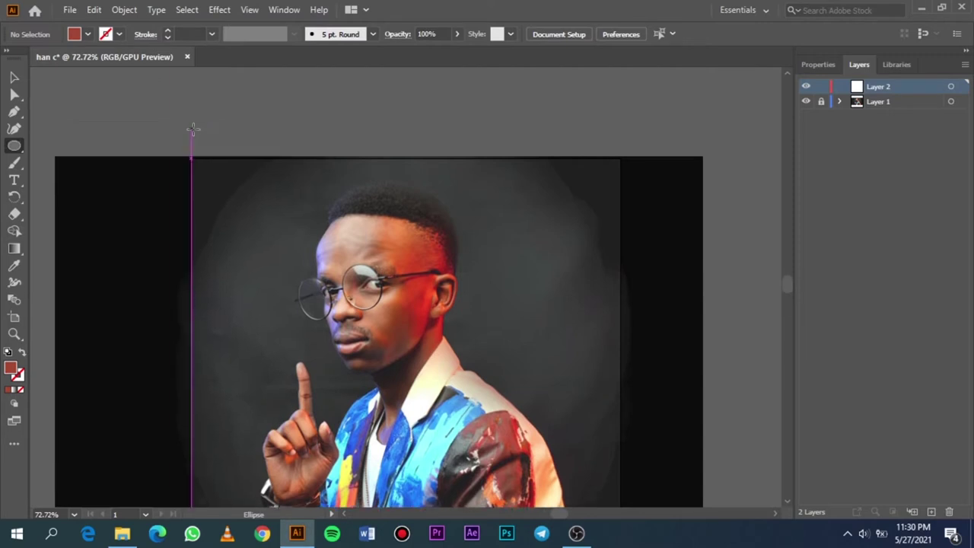
{"action": "scroll", "coordinate": [313, 144], "scroll_direction": "up", "scroll_amount": 1}
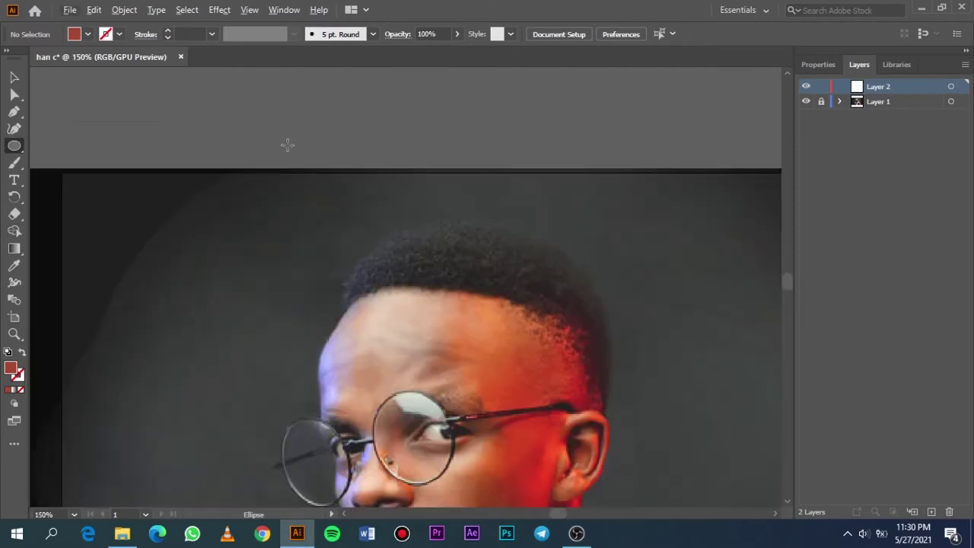
{"action": "scroll", "coordinate": [215, 144], "scroll_direction": "down", "scroll_amount": 1}
{"action": "scroll", "coordinate": [191, 134], "scroll_direction": "down", "scroll_amount": 1}
{"action": "scroll", "coordinate": [174, 130], "scroll_direction": "left", "scroll_amount": 3}
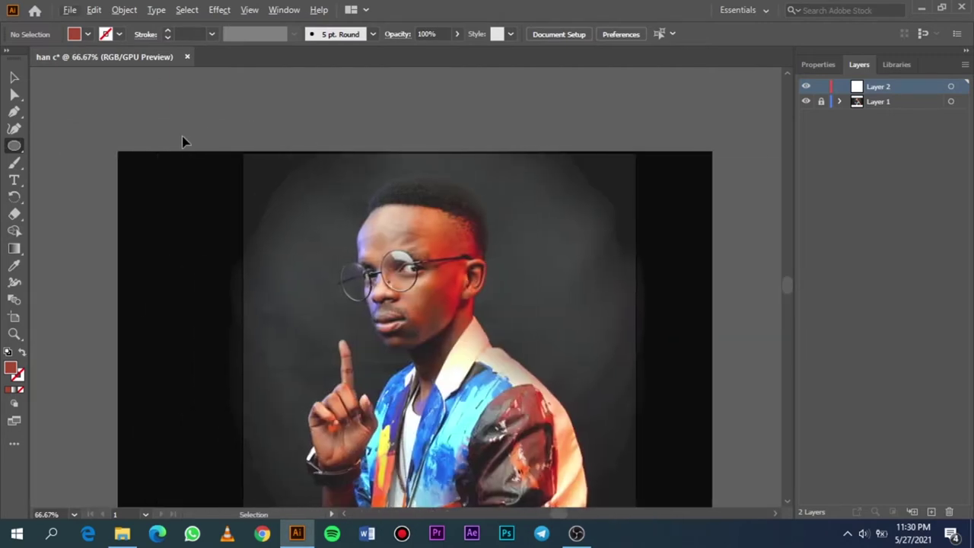
{"action": "mouse_move", "coordinate": [120, 135]}
{"action": "left_mouse_down"}
{"action": "mouse_move", "coordinate": [719, 123]}
{"action": "mouse_move", "coordinate": [724, 134]}
{"action": "left_mouse_up"}
{"action": "scroll", "coordinate": [423, 146], "scroll_direction": "up", "scroll_amount": 4}
{"action": "scroll", "coordinate": [421, 133], "scroll_direction": "up", "scroll_amount": 4}
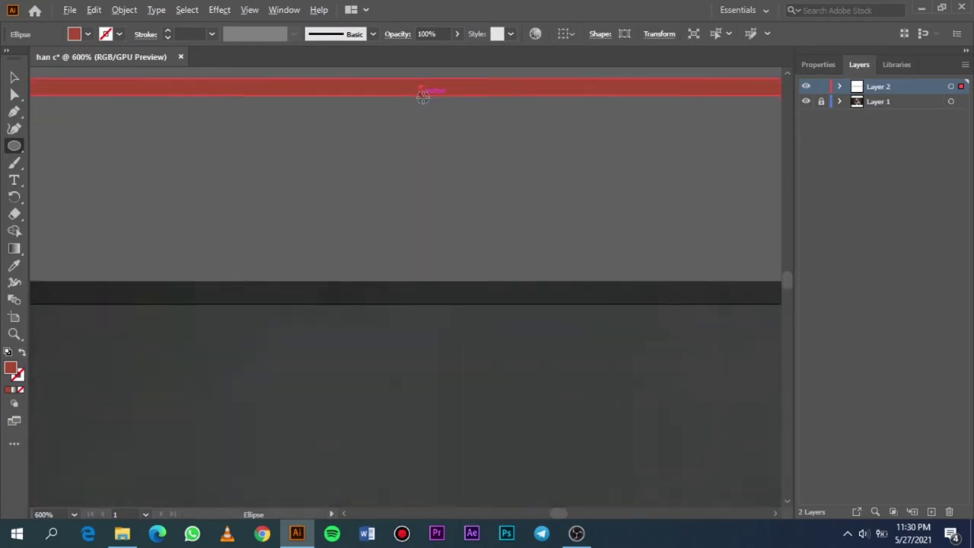
Fill the thin ellipse with pure black (000000).
{"action": "double_click", "coordinate": [12, 371]}
{"action": "left_click_drag", "start_coordinate": [551, 208], "coordinate": [551, 257]}
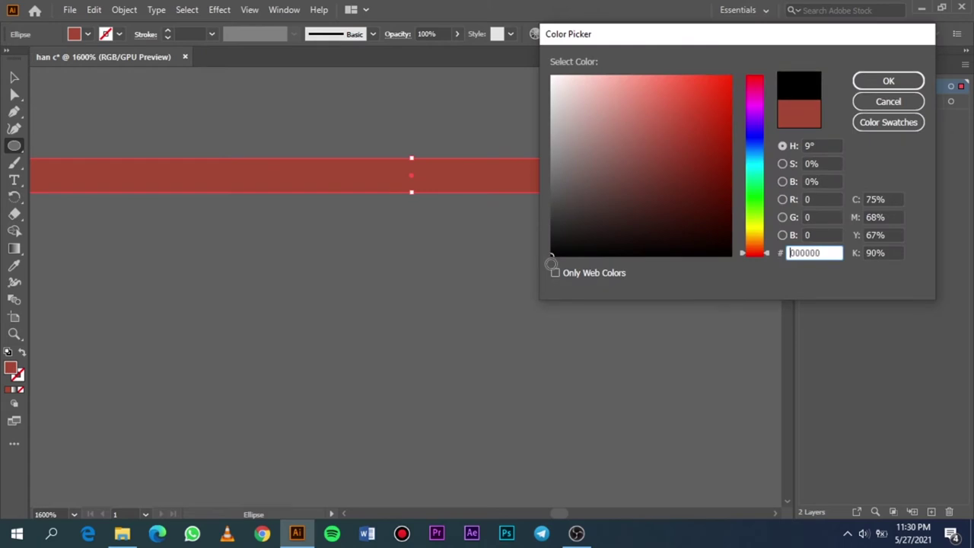
{"action": "left_click", "coordinate": [873, 82]}
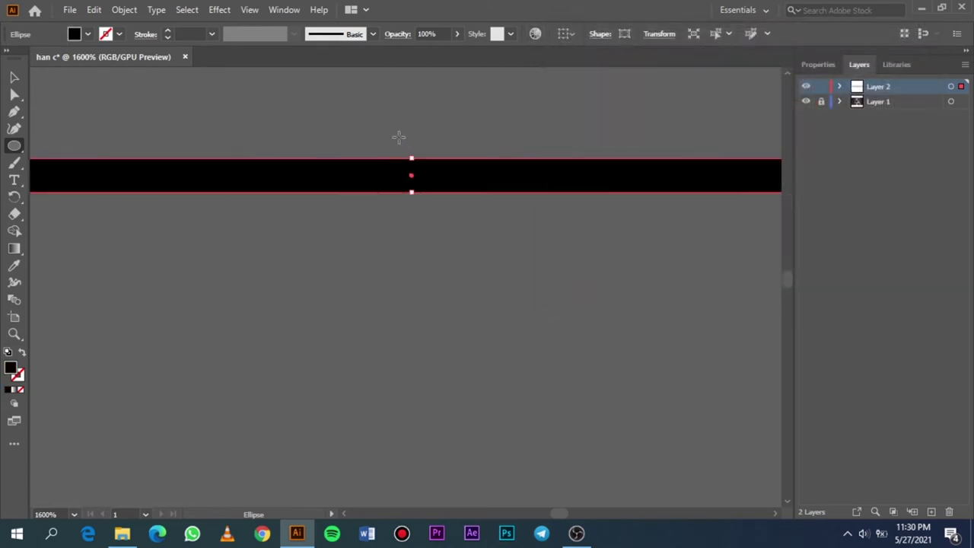
{"action": "scroll", "coordinate": [399, 137], "scroll_direction": "down", "scroll_amount": 5}
{"action": "scroll", "coordinate": [397, 153], "scroll_direction": "up", "scroll_amount": 2}
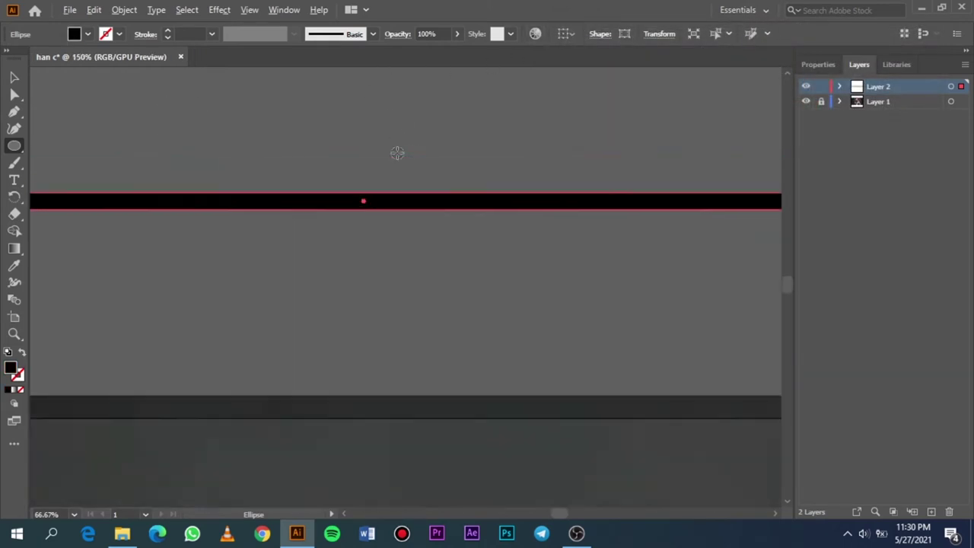
{"action": "scroll", "coordinate": [319, 244], "scroll_direction": "up", "scroll_amount": 3}
{"action": "scroll", "coordinate": [319, 244], "scroll_direction": "up", "scroll_amount": 3}
{"action": "scroll", "coordinate": [347, 147], "scroll_direction": "up", "scroll_amount": 3}
{"action": "scroll", "coordinate": [350, 147], "scroll_direction": "up", "scroll_amount": 2}
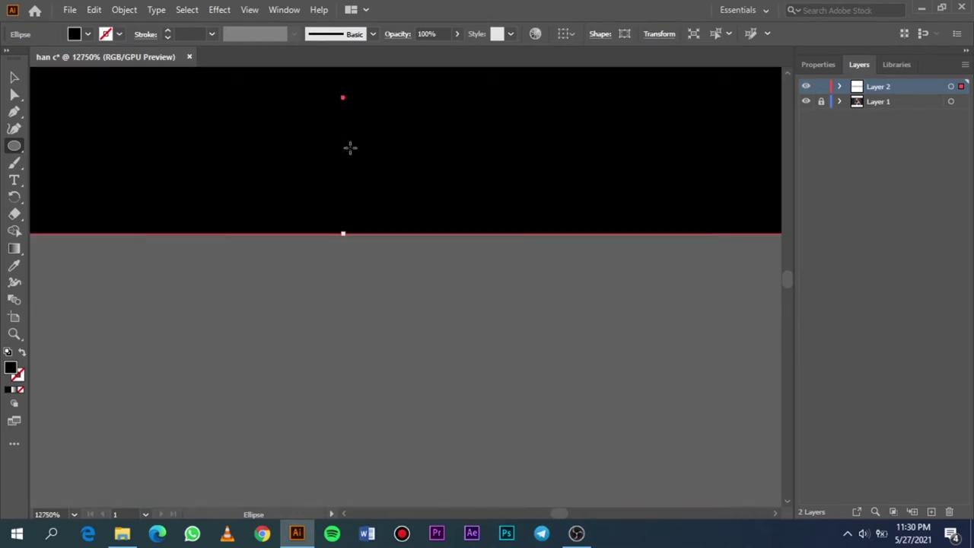
{"action": "scroll", "coordinate": [350, 148], "scroll_direction": "up", "scroll_amount": 3}
{"action": "left_click_drag", "start_coordinate": [343, 86], "coordinate": [356, 182]}
Turn the selected black ellipse into a new Art Brush, accepting the default settings.
{"action": "left_click", "coordinate": [14, 74]}
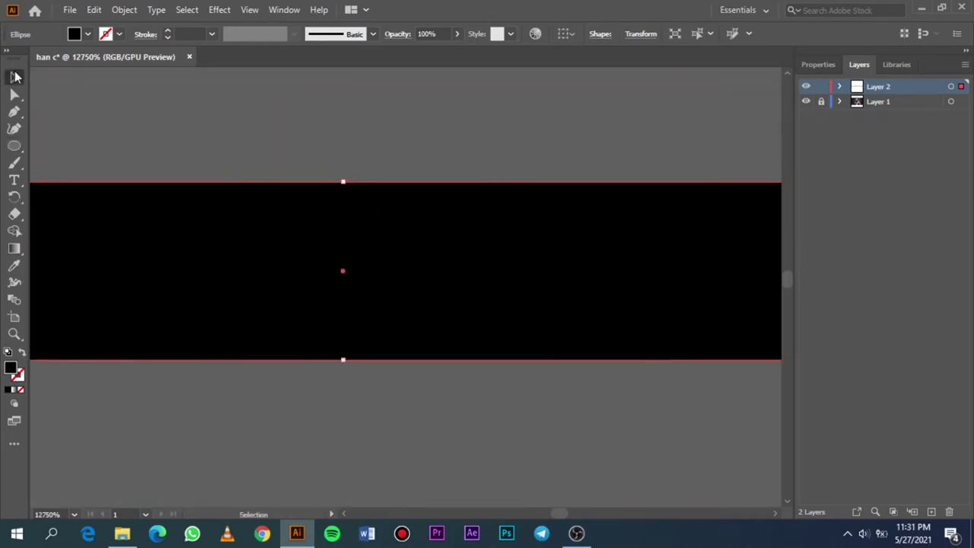
{"action": "left_click", "coordinate": [365, 34]}
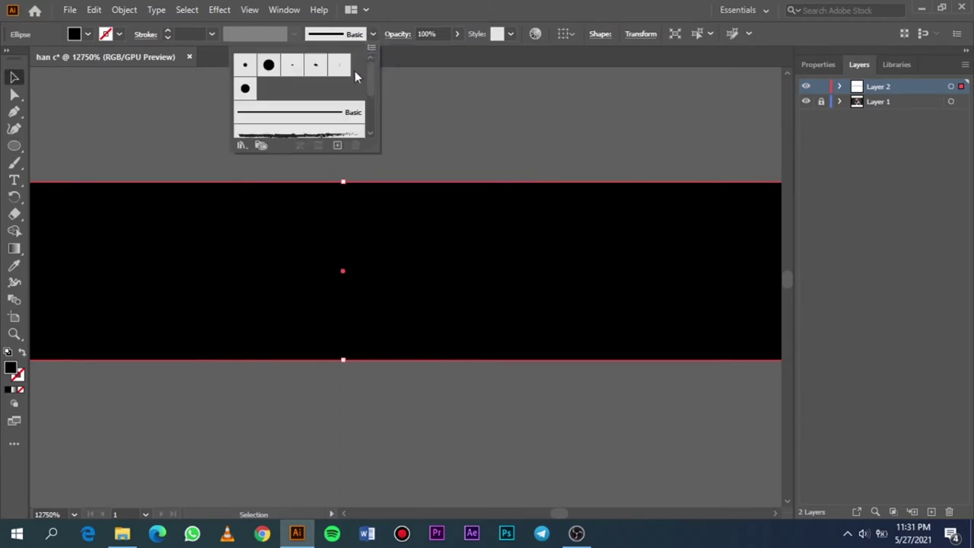
{"action": "left_click", "coordinate": [338, 145]}
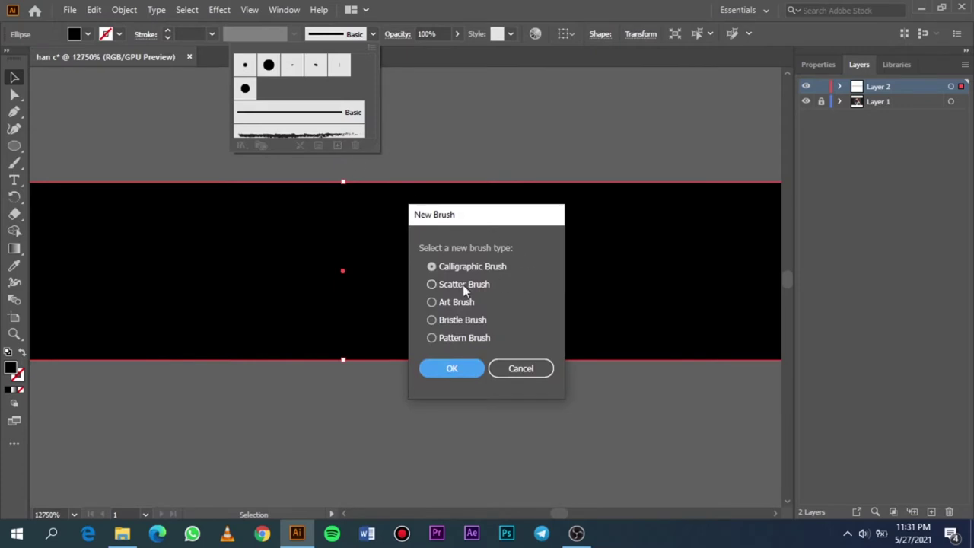
{"action": "left_click", "coordinate": [450, 302]}
{"action": "left_click", "coordinate": [460, 368]}
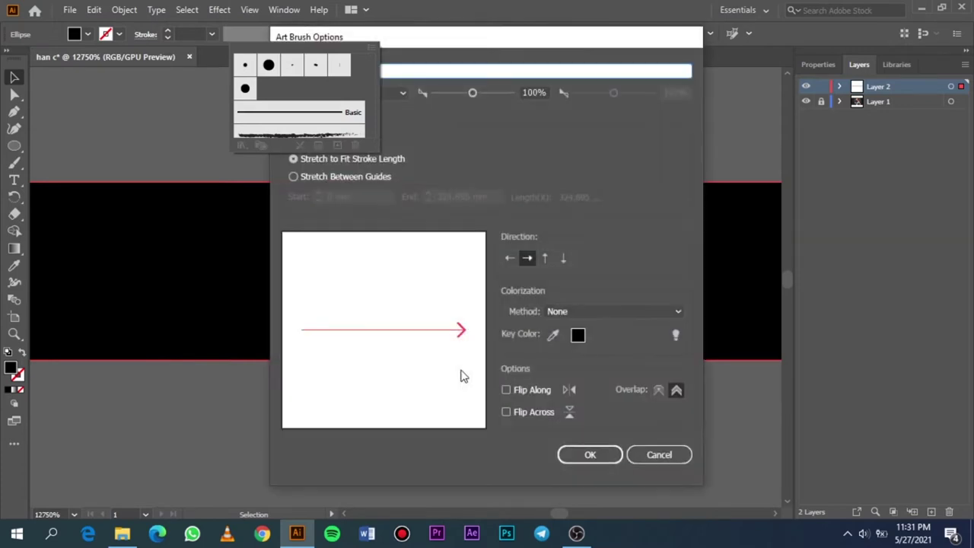
{"action": "left_click", "coordinate": [589, 454]}
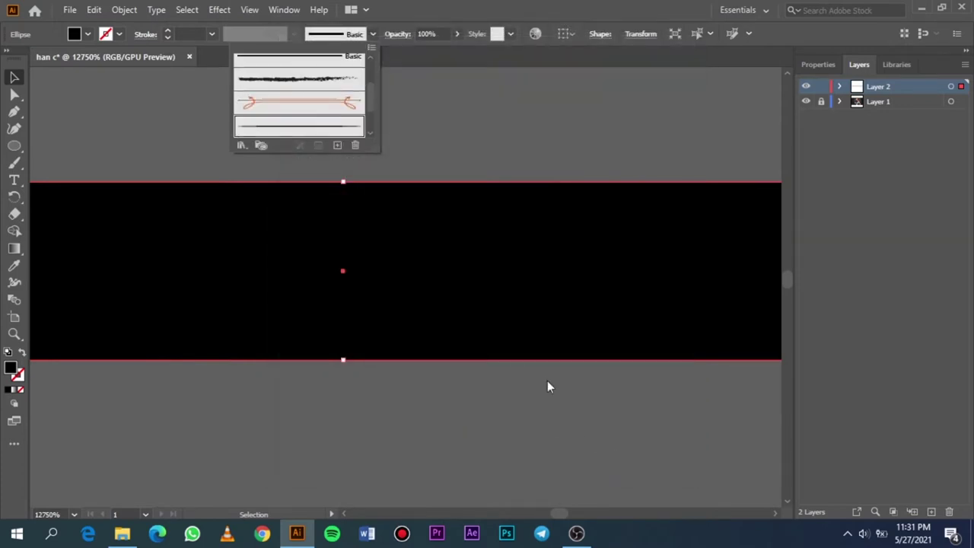
{"action": "left_click", "coordinate": [482, 102]}
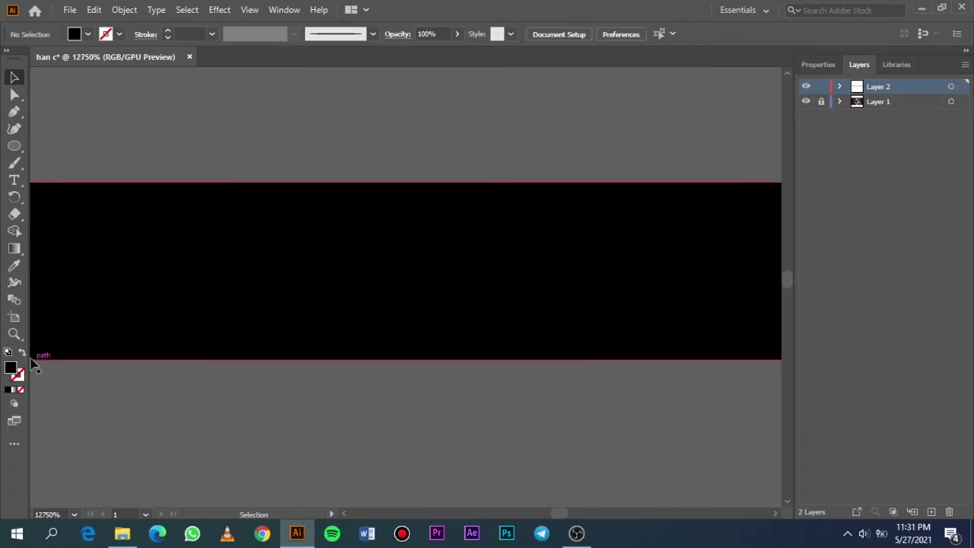
Switch to the Paintbrush tool and review the brush list, cancelling a second new brush.
{"action": "left_click", "coordinate": [15, 162]}
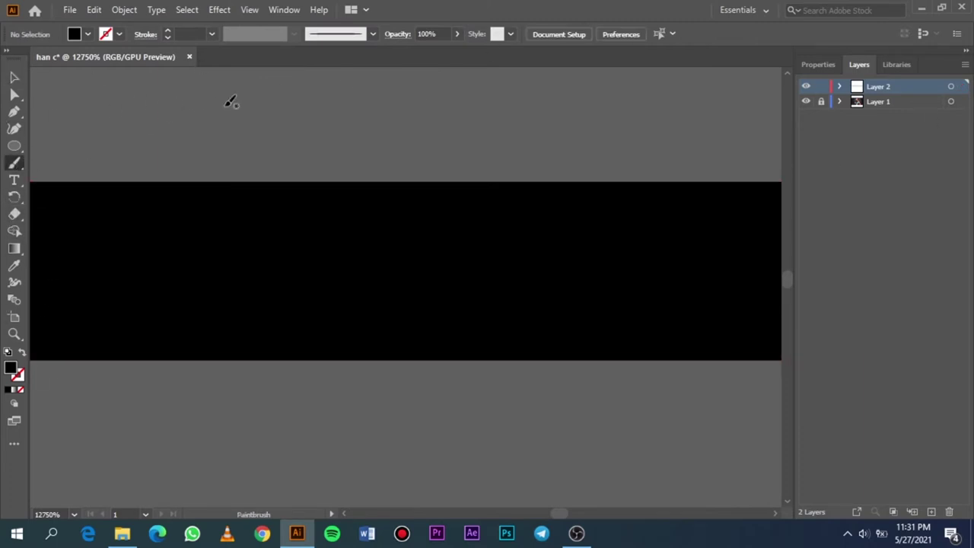
{"action": "left_click", "coordinate": [372, 34]}
{"action": "left_click", "coordinate": [343, 144]}
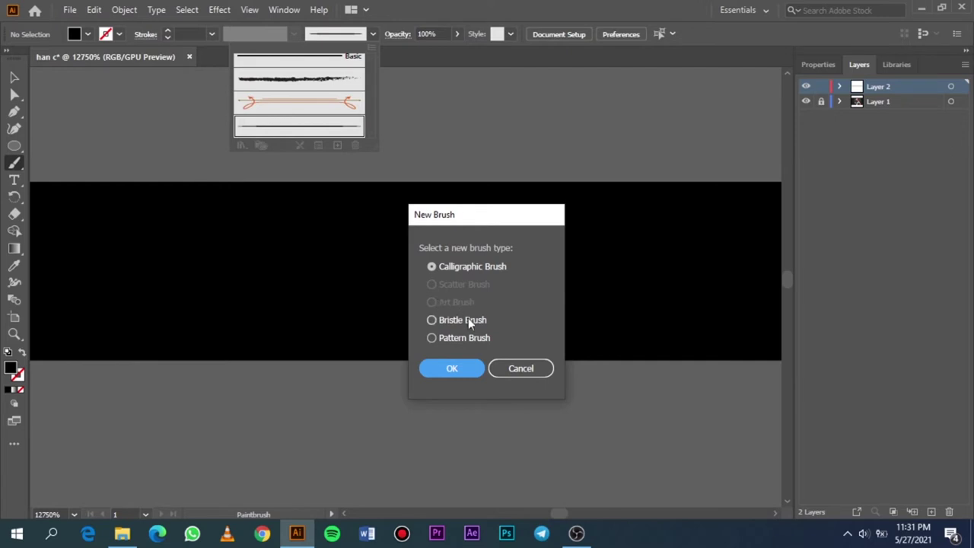
{"action": "left_click", "coordinate": [504, 371]}
{"action": "left_click", "coordinate": [266, 176]}
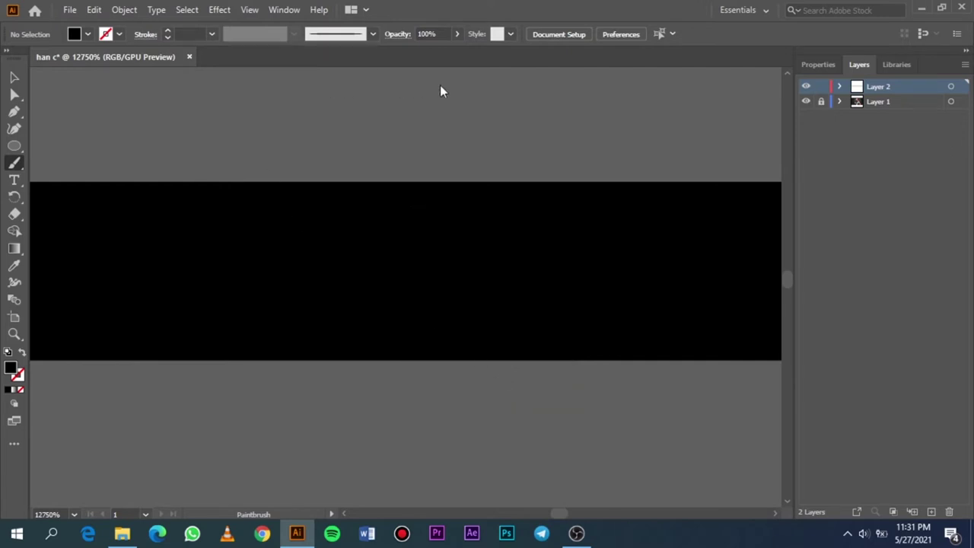
Brush a small loop at the top end of the long black curve.
{"action": "scroll", "coordinate": [370, 156], "scroll_direction": "down", "scroll_amount": 2}
{"action": "scroll", "coordinate": [368, 157], "scroll_direction": "down", "scroll_amount": 2}
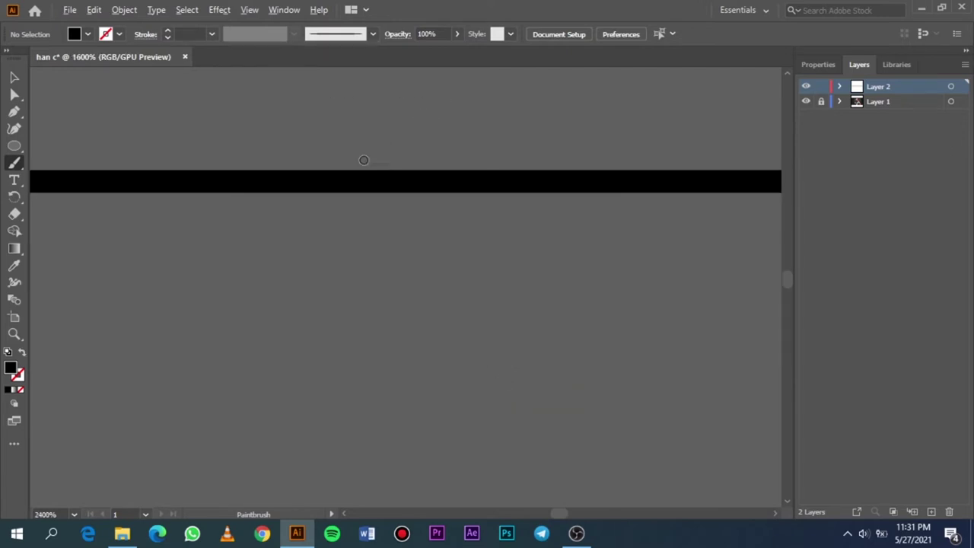
{"action": "scroll", "coordinate": [366, 158], "scroll_direction": "down", "scroll_amount": 1}
{"action": "scroll", "coordinate": [364, 158], "scroll_direction": "down", "scroll_amount": 1}
{"action": "scroll", "coordinate": [365, 158], "scroll_direction": "down", "scroll_amount": 2}
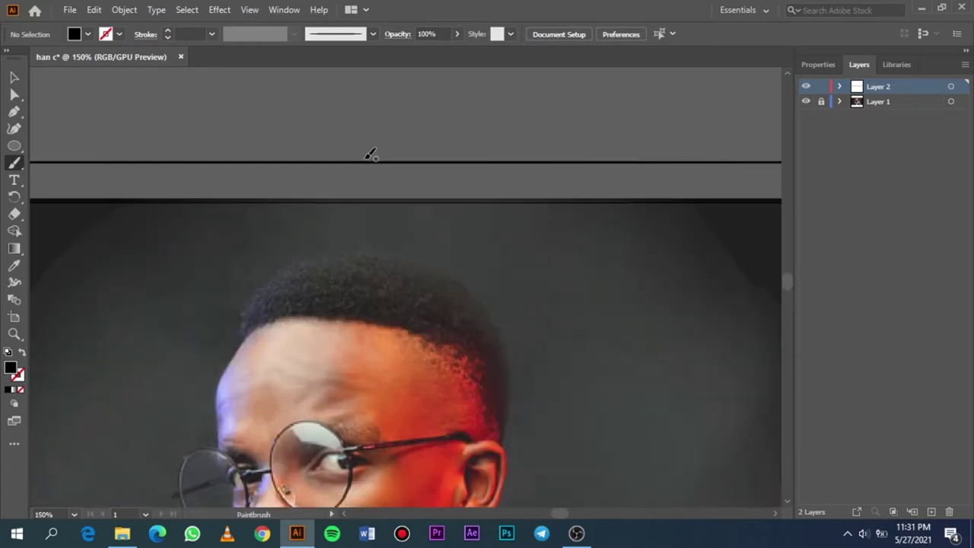
{"action": "scroll", "coordinate": [371, 156], "scroll_direction": "down", "scroll_amount": 1}
{"action": "scroll", "coordinate": [373, 157], "scroll_direction": "down", "scroll_amount": 1}
{"action": "scroll", "coordinate": [370, 157], "scroll_direction": "down", "scroll_amount": 1}
{"action": "scroll", "coordinate": [373, 152], "scroll_direction": "up", "scroll_amount": 5}
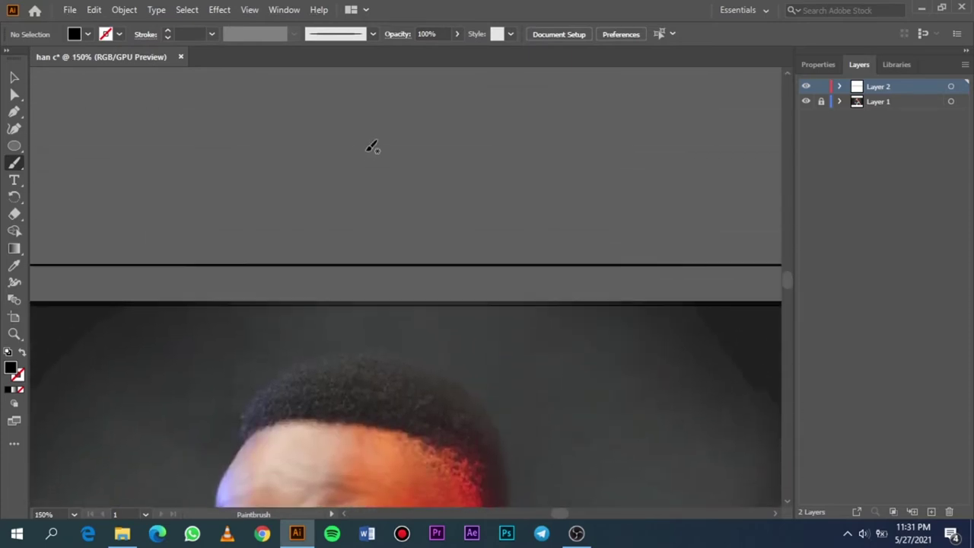
{"action": "left_click_drag", "start_coordinate": [456, 169], "coordinate": [452, 173]}
{"action": "scroll", "coordinate": [413, 209], "scroll_direction": "down", "scroll_amount": 2}
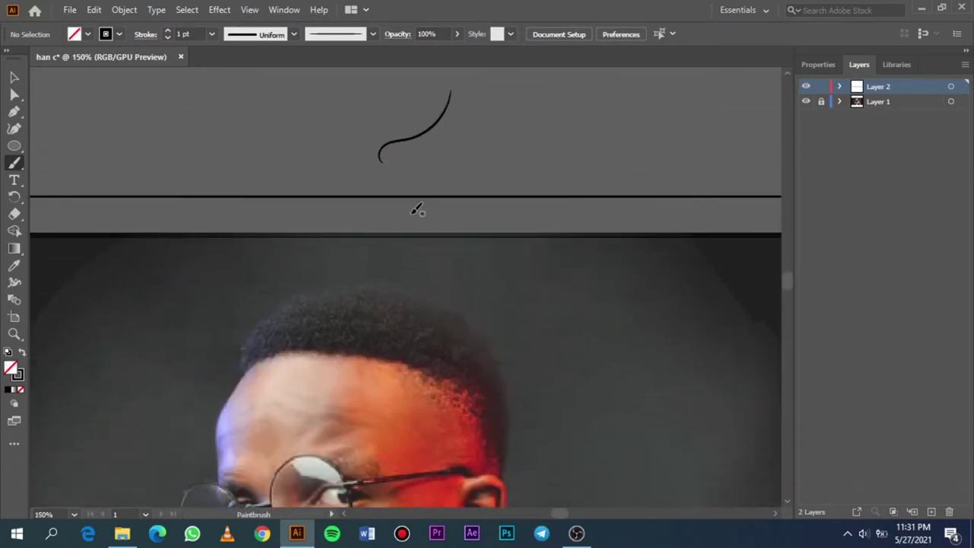
{"action": "scroll", "coordinate": [439, 191], "scroll_direction": "down", "scroll_amount": 3}
{"action": "scroll", "coordinate": [437, 153], "scroll_direction": "up", "scroll_amount": 3}
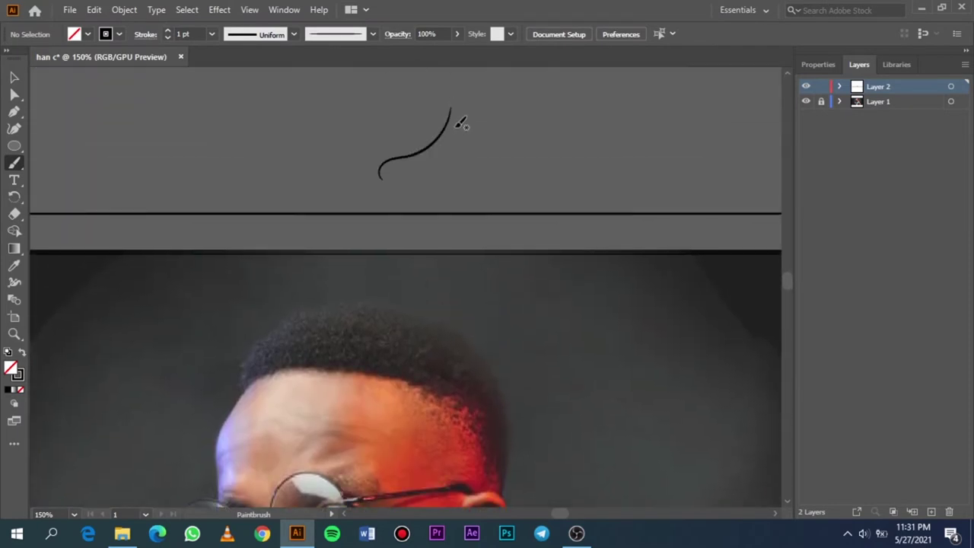
{"action": "scroll", "coordinate": [459, 124], "scroll_direction": "up", "scroll_amount": 1}
{"action": "scroll", "coordinate": [451, 118], "scroll_direction": "up", "scroll_amount": 4}
{"action": "scroll", "coordinate": [449, 114], "scroll_direction": "up", "scroll_amount": 1}
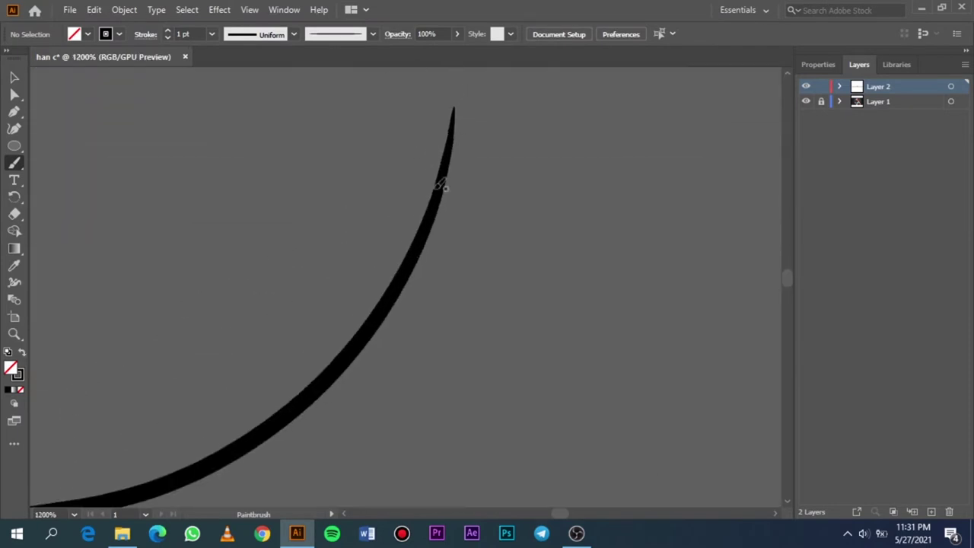
{"action": "left_click_drag", "start_coordinate": [502, 200], "coordinate": [426, 126]}
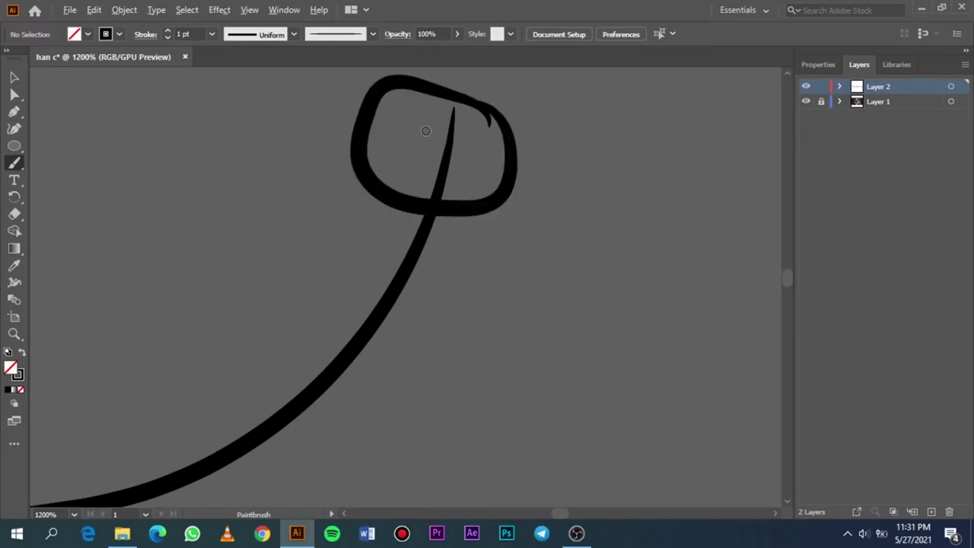
Zoom out and back in to bring the photo's ear into view.
{"action": "scroll", "coordinate": [378, 200], "scroll_direction": "down", "scroll_amount": 5}
{"action": "scroll", "coordinate": [365, 205], "scroll_direction": "up", "scroll_amount": 2}
{"action": "scroll", "coordinate": [349, 208], "scroll_direction": "up", "scroll_amount": 3}
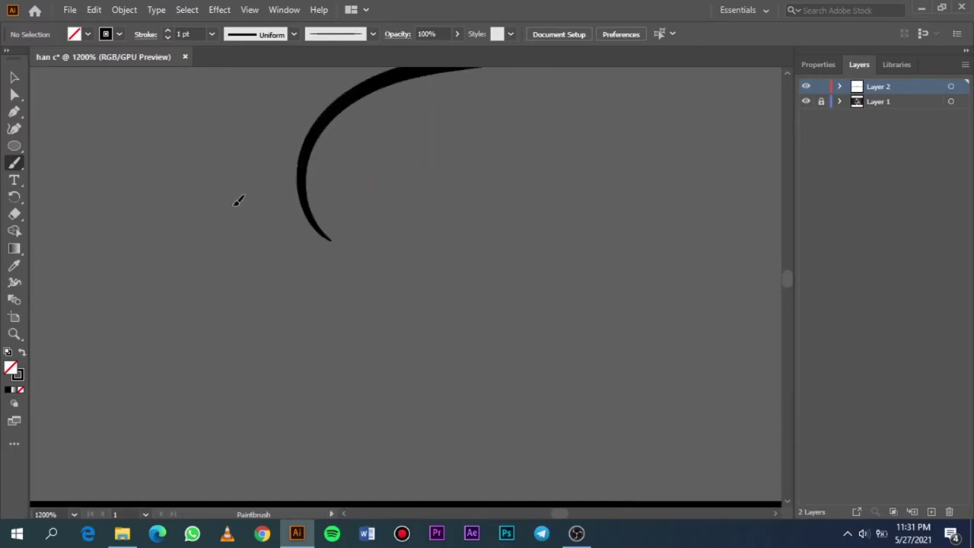
{"action": "scroll", "coordinate": [387, 193], "scroll_direction": "down", "scroll_amount": 2}
{"action": "scroll", "coordinate": [374, 209], "scroll_direction": "down", "scroll_amount": 8}
{"action": "scroll", "coordinate": [375, 152], "scroll_direction": "down", "scroll_amount": 2}
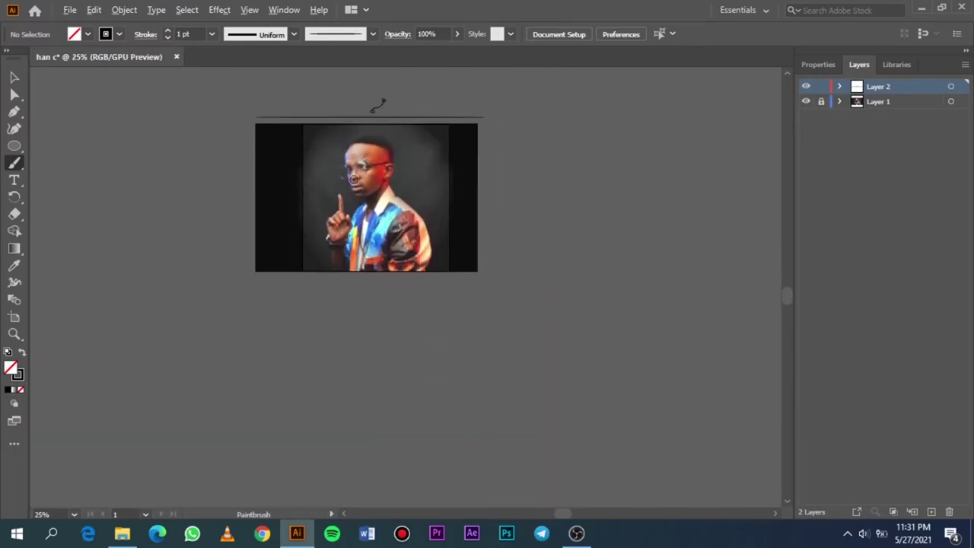
{"action": "scroll", "coordinate": [367, 149], "scroll_direction": "up", "scroll_amount": 7}
{"action": "scroll", "coordinate": [387, 156], "scroll_direction": "down", "scroll_amount": 3}
{"action": "scroll", "coordinate": [511, 239], "scroll_direction": "right", "scroll_amount": 5}
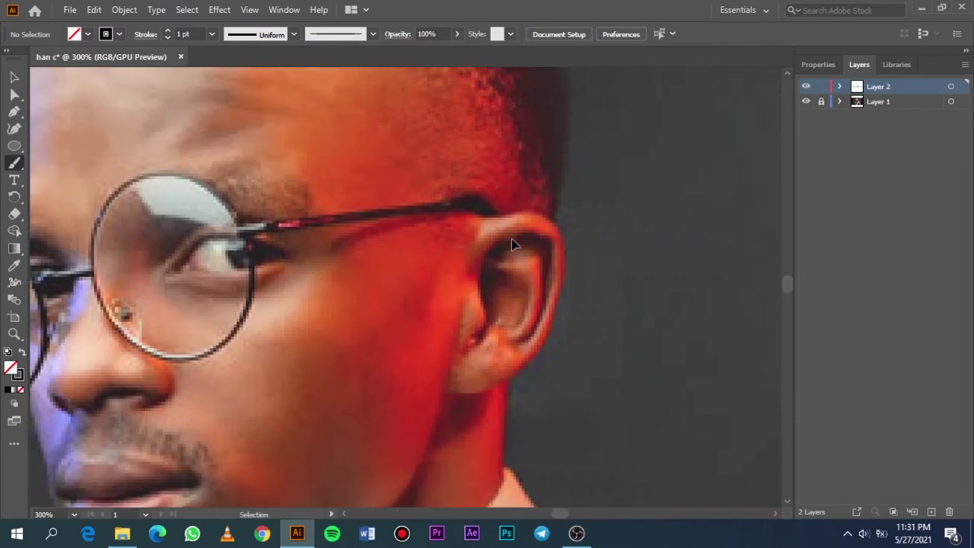
{"action": "scroll", "coordinate": [517, 238], "scroll_direction": "down", "scroll_amount": 3}
{"action": "scroll", "coordinate": [525, 237], "scroll_direction": "up", "scroll_amount": 1}
{"action": "scroll", "coordinate": [524, 237], "scroll_direction": "up", "scroll_amount": 2}
{"action": "scroll", "coordinate": [525, 237], "scroll_direction": "up", "scroll_amount": 2}
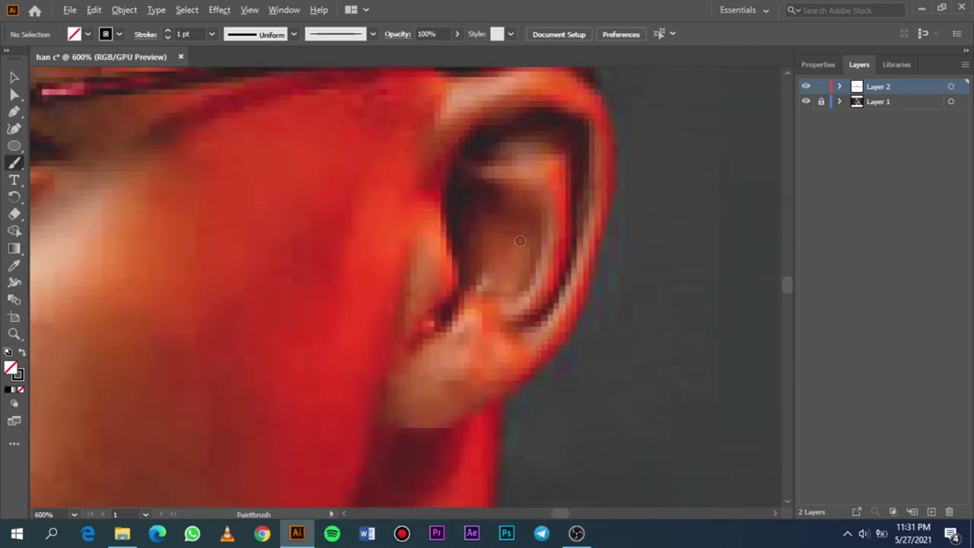
{"action": "scroll", "coordinate": [525, 237], "scroll_direction": "down", "scroll_amount": 2}
Trace the earlobe and jaw with trial brush strokes, undoing those that don't fit.
{"action": "left_click_drag", "start_coordinate": [429, 344], "coordinate": [461, 366]}
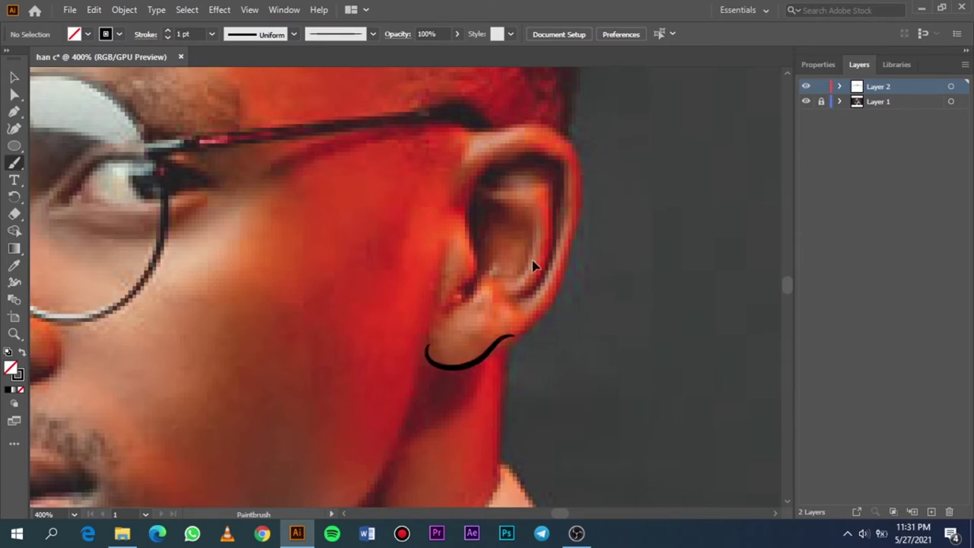
{"action": "key", "text": "ctrl+z"}
{"action": "scroll", "coordinate": [510, 194], "scroll_direction": "up", "scroll_amount": 1}
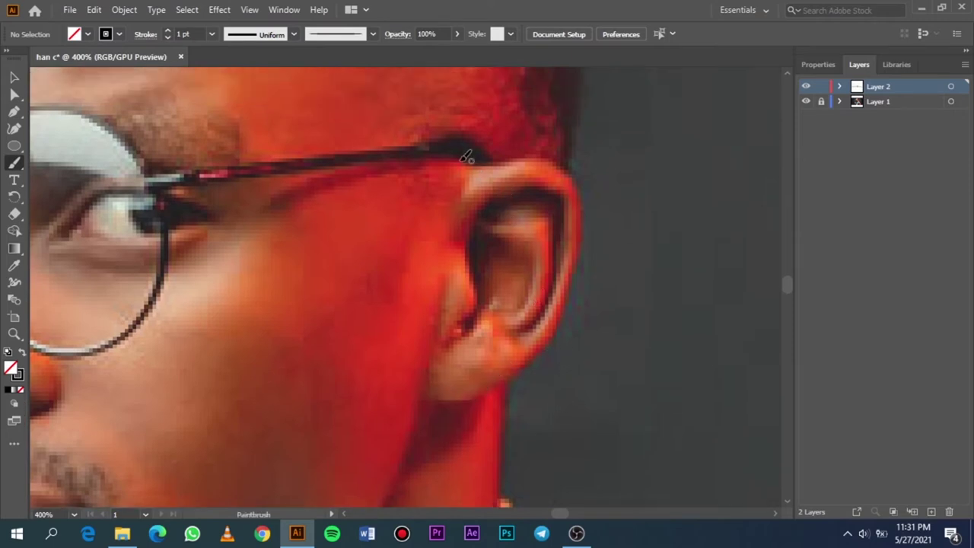
{"action": "mouse_move", "coordinate": [467, 158]}
{"action": "left_mouse_down"}
{"action": "mouse_move", "coordinate": [584, 184]}
{"action": "mouse_move", "coordinate": [591, 213]}
{"action": "mouse_move", "coordinate": [578, 296]}
{"action": "mouse_move", "coordinate": [546, 352]}
{"action": "mouse_move", "coordinate": [491, 391]}
{"action": "left_mouse_up"}
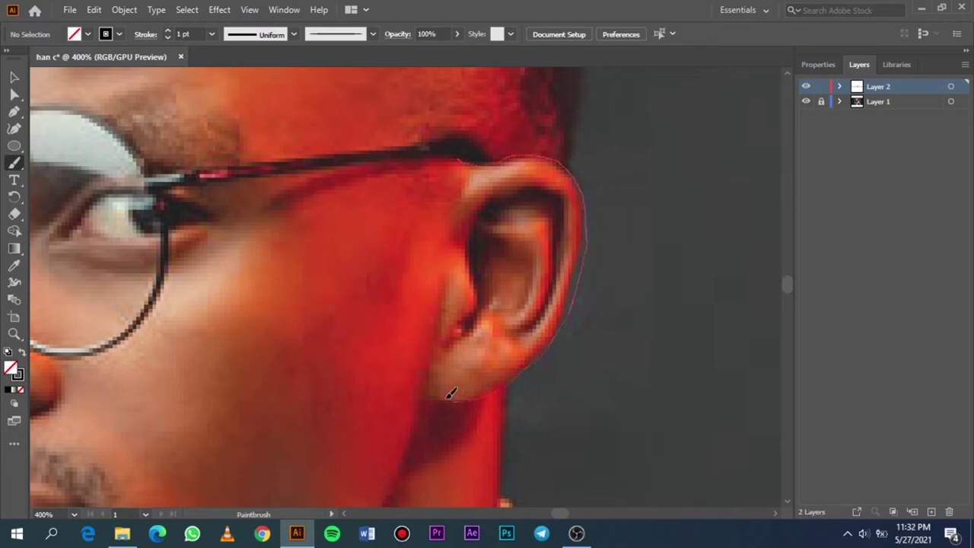
{"action": "left_click_drag", "start_coordinate": [439, 362], "coordinate": [445, 356]}
{"action": "key", "text": "ctrl+z"}
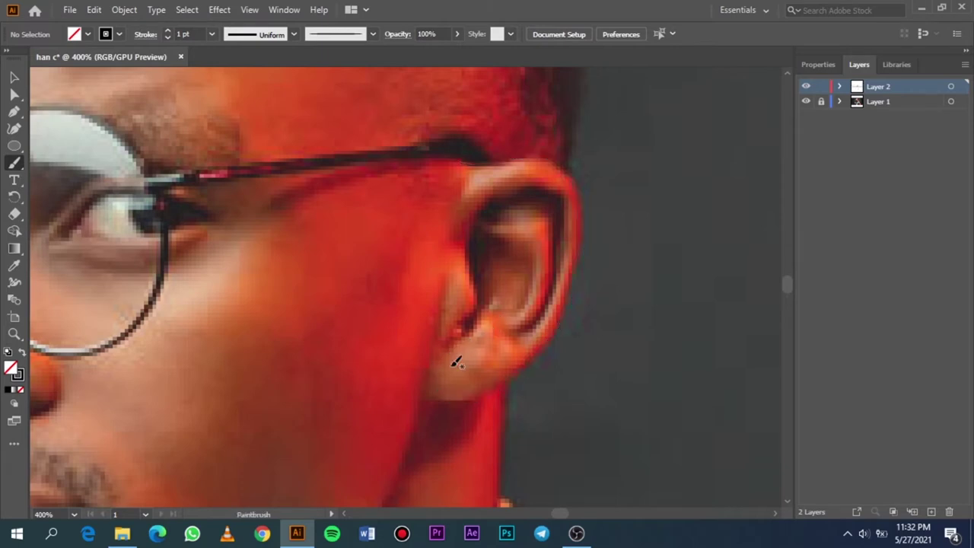
{"action": "left_click_drag", "start_coordinate": [427, 396], "coordinate": [397, 477]}
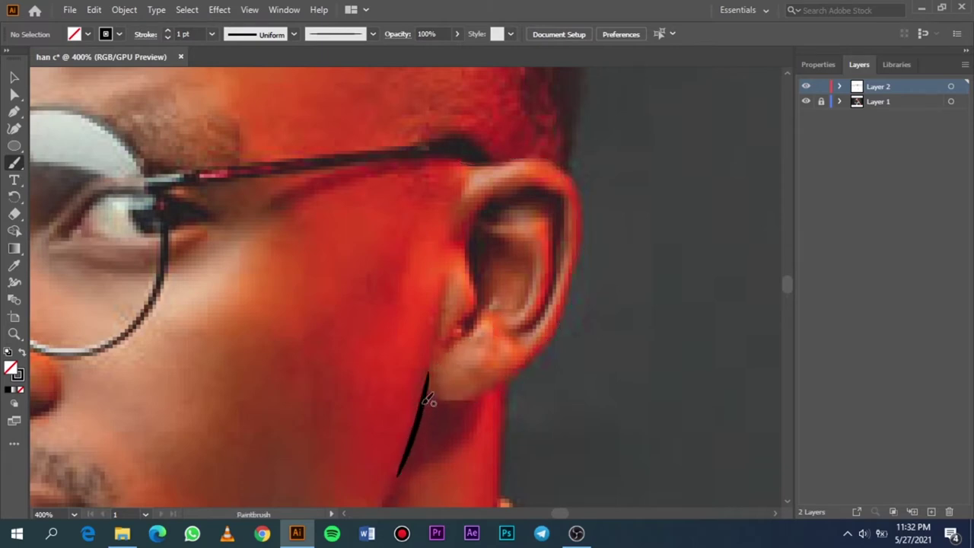
{"action": "left_click_drag", "start_coordinate": [428, 397], "coordinate": [500, 385]}
{"action": "mouse_move", "coordinate": [579, 248]}
{"action": "left_mouse_down"}
{"action": "mouse_move", "coordinate": [586, 174]}
{"action": "mouse_move", "coordinate": [532, 157]}
{"action": "left_mouse_up"}
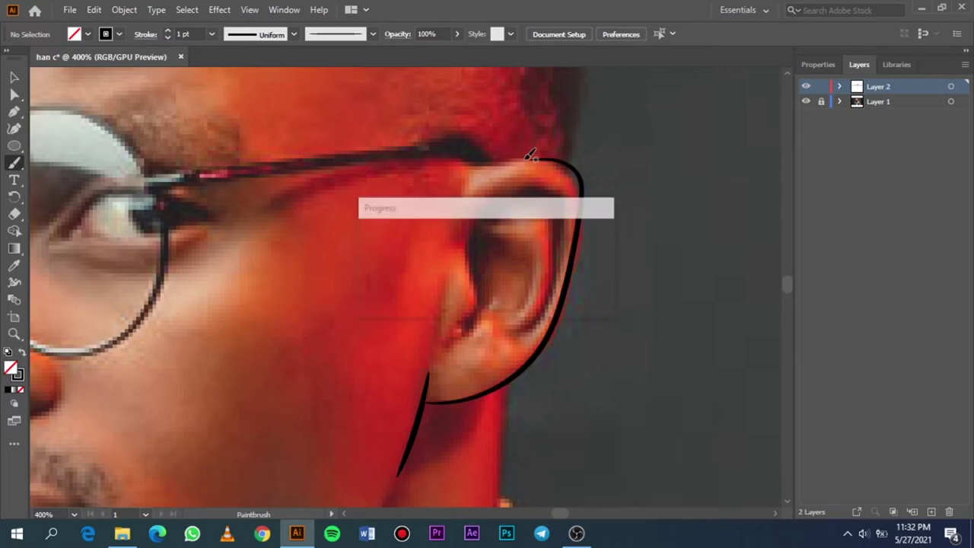
{"action": "key", "text": "ctrl+z"}
{"action": "left_click_drag", "start_coordinate": [530, 406], "coordinate": [447, 398]}
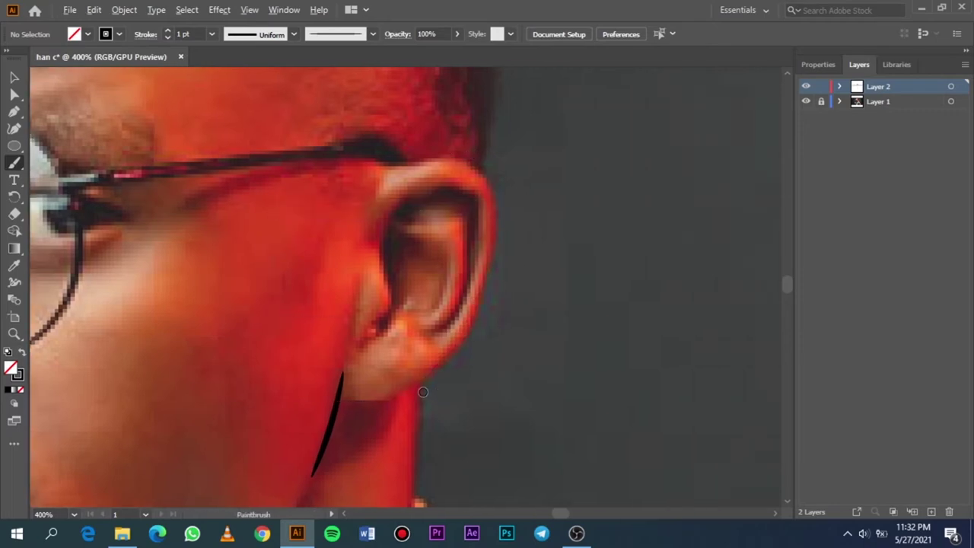
{"action": "scroll", "coordinate": [426, 393], "scroll_direction": "up", "scroll_amount": 3}
{"action": "scroll", "coordinate": [426, 389], "scroll_direction": "down", "scroll_amount": 1}
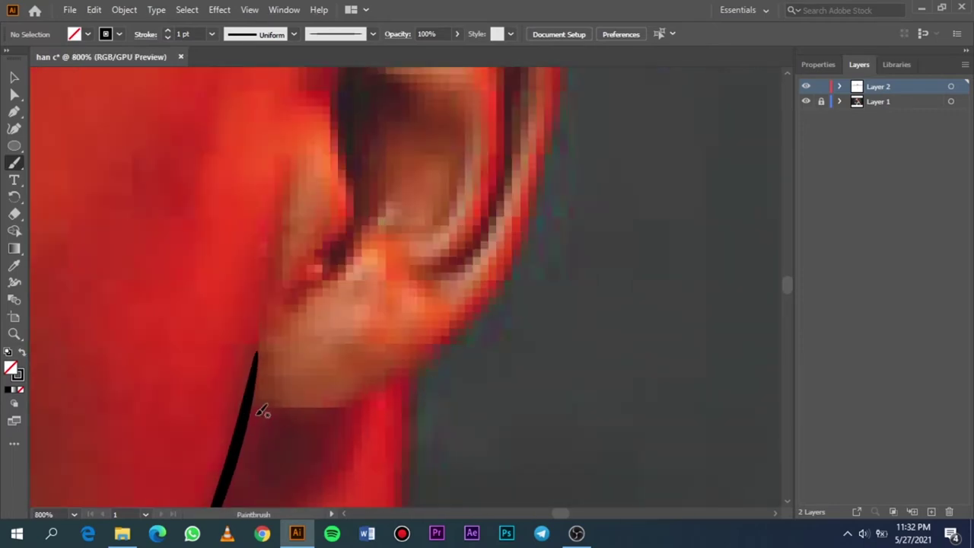
Brush a final stroke from the jaw up along the ear's outer edge, then zoom out.
{"action": "left_click_drag", "start_coordinate": [245, 416], "coordinate": [327, 400]}
{"action": "mouse_move", "coordinate": [404, 366]}
{"action": "left_mouse_down"}
{"action": "mouse_move", "coordinate": [477, 315]}
{"action": "mouse_move", "coordinate": [520, 230]}
{"action": "left_mouse_up"}
{"action": "left_click_drag", "start_coordinate": [534, 179], "coordinate": [524, 199]}
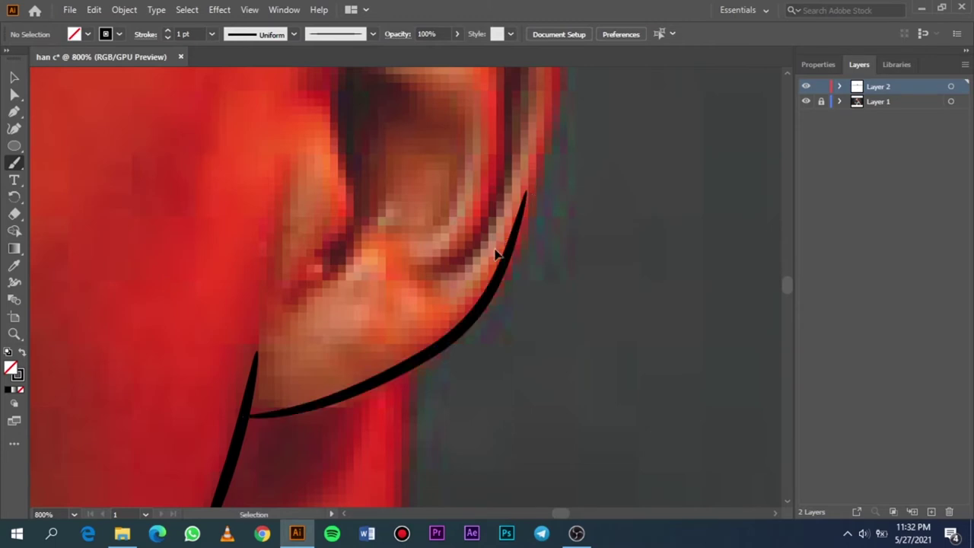
{"action": "scroll", "coordinate": [495, 256], "scroll_direction": "right", "scroll_amount": 2}
{"action": "scroll", "coordinate": [498, 254], "scroll_direction": "up", "scroll_amount": 4}
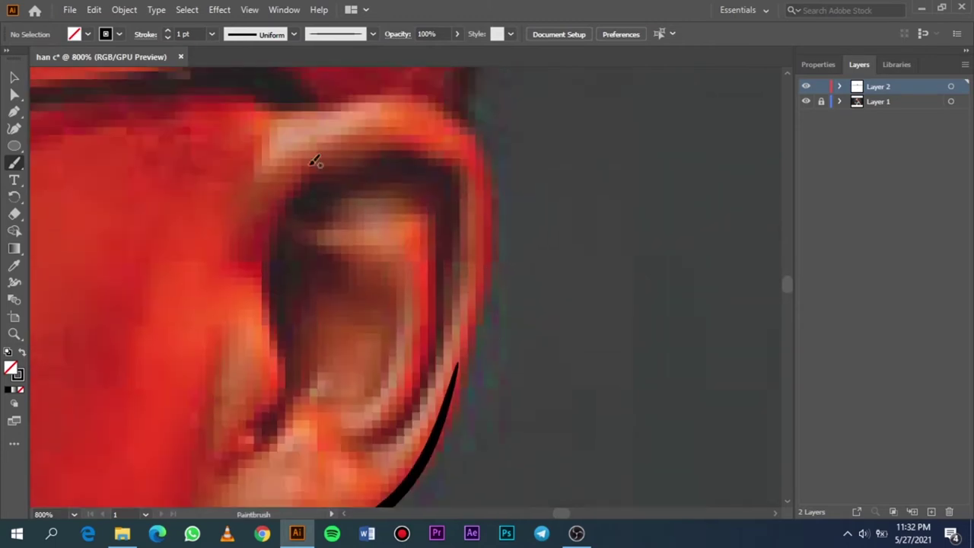
{"action": "mouse_move", "coordinate": [449, 113]}
{"action": "left_mouse_down"}
{"action": "mouse_move", "coordinate": [479, 124]}
{"action": "mouse_move", "coordinate": [499, 191]}
{"action": "mouse_move", "coordinate": [487, 321]}
{"action": "mouse_move", "coordinate": [426, 463]}
{"action": "left_mouse_up"}
{"action": "left_click", "coordinate": [423, 444], "text": "ctrl"}
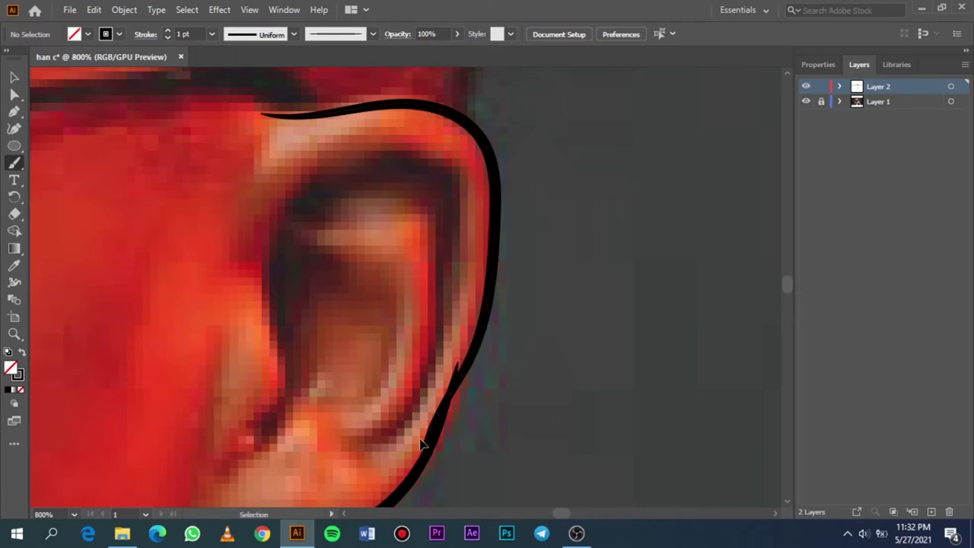
{"action": "key", "text": "ctrl+z"}
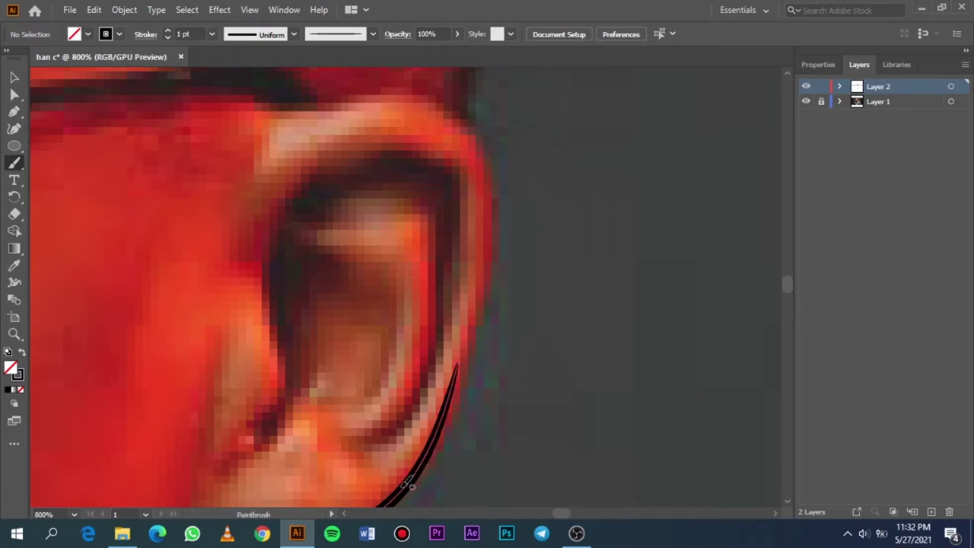
{"action": "mouse_move", "coordinate": [417, 463]}
{"action": "left_mouse_down"}
{"action": "mouse_move", "coordinate": [467, 401]}
{"action": "mouse_move", "coordinate": [482, 347]}
{"action": "left_mouse_up"}
{"action": "key", "text": "ctrl+z"}
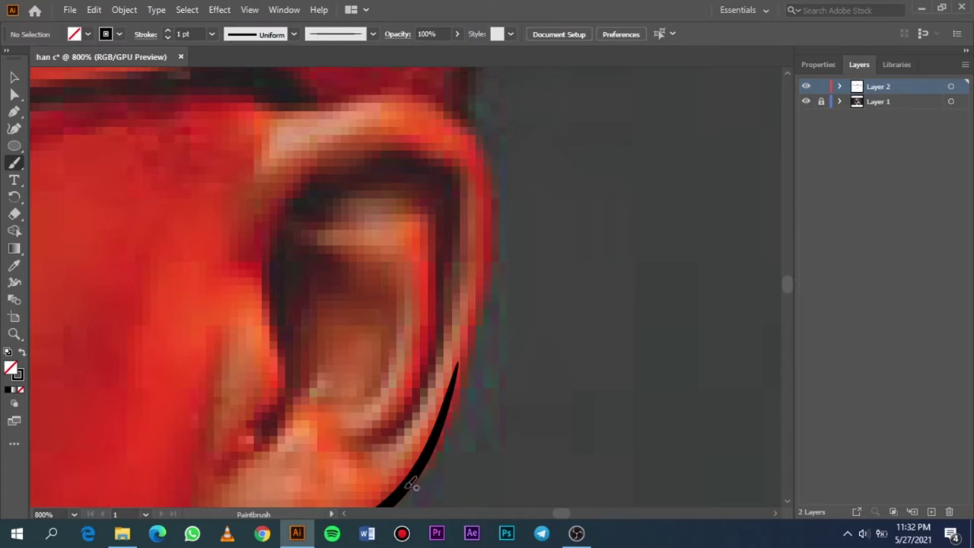
{"action": "mouse_move", "coordinate": [411, 483]}
{"action": "left_mouse_down"}
{"action": "mouse_move", "coordinate": [498, 245]}
{"action": "mouse_move", "coordinate": [501, 196]}
{"action": "mouse_move", "coordinate": [467, 101]}
{"action": "mouse_move", "coordinate": [434, 81]}
{"action": "mouse_move", "coordinate": [339, 86]}
{"action": "mouse_move", "coordinate": [253, 112]}
{"action": "left_mouse_up"}
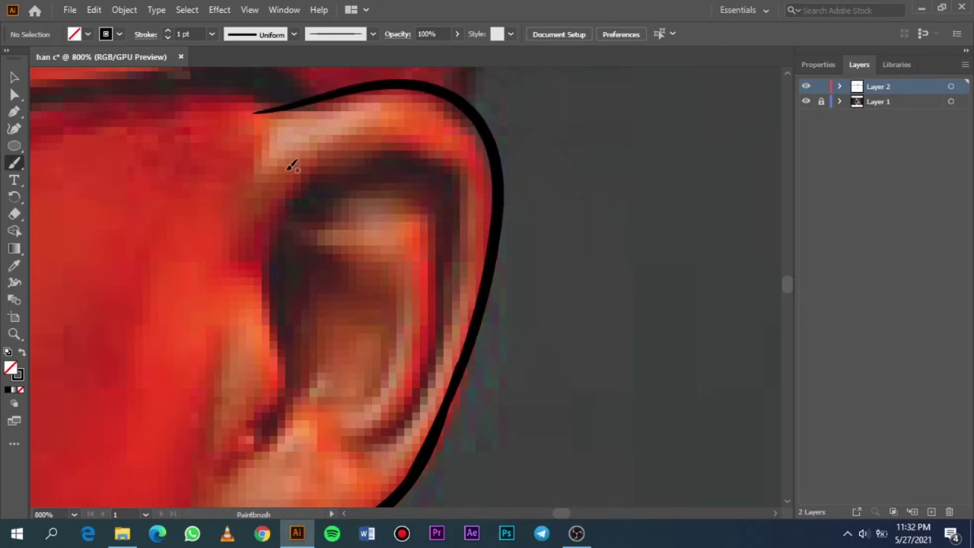
{"action": "key", "text": "ctrl+minus"}
{"action": "key", "text": "ctrl+minus"}
{"action": "key", "text": "ctrl+minus"}
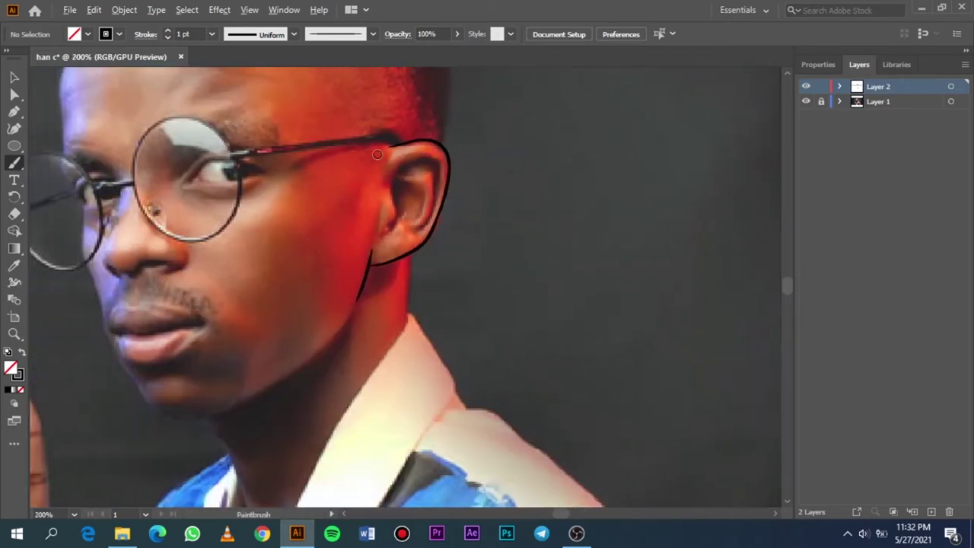
{"action": "scroll", "coordinate": [384, 156], "scroll_direction": "up", "scroll_amount": 1}
{"action": "scroll", "coordinate": [411, 161], "scroll_direction": "up", "scroll_amount": 1}
{"action": "scroll", "coordinate": [424, 175], "scroll_direction": "up", "scroll_amount": 1}
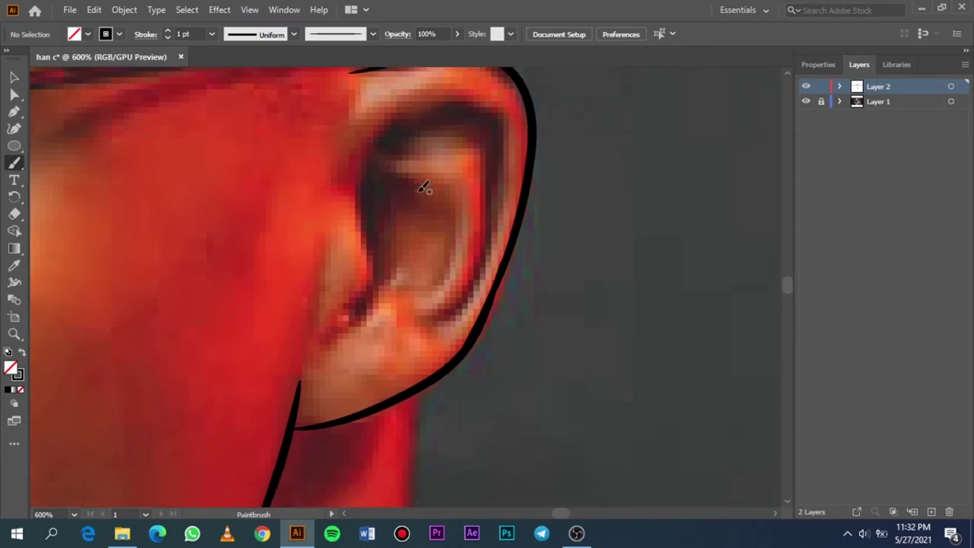
{"action": "scroll", "coordinate": [431, 261], "scroll_direction": "up", "scroll_amount": 1}
{"action": "scroll", "coordinate": [433, 261], "scroll_direction": "up", "scroll_amount": 2}
{"action": "scroll", "coordinate": [396, 281], "scroll_direction": "up", "scroll_amount": 2}
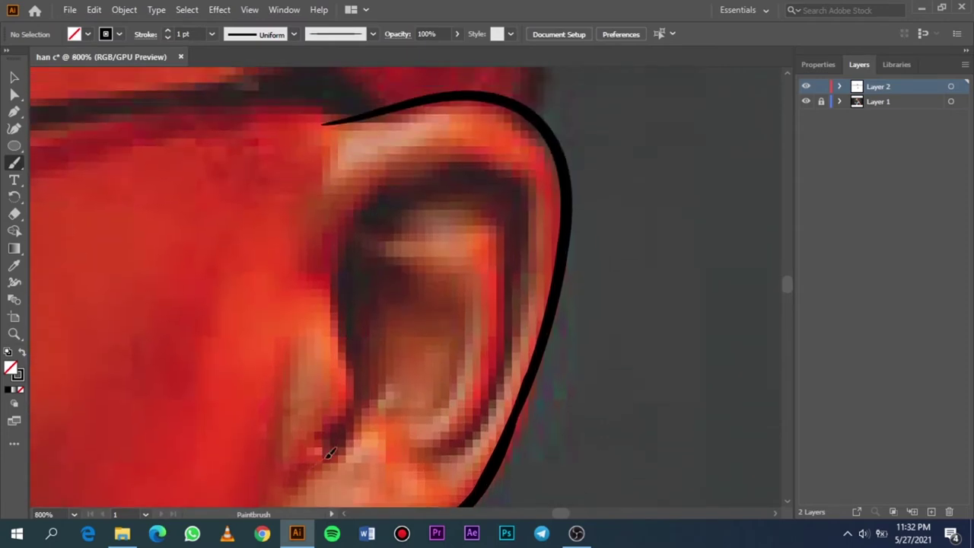
Brush six curved strokes tracing the ear's inner curve, fold and upper rim.
{"action": "mouse_move", "coordinate": [330, 453]}
{"action": "left_mouse_down"}
{"action": "mouse_move", "coordinate": [417, 189]}
{"action": "mouse_move", "coordinate": [502, 186]}
{"action": "left_mouse_up"}
{"action": "left_click_drag", "start_coordinate": [427, 177], "coordinate": [344, 312]}
{"action": "left_click_drag", "start_coordinate": [331, 445], "coordinate": [318, 470]}
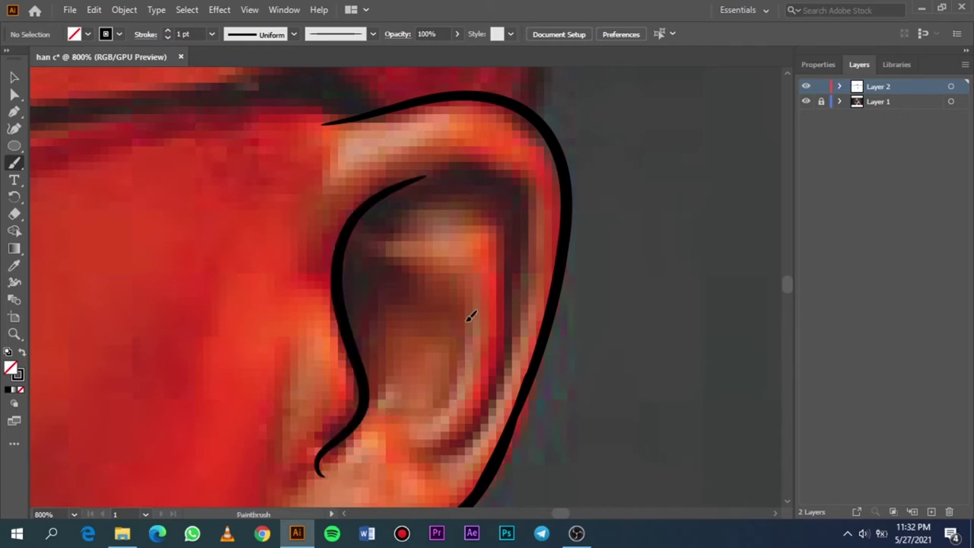
{"action": "left_click_drag", "start_coordinate": [396, 291], "coordinate": [338, 460]}
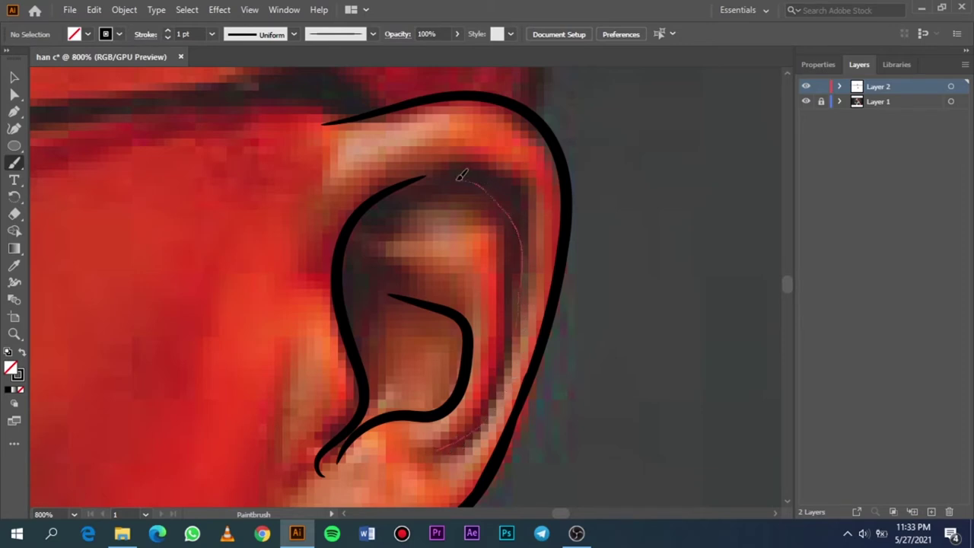
{"action": "left_click_drag", "start_coordinate": [527, 264], "coordinate": [459, 181]}
{"action": "left_click_drag", "start_coordinate": [408, 197], "coordinate": [373, 235]}
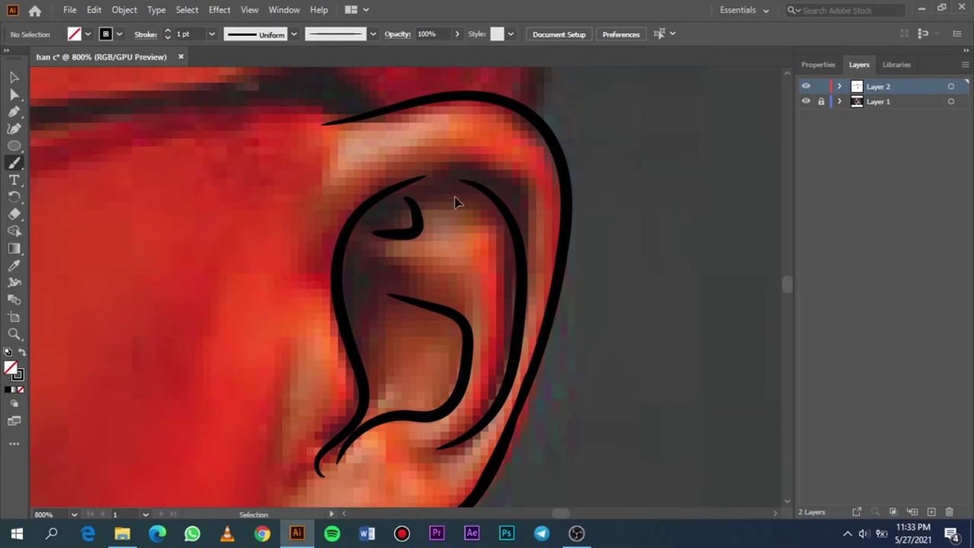
{"action": "key", "text": "ctrl+0"}
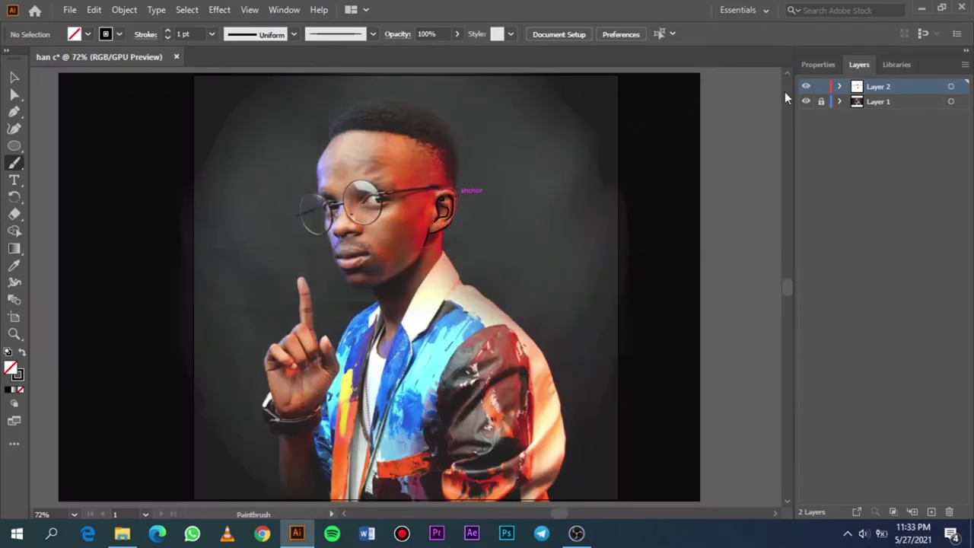
Hide the photo layer to check the ear sketch, float the toolbar, then show the photo again.
{"action": "left_click", "coordinate": [806, 101]}
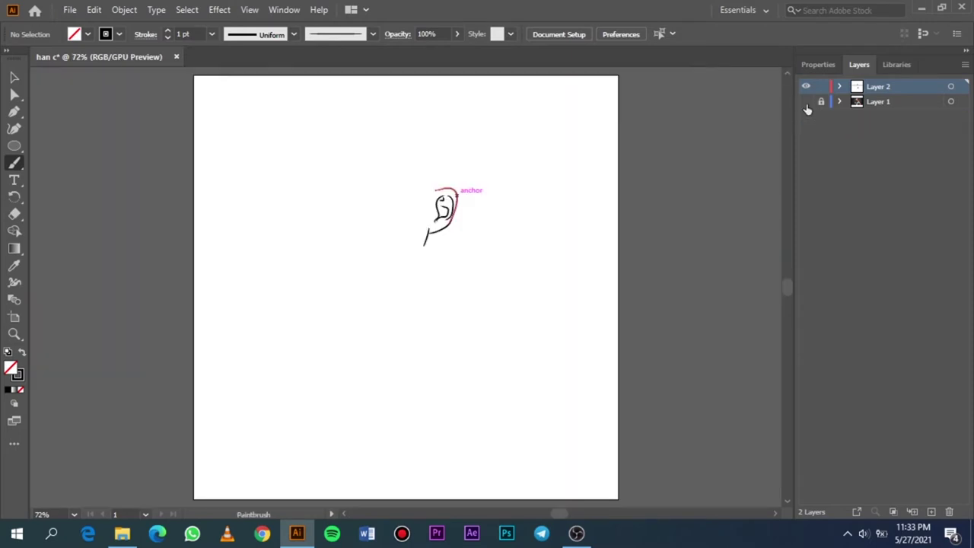
{"action": "left_click", "coordinate": [806, 101]}
{"action": "left_click", "coordinate": [14, 77]}
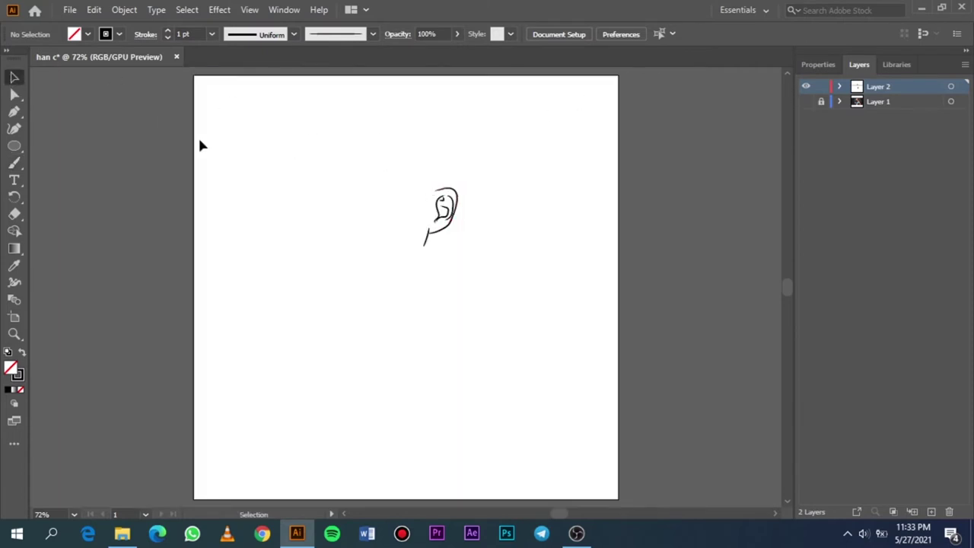
{"action": "mouse_move", "coordinate": [20, 55]}
{"action": "left_mouse_down"}
{"action": "mouse_move", "coordinate": [728, 85]}
{"action": "mouse_move", "coordinate": [731, 77]}
{"action": "left_mouse_up"}
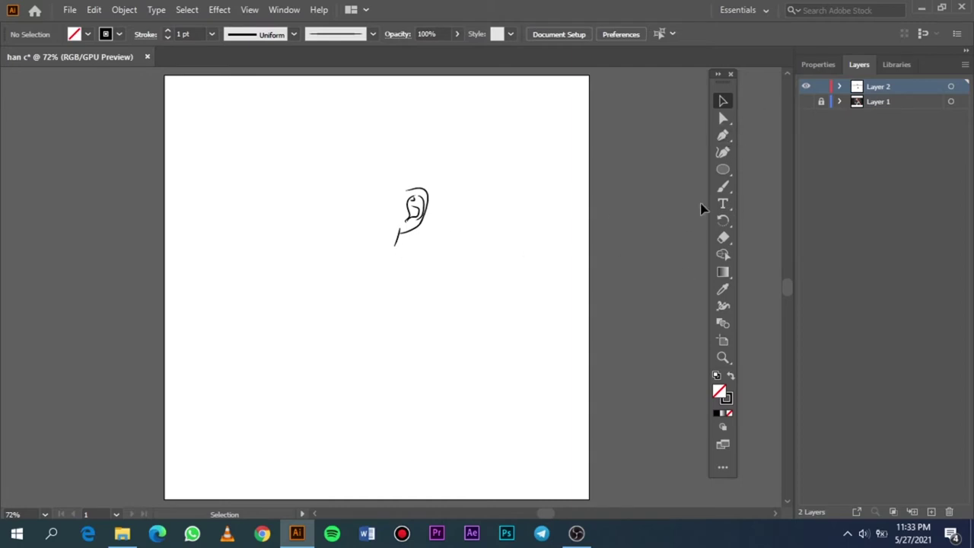
{"action": "left_click", "coordinate": [806, 101]}
Return to the Paintbrush and start a chin stroke, undoing the first rough attempt.
{"action": "scroll", "coordinate": [400, 249], "scroll_direction": "up", "scroll_amount": 1}
{"action": "scroll", "coordinate": [401, 250], "scroll_direction": "up", "scroll_amount": 2}
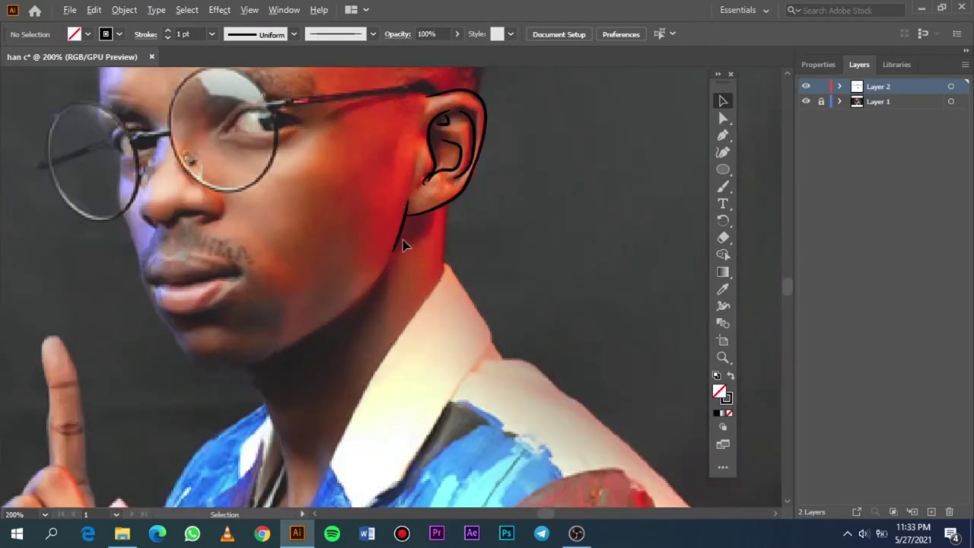
{"action": "scroll", "coordinate": [402, 239], "scroll_direction": "up", "scroll_amount": 1}
{"action": "scroll", "coordinate": [457, 242], "scroll_direction": "up", "scroll_amount": 1}
{"action": "scroll", "coordinate": [489, 243], "scroll_direction": "up", "scroll_amount": 1}
{"action": "scroll", "coordinate": [474, 249], "scroll_direction": "down", "scroll_amount": 1}
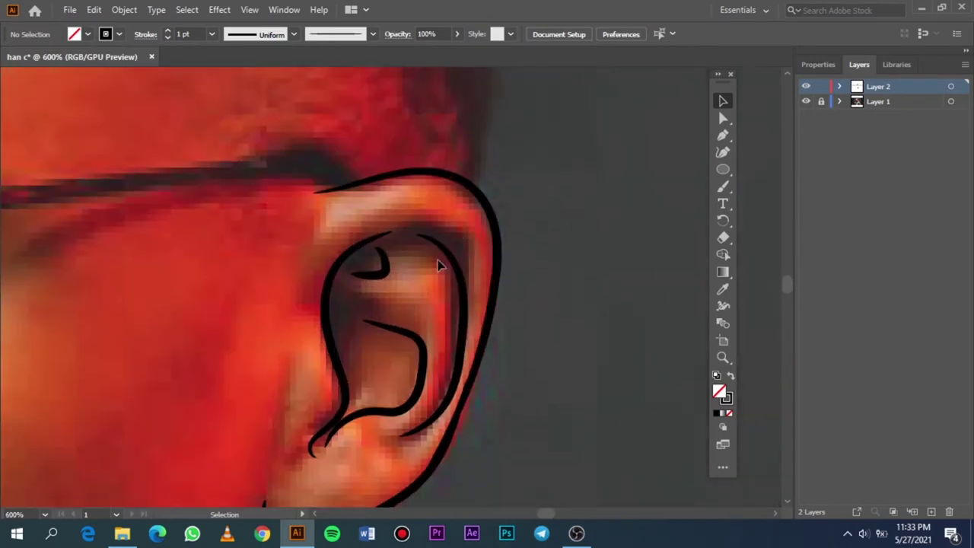
{"action": "scroll", "coordinate": [441, 256], "scroll_direction": "down", "scroll_amount": 1}
{"action": "scroll", "coordinate": [442, 264], "scroll_direction": "down", "scroll_amount": 1}
{"action": "left_click", "coordinate": [723, 186]}
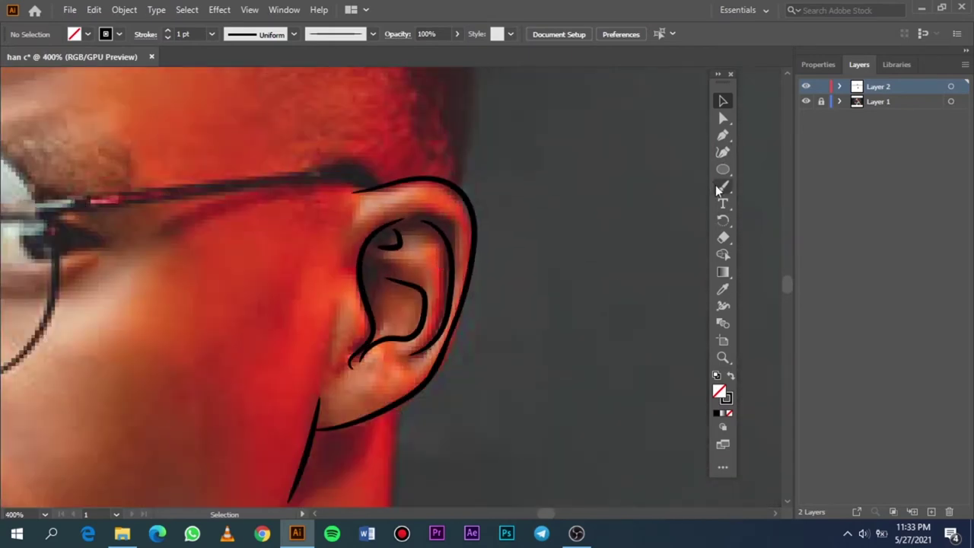
{"action": "scroll", "coordinate": [304, 278], "scroll_direction": "down", "scroll_amount": 1}
{"action": "scroll", "coordinate": [278, 292], "scroll_direction": "down", "scroll_amount": 2}
{"action": "scroll", "coordinate": [281, 291], "scroll_direction": "up", "scroll_amount": 1}
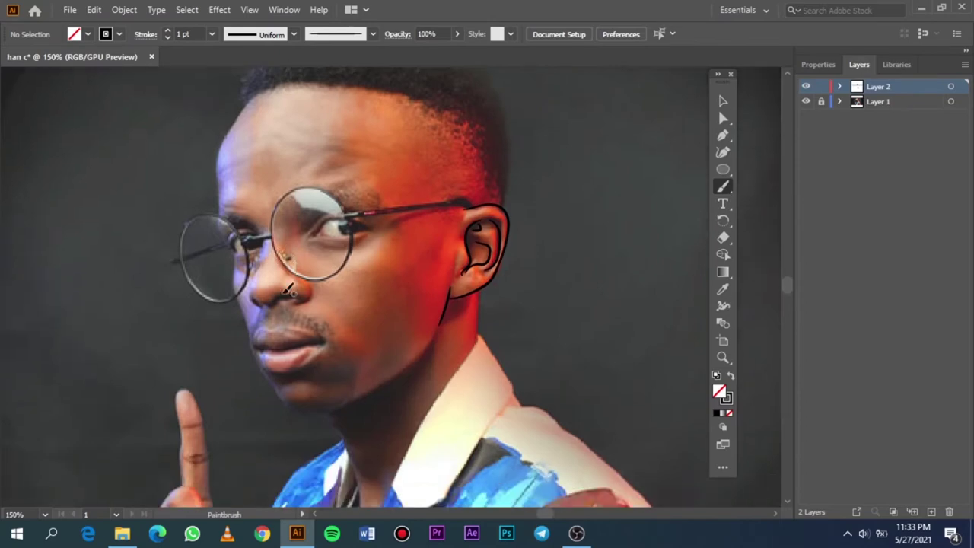
{"action": "scroll", "coordinate": [387, 313], "scroll_direction": "up", "scroll_amount": 1}
{"action": "scroll", "coordinate": [471, 331], "scroll_direction": "up", "scroll_amount": 2}
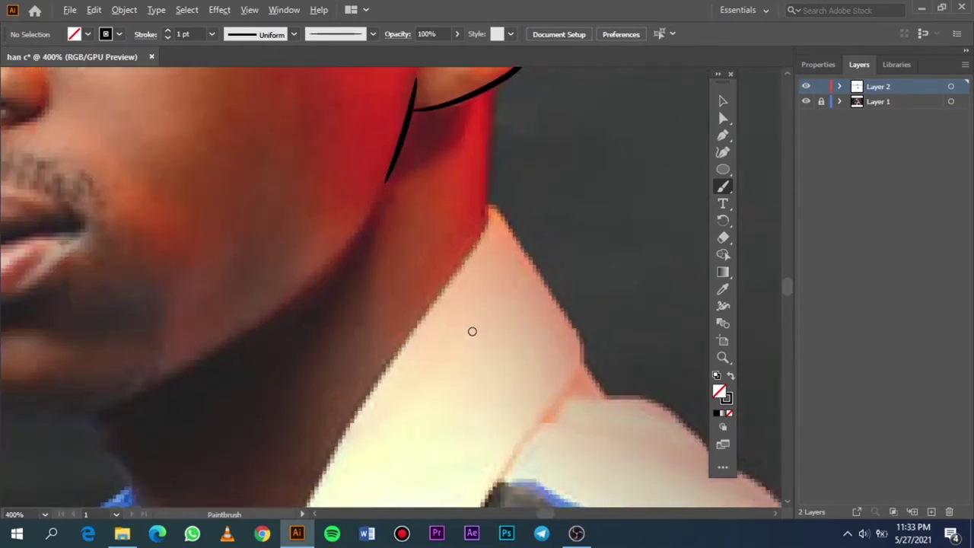
{"action": "scroll", "coordinate": [472, 330], "scroll_direction": "down", "scroll_amount": 3}
{"action": "scroll", "coordinate": [482, 322], "scroll_direction": "up", "scroll_amount": 1}
{"action": "scroll", "coordinate": [492, 282], "scroll_direction": "up", "scroll_amount": 1}
{"action": "scroll", "coordinate": [479, 284], "scroll_direction": "up", "scroll_amount": 1}
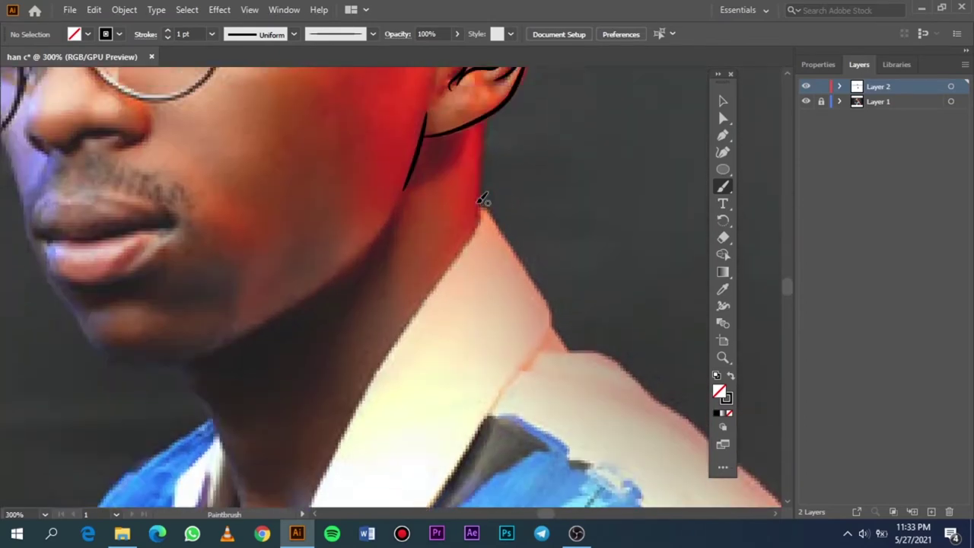
{"action": "scroll", "coordinate": [481, 228], "scroll_direction": "up", "scroll_amount": 1}
{"action": "scroll", "coordinate": [312, 321], "scroll_direction": "left", "scroll_amount": 3}
{"action": "scroll", "coordinate": [322, 320], "scroll_direction": "left", "scroll_amount": 2}
{"action": "scroll", "coordinate": [327, 314], "scroll_direction": "down", "scroll_amount": 1}
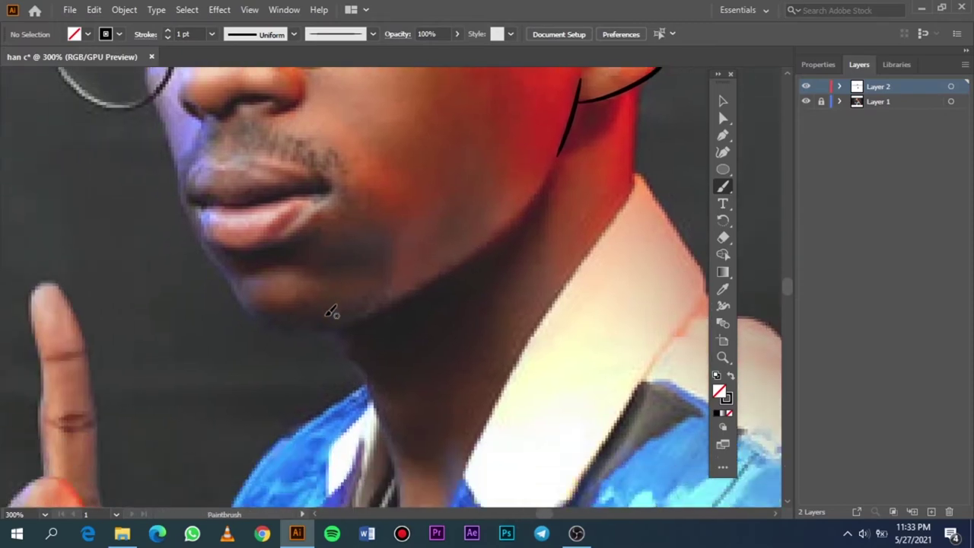
{"action": "scroll", "coordinate": [251, 290], "scroll_direction": "up", "scroll_amount": 1}
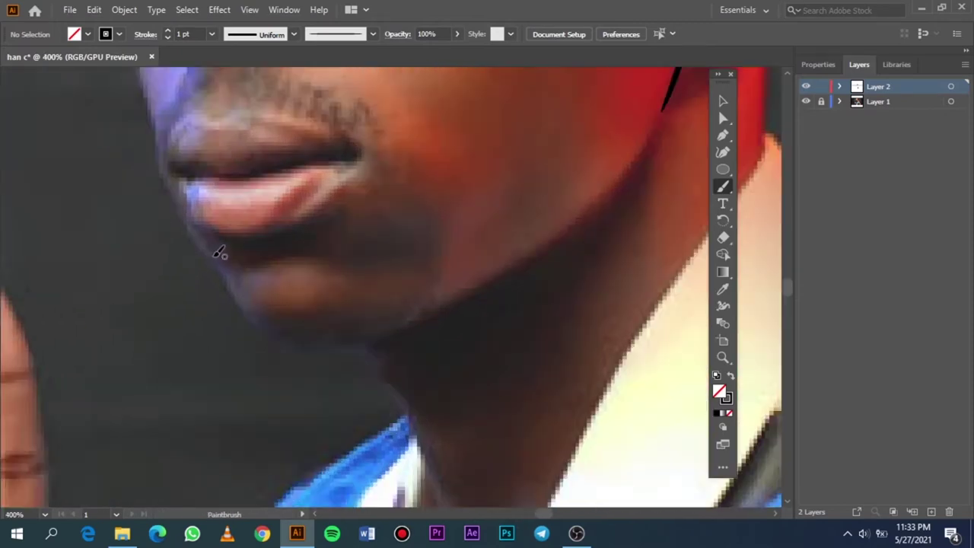
{"action": "left_click_drag", "start_coordinate": [216, 253], "coordinate": [220, 266]}
{"action": "mouse_move", "coordinate": [259, 313]}
{"action": "left_mouse_down"}
{"action": "mouse_move", "coordinate": [315, 337]}
{"action": "mouse_move", "coordinate": [411, 321]}
{"action": "left_mouse_up"}
{"action": "left_click_drag", "start_coordinate": [455, 288], "coordinate": [457, 286]}
{"action": "key", "text": "ctrl+z"}
Redraw the chin stroke extending up along the jaw, then undo it.
{"action": "mouse_move", "coordinate": [225, 268]}
{"action": "left_mouse_down"}
{"action": "mouse_move", "coordinate": [251, 306]}
{"action": "mouse_move", "coordinate": [304, 332]}
{"action": "mouse_move", "coordinate": [373, 327]}
{"action": "mouse_move", "coordinate": [480, 277]}
{"action": "left_mouse_up"}
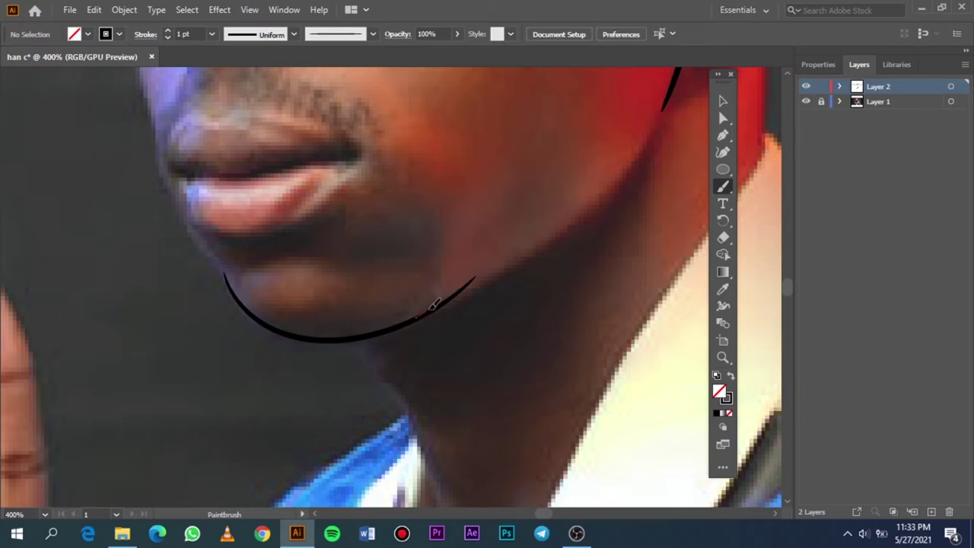
{"action": "left_click_drag", "start_coordinate": [418, 317], "coordinate": [484, 274]}
{"action": "left_click_drag", "start_coordinate": [539, 243], "coordinate": [609, 204]}
{"action": "left_click_drag", "start_coordinate": [668, 95], "coordinate": [674, 76]}
{"action": "key", "text": "ctrl+z"}
{"action": "scroll", "coordinate": [660, 130], "scroll_direction": "right", "scroll_amount": 1}
{"action": "scroll", "coordinate": [658, 133], "scroll_direction": "up", "scroll_amount": 2}
{"action": "scroll", "coordinate": [654, 148], "scroll_direction": "left", "scroll_amount": 1}
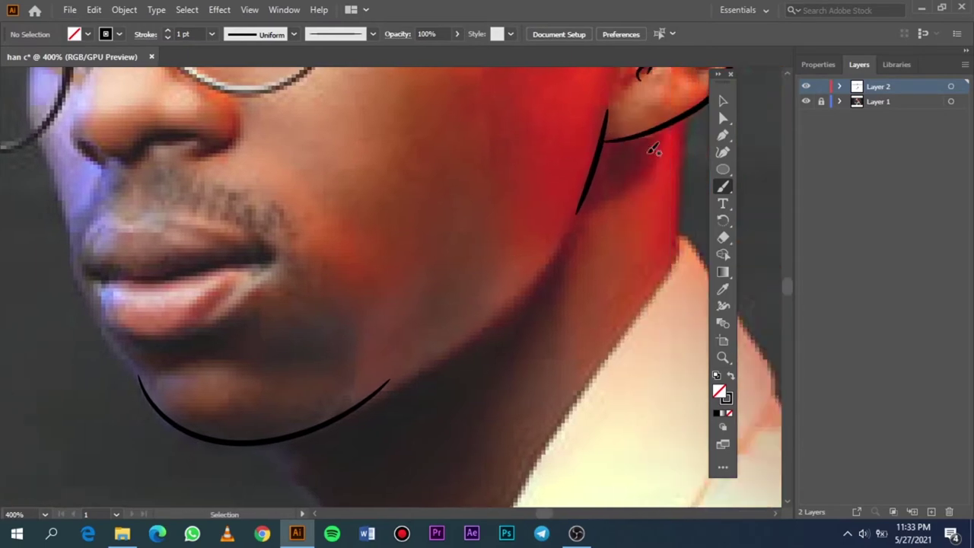
{"action": "scroll", "coordinate": [652, 148], "scroll_direction": "up", "scroll_amount": 2}
{"action": "scroll", "coordinate": [626, 211], "scroll_direction": "down", "scroll_amount": 1}
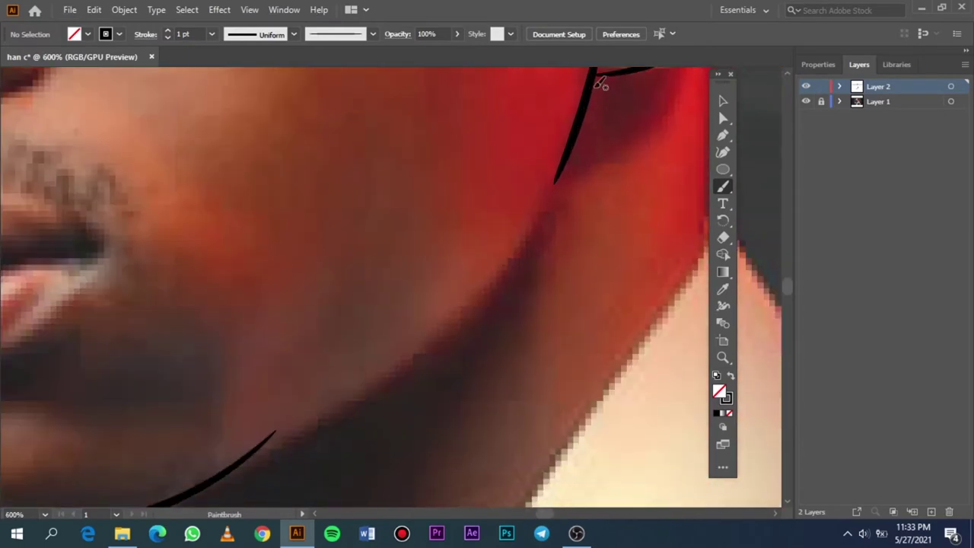
Retrace the jaw from below the ear to the chin, redoing it until smooth.
{"action": "left_click_drag", "start_coordinate": [594, 86], "coordinate": [518, 266]}
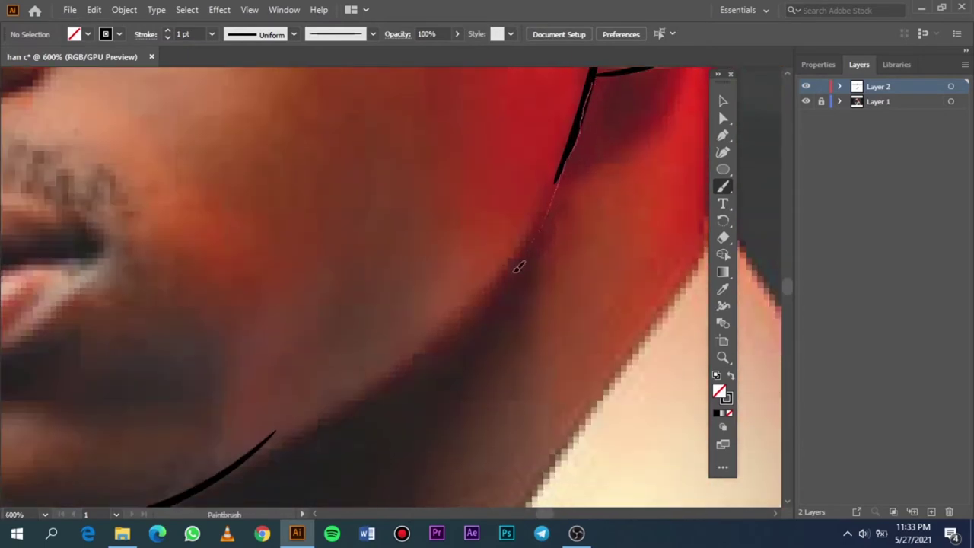
{"action": "left_click_drag", "start_coordinate": [481, 304], "coordinate": [434, 342]}
{"action": "left_click_drag", "start_coordinate": [182, 498], "coordinate": [184, 496]}
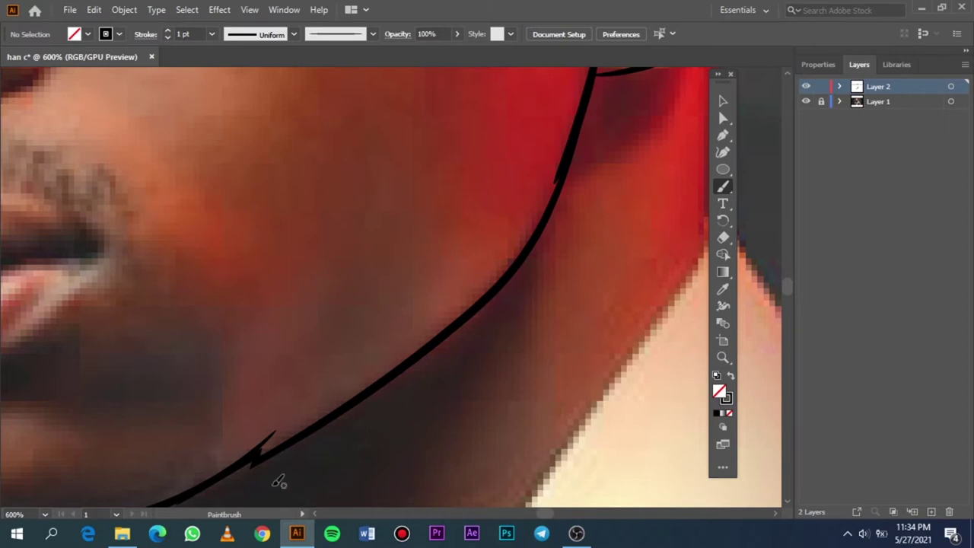
{"action": "key", "text": "ctrl+z"}
{"action": "left_click_drag", "start_coordinate": [192, 492], "coordinate": [289, 444]}
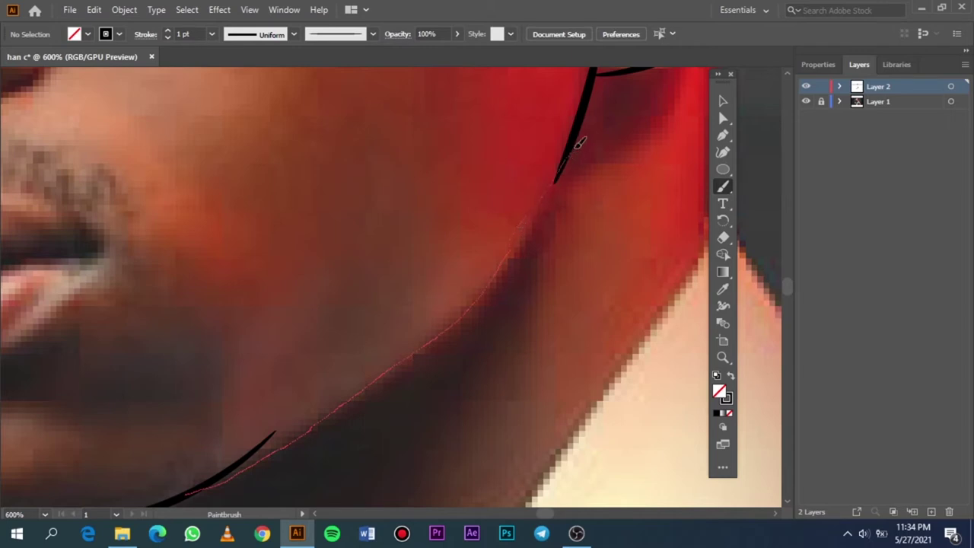
{"action": "mouse_move", "coordinate": [524, 221]}
{"action": "left_mouse_down"}
{"action": "mouse_move", "coordinate": [580, 126]}
{"action": "mouse_move", "coordinate": [538, 219]}
{"action": "left_mouse_up"}
{"action": "key", "text": "ctrl+z"}
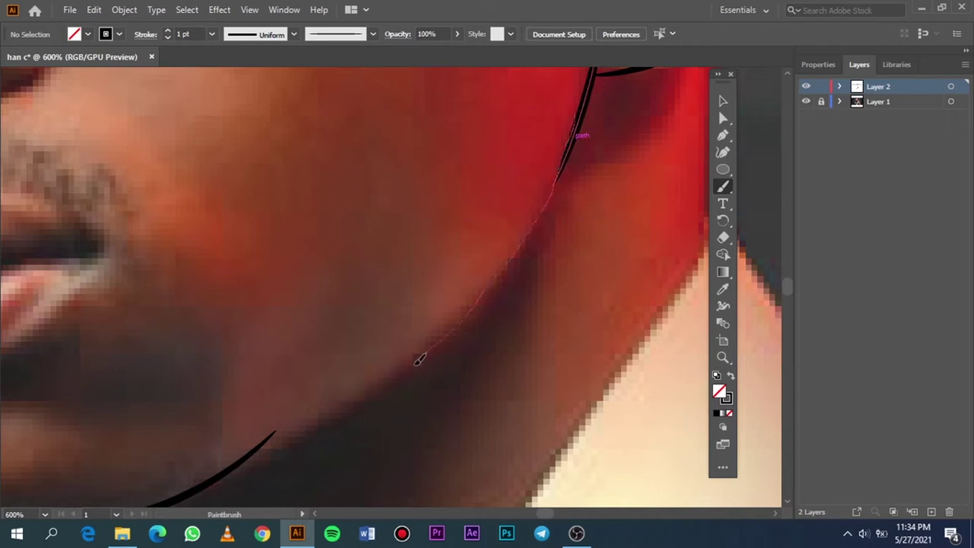
{"action": "left_click_drag", "start_coordinate": [350, 413], "coordinate": [279, 446]}
{"action": "left_click_drag", "start_coordinate": [201, 493], "coordinate": [161, 503]}
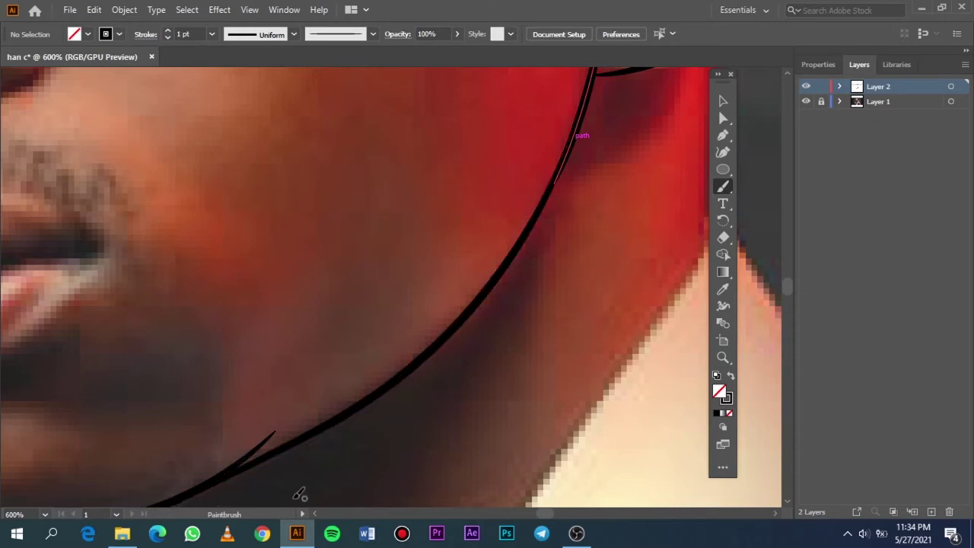
{"action": "scroll", "coordinate": [278, 504], "scroll_direction": "left", "scroll_amount": 3}
{"action": "scroll", "coordinate": [278, 504], "scroll_direction": "down", "scroll_amount": 3}
{"action": "scroll", "coordinate": [326, 452], "scroll_direction": "down", "scroll_amount": 3}
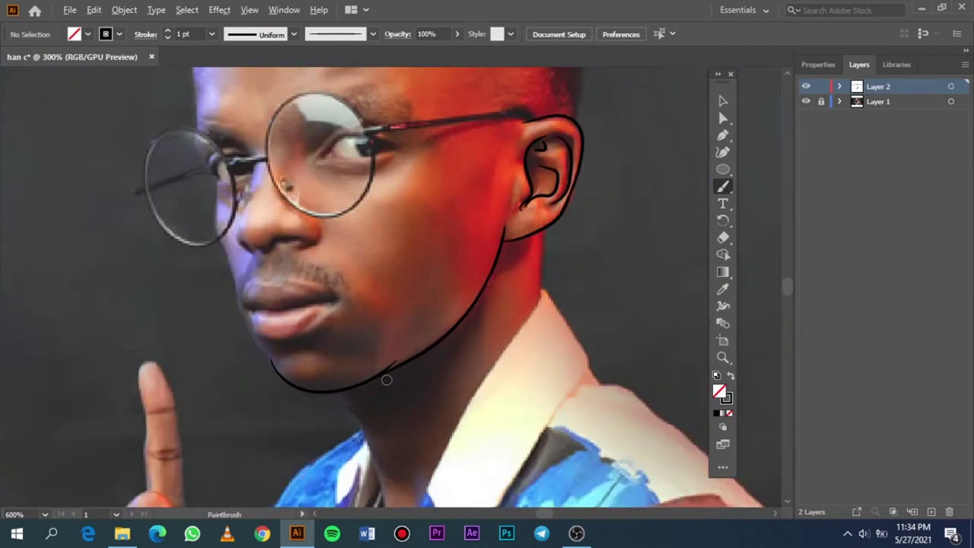
{"action": "scroll", "coordinate": [222, 354], "scroll_direction": "up", "scroll_amount": 1}
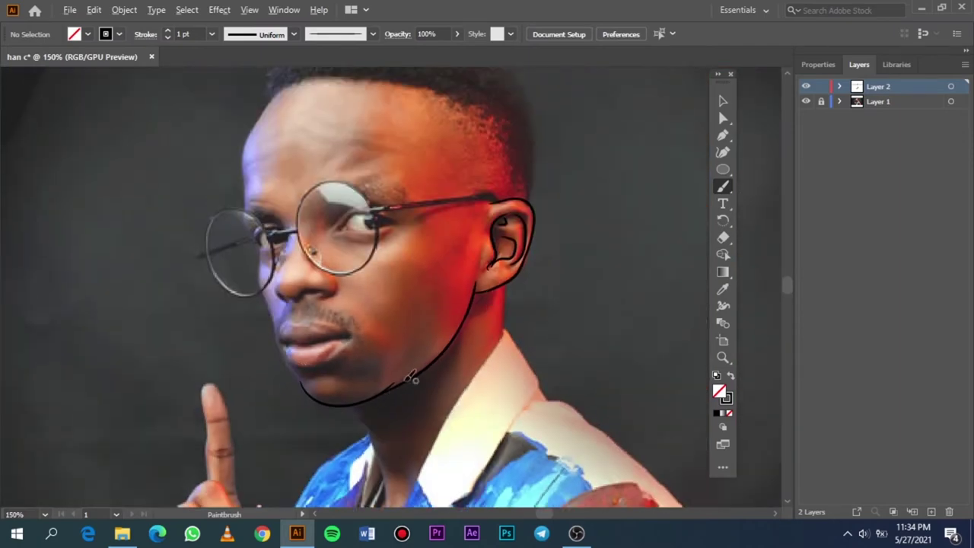
{"action": "scroll", "coordinate": [404, 369], "scroll_direction": "up", "scroll_amount": 1}
{"action": "scroll", "coordinate": [345, 359], "scroll_direction": "down", "scroll_amount": 1}
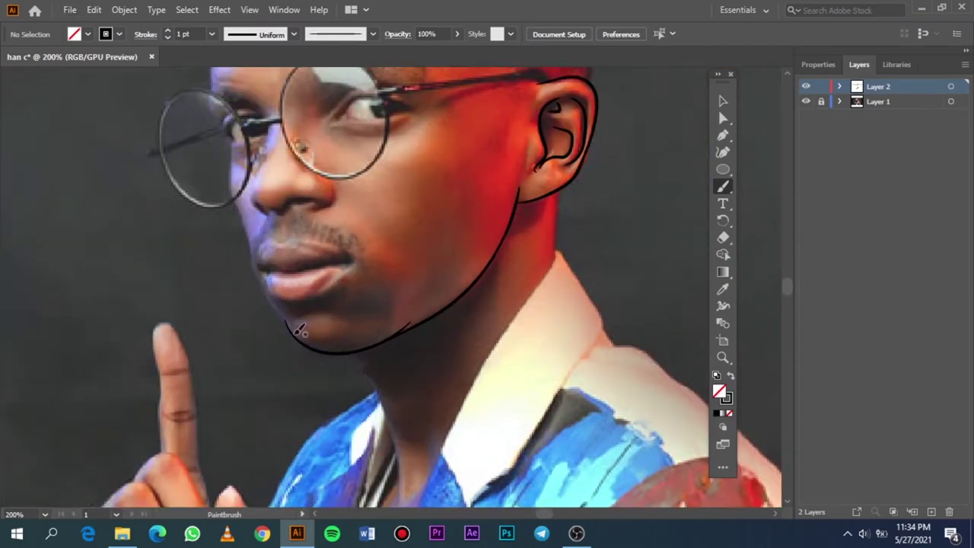
{"action": "scroll", "coordinate": [293, 333], "scroll_direction": "up", "scroll_amount": 1}
{"action": "scroll", "coordinate": [259, 329], "scroll_direction": "up", "scroll_amount": 1}
{"action": "scroll", "coordinate": [266, 325], "scroll_direction": "down", "scroll_amount": 1}
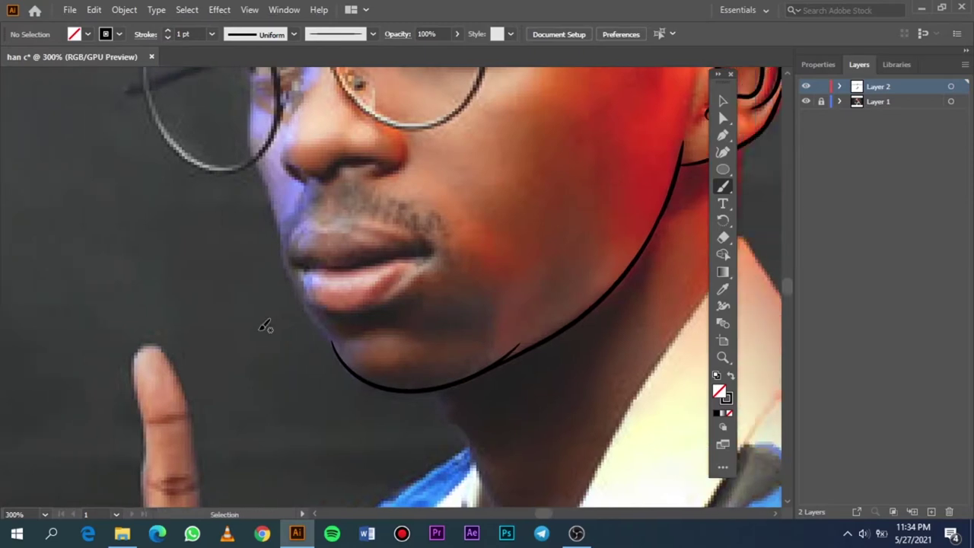
{"action": "scroll", "coordinate": [266, 326], "scroll_direction": "down", "scroll_amount": 2}
{"action": "scroll", "coordinate": [468, 253], "scroll_direction": "down", "scroll_amount": 2}
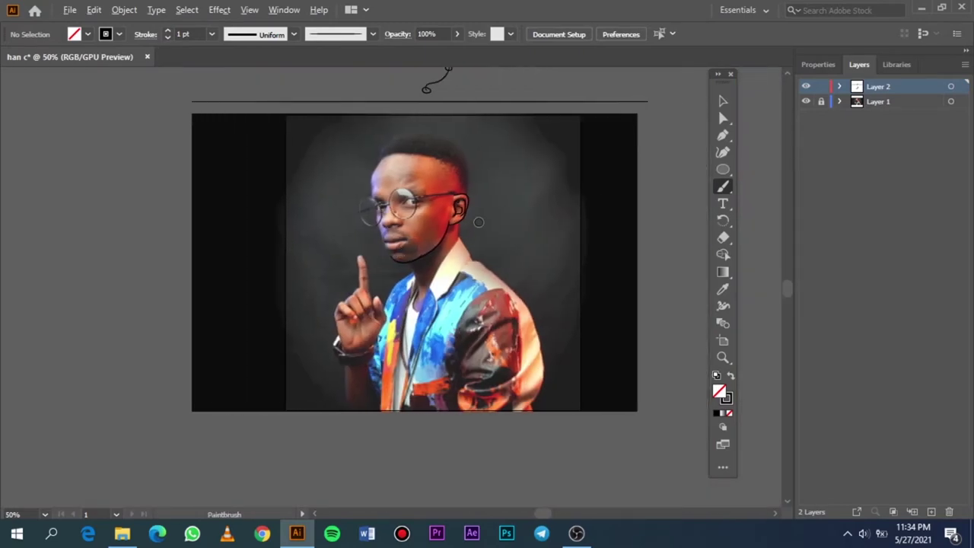
{"action": "scroll", "coordinate": [391, 218], "scroll_direction": "up", "scroll_amount": 2}
{"action": "scroll", "coordinate": [358, 211], "scroll_direction": "up", "scroll_amount": 1}
{"action": "scroll", "coordinate": [417, 388], "scroll_direction": "up", "scroll_amount": 1}
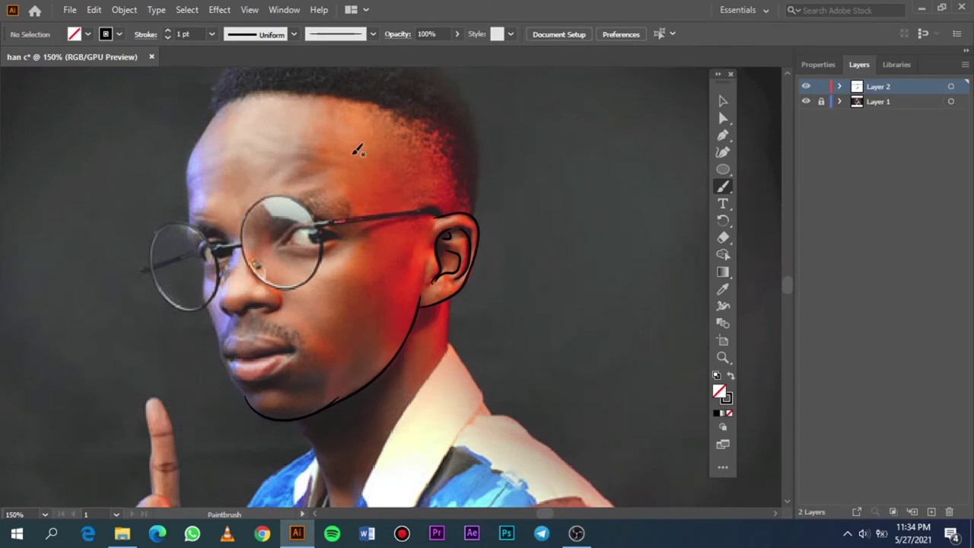
{"action": "scroll", "coordinate": [387, 307], "scroll_direction": "down", "scroll_amount": 2}
{"action": "scroll", "coordinate": [292, 358], "scroll_direction": "down", "scroll_amount": 2}
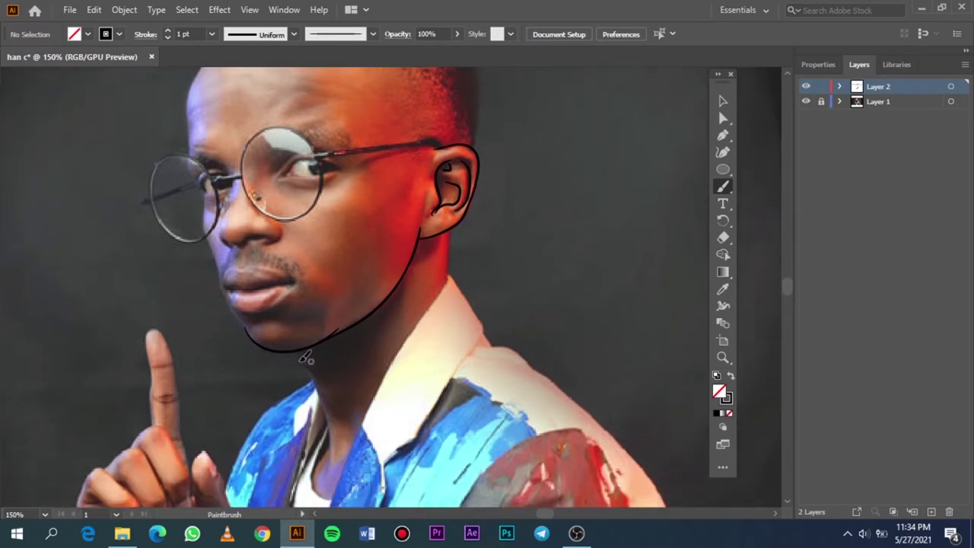
Trace the left chin edge up to the lips, discarding a first stroke beside them.
{"action": "scroll", "coordinate": [228, 301], "scroll_direction": "up", "scroll_amount": 1}
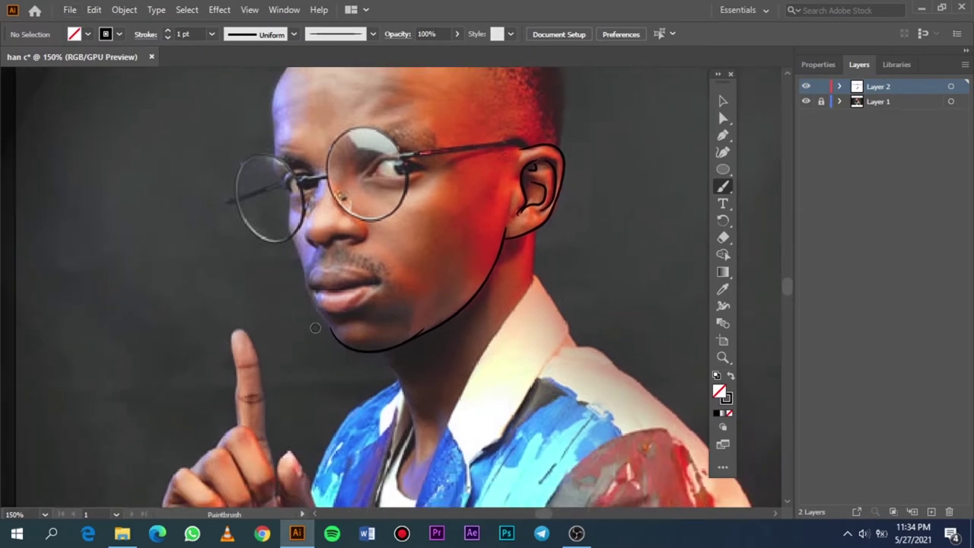
{"action": "scroll", "coordinate": [304, 319], "scroll_direction": "up", "scroll_amount": 1}
{"action": "scroll", "coordinate": [365, 319], "scroll_direction": "up", "scroll_amount": 1}
{"action": "scroll", "coordinate": [332, 326], "scroll_direction": "up", "scroll_amount": 1}
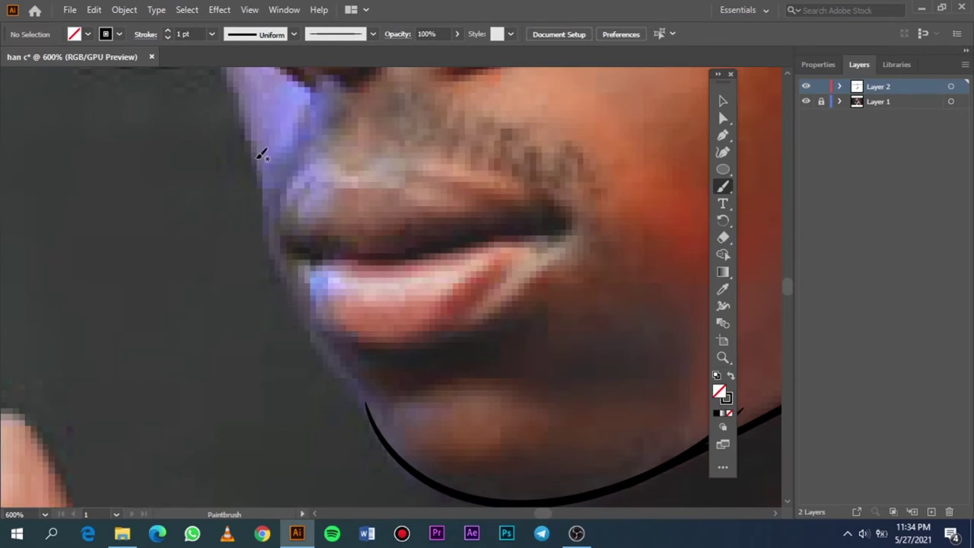
{"action": "left_click_drag", "start_coordinate": [254, 170], "coordinate": [259, 234]}
{"action": "key", "text": "ctrl+z"}
{"action": "left_click_drag", "start_coordinate": [382, 428], "coordinate": [380, 424]}
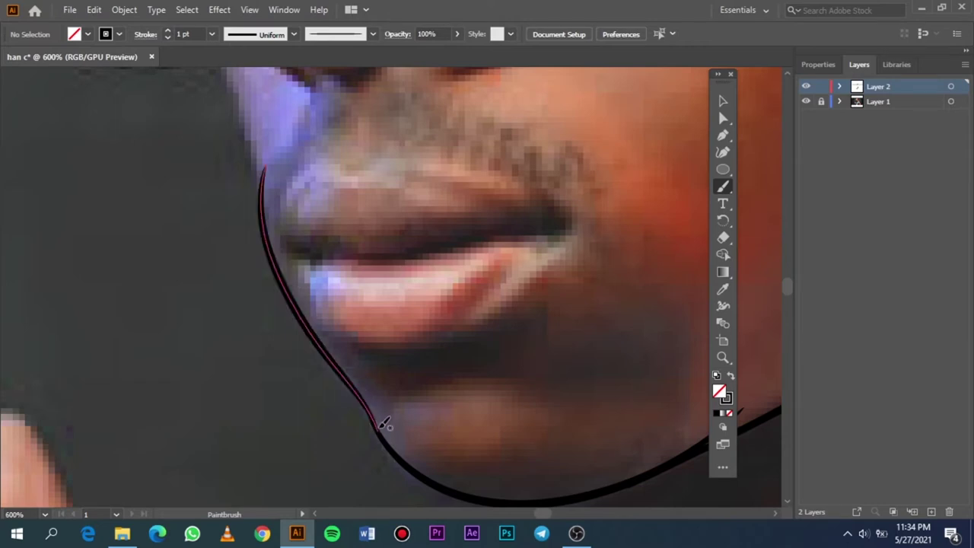
{"action": "key", "text": "super"}
{"action": "key", "text": "super"}
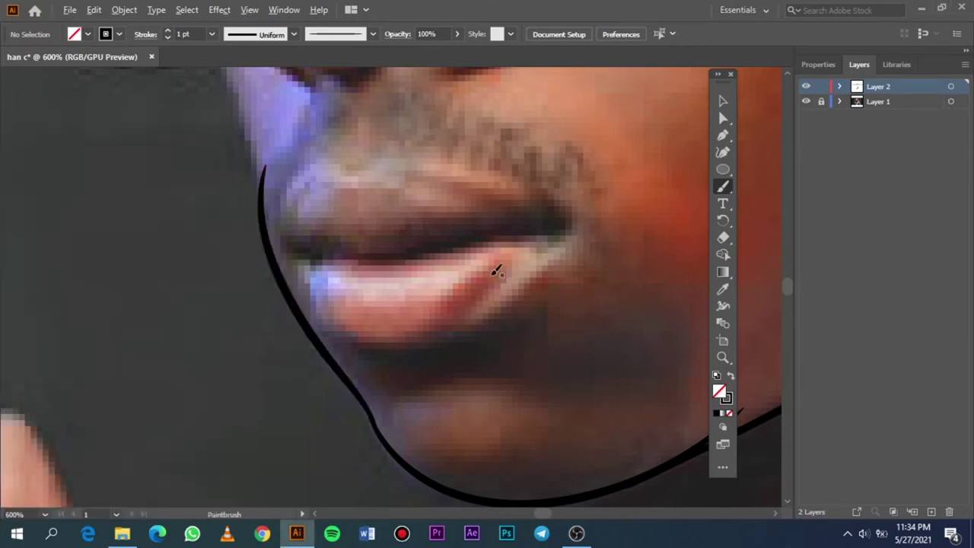
Extend the face outline up the cheek toward the glasses.
{"action": "scroll", "coordinate": [495, 267], "scroll_direction": "right", "scroll_amount": 2}
{"action": "scroll", "coordinate": [180, 245], "scroll_direction": "up", "scroll_amount": 5}
{"action": "scroll", "coordinate": [176, 306], "scroll_direction": "left", "scroll_amount": 2}
{"action": "scroll", "coordinate": [175, 306], "scroll_direction": "up", "scroll_amount": 2}
{"action": "scroll", "coordinate": [176, 306], "scroll_direction": "left", "scroll_amount": 1}
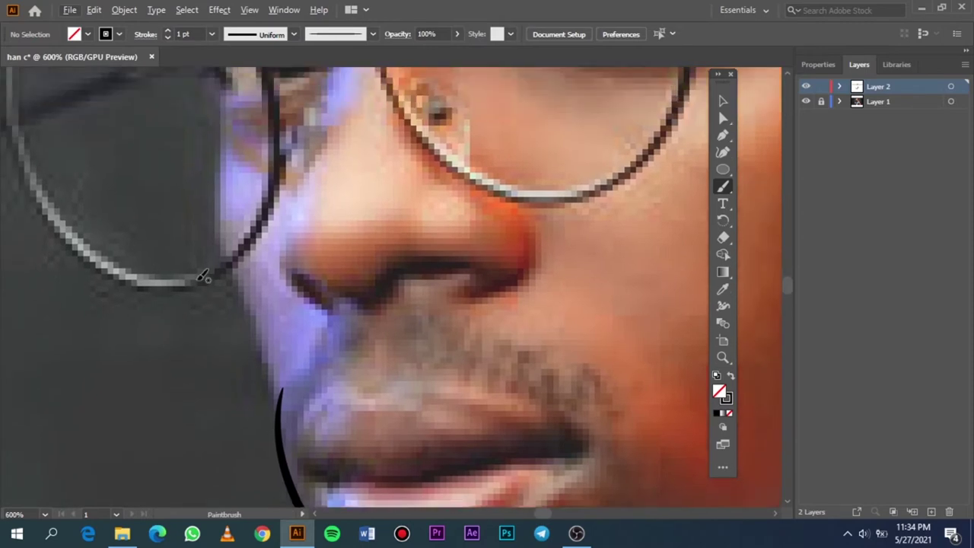
{"action": "scroll", "coordinate": [239, 277], "scroll_direction": "up", "scroll_amount": 2}
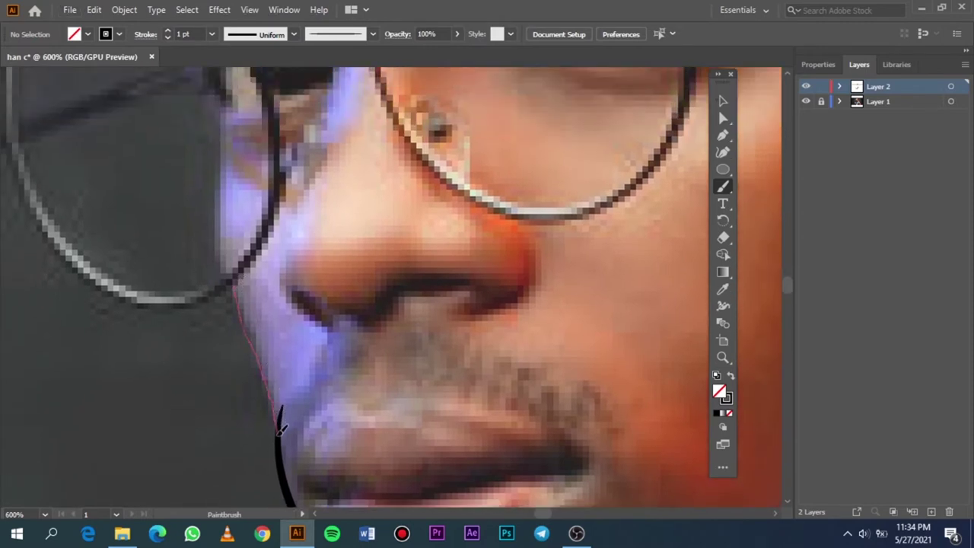
{"action": "left_click_drag", "start_coordinate": [280, 430], "coordinate": [282, 435]}
Set the stroke weight to 4 pt and paint a thick outline around the left lens.
{"action": "scroll", "coordinate": [220, 327], "scroll_direction": "down", "scroll_amount": 3}
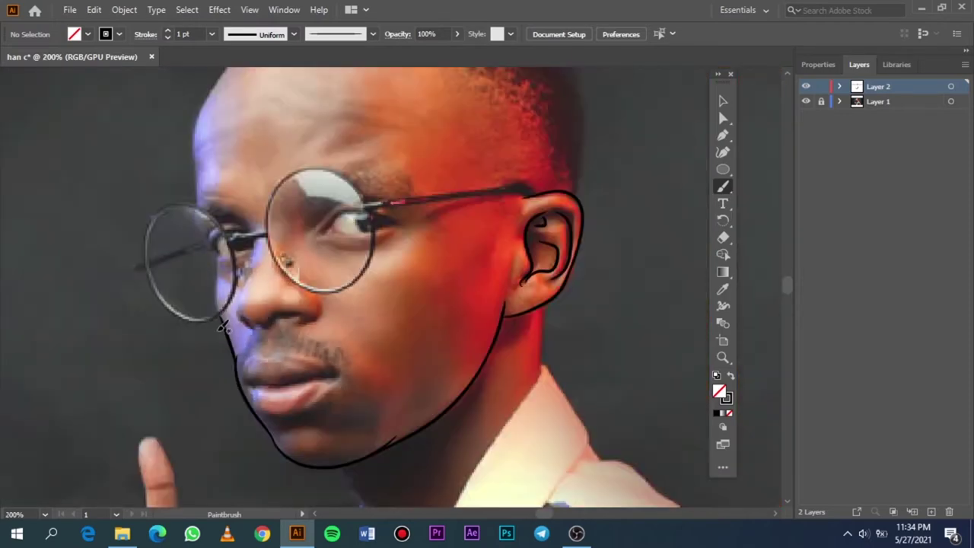
{"action": "scroll", "coordinate": [220, 327], "scroll_direction": "left", "scroll_amount": 3}
{"action": "scroll", "coordinate": [283, 314], "scroll_direction": "up", "scroll_amount": 1}
{"action": "scroll", "coordinate": [300, 304], "scroll_direction": "up", "scroll_amount": 1}
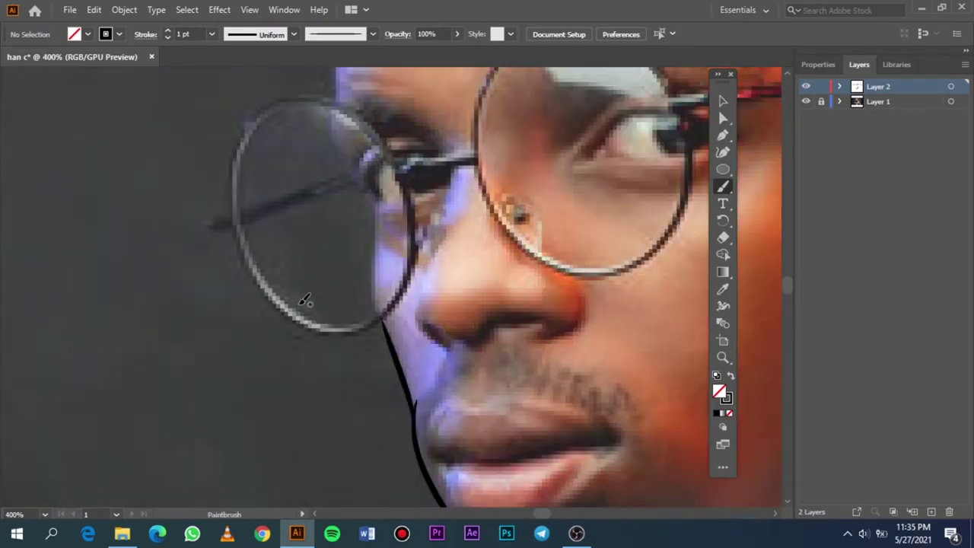
{"action": "scroll", "coordinate": [308, 301], "scroll_direction": "up", "scroll_amount": 1}
{"action": "scroll", "coordinate": [340, 285], "scroll_direction": "up", "scroll_amount": 1}
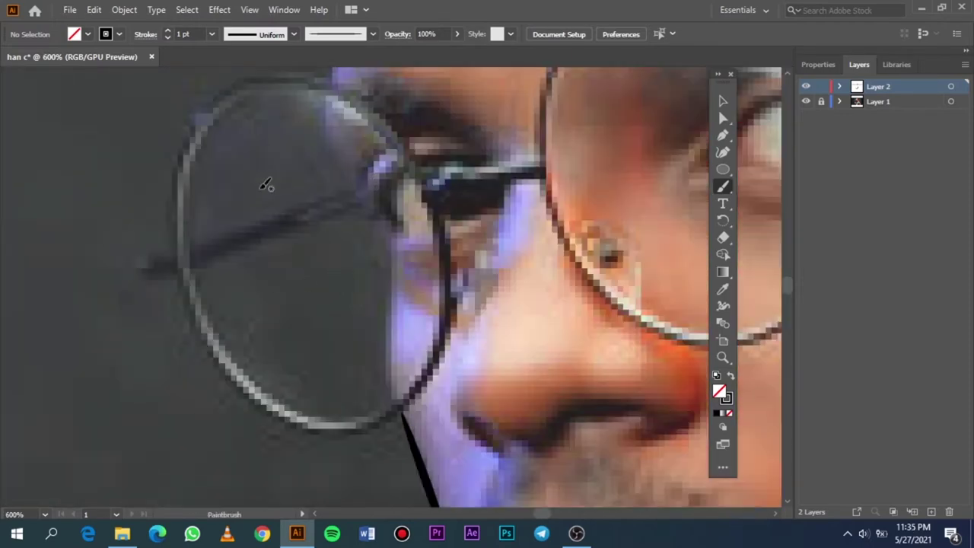
{"action": "scroll", "coordinate": [259, 171], "scroll_direction": "up", "scroll_amount": 1}
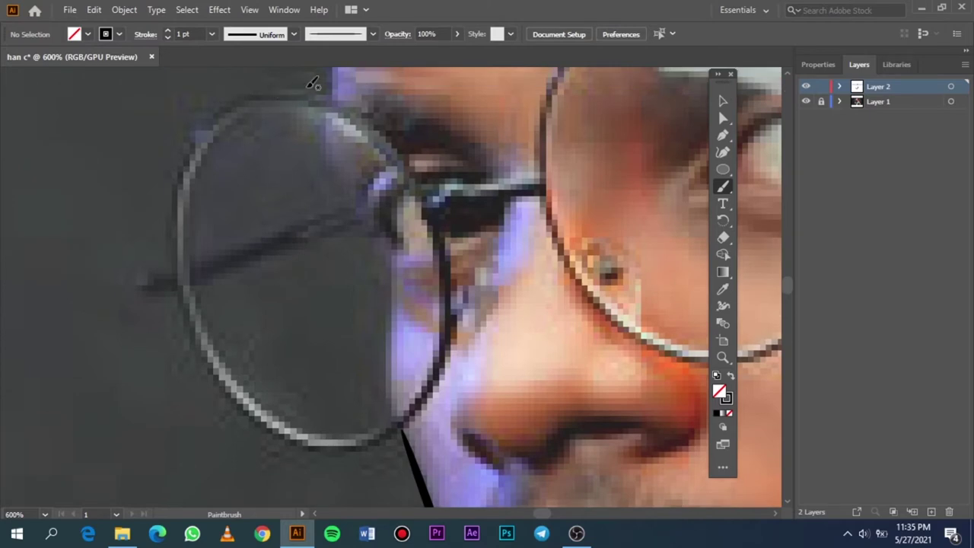
{"action": "left_click", "coordinate": [212, 35]}
{"action": "left_click", "coordinate": [229, 143]}
{"action": "left_click_drag", "start_coordinate": [353, 443], "coordinate": [411, 426]}
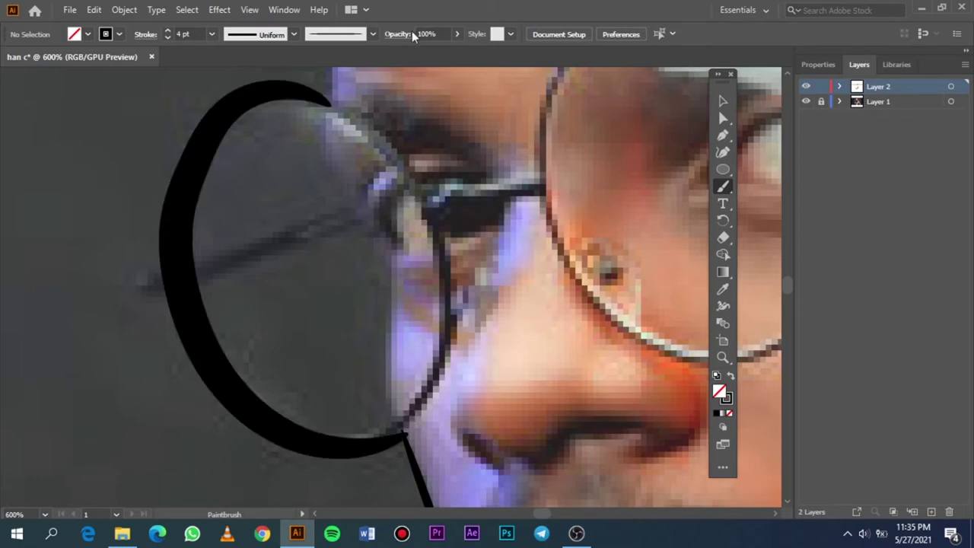
Thin the lens stroke to 2 pt, then select and delete it.
{"action": "left_click", "coordinate": [722, 100]}
{"action": "left_click", "coordinate": [185, 159]}
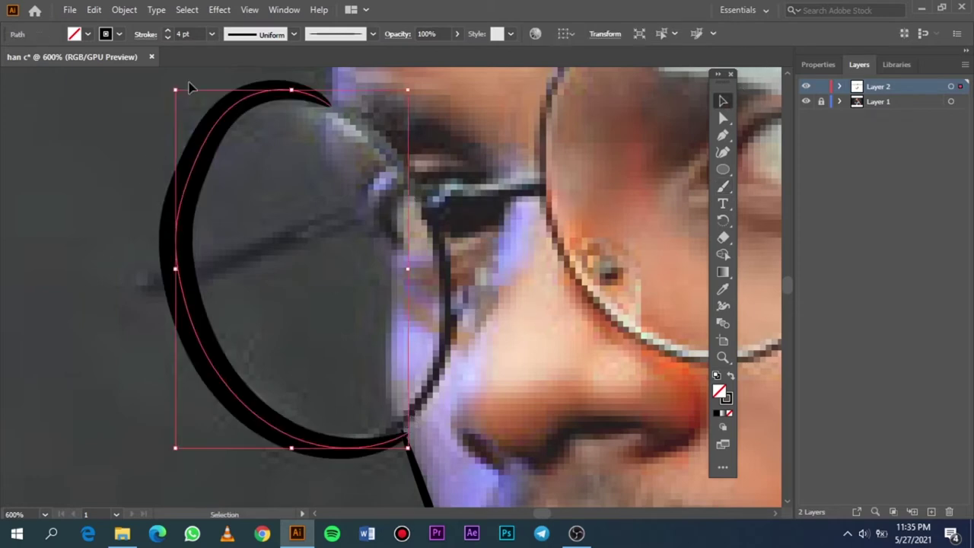
{"action": "left_click", "coordinate": [212, 34]}
{"action": "left_click", "coordinate": [232, 114]}
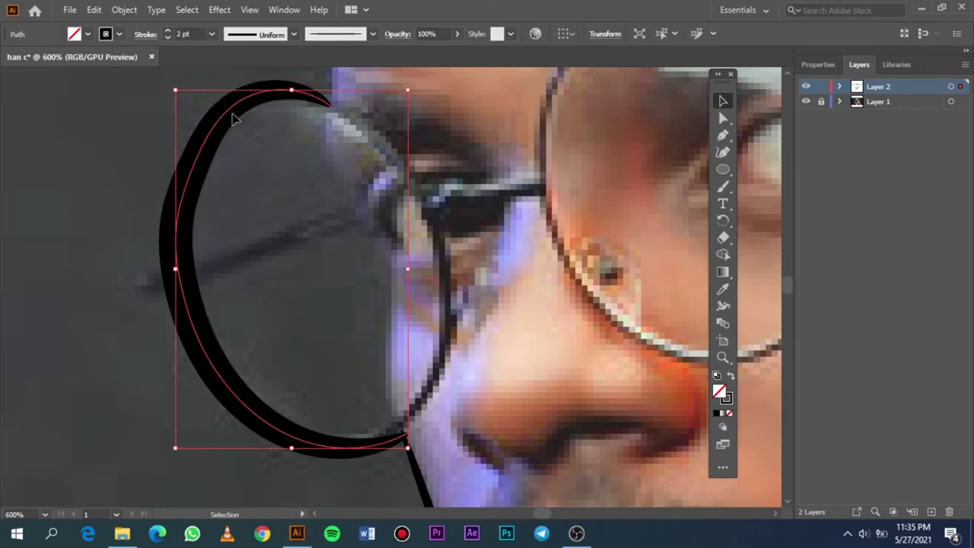
{"action": "left_click", "coordinate": [110, 140]}
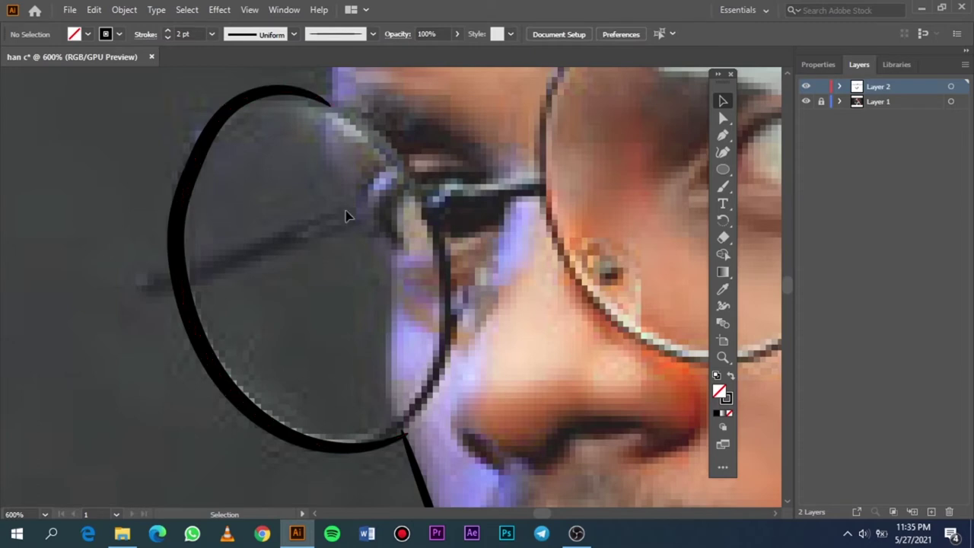
{"action": "left_click", "coordinate": [201, 150]}
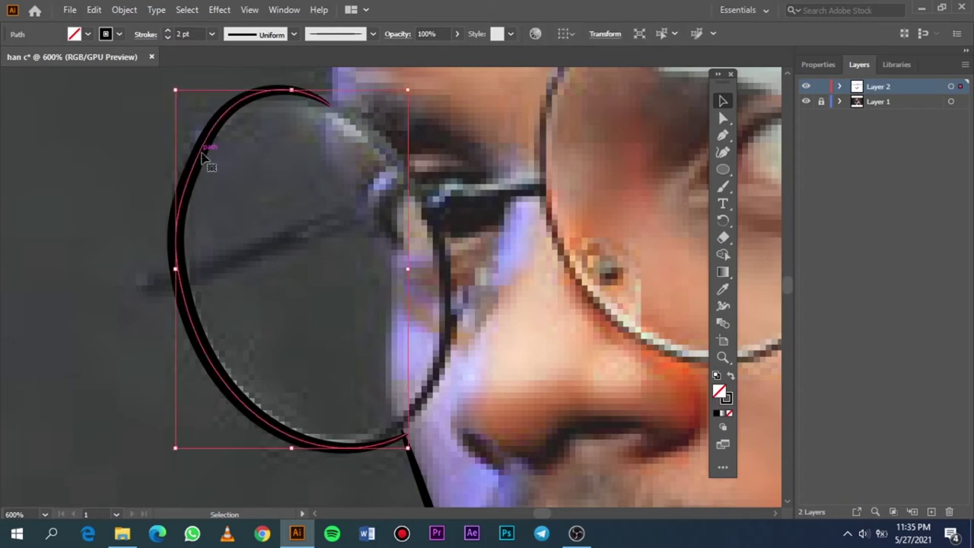
{"action": "key", "text": "Delete"}
{"action": "key", "text": "b"}
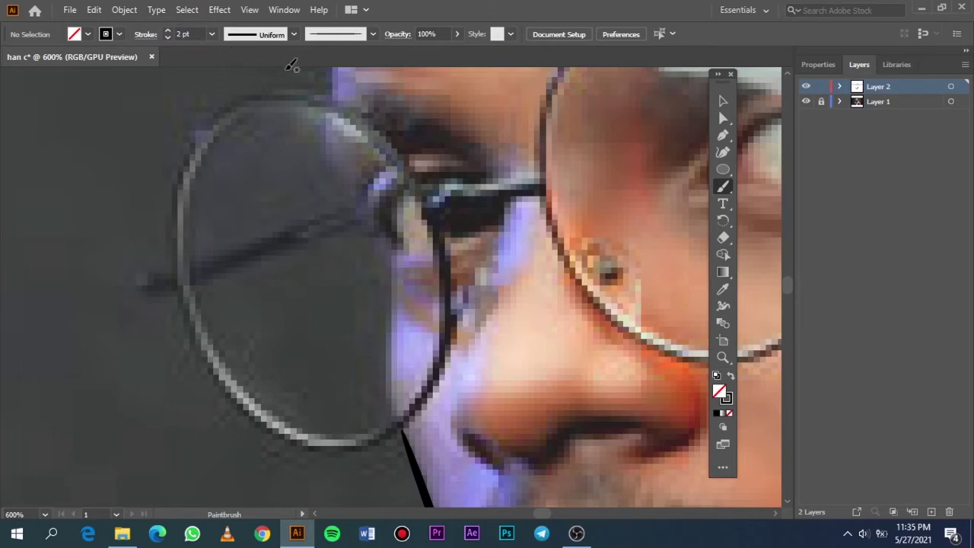
Paint a thick closed oval around the left lens, then repaint its upper-right edge smoother.
{"action": "left_click_drag", "start_coordinate": [329, 100], "coordinate": [262, 92]}
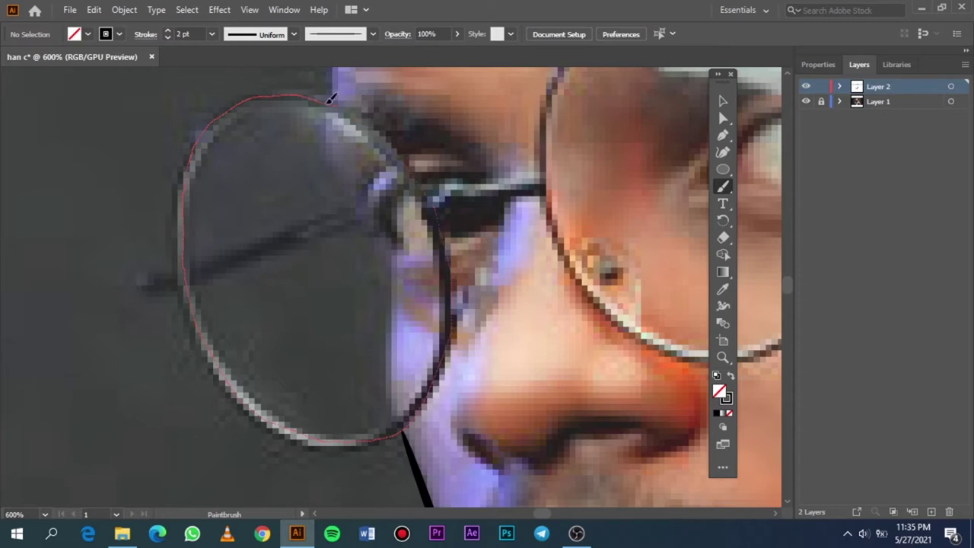
{"action": "left_click_drag", "start_coordinate": [330, 98], "coordinate": [322, 92]}
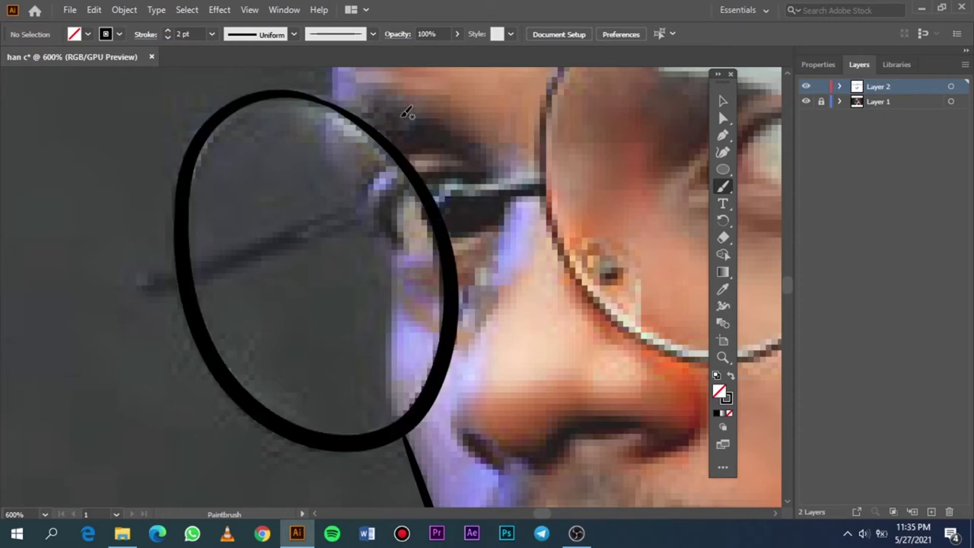
{"action": "scroll", "coordinate": [313, 95], "scroll_direction": "up", "scroll_amount": 2}
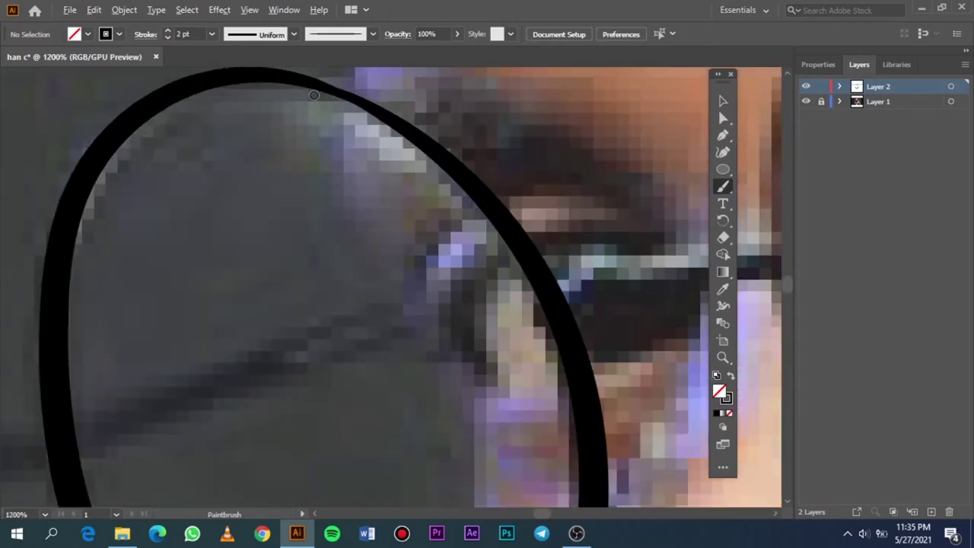
{"action": "mouse_move", "coordinate": [571, 346]}
{"action": "left_mouse_down"}
{"action": "mouse_move", "coordinate": [504, 221]}
{"action": "mouse_move", "coordinate": [403, 134]}
{"action": "left_mouse_up"}
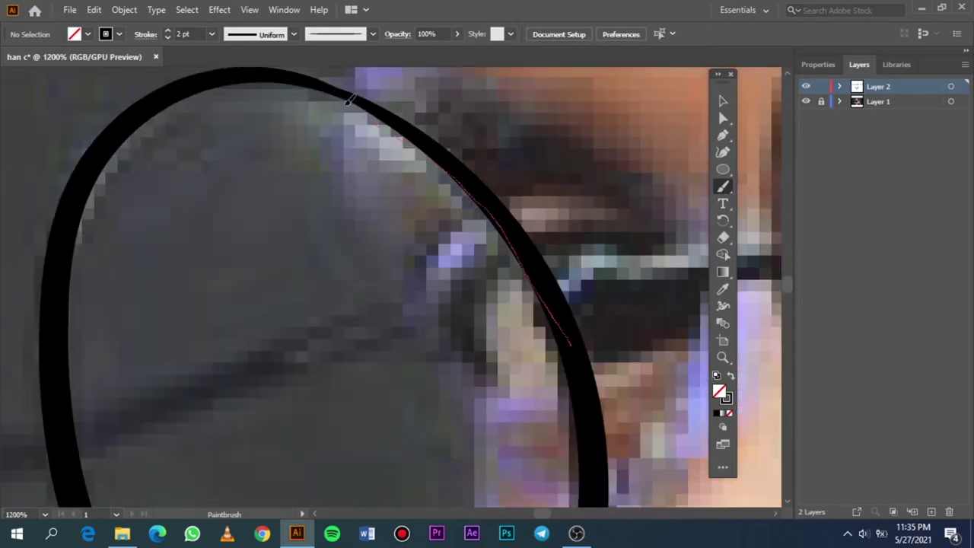
{"action": "mouse_move", "coordinate": [348, 98]}
{"action": "left_mouse_down"}
{"action": "mouse_move", "coordinate": [289, 71]}
{"action": "mouse_move", "coordinate": [239, 69]}
{"action": "left_mouse_up"}
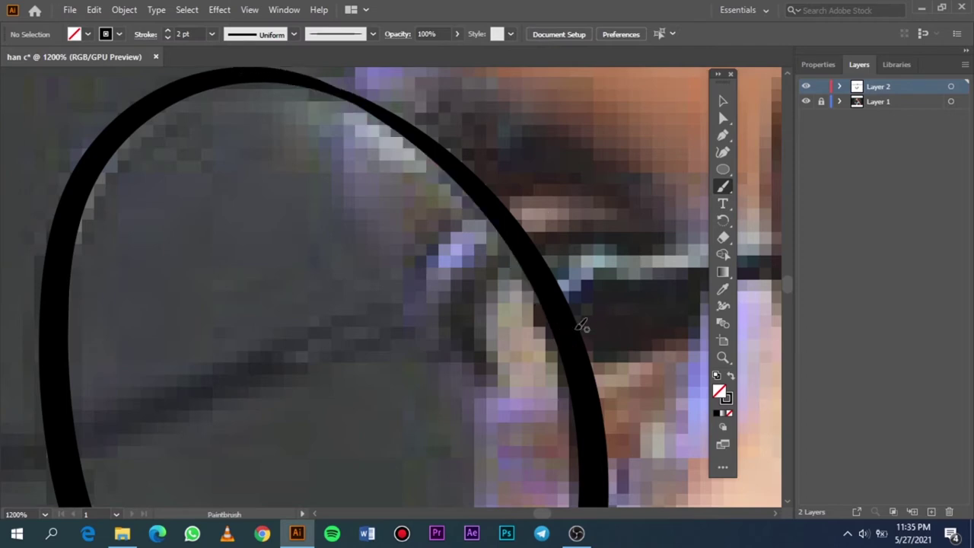
{"action": "mouse_move", "coordinate": [581, 325]}
{"action": "left_mouse_down"}
{"action": "mouse_move", "coordinate": [498, 202]}
{"action": "mouse_move", "coordinate": [392, 121]}
{"action": "left_mouse_up"}
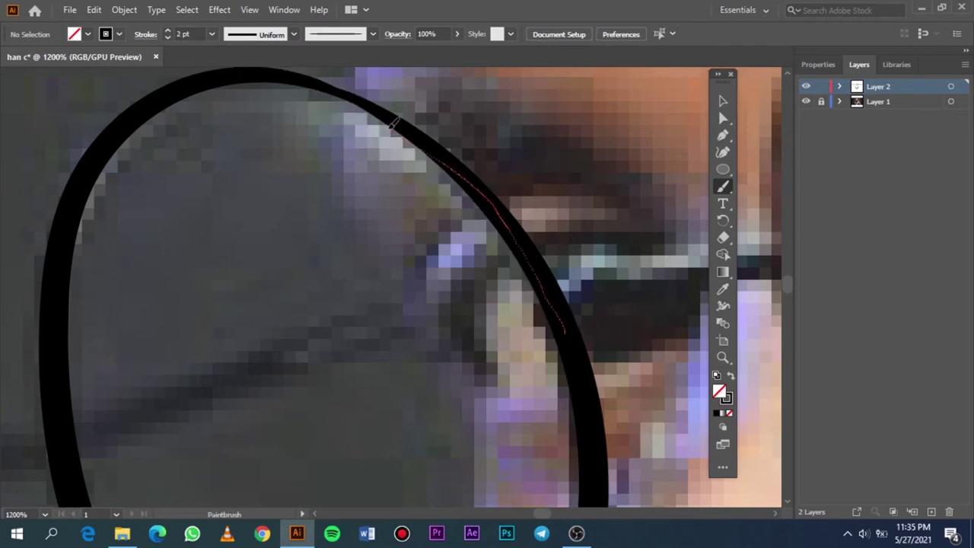
{"action": "mouse_move", "coordinate": [322, 93]}
{"action": "left_mouse_down"}
{"action": "mouse_move", "coordinate": [252, 72]}
{"action": "mouse_move", "coordinate": [213, 74]}
{"action": "mouse_move", "coordinate": [330, 81]}
{"action": "mouse_move", "coordinate": [387, 104]}
{"action": "mouse_move", "coordinate": [443, 147]}
{"action": "mouse_move", "coordinate": [532, 255]}
{"action": "left_mouse_up"}
{"action": "scroll", "coordinate": [535, 257], "scroll_direction": "down", "scroll_amount": 2}
{"action": "scroll", "coordinate": [535, 257], "scroll_direction": "down", "scroll_amount": 2}
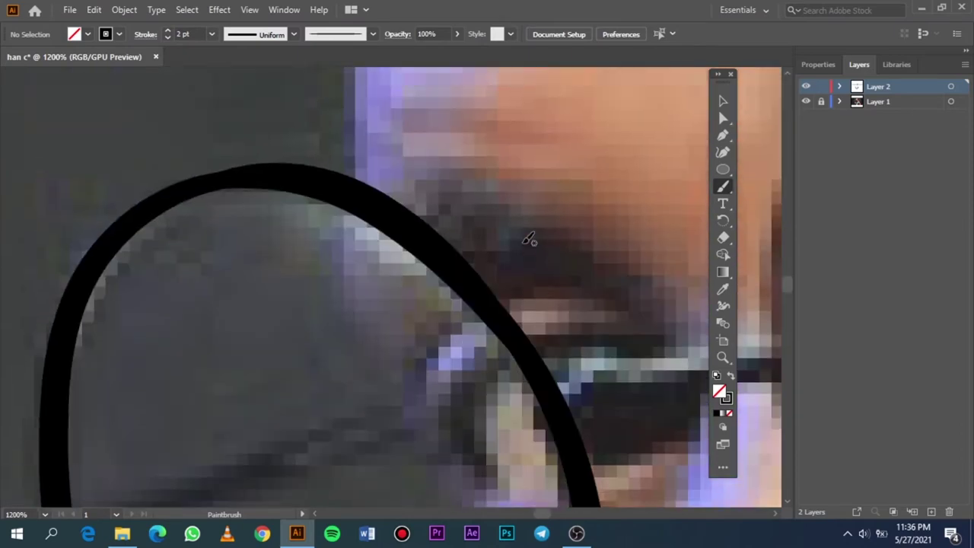
{"action": "scroll", "coordinate": [536, 267], "scroll_direction": "down", "scroll_amount": 3}
{"action": "scroll", "coordinate": [474, 370], "scroll_direction": "down", "scroll_amount": 1}
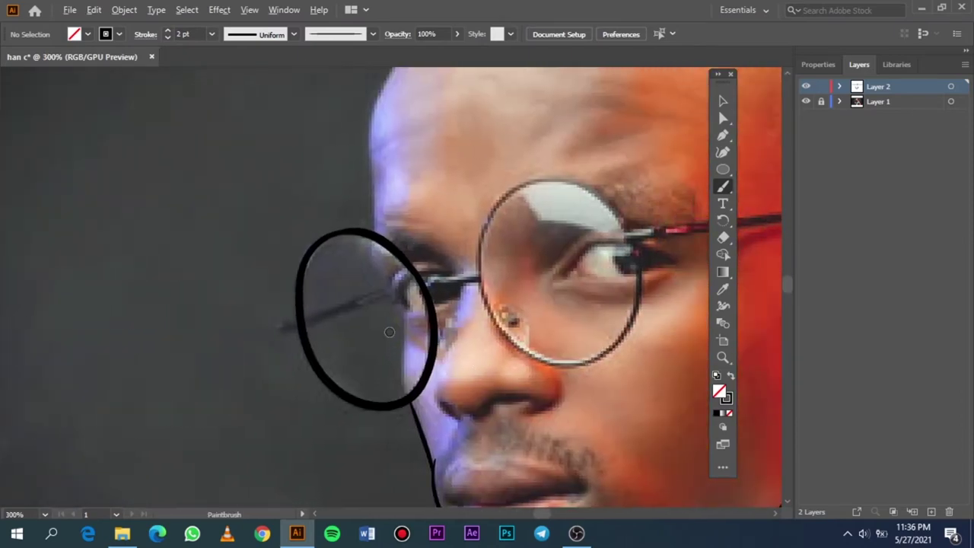
Paint the tapered temple arm across the left lens with a rounded tip, undoing failed attempts.
{"action": "scroll", "coordinate": [389, 330], "scroll_direction": "up", "scroll_amount": 2}
{"action": "scroll", "coordinate": [365, 321], "scroll_direction": "up", "scroll_amount": 1}
{"action": "scroll", "coordinate": [361, 321], "scroll_direction": "left", "scroll_amount": 2}
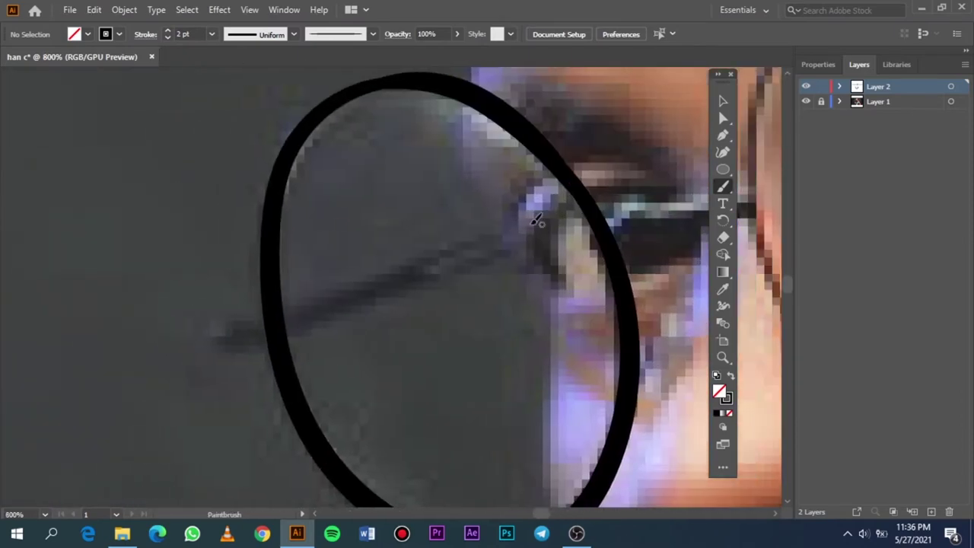
{"action": "left_click_drag", "start_coordinate": [488, 242], "coordinate": [221, 335]}
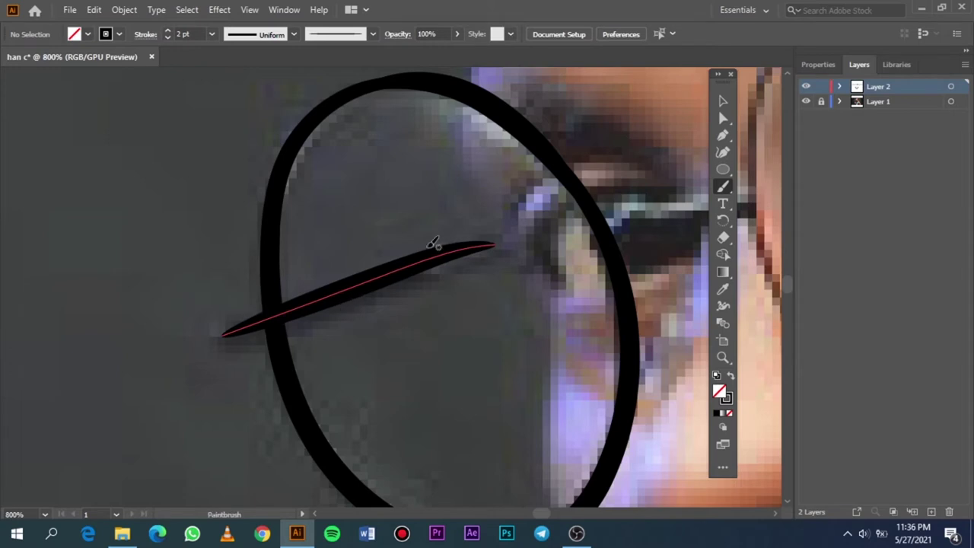
{"action": "key", "text": "ctrl+z"}
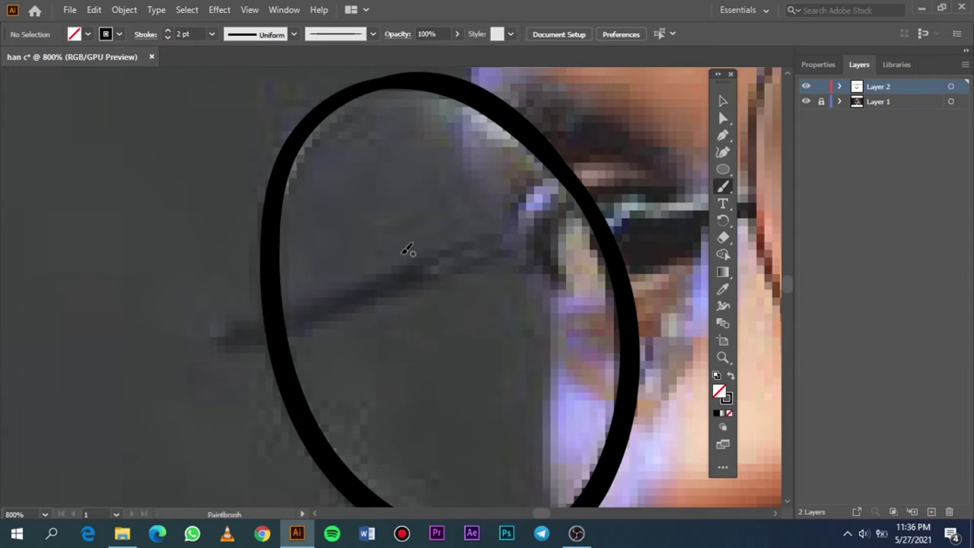
{"action": "mouse_move", "coordinate": [267, 312]}
{"action": "left_mouse_down"}
{"action": "mouse_move", "coordinate": [236, 312]}
{"action": "mouse_move", "coordinate": [272, 344]}
{"action": "left_mouse_up"}
{"action": "key", "text": "ctrl+z"}
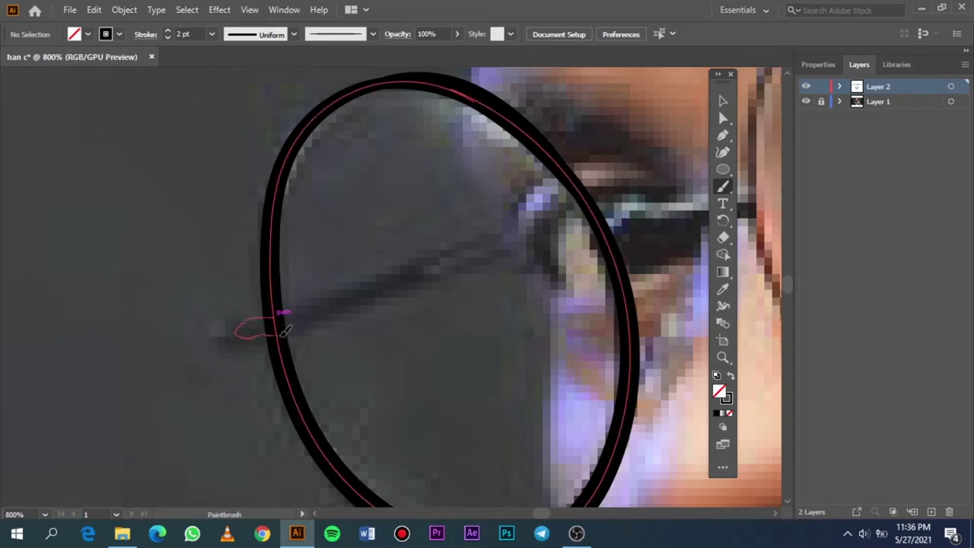
{"action": "mouse_move", "coordinate": [239, 327]}
{"action": "left_mouse_down"}
{"action": "mouse_move", "coordinate": [281, 326]}
{"action": "mouse_move", "coordinate": [228, 323]}
{"action": "mouse_move", "coordinate": [235, 306]}
{"action": "mouse_move", "coordinate": [445, 242]}
{"action": "left_mouse_up"}
{"action": "left_click", "coordinate": [297, 323], "text": "ctrl"}
{"action": "left_click_drag", "start_coordinate": [186, 329], "coordinate": [445, 240]}
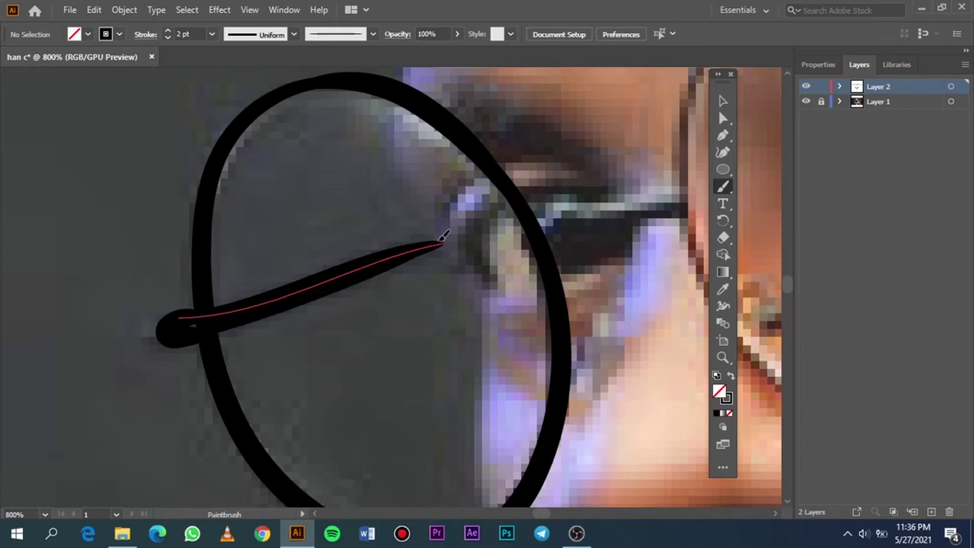
{"action": "scroll", "coordinate": [287, 300], "scroll_direction": "down", "scroll_amount": 4}
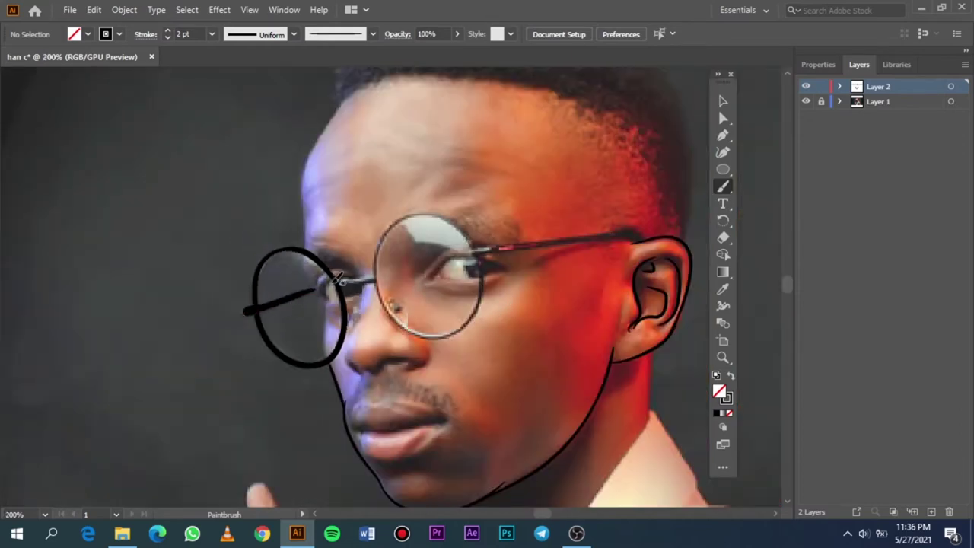
{"action": "scroll", "coordinate": [306, 282], "scroll_direction": "up", "scroll_amount": 2}
{"action": "scroll", "coordinate": [306, 282], "scroll_direction": "up", "scroll_amount": 2}
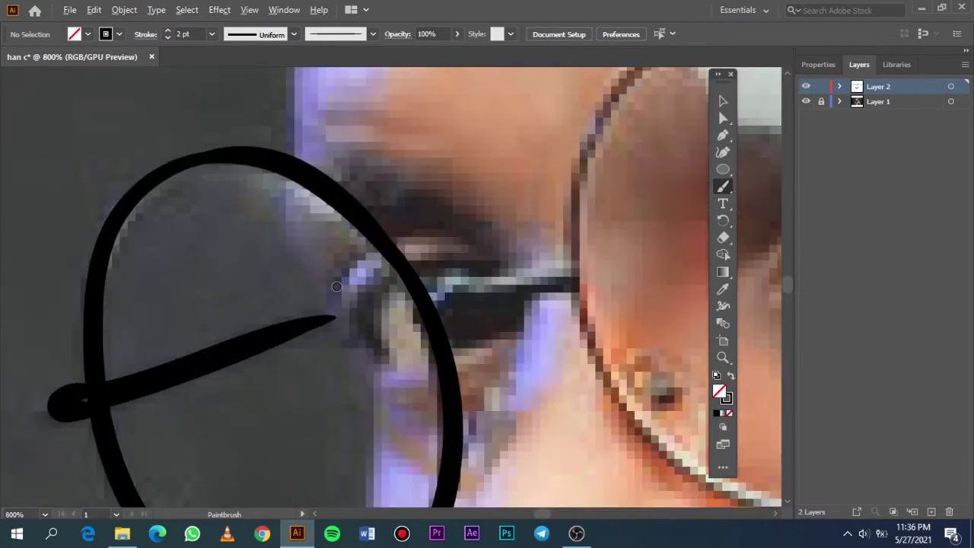
{"action": "scroll", "coordinate": [336, 286], "scroll_direction": "down", "scroll_amount": 2}
{"action": "left_click", "coordinate": [805, 102]}
{"action": "scroll", "coordinate": [515, 251], "scroll_direction": "down", "scroll_amount": 4}
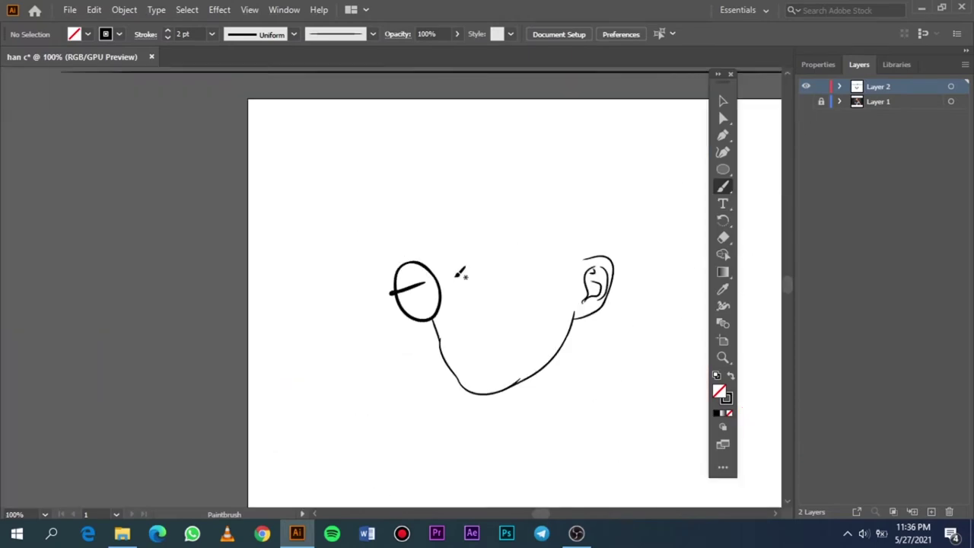
{"action": "left_click", "coordinate": [806, 102]}
{"action": "scroll", "coordinate": [354, 288], "scroll_direction": "up", "scroll_amount": 3}
{"action": "scroll", "coordinate": [356, 294], "scroll_direction": "up", "scroll_amount": 2}
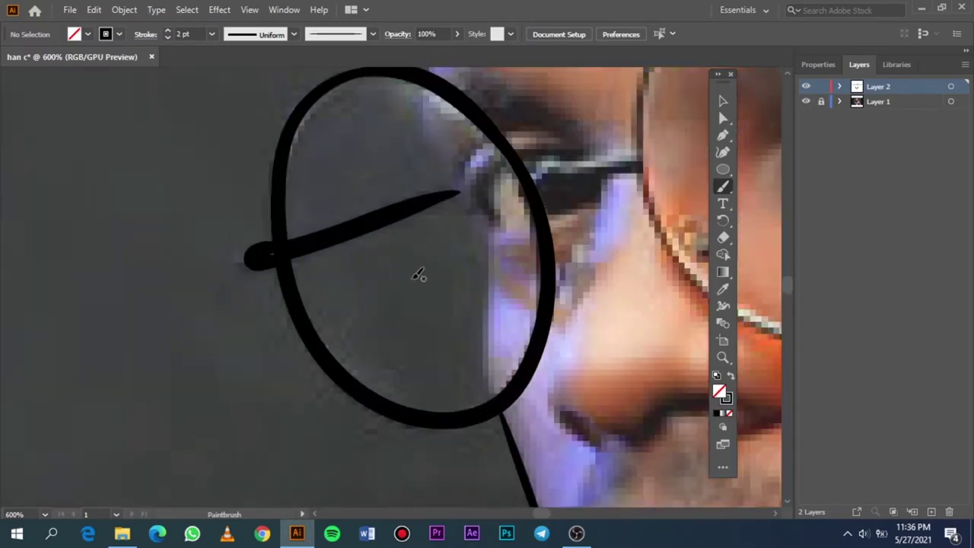
{"action": "scroll", "coordinate": [407, 261], "scroll_direction": "up", "scroll_amount": 2}
{"action": "scroll", "coordinate": [406, 261], "scroll_direction": "up", "scroll_amount": 4}
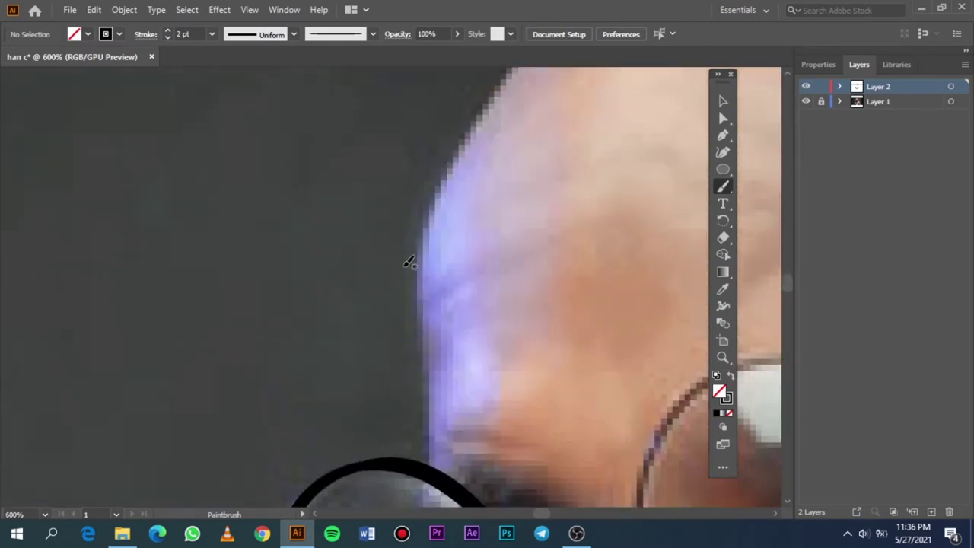
Set the stroke weight to 1 pt and trace the forehead edge.
{"action": "left_click", "coordinate": [216, 38]}
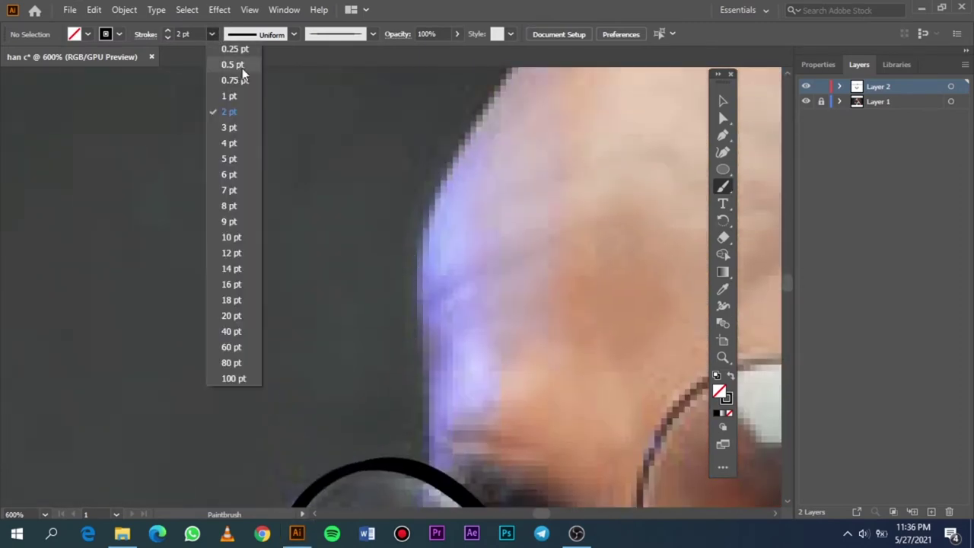
{"action": "left_click", "coordinate": [238, 99]}
{"action": "scroll", "coordinate": [455, 238], "scroll_direction": "down", "scroll_amount": 2}
{"action": "scroll", "coordinate": [455, 238], "scroll_direction": "right", "scroll_amount": 2}
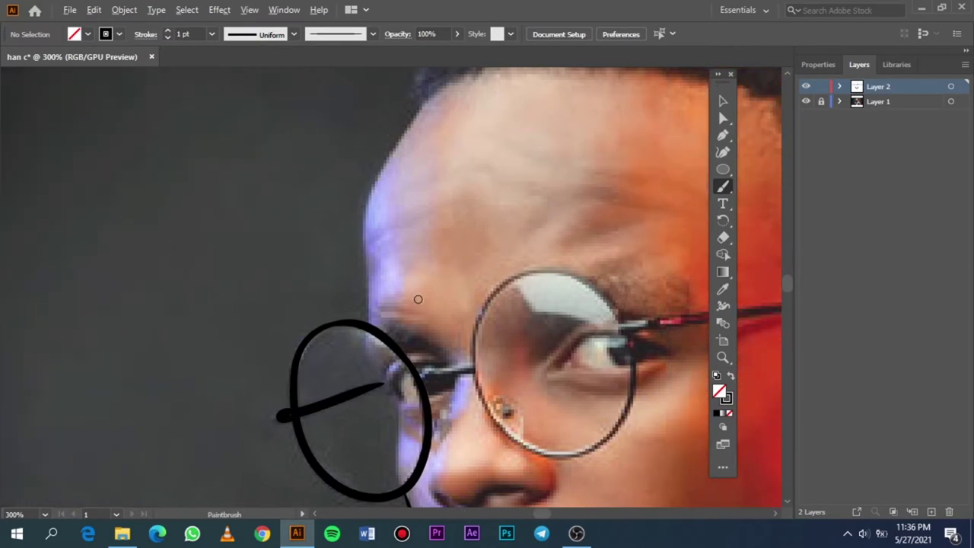
{"action": "scroll", "coordinate": [418, 297], "scroll_direction": "up", "scroll_amount": 1}
{"action": "scroll", "coordinate": [418, 305], "scroll_direction": "up", "scroll_amount": 1}
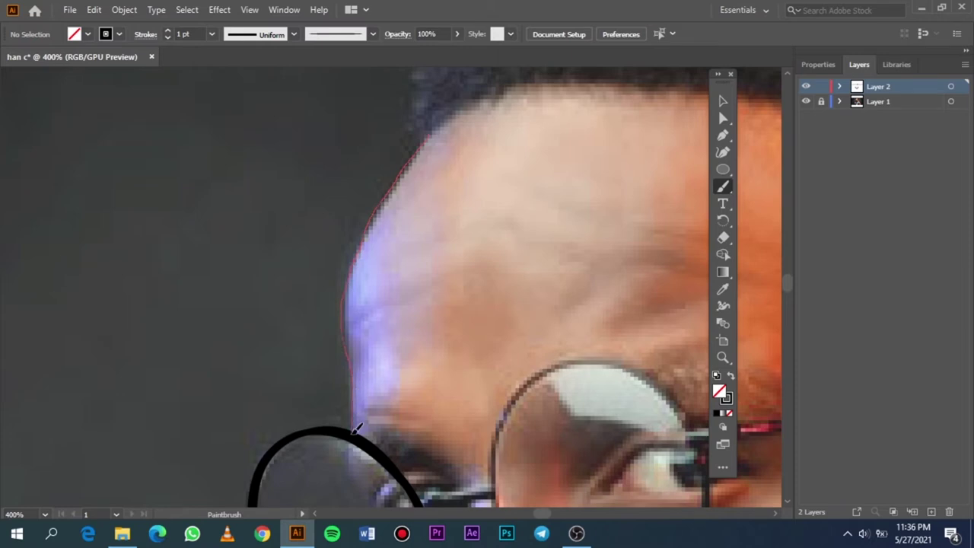
{"action": "left_click_drag", "start_coordinate": [354, 430], "coordinate": [356, 432]}
Retrace the top of the left lens, joining it to the arm tip.
{"action": "scroll", "coordinate": [355, 433], "scroll_direction": "up", "scroll_amount": 2}
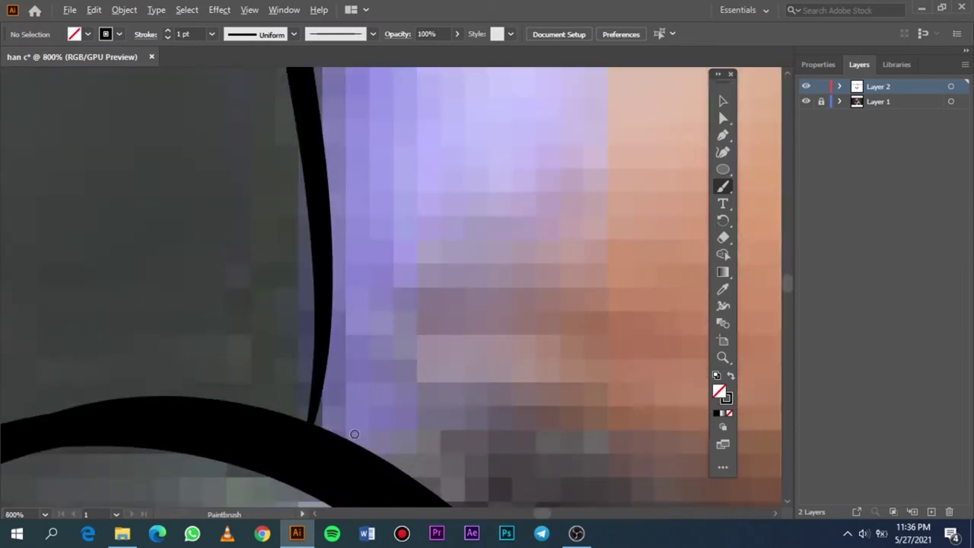
{"action": "scroll", "coordinate": [355, 434], "scroll_direction": "up", "scroll_amount": 2}
{"action": "scroll", "coordinate": [261, 448], "scroll_direction": "up", "scroll_amount": 2}
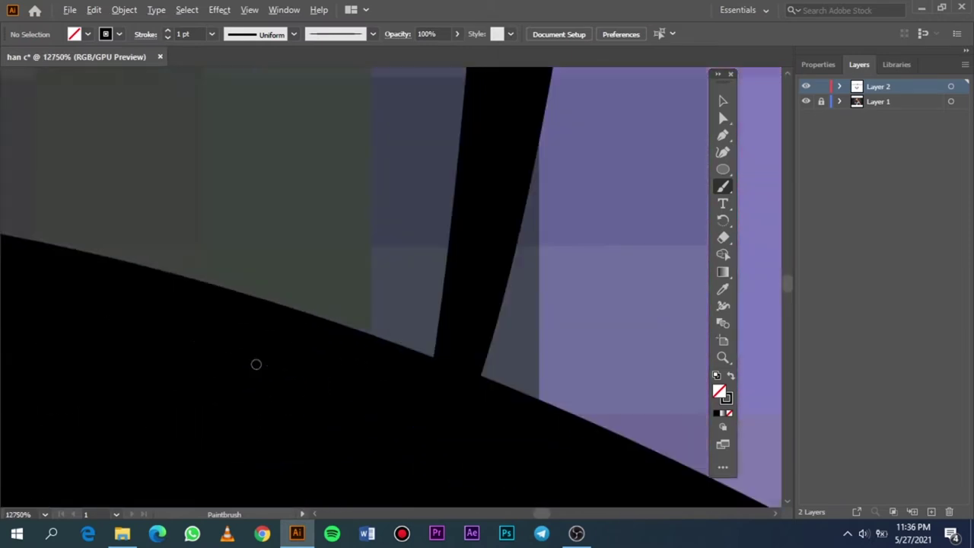
{"action": "scroll", "coordinate": [256, 365], "scroll_direction": "up", "scroll_amount": 2}
{"action": "scroll", "coordinate": [680, 180], "scroll_direction": "down", "scroll_amount": 3}
{"action": "scroll", "coordinate": [593, 215], "scroll_direction": "down", "scroll_amount": 3}
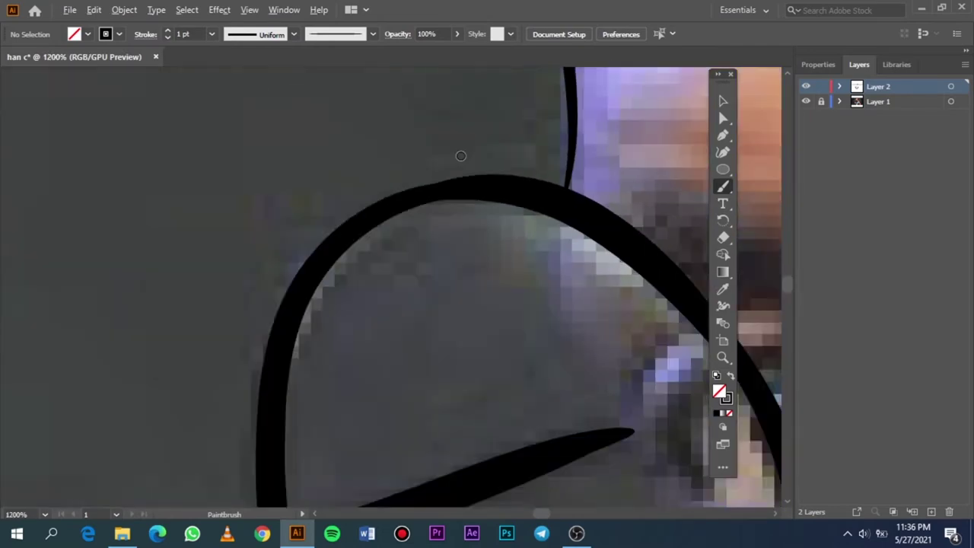
{"action": "scroll", "coordinate": [459, 155], "scroll_direction": "down", "scroll_amount": 3}
{"action": "scroll", "coordinate": [441, 181], "scroll_direction": "up", "scroll_amount": 1}
{"action": "scroll", "coordinate": [428, 191], "scroll_direction": "up", "scroll_amount": 1}
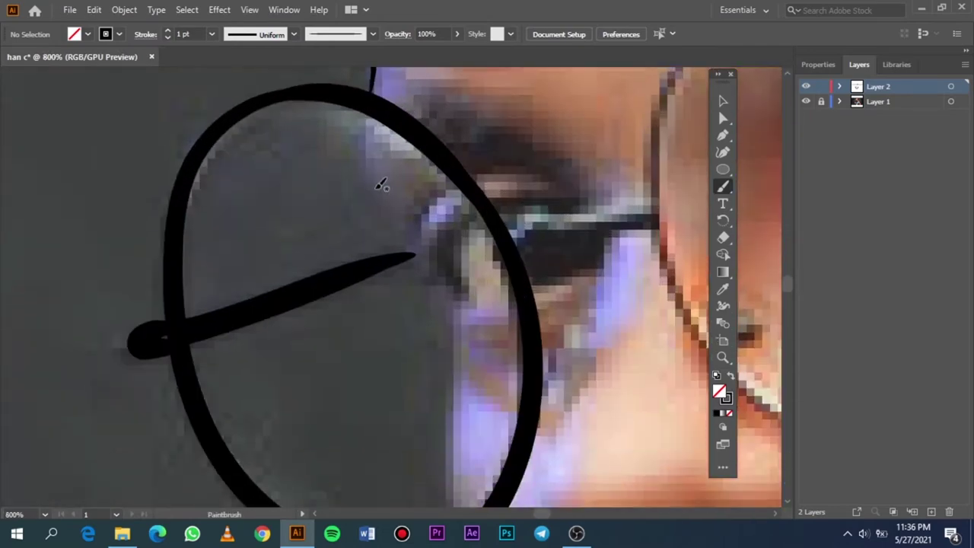
{"action": "scroll", "coordinate": [386, 117], "scroll_direction": "right", "scroll_amount": 2}
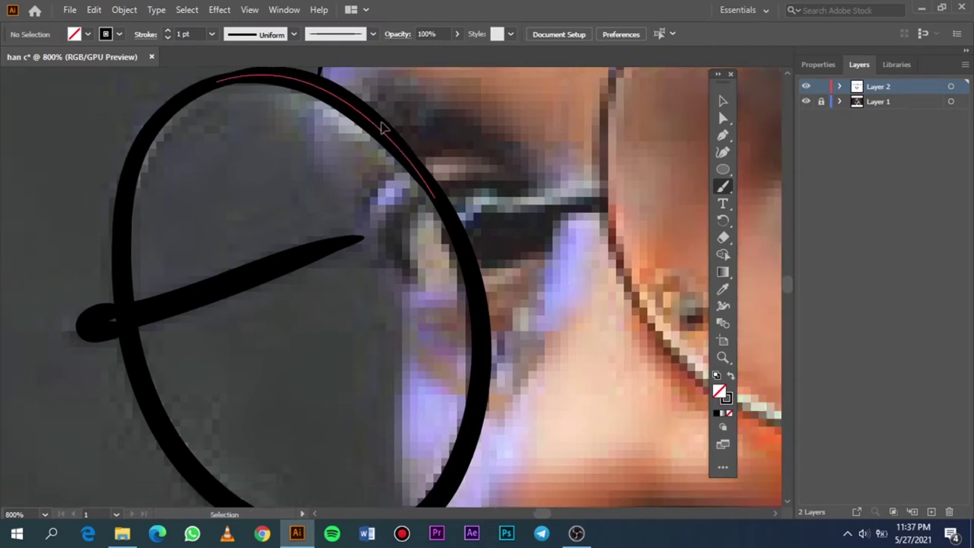
{"action": "scroll", "coordinate": [365, 107], "scroll_direction": "down", "scroll_amount": 1}
{"action": "left_click_drag", "start_coordinate": [434, 183], "coordinate": [316, 74]}
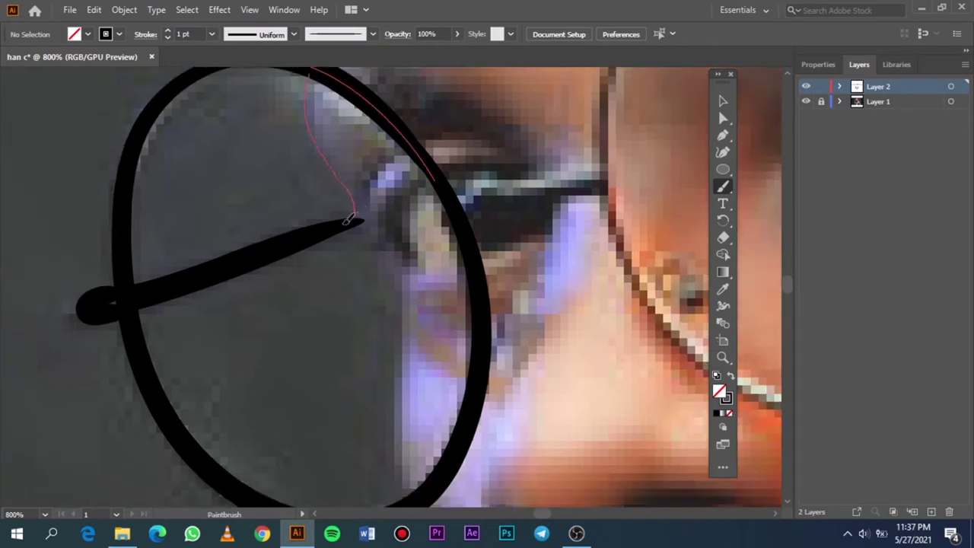
{"action": "left_click_drag", "start_coordinate": [347, 219], "coordinate": [353, 215]}
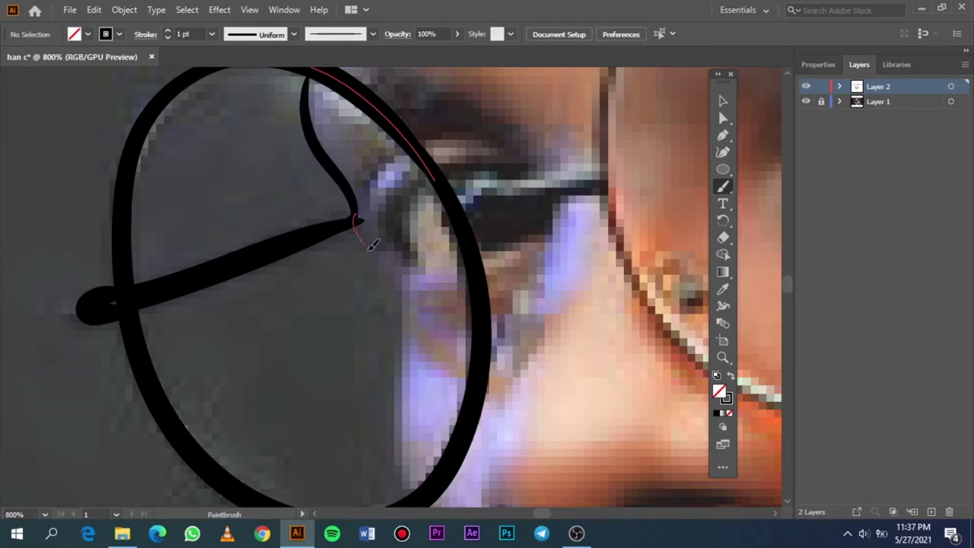
Continue the stroke from the left lens down the cheek to the jaw, then fit the artboard.
{"action": "left_click_drag", "start_coordinate": [403, 320], "coordinate": [399, 332]}
{"action": "scroll", "coordinate": [413, 332], "scroll_direction": "down", "scroll_amount": 2}
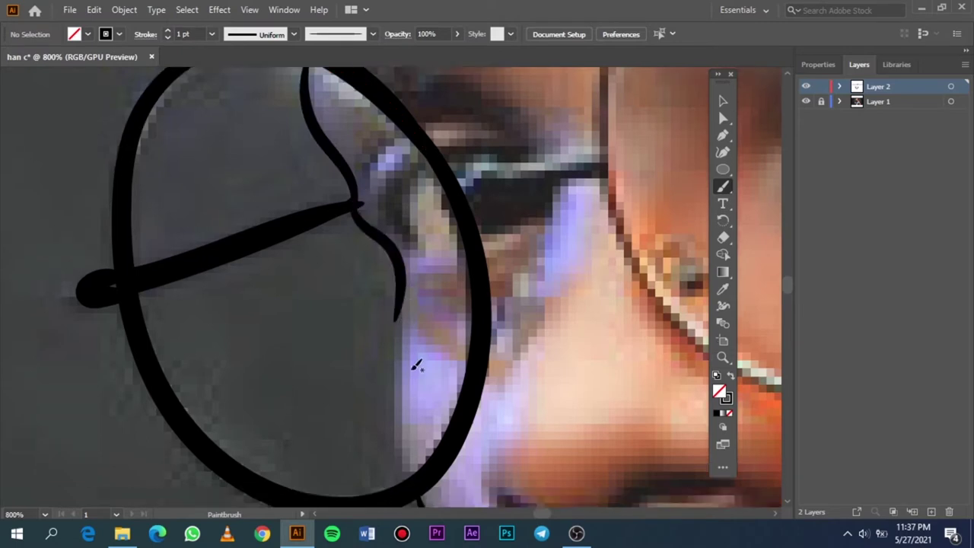
{"action": "left_click", "coordinate": [405, 227], "text": "ctrl"}
{"action": "mouse_move", "coordinate": [405, 227]}
{"action": "left_mouse_down"}
{"action": "mouse_move", "coordinate": [343, 160]}
{"action": "mouse_move", "coordinate": [340, 180]}
{"action": "left_mouse_up"}
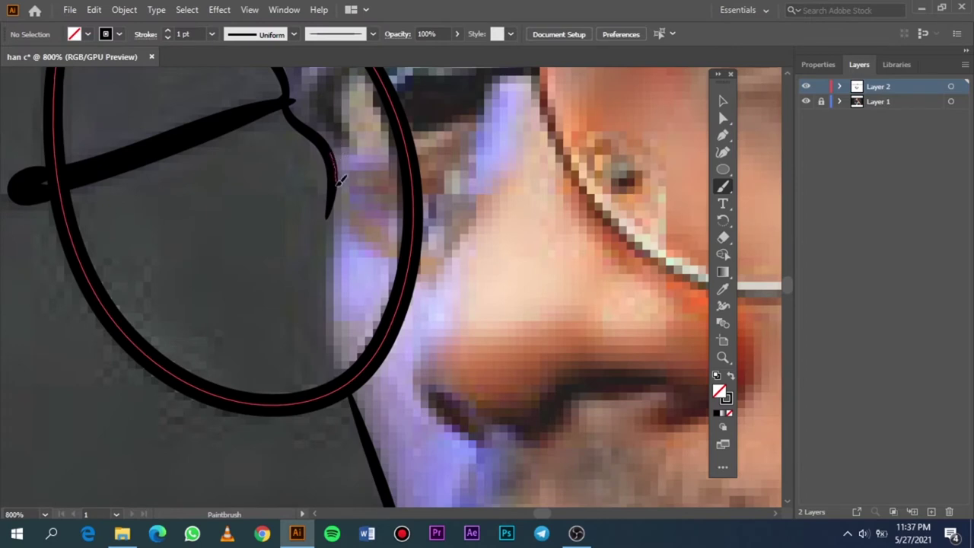
{"action": "left_click_drag", "start_coordinate": [333, 226], "coordinate": [324, 285]}
{"action": "left_click_drag", "start_coordinate": [332, 356], "coordinate": [384, 465]}
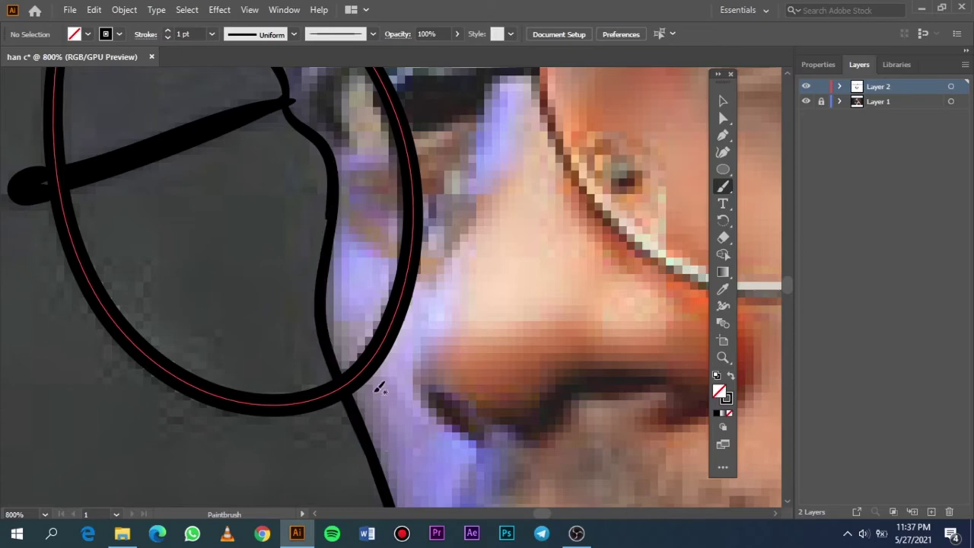
{"action": "key", "text": "ctrl+0"}
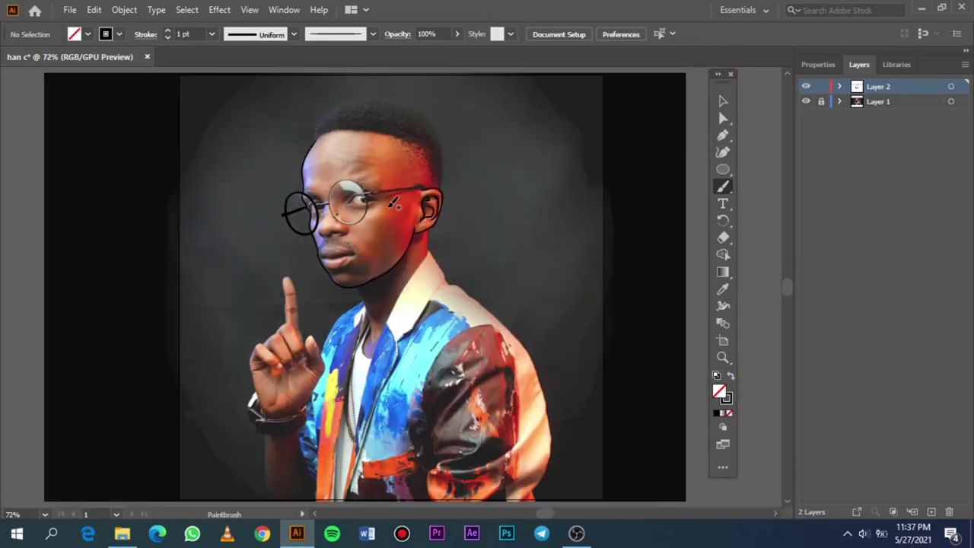
{"action": "left_click", "coordinate": [805, 101]}
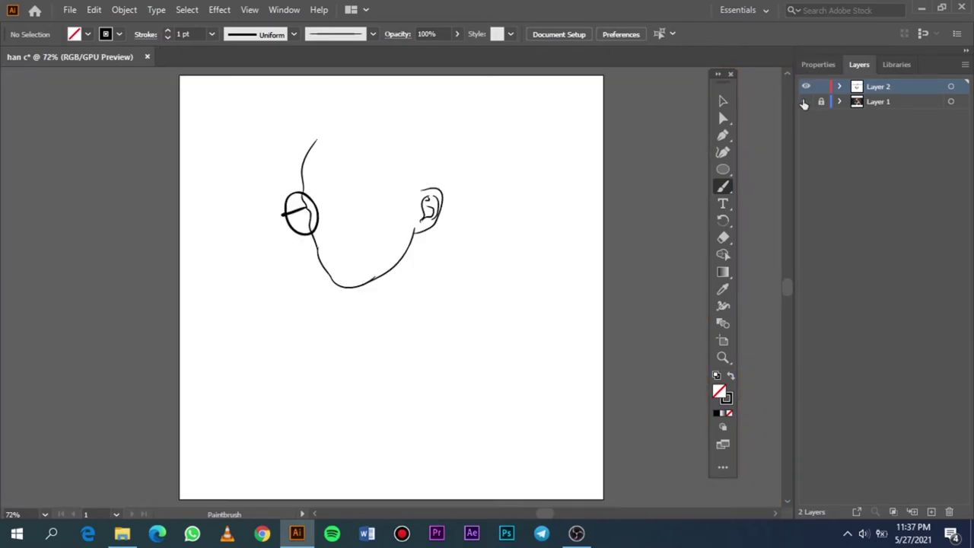
{"action": "left_click", "coordinate": [805, 101]}
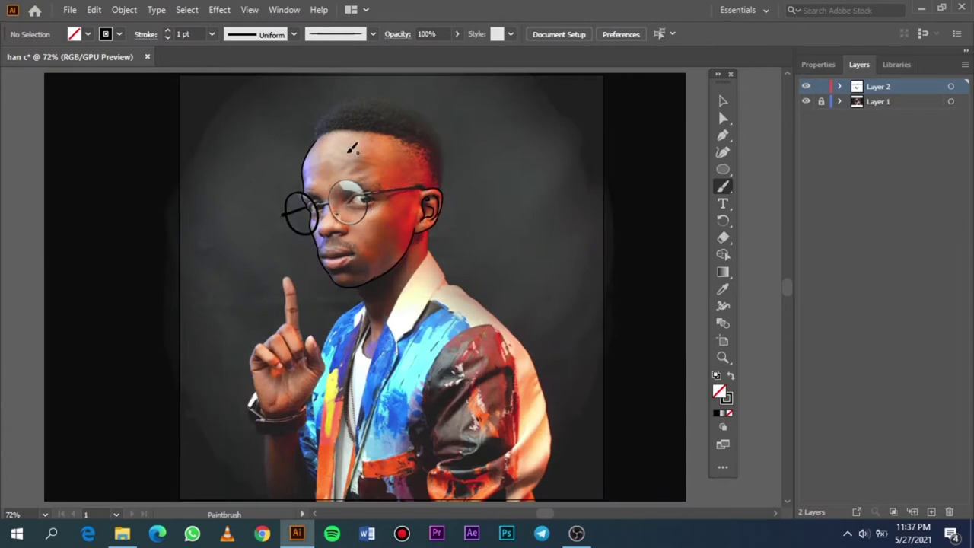
{"action": "scroll", "coordinate": [446, 195], "scroll_direction": "up", "scroll_amount": 3}
{"action": "scroll", "coordinate": [444, 193], "scroll_direction": "up", "scroll_amount": 3}
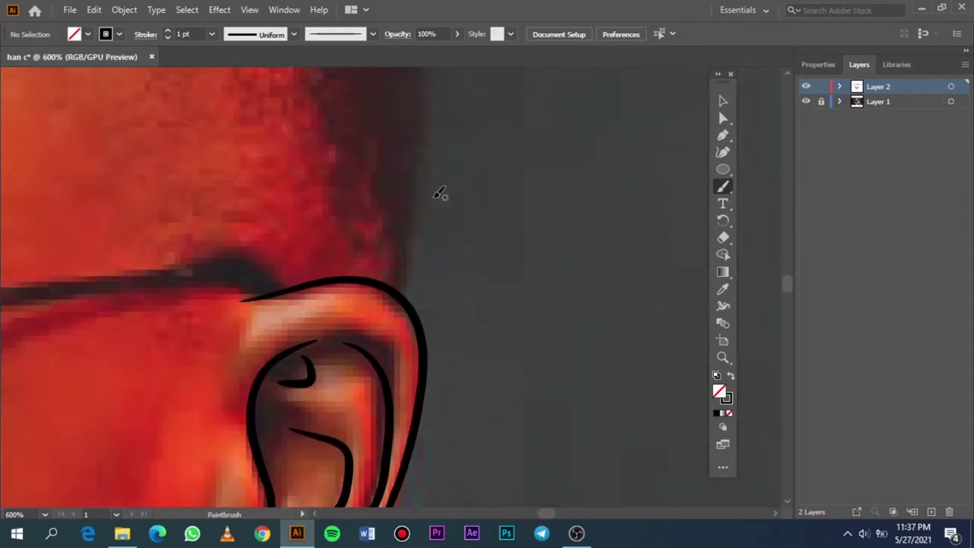
{"action": "scroll", "coordinate": [437, 243], "scroll_direction": "up", "scroll_amount": 2}
{"action": "scroll", "coordinate": [426, 305], "scroll_direction": "down", "scroll_amount": 1}
{"action": "scroll", "coordinate": [414, 319], "scroll_direction": "down", "scroll_amount": 2}
{"action": "scroll", "coordinate": [417, 325], "scroll_direction": "up", "scroll_amount": 3}
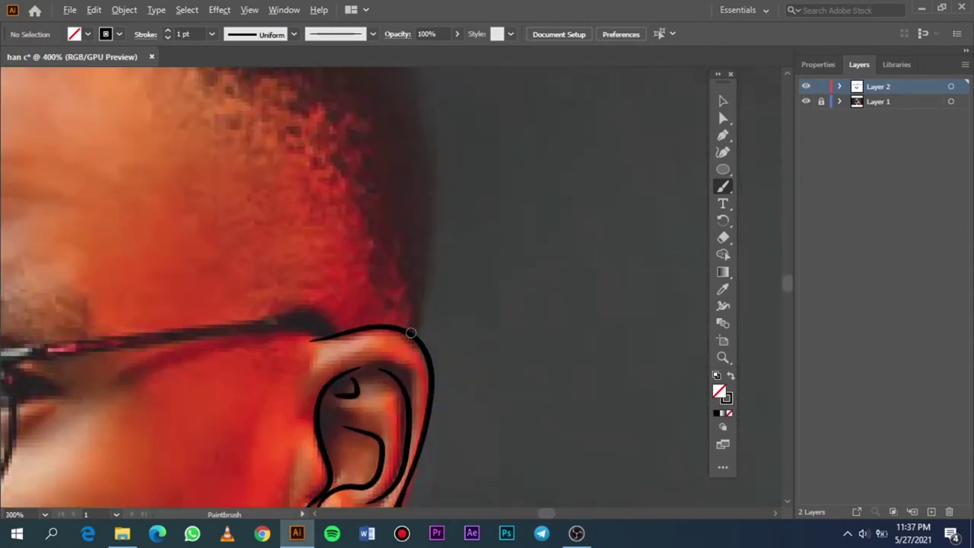
{"action": "scroll", "coordinate": [416, 329], "scroll_direction": "up", "scroll_amount": 1}
{"action": "scroll", "coordinate": [415, 331], "scroll_direction": "up", "scroll_amount": 1}
{"action": "scroll", "coordinate": [411, 332], "scroll_direction": "down", "scroll_amount": 5}
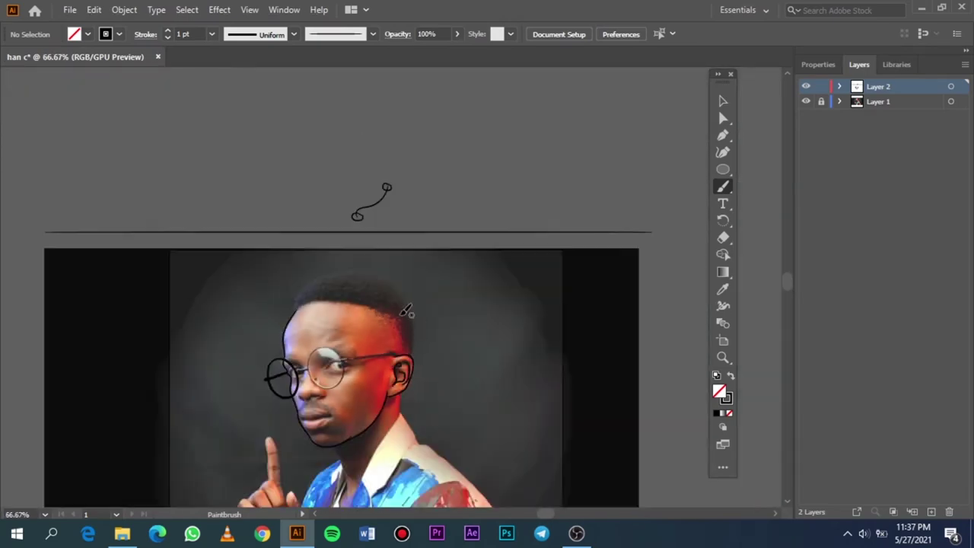
{"action": "scroll", "coordinate": [407, 335], "scroll_direction": "up", "scroll_amount": 1}
{"action": "scroll", "coordinate": [403, 343], "scroll_direction": "up", "scroll_amount": 3}
{"action": "scroll", "coordinate": [392, 335], "scroll_direction": "up", "scroll_amount": 3}
{"action": "scroll", "coordinate": [380, 325], "scroll_direction": "up", "scroll_amount": 1}
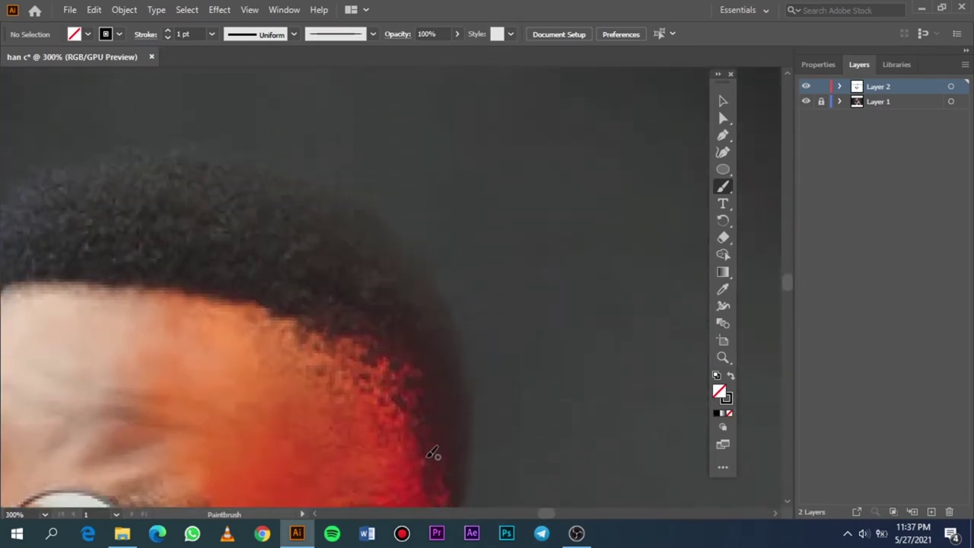
{"action": "scroll", "coordinate": [190, 312], "scroll_direction": "left", "scroll_amount": 3}
{"action": "scroll", "coordinate": [152, 289], "scroll_direction": "left", "scroll_amount": 1}
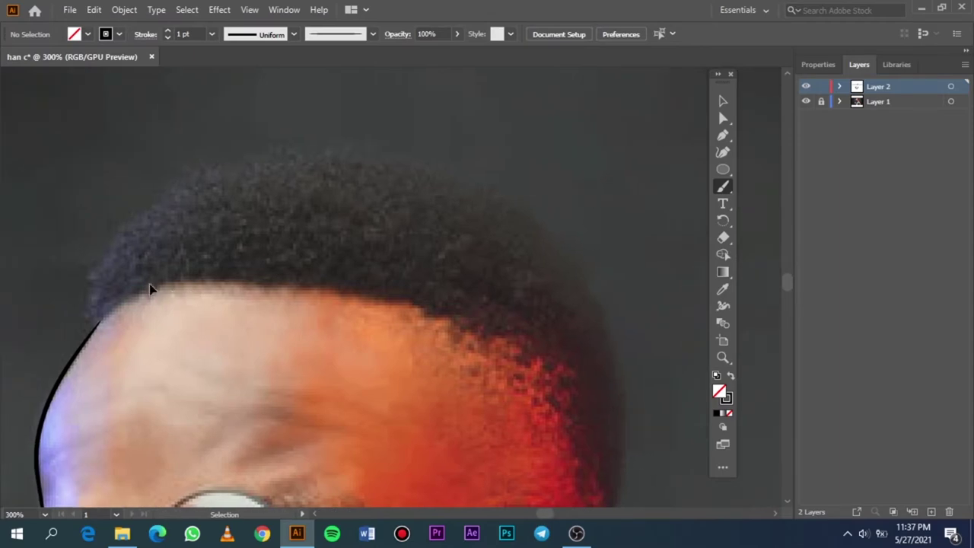
{"action": "scroll", "coordinate": [160, 283], "scroll_direction": "left", "scroll_amount": 2}
{"action": "scroll", "coordinate": [167, 280], "scroll_direction": "down", "scroll_amount": 1}
{"action": "scroll", "coordinate": [228, 274], "scroll_direction": "left", "scroll_amount": 2}
{"action": "scroll", "coordinate": [251, 270], "scroll_direction": "down", "scroll_amount": 2}
{"action": "scroll", "coordinate": [278, 270], "scroll_direction": "down", "scroll_amount": 5}
{"action": "scroll", "coordinate": [276, 271], "scroll_direction": "down", "scroll_amount": 3}
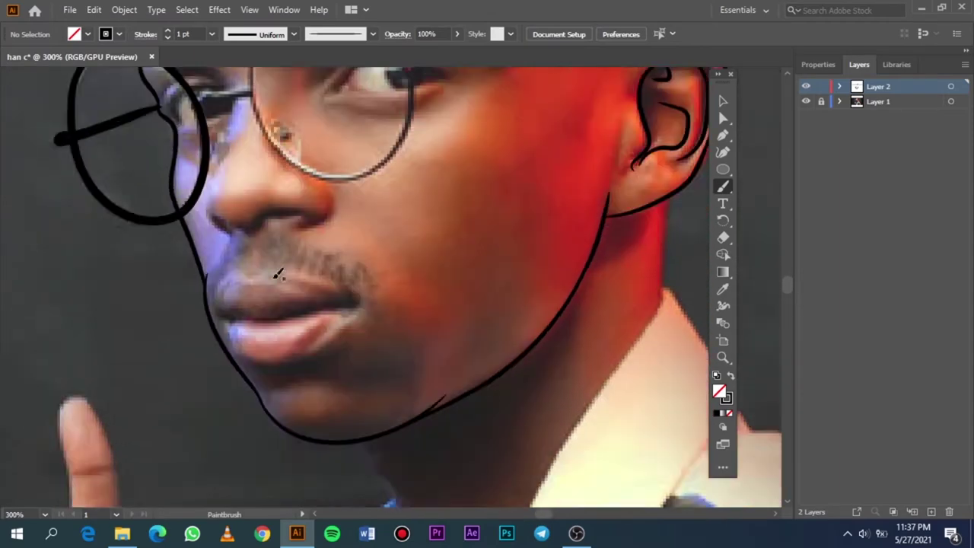
{"action": "scroll", "coordinate": [435, 265], "scroll_direction": "down", "scroll_amount": 4}
{"action": "scroll", "coordinate": [487, 236], "scroll_direction": "down", "scroll_amount": 3}
{"action": "scroll", "coordinate": [514, 211], "scroll_direction": "down", "scroll_amount": 1}
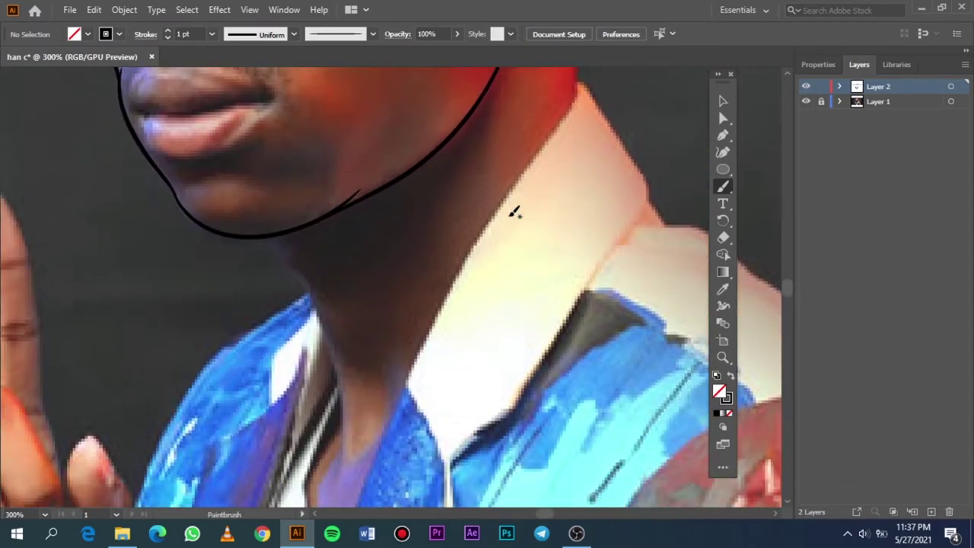
{"action": "scroll", "coordinate": [511, 215], "scroll_direction": "up", "scroll_amount": 4}
{"action": "scroll", "coordinate": [517, 212], "scroll_direction": "right", "scroll_amount": 4}
{"action": "scroll", "coordinate": [520, 209], "scroll_direction": "up", "scroll_amount": 1}
{"action": "scroll", "coordinate": [521, 210], "scroll_direction": "down", "scroll_amount": 1}
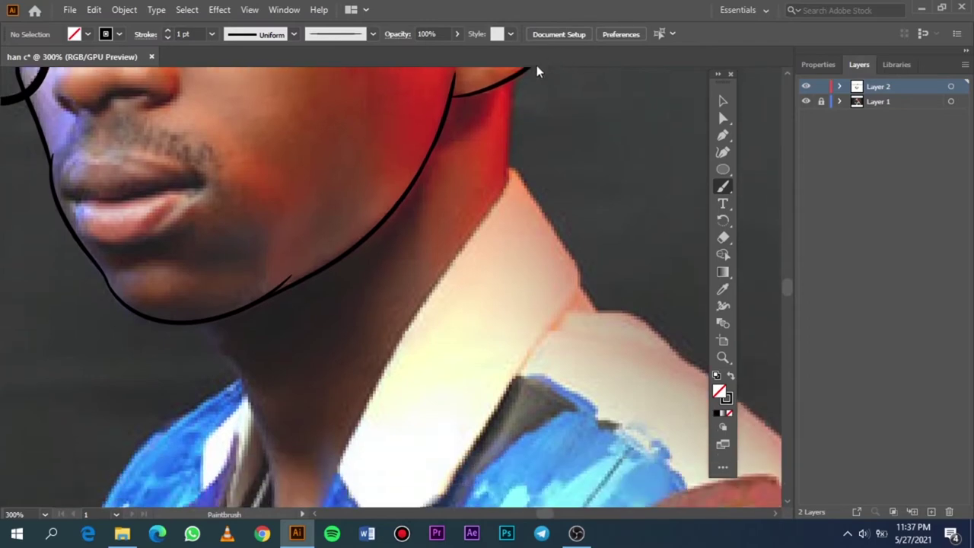
Draw a brush stroke down the right edge of the neck, undoing and redoing the first attempt.
{"action": "left_click_drag", "start_coordinate": [520, 71], "coordinate": [504, 178]}
{"action": "left_click_drag", "start_coordinate": [487, 277], "coordinate": [514, 274]}
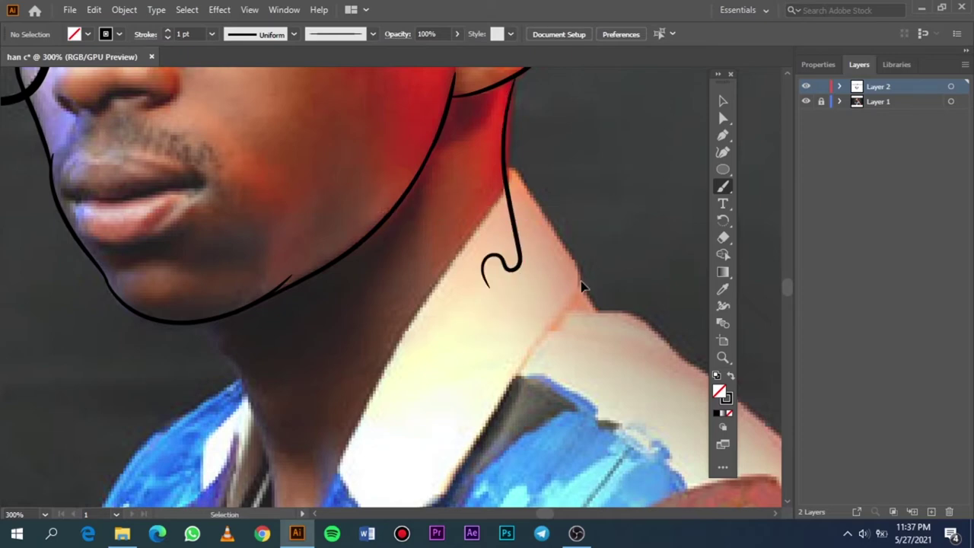
{"action": "key", "text": "ctrl+z"}
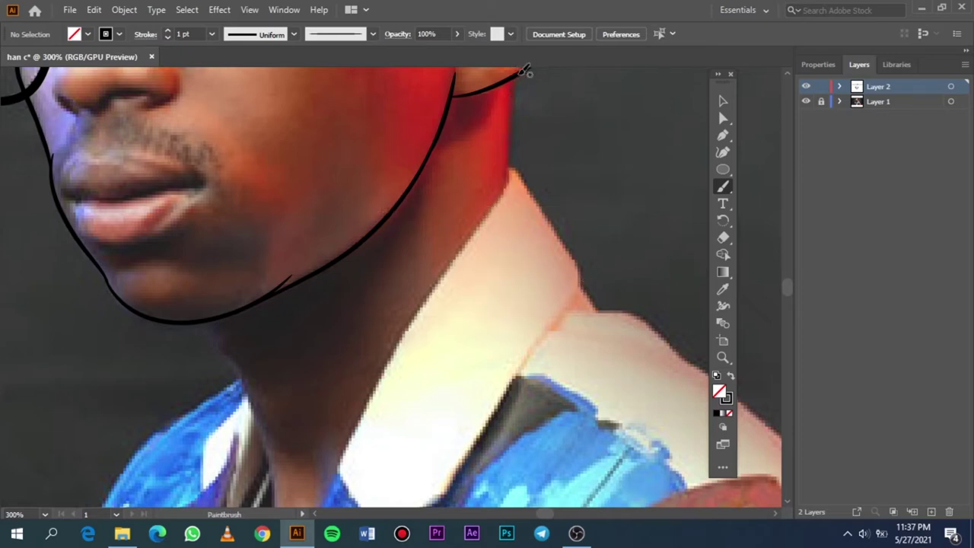
{"action": "left_click_drag", "start_coordinate": [513, 77], "coordinate": [508, 111]}
{"action": "left_click_drag", "start_coordinate": [511, 145], "coordinate": [513, 207]}
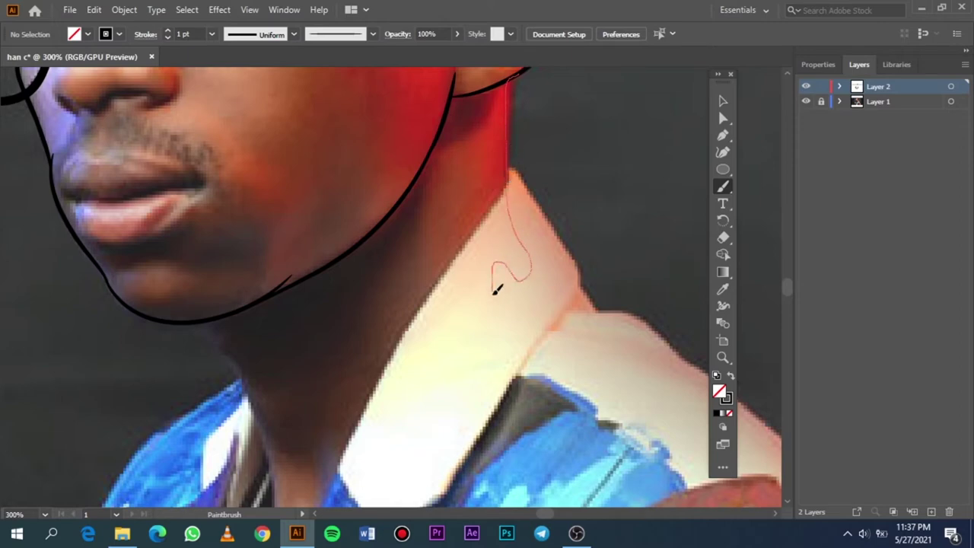
{"action": "left_click_drag", "start_coordinate": [456, 280], "coordinate": [457, 280]}
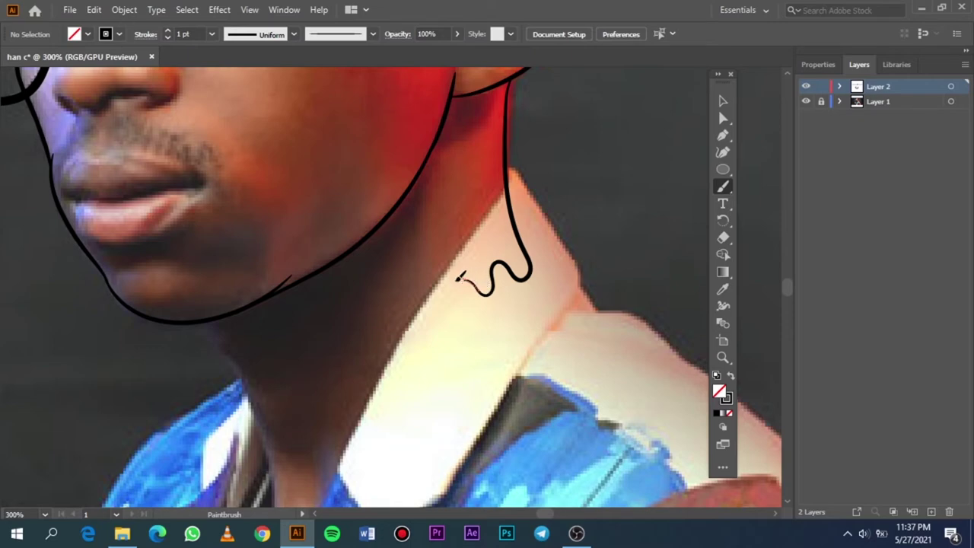
Add a wavy stroke across beneath the chin and fit the artboard in view.
{"action": "left_click_drag", "start_coordinate": [459, 278], "coordinate": [456, 313]}
{"action": "mouse_move", "coordinate": [418, 374]}
{"action": "left_mouse_down"}
{"action": "mouse_move", "coordinate": [400, 361]}
{"action": "mouse_move", "coordinate": [368, 406]}
{"action": "left_mouse_up"}
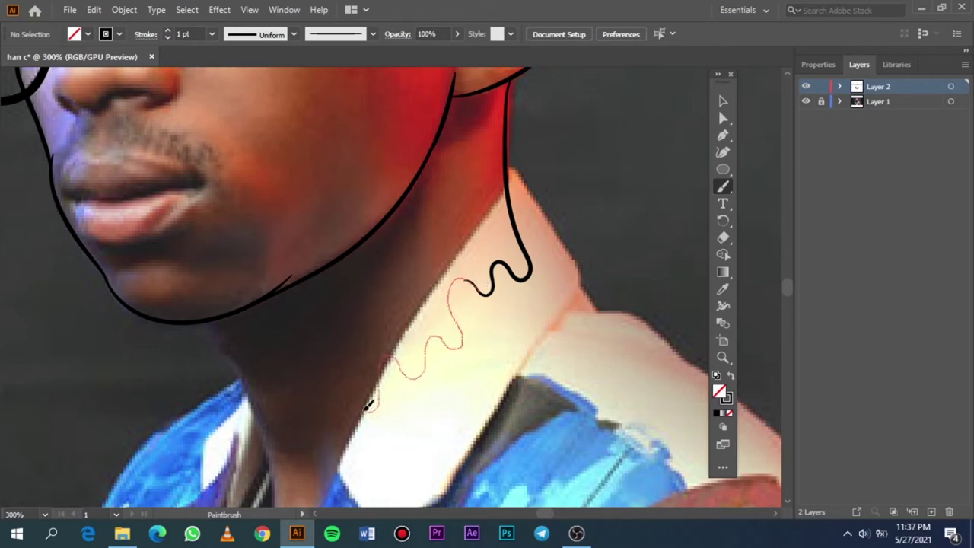
{"action": "mouse_move", "coordinate": [314, 427]}
{"action": "left_mouse_down"}
{"action": "mouse_move", "coordinate": [297, 428]}
{"action": "mouse_move", "coordinate": [271, 406]}
{"action": "left_mouse_up"}
{"action": "left_click_drag", "start_coordinate": [296, 397], "coordinate": [298, 402]}
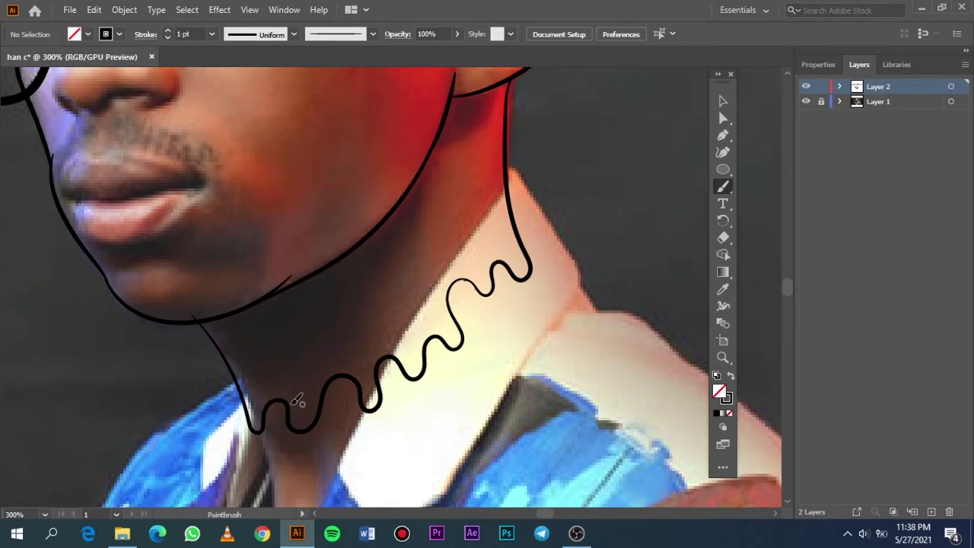
{"action": "key", "text": "ctrl+0"}
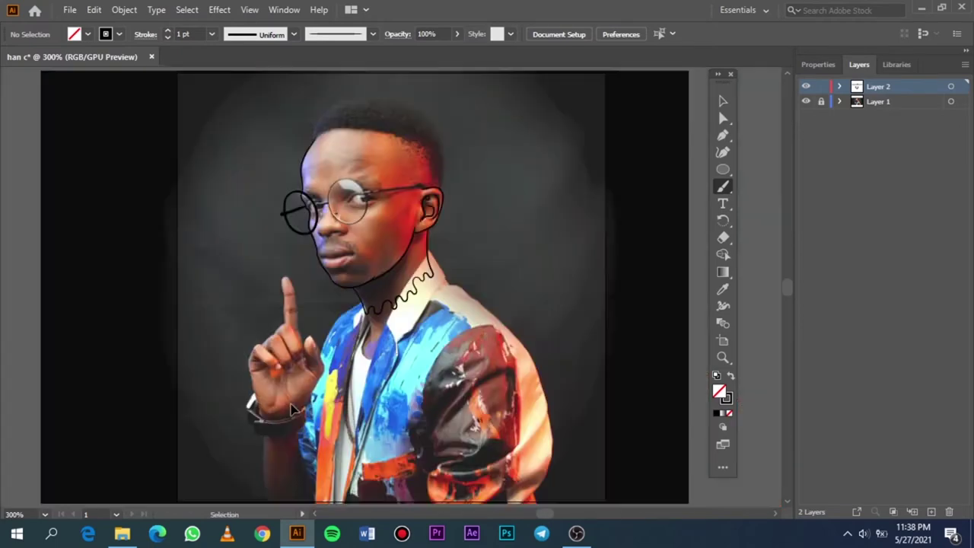
{"action": "left_click", "coordinate": [807, 101]}
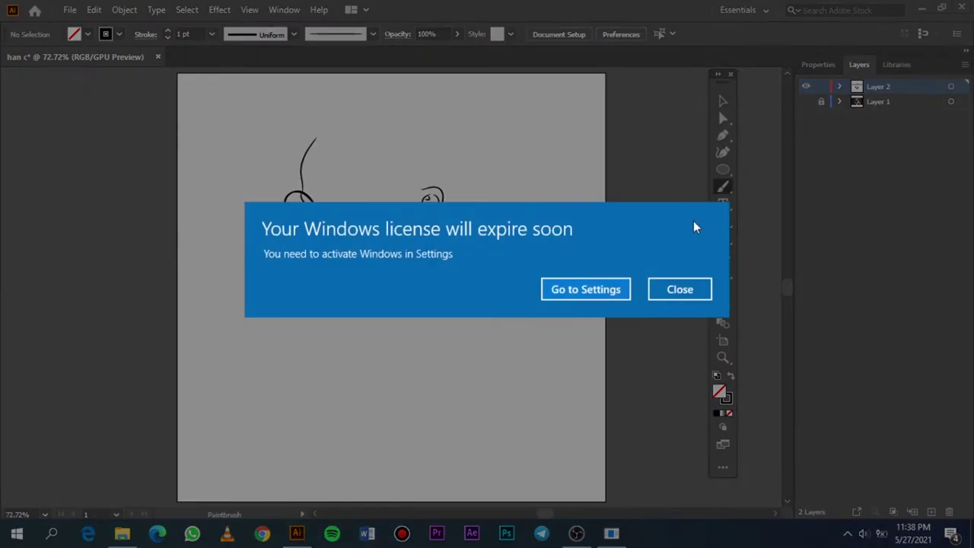
{"action": "left_click", "coordinate": [689, 290]}
{"action": "left_click", "coordinate": [805, 101]}
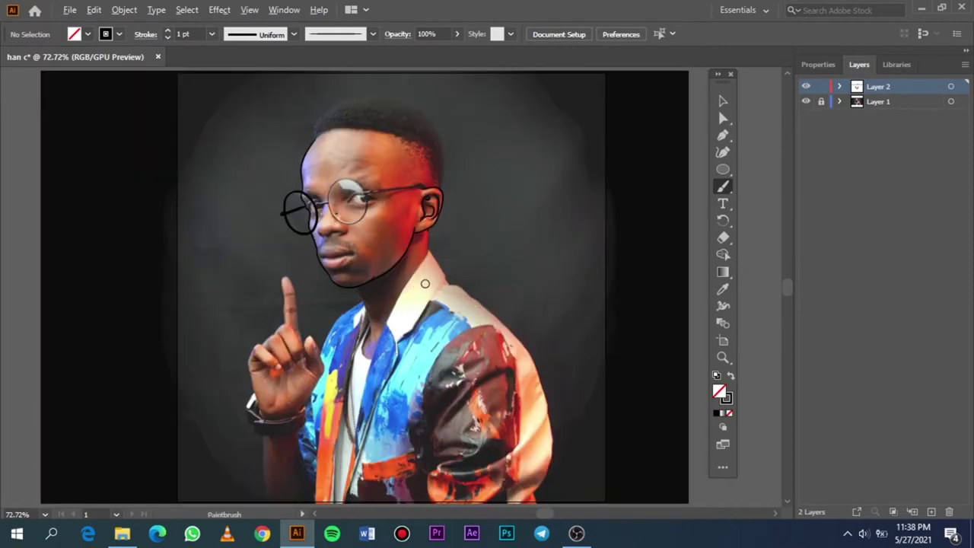
{"action": "scroll", "coordinate": [372, 305], "scroll_direction": "up", "scroll_amount": 4}
{"action": "scroll", "coordinate": [289, 225], "scroll_direction": "up", "scroll_amount": 1}
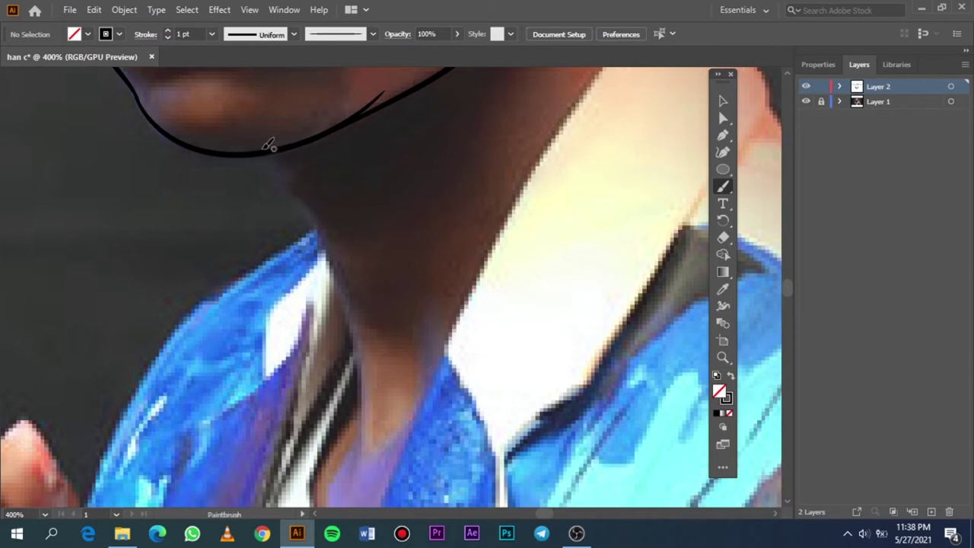
Draw a short curve below the chin line after discarding several neck-stroke attempts.
{"action": "left_click_drag", "start_coordinate": [266, 150], "coordinate": [363, 227]}
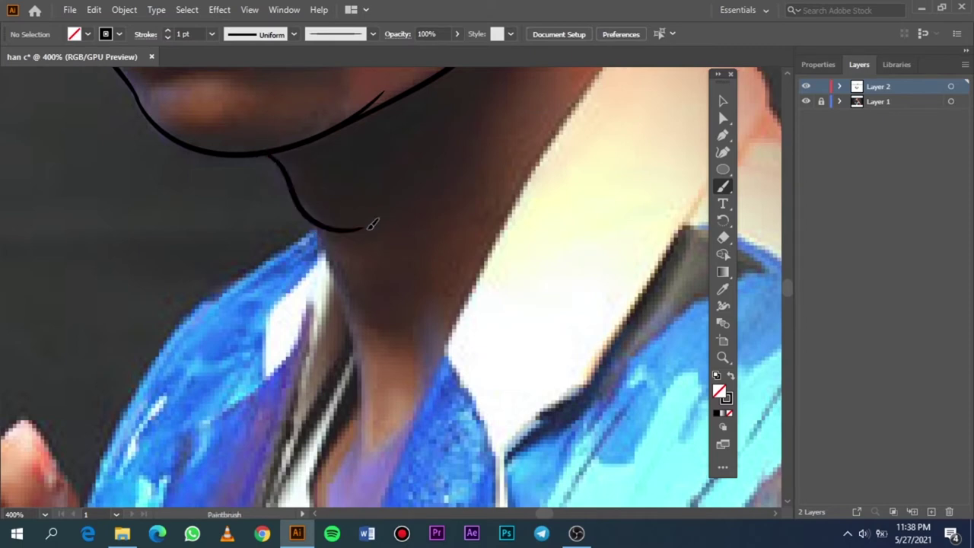
{"action": "key", "text": "v"}
{"action": "key", "text": "ctrl+z"}
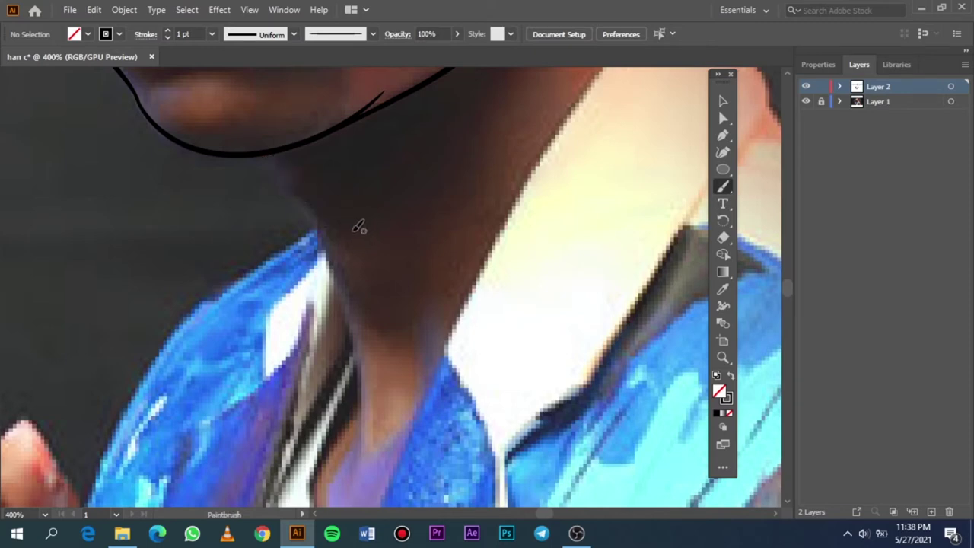
{"action": "mouse_move", "coordinate": [358, 225]}
{"action": "left_mouse_down"}
{"action": "mouse_move", "coordinate": [287, 181]}
{"action": "mouse_move", "coordinate": [295, 154]}
{"action": "mouse_move", "coordinate": [335, 219]}
{"action": "left_mouse_up"}
{"action": "key", "text": "ctrl+z"}
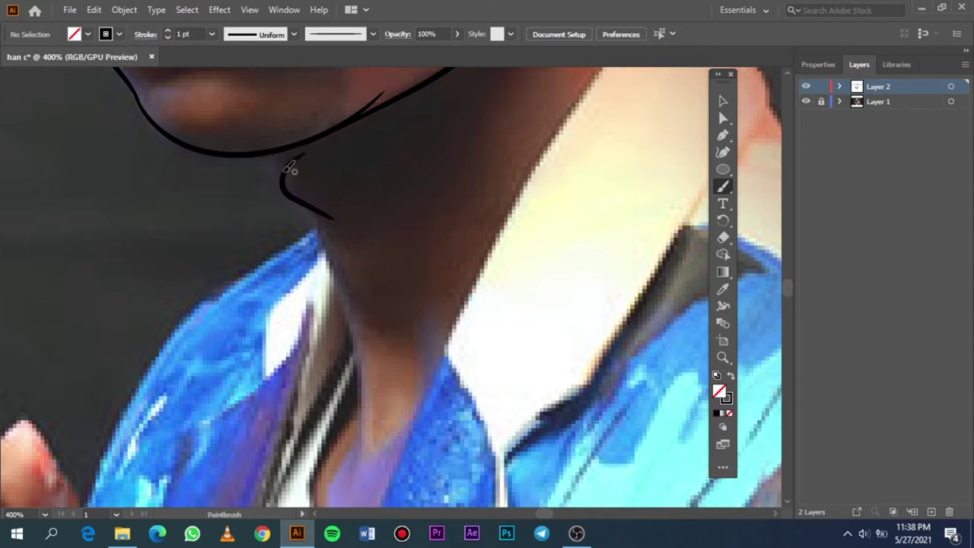
{"action": "left_click_drag", "start_coordinate": [281, 181], "coordinate": [261, 145]}
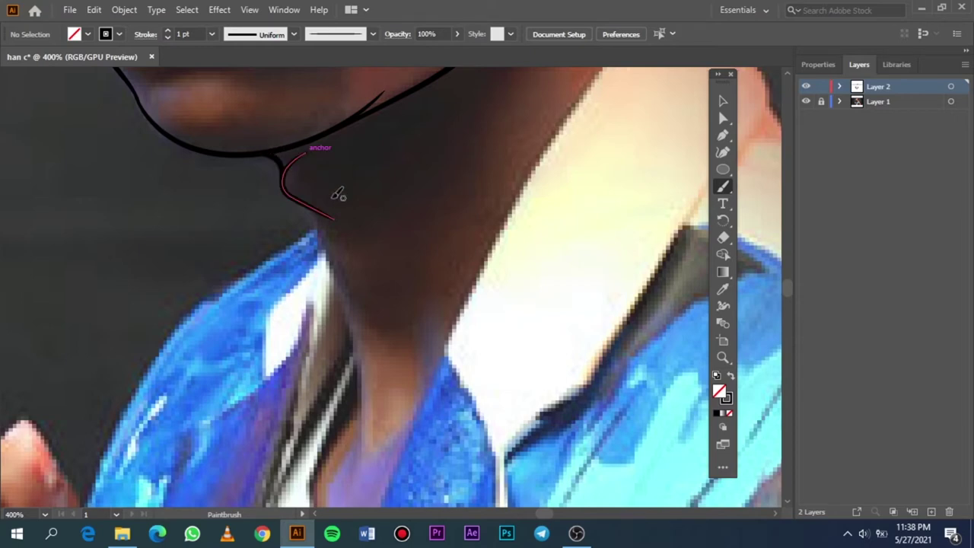
{"action": "left_click_drag", "start_coordinate": [307, 201], "coordinate": [352, 308]}
{"action": "key", "text": "ctrl+z"}
Draw the left neck line down from the curve, ending in a squiggle.
{"action": "mouse_move", "coordinate": [310, 195]}
{"action": "left_mouse_down"}
{"action": "mouse_move", "coordinate": [348, 272]}
{"action": "mouse_move", "coordinate": [357, 324]}
{"action": "mouse_move", "coordinate": [388, 339]}
{"action": "left_mouse_up"}
{"action": "left_click_drag", "start_coordinate": [447, 302], "coordinate": [446, 301]}
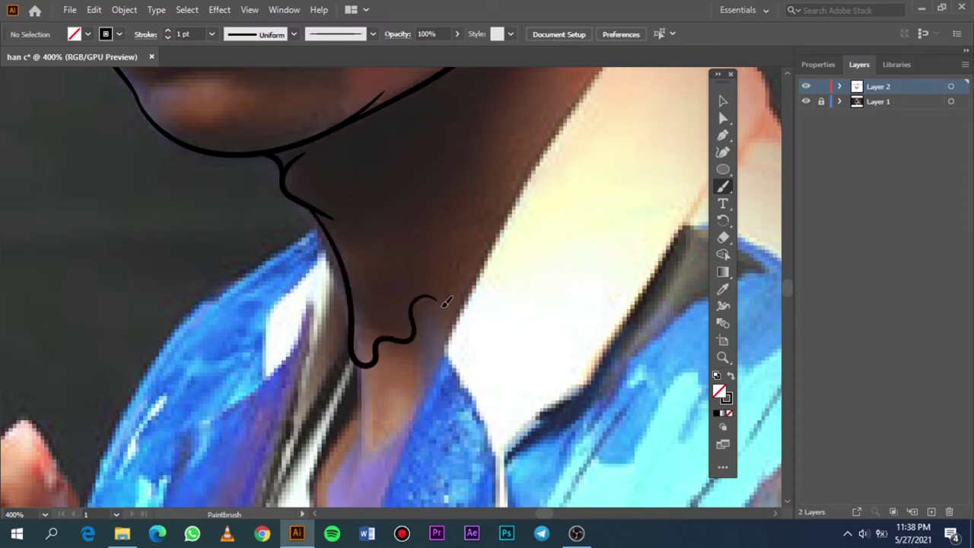
{"action": "key", "text": "ctrl+z"}
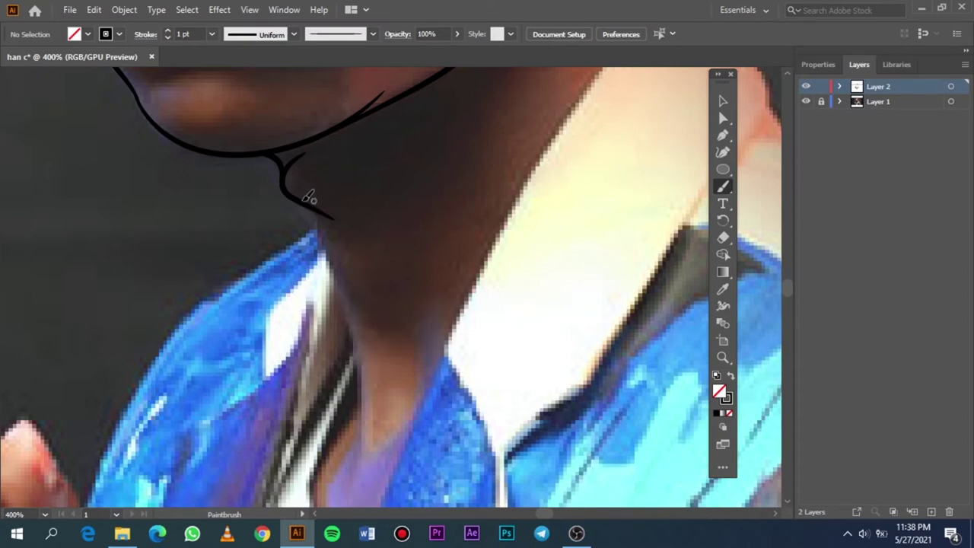
{"action": "mouse_move", "coordinate": [292, 192]}
{"action": "left_mouse_down"}
{"action": "mouse_move", "coordinate": [322, 213]}
{"action": "mouse_move", "coordinate": [347, 316]}
{"action": "mouse_move", "coordinate": [343, 369]}
{"action": "mouse_move", "coordinate": [358, 391]}
{"action": "left_mouse_up"}
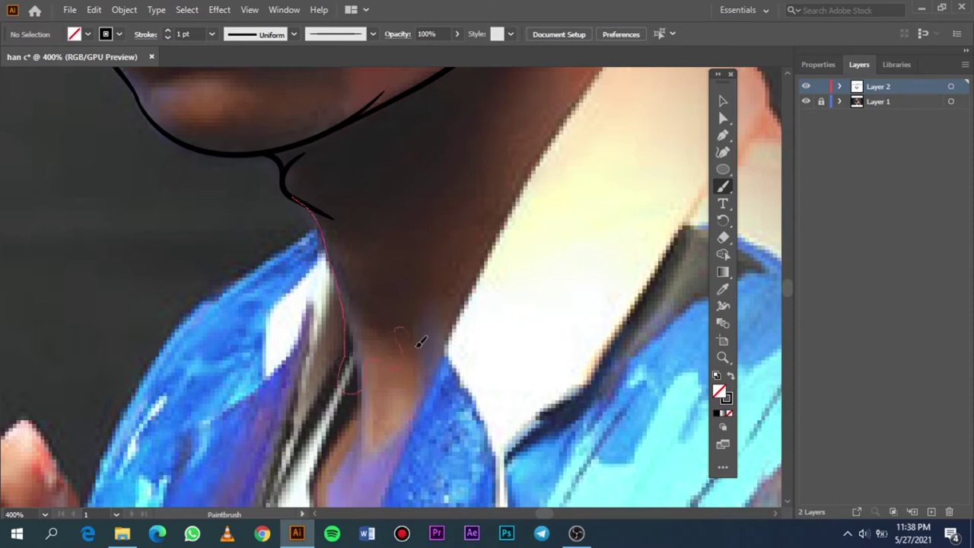
{"action": "left_click_drag", "start_coordinate": [417, 346], "coordinate": [417, 348]}
Trace a wavy line across the front of the neck, then fit the artboard in view.
{"action": "scroll", "coordinate": [365, 353], "scroll_direction": "right", "scroll_amount": 2}
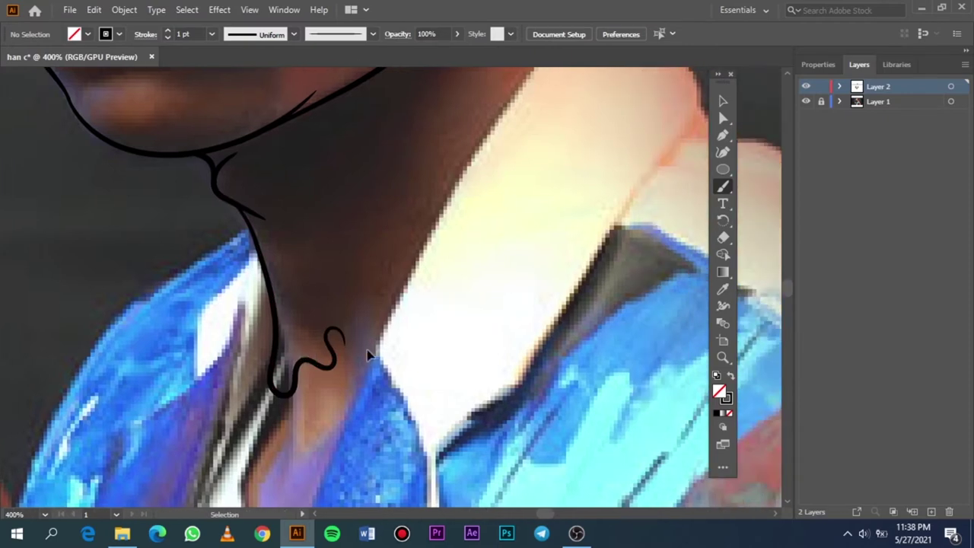
{"action": "scroll", "coordinate": [355, 353], "scroll_direction": "up", "scroll_amount": 2}
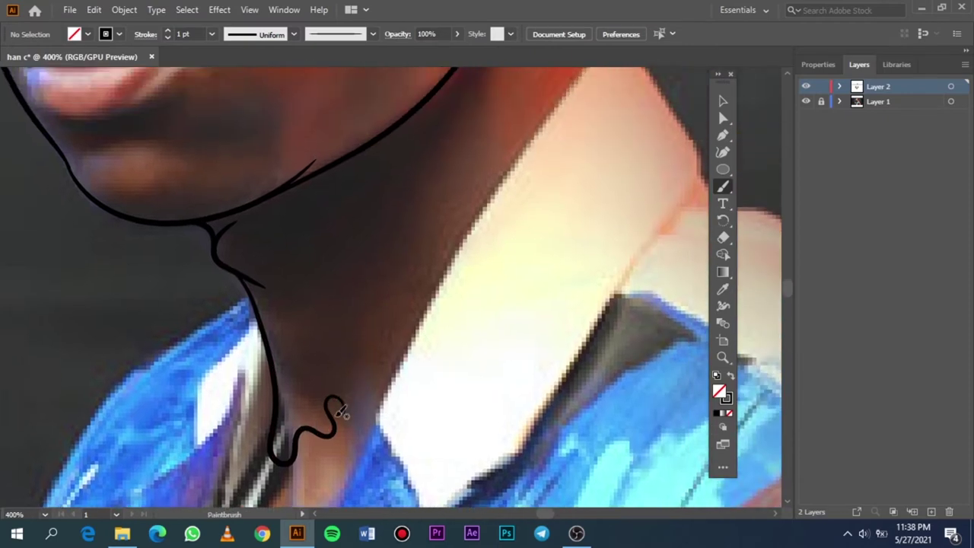
{"action": "left_click_drag", "start_coordinate": [335, 415], "coordinate": [328, 401]}
{"action": "left_click_drag", "start_coordinate": [373, 375], "coordinate": [414, 329]}
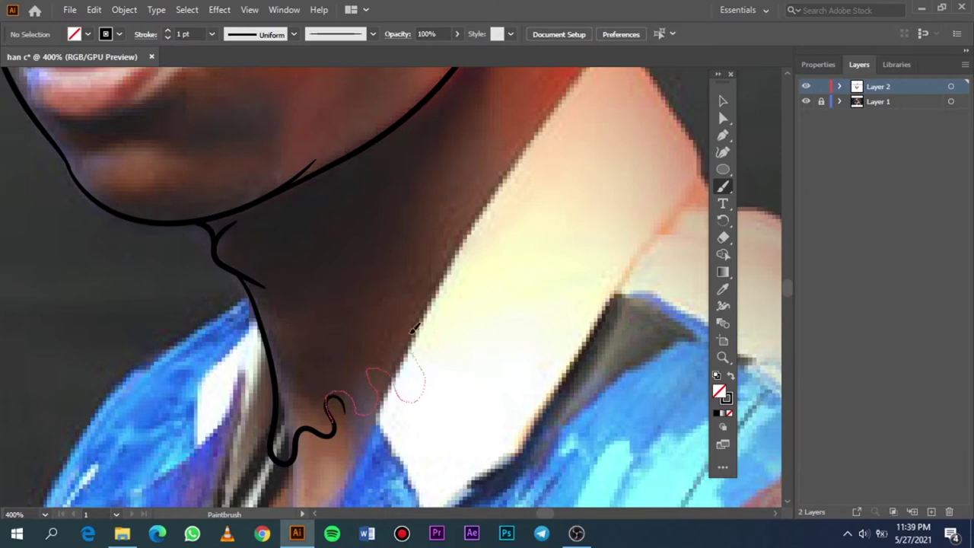
{"action": "left_click_drag", "start_coordinate": [460, 298], "coordinate": [466, 279]}
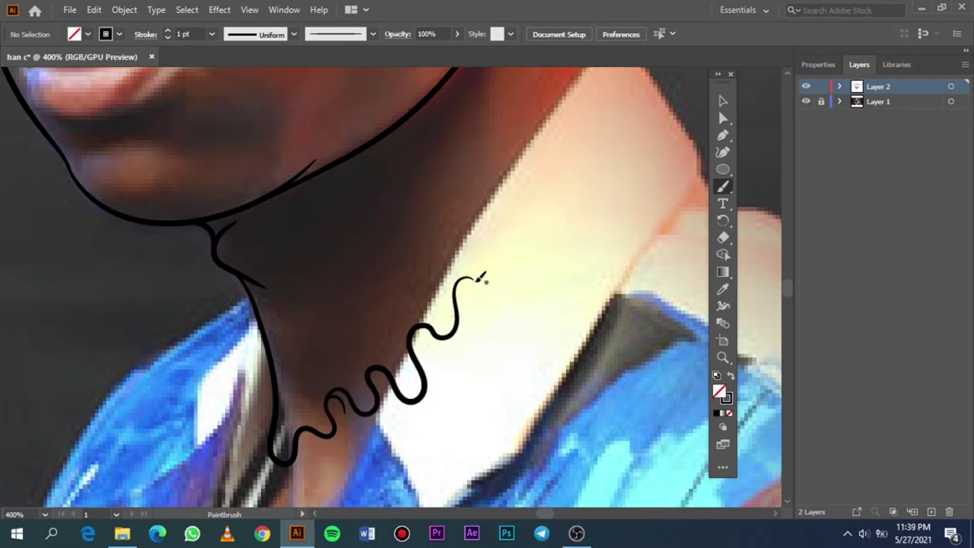
{"action": "key", "text": "ctrl+0"}
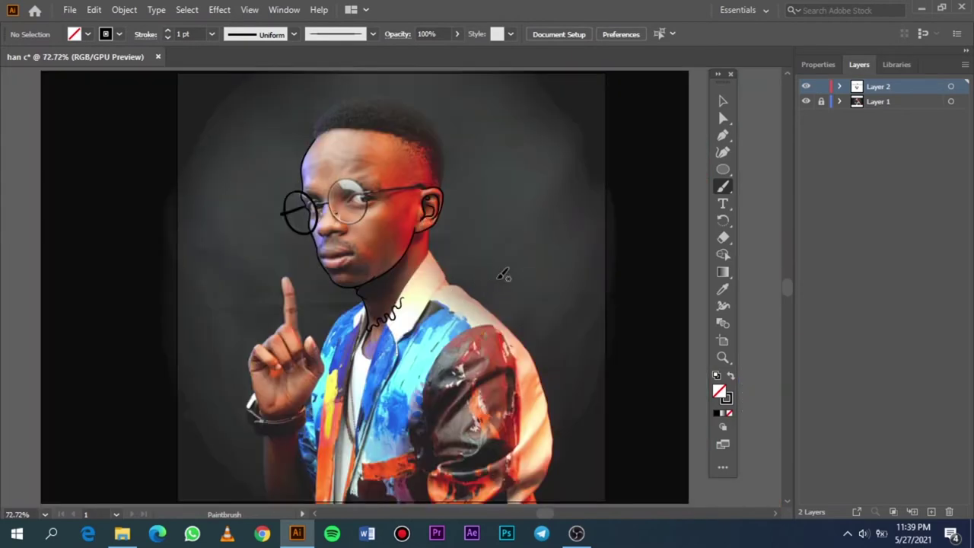
Hide and reshow the photo layer, zoom in, and begin a stroke down the neck below the ear.
{"action": "left_click", "coordinate": [806, 101]}
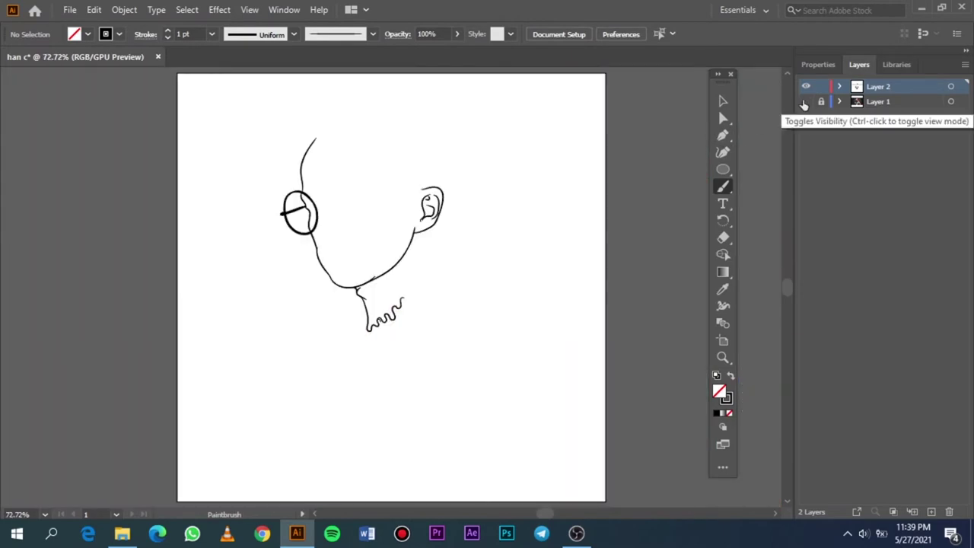
{"action": "left_click", "coordinate": [805, 101]}
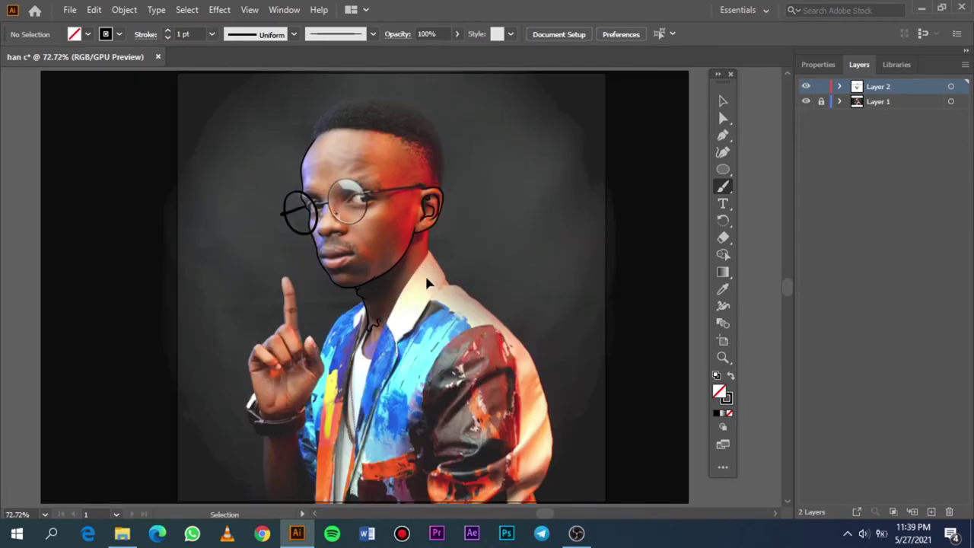
{"action": "scroll", "coordinate": [423, 275], "scroll_direction": "up", "scroll_amount": 3}
{"action": "scroll", "coordinate": [452, 153], "scroll_direction": "up", "scroll_amount": 1}
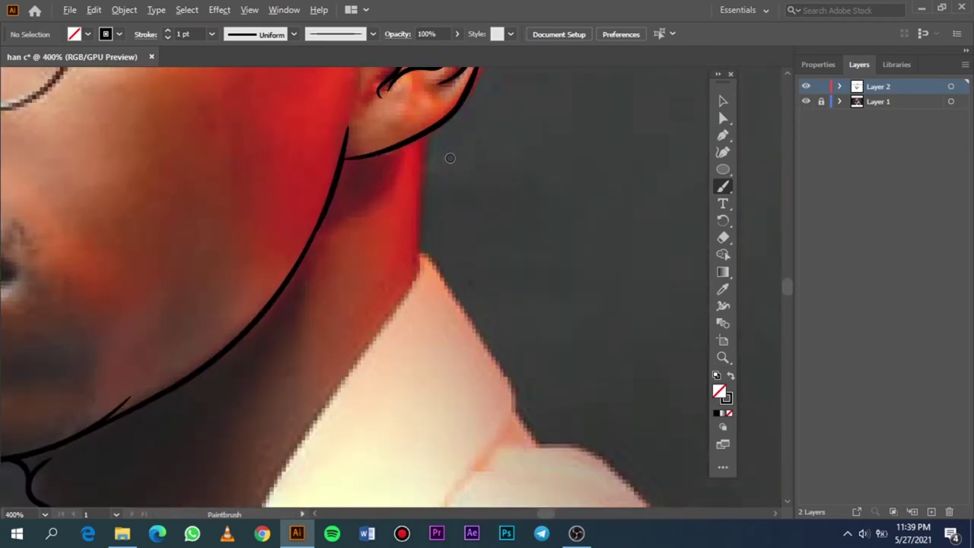
{"action": "scroll", "coordinate": [441, 148], "scroll_direction": "up", "scroll_amount": 1}
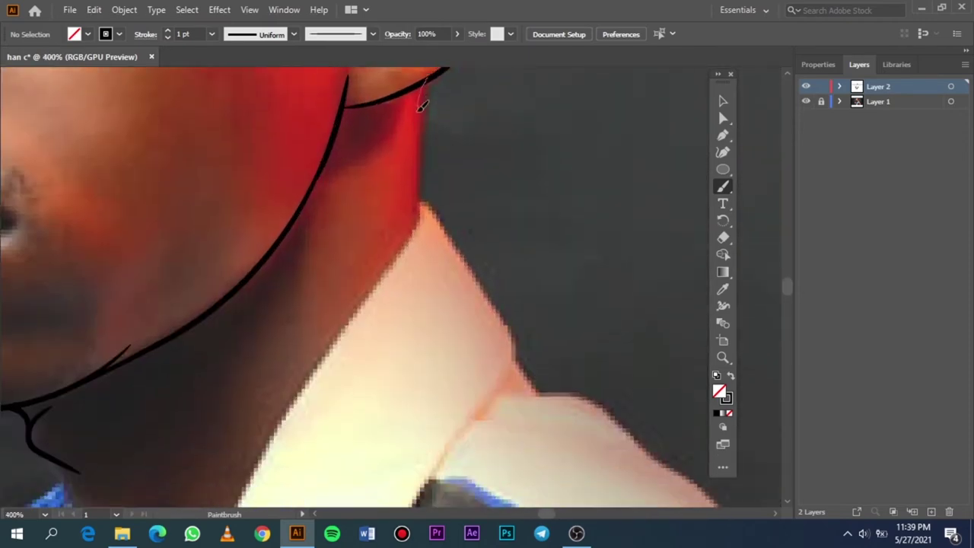
{"action": "left_click_drag", "start_coordinate": [415, 181], "coordinate": [429, 258]}
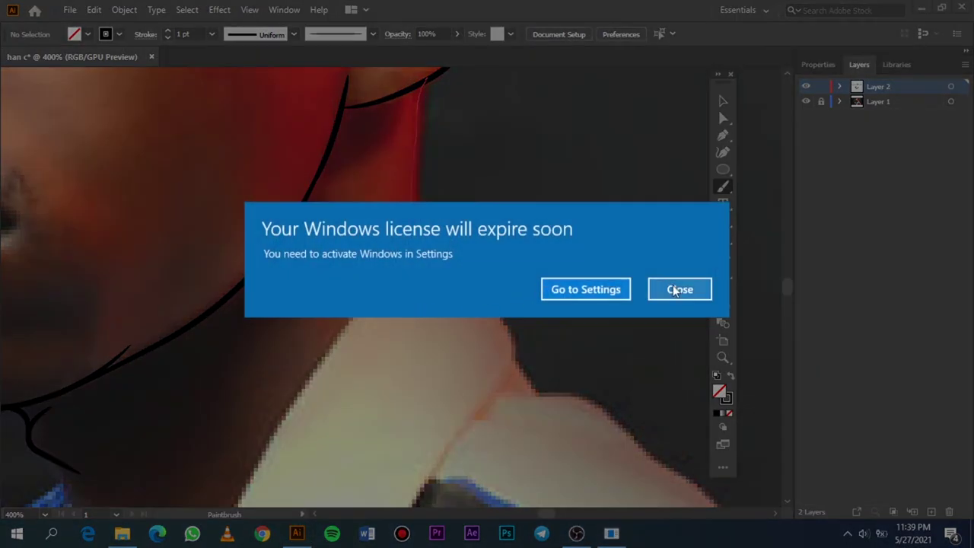
Dismiss the notification, zoom in, and try a squiggle on the back-of-neck line, then undo it.
{"action": "left_click", "coordinate": [678, 291]}
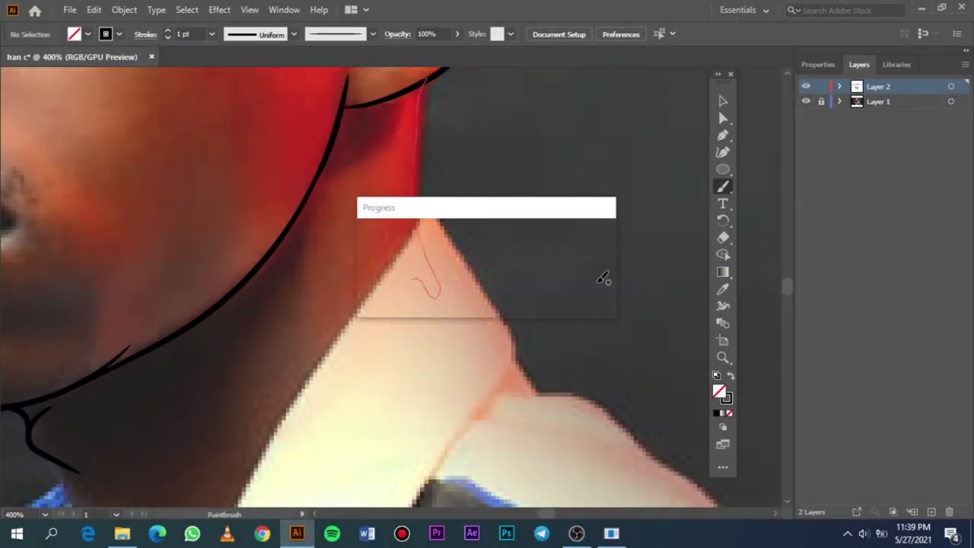
{"action": "scroll", "coordinate": [415, 258], "scroll_direction": "up", "scroll_amount": 1}
{"action": "scroll", "coordinate": [426, 255], "scroll_direction": "up", "scroll_amount": 1}
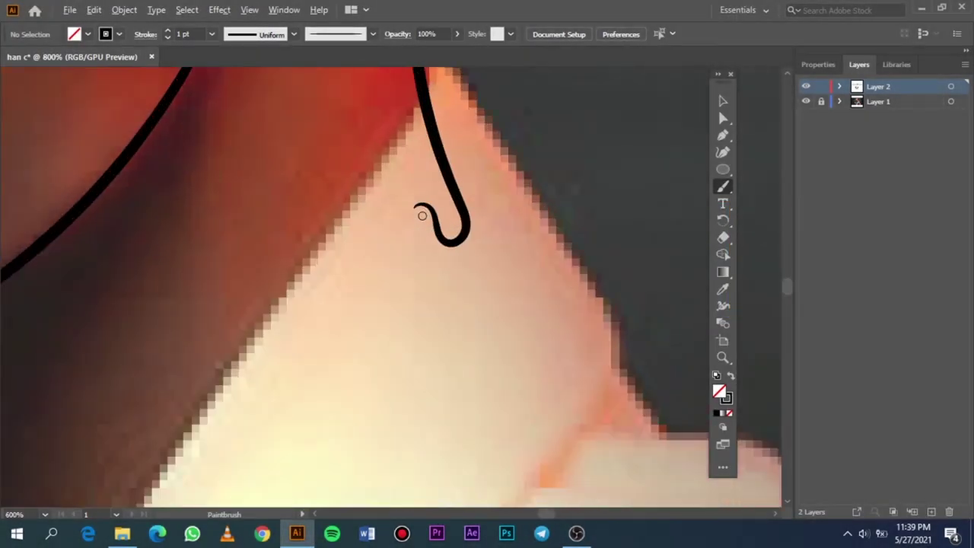
{"action": "scroll", "coordinate": [441, 257], "scroll_direction": "up", "scroll_amount": 1}
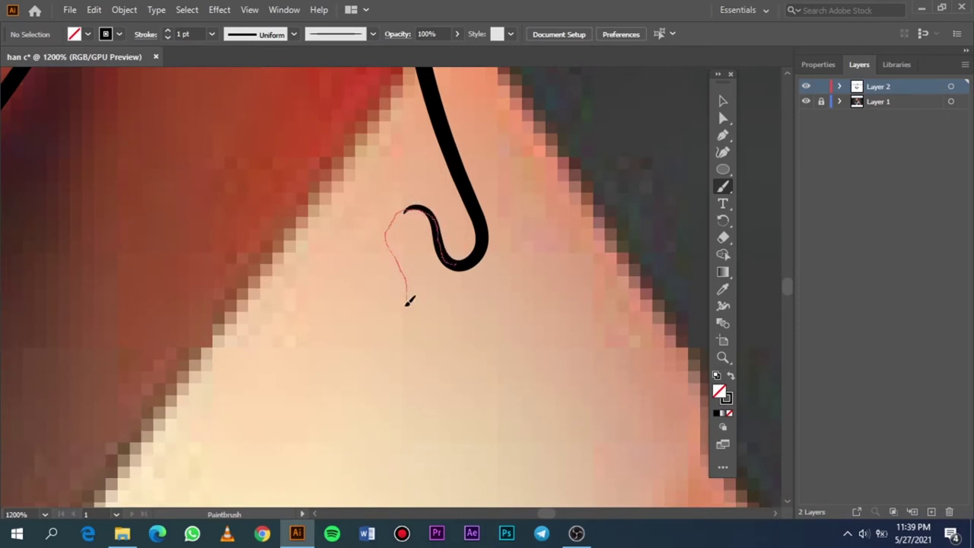
{"action": "left_click_drag", "start_coordinate": [355, 385], "coordinate": [353, 383]}
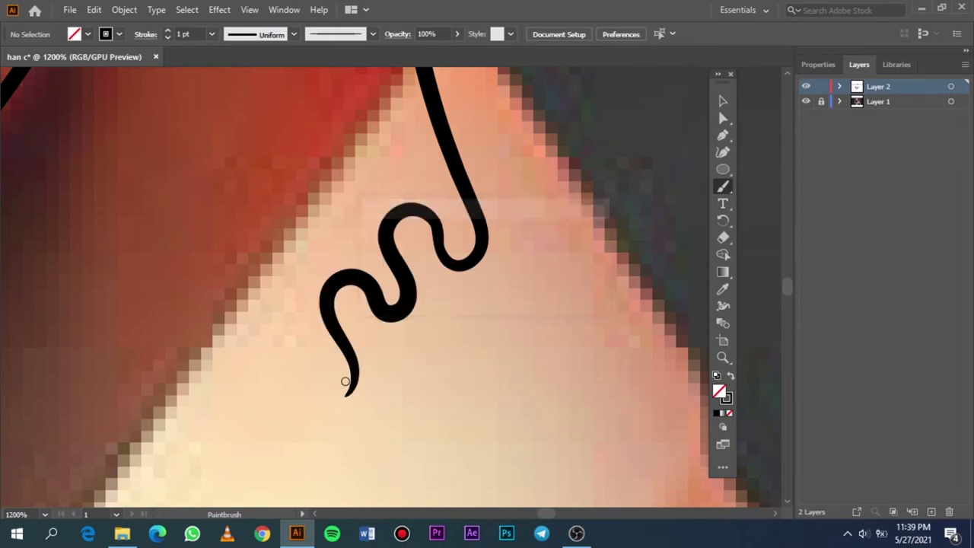
{"action": "scroll", "coordinate": [341, 381], "scroll_direction": "down", "scroll_amount": 4}
{"action": "scroll", "coordinate": [350, 396], "scroll_direction": "down", "scroll_amount": 1}
{"action": "scroll", "coordinate": [337, 332], "scroll_direction": "down", "scroll_amount": 2}
{"action": "key", "text": "ctrl+z"}
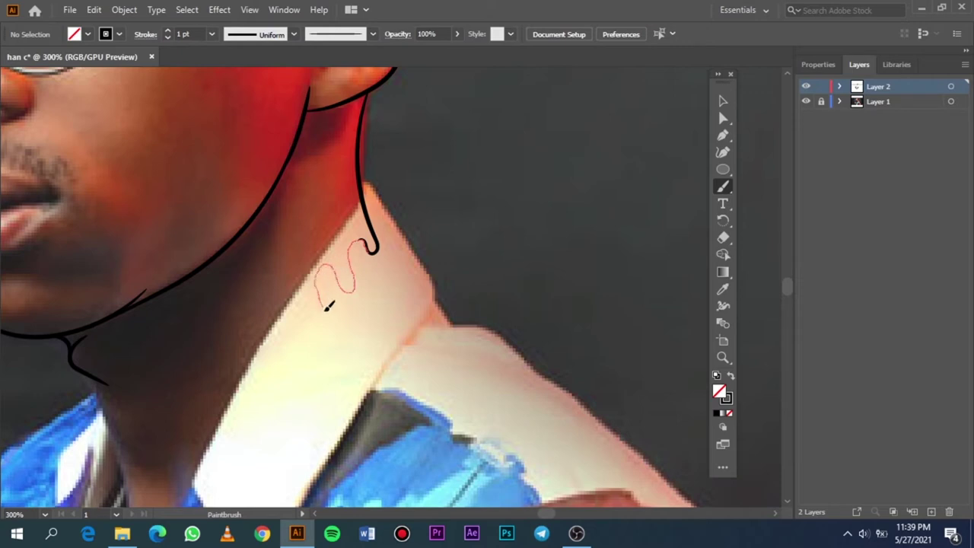
Redraw the wavy line down the back of the neck toward the collar.
{"action": "left_click_drag", "start_coordinate": [326, 308], "coordinate": [326, 353]}
{"action": "left_click_drag", "start_coordinate": [286, 338], "coordinate": [261, 365]}
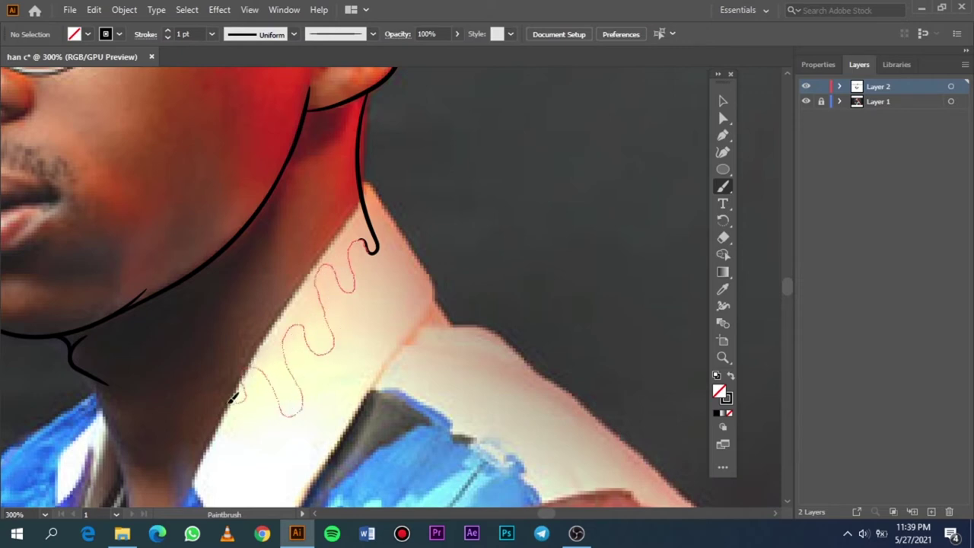
{"action": "left_click_drag", "start_coordinate": [245, 379], "coordinate": [210, 389]}
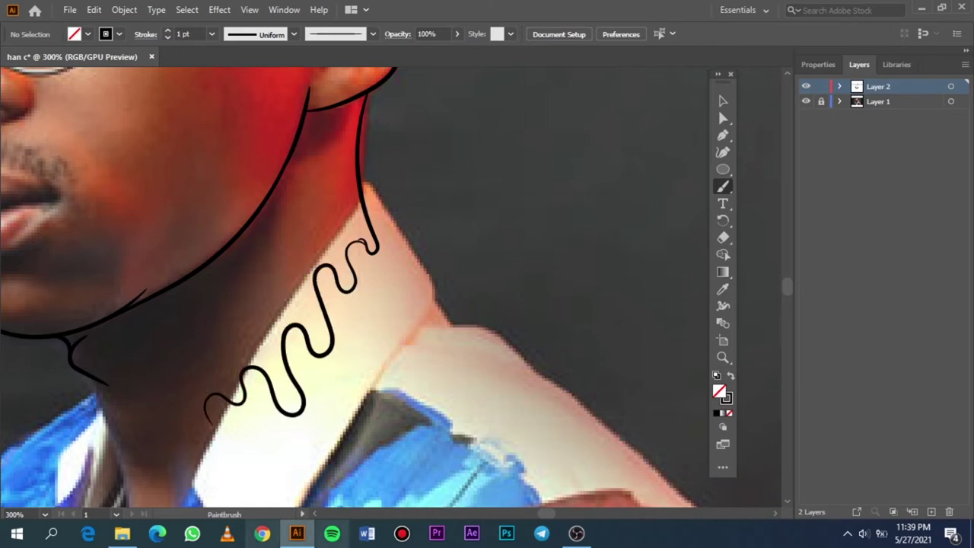
{"action": "scroll", "coordinate": [244, 457], "scroll_direction": "left", "scroll_amount": 4}
{"action": "scroll", "coordinate": [245, 455], "scroll_direction": "down", "scroll_amount": 3}
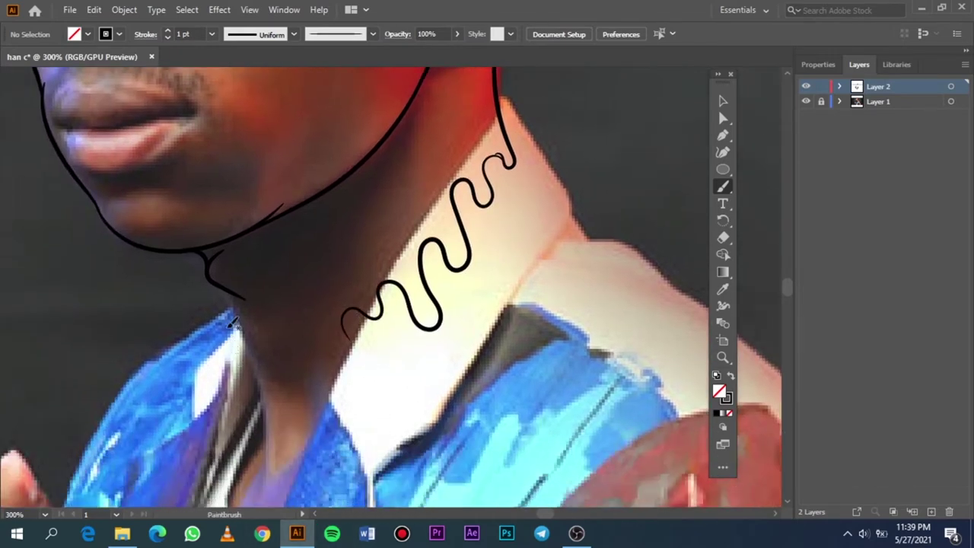
Draw a line from the chin along the neck and fit the artboard in view.
{"action": "left_click_drag", "start_coordinate": [220, 288], "coordinate": [260, 385]}
{"action": "mouse_move", "coordinate": [220, 283]}
{"action": "left_mouse_down"}
{"action": "mouse_move", "coordinate": [245, 322]}
{"action": "mouse_move", "coordinate": [258, 415]}
{"action": "mouse_move", "coordinate": [296, 391]}
{"action": "mouse_move", "coordinate": [303, 363]}
{"action": "mouse_move", "coordinate": [381, 363]}
{"action": "mouse_move", "coordinate": [347, 323]}
{"action": "mouse_move", "coordinate": [361, 303]}
{"action": "left_mouse_up"}
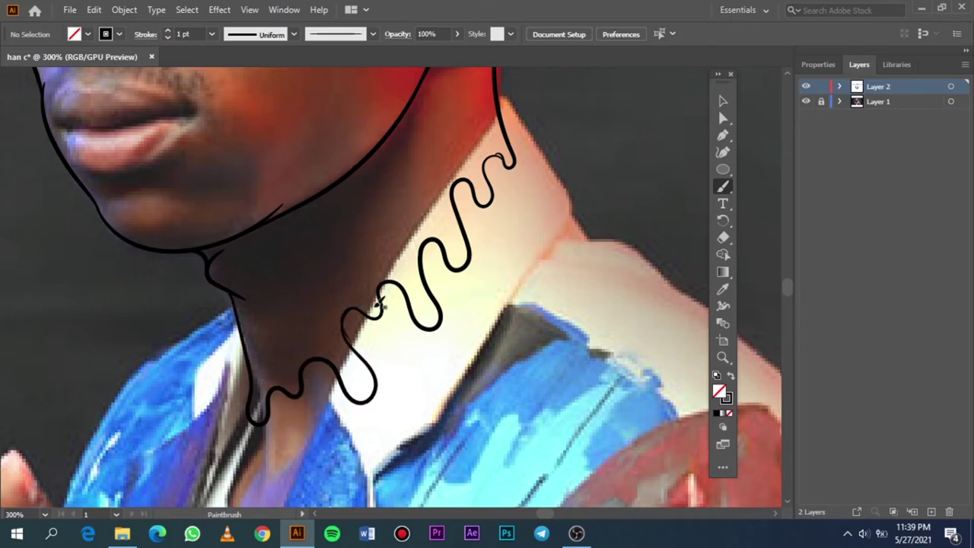
{"action": "key", "text": "ctrl+0"}
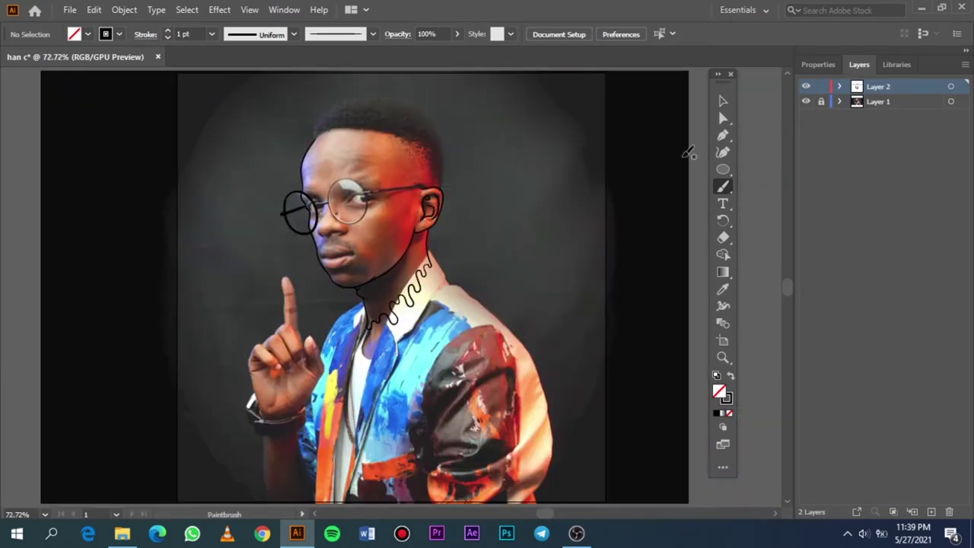
{"action": "left_click", "coordinate": [805, 101]}
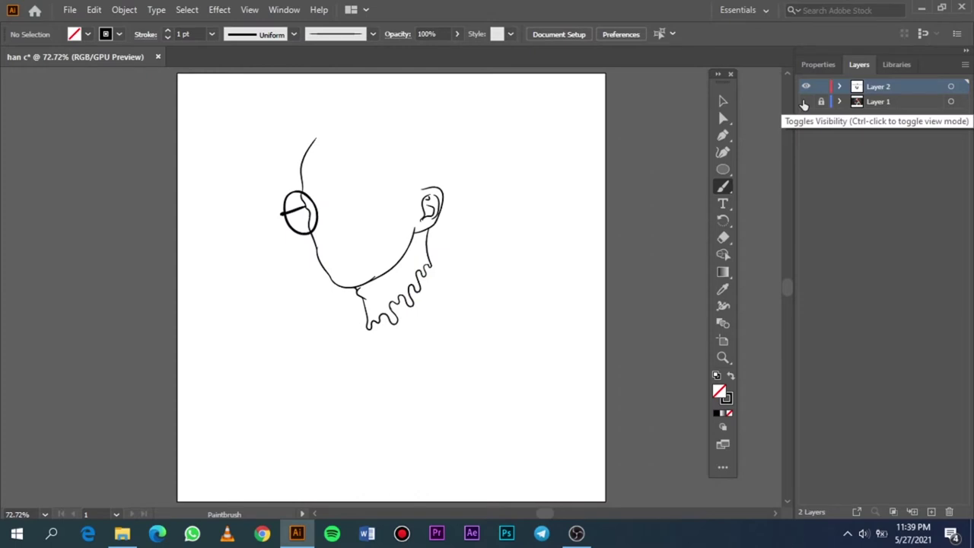
{"action": "left_click", "coordinate": [805, 102]}
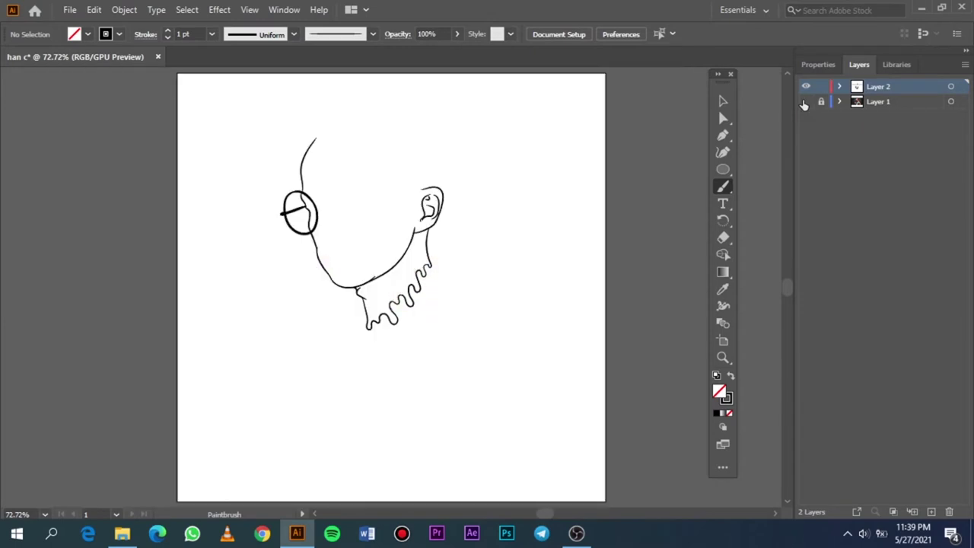
{"action": "left_click", "coordinate": [805, 102]}
{"action": "left_click", "coordinate": [805, 102]}
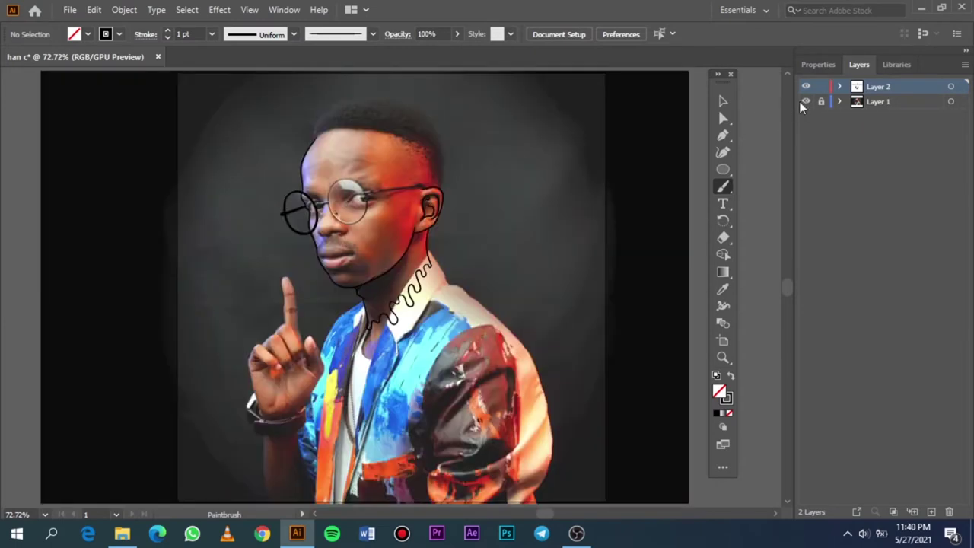
Zoom in near the collar and try a stroke at the neck base, then undo it.
{"action": "scroll", "coordinate": [357, 239], "scroll_direction": "down", "scroll_amount": 1}
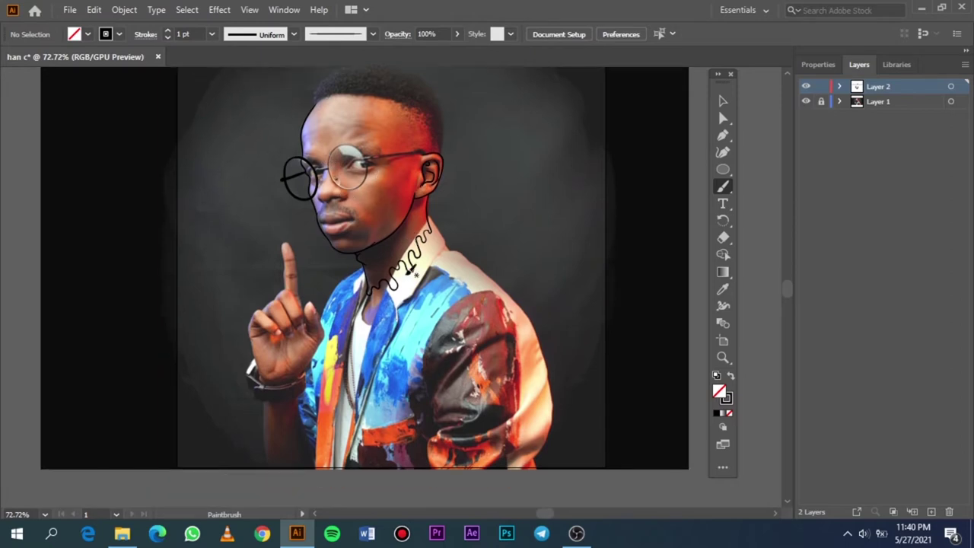
{"action": "scroll", "coordinate": [353, 258], "scroll_direction": "up", "scroll_amount": 3}
{"action": "scroll", "coordinate": [374, 276], "scroll_direction": "up", "scroll_amount": 3}
{"action": "scroll", "coordinate": [391, 296], "scroll_direction": "down", "scroll_amount": 1}
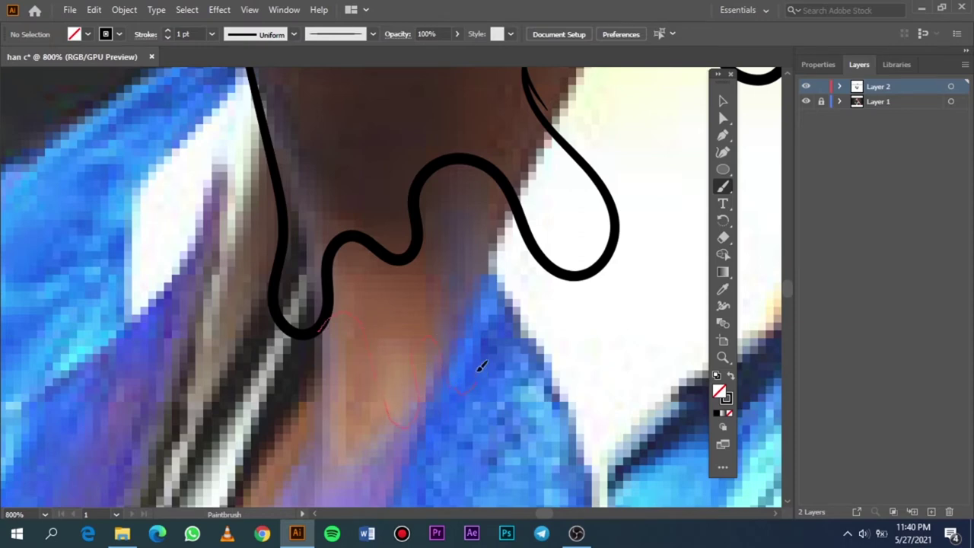
{"action": "mouse_move", "coordinate": [515, 300]}
{"action": "left_mouse_down"}
{"action": "mouse_move", "coordinate": [498, 254]}
{"action": "mouse_move", "coordinate": [517, 266]}
{"action": "left_mouse_up"}
{"action": "key", "text": "ctrl+z"}
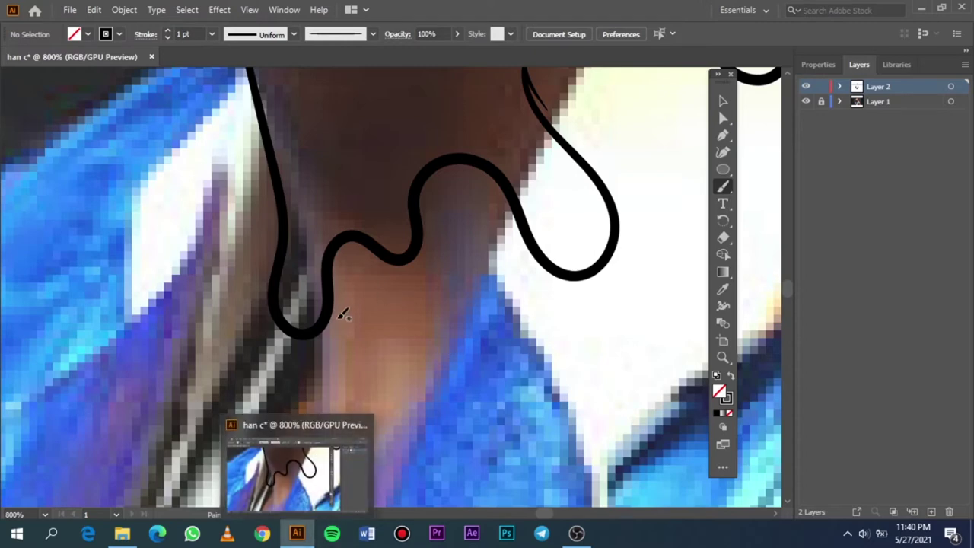
Add a wavy stroke at the base of the neck, discarding a collar-line attempt.
{"action": "left_click_drag", "start_coordinate": [318, 335], "coordinate": [354, 302]}
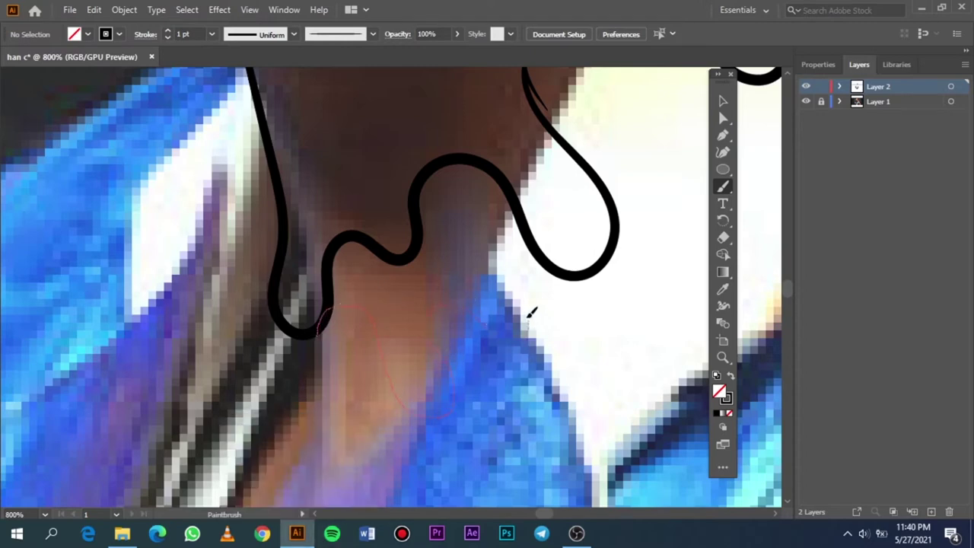
{"action": "mouse_move", "coordinate": [531, 312]}
{"action": "left_mouse_down"}
{"action": "mouse_move", "coordinate": [523, 254]}
{"action": "mouse_move", "coordinate": [557, 266]}
{"action": "mouse_move", "coordinate": [526, 237]}
{"action": "left_mouse_up"}
{"action": "key", "text": "ctrl+z"}
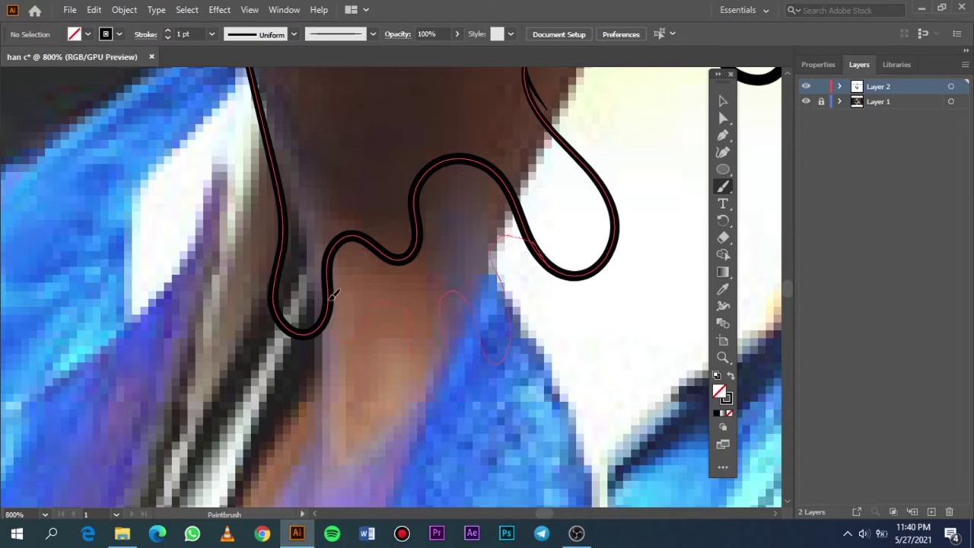
{"action": "left_click_drag", "start_coordinate": [416, 311], "coordinate": [504, 326]}
{"action": "scroll", "coordinate": [504, 326], "scroll_direction": "down", "scroll_amount": 3}
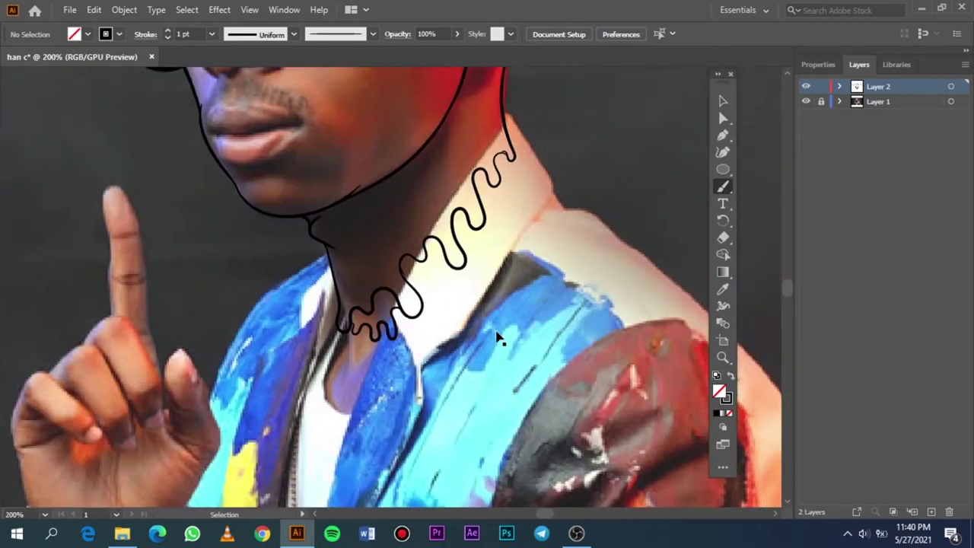
{"action": "scroll", "coordinate": [499, 337], "scroll_direction": "up", "scroll_amount": 1}
{"action": "scroll", "coordinate": [435, 287], "scroll_direction": "up", "scroll_amount": 3}
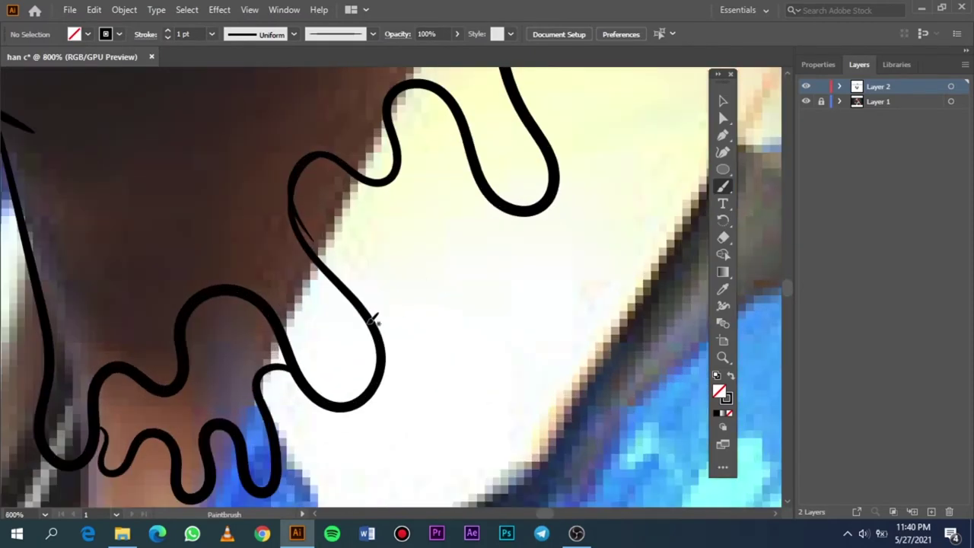
Draw extra loops and a curl between the neck waves, joining the existing curve.
{"action": "mouse_move", "coordinate": [373, 320]}
{"action": "left_mouse_down"}
{"action": "mouse_move", "coordinate": [405, 311]}
{"action": "mouse_move", "coordinate": [413, 352]}
{"action": "mouse_move", "coordinate": [441, 327]}
{"action": "mouse_move", "coordinate": [428, 246]}
{"action": "mouse_move", "coordinate": [456, 253]}
{"action": "mouse_move", "coordinate": [489, 231]}
{"action": "mouse_move", "coordinate": [482, 187]}
{"action": "mouse_move", "coordinate": [504, 201]}
{"action": "left_mouse_up"}
{"action": "scroll", "coordinate": [498, 242], "scroll_direction": "down", "scroll_amount": 1}
{"action": "scroll", "coordinate": [487, 232], "scroll_direction": "down", "scroll_amount": 1}
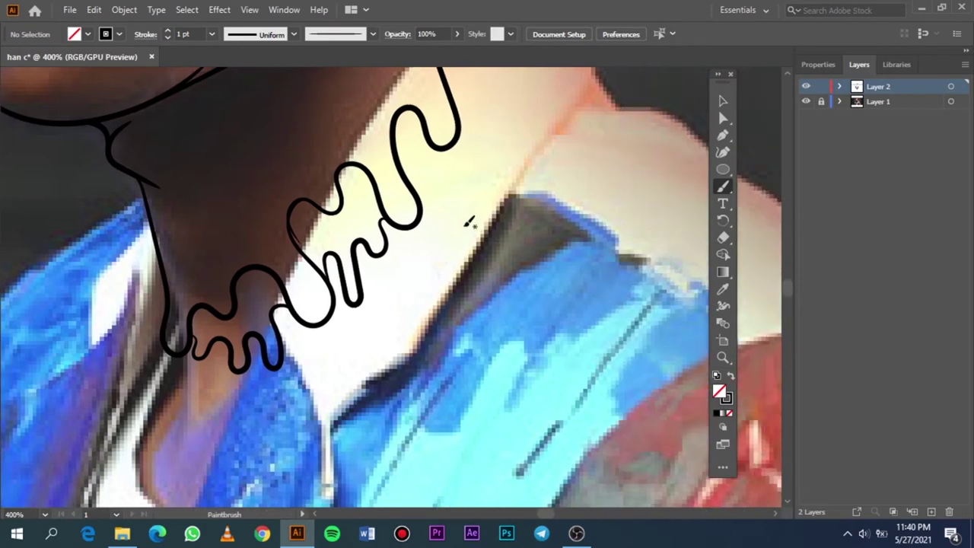
{"action": "scroll", "coordinate": [470, 221], "scroll_direction": "up", "scroll_amount": 1}
{"action": "scroll", "coordinate": [424, 156], "scroll_direction": "up", "scroll_amount": 1}
{"action": "scroll", "coordinate": [424, 174], "scroll_direction": "up", "scroll_amount": 1}
{"action": "scroll", "coordinate": [419, 188], "scroll_direction": "up", "scroll_amount": 1}
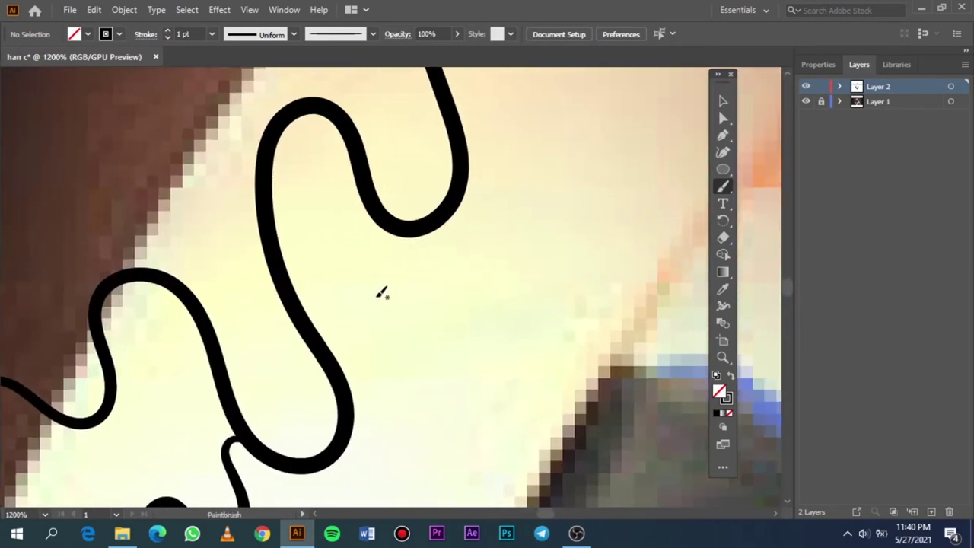
{"action": "mouse_move", "coordinate": [335, 377]}
{"action": "left_mouse_down"}
{"action": "mouse_move", "coordinate": [354, 290]}
{"action": "mouse_move", "coordinate": [377, 361]}
{"action": "mouse_move", "coordinate": [420, 402]}
{"action": "mouse_move", "coordinate": [415, 292]}
{"action": "mouse_move", "coordinate": [460, 286]}
{"action": "mouse_move", "coordinate": [489, 222]}
{"action": "mouse_move", "coordinate": [472, 160]}
{"action": "left_mouse_up"}
{"action": "left_click_drag", "start_coordinate": [455, 88], "coordinate": [446, 70]}
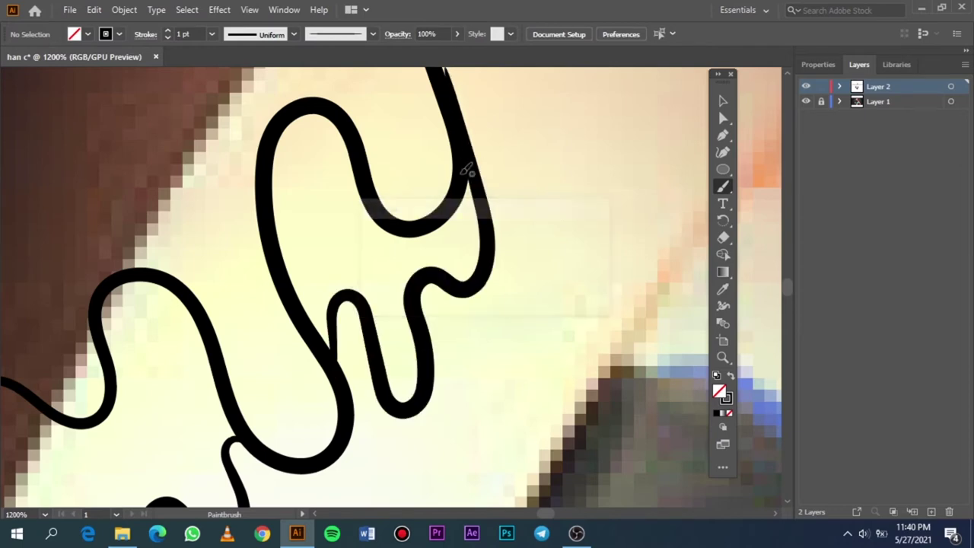
Fit the artboard and toggle Layer 1 visibility to compare line art with the photo, leaving it shown.
{"action": "key", "text": "ctrl+0"}
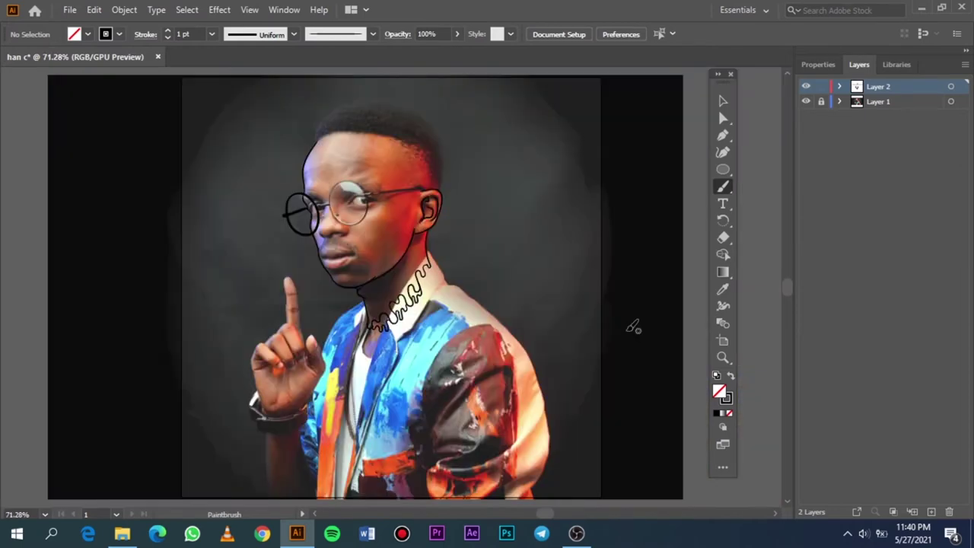
{"action": "left_click", "coordinate": [805, 102]}
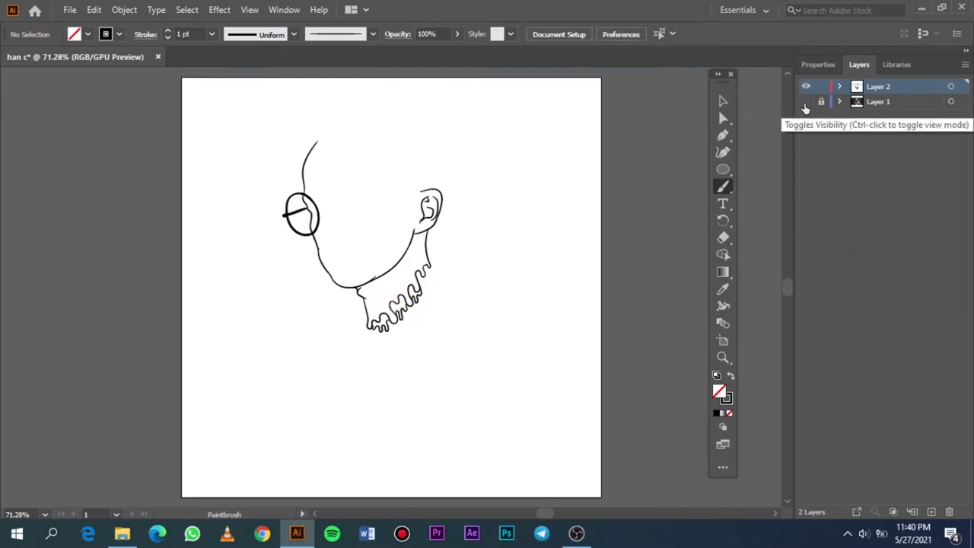
{"action": "left_click", "coordinate": [805, 102]}
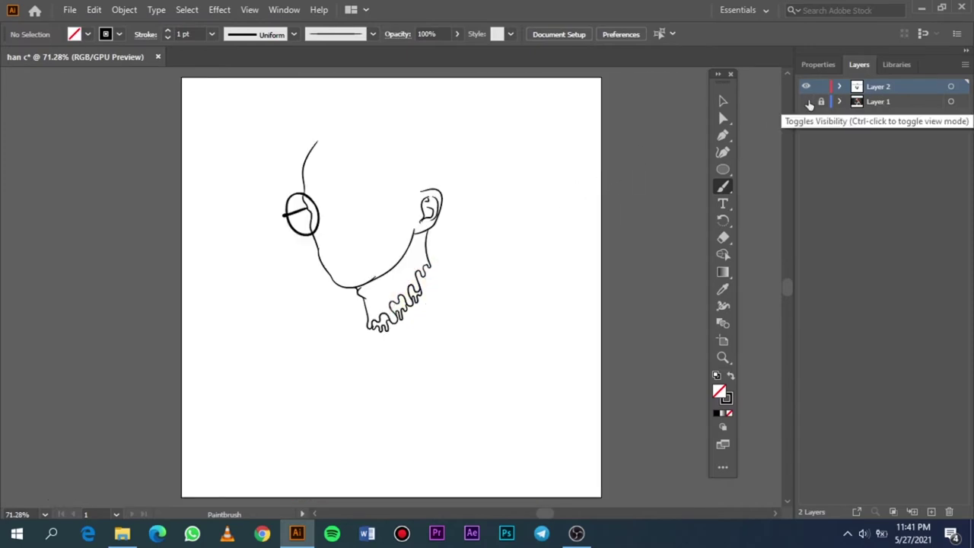
{"action": "left_click", "coordinate": [808, 102]}
{"action": "left_click", "coordinate": [808, 102]}
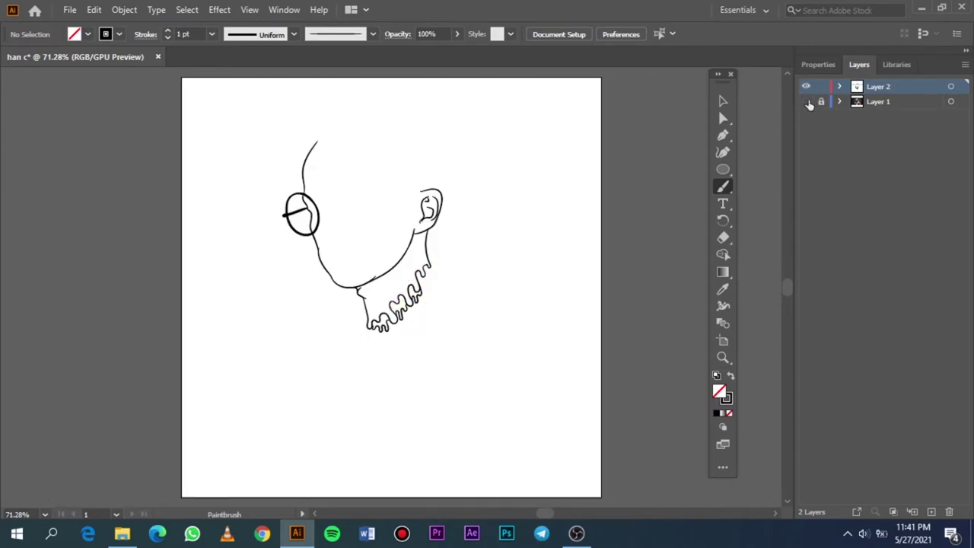
{"action": "left_click", "coordinate": [806, 102]}
Zoom in and paint two curls joined onto the neck squiggle.
{"action": "scroll", "coordinate": [416, 296], "scroll_direction": "up", "scroll_amount": 3}
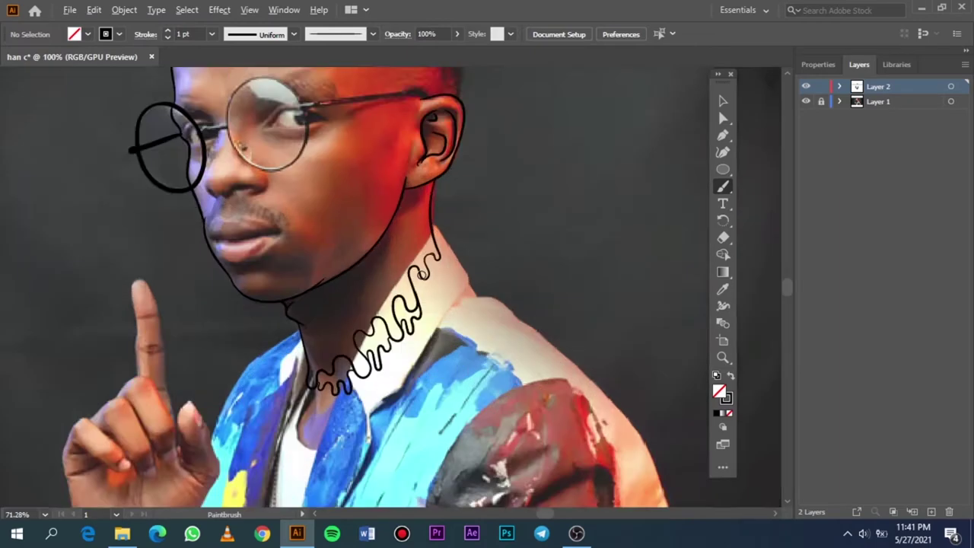
{"action": "scroll", "coordinate": [418, 304], "scroll_direction": "up", "scroll_amount": 3}
{"action": "scroll", "coordinate": [428, 330], "scroll_direction": "up", "scroll_amount": 2}
{"action": "scroll", "coordinate": [411, 380], "scroll_direction": "down", "scroll_amount": 1}
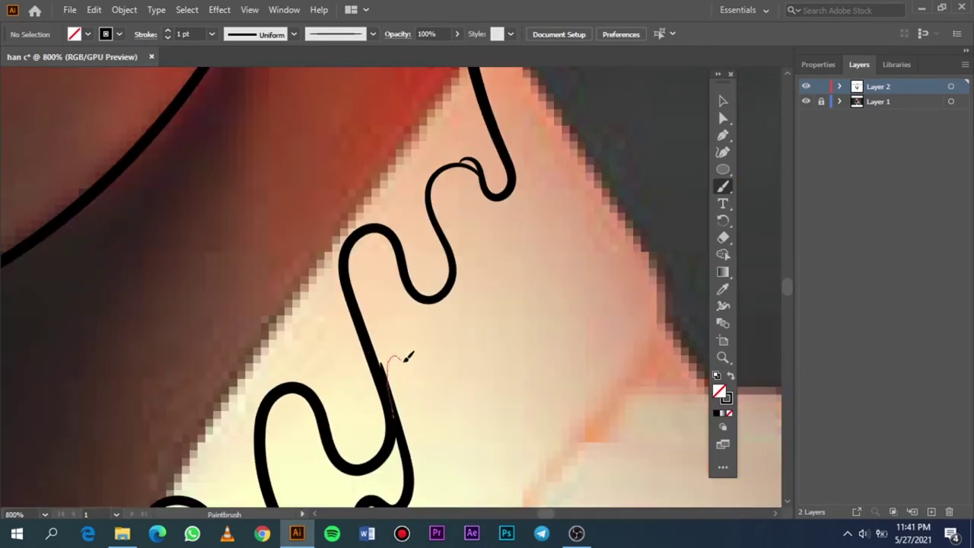
{"action": "left_click_drag", "start_coordinate": [405, 360], "coordinate": [451, 438]}
{"action": "left_click_drag", "start_coordinate": [446, 379], "coordinate": [420, 332]}
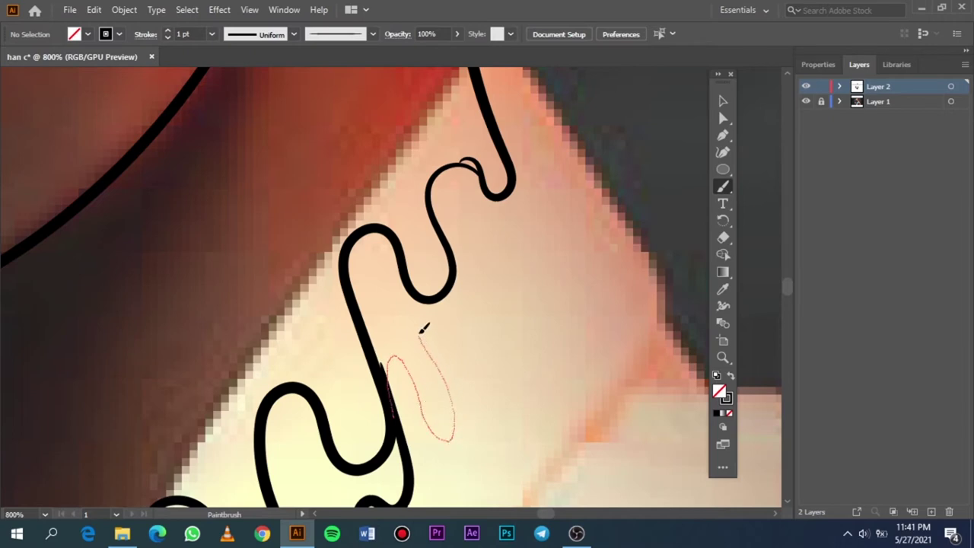
{"action": "mouse_move", "coordinate": [454, 252]}
{"action": "left_mouse_down"}
{"action": "mouse_move", "coordinate": [480, 244]}
{"action": "mouse_move", "coordinate": [524, 307]}
{"action": "left_mouse_up"}
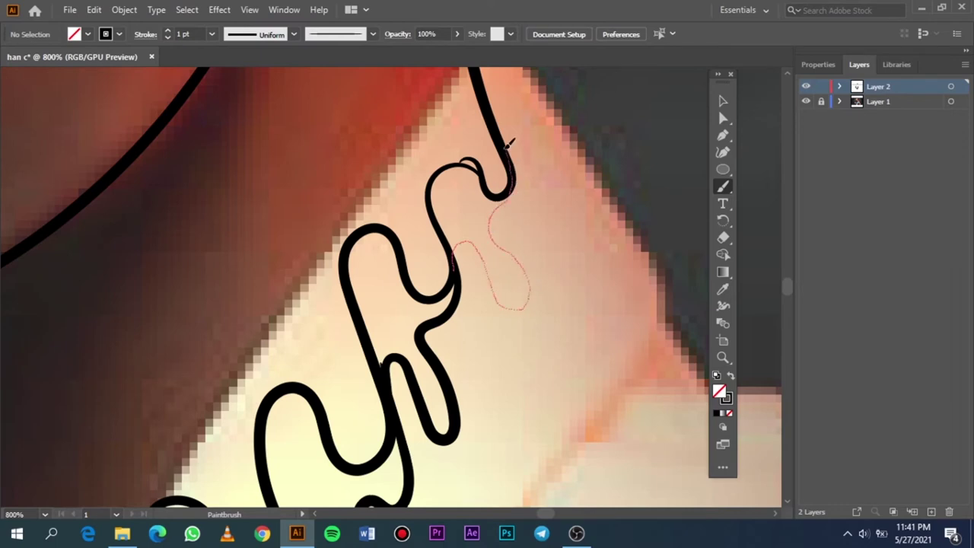
{"action": "left_click_drag", "start_coordinate": [508, 144], "coordinate": [509, 146]}
{"action": "key", "text": "ctrl+0"}
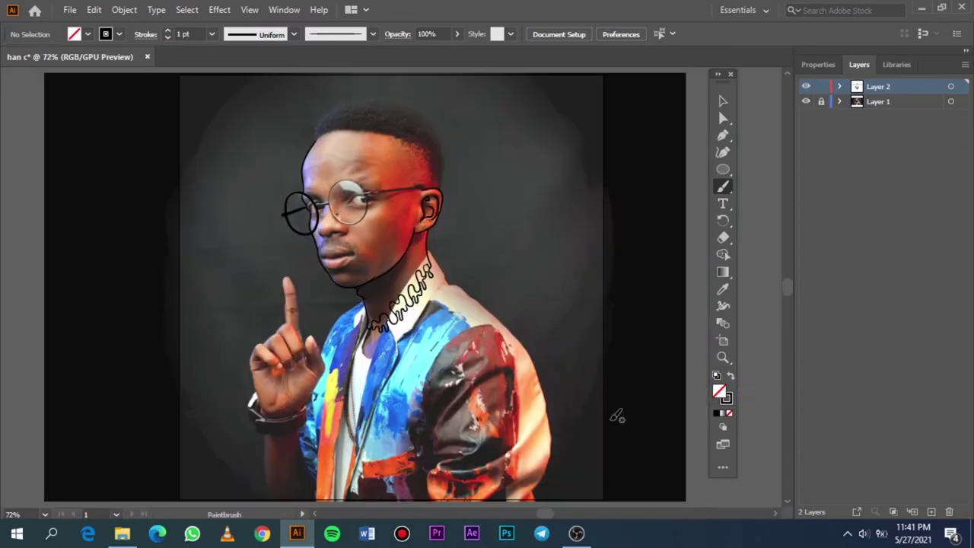
{"action": "left_click", "coordinate": [805, 101]}
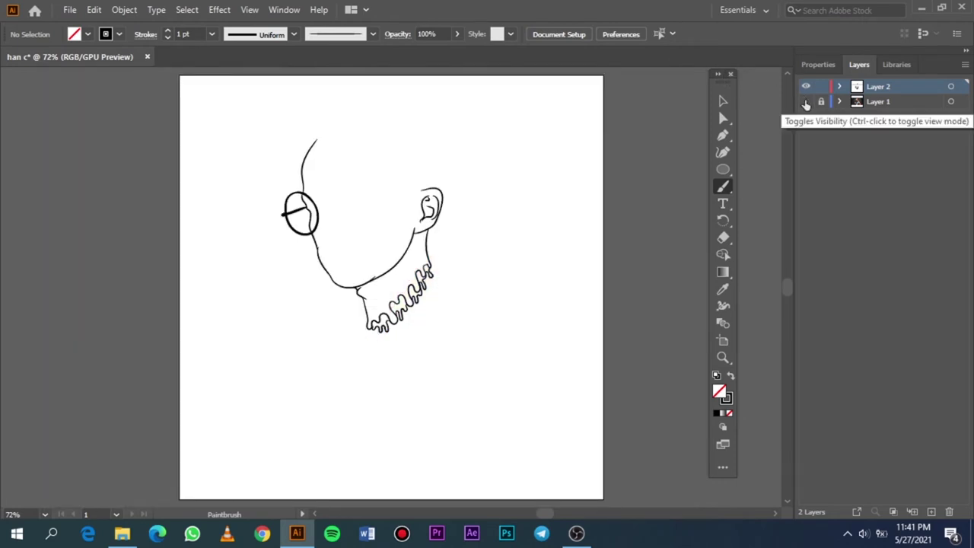
{"action": "left_click", "coordinate": [805, 101]}
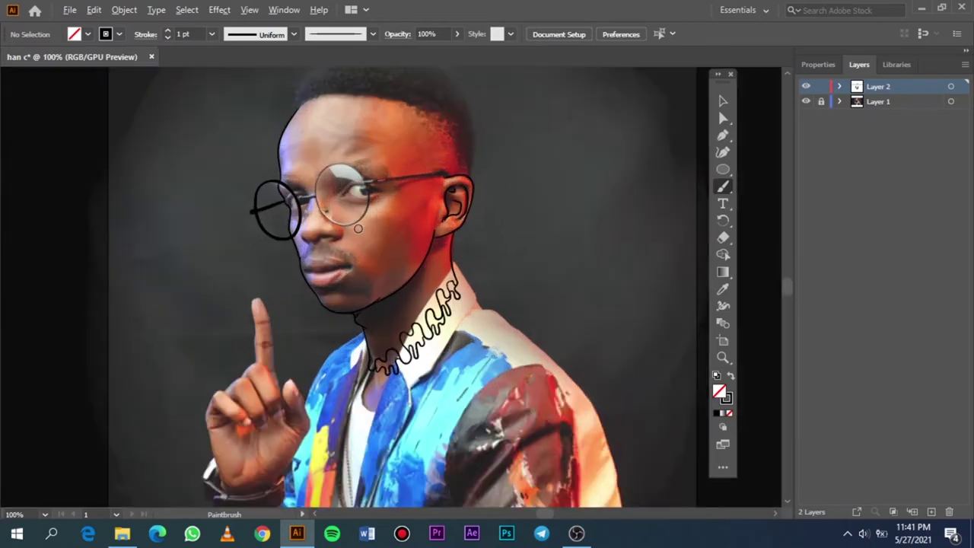
Zoom in on the mouth and trace the lower lip edge.
{"action": "scroll", "coordinate": [358, 227], "scroll_direction": "up", "scroll_amount": 4}
{"action": "scroll", "coordinate": [289, 357], "scroll_direction": "up", "scroll_amount": 2}
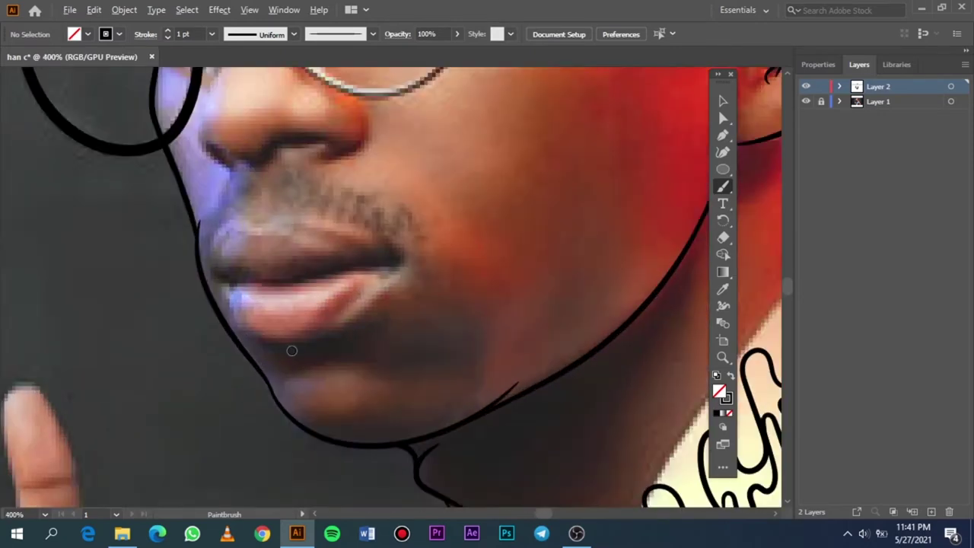
{"action": "scroll", "coordinate": [291, 347], "scroll_direction": "up", "scroll_amount": 1}
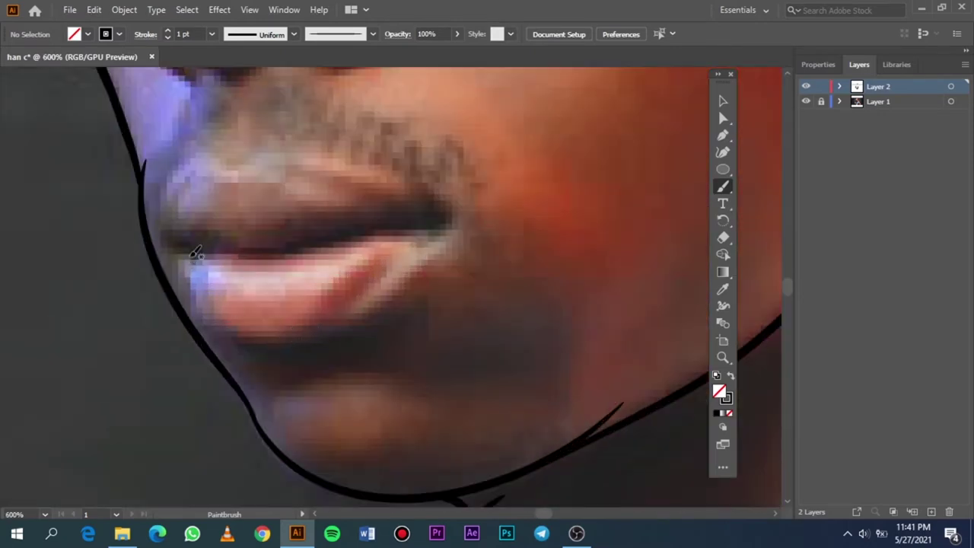
{"action": "mouse_move", "coordinate": [226, 326]}
{"action": "left_mouse_down"}
{"action": "mouse_move", "coordinate": [266, 340]}
{"action": "mouse_move", "coordinate": [315, 336]}
{"action": "mouse_move", "coordinate": [358, 318]}
{"action": "left_mouse_up"}
{"action": "left_click_drag", "start_coordinate": [466, 225], "coordinate": [472, 224]}
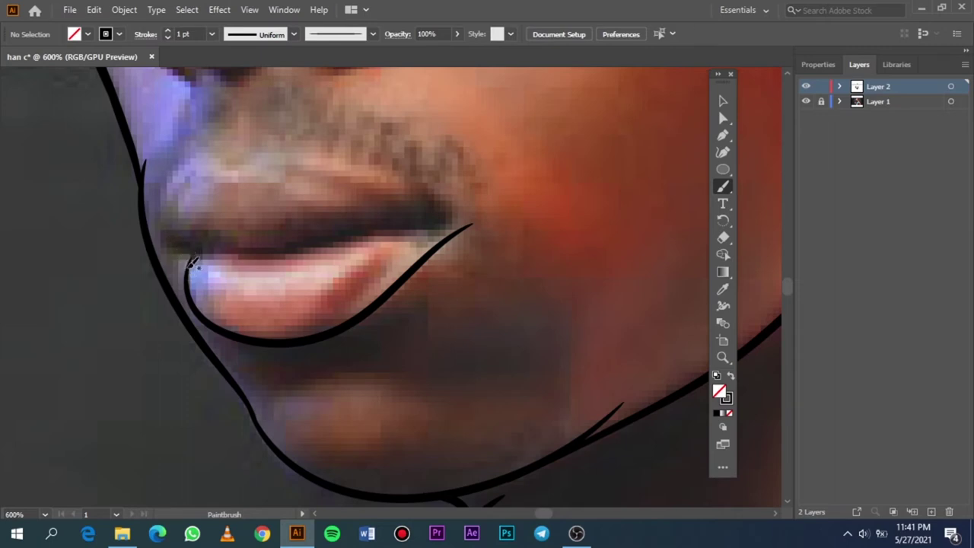
Trace the upper lip outline from the left side to the right corner.
{"action": "mouse_move", "coordinate": [192, 251]}
{"action": "left_mouse_down"}
{"action": "mouse_move", "coordinate": [175, 224]}
{"action": "mouse_move", "coordinate": [185, 183]}
{"action": "left_mouse_up"}
{"action": "left_click_drag", "start_coordinate": [258, 169], "coordinate": [251, 173]}
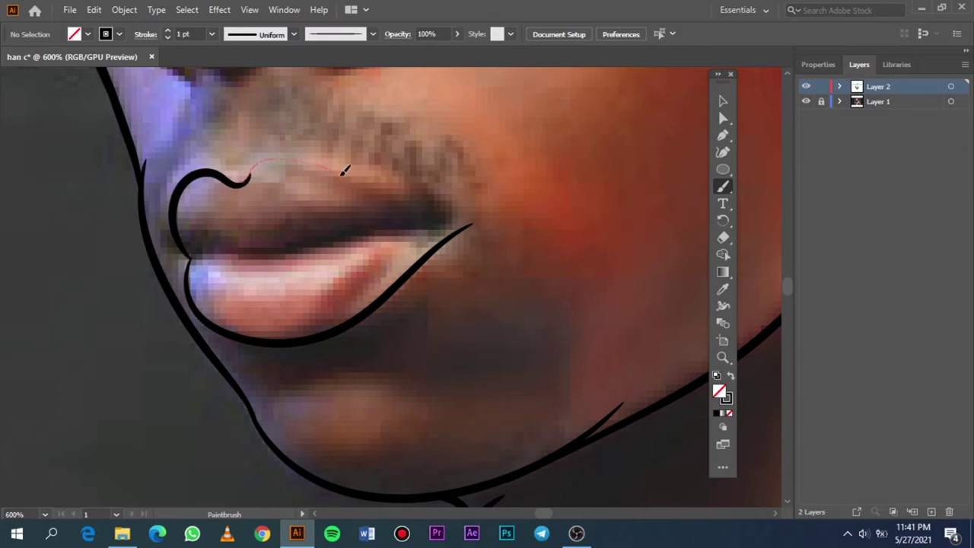
{"action": "left_click_drag", "start_coordinate": [387, 197], "coordinate": [473, 225]}
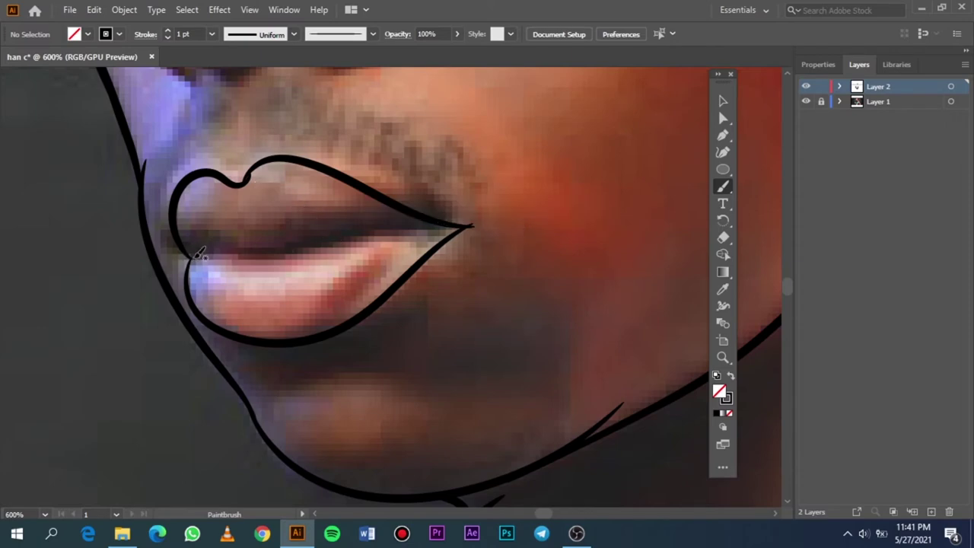
{"action": "scroll", "coordinate": [199, 253], "scroll_direction": "up", "scroll_amount": 2}
{"action": "scroll", "coordinate": [194, 257], "scroll_direction": "up", "scroll_amount": 2}
{"action": "scroll", "coordinate": [190, 254], "scroll_direction": "down", "scroll_amount": 2}
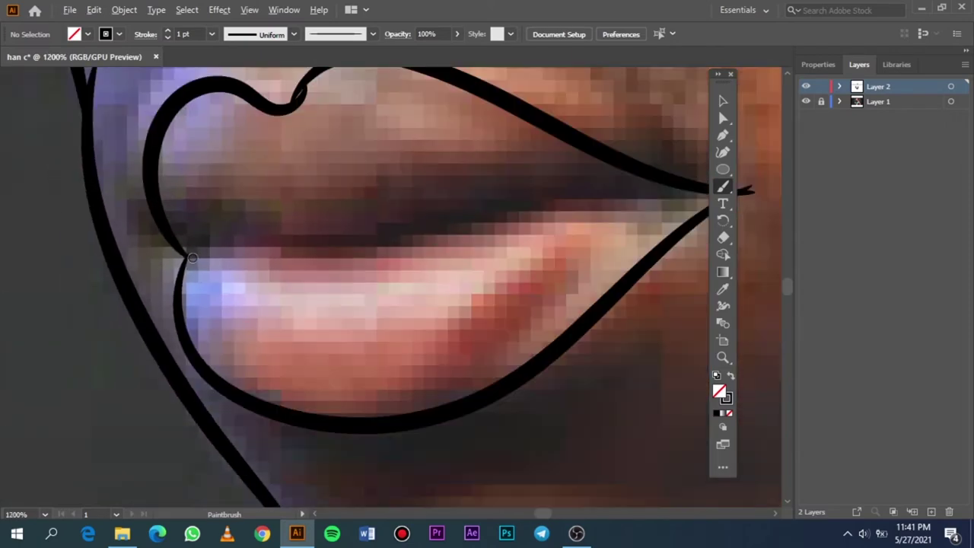
Trace the parting line where the lips meet, corner to corner.
{"action": "left_click_drag", "start_coordinate": [153, 185], "coordinate": [187, 254]}
{"action": "left_click_drag", "start_coordinate": [351, 255], "coordinate": [557, 199]}
{"action": "left_click_drag", "start_coordinate": [661, 194], "coordinate": [693, 193]}
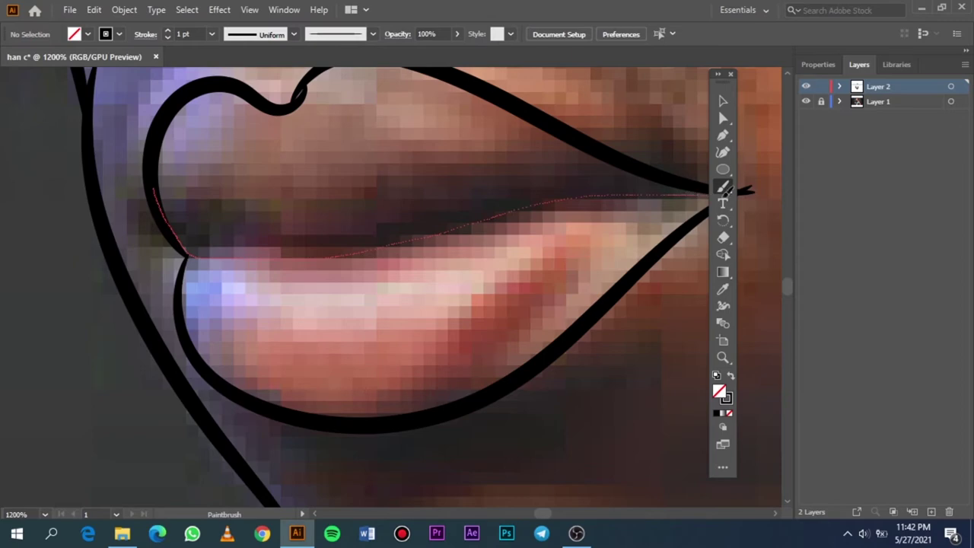
{"action": "left_click_drag", "start_coordinate": [758, 185], "coordinate": [751, 188]}
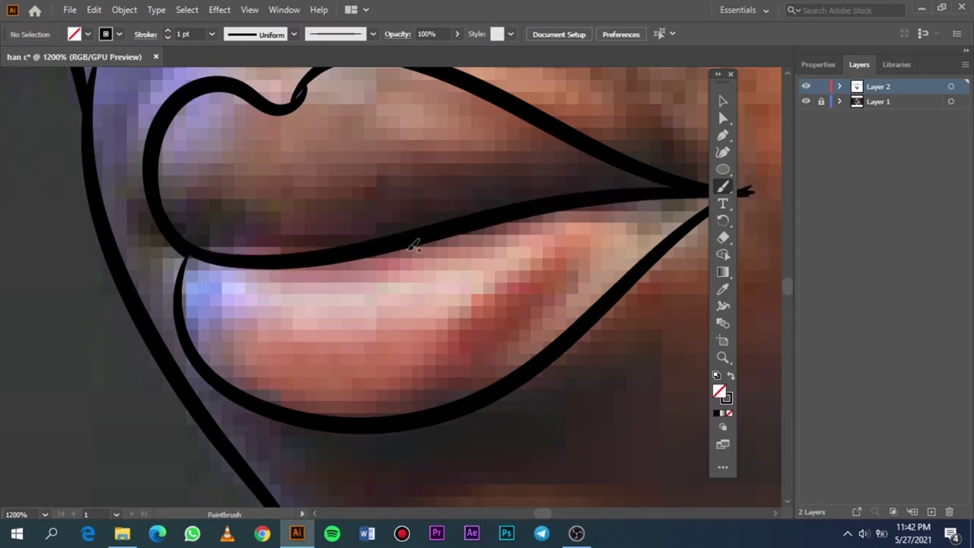
{"action": "scroll", "coordinate": [356, 218], "scroll_direction": "down", "scroll_amount": 3}
{"action": "scroll", "coordinate": [355, 183], "scroll_direction": "up", "scroll_amount": 1}
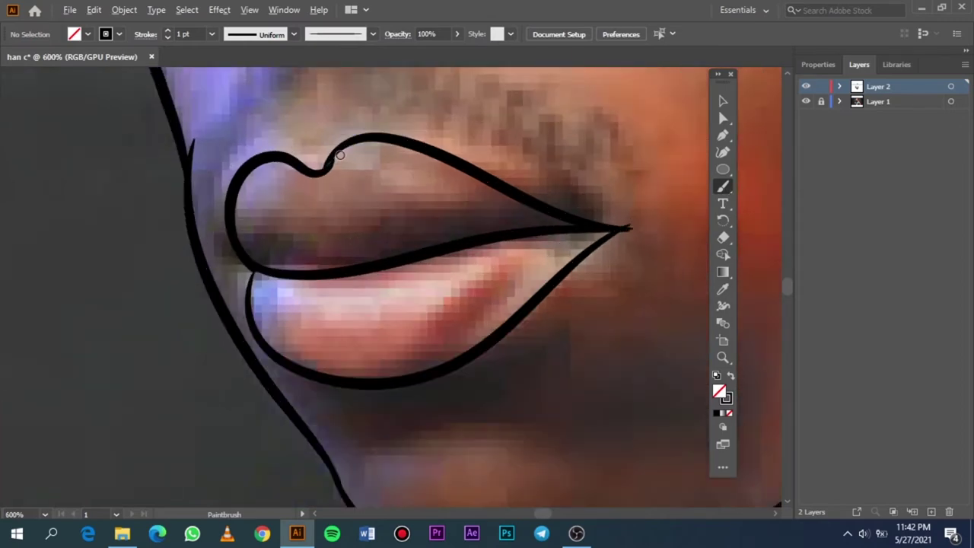
{"action": "scroll", "coordinate": [335, 164], "scroll_direction": "up", "scroll_amount": 2}
{"action": "scroll", "coordinate": [327, 163], "scroll_direction": "up", "scroll_amount": 1}
Retrace the upper lip's top curve and fit the artboard in view.
{"action": "left_click_drag", "start_coordinate": [180, 237], "coordinate": [335, 221]}
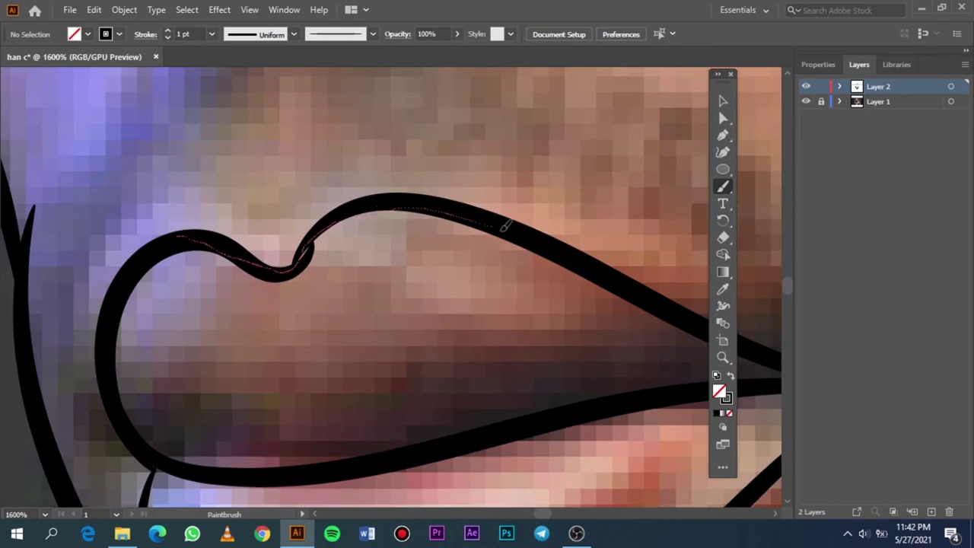
{"action": "left_click_drag", "start_coordinate": [337, 219], "coordinate": [587, 265]}
{"action": "key", "text": "ctrl+0"}
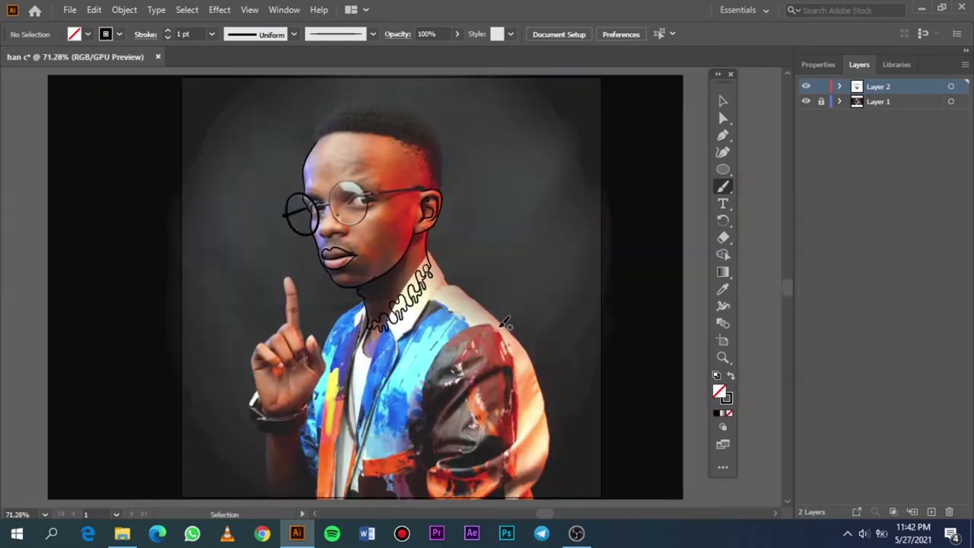
Hide and reshow the photo to check the lips, then zoom to the nose and mouth.
{"action": "left_click", "coordinate": [805, 102]}
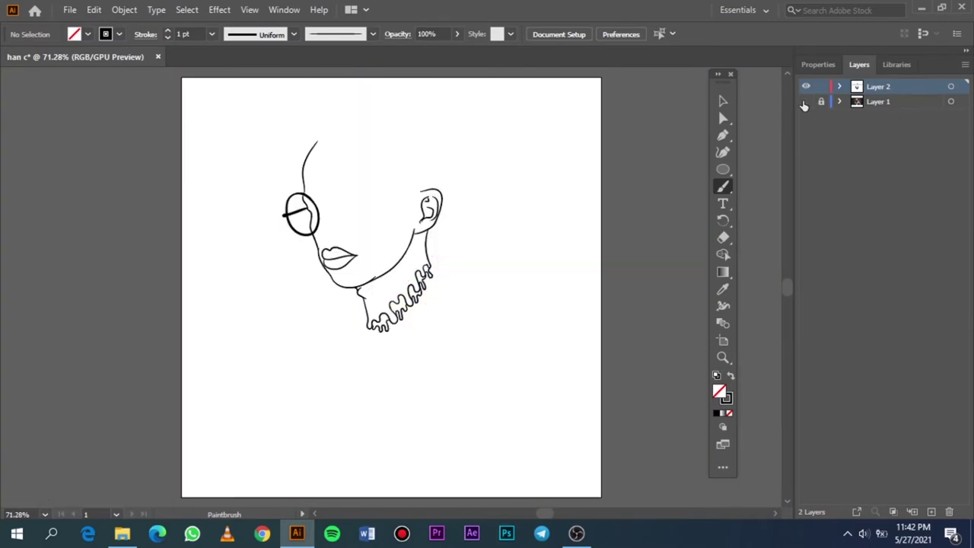
{"action": "left_click", "coordinate": [805, 102]}
{"action": "scroll", "coordinate": [348, 252], "scroll_direction": "up", "scroll_amount": 4}
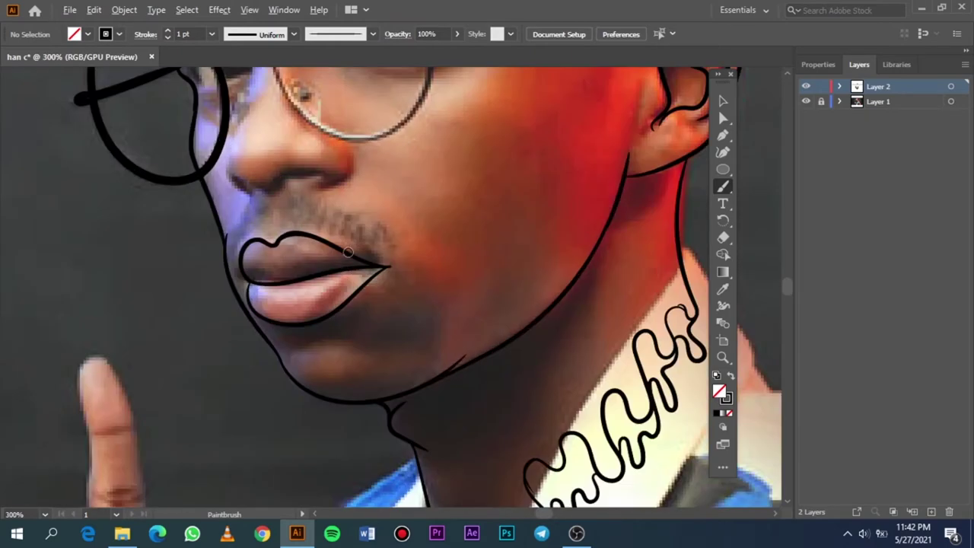
{"action": "scroll", "coordinate": [348, 252], "scroll_direction": "up", "scroll_amount": 2}
{"action": "scroll", "coordinate": [356, 247], "scroll_direction": "up", "scroll_amount": 1}
{"action": "scroll", "coordinate": [358, 248], "scroll_direction": "up", "scroll_amount": 3}
{"action": "scroll", "coordinate": [352, 270], "scroll_direction": "up", "scroll_amount": 1}
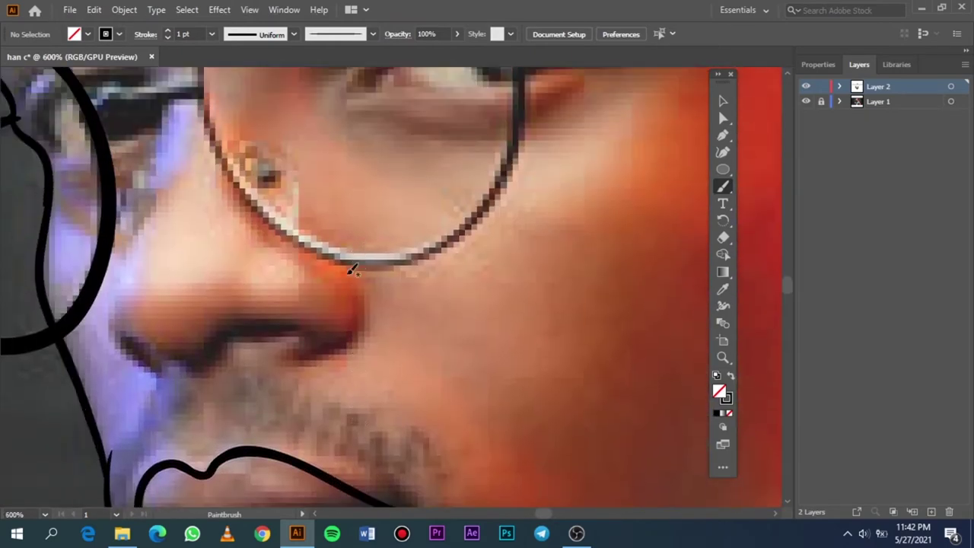
{"action": "scroll", "coordinate": [351, 270], "scroll_direction": "down", "scroll_amount": 2}
Set the brush stroke weight to 0.5 pt.
{"action": "left_click", "coordinate": [211, 34]}
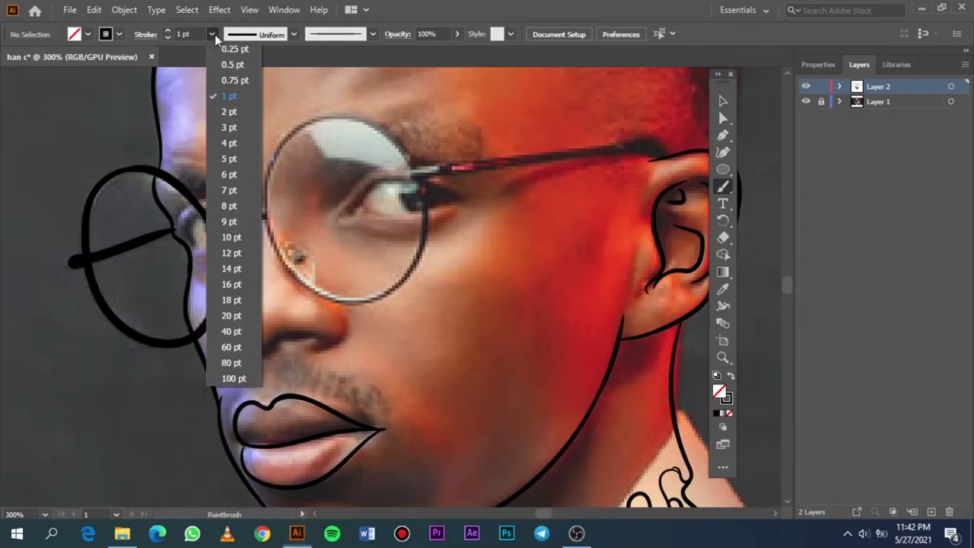
{"action": "key", "text": "Escape"}
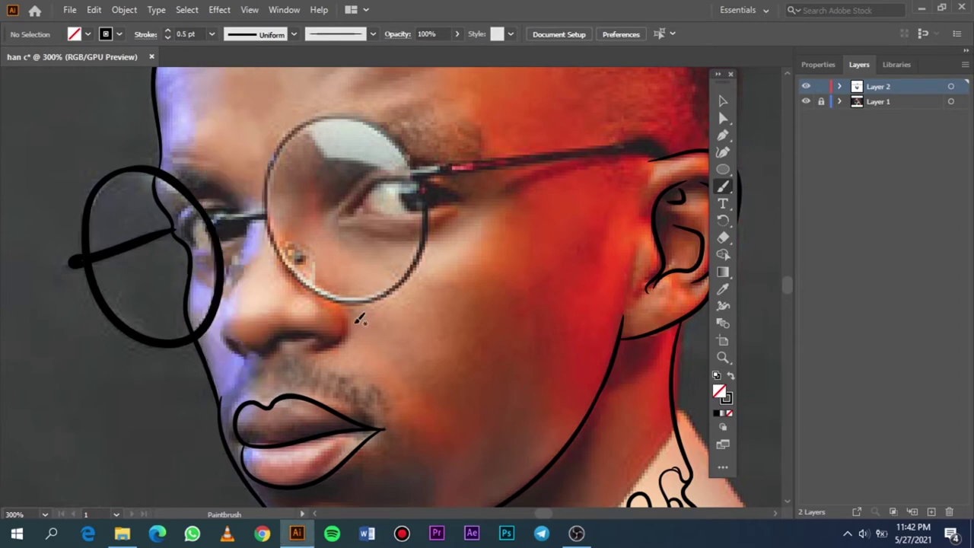
{"action": "scroll", "coordinate": [369, 376], "scroll_direction": "up", "scroll_amount": 1}
{"action": "scroll", "coordinate": [377, 364], "scroll_direction": "up", "scroll_amount": 1}
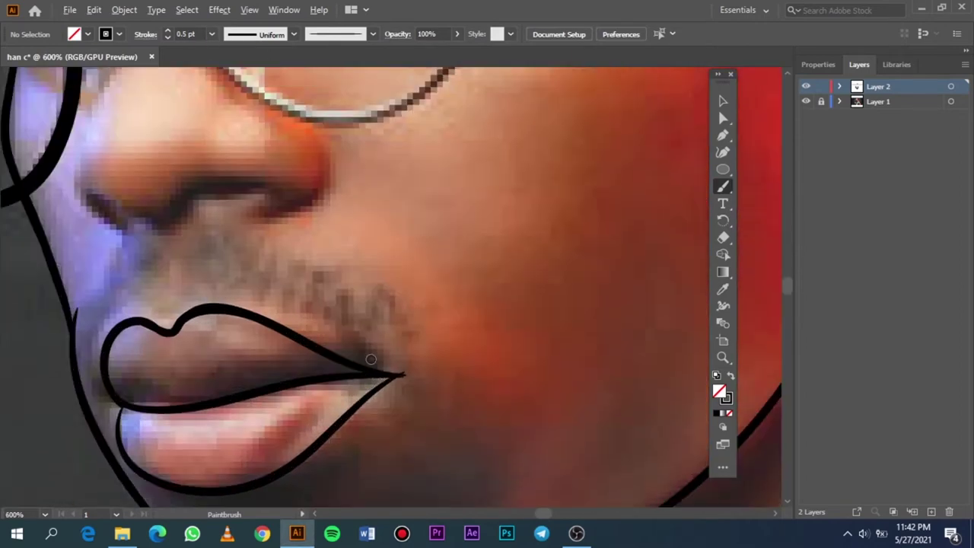
{"action": "scroll", "coordinate": [376, 365], "scroll_direction": "down", "scroll_amount": 2}
{"action": "scroll", "coordinate": [376, 409], "scroll_direction": "up", "scroll_amount": 1}
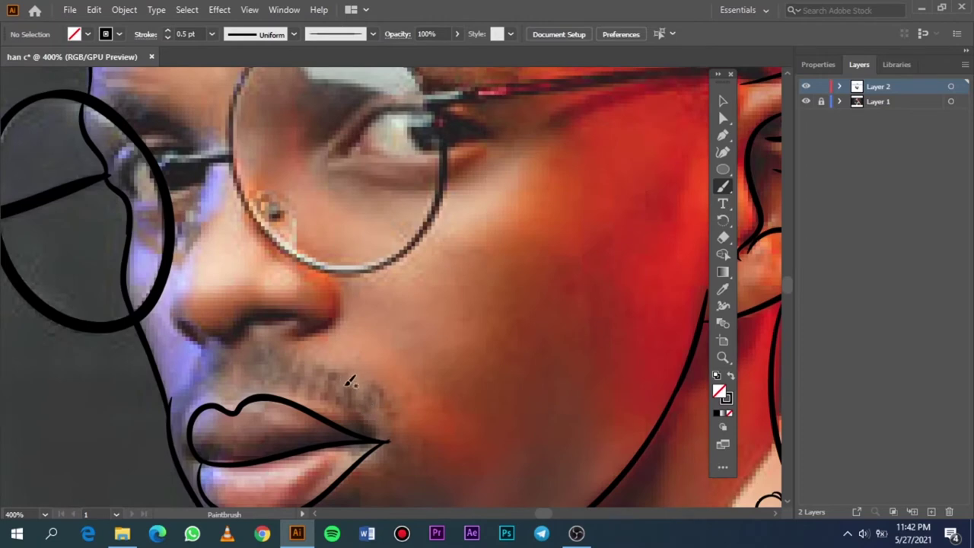
Add stubble strokes above the lip, then Alt-drag copies leftward to lengthen the moustache.
{"action": "mouse_move", "coordinate": [348, 399]}
{"action": "left_mouse_down"}
{"action": "mouse_move", "coordinate": [341, 372]}
{"action": "mouse_move", "coordinate": [339, 391]}
{"action": "left_mouse_up"}
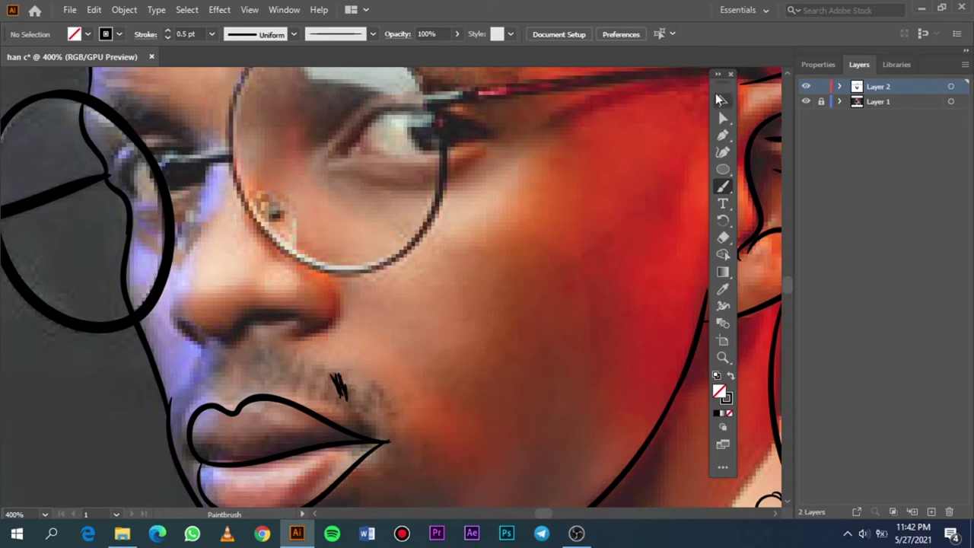
{"action": "left_click_drag", "start_coordinate": [346, 378], "coordinate": [356, 407]}
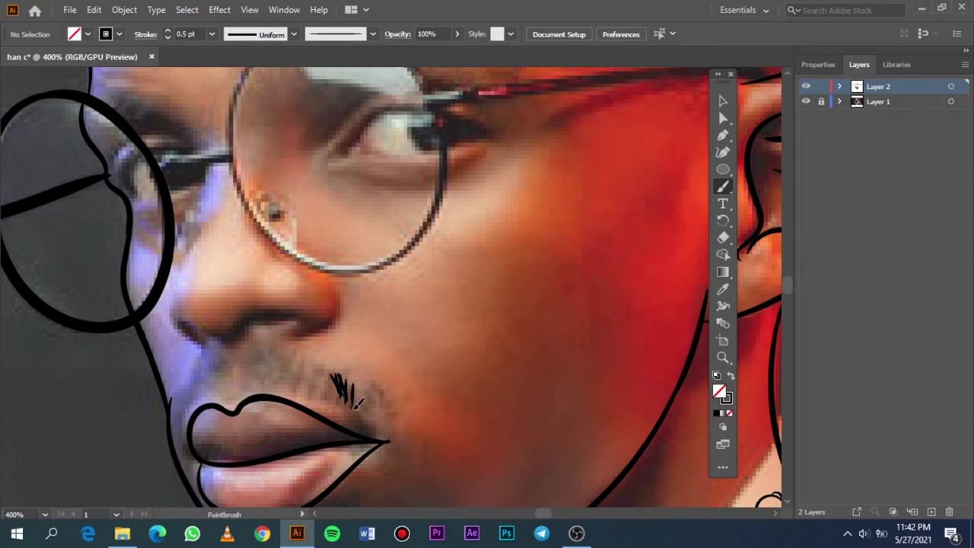
{"action": "left_click", "coordinate": [723, 101]}
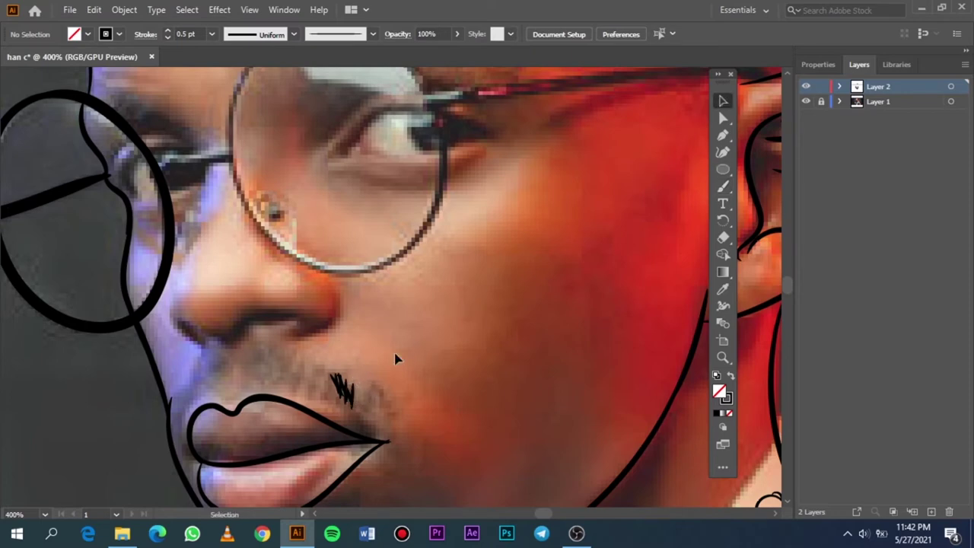
{"action": "left_click", "coordinate": [330, 399]}
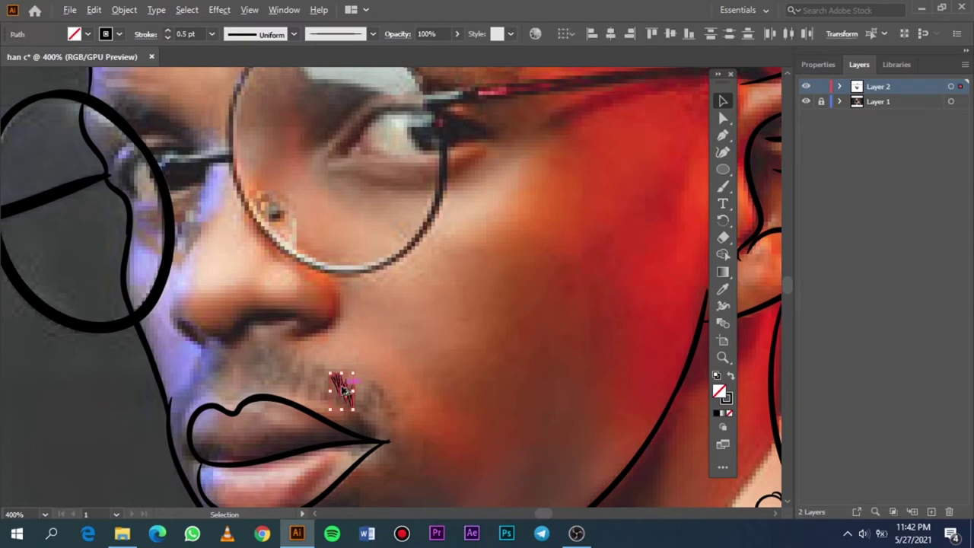
{"action": "left_click_drag", "start_coordinate": [338, 389], "coordinate": [324, 383]}
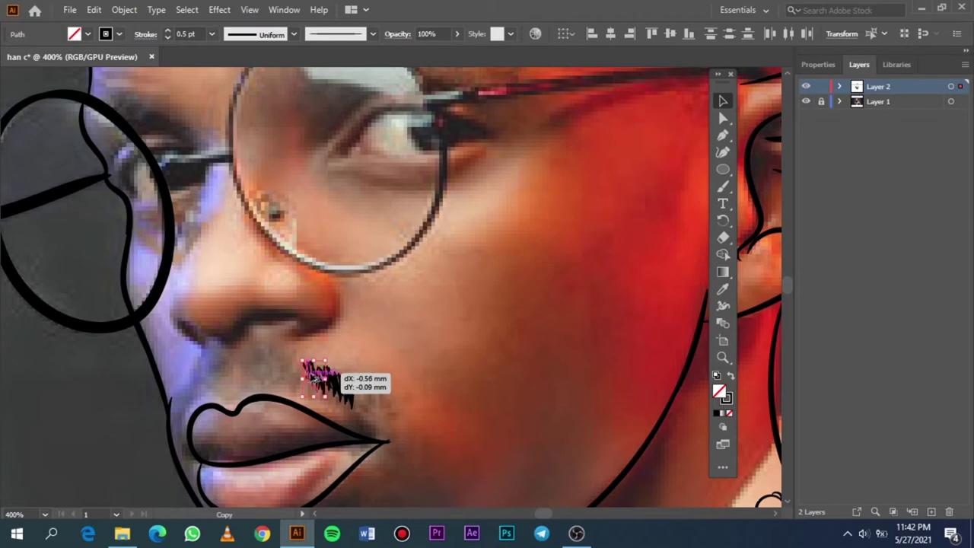
{"action": "left_click_drag", "start_coordinate": [322, 378], "coordinate": [278, 369]}
Deselect the copied strokes and paintbrush several hair strokes across the moustache's left end.
{"action": "left_click", "coordinate": [405, 350]}
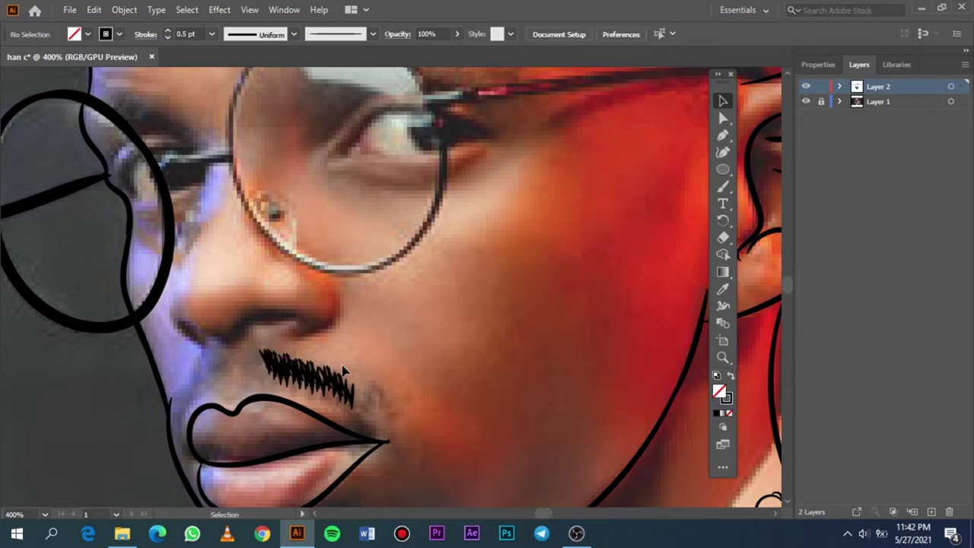
{"action": "scroll", "coordinate": [304, 376], "scroll_direction": "down", "scroll_amount": 2}
{"action": "scroll", "coordinate": [271, 365], "scroll_direction": "left", "scroll_amount": 1}
{"action": "scroll", "coordinate": [272, 361], "scroll_direction": "left", "scroll_amount": 2}
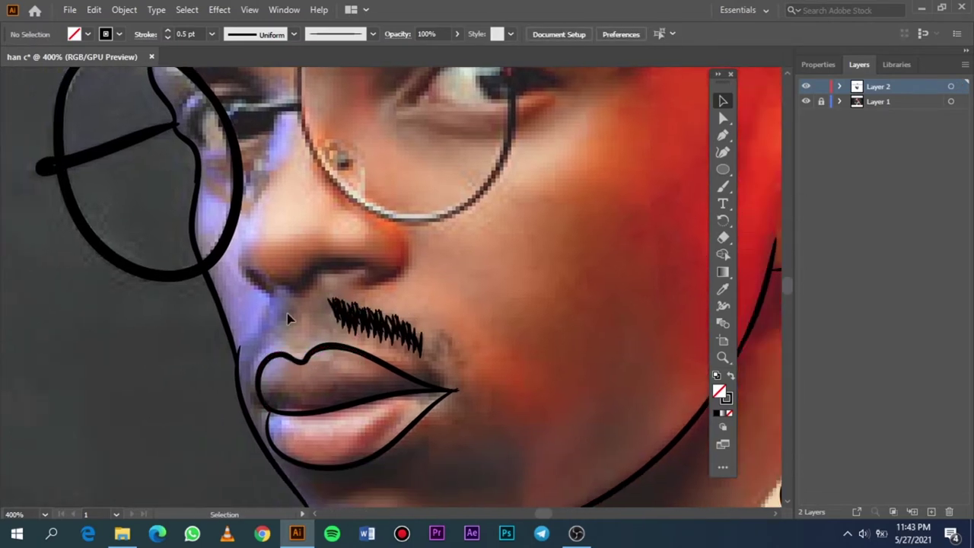
{"action": "scroll", "coordinate": [302, 332], "scroll_direction": "up", "scroll_amount": 1}
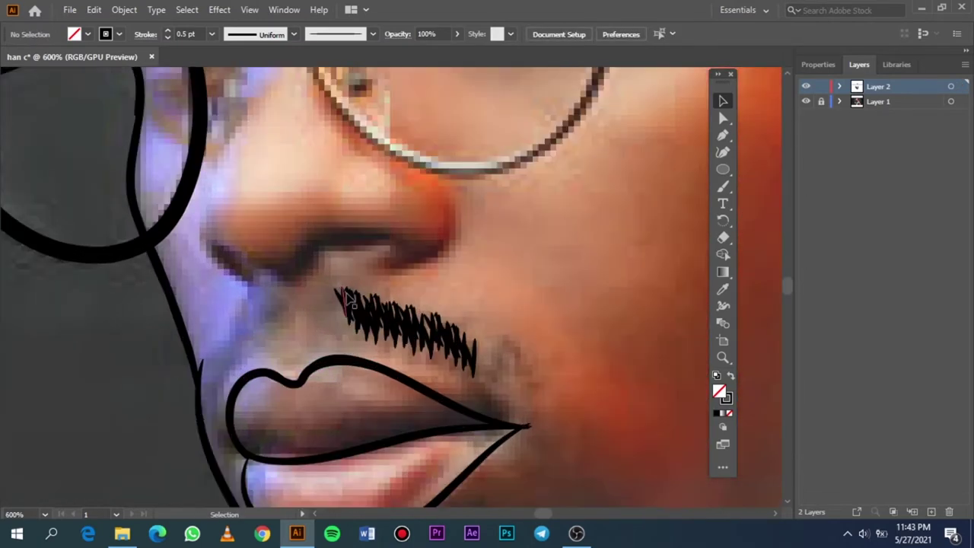
{"action": "key", "text": "b"}
{"action": "left_click_drag", "start_coordinate": [342, 290], "coordinate": [328, 331]}
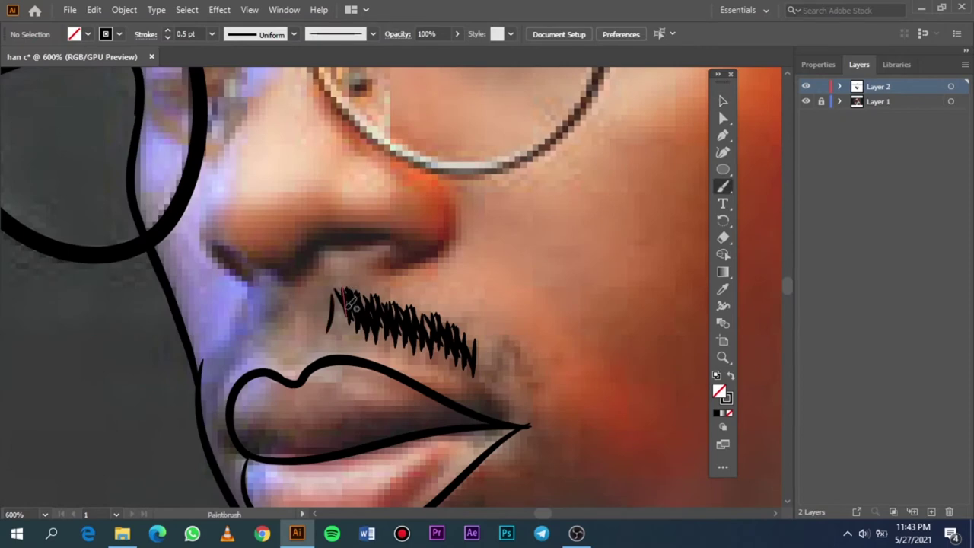
{"action": "mouse_move", "coordinate": [347, 292]}
{"action": "left_mouse_down"}
{"action": "mouse_move", "coordinate": [334, 341]}
{"action": "mouse_move", "coordinate": [351, 338]}
{"action": "left_mouse_up"}
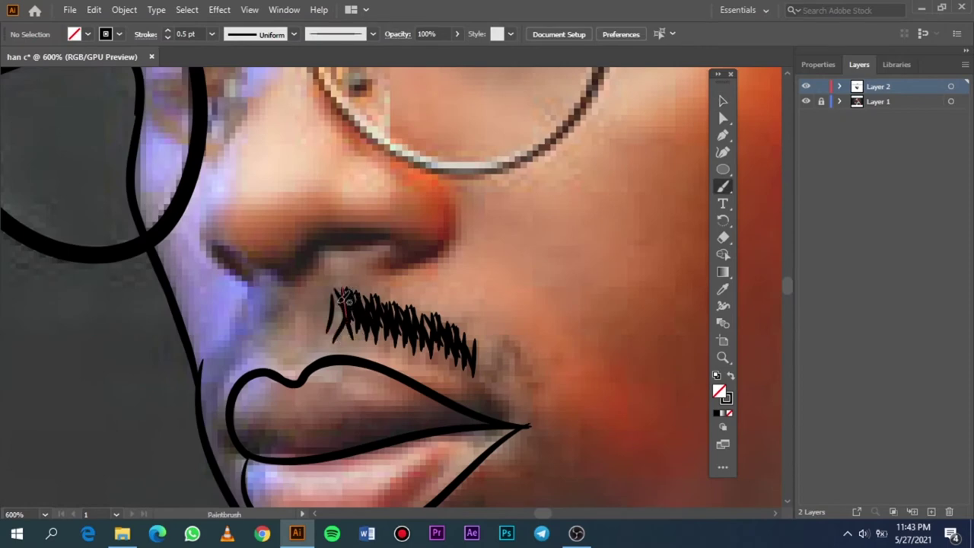
{"action": "left_click_drag", "start_coordinate": [341, 291], "coordinate": [332, 347]}
{"action": "mouse_move", "coordinate": [358, 301]}
{"action": "left_mouse_down"}
{"action": "mouse_move", "coordinate": [349, 338]}
{"action": "mouse_move", "coordinate": [381, 350]}
{"action": "left_mouse_up"}
{"action": "mouse_move", "coordinate": [384, 312]}
{"action": "left_mouse_down"}
{"action": "mouse_move", "coordinate": [399, 353]}
{"action": "mouse_move", "coordinate": [382, 352]}
{"action": "mouse_move", "coordinate": [417, 315]}
{"action": "mouse_move", "coordinate": [408, 347]}
{"action": "mouse_move", "coordinate": [437, 362]}
{"action": "mouse_move", "coordinate": [437, 323]}
{"action": "left_mouse_up"}
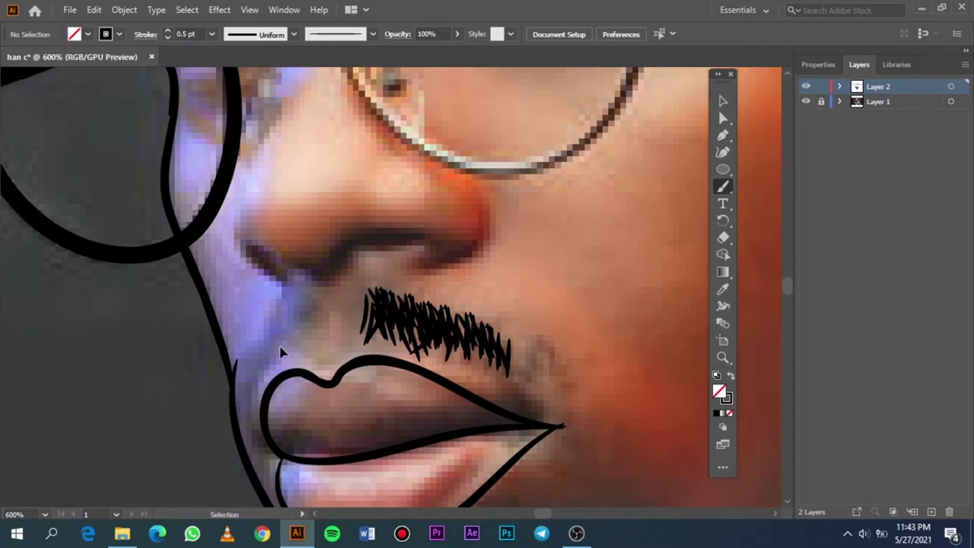
Thicken the moustache's left end with more upward-curving hair strokes.
{"action": "scroll", "coordinate": [262, 338], "scroll_direction": "left", "scroll_amount": 2}
{"action": "mouse_move", "coordinate": [364, 354]}
{"action": "left_mouse_down"}
{"action": "mouse_move", "coordinate": [400, 325]}
{"action": "mouse_move", "coordinate": [395, 307]}
{"action": "mouse_move", "coordinate": [405, 339]}
{"action": "mouse_move", "coordinate": [384, 351]}
{"action": "mouse_move", "coordinate": [344, 333]}
{"action": "mouse_move", "coordinate": [341, 306]}
{"action": "left_mouse_up"}
{"action": "left_click_drag", "start_coordinate": [327, 341], "coordinate": [338, 312]}
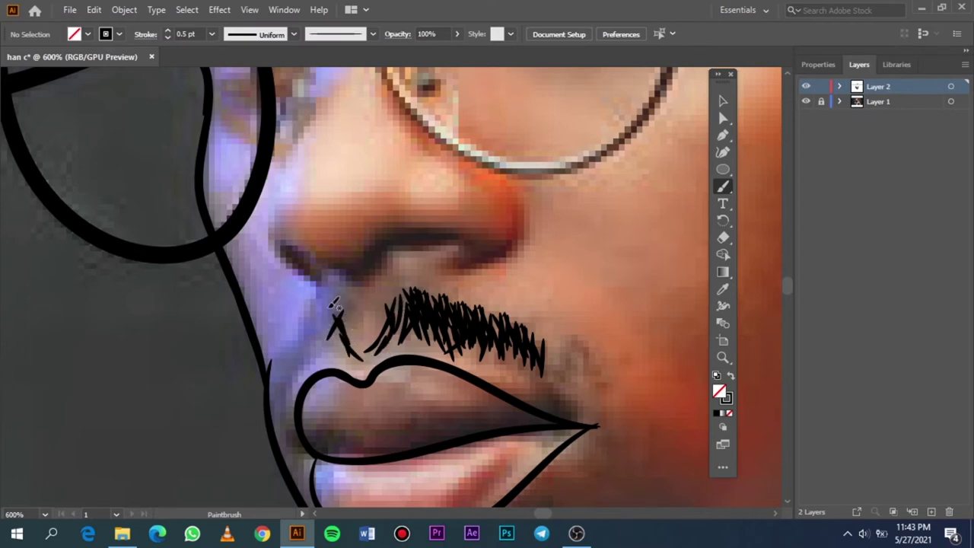
{"action": "left_click_drag", "start_coordinate": [350, 345], "coordinate": [340, 312]}
{"action": "left_click_drag", "start_coordinate": [344, 351], "coordinate": [331, 307]}
{"action": "left_click_drag", "start_coordinate": [350, 363], "coordinate": [322, 310]}
{"action": "mouse_move", "coordinate": [344, 351]}
{"action": "left_mouse_down"}
{"action": "mouse_move", "coordinate": [332, 310]}
{"action": "mouse_move", "coordinate": [344, 355]}
{"action": "mouse_move", "coordinate": [318, 311]}
{"action": "left_mouse_up"}
{"action": "mouse_move", "coordinate": [330, 309]}
{"action": "left_mouse_down"}
{"action": "mouse_move", "coordinate": [337, 354]}
{"action": "mouse_move", "coordinate": [331, 312]}
{"action": "mouse_move", "coordinate": [341, 341]}
{"action": "mouse_move", "coordinate": [313, 325]}
{"action": "mouse_move", "coordinate": [315, 365]}
{"action": "mouse_move", "coordinate": [313, 329]}
{"action": "left_mouse_up"}
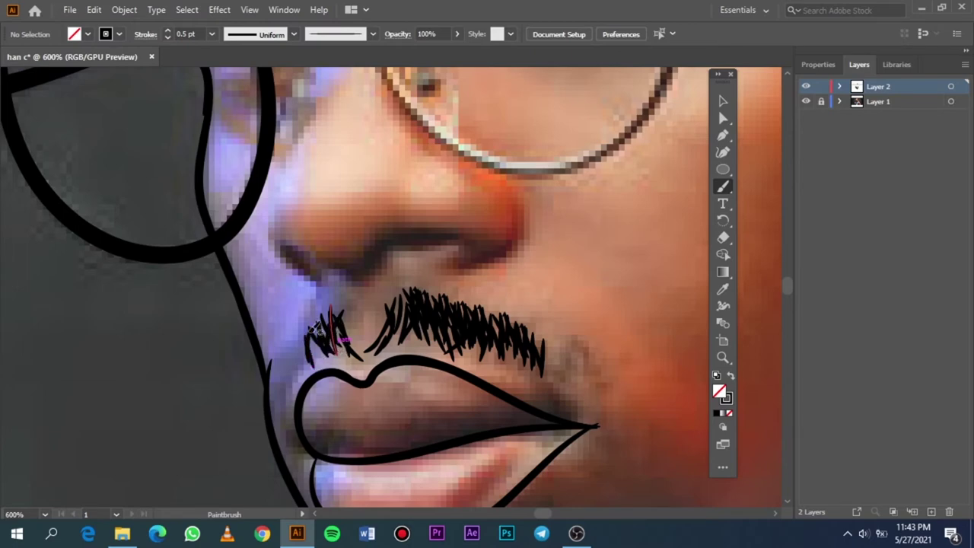
Extend hair strokes from the moustache's far left down past the mouth corner, filling upper-left gaps.
{"action": "left_click_drag", "start_coordinate": [289, 379], "coordinate": [308, 337]}
{"action": "mouse_move", "coordinate": [307, 377]}
{"action": "left_mouse_down"}
{"action": "mouse_move", "coordinate": [327, 325]}
{"action": "mouse_move", "coordinate": [309, 351]}
{"action": "left_mouse_up"}
{"action": "mouse_move", "coordinate": [334, 320]}
{"action": "left_mouse_down"}
{"action": "mouse_move", "coordinate": [309, 365]}
{"action": "mouse_move", "coordinate": [312, 339]}
{"action": "mouse_move", "coordinate": [280, 414]}
{"action": "left_mouse_up"}
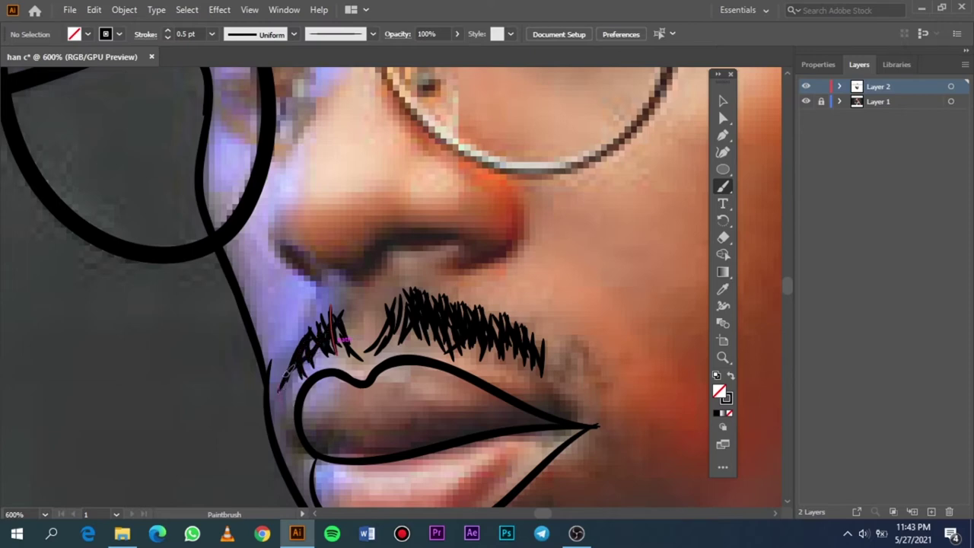
{"action": "mouse_move", "coordinate": [300, 351]}
{"action": "left_mouse_down"}
{"action": "mouse_move", "coordinate": [278, 403]}
{"action": "mouse_move", "coordinate": [287, 380]}
{"action": "left_mouse_up"}
{"action": "mouse_move", "coordinate": [318, 327]}
{"action": "left_mouse_down"}
{"action": "mouse_move", "coordinate": [293, 359]}
{"action": "mouse_move", "coordinate": [280, 414]}
{"action": "left_mouse_up"}
{"action": "mouse_move", "coordinate": [295, 357]}
{"action": "left_mouse_down"}
{"action": "mouse_move", "coordinate": [271, 395]}
{"action": "mouse_move", "coordinate": [274, 428]}
{"action": "left_mouse_up"}
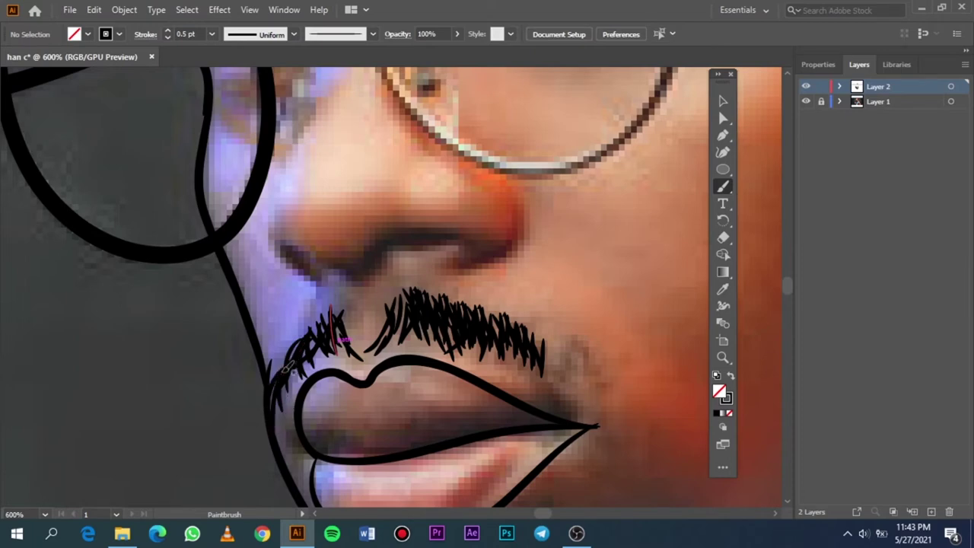
{"action": "mouse_move", "coordinate": [289, 379]}
{"action": "left_mouse_down"}
{"action": "mouse_move", "coordinate": [279, 426]}
{"action": "mouse_move", "coordinate": [288, 453]}
{"action": "mouse_move", "coordinate": [276, 450]}
{"action": "mouse_move", "coordinate": [283, 418]}
{"action": "left_mouse_up"}
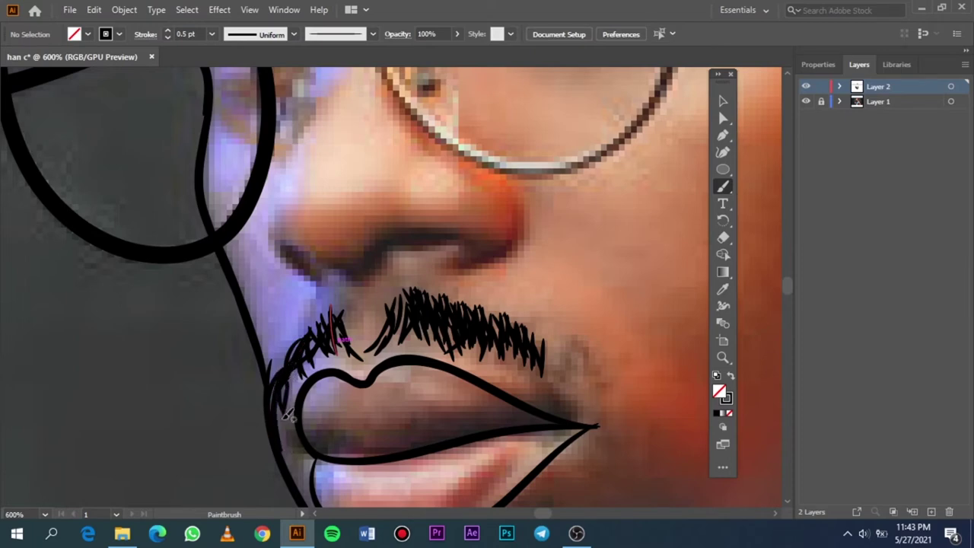
{"action": "left_click_drag", "start_coordinate": [303, 356], "coordinate": [282, 438]}
{"action": "left_click_drag", "start_coordinate": [287, 372], "coordinate": [280, 431]}
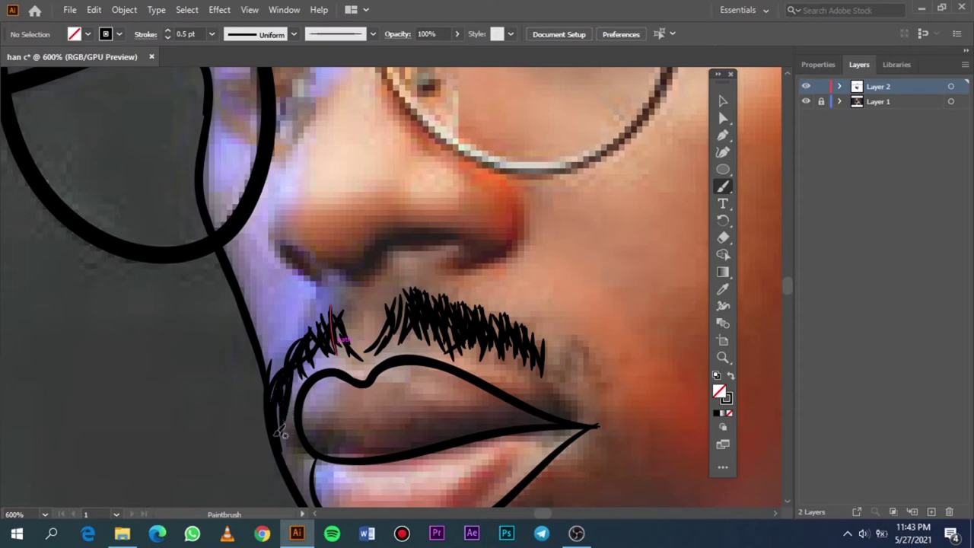
{"action": "left_click_drag", "start_coordinate": [346, 300], "coordinate": [331, 337]}
{"action": "left_click_drag", "start_coordinate": [340, 302], "coordinate": [325, 336]}
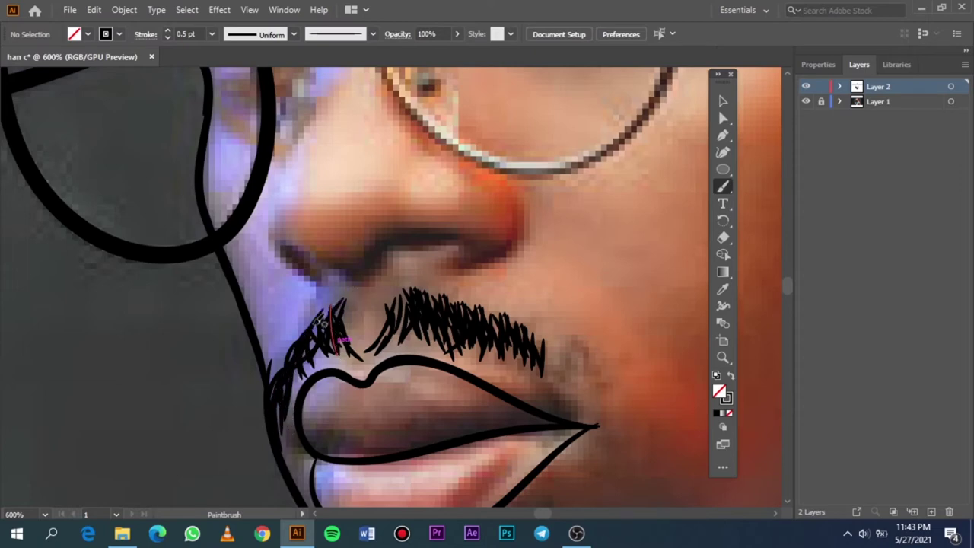
{"action": "scroll", "coordinate": [479, 271], "scroll_direction": "down", "scroll_amount": 3}
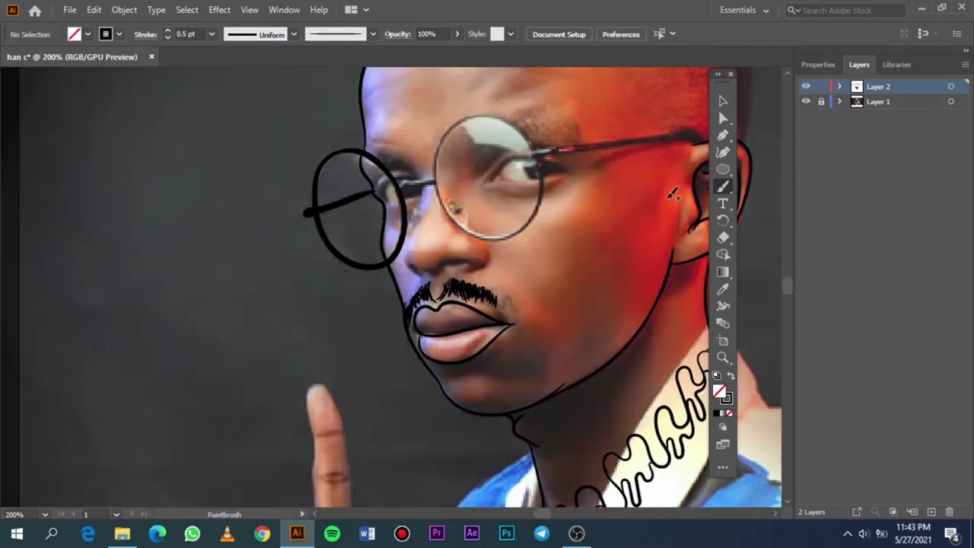
{"action": "left_click", "coordinate": [805, 102]}
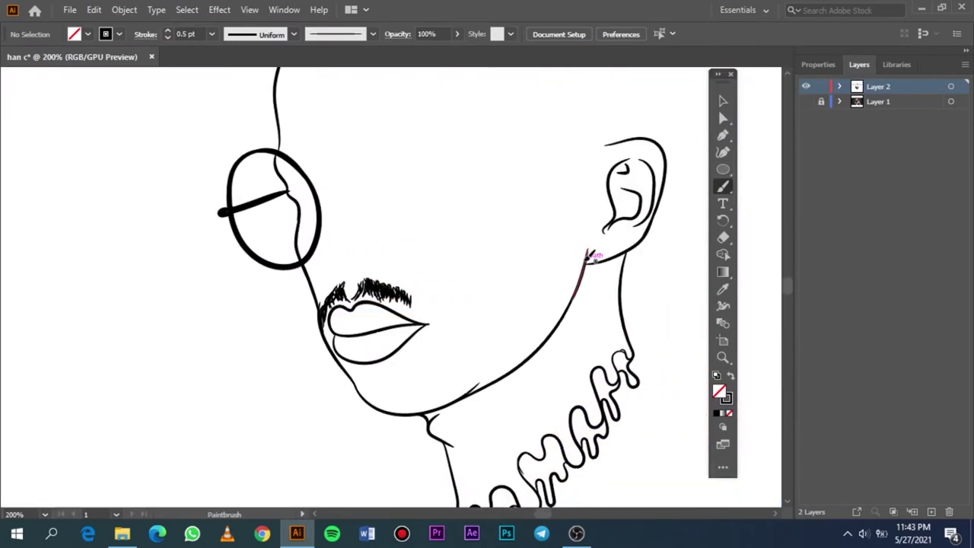
{"action": "scroll", "coordinate": [586, 264], "scroll_direction": "down", "scroll_amount": 2}
{"action": "scroll", "coordinate": [586, 264], "scroll_direction": "right", "scroll_amount": 2}
{"action": "scroll", "coordinate": [583, 266], "scroll_direction": "right", "scroll_amount": 1}
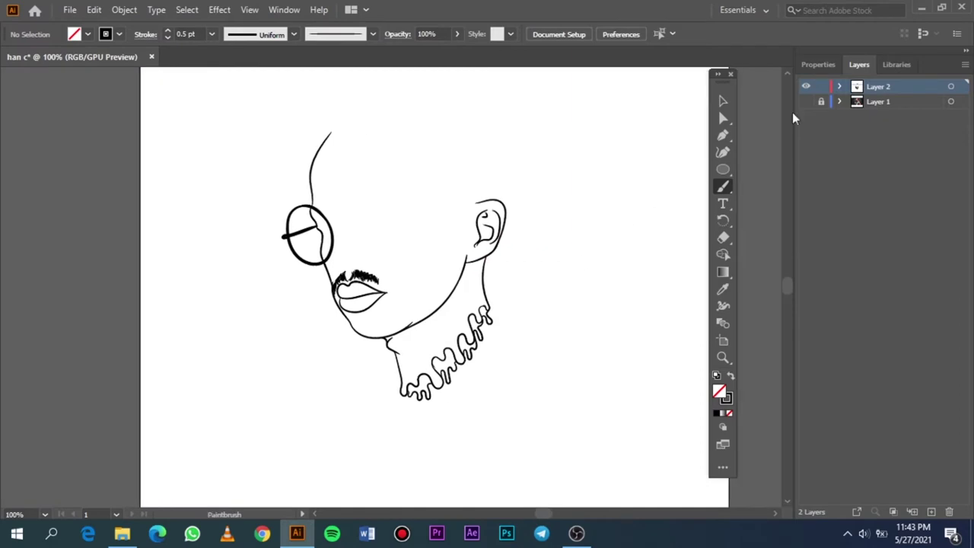
{"action": "left_click", "coordinate": [806, 102]}
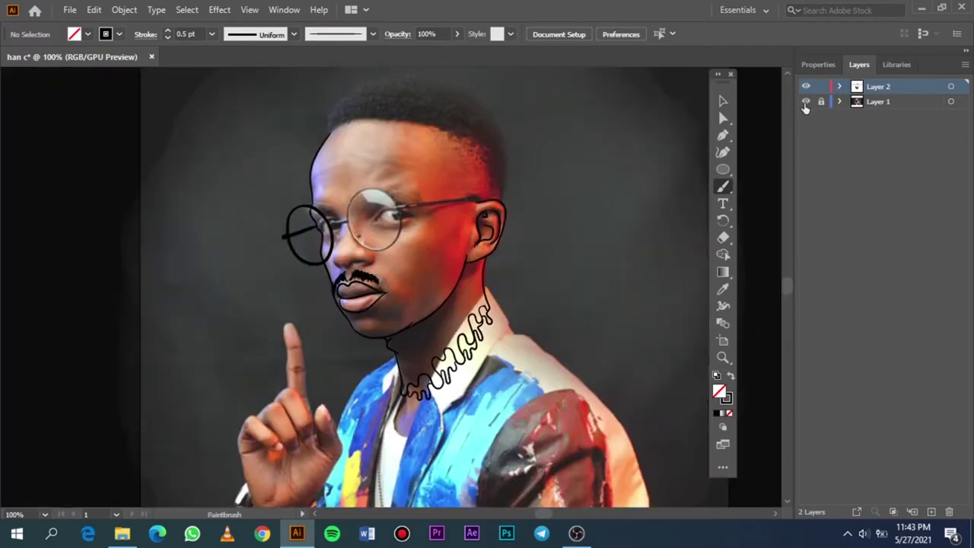
{"action": "scroll", "coordinate": [369, 268], "scroll_direction": "up", "scroll_amount": 2}
{"action": "scroll", "coordinate": [368, 269], "scroll_direction": "up", "scroll_amount": 3}
Set the brush stroke weight to 1 pt and trace the nose's right edge.
{"action": "scroll", "coordinate": [373, 264], "scroll_direction": "up", "scroll_amount": 1}
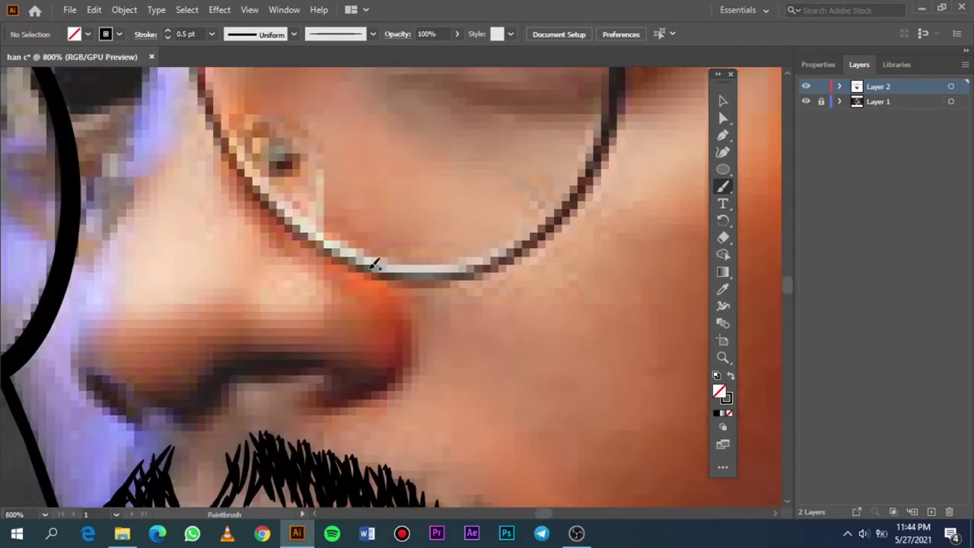
{"action": "left_click", "coordinate": [211, 34]}
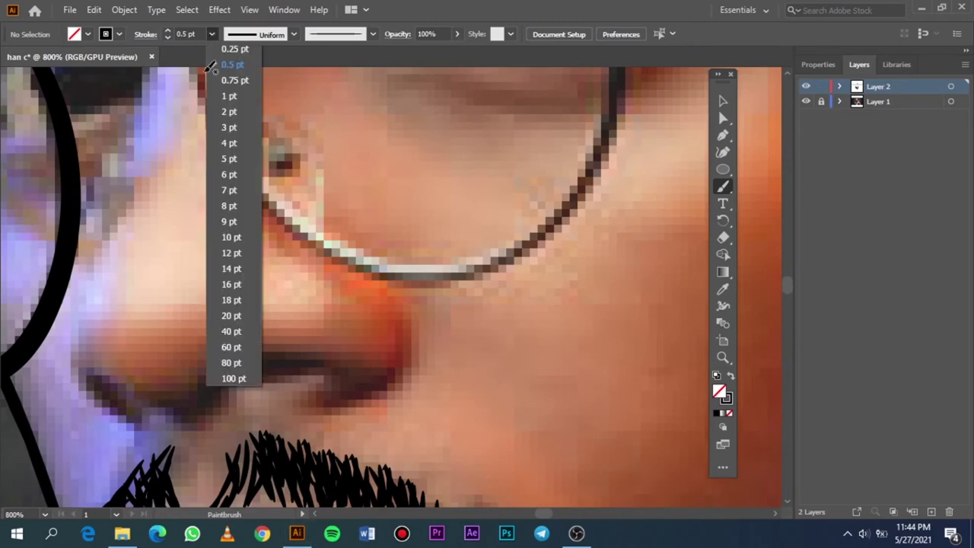
{"action": "left_click", "coordinate": [238, 106]}
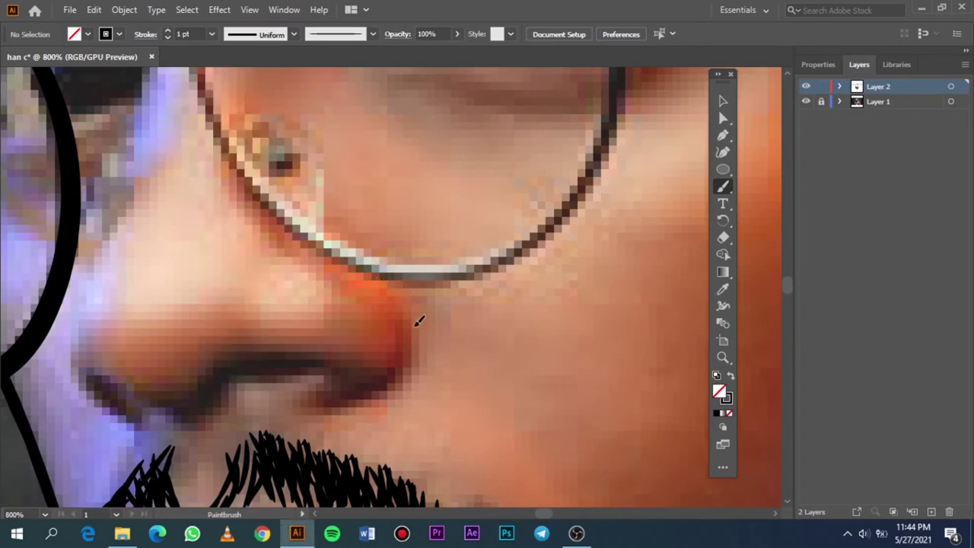
{"action": "left_click_drag", "start_coordinate": [412, 358], "coordinate": [368, 387]}
{"action": "left_click_drag", "start_coordinate": [307, 396], "coordinate": [299, 399]}
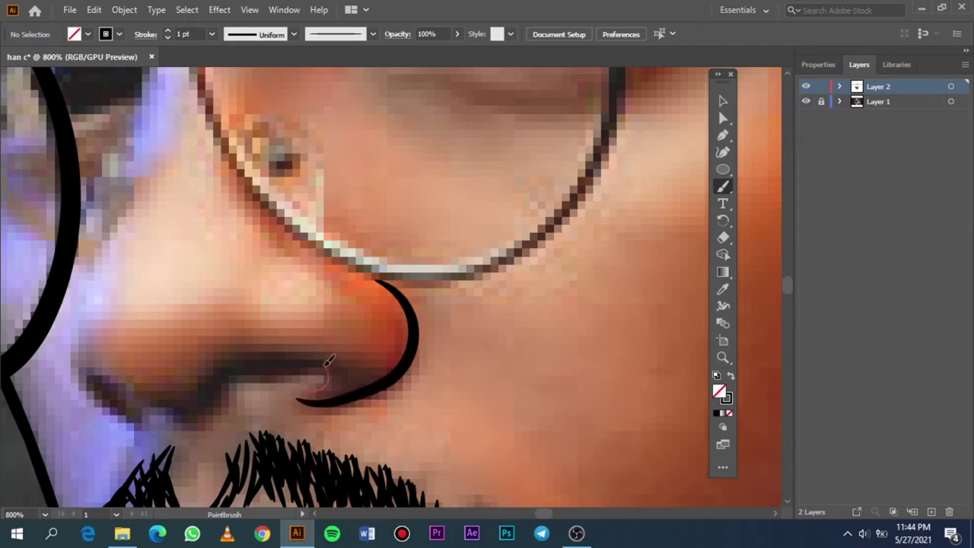
Draw the curled nostril curve and the line beneath the left nostril.
{"action": "left_click_drag", "start_coordinate": [327, 365], "coordinate": [270, 351]}
{"action": "left_click_drag", "start_coordinate": [233, 397], "coordinate": [220, 401]}
{"action": "scroll", "coordinate": [218, 403], "scroll_direction": "left", "scroll_amount": 3}
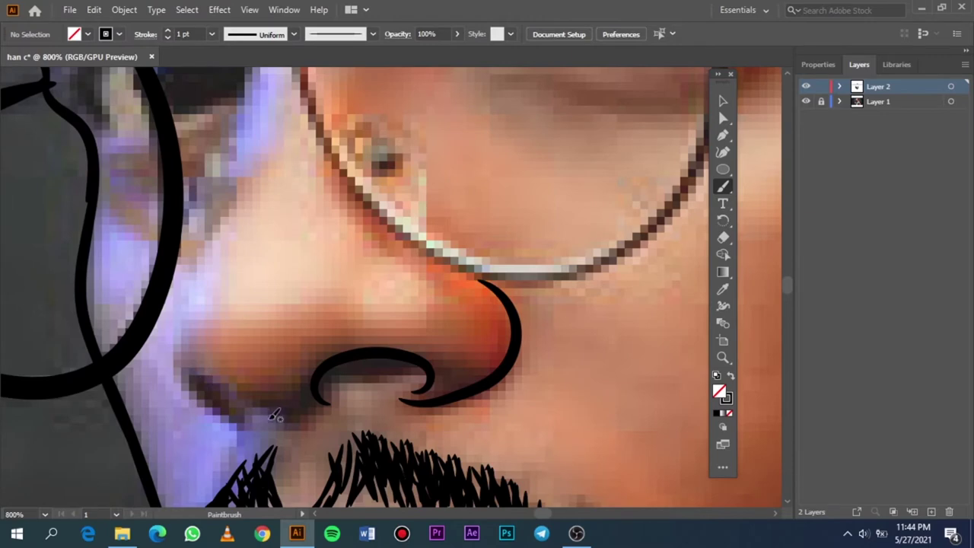
{"action": "scroll", "coordinate": [312, 408], "scroll_direction": "down", "scroll_amount": 2}
{"action": "scroll", "coordinate": [312, 408], "scroll_direction": "up", "scroll_amount": 1}
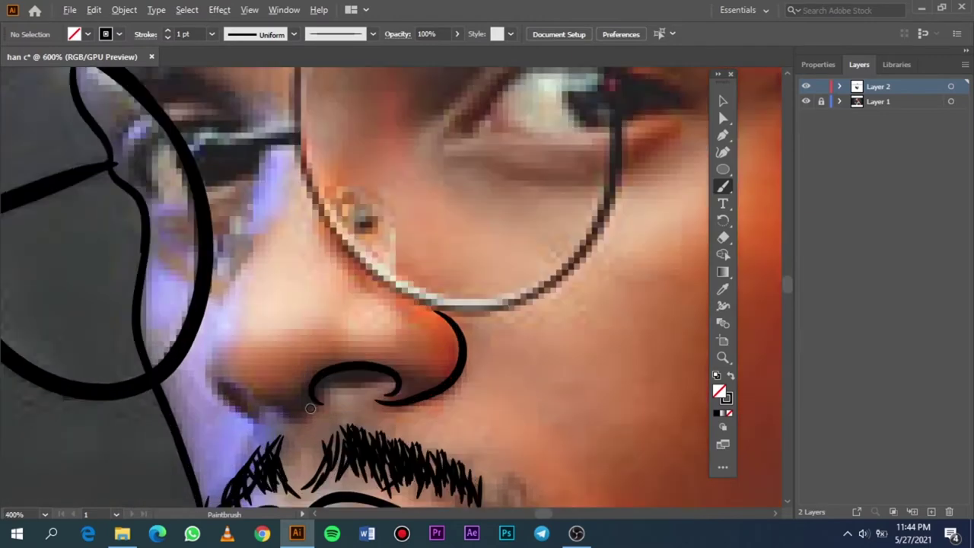
{"action": "left_click_drag", "start_coordinate": [317, 403], "coordinate": [226, 380]}
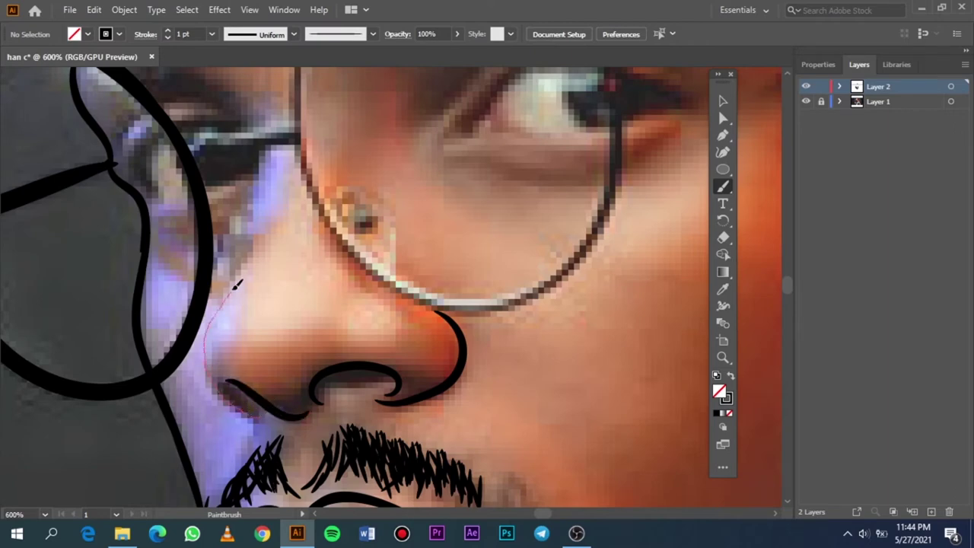
Trace the left edge of the nose with a black brush stroke.
{"action": "left_click_drag", "start_coordinate": [245, 262], "coordinate": [242, 266]}
{"action": "scroll", "coordinate": [307, 240], "scroll_direction": "down", "scroll_amount": 1}
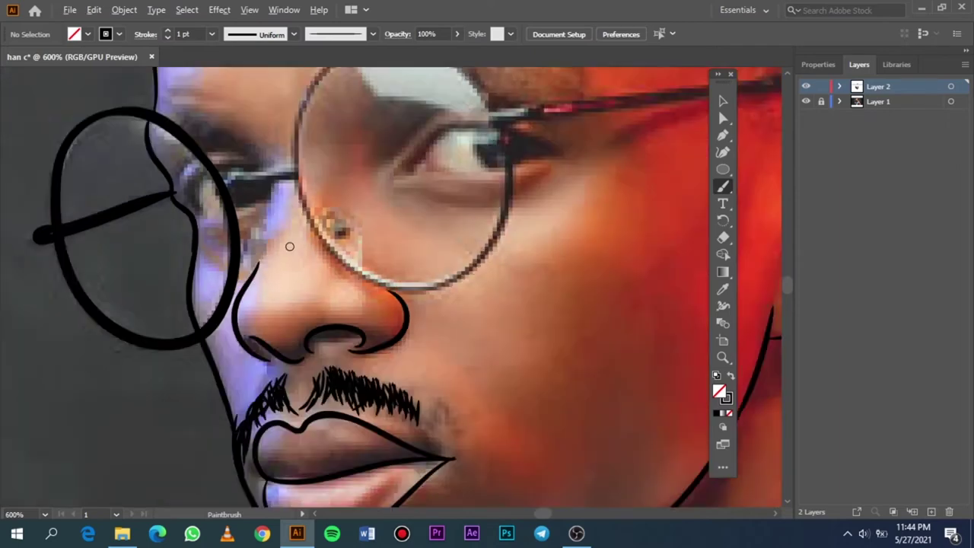
{"action": "scroll", "coordinate": [290, 247], "scroll_direction": "down", "scroll_amount": 2}
{"action": "scroll", "coordinate": [289, 254], "scroll_direction": "up", "scroll_amount": 2}
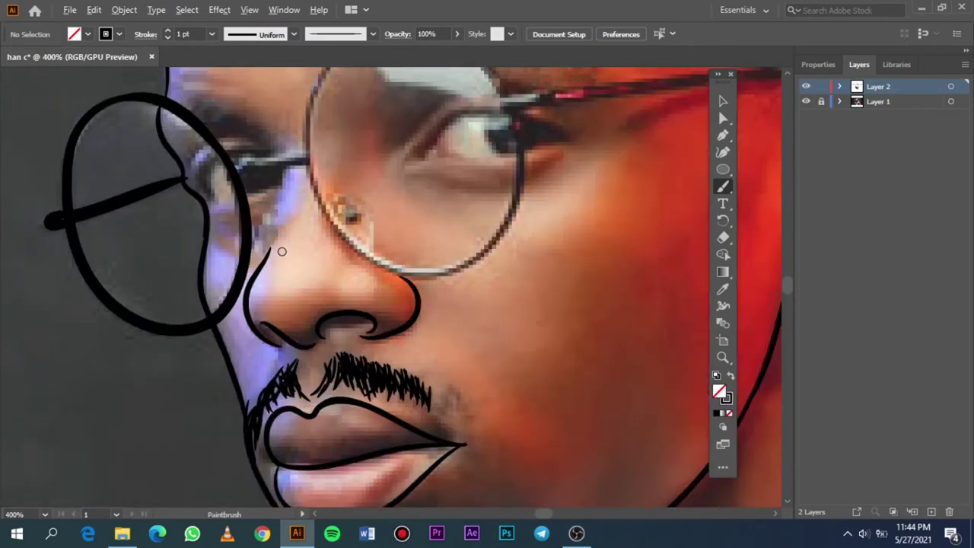
{"action": "scroll", "coordinate": [282, 251], "scroll_direction": "up", "scroll_amount": 1}
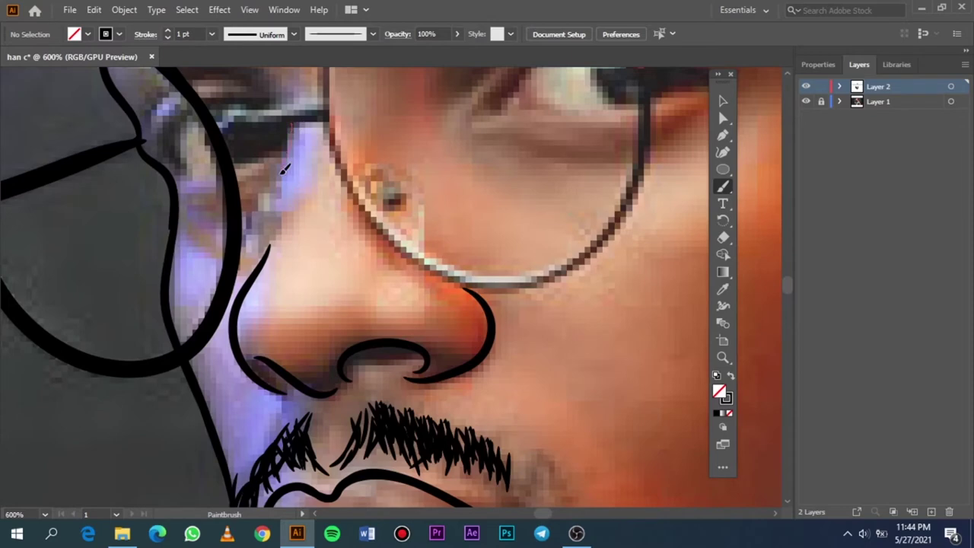
{"action": "scroll", "coordinate": [333, 203], "scroll_direction": "down", "scroll_amount": 3}
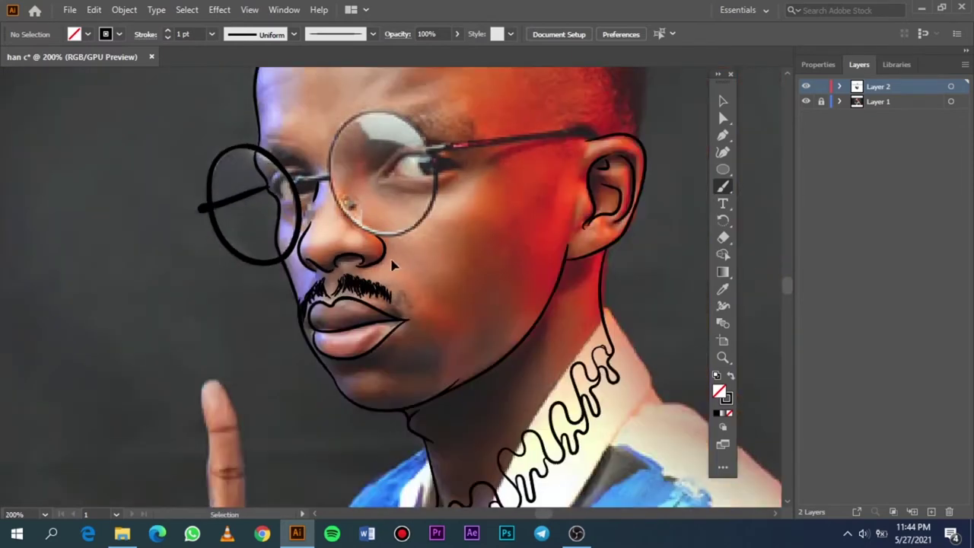
{"action": "scroll", "coordinate": [341, 264], "scroll_direction": "right", "scroll_amount": 1}
{"action": "scroll", "coordinate": [340, 264], "scroll_direction": "up", "scroll_amount": 3}
{"action": "scroll", "coordinate": [190, 236], "scroll_direction": "up", "scroll_amount": 2}
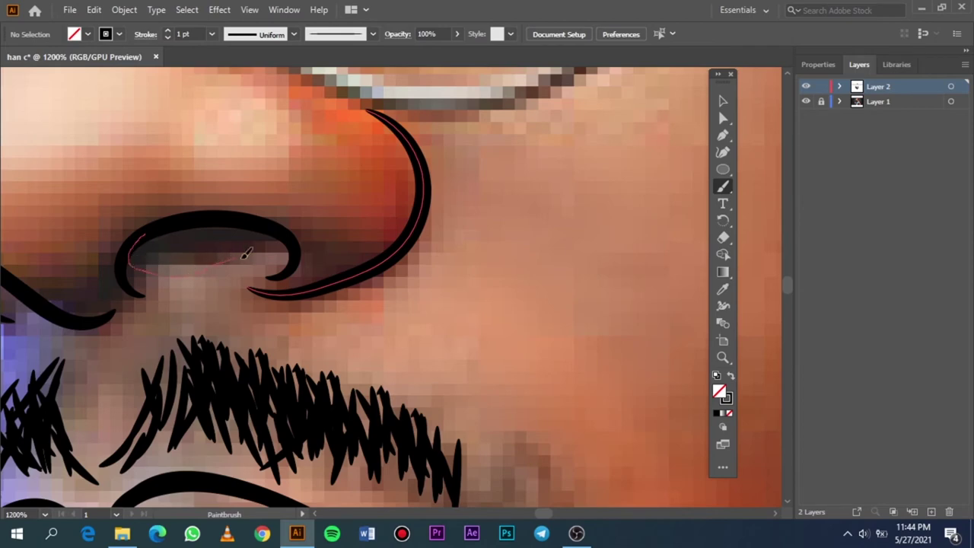
Finish the brush curve inside the nostril.
{"action": "left_click_drag", "start_coordinate": [293, 253], "coordinate": [297, 251]}
{"action": "scroll", "coordinate": [114, 301], "scroll_direction": "left", "scroll_amount": 2}
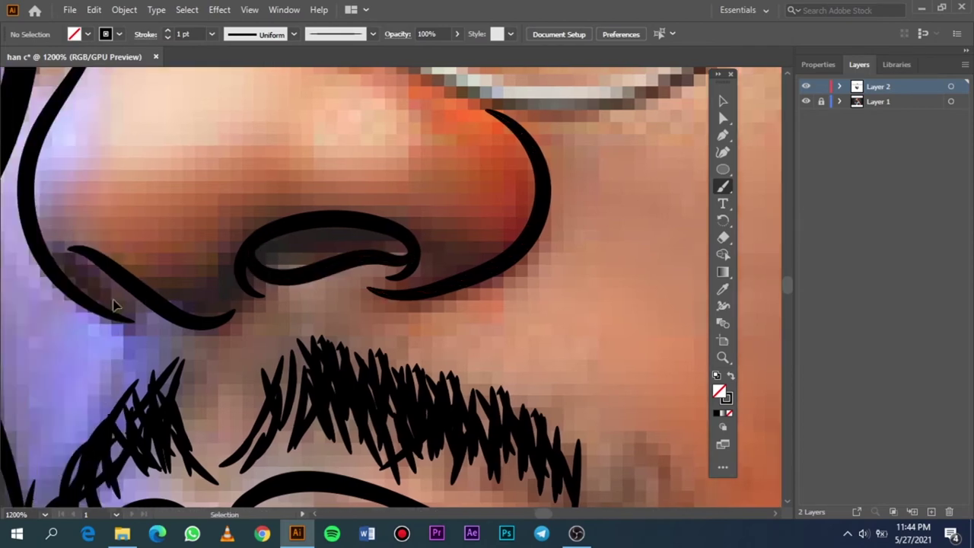
{"action": "scroll", "coordinate": [114, 297], "scroll_direction": "left", "scroll_amount": 1}
{"action": "scroll", "coordinate": [194, 254], "scroll_direction": "left", "scroll_amount": 2}
Trace the curved stroke under the left nostril.
{"action": "left_click_drag", "start_coordinate": [182, 248], "coordinate": [188, 274]}
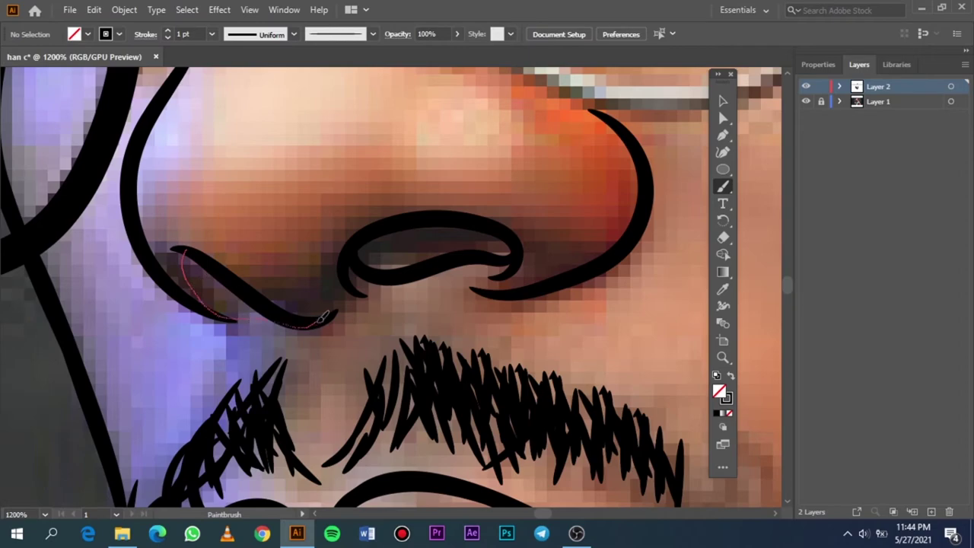
{"action": "left_click_drag", "start_coordinate": [323, 316], "coordinate": [325, 313]}
{"action": "scroll", "coordinate": [308, 308], "scroll_direction": "down", "scroll_amount": 2}
{"action": "scroll", "coordinate": [386, 249], "scroll_direction": "down", "scroll_amount": 3}
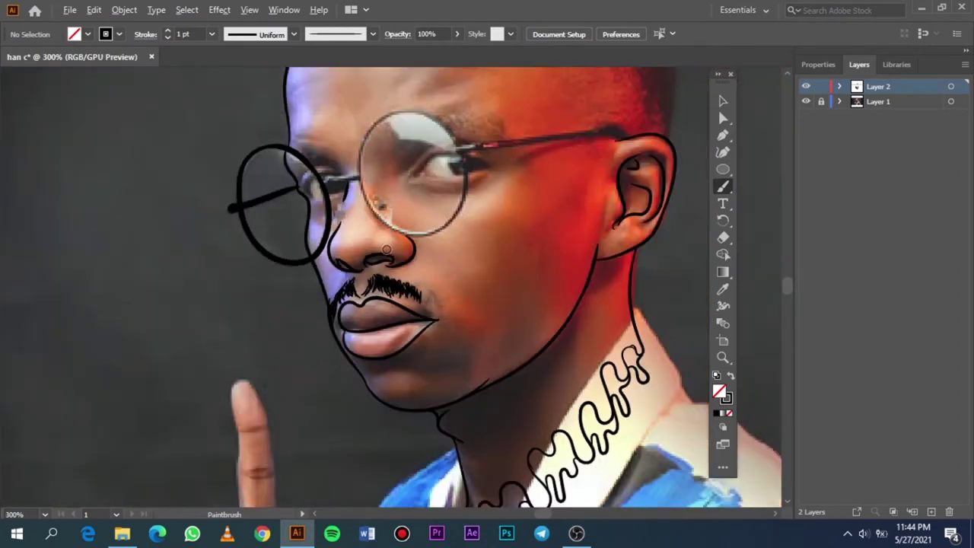
{"action": "scroll", "coordinate": [365, 281], "scroll_direction": "up", "scroll_amount": 1}
{"action": "scroll", "coordinate": [358, 297], "scroll_direction": "up", "scroll_amount": 2}
{"action": "scroll", "coordinate": [344, 313], "scroll_direction": "up", "scroll_amount": 3}
{"action": "scroll", "coordinate": [343, 314], "scroll_direction": "down", "scroll_amount": 1}
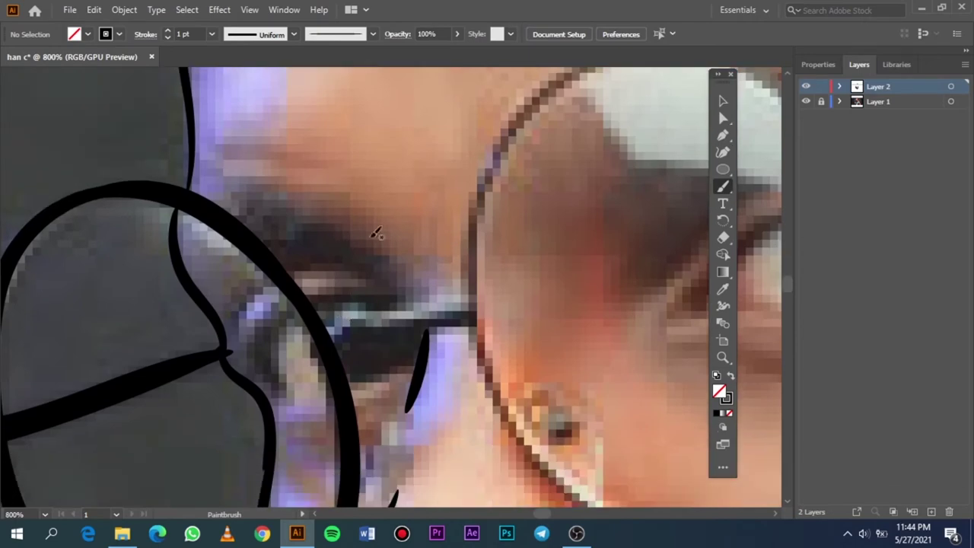
{"action": "scroll", "coordinate": [350, 259], "scroll_direction": "down", "scroll_amount": 3}
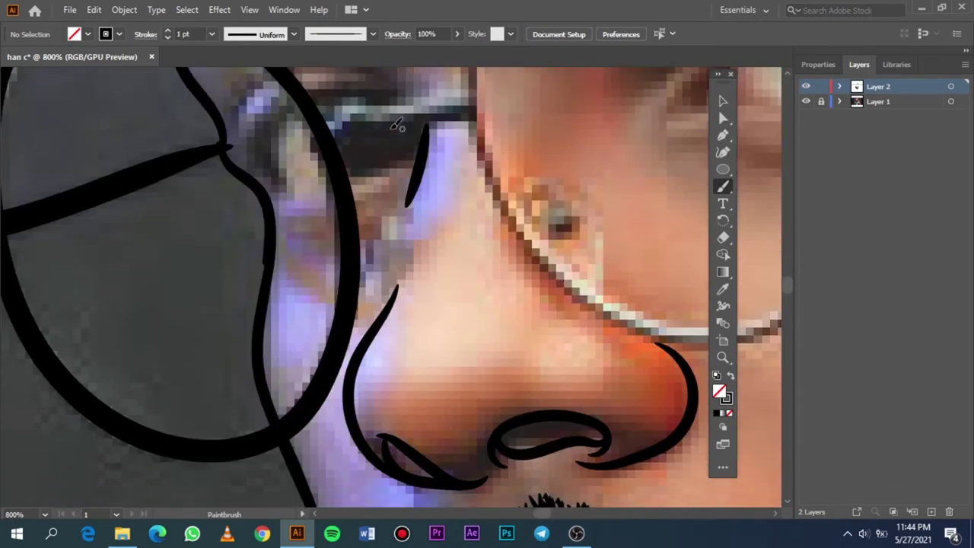
Set the brush stroke weight to 0.75 pt.
{"action": "left_click", "coordinate": [212, 34]}
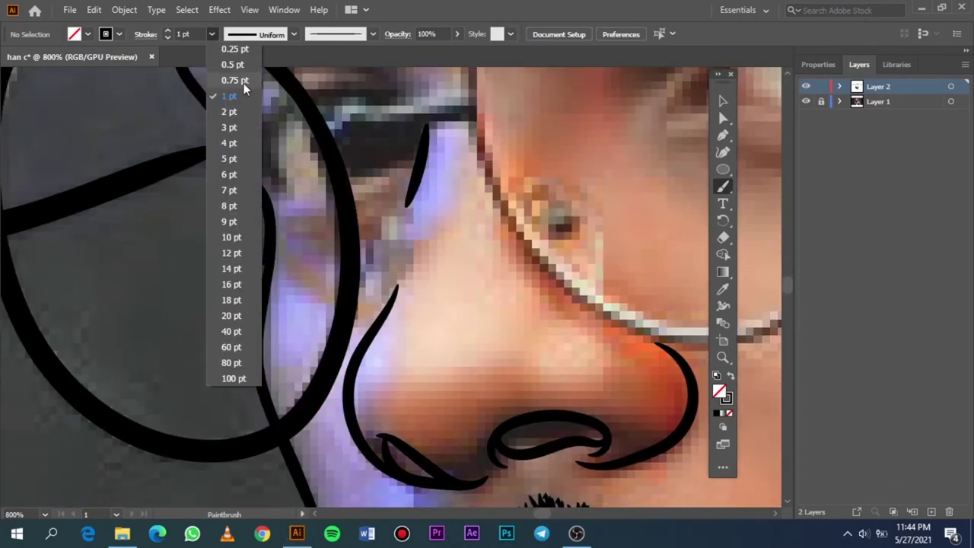
{"action": "left_click", "coordinate": [244, 82]}
{"action": "scroll", "coordinate": [530, 207], "scroll_direction": "down", "scroll_amount": 3}
{"action": "scroll", "coordinate": [529, 207], "scroll_direction": "up", "scroll_amount": 1}
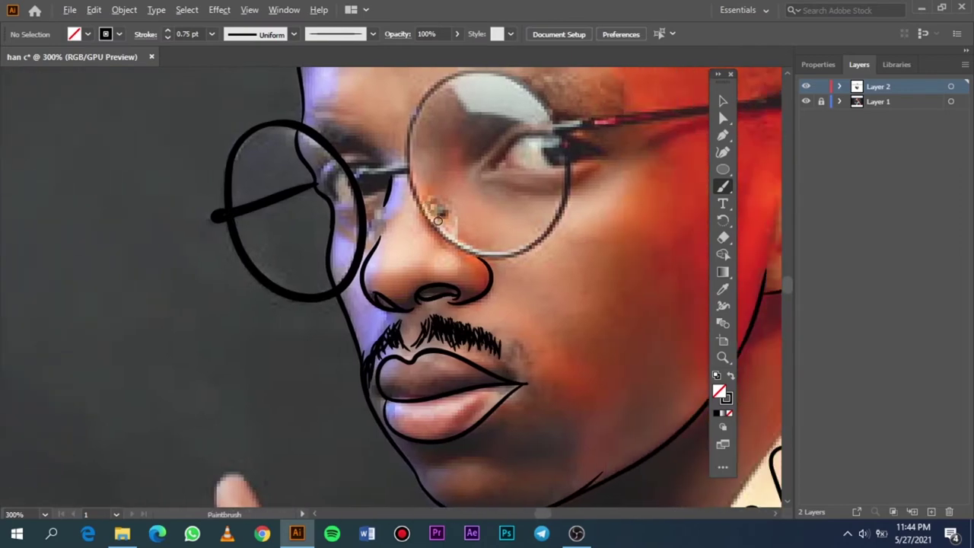
{"action": "scroll", "coordinate": [464, 204], "scroll_direction": "up", "scroll_amount": 1}
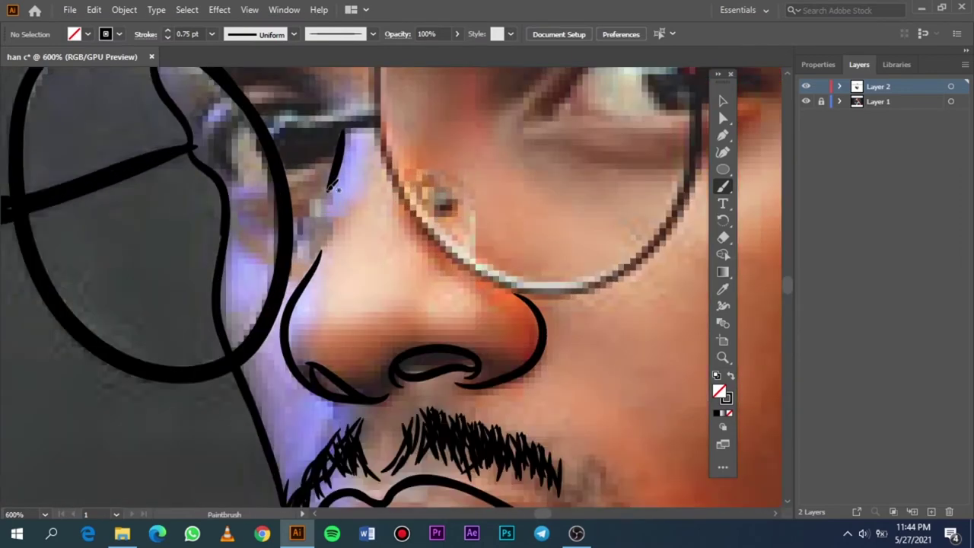
Draw a line from the glasses toward the nose and outline the nose pad beside the left lens.
{"action": "mouse_move", "coordinate": [328, 190]}
{"action": "left_mouse_down"}
{"action": "mouse_move", "coordinate": [306, 222]}
{"action": "mouse_move", "coordinate": [313, 251]}
{"action": "left_mouse_up"}
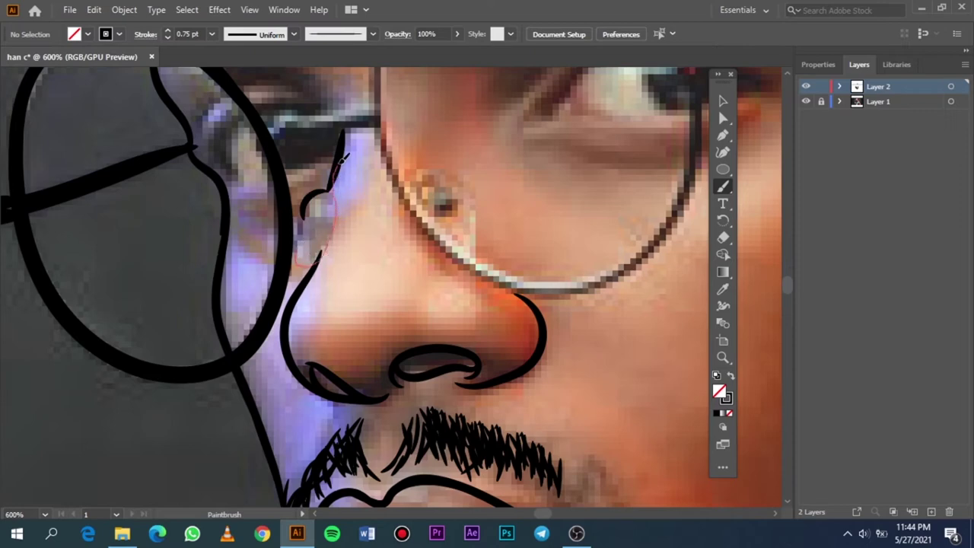
{"action": "left_click_drag", "start_coordinate": [343, 157], "coordinate": [342, 152]}
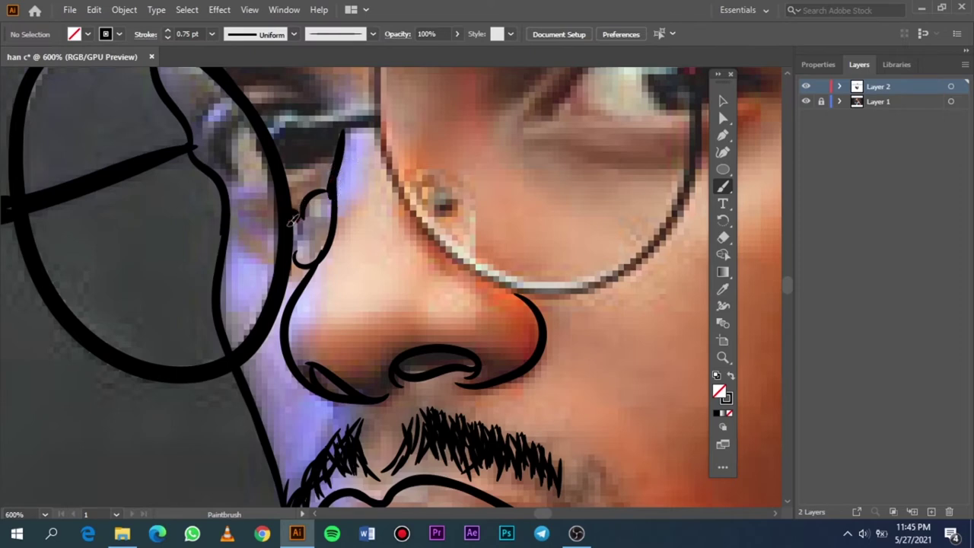
{"action": "left_click_drag", "start_coordinate": [294, 255], "coordinate": [305, 219]}
{"action": "scroll", "coordinate": [304, 217], "scroll_direction": "up", "scroll_amount": 4}
{"action": "left_click_drag", "start_coordinate": [335, 165], "coordinate": [372, 151]}
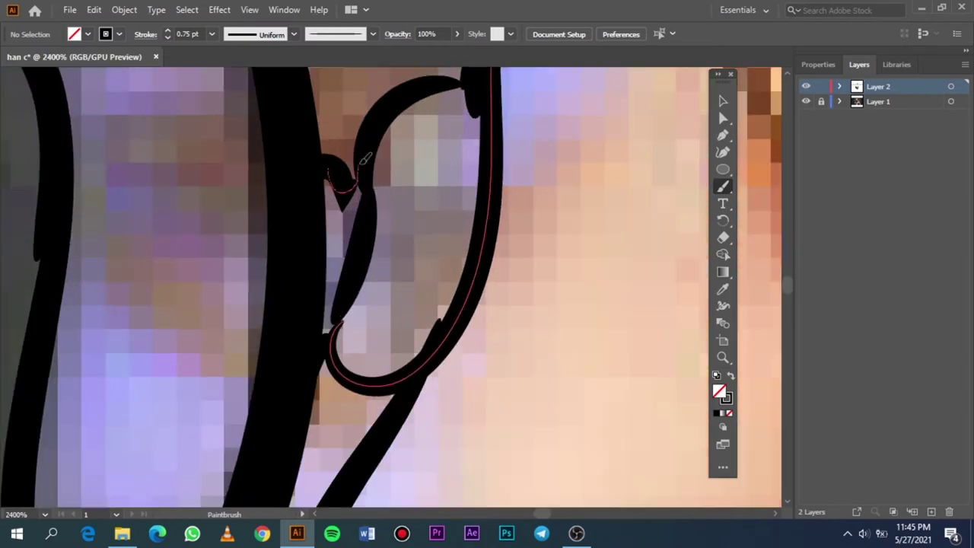
{"action": "scroll", "coordinate": [369, 142], "scroll_direction": "down", "scroll_amount": 4}
{"action": "scroll", "coordinate": [367, 147], "scroll_direction": "up", "scroll_amount": 1}
{"action": "scroll", "coordinate": [367, 148], "scroll_direction": "up", "scroll_amount": 6}
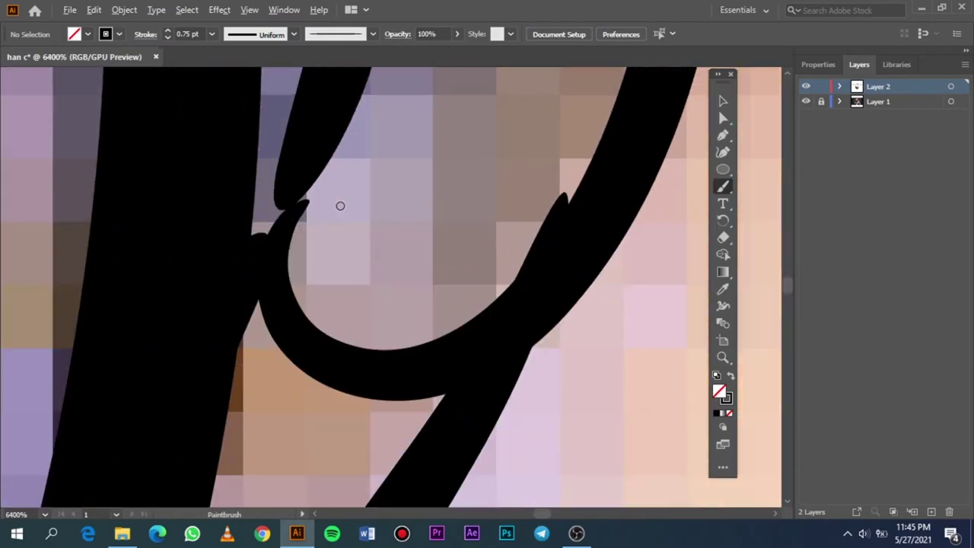
Refine the left nose pad outline and join the glasses frame line to it.
{"action": "left_click_drag", "start_coordinate": [317, 160], "coordinate": [261, 236]}
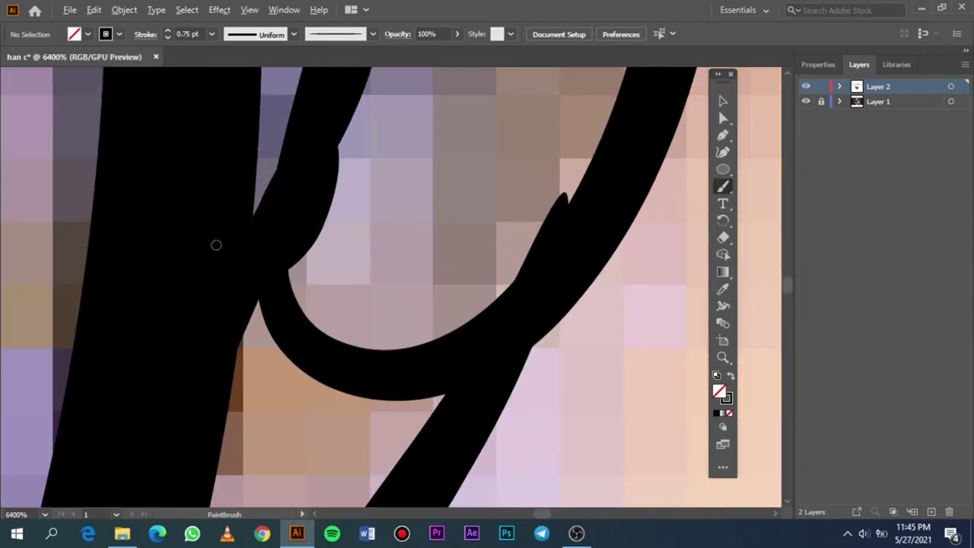
{"action": "scroll", "coordinate": [215, 243], "scroll_direction": "down", "scroll_amount": 3}
{"action": "scroll", "coordinate": [315, 216], "scroll_direction": "down", "scroll_amount": 2}
{"action": "scroll", "coordinate": [316, 210], "scroll_direction": "up", "scroll_amount": 2}
{"action": "scroll", "coordinate": [252, 193], "scroll_direction": "up", "scroll_amount": 2}
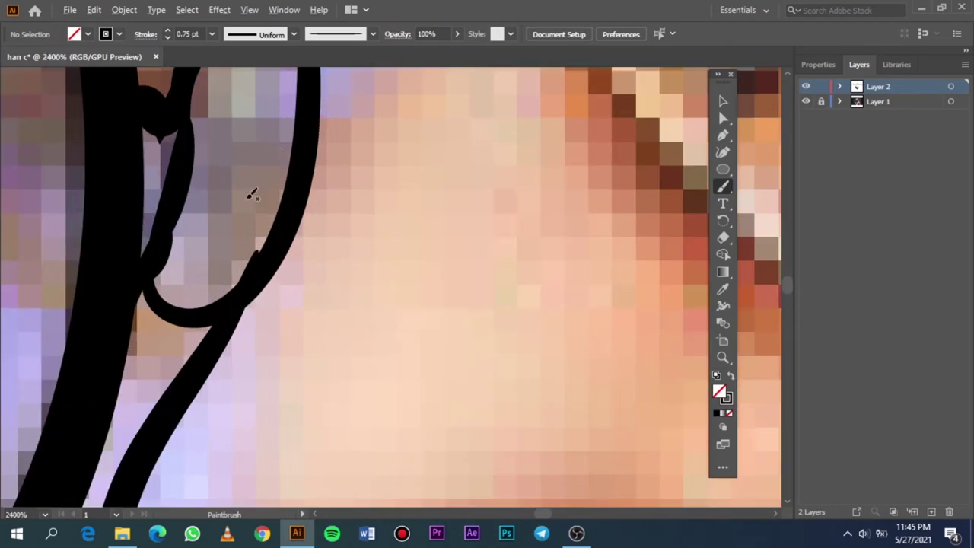
{"action": "scroll", "coordinate": [254, 147], "scroll_direction": "up", "scroll_amount": 1}
{"action": "scroll", "coordinate": [263, 193], "scroll_direction": "up", "scroll_amount": 1}
{"action": "scroll", "coordinate": [262, 192], "scroll_direction": "up", "scroll_amount": 1}
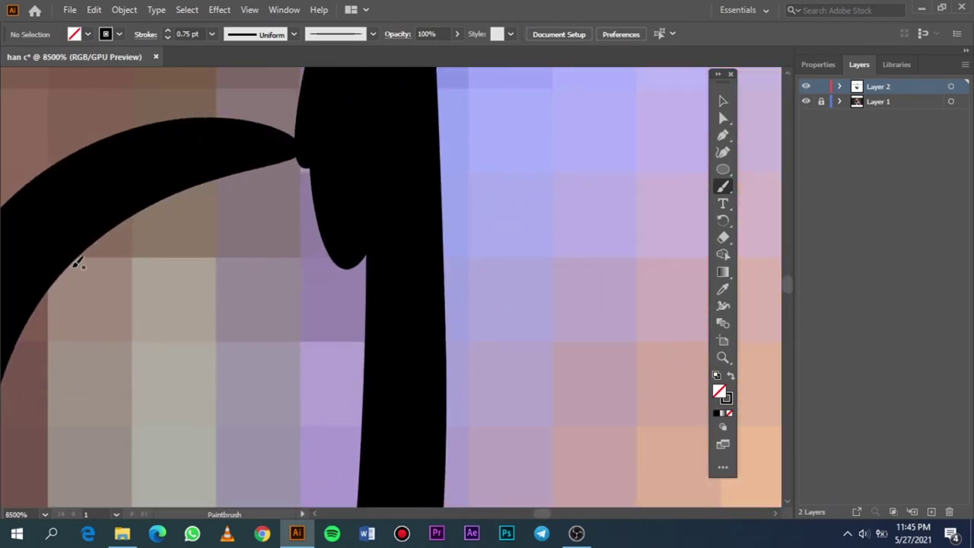
{"action": "scroll", "coordinate": [76, 261], "scroll_direction": "down", "scroll_amount": 2}
{"action": "mouse_move", "coordinate": [33, 312]}
{"action": "left_mouse_down"}
{"action": "mouse_move", "coordinate": [95, 227]}
{"action": "mouse_move", "coordinate": [185, 216]}
{"action": "left_mouse_up"}
{"action": "scroll", "coordinate": [185, 216], "scroll_direction": "down", "scroll_amount": 5}
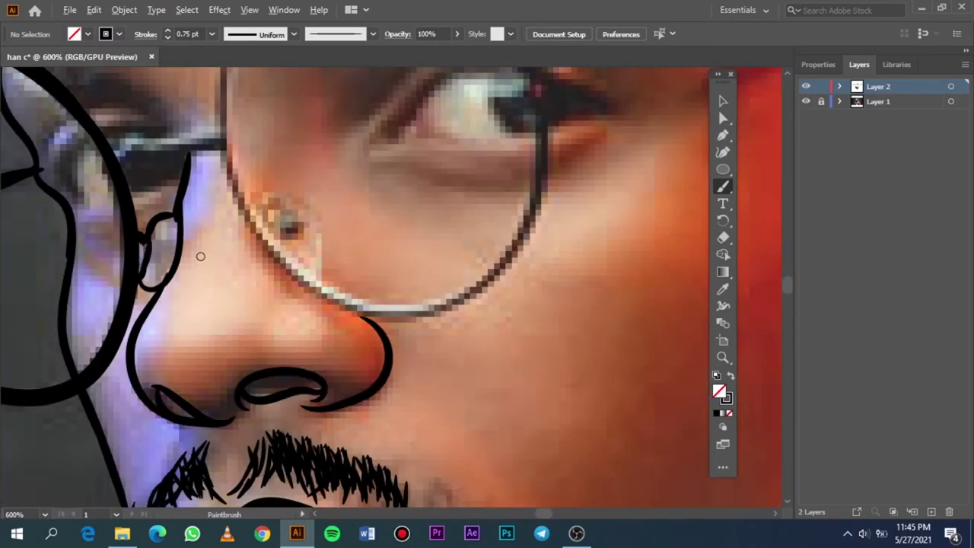
{"action": "scroll", "coordinate": [321, 280], "scroll_direction": "up", "scroll_amount": 1}
{"action": "scroll", "coordinate": [339, 363], "scroll_direction": "up", "scroll_amount": 2}
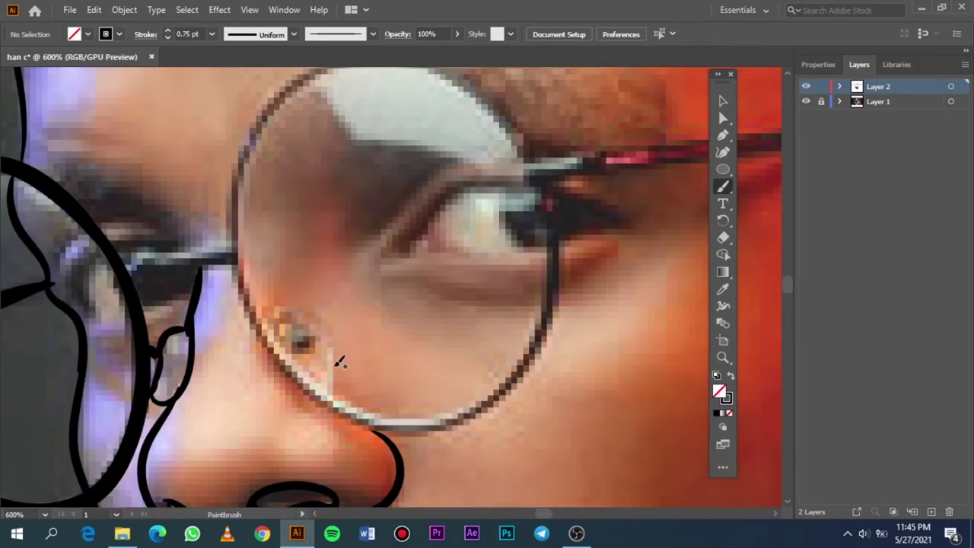
{"action": "scroll", "coordinate": [333, 375], "scroll_direction": "up", "scroll_amount": 1}
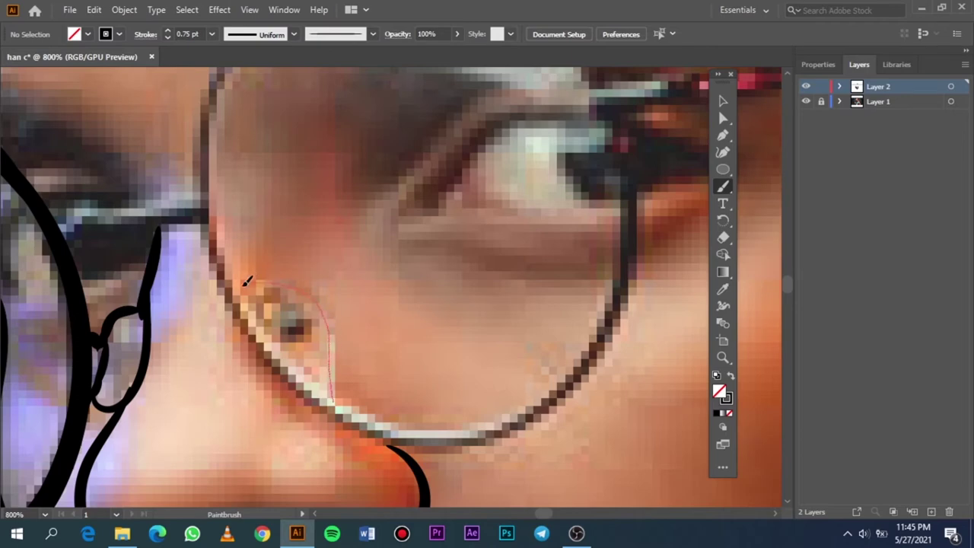
Trace the nose pad inside the right lens with its small oval and circle.
{"action": "left_click_drag", "start_coordinate": [244, 298], "coordinate": [238, 294]}
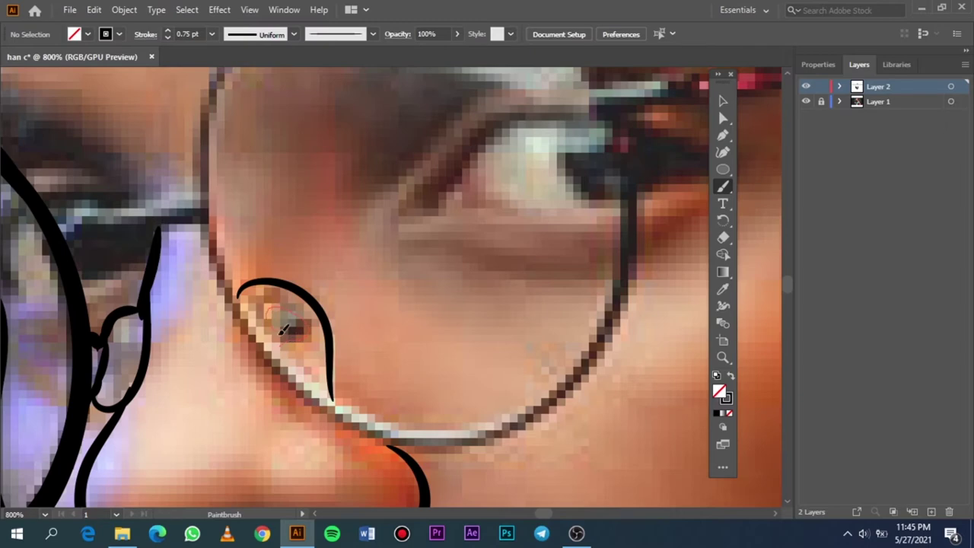
{"action": "left_click_drag", "start_coordinate": [283, 328], "coordinate": [320, 334]}
{"action": "scroll", "coordinate": [318, 336], "scroll_direction": "down", "scroll_amount": 3}
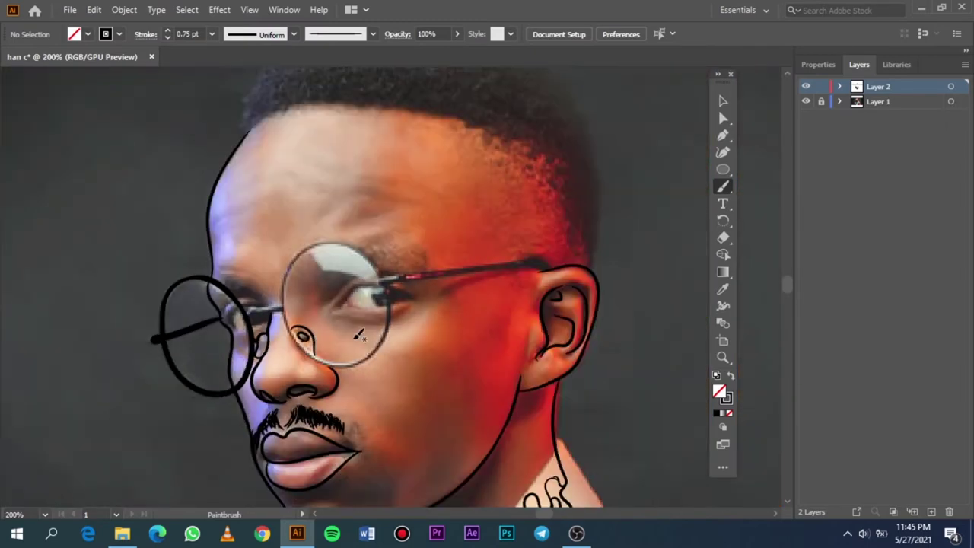
{"action": "scroll", "coordinate": [228, 319], "scroll_direction": "up", "scroll_amount": 2}
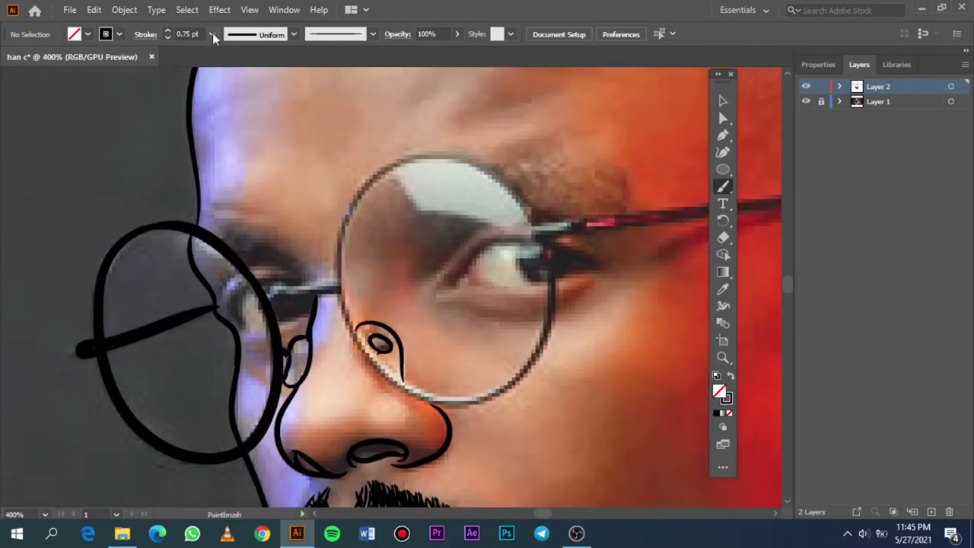
Switch the brush back to 1 pt and trace the glasses bridge between the lenses.
{"action": "left_click", "coordinate": [212, 35]}
{"action": "left_click", "coordinate": [213, 97]}
{"action": "scroll", "coordinate": [271, 299], "scroll_direction": "up", "scroll_amount": 1}
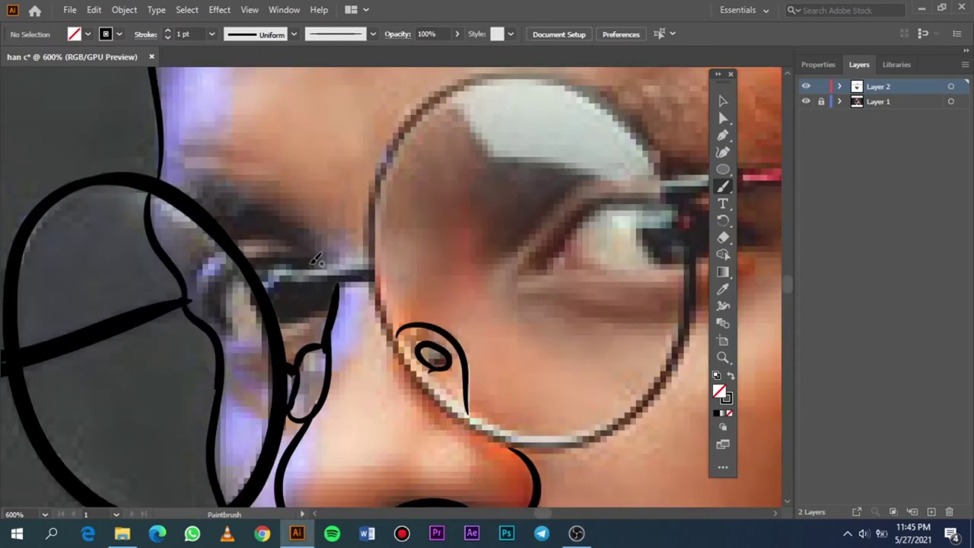
{"action": "left_click_drag", "start_coordinate": [320, 261], "coordinate": [295, 242]}
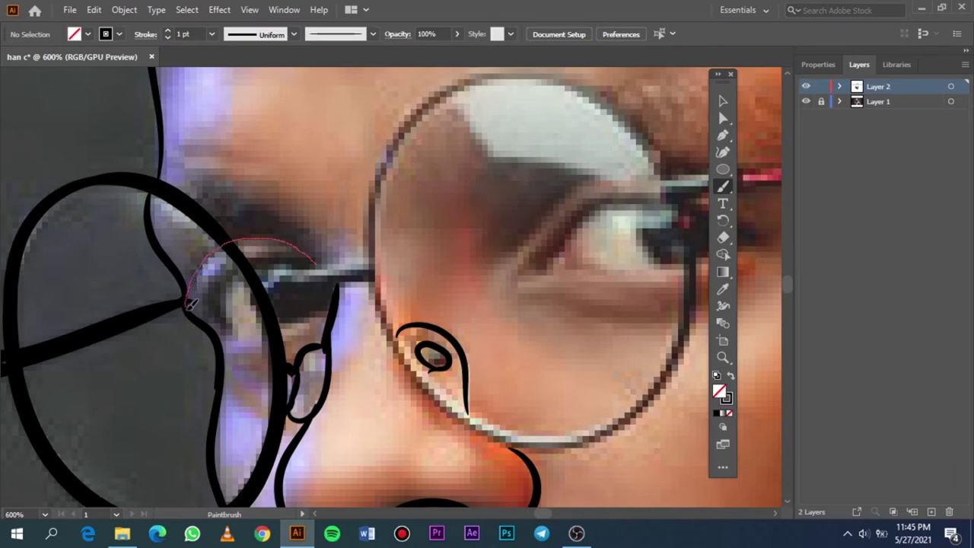
{"action": "left_click_drag", "start_coordinate": [191, 303], "coordinate": [190, 304]}
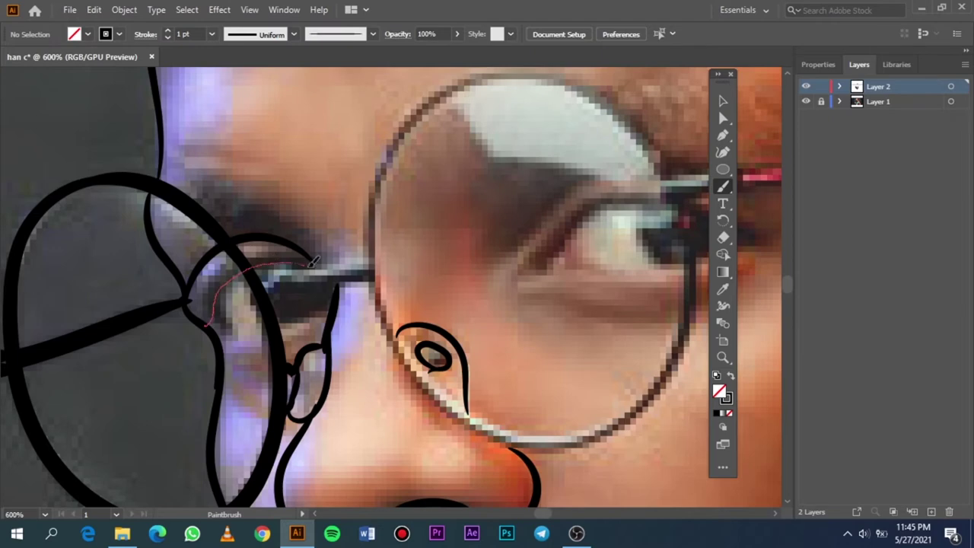
Try the left eyelid stroke twice, undoing both attempts.
{"action": "left_click_drag", "start_coordinate": [323, 264], "coordinate": [324, 264]}
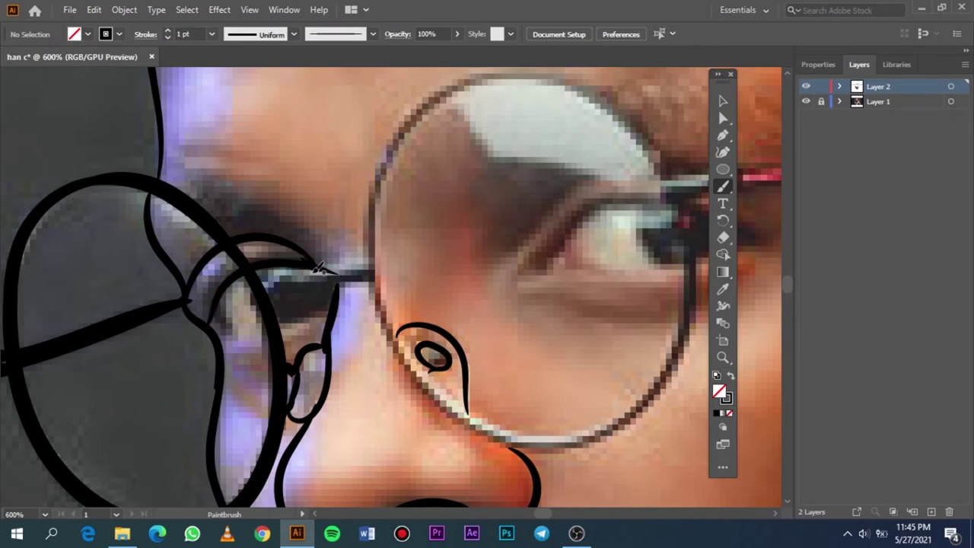
{"action": "key", "text": "ctrl+z"}
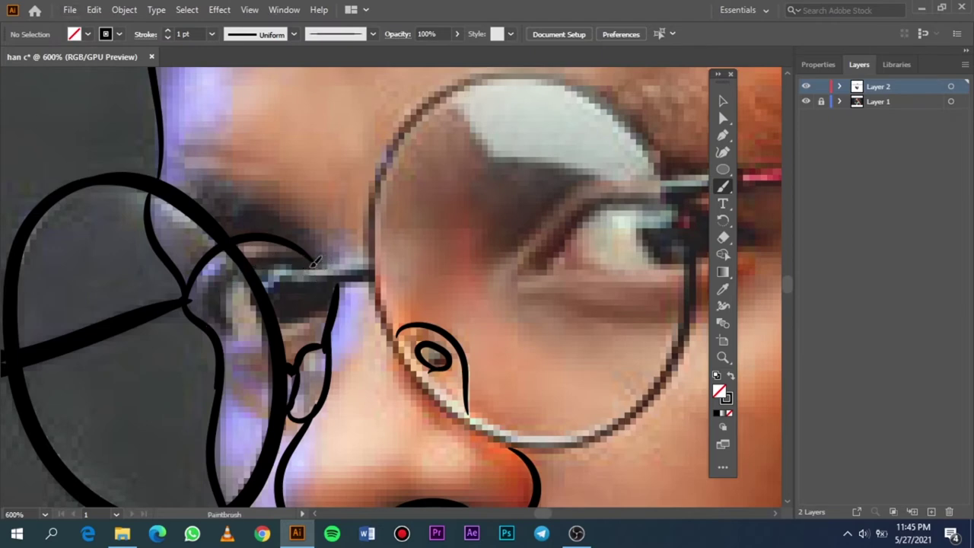
{"action": "left_click_drag", "start_coordinate": [273, 261], "coordinate": [237, 265]}
{"action": "left_click_drag", "start_coordinate": [202, 304], "coordinate": [198, 303]}
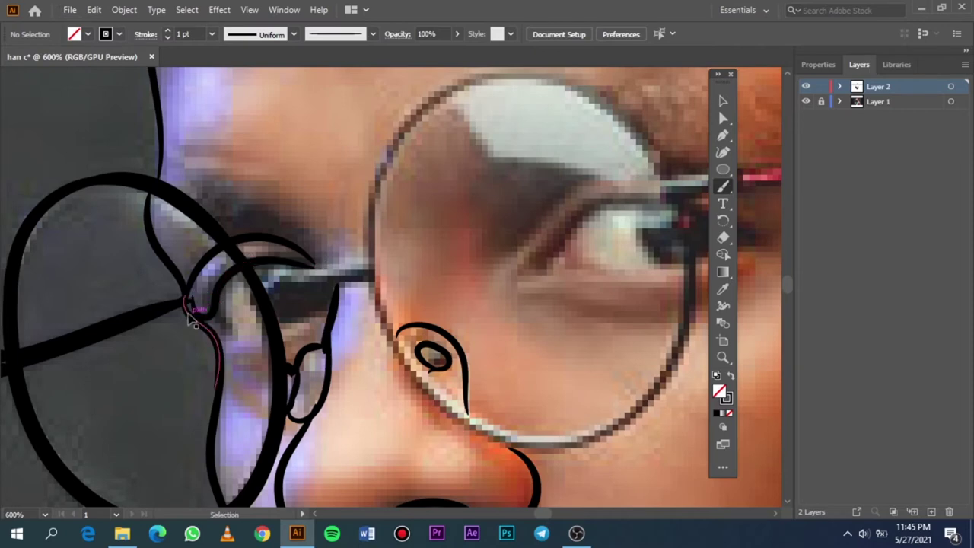
{"action": "key", "text": "ctrl+z"}
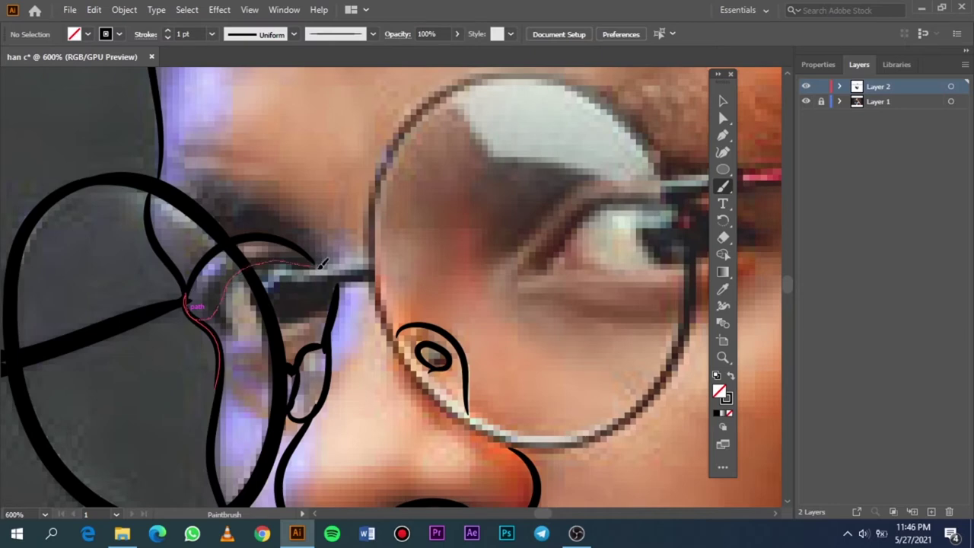
Draw the left eyelid and the lower curve around the left eye.
{"action": "left_click_drag", "start_coordinate": [311, 257], "coordinate": [314, 258]}
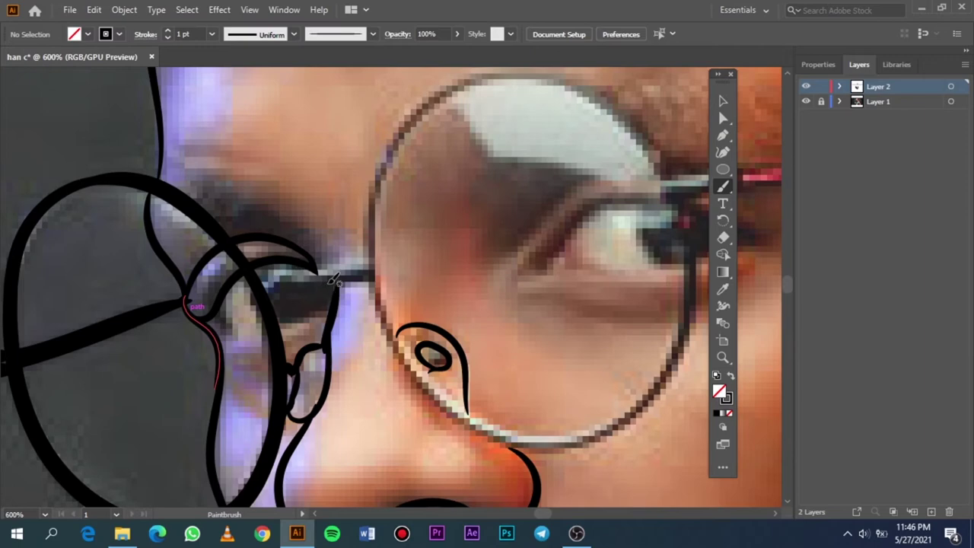
{"action": "mouse_move", "coordinate": [288, 321]}
{"action": "left_mouse_down"}
{"action": "mouse_move", "coordinate": [248, 333]}
{"action": "mouse_move", "coordinate": [215, 312]}
{"action": "left_mouse_up"}
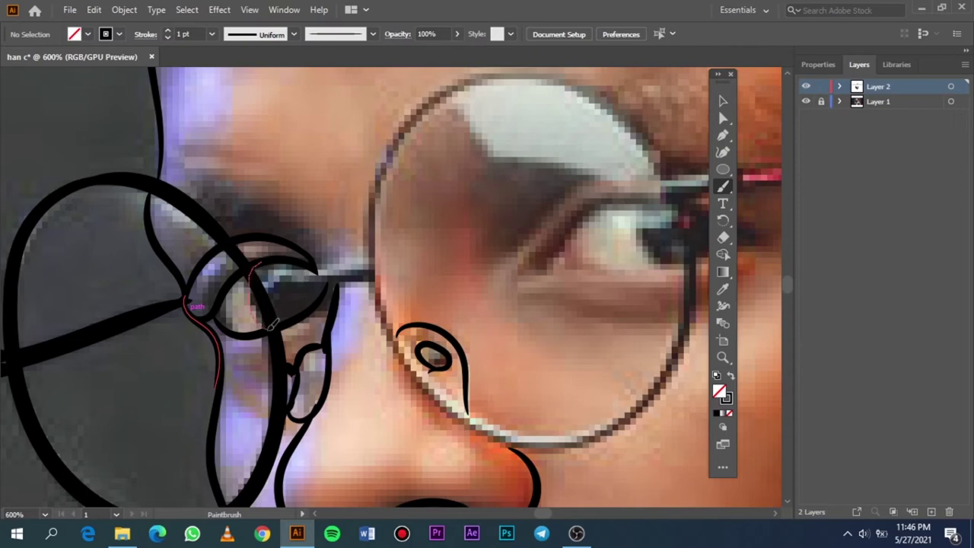
{"action": "left_click_drag", "start_coordinate": [270, 325], "coordinate": [281, 328]}
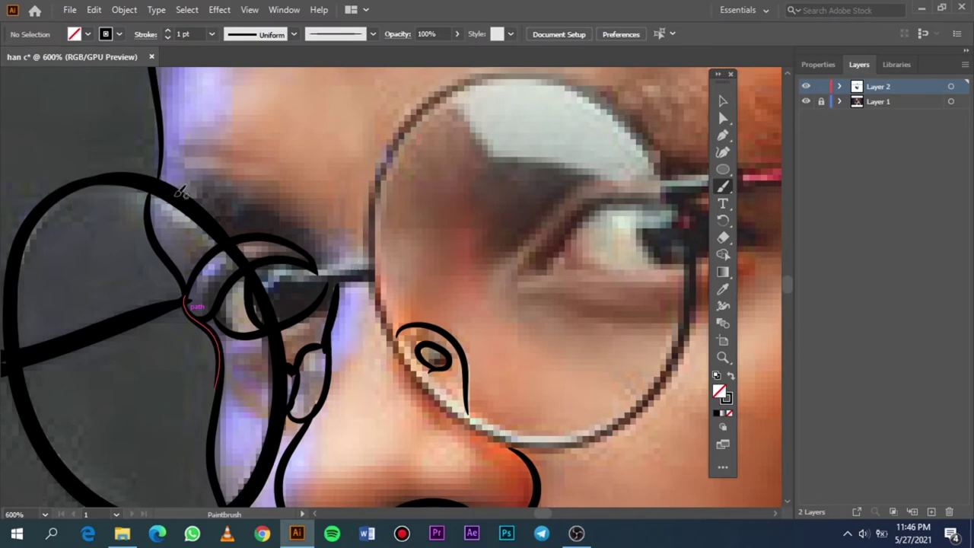
{"action": "key", "text": "ctrl+1"}
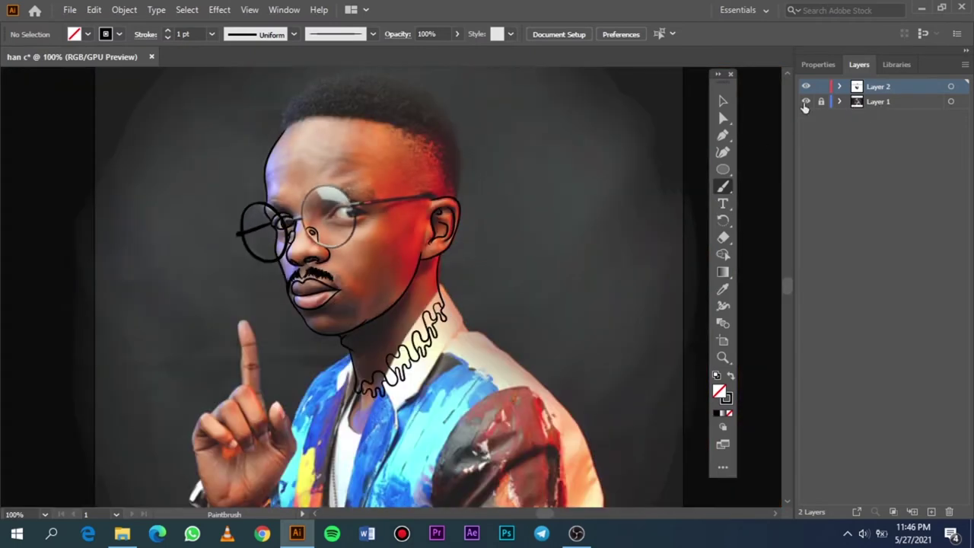
Hide and reshow the photo layer to check the line art, then stroke along the left lens edge.
{"action": "left_click", "coordinate": [805, 102]}
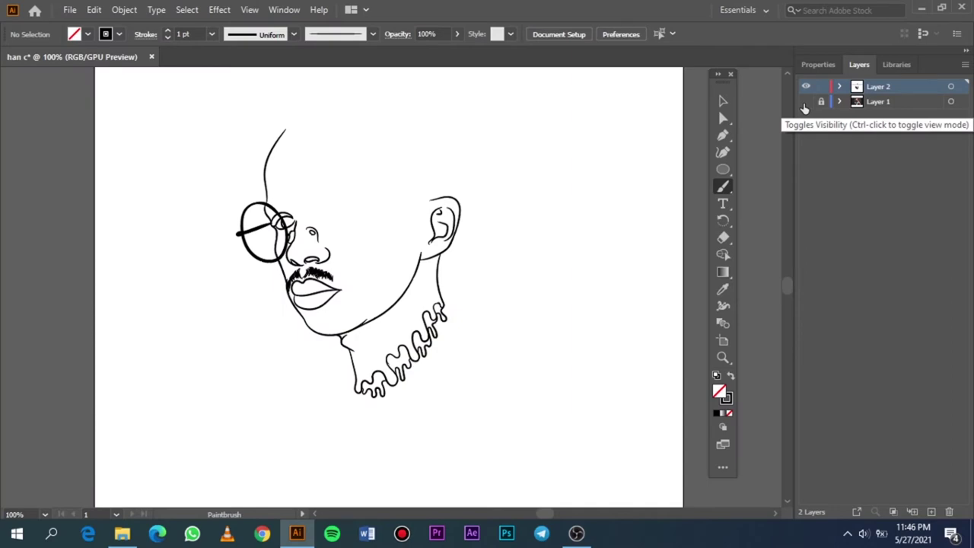
{"action": "left_click", "coordinate": [806, 102]}
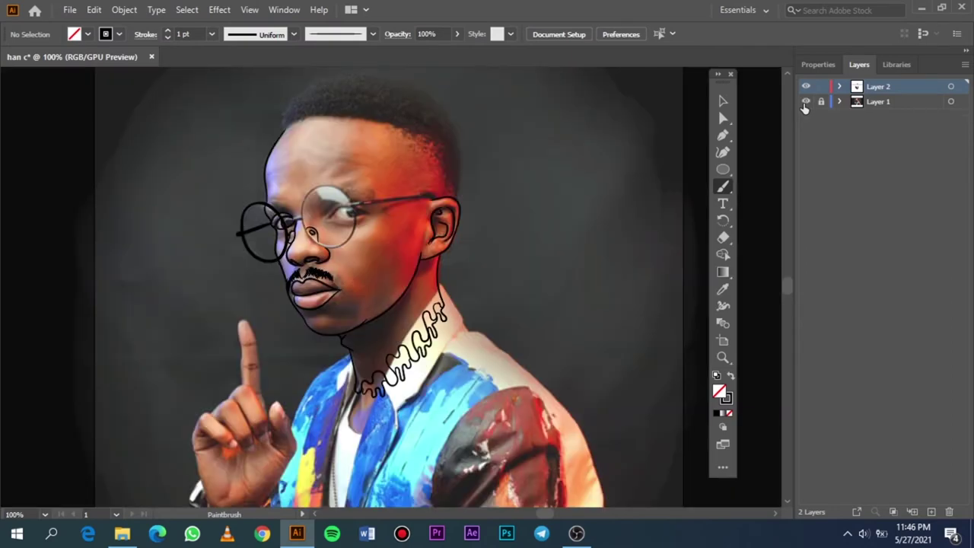
{"action": "left_click", "coordinate": [803, 103]}
{"action": "scroll", "coordinate": [289, 217], "scroll_direction": "up", "scroll_amount": 7}
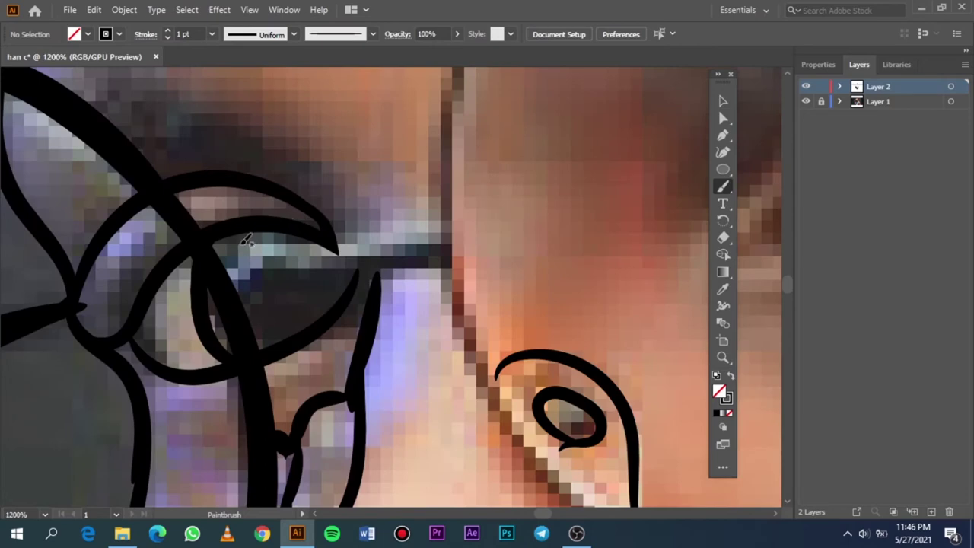
{"action": "left_click_drag", "start_coordinate": [222, 229], "coordinate": [227, 356]}
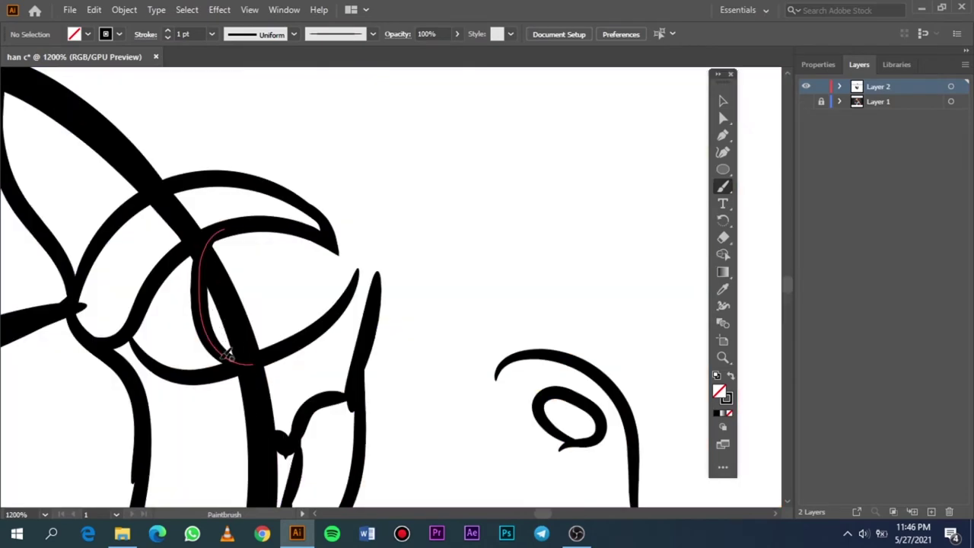
Trace the eye outline inside the left lens.
{"action": "left_click_drag", "start_coordinate": [3, 73], "coordinate": [262, 504]}
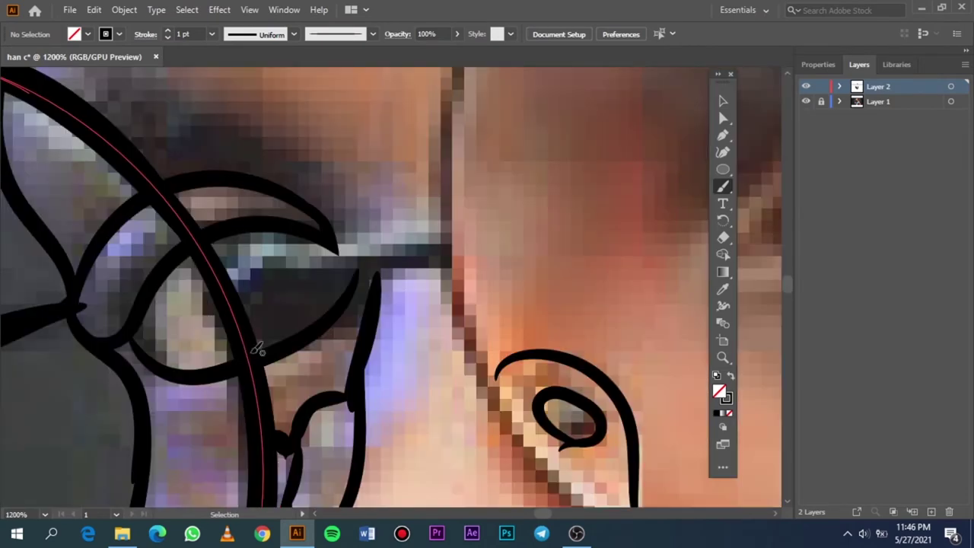
{"action": "mouse_move", "coordinate": [257, 349]}
{"action": "left_mouse_down"}
{"action": "mouse_move", "coordinate": [240, 230]}
{"action": "mouse_move", "coordinate": [257, 217]}
{"action": "left_mouse_up"}
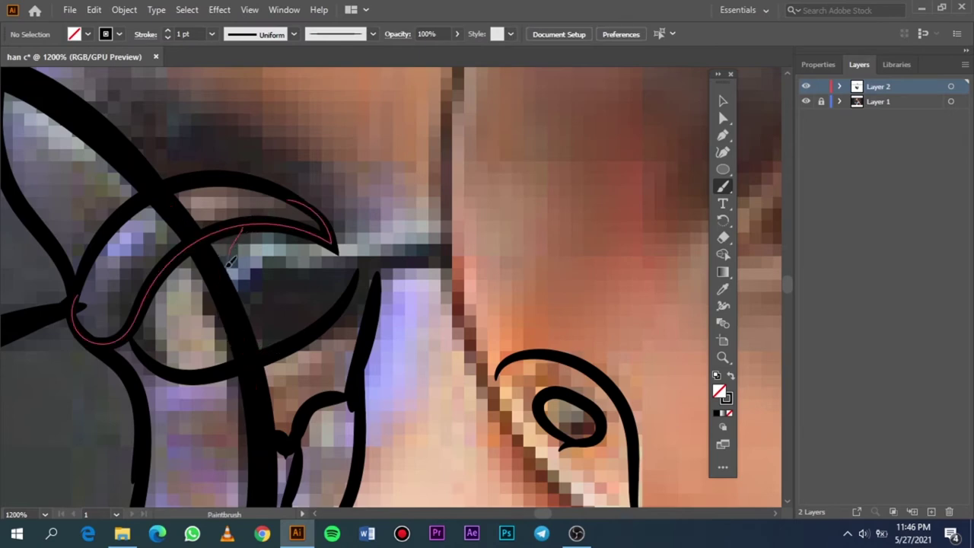
{"action": "mouse_move", "coordinate": [231, 261]}
{"action": "left_mouse_down"}
{"action": "mouse_move", "coordinate": [268, 346]}
{"action": "mouse_move", "coordinate": [290, 342]}
{"action": "left_mouse_up"}
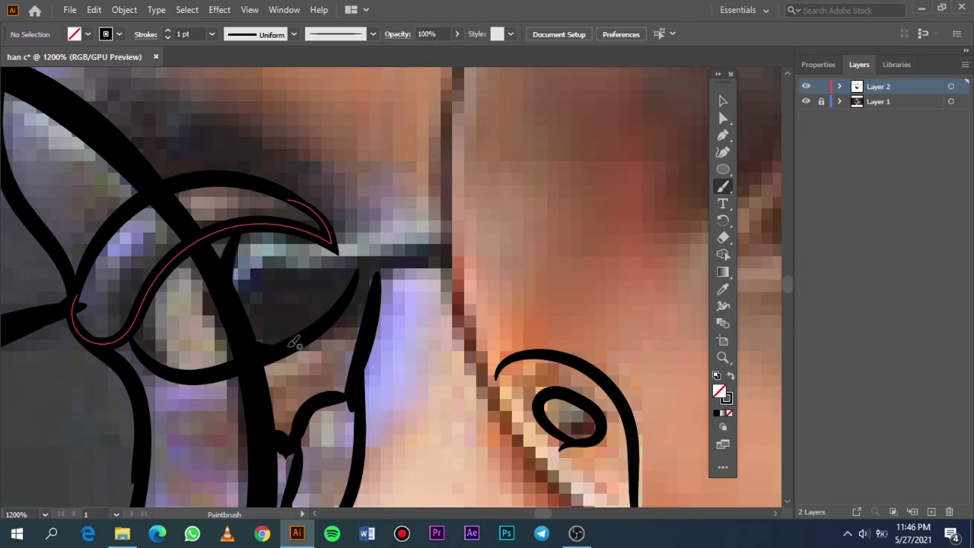
{"action": "scroll", "coordinate": [321, 267], "scroll_direction": "right", "scroll_amount": 2}
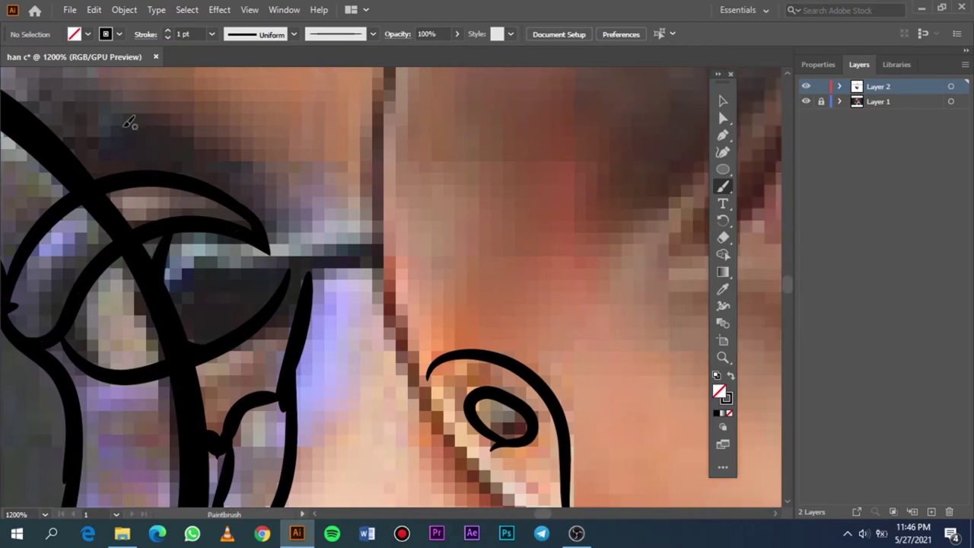
Draw a thick tapered upper eyelid stroke at 2 pt.
{"action": "left_click", "coordinate": [213, 33]}
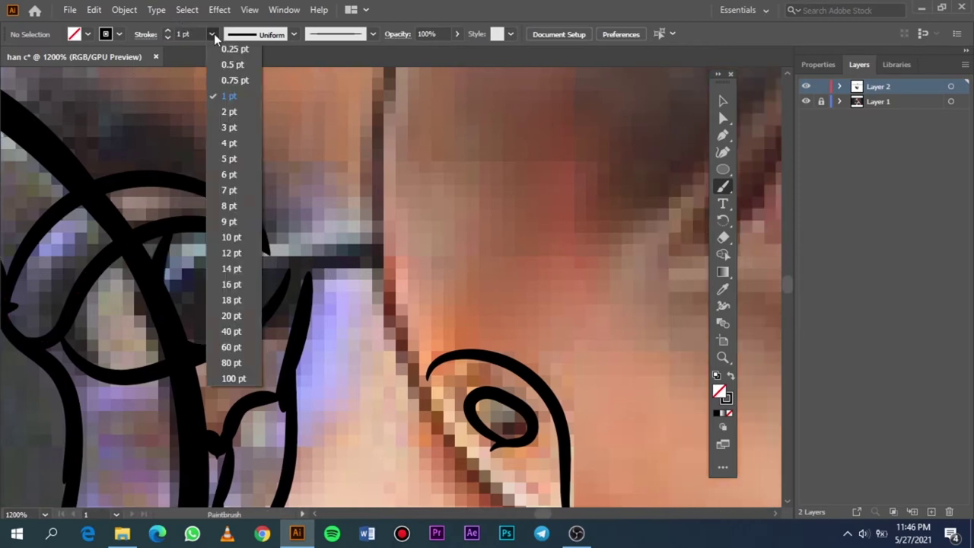
{"action": "left_click", "coordinate": [216, 95]}
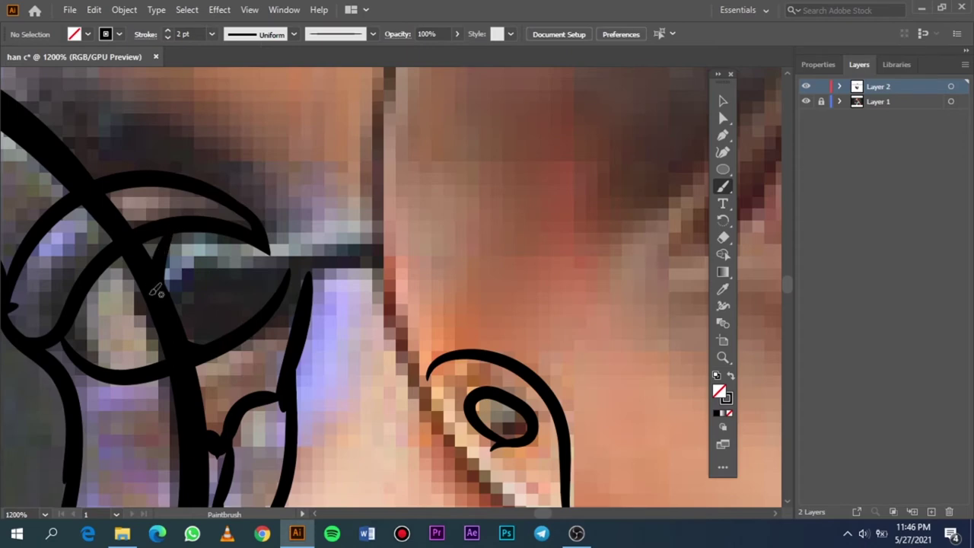
{"action": "left_click_drag", "start_coordinate": [151, 292], "coordinate": [196, 264]}
{"action": "left_click_drag", "start_coordinate": [385, 249], "coordinate": [385, 249]}
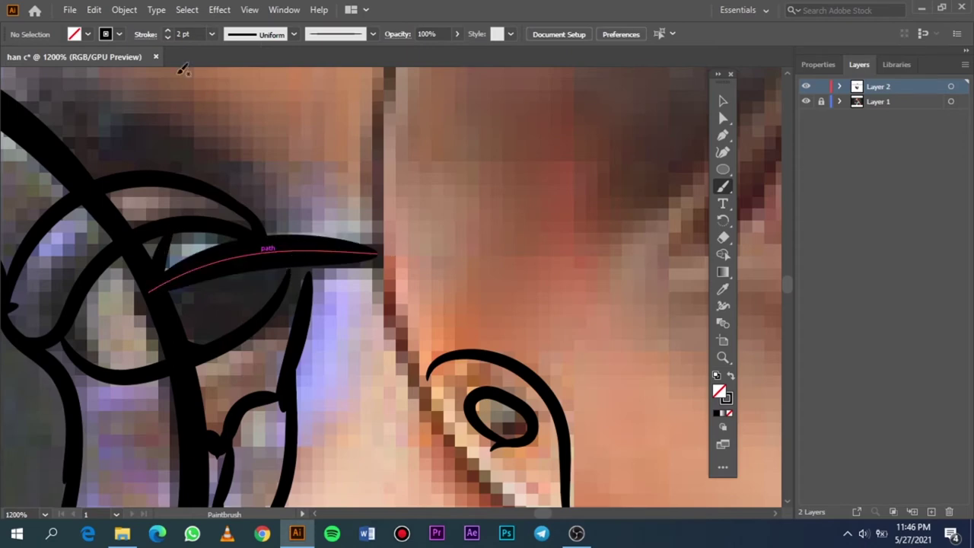
{"action": "scroll", "coordinate": [292, 270], "scroll_direction": "up", "scroll_amount": 5}
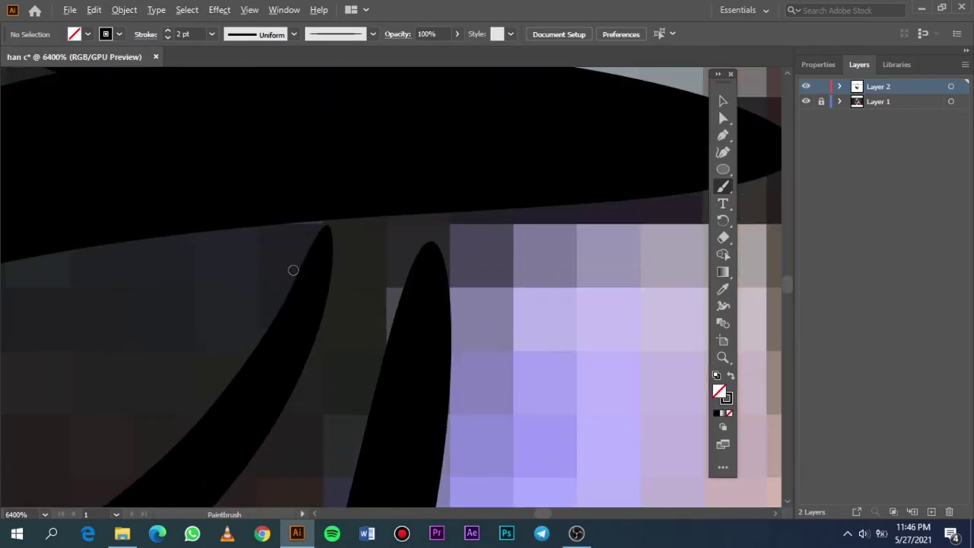
{"action": "scroll", "coordinate": [293, 270], "scroll_direction": "down", "scroll_amount": 4}
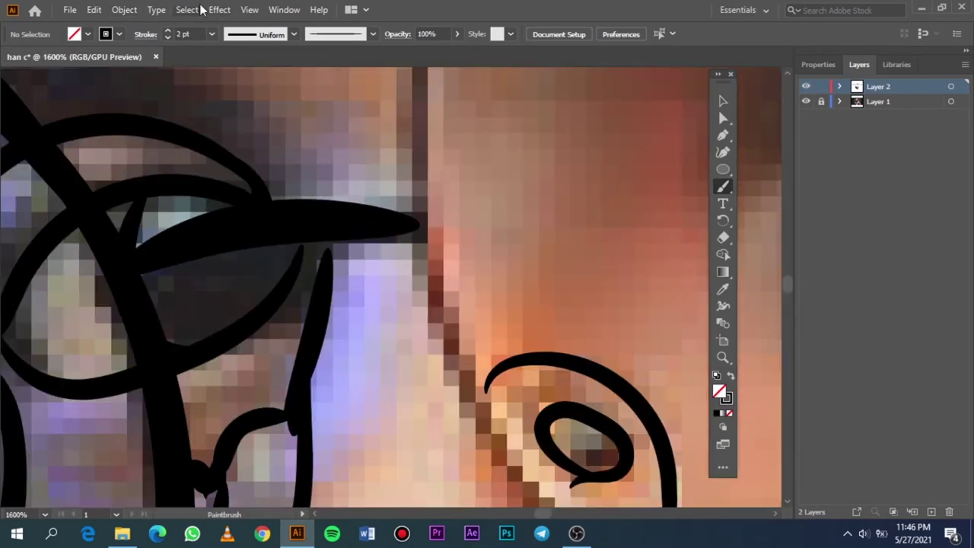
At 1 pt, draw a thin line down from the eyelid curving to the lower-left loop.
{"action": "left_click", "coordinate": [211, 34]}
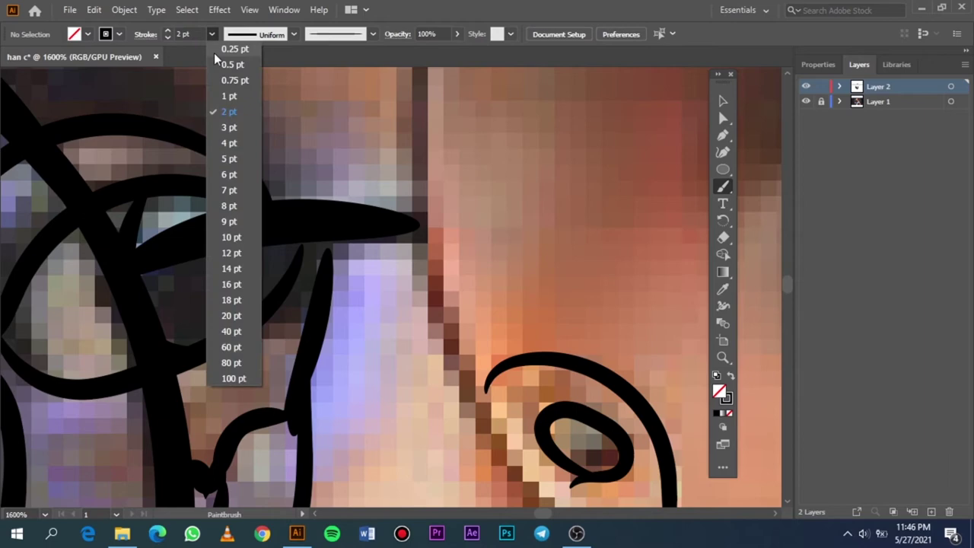
{"action": "left_click", "coordinate": [228, 96]}
{"action": "left_click_drag", "start_coordinate": [300, 219], "coordinate": [295, 257]}
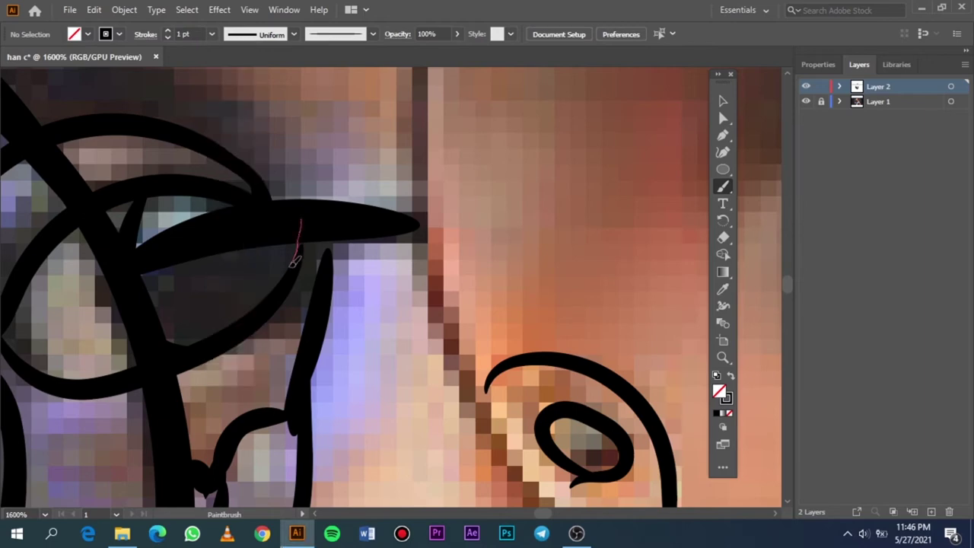
{"action": "left_click_drag", "start_coordinate": [262, 298], "coordinate": [152, 373]}
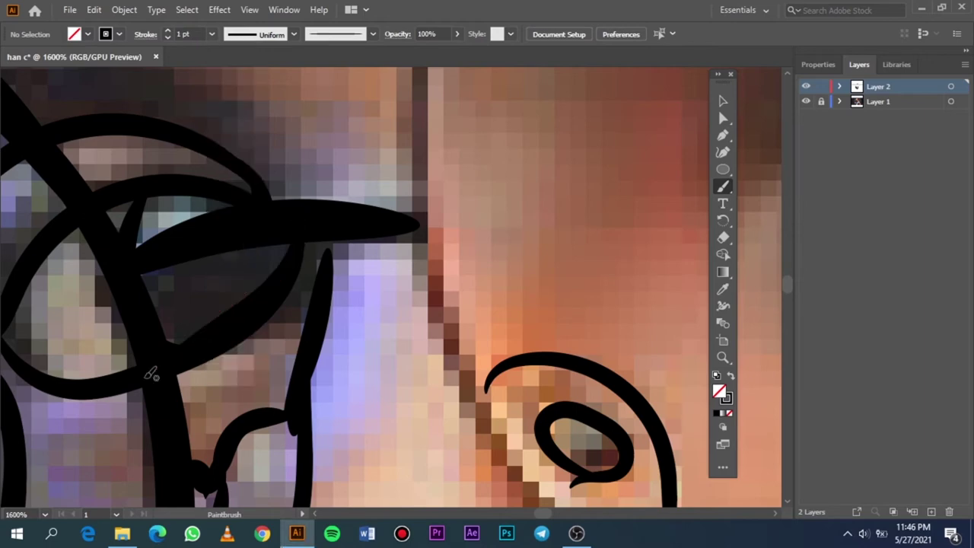
{"action": "scroll", "coordinate": [235, 289], "scroll_direction": "down", "scroll_amount": 4, "text": "alt"}
{"action": "scroll", "coordinate": [207, 318], "scroll_direction": "up", "scroll_amount": 2, "text": "alt"}
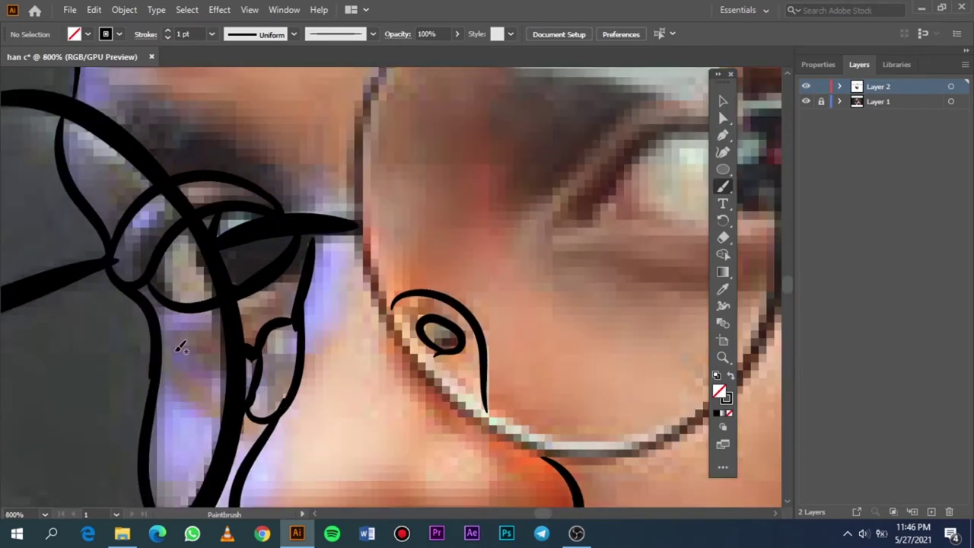
At 0.5 pt, add a fine detail stroke below the eye.
{"action": "left_click", "coordinate": [212, 34]}
{"action": "left_click", "coordinate": [223, 66]}
{"action": "left_click_drag", "start_coordinate": [204, 349], "coordinate": [201, 351]}
{"action": "scroll", "coordinate": [259, 326], "scroll_direction": "down", "scroll_amount": 1, "text": "alt"}
{"action": "scroll", "coordinate": [181, 277], "scroll_direction": "up", "scroll_amount": 1, "text": "alt"}
{"action": "scroll", "coordinate": [217, 259], "scroll_direction": "up", "scroll_amount": 2, "text": "alt"}
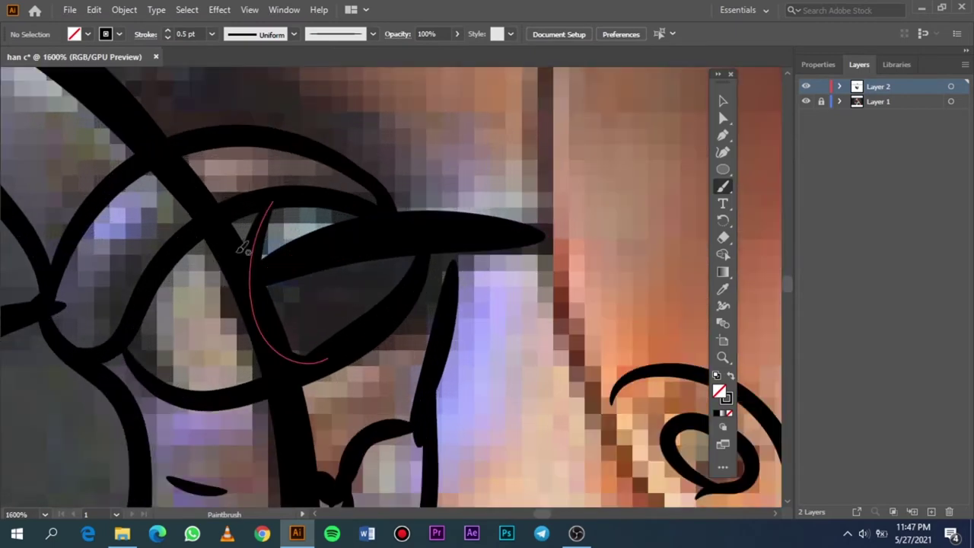
{"action": "scroll", "coordinate": [272, 211], "scroll_direction": "down", "scroll_amount": 3, "text": "alt"}
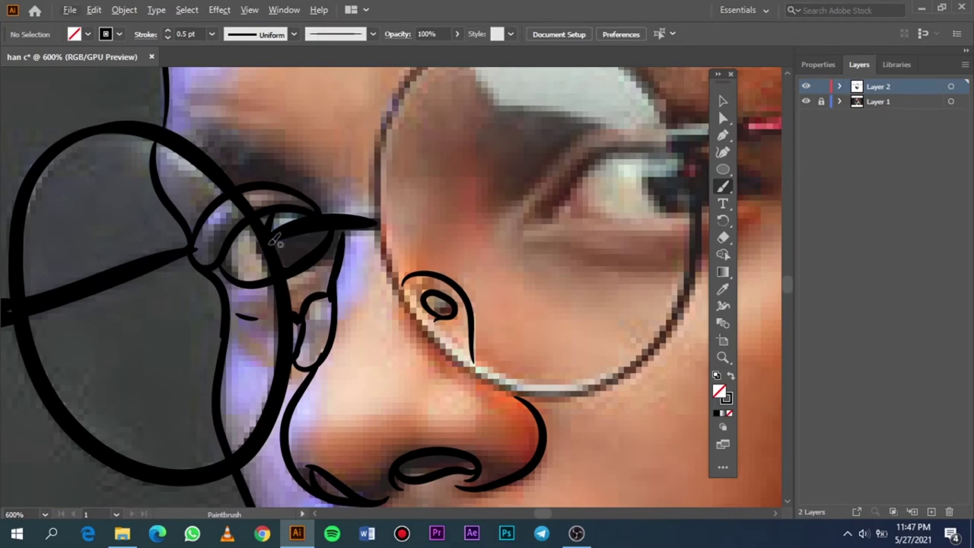
{"action": "scroll", "coordinate": [219, 183], "scroll_direction": "up", "scroll_amount": 4}
{"action": "scroll", "coordinate": [218, 182], "scroll_direction": "down", "scroll_amount": 5, "text": "alt"}
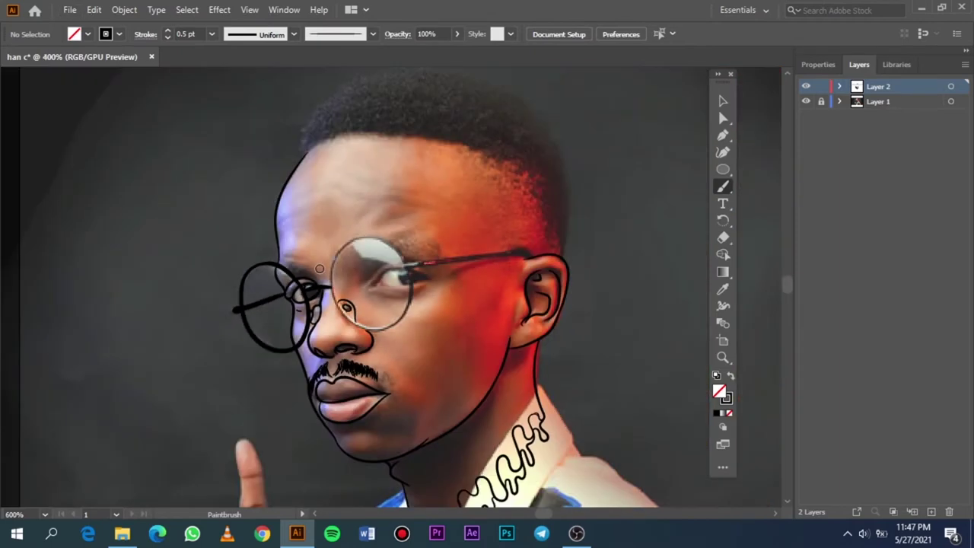
Toggle the photo layer off and back on, and set the brush stroke to 2 pt.
{"action": "left_click", "coordinate": [806, 102]}
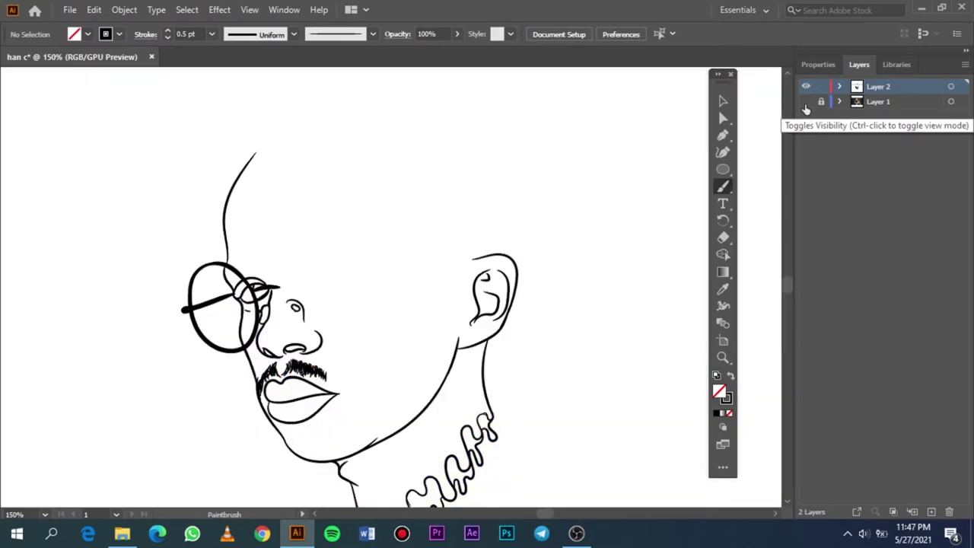
{"action": "left_click", "coordinate": [806, 102]}
{"action": "scroll", "coordinate": [219, 286], "scroll_direction": "up", "scroll_amount": 3, "text": "alt"}
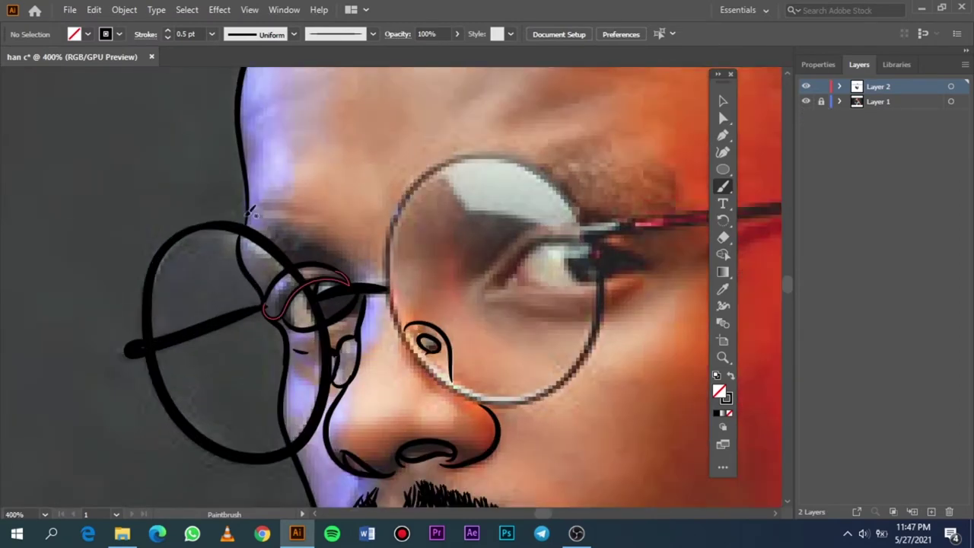
{"action": "left_click", "coordinate": [212, 34]}
{"action": "left_click", "coordinate": [229, 111]}
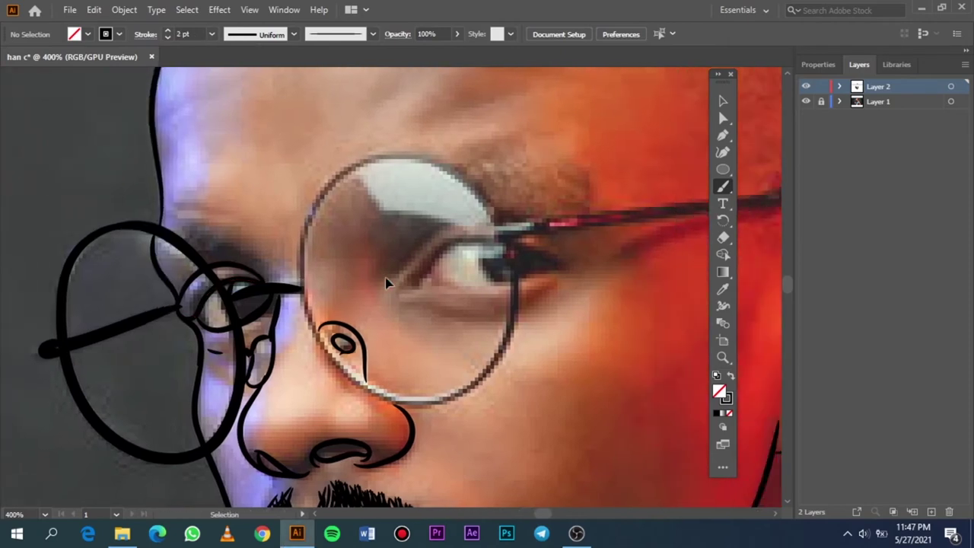
{"action": "scroll", "coordinate": [387, 278], "scroll_direction": "up", "scroll_amount": 1, "text": "alt"}
{"action": "scroll", "coordinate": [456, 266], "scroll_direction": "up", "scroll_amount": 1, "text": "alt"}
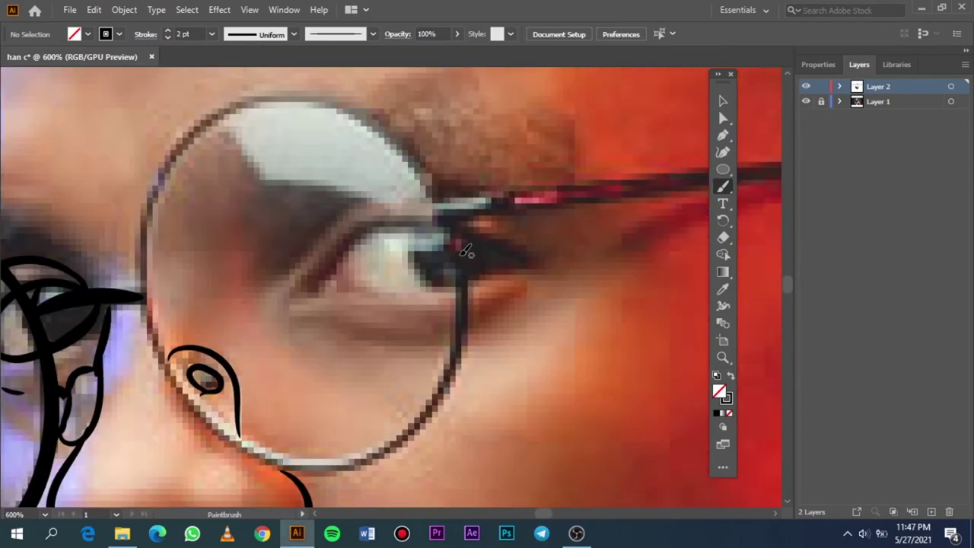
Attempt the top of the right lens rim several times, undoing each try.
{"action": "left_click_drag", "start_coordinate": [459, 252], "coordinate": [442, 187]}
{"action": "left_click_drag", "start_coordinate": [179, 134], "coordinate": [182, 129]}
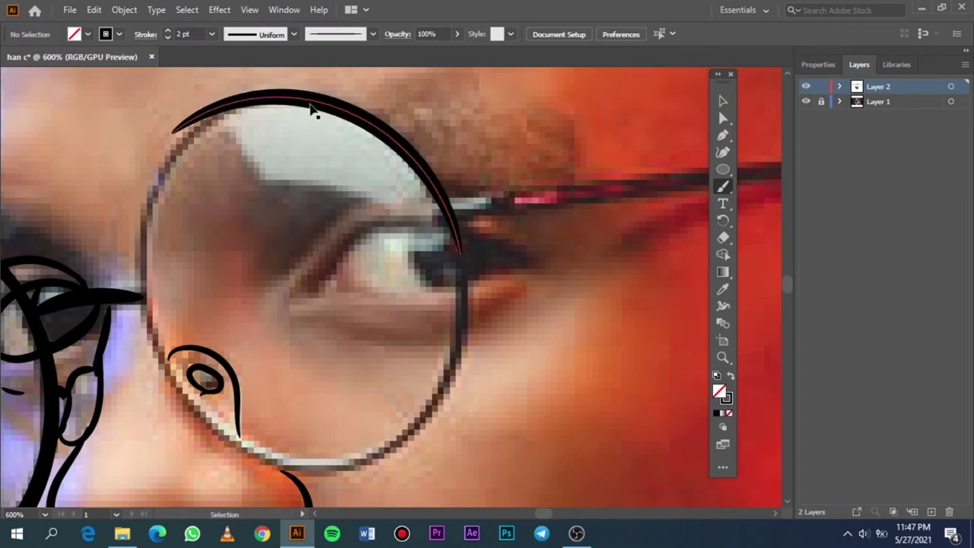
{"action": "key", "text": "ctrl+z"}
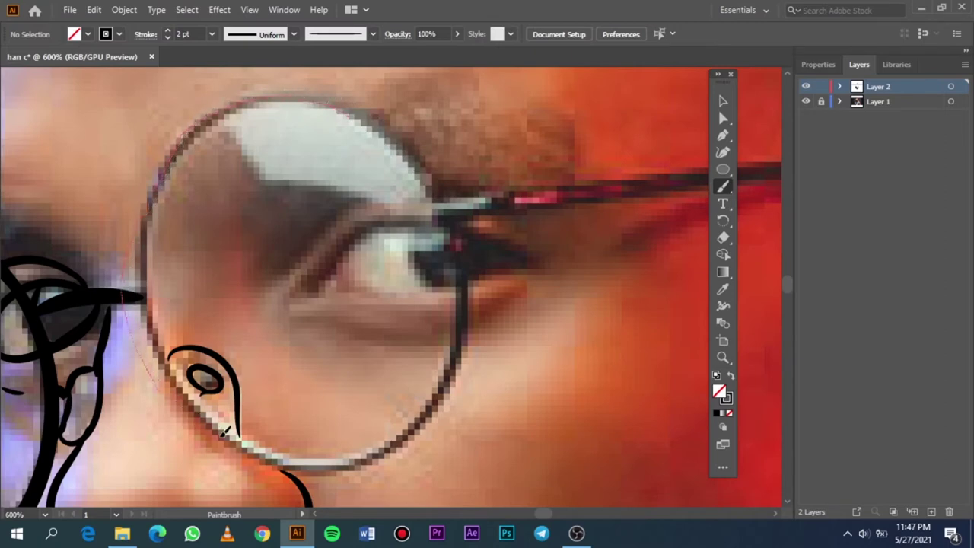
{"action": "left_click_drag", "start_coordinate": [383, 469], "coordinate": [388, 460]}
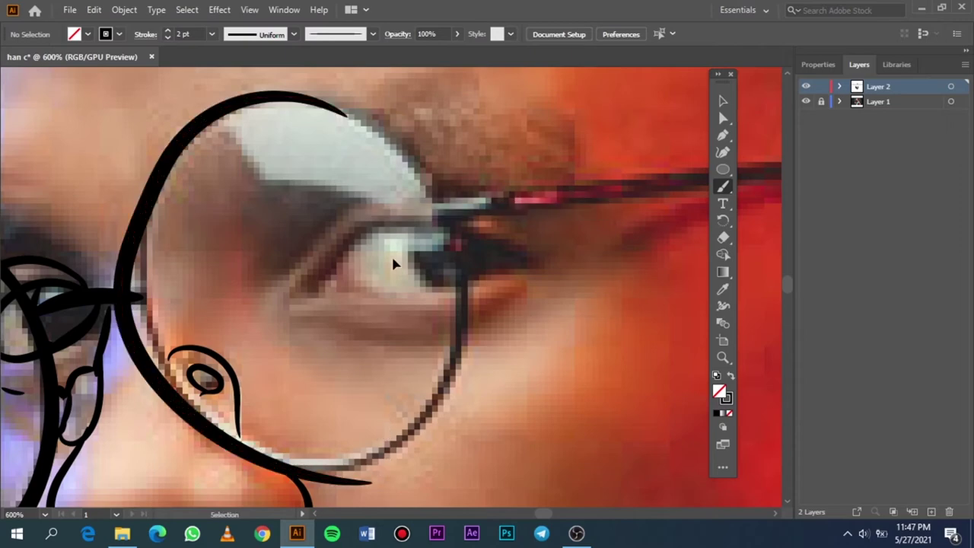
{"action": "key", "text": "ctrl+z"}
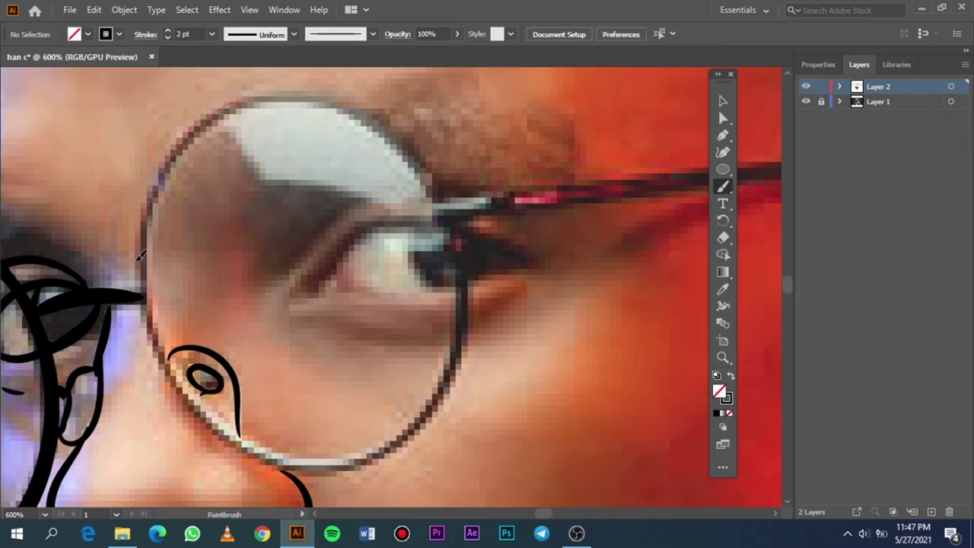
{"action": "left_click_drag", "start_coordinate": [137, 301], "coordinate": [148, 297]}
{"action": "key", "text": "ctrl+z"}
Trace the left side of the lens rim down to its bottom after several undone tries.
{"action": "scroll", "coordinate": [242, 109], "scroll_direction": "down", "scroll_amount": 1}
{"action": "scroll", "coordinate": [242, 109], "scroll_direction": "down", "scroll_amount": 2}
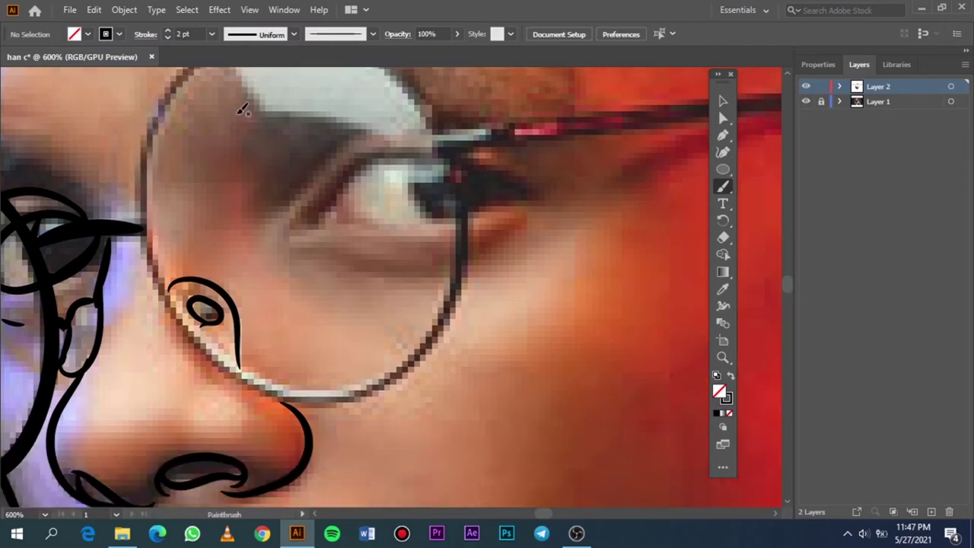
{"action": "scroll", "coordinate": [242, 109], "scroll_direction": "up", "scroll_amount": 2}
{"action": "scroll", "coordinate": [256, 114], "scroll_direction": "up", "scroll_amount": 1}
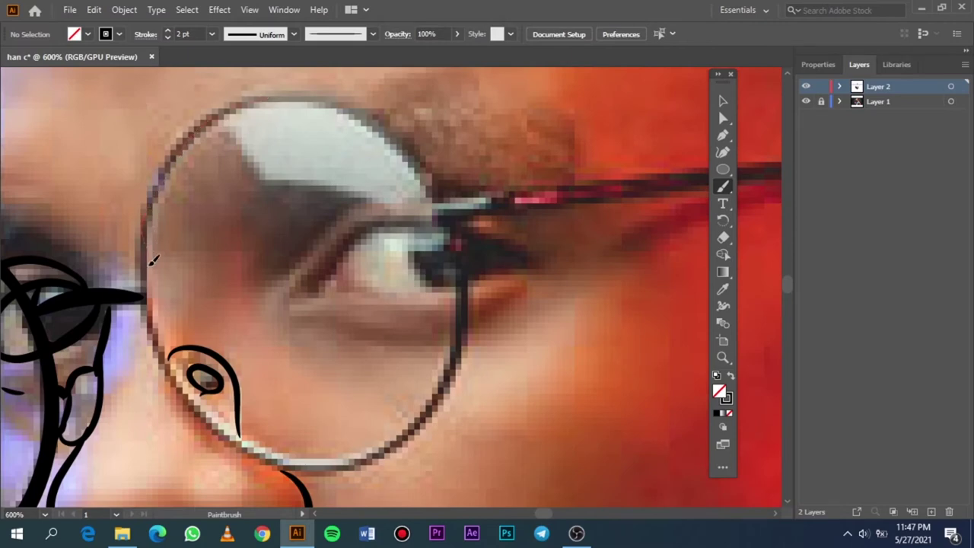
{"action": "left_click_drag", "start_coordinate": [152, 260], "coordinate": [152, 270]}
{"action": "key", "text": "ctrl+z"}
{"action": "left_click_drag", "start_coordinate": [158, 249], "coordinate": [184, 122]}
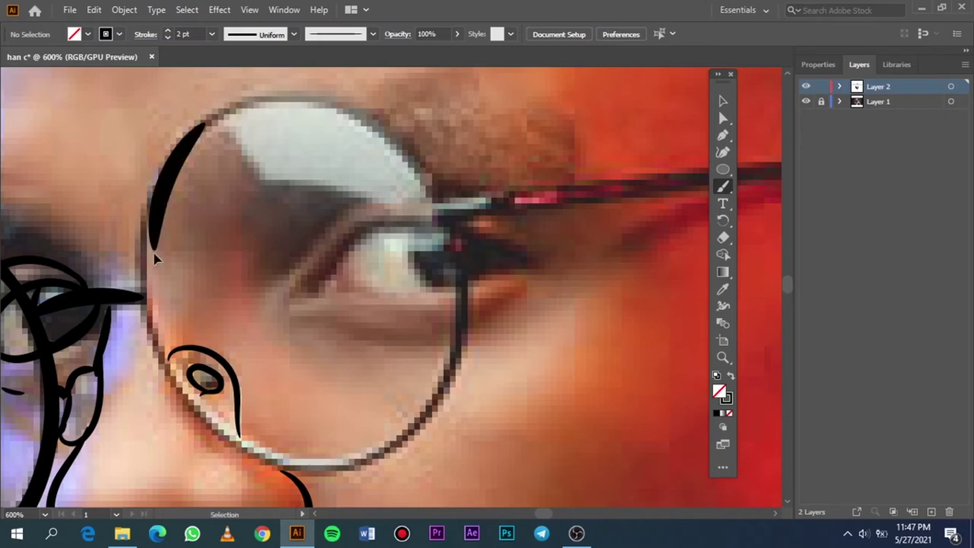
{"action": "key", "text": "ctrl+z"}
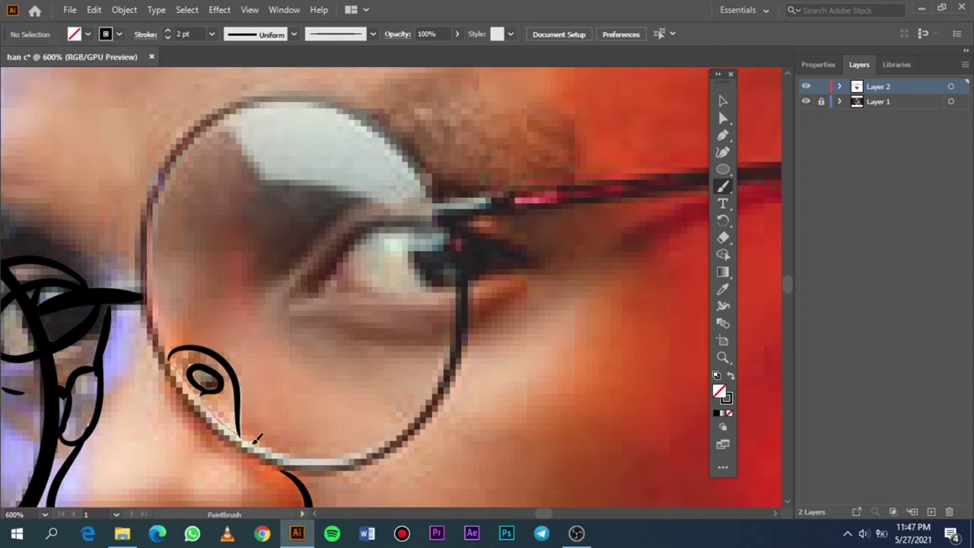
{"action": "left_click_drag", "start_coordinate": [327, 461], "coordinate": [329, 459]}
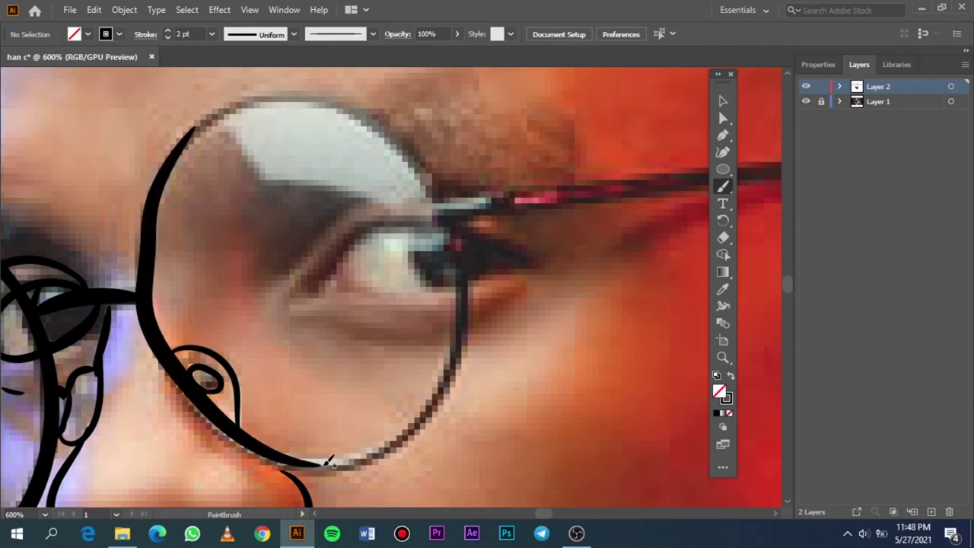
{"action": "key", "text": "ctrl+z"}
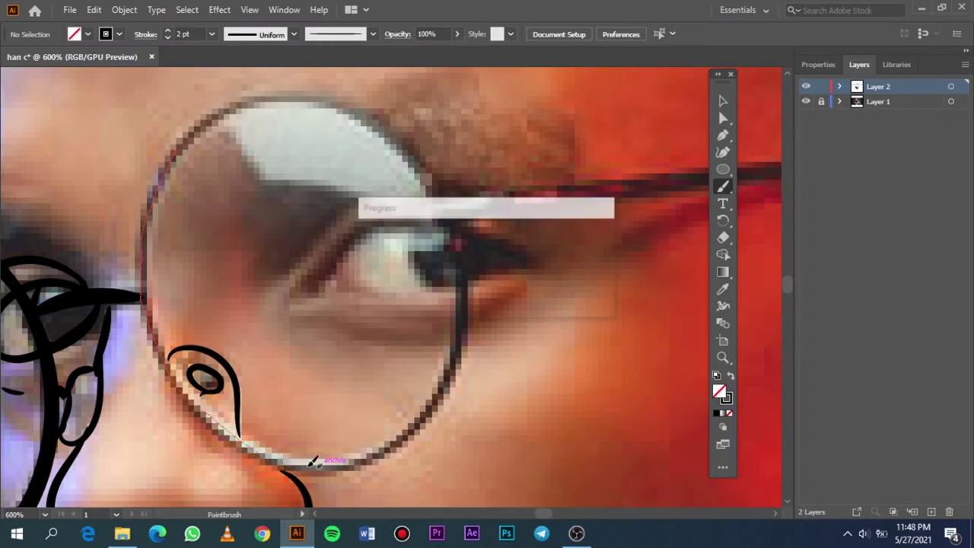
{"action": "left_click_drag", "start_coordinate": [289, 459], "coordinate": [313, 461]}
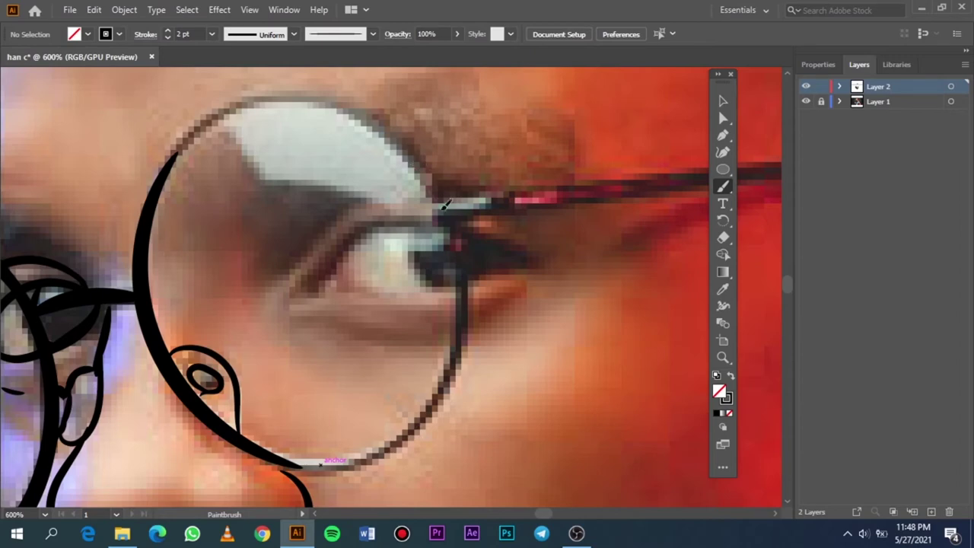
Trace the right side of the lens rim and close the lens outline.
{"action": "mouse_move", "coordinate": [442, 208]}
{"action": "left_mouse_down"}
{"action": "mouse_move", "coordinate": [462, 270]}
{"action": "mouse_move", "coordinate": [458, 360]}
{"action": "left_mouse_up"}
{"action": "left_click_drag", "start_coordinate": [257, 441], "coordinate": [258, 444]}
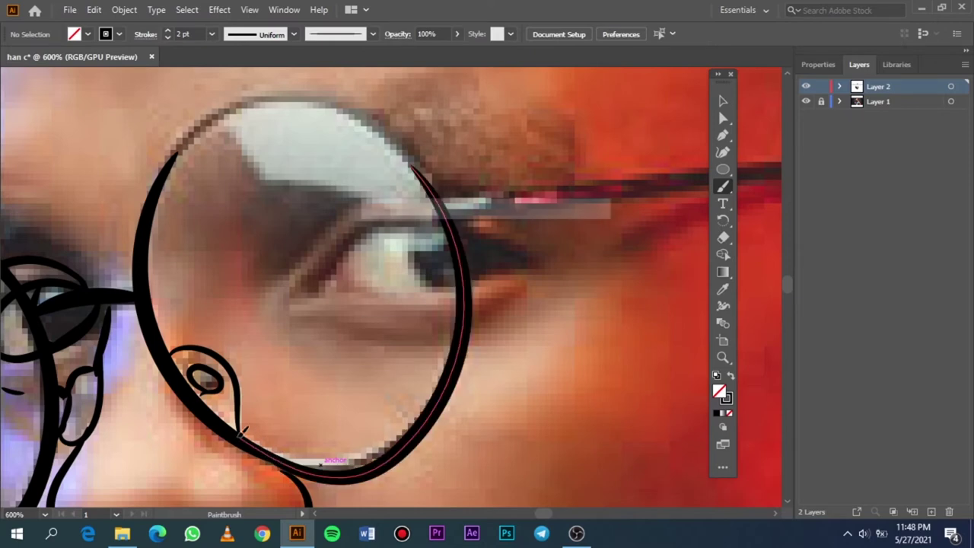
{"action": "key", "text": "ctrl+z"}
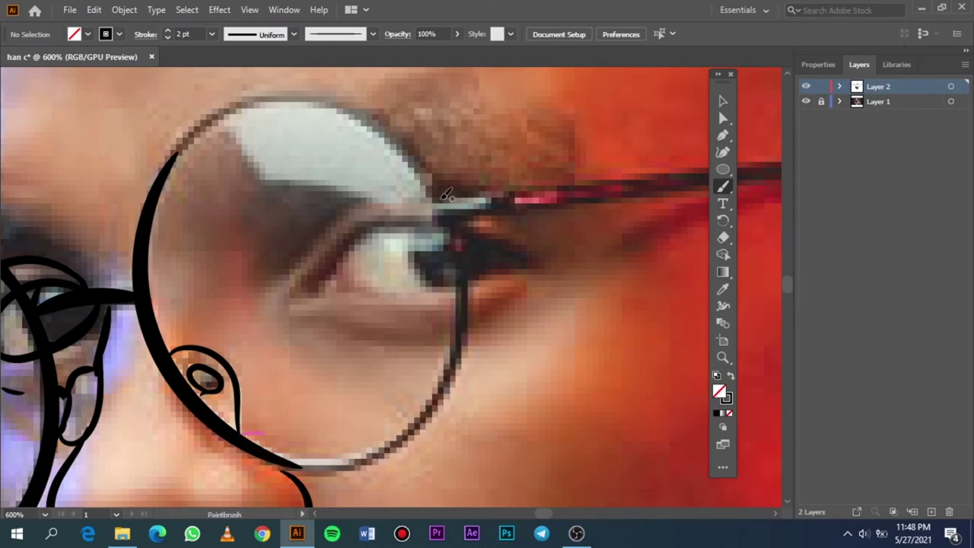
{"action": "left_click_drag", "start_coordinate": [455, 230], "coordinate": [445, 384]}
{"action": "left_click_drag", "start_coordinate": [245, 440], "coordinate": [246, 441]}
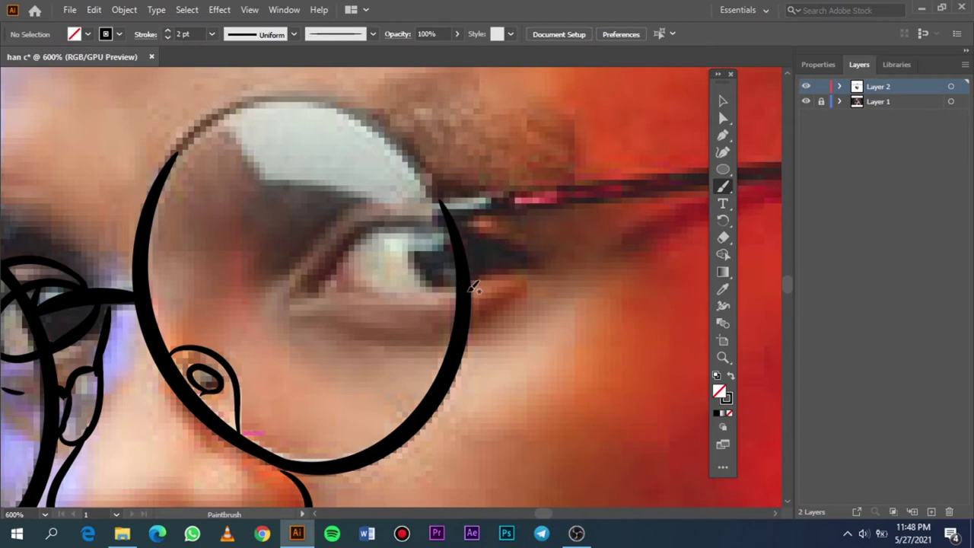
{"action": "left_click_drag", "start_coordinate": [466, 292], "coordinate": [427, 166]}
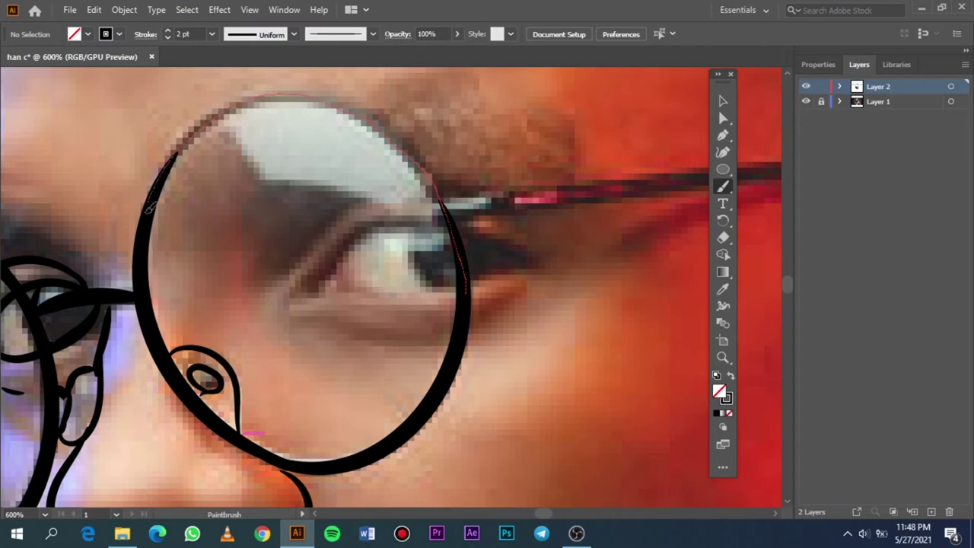
{"action": "left_click_drag", "start_coordinate": [172, 159], "coordinate": [148, 270]}
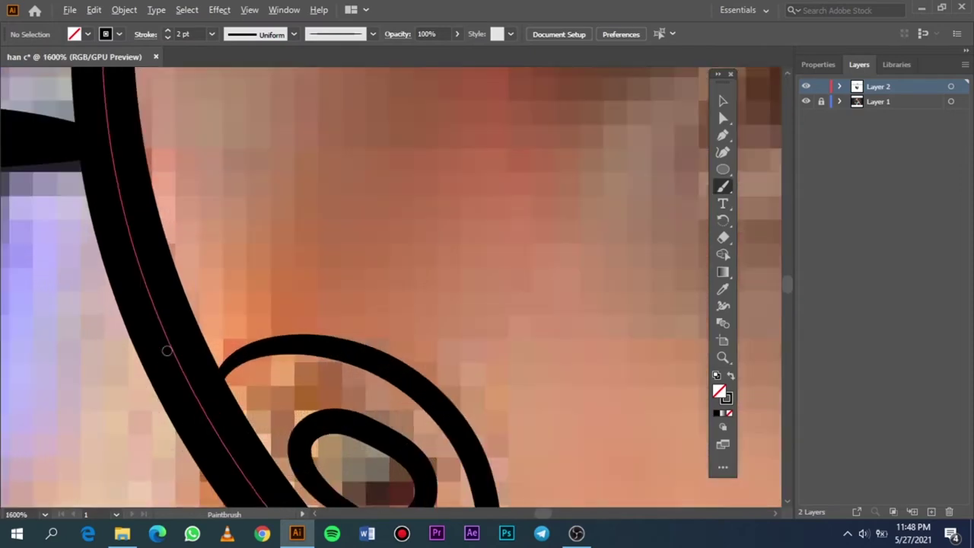
{"action": "scroll", "coordinate": [166, 347], "scroll_direction": "up", "scroll_amount": 5}
Check the tracing against the hidden photo, then paint a short stroke on the glasses arm above the ear.
{"action": "scroll", "coordinate": [222, 361], "scroll_direction": "down", "scroll_amount": 5}
{"action": "scroll", "coordinate": [223, 343], "scroll_direction": "down", "scroll_amount": 3}
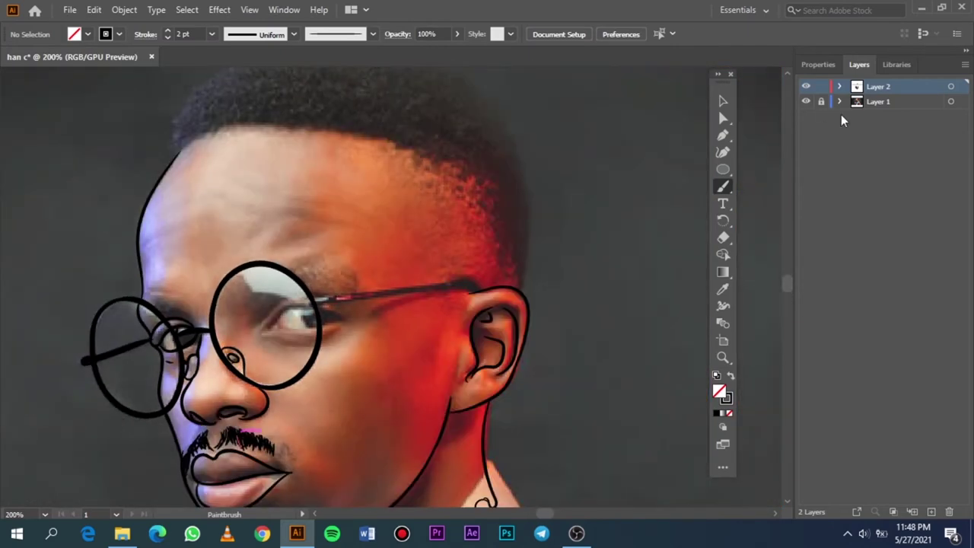
{"action": "left_click", "coordinate": [805, 102]}
{"action": "scroll", "coordinate": [480, 296], "scroll_direction": "up", "scroll_amount": 2}
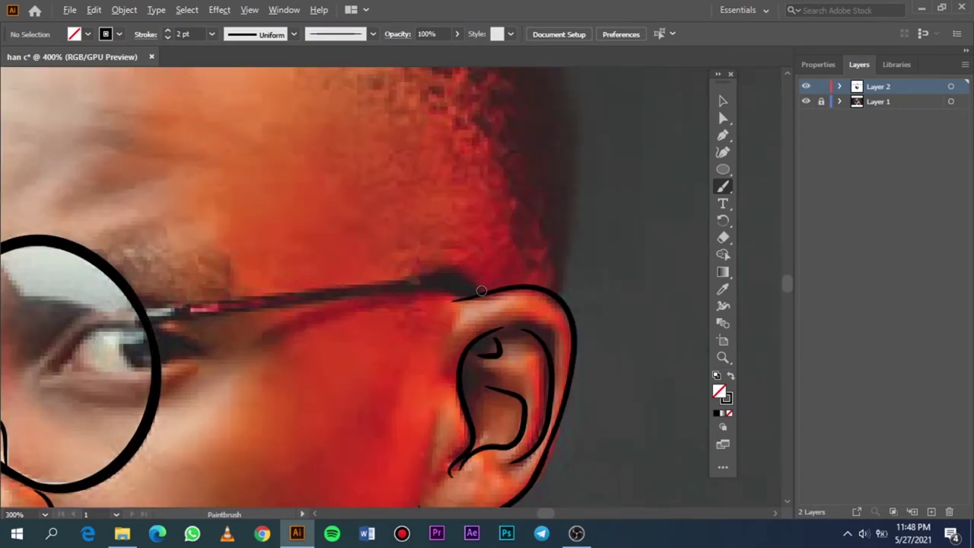
{"action": "scroll", "coordinate": [491, 289], "scroll_direction": "up", "scroll_amount": 1}
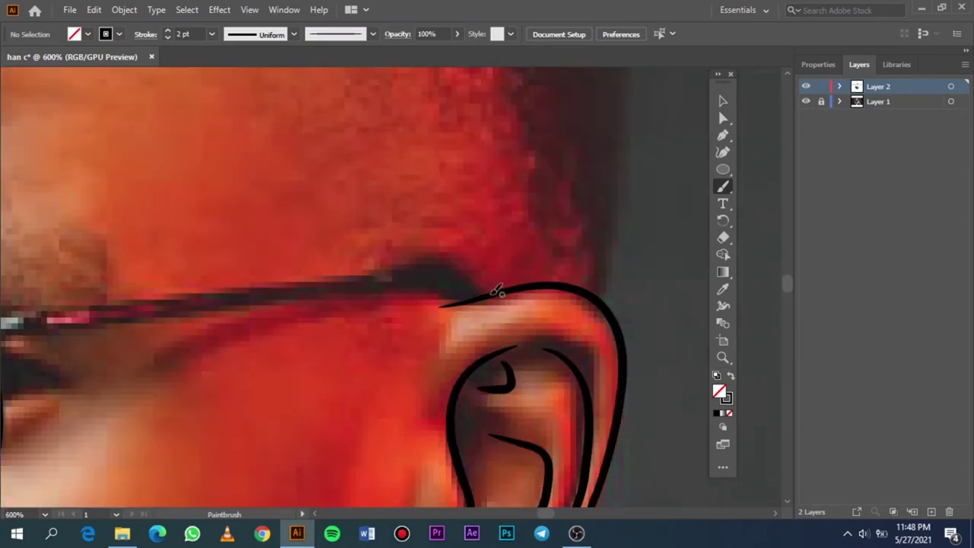
{"action": "left_click_drag", "start_coordinate": [471, 289], "coordinate": [403, 268]}
{"action": "key", "text": "ctrl+z"}
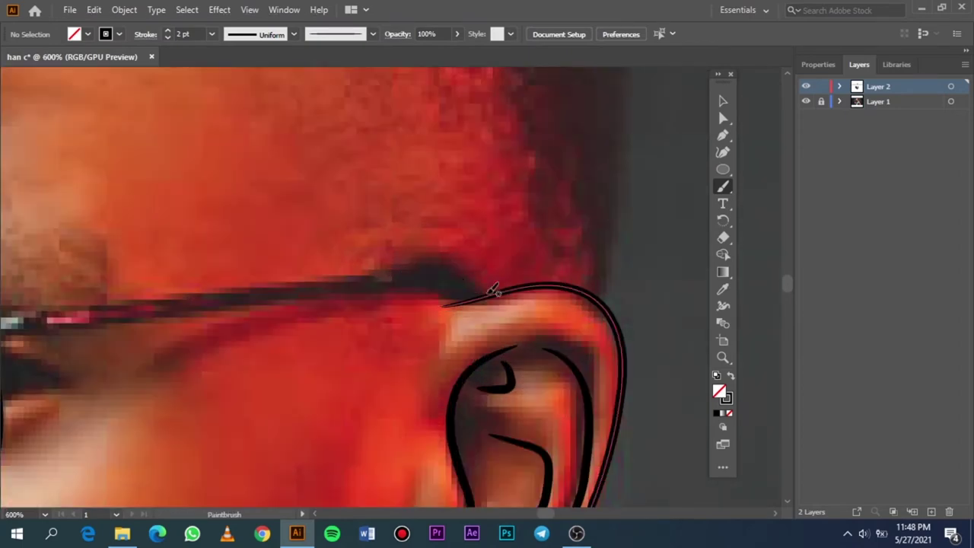
{"action": "left_click_drag", "start_coordinate": [453, 286], "coordinate": [385, 279]}
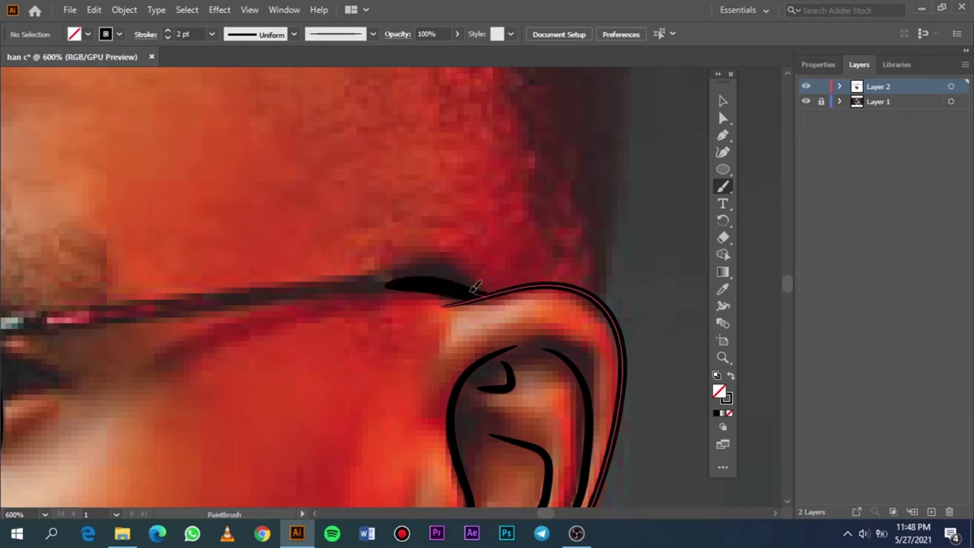
Thicken the glasses-arm stroke and extend it toward the lens and the ear.
{"action": "left_click_drag", "start_coordinate": [437, 263], "coordinate": [388, 276]}
{"action": "left_click_drag", "start_coordinate": [449, 272], "coordinate": [368, 276]}
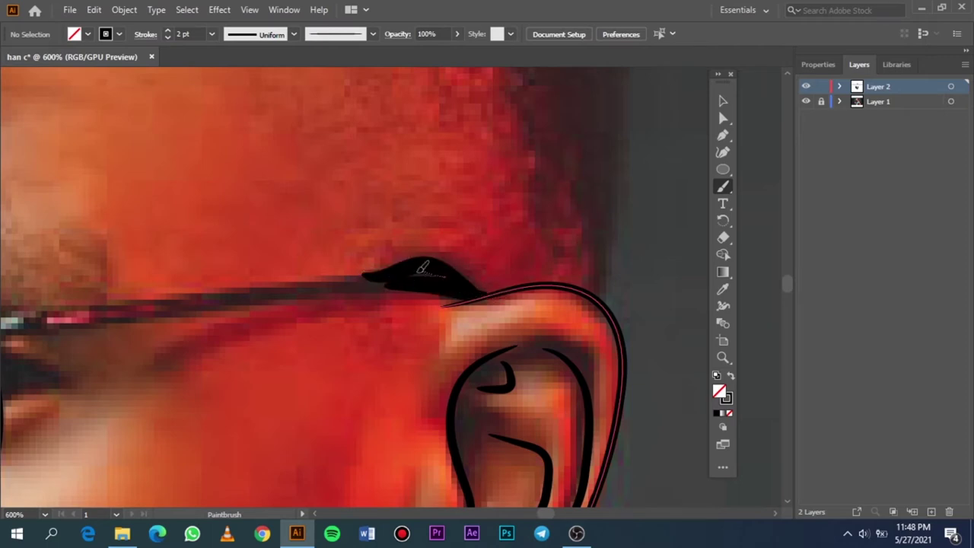
{"action": "left_click_drag", "start_coordinate": [446, 277], "coordinate": [280, 278]}
{"action": "scroll", "coordinate": [278, 305], "scroll_direction": "left", "scroll_amount": 3}
{"action": "scroll", "coordinate": [273, 323], "scroll_direction": "left", "scroll_amount": 3}
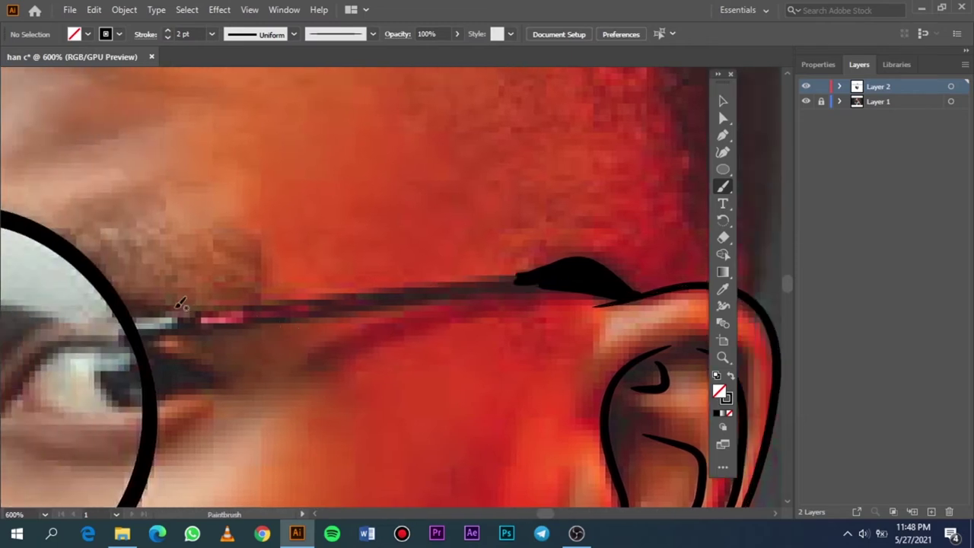
{"action": "left_click_drag", "start_coordinate": [138, 322], "coordinate": [174, 325]}
{"action": "left_click_drag", "start_coordinate": [238, 317], "coordinate": [498, 314]}
Undo faulty passes and retrace the long glasses-arm stroke along the temple.
{"action": "key", "text": "ctrl+z"}
{"action": "left_click_drag", "start_coordinate": [561, 282], "coordinate": [439, 282]}
{"action": "left_click_drag", "start_coordinate": [369, 282], "coordinate": [365, 282]}
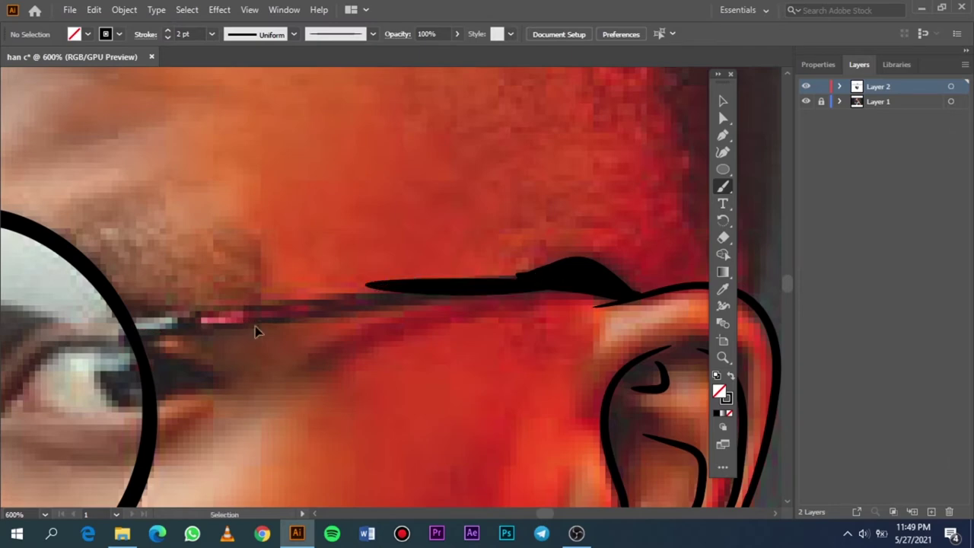
{"action": "key", "text": "ctrl+z"}
{"action": "mouse_move", "coordinate": [244, 314]}
{"action": "left_mouse_down"}
{"action": "mouse_move", "coordinate": [587, 272]}
{"action": "mouse_move", "coordinate": [259, 306]}
{"action": "left_mouse_up"}
{"action": "key", "text": "ctrl+z"}
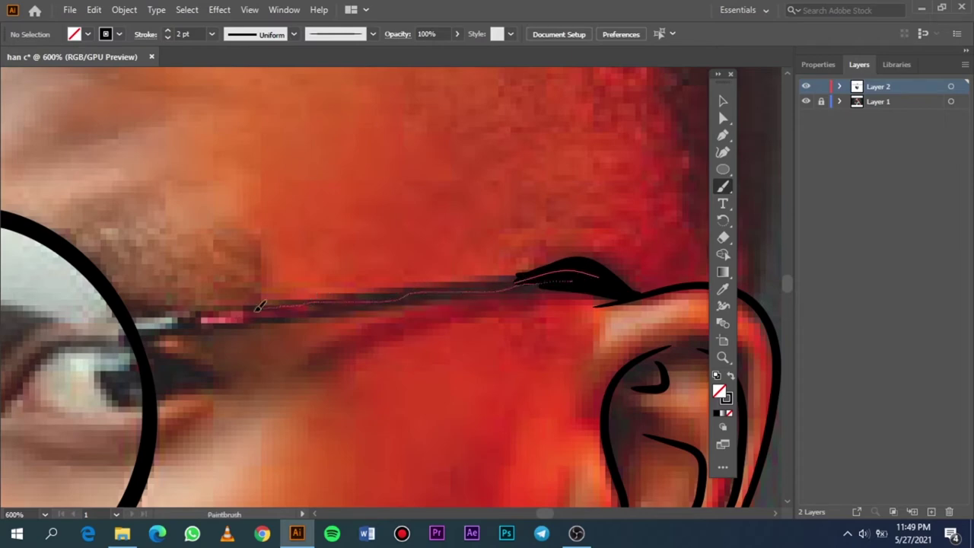
{"action": "left_click_drag", "start_coordinate": [192, 318], "coordinate": [188, 319]}
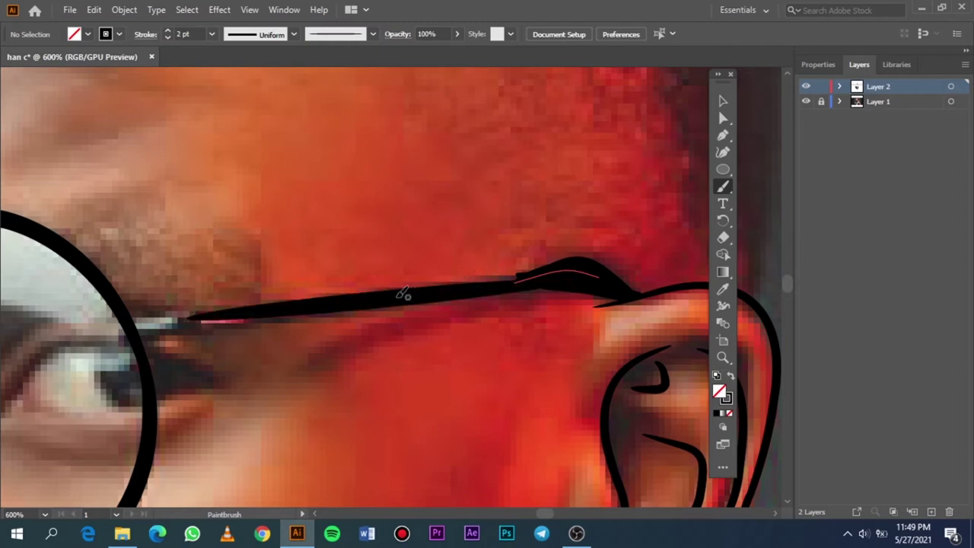
{"action": "mouse_move", "coordinate": [414, 285]}
{"action": "left_mouse_down"}
{"action": "mouse_move", "coordinate": [615, 269]}
{"action": "mouse_move", "coordinate": [158, 312]}
{"action": "mouse_move", "coordinate": [204, 322]}
{"action": "left_mouse_up"}
Redraw the arm's join to the lens, then fit the artboard in view.
{"action": "key", "text": "ctrl+z"}
{"action": "key", "text": "ctrl+z"}
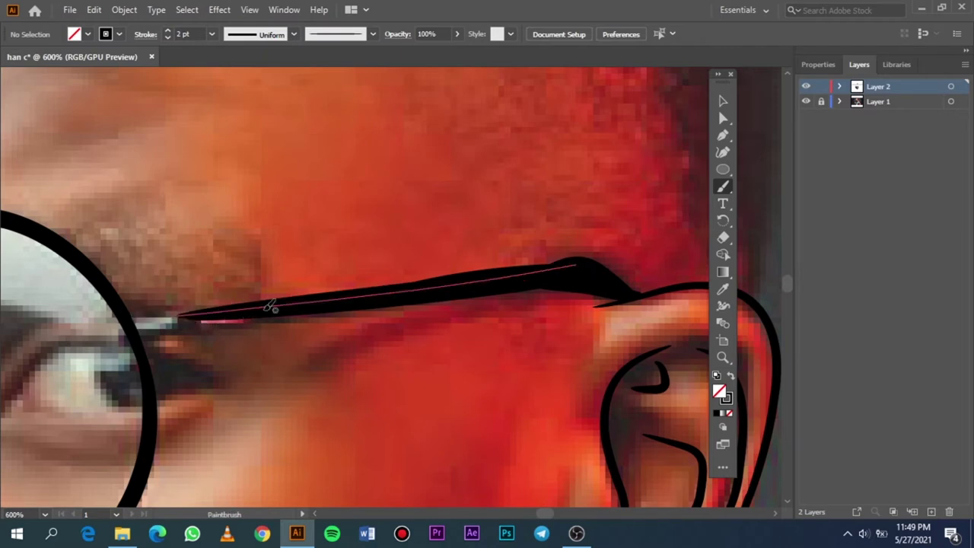
{"action": "left_click_drag", "start_coordinate": [181, 325], "coordinate": [134, 320]}
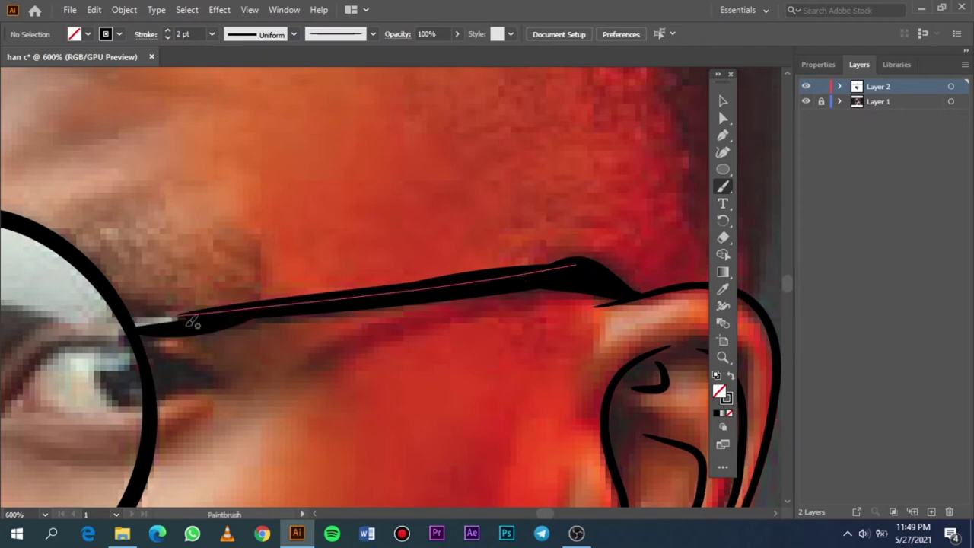
{"action": "key", "text": "ctrl+z"}
{"action": "left_click_drag", "start_coordinate": [259, 310], "coordinate": [131, 320]}
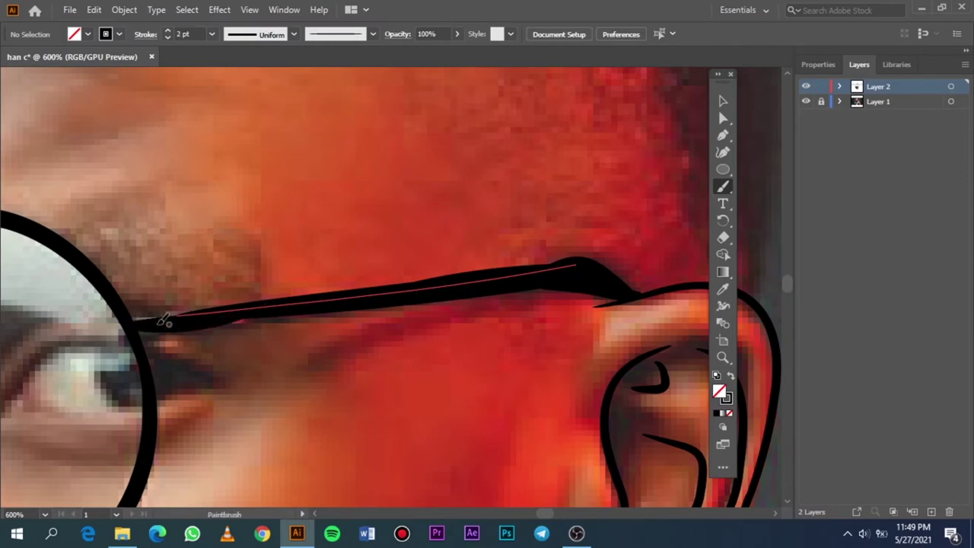
{"action": "left_click_drag", "start_coordinate": [238, 313], "coordinate": [136, 319]}
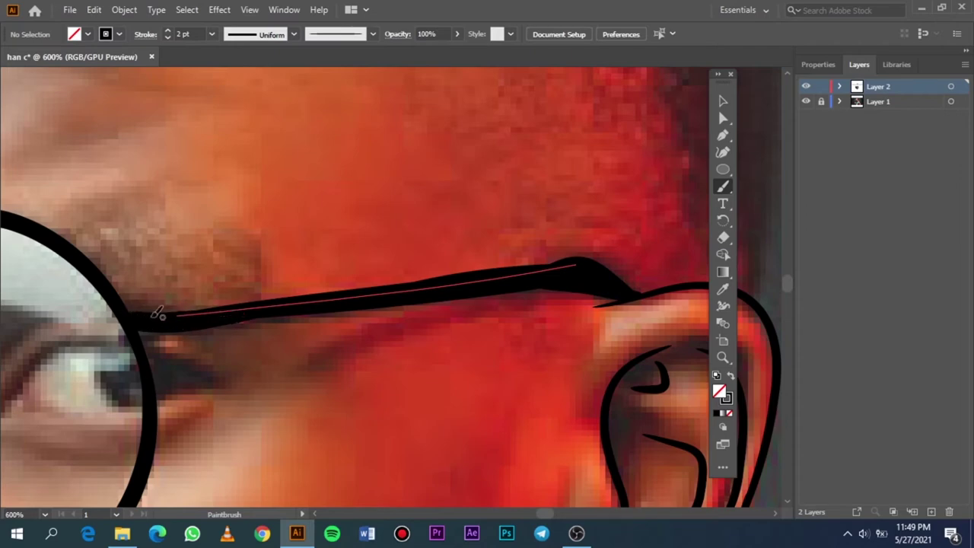
{"action": "key", "text": "ctrl+0"}
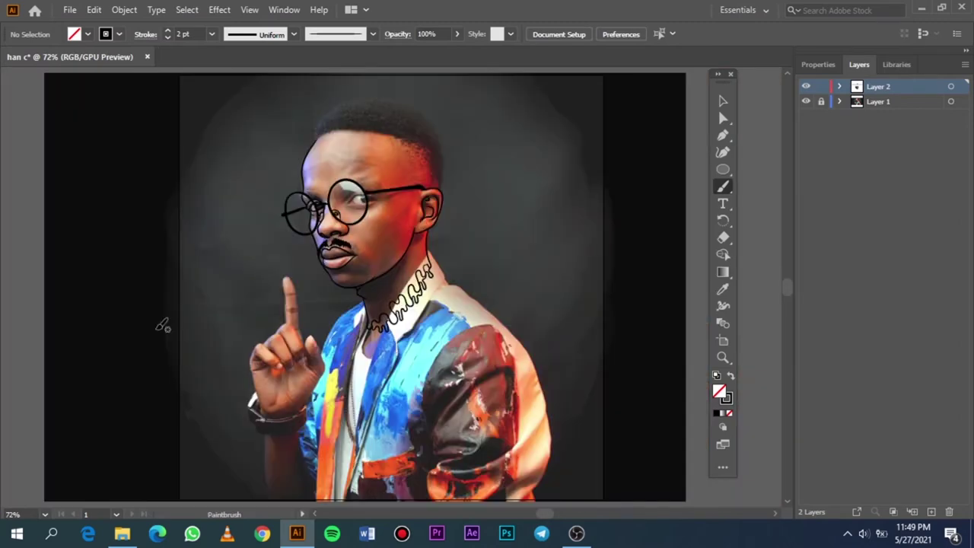
Hide and reshow the photo layer to check the line art, then reposition the view.
{"action": "left_click", "coordinate": [806, 101]}
{"action": "left_click", "coordinate": [807, 101]}
{"action": "scroll", "coordinate": [381, 196], "scroll_direction": "up", "scroll_amount": 6}
{"action": "scroll", "coordinate": [381, 196], "scroll_direction": "up", "scroll_amount": 1}
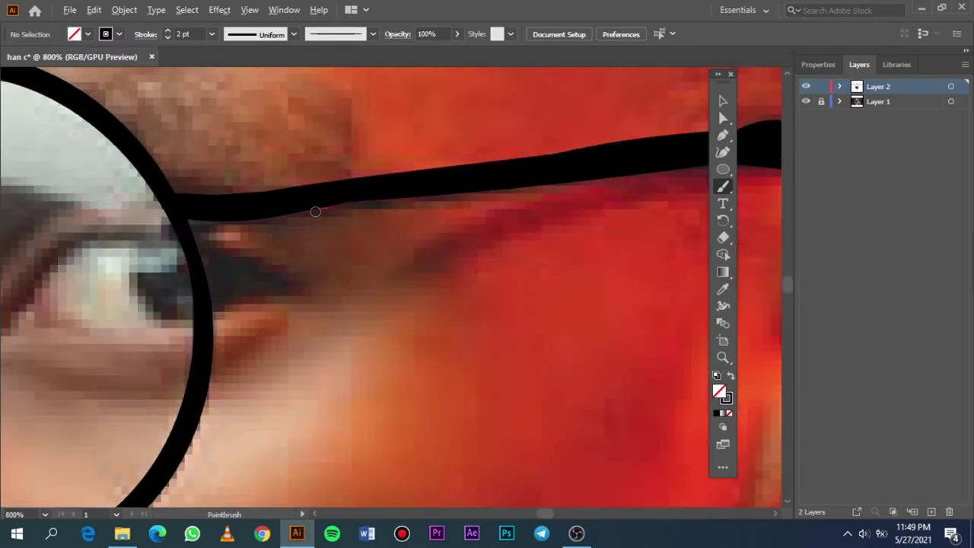
{"action": "scroll", "coordinate": [315, 211], "scroll_direction": "down", "scroll_amount": 2}
{"action": "scroll", "coordinate": [315, 211], "scroll_direction": "down", "scroll_amount": 1}
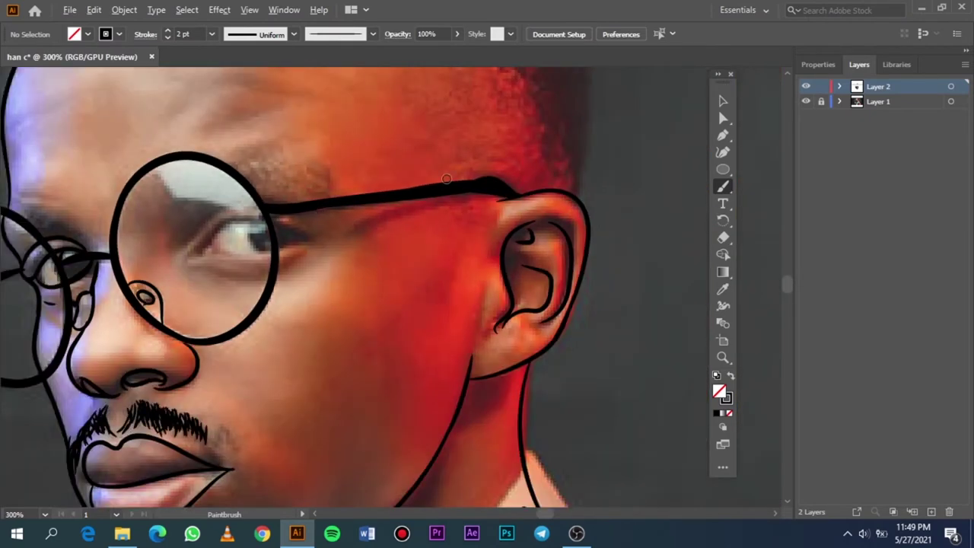
{"action": "scroll", "coordinate": [258, 228], "scroll_direction": "left", "scroll_amount": 3}
{"action": "scroll", "coordinate": [258, 225], "scroll_direction": "up", "scroll_amount": 1}
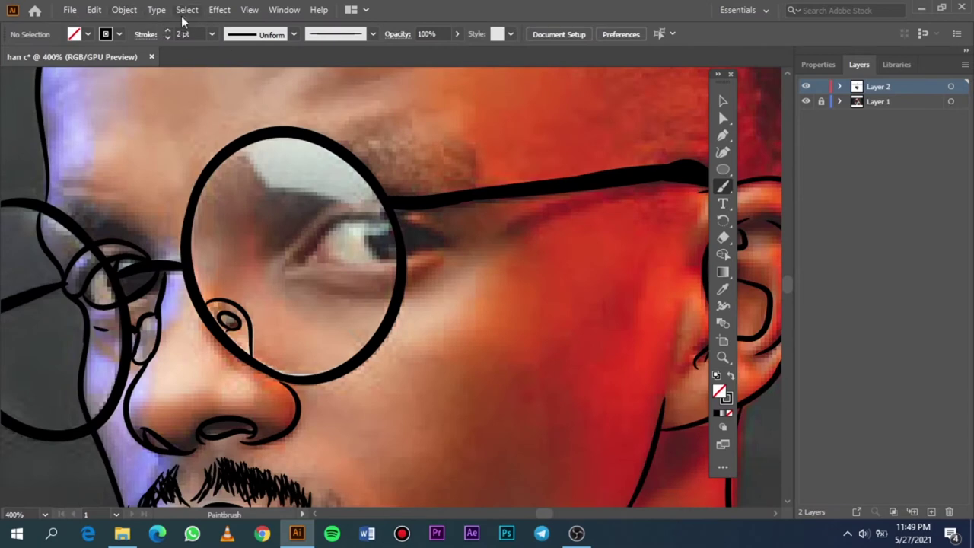
Set the brush stroke weight to 1 pt and zoom in on the eye.
{"action": "left_click", "coordinate": [211, 34]}
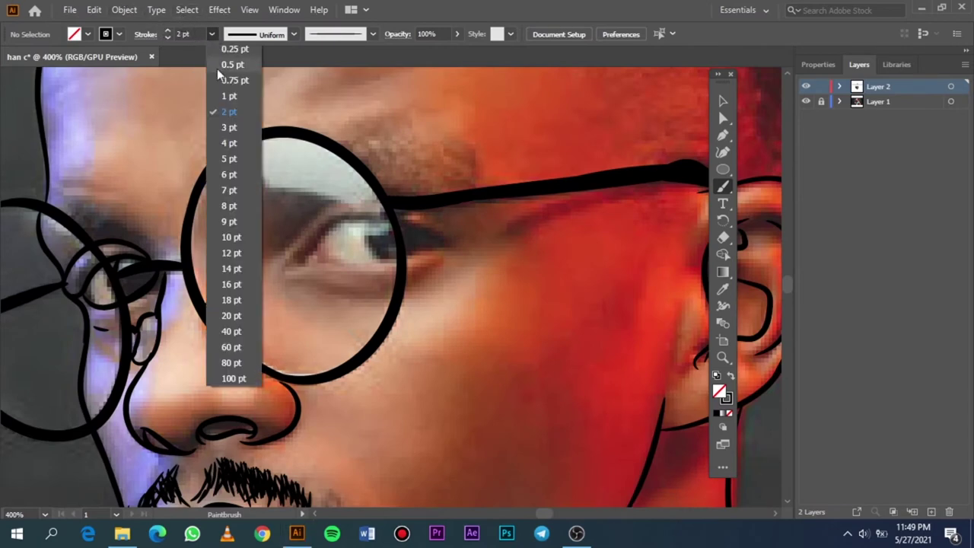
{"action": "left_click", "coordinate": [228, 96]}
{"action": "scroll", "coordinate": [342, 227], "scroll_direction": "right", "scroll_amount": 1}
{"action": "scroll", "coordinate": [341, 228], "scroll_direction": "down", "scroll_amount": 1}
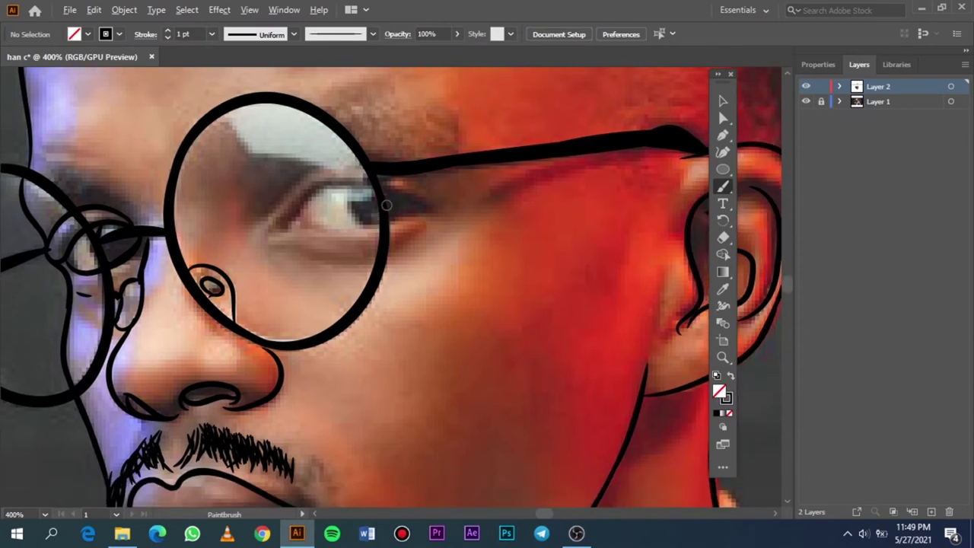
{"action": "scroll", "coordinate": [382, 206], "scroll_direction": "up", "scroll_amount": 1}
{"action": "scroll", "coordinate": [393, 203], "scroll_direction": "up", "scroll_amount": 1}
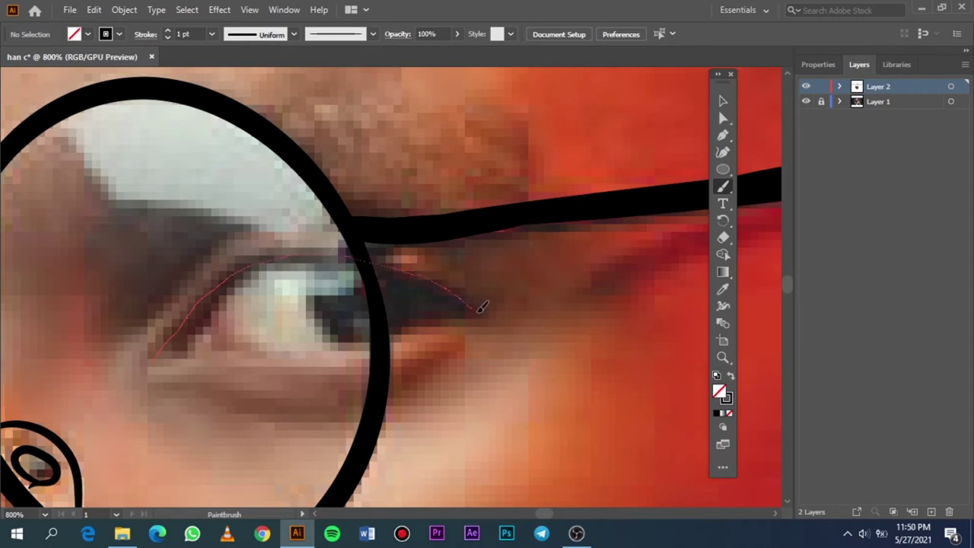
Paint the upper and lower eyelid lines forming an almond-shaped eye.
{"action": "left_click_drag", "start_coordinate": [479, 308], "coordinate": [498, 314]}
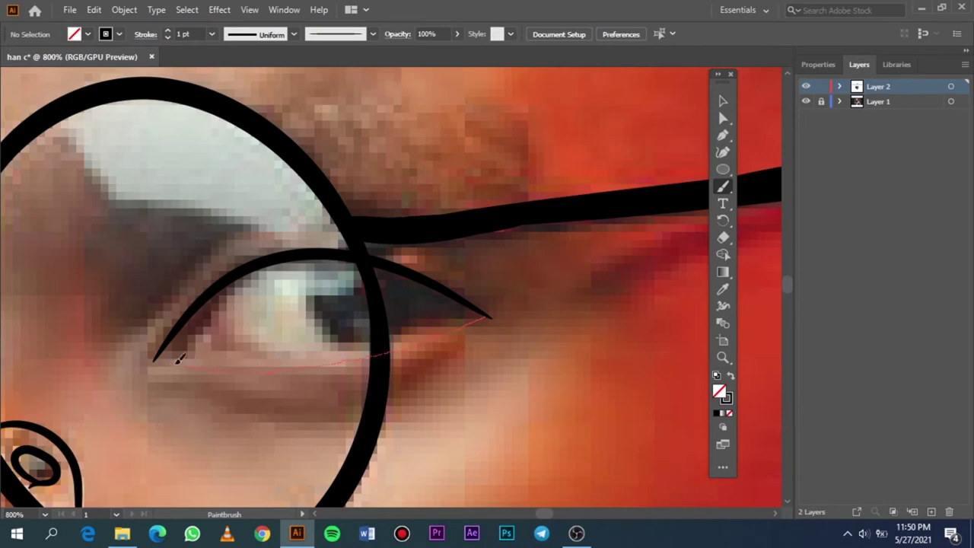
{"action": "left_click_drag", "start_coordinate": [156, 354], "coordinate": [153, 357]}
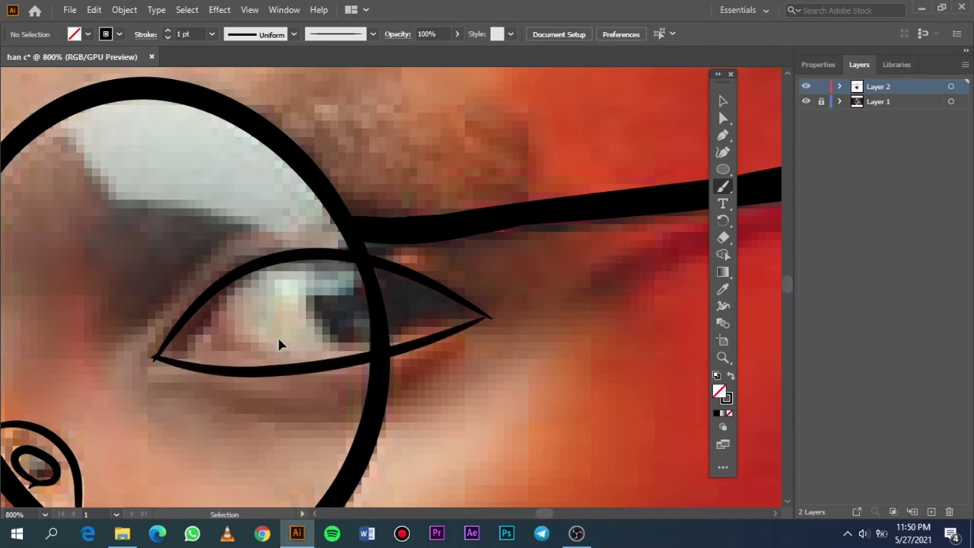
{"action": "key", "text": "ctrl+z"}
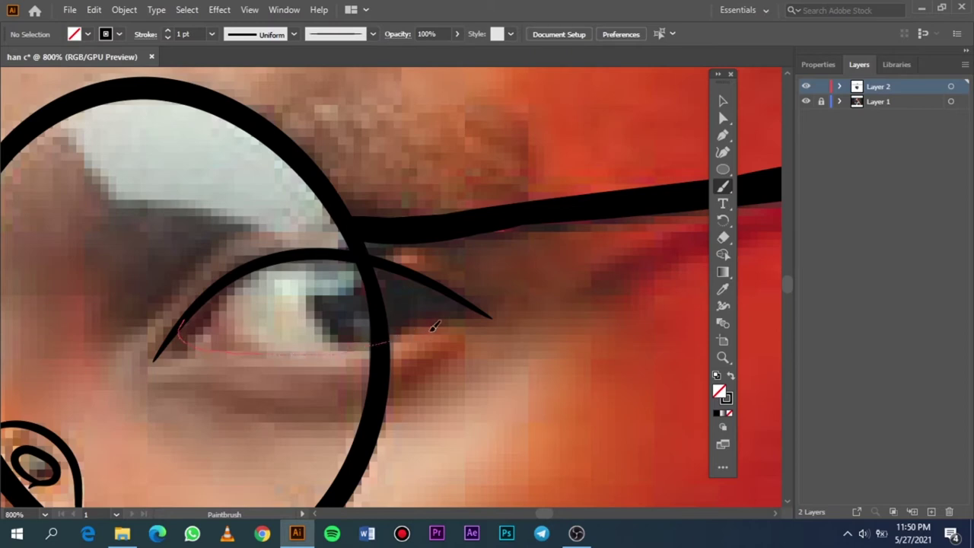
{"action": "left_click_drag", "start_coordinate": [496, 316], "coordinate": [493, 315]}
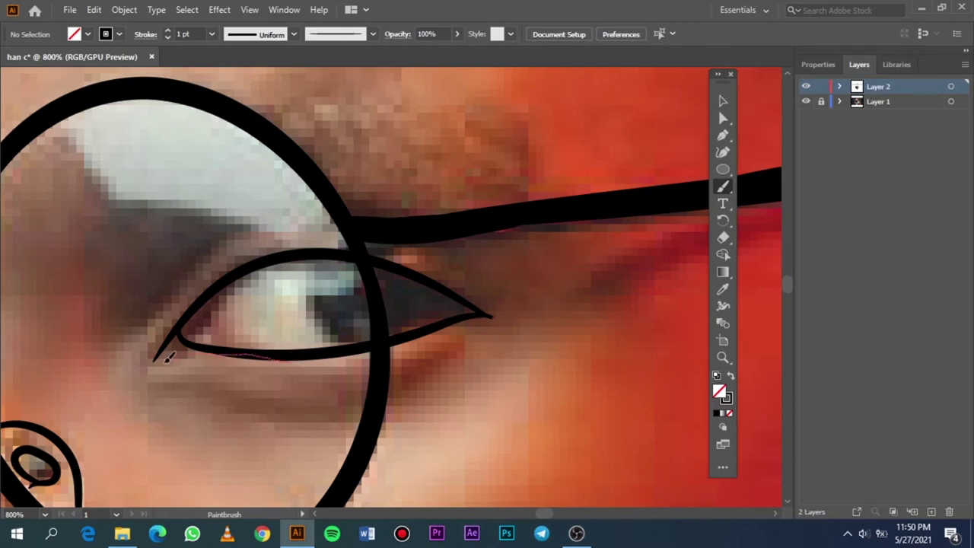
{"action": "left_click_drag", "start_coordinate": [155, 361], "coordinate": [155, 360]}
{"action": "left_click_drag", "start_coordinate": [337, 348], "coordinate": [293, 353]}
{"action": "left_click_drag", "start_coordinate": [157, 355], "coordinate": [161, 355]}
{"action": "scroll", "coordinate": [180, 367], "scroll_direction": "down", "scroll_amount": 3}
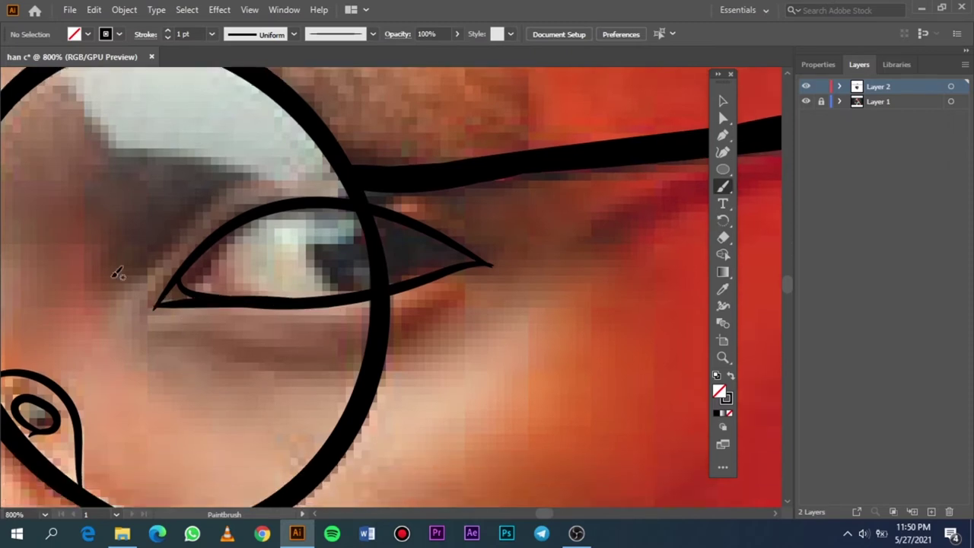
At 0.5 pt stroke weight, draw the under-eye bag and upper-lid crease curves.
{"action": "left_click", "coordinate": [211, 34]}
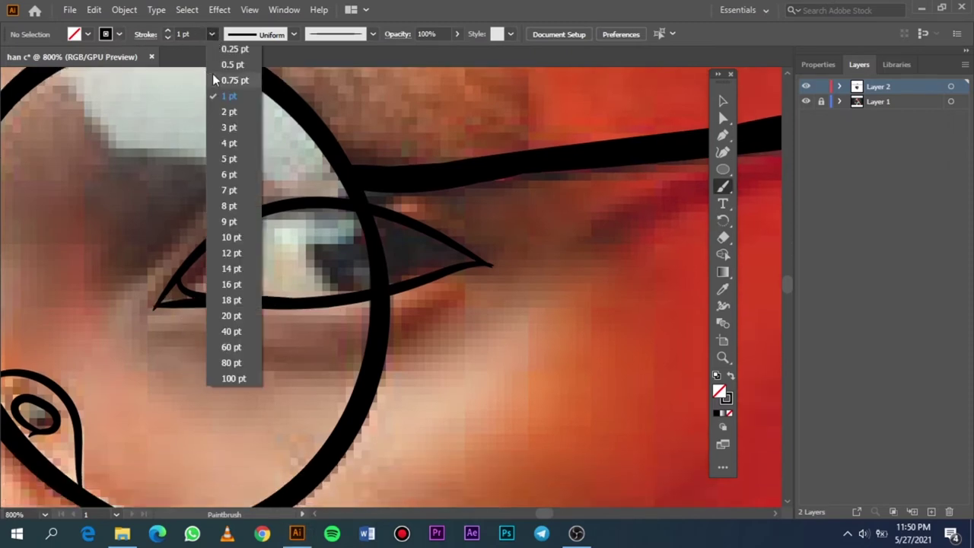
{"action": "left_click", "coordinate": [232, 65]}
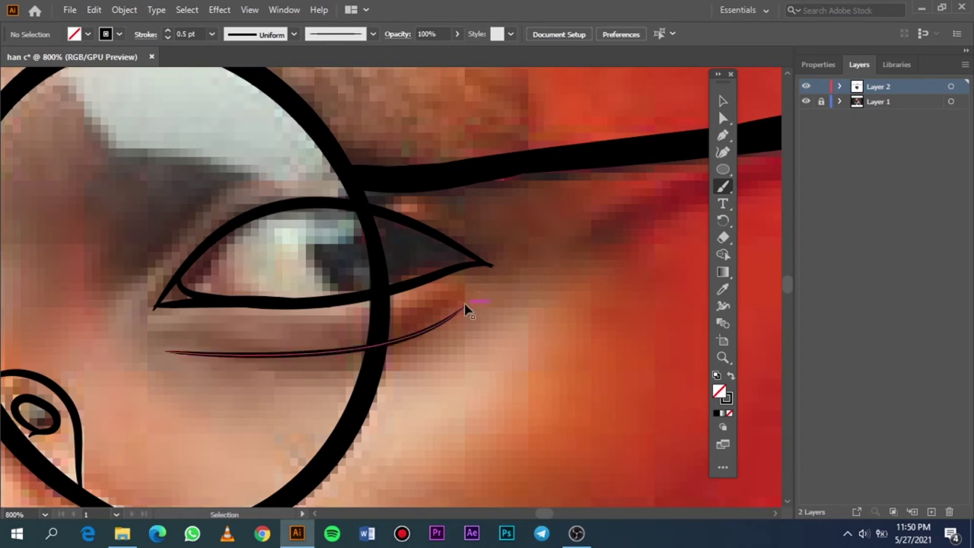
{"action": "key", "text": "ctrl+z"}
{"action": "left_click_drag", "start_coordinate": [347, 366], "coordinate": [332, 368]}
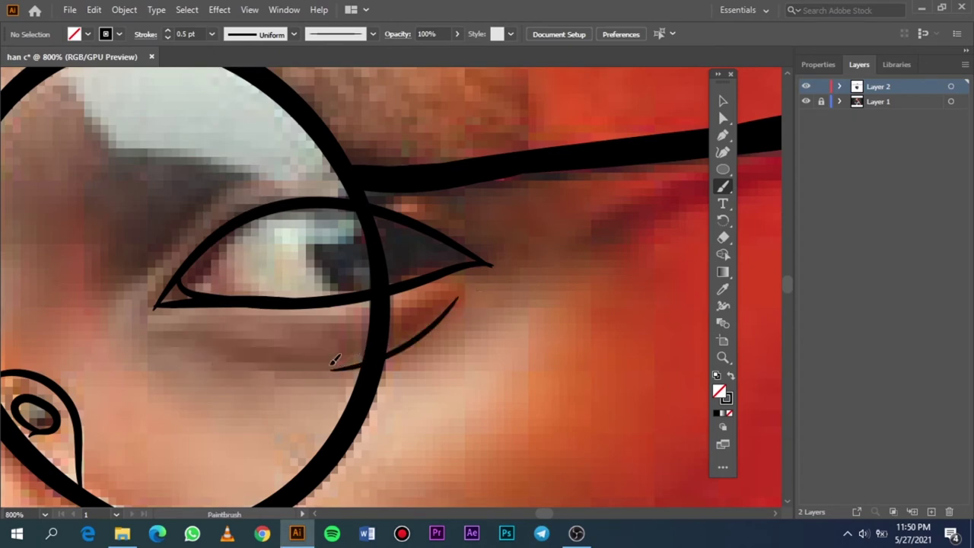
{"action": "left_click_drag", "start_coordinate": [159, 332], "coordinate": [354, 357]}
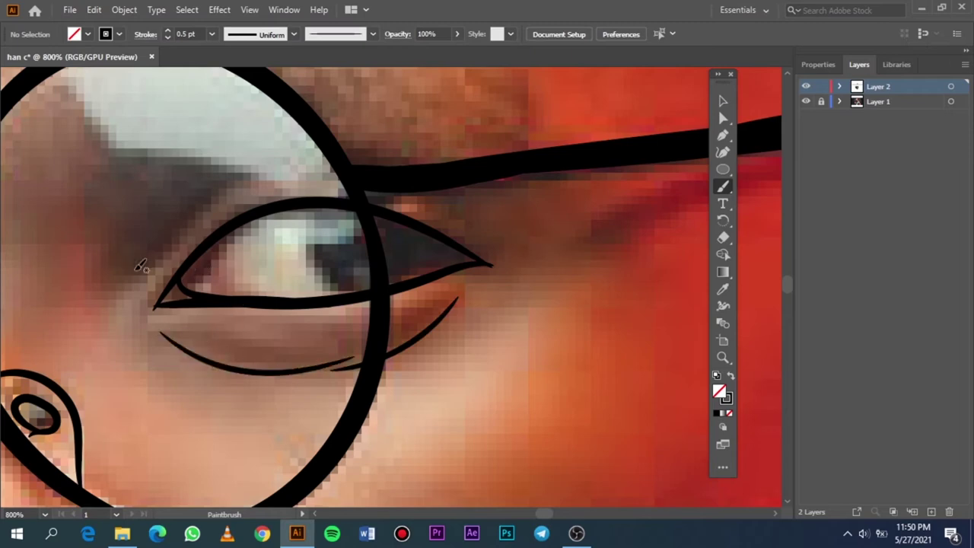
{"action": "left_click_drag", "start_coordinate": [219, 197], "coordinate": [216, 202]}
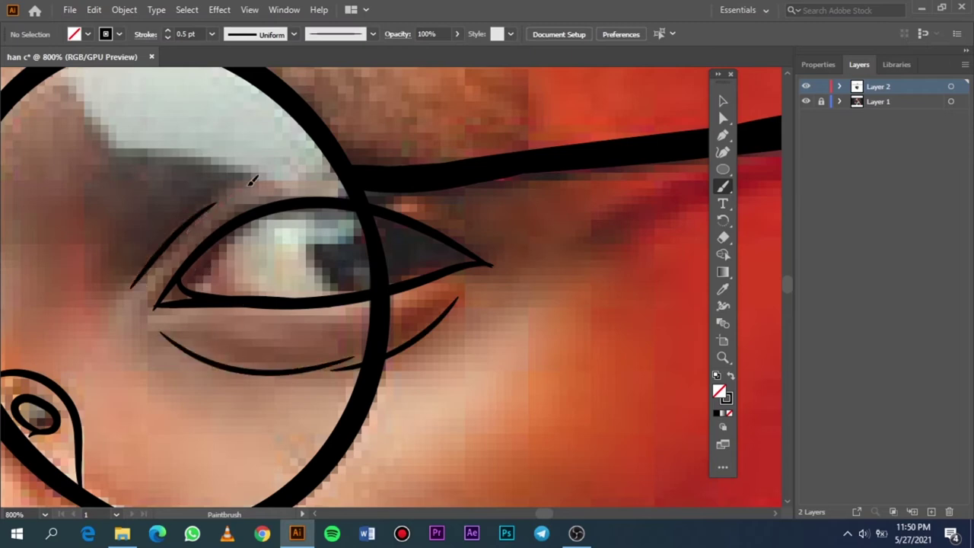
{"action": "left_click_drag", "start_coordinate": [335, 166], "coordinate": [339, 164]}
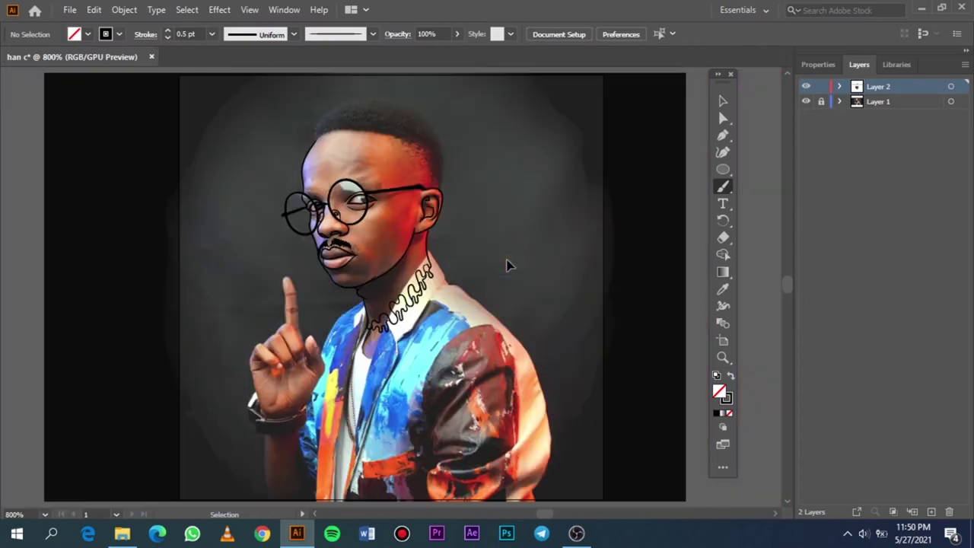
Fit the artboard and toggle the photo layer to preview the line art.
{"action": "key", "text": "ctrl+0"}
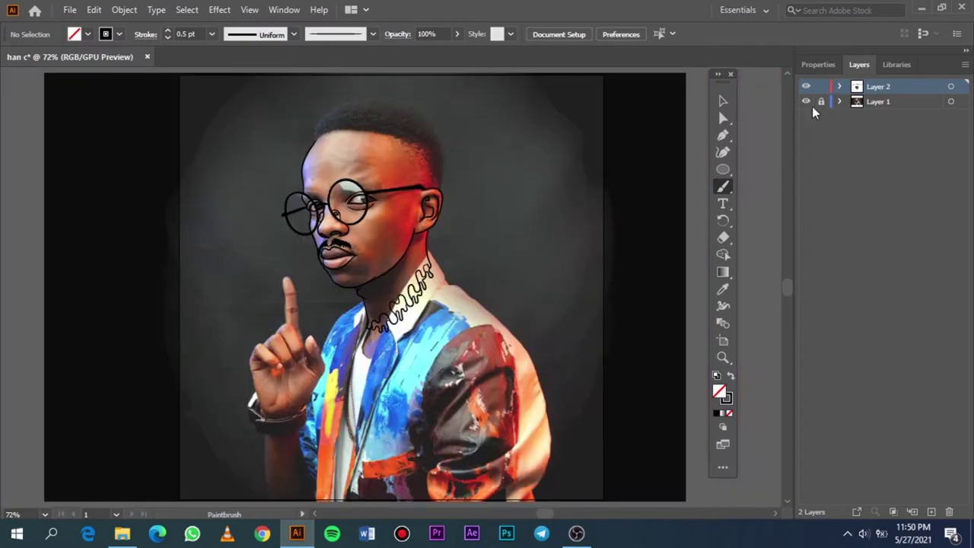
{"action": "left_click", "coordinate": [805, 101]}
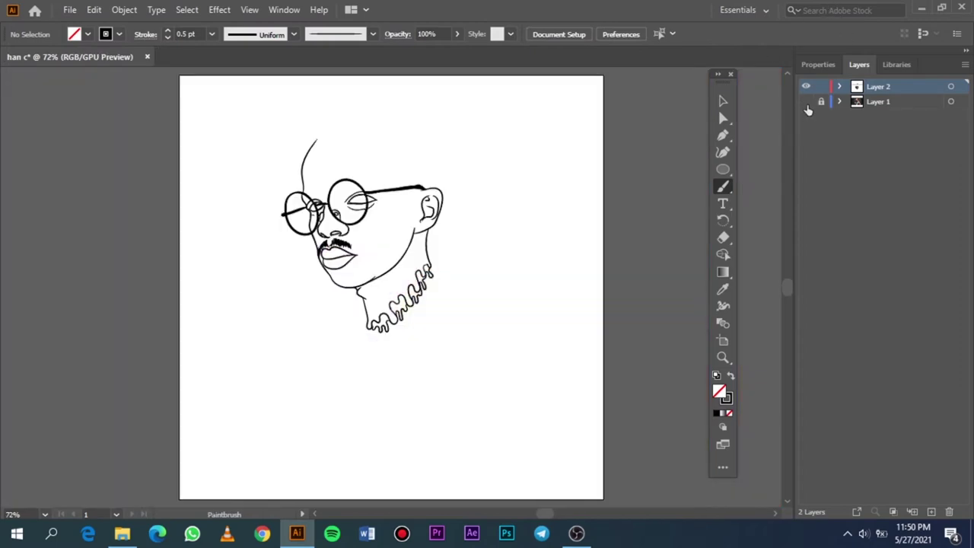
{"action": "left_click", "coordinate": [806, 102]}
{"action": "scroll", "coordinate": [389, 194], "scroll_direction": "up", "scroll_amount": 5}
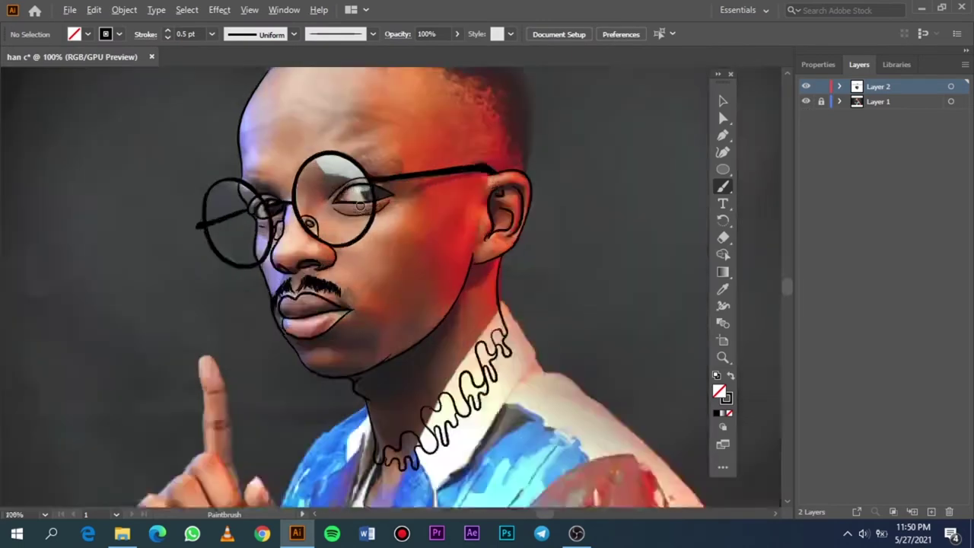
{"action": "scroll", "coordinate": [390, 194], "scroll_direction": "up", "scroll_amount": 5}
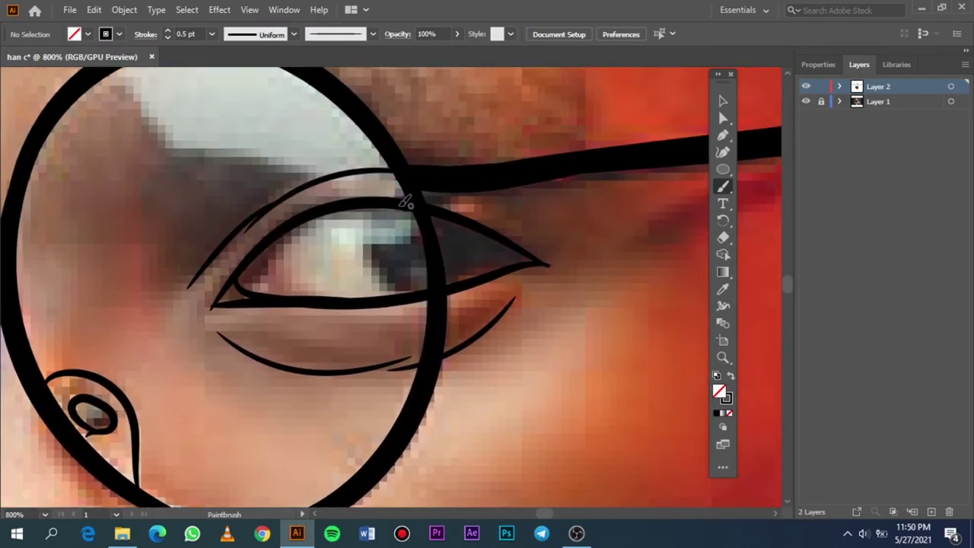
Draw curved iris strokes and an eye-corner curve, then fit the artboard.
{"action": "left_click_drag", "start_coordinate": [404, 203], "coordinate": [369, 218]}
{"action": "left_click_drag", "start_coordinate": [421, 296], "coordinate": [423, 297]}
{"action": "key", "text": "ctrl+z"}
{"action": "left_click_drag", "start_coordinate": [385, 202], "coordinate": [402, 200]}
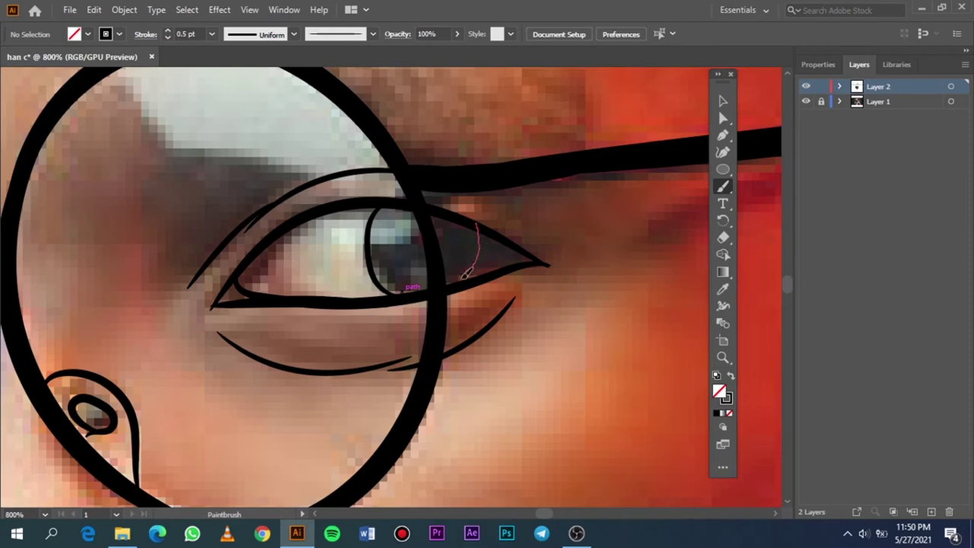
{"action": "left_click_drag", "start_coordinate": [465, 274], "coordinate": [466, 276]}
{"action": "key", "text": "ctrl+z"}
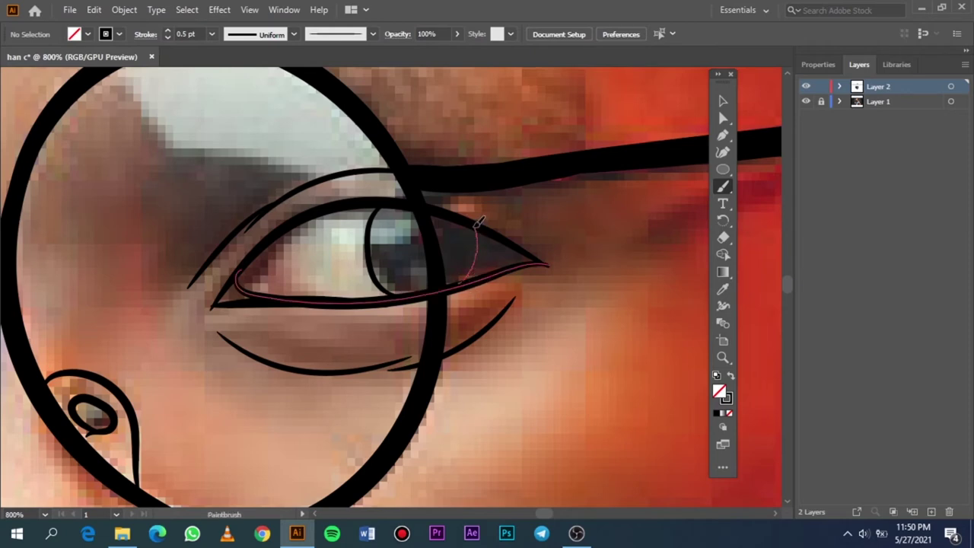
{"action": "left_click_drag", "start_coordinate": [478, 221], "coordinate": [480, 223]}
{"action": "key", "text": "v"}
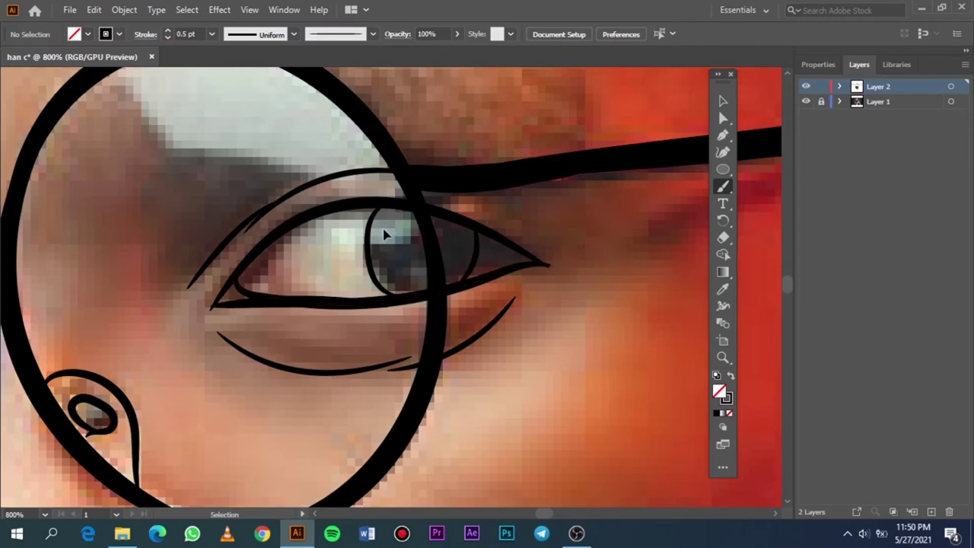
{"action": "key", "text": "ctrl+0"}
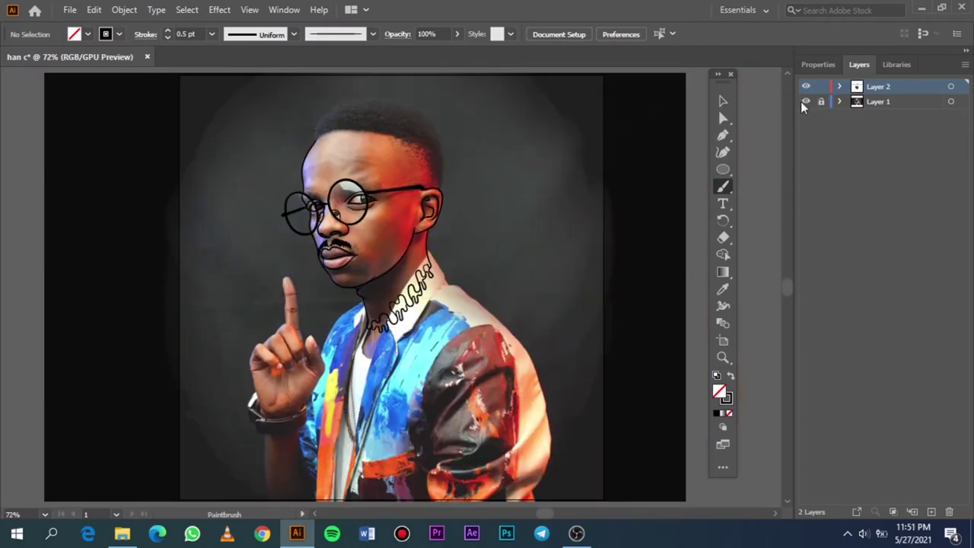
Toggle the photo off and on, then draw the nostril loop with the Pencil.
{"action": "left_click", "coordinate": [804, 101]}
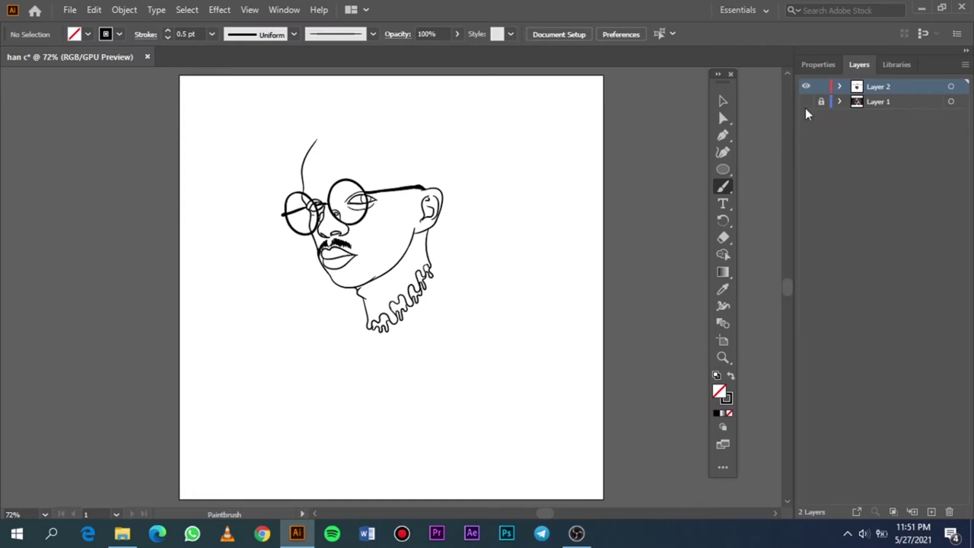
{"action": "left_click", "coordinate": [806, 102]}
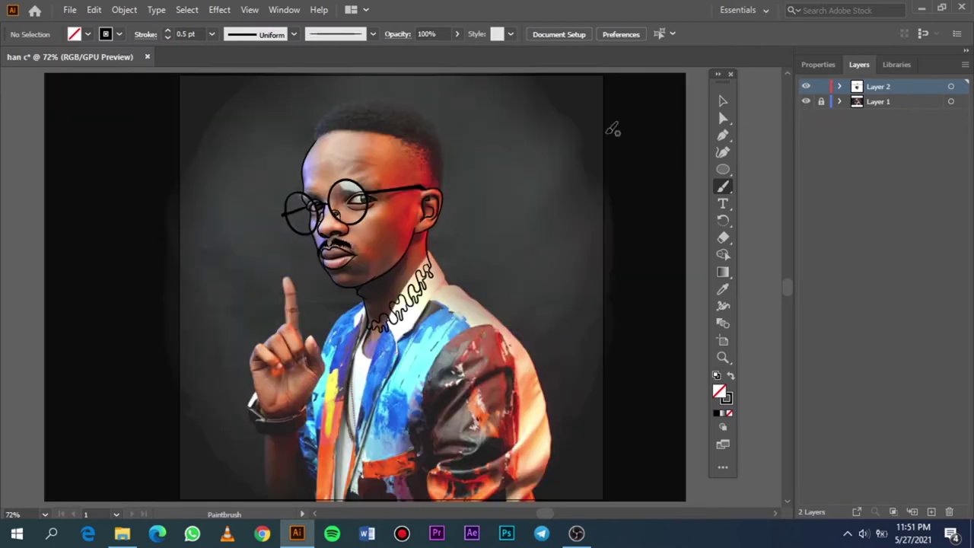
{"action": "left_click_drag", "start_coordinate": [723, 191], "coordinate": [782, 221]}
{"action": "scroll", "coordinate": [344, 234], "scroll_direction": "up", "scroll_amount": 3}
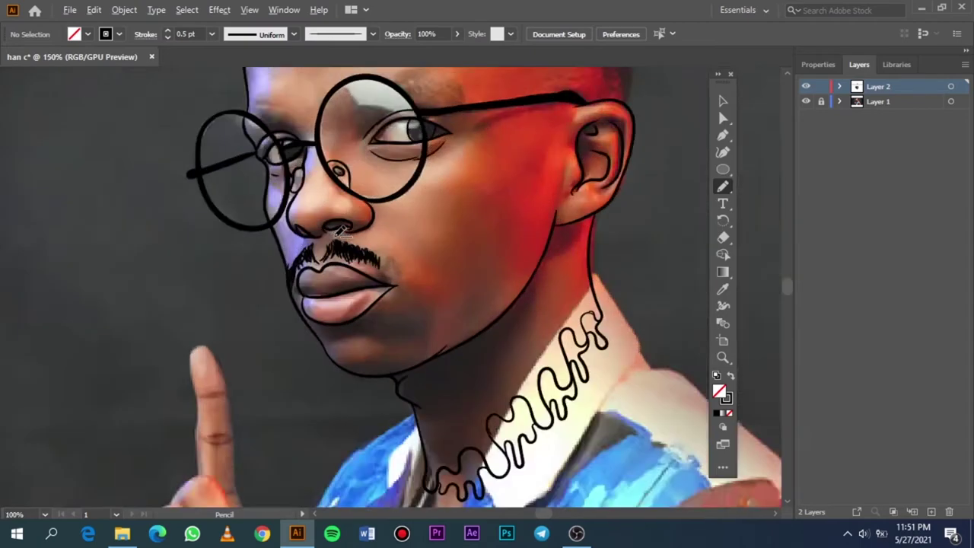
{"action": "scroll", "coordinate": [357, 221], "scroll_direction": "up", "scroll_amount": 3}
{"action": "scroll", "coordinate": [375, 203], "scroll_direction": "up", "scroll_amount": 3}
{"action": "scroll", "coordinate": [372, 201], "scroll_direction": "down", "scroll_amount": 1}
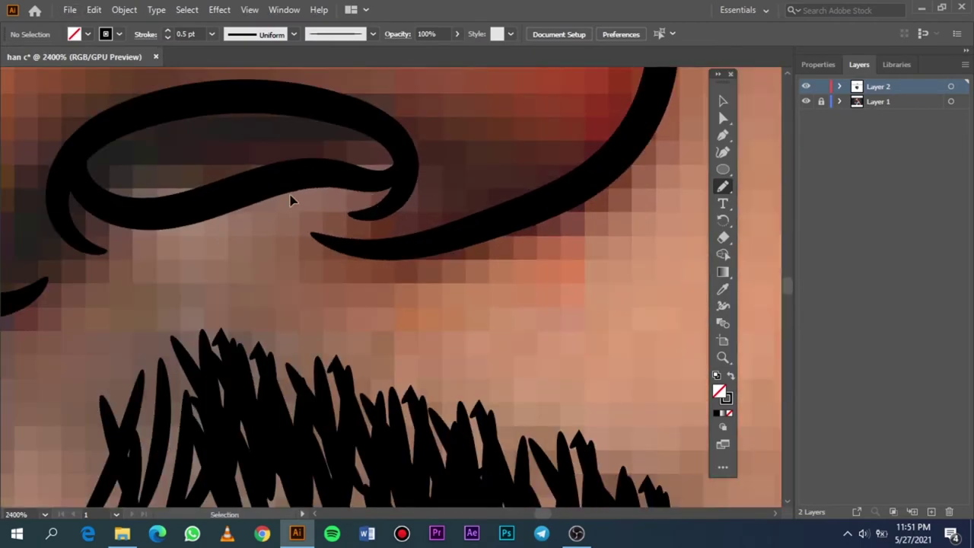
{"action": "scroll", "coordinate": [289, 198], "scroll_direction": "down", "scroll_amount": 1}
{"action": "mouse_move", "coordinate": [360, 107]}
{"action": "left_mouse_down"}
{"action": "mouse_move", "coordinate": [310, 114]}
{"action": "mouse_move", "coordinate": [341, 213]}
{"action": "mouse_move", "coordinate": [439, 185]}
{"action": "mouse_move", "coordinate": [461, 130]}
{"action": "mouse_move", "coordinate": [362, 106]}
{"action": "left_mouse_up"}
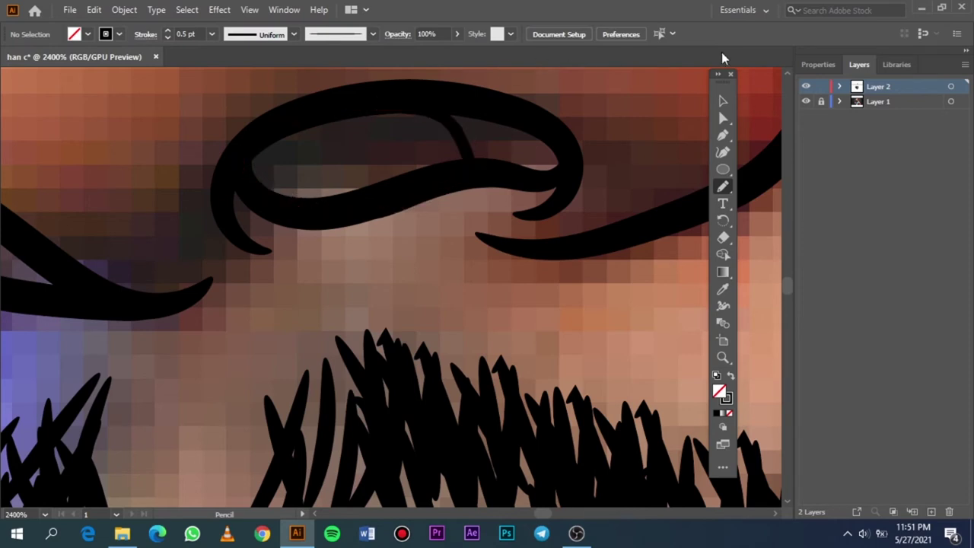
Fill the nostril loop solid black with no outline and pencil in the rest.
{"action": "left_click", "coordinate": [723, 98]}
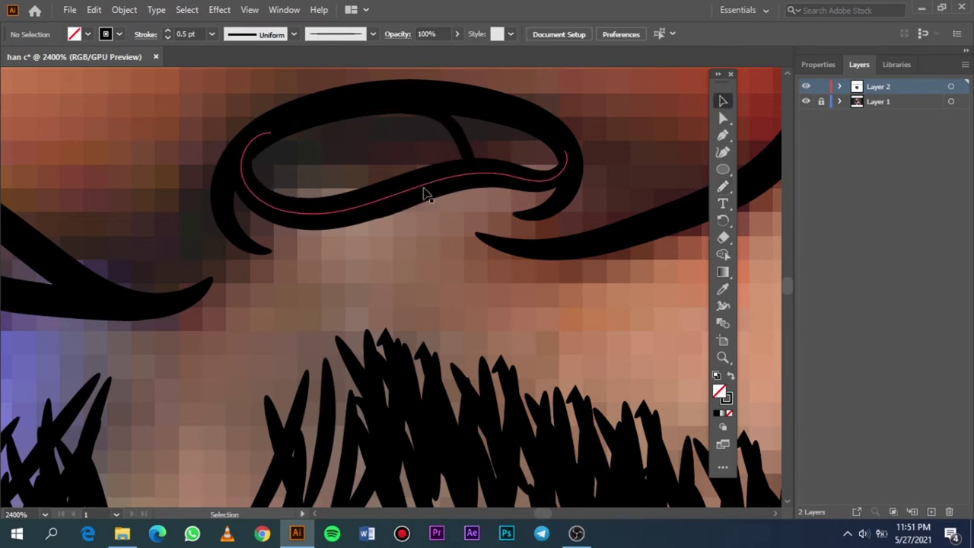
{"action": "left_click", "coordinate": [462, 136]}
{"action": "left_click", "coordinate": [728, 376]}
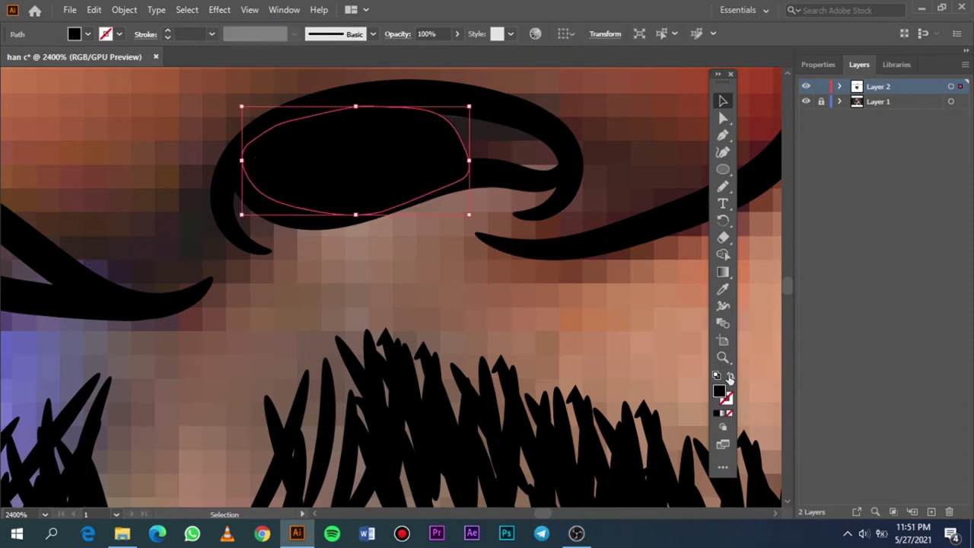
{"action": "left_click", "coordinate": [683, 355]}
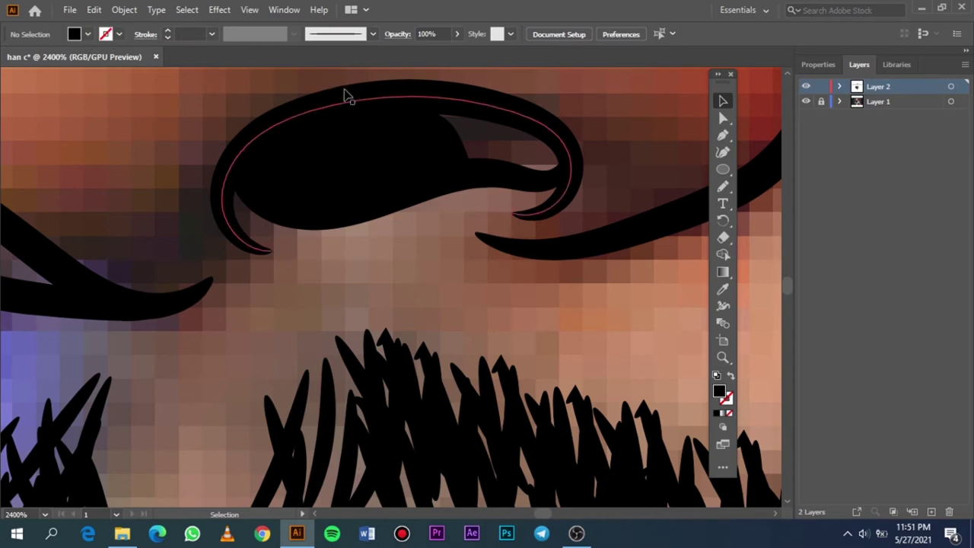
{"action": "key", "text": "n"}
{"action": "mouse_move", "coordinate": [367, 121]}
{"action": "left_mouse_down"}
{"action": "mouse_move", "coordinate": [430, 92]}
{"action": "mouse_move", "coordinate": [507, 102]}
{"action": "mouse_move", "coordinate": [568, 145]}
{"action": "mouse_move", "coordinate": [543, 167]}
{"action": "mouse_move", "coordinate": [451, 164]}
{"action": "mouse_move", "coordinate": [380, 124]}
{"action": "mouse_move", "coordinate": [421, 98]}
{"action": "left_mouse_up"}
{"action": "scroll", "coordinate": [181, 166], "scroll_direction": "down", "scroll_amount": 3}
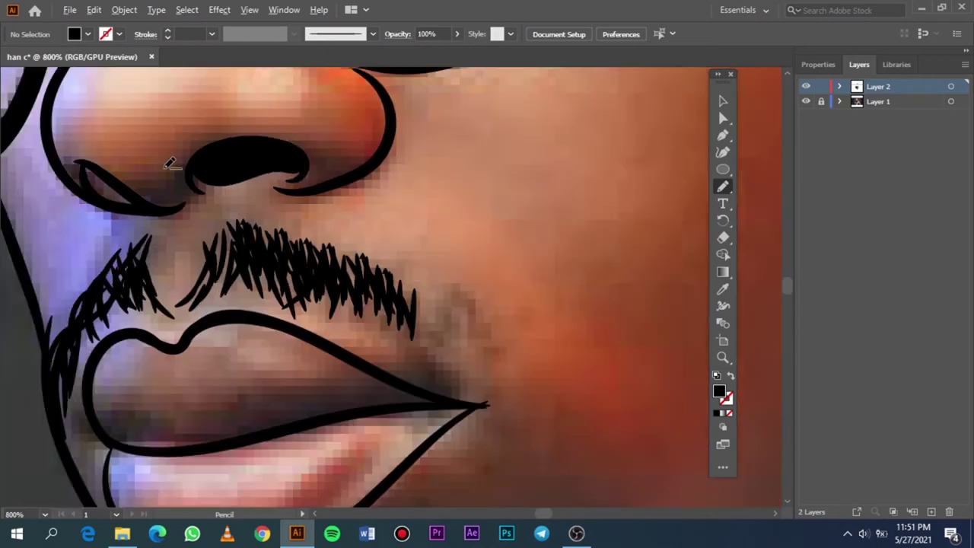
{"action": "scroll", "coordinate": [144, 208], "scroll_direction": "up", "scroll_amount": 1}
{"action": "scroll", "coordinate": [144, 207], "scroll_direction": "up", "scroll_amount": 1}
{"action": "scroll", "coordinate": [236, 182], "scroll_direction": "up", "scroll_amount": 1}
{"action": "scroll", "coordinate": [236, 183], "scroll_direction": "up", "scroll_amount": 1}
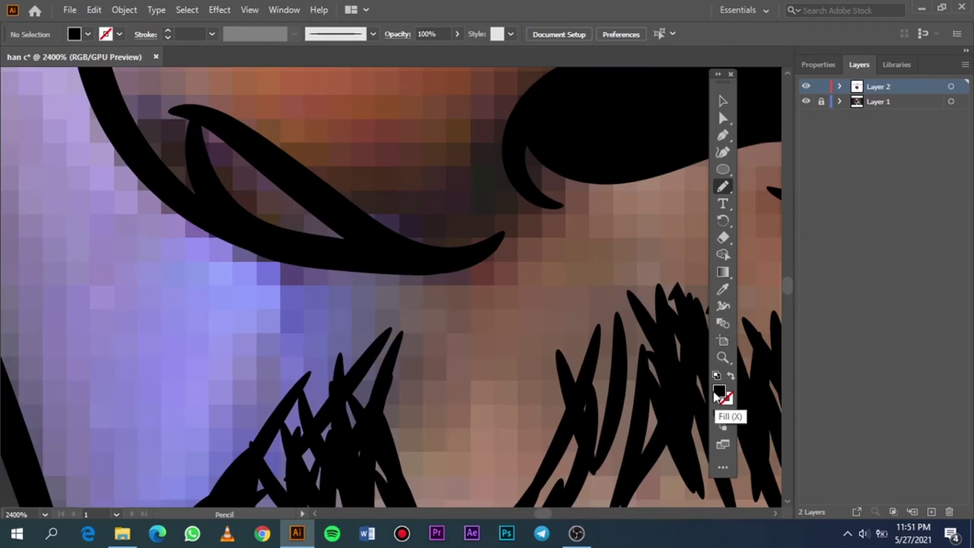
{"action": "left_click", "coordinate": [731, 375]}
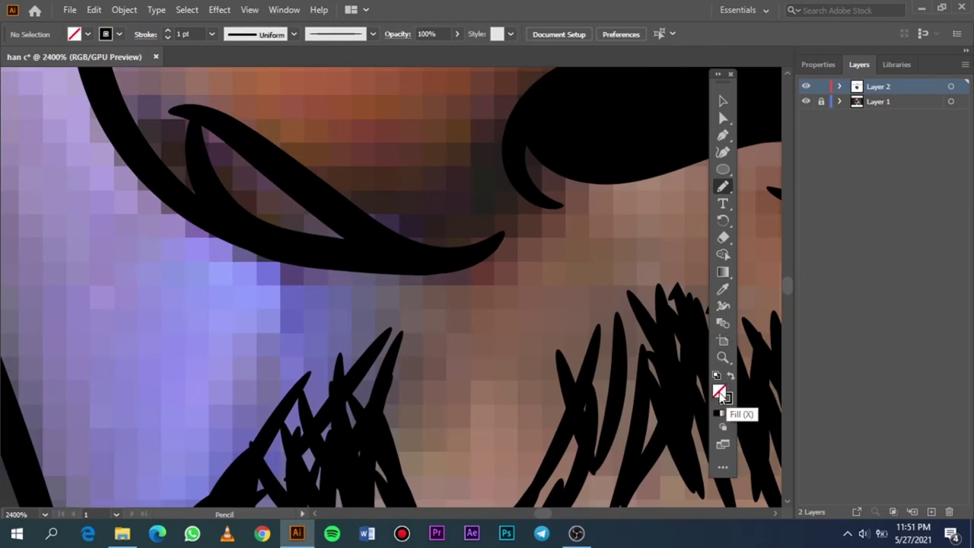
{"action": "double_click", "coordinate": [724, 397]}
{"action": "left_click", "coordinate": [702, 89]}
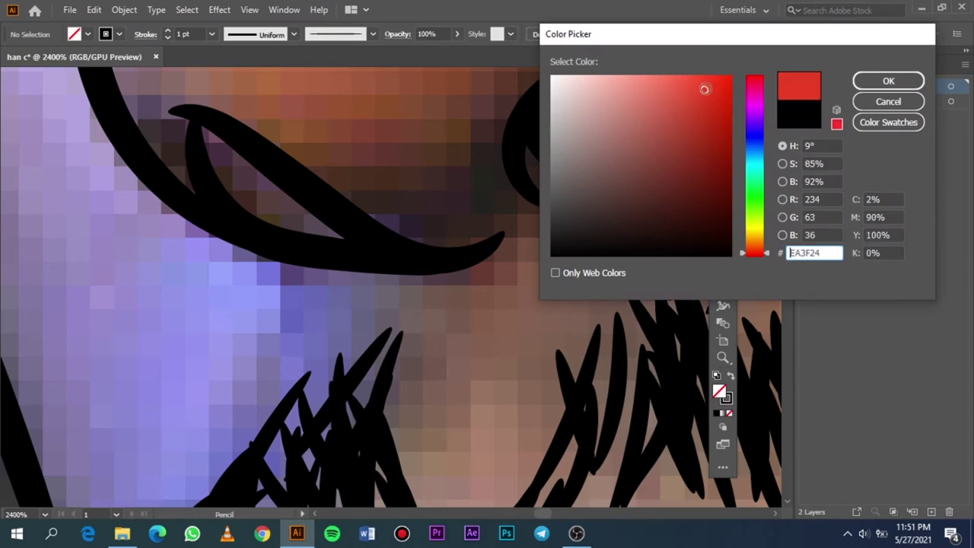
{"action": "left_click", "coordinate": [884, 81]}
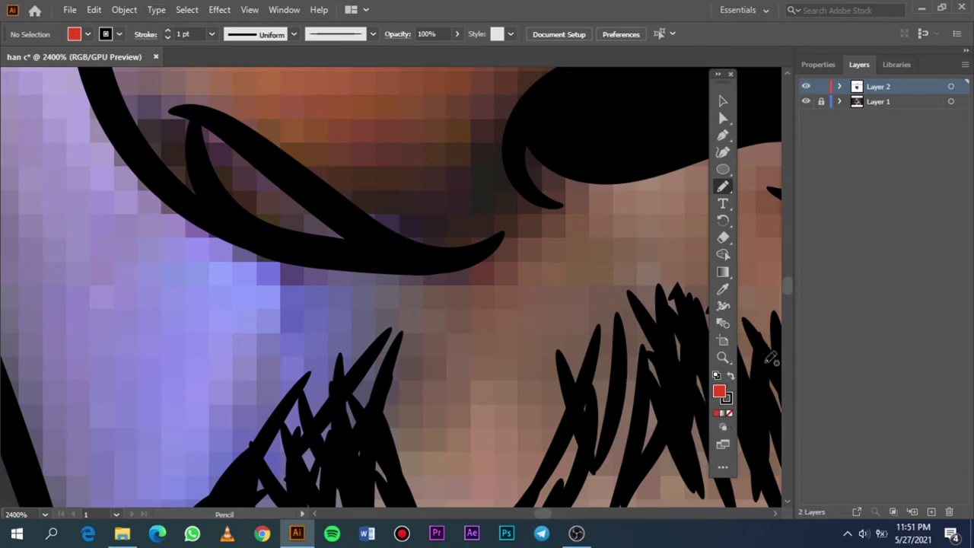
{"action": "left_click", "coordinate": [729, 415]}
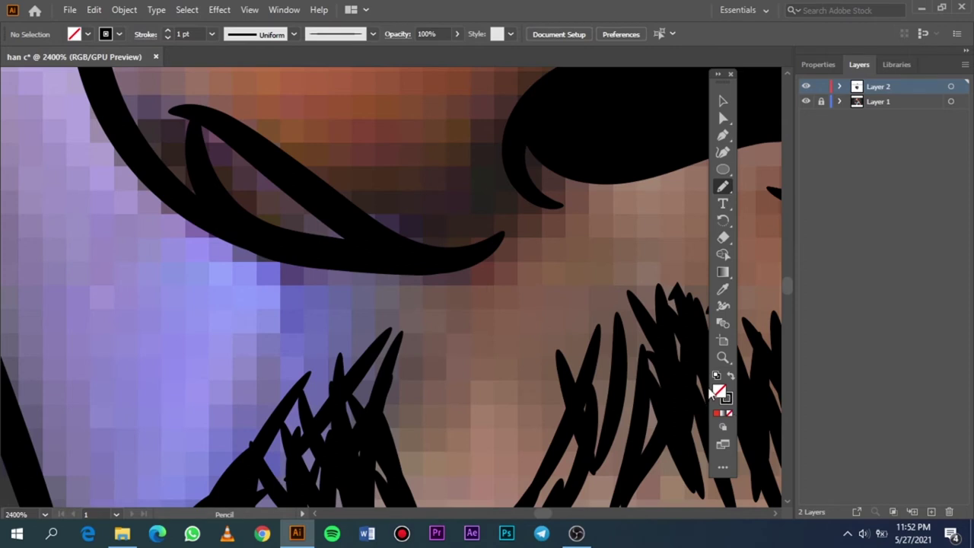
{"action": "left_click", "coordinate": [731, 376]}
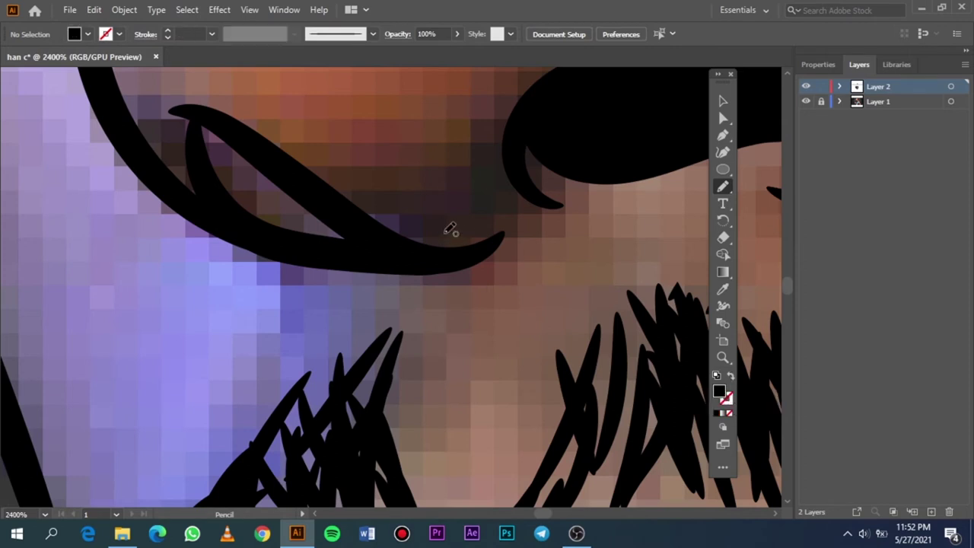
{"action": "left_click", "coordinate": [731, 378]}
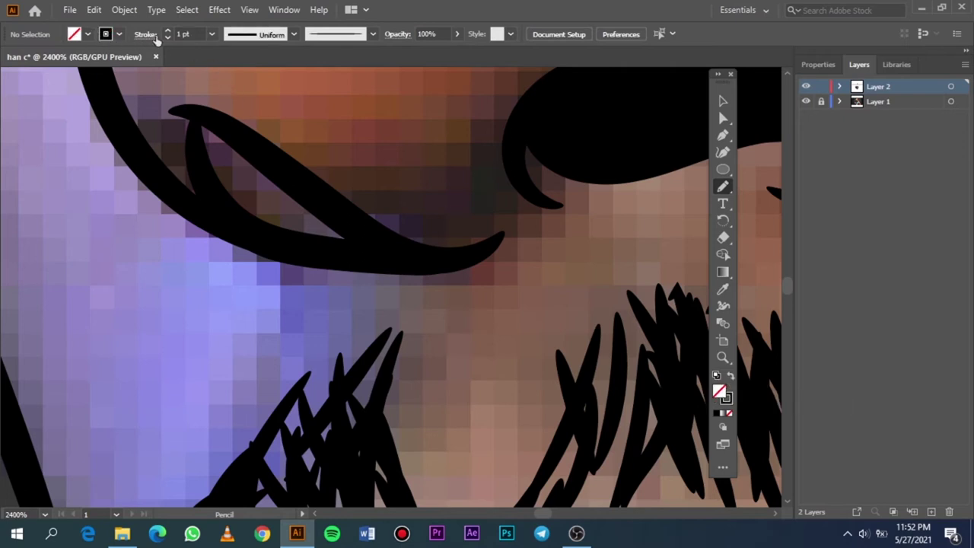
{"action": "left_click", "coordinate": [730, 378]}
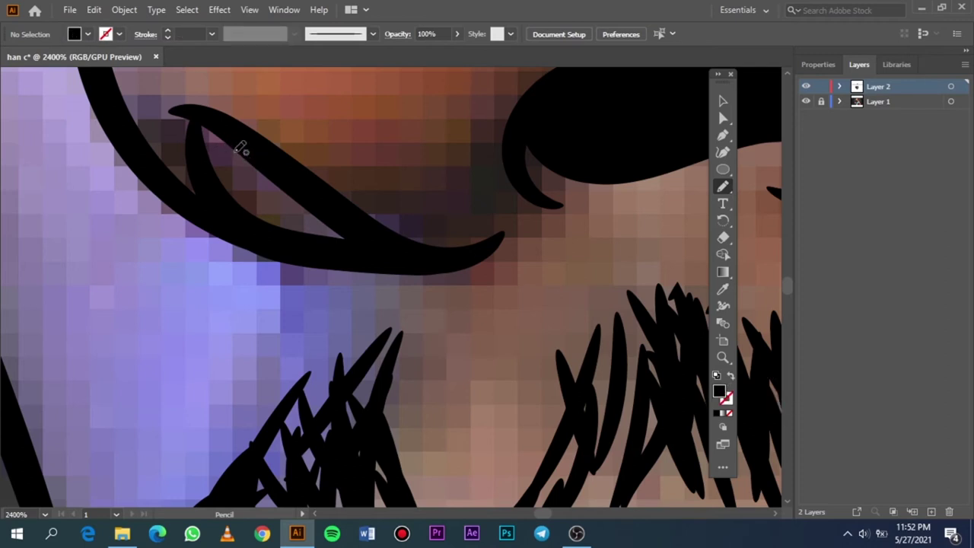
Trace closed pencil loops along the eye's inner corner and the iris edge.
{"action": "left_click_drag", "start_coordinate": [280, 170], "coordinate": [214, 194]}
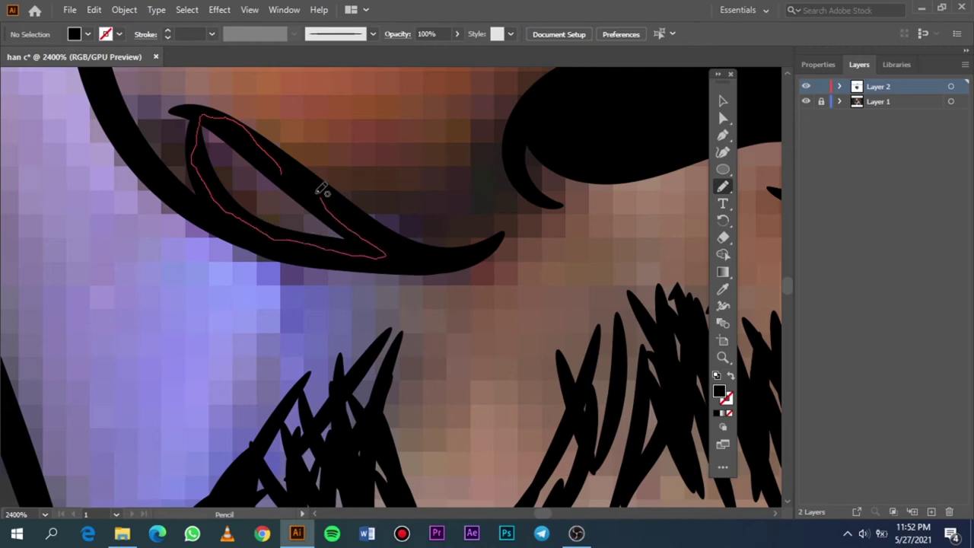
{"action": "left_click_drag", "start_coordinate": [214, 194], "coordinate": [283, 167]}
{"action": "scroll", "coordinate": [495, 165], "scroll_direction": "down", "scroll_amount": 5}
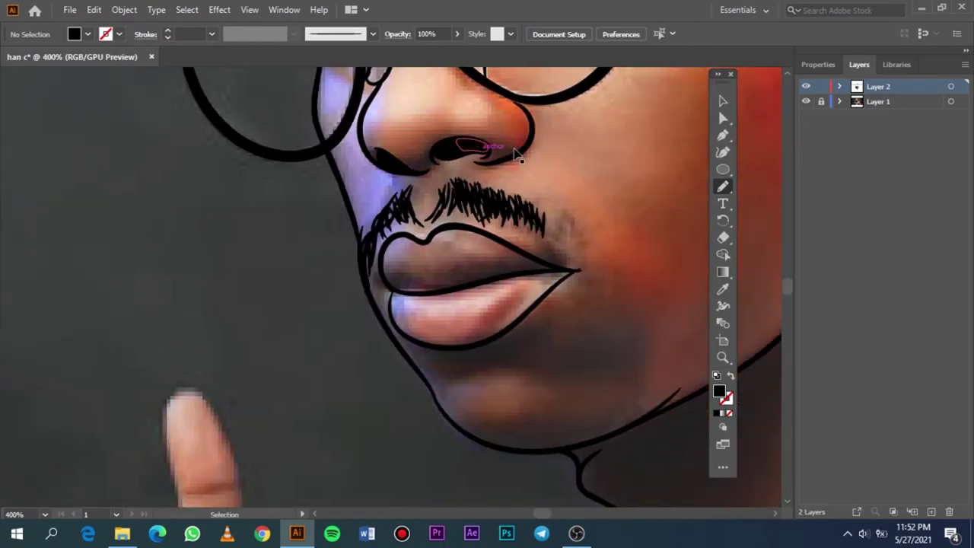
{"action": "scroll", "coordinate": [521, 145], "scroll_direction": "up", "scroll_amount": 3}
{"action": "scroll", "coordinate": [518, 144], "scroll_direction": "down", "scroll_amount": 4}
{"action": "scroll", "coordinate": [515, 142], "scroll_direction": "up", "scroll_amount": 3}
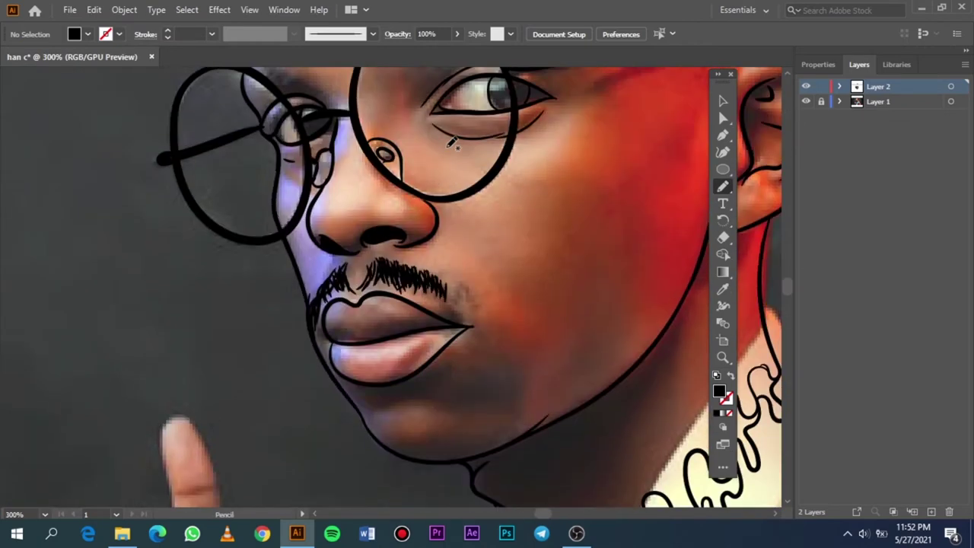
{"action": "scroll", "coordinate": [533, 152], "scroll_direction": "up", "scroll_amount": 2}
{"action": "scroll", "coordinate": [536, 156], "scroll_direction": "up", "scroll_amount": 1}
{"action": "scroll", "coordinate": [539, 160], "scroll_direction": "up", "scroll_amount": 4}
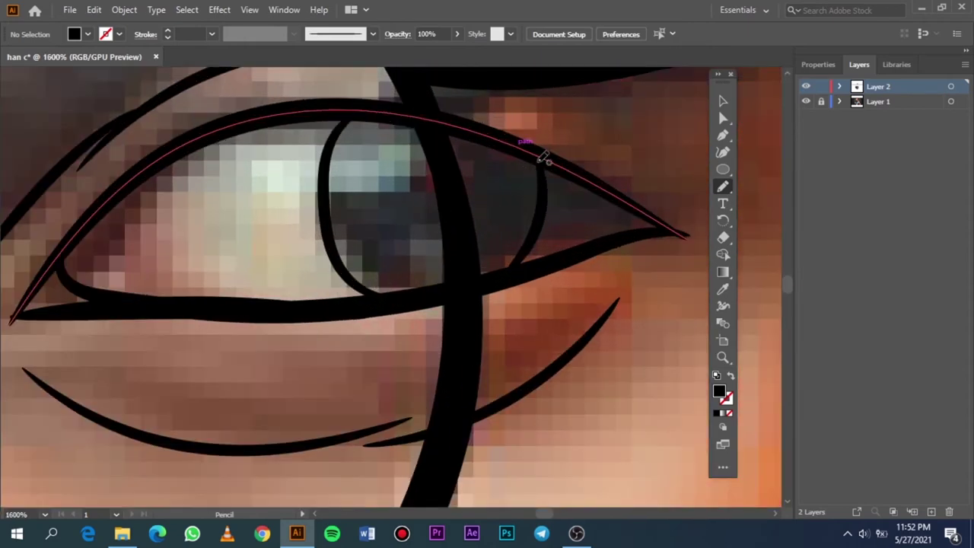
{"action": "scroll", "coordinate": [544, 157], "scroll_direction": "up", "scroll_amount": 1}
{"action": "mouse_move", "coordinate": [543, 158]}
{"action": "left_mouse_down"}
{"action": "mouse_move", "coordinate": [351, 270]}
{"action": "mouse_move", "coordinate": [493, 350]}
{"action": "mouse_move", "coordinate": [527, 176]}
{"action": "left_mouse_up"}
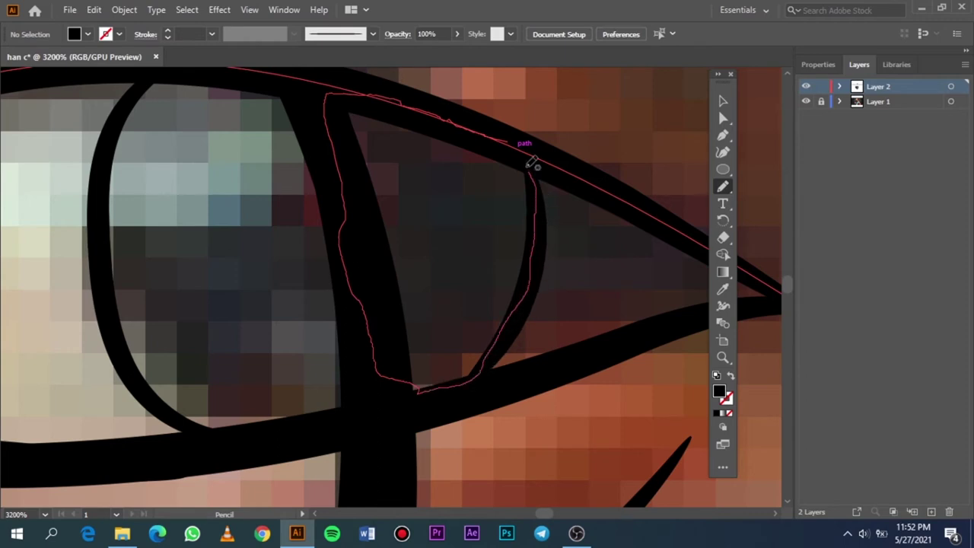
{"action": "left_click_drag", "start_coordinate": [411, 327], "coordinate": [428, 398]}
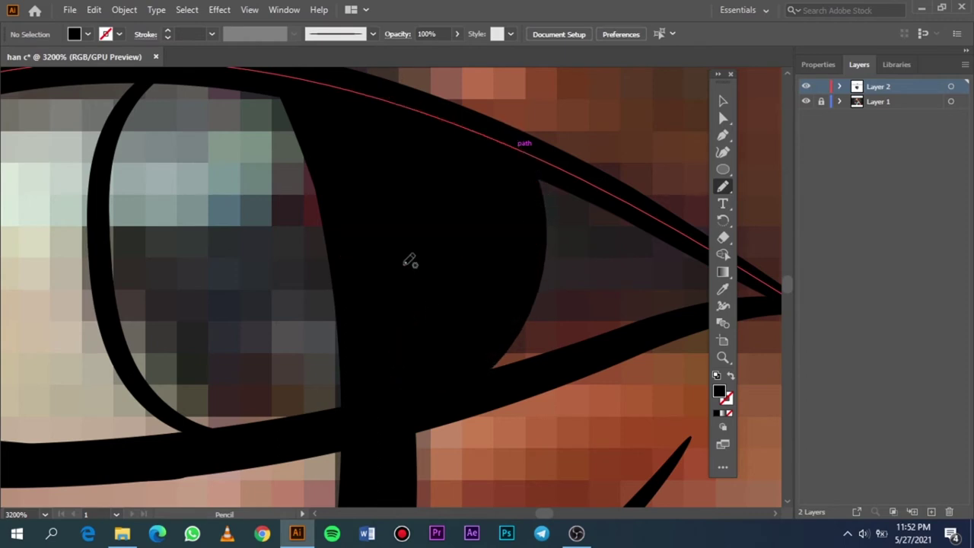
Add more closed black loops over the top and uncovered parts of the iris.
{"action": "mouse_move", "coordinate": [406, 219]}
{"action": "left_mouse_down"}
{"action": "mouse_move", "coordinate": [346, 129]}
{"action": "mouse_move", "coordinate": [267, 64]}
{"action": "mouse_move", "coordinate": [181, 61]}
{"action": "mouse_move", "coordinate": [146, 119]}
{"action": "mouse_move", "coordinate": [331, 333]}
{"action": "mouse_move", "coordinate": [398, 224]}
{"action": "left_mouse_up"}
{"action": "scroll", "coordinate": [343, 232], "scroll_direction": "left", "scroll_amount": 3}
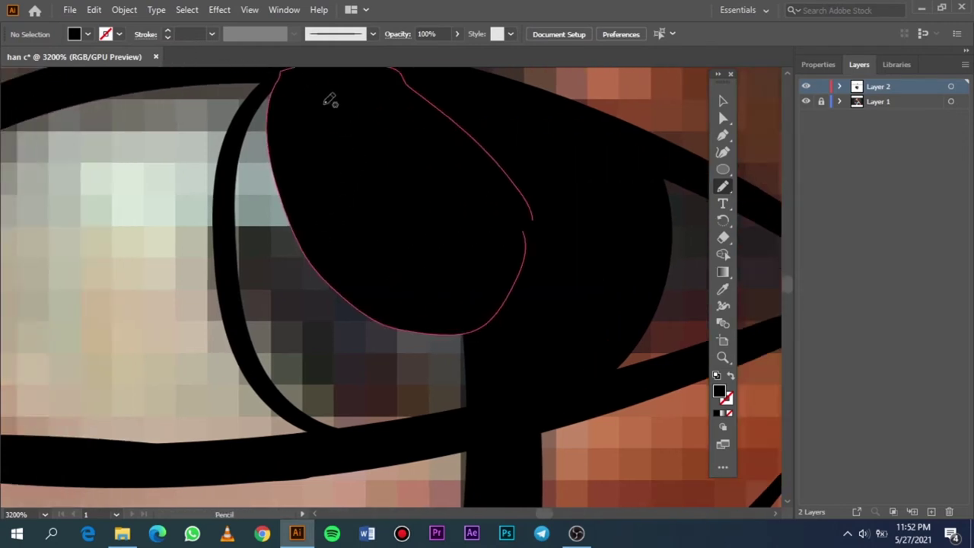
{"action": "mouse_move", "coordinate": [323, 100]}
{"action": "left_mouse_down"}
{"action": "mouse_move", "coordinate": [291, 74]}
{"action": "mouse_move", "coordinate": [258, 95]}
{"action": "mouse_move", "coordinate": [242, 125]}
{"action": "mouse_move", "coordinate": [222, 217]}
{"action": "mouse_move", "coordinate": [235, 315]}
{"action": "mouse_move", "coordinate": [467, 266]}
{"action": "mouse_move", "coordinate": [460, 2]}
{"action": "left_mouse_up"}
{"action": "left_click_drag", "start_coordinate": [413, 37], "coordinate": [457, 57]}
{"action": "scroll", "coordinate": [326, 170], "scroll_direction": "up", "scroll_amount": 2}
{"action": "mouse_move", "coordinate": [307, 199]}
{"action": "left_mouse_down"}
{"action": "mouse_move", "coordinate": [300, 174]}
{"action": "mouse_move", "coordinate": [256, 191]}
{"action": "mouse_move", "coordinate": [231, 233]}
{"action": "mouse_move", "coordinate": [222, 352]}
{"action": "mouse_move", "coordinate": [235, 398]}
{"action": "mouse_move", "coordinate": [382, 314]}
{"action": "mouse_move", "coordinate": [305, 199]}
{"action": "left_mouse_up"}
{"action": "scroll", "coordinate": [398, 224], "scroll_direction": "down", "scroll_amount": 4}
{"action": "mouse_move", "coordinate": [544, 227]}
{"action": "left_mouse_down"}
{"action": "mouse_move", "coordinate": [337, 152]}
{"action": "mouse_move", "coordinate": [247, 174]}
{"action": "mouse_move", "coordinate": [245, 220]}
{"action": "mouse_move", "coordinate": [274, 272]}
{"action": "mouse_move", "coordinate": [361, 309]}
{"action": "mouse_move", "coordinate": [553, 249]}
{"action": "mouse_move", "coordinate": [545, 228]}
{"action": "left_mouse_up"}
Fill the remaining iris edge with a pencil loop and fit the artboard.
{"action": "scroll", "coordinate": [574, 165], "scroll_direction": "down", "scroll_amount": 3}
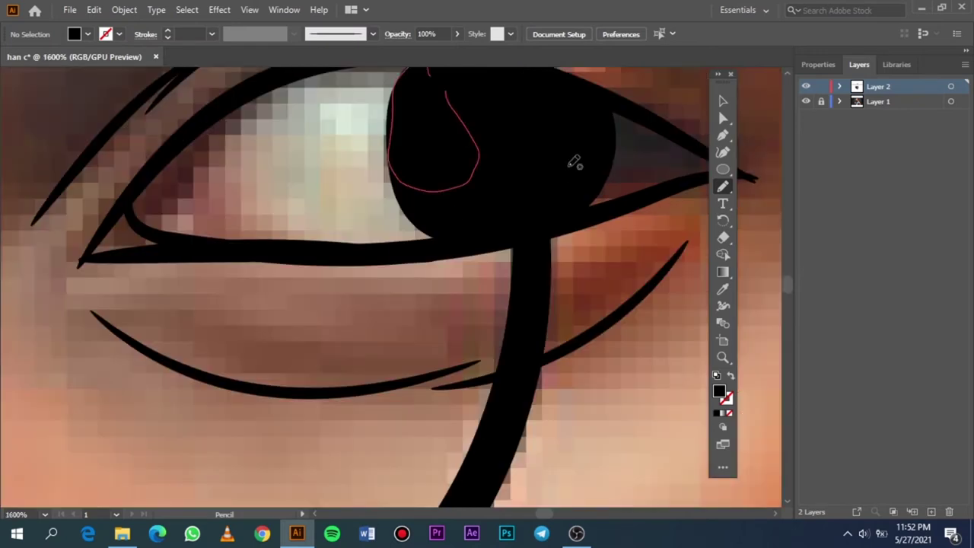
{"action": "scroll", "coordinate": [578, 152], "scroll_direction": "up", "scroll_amount": 3}
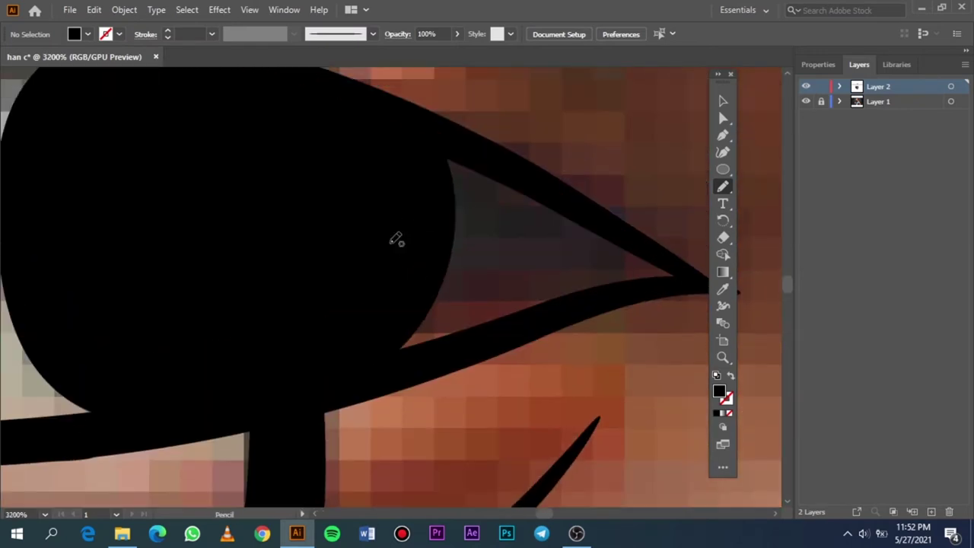
{"action": "mouse_move", "coordinate": [391, 239]}
{"action": "left_mouse_down"}
{"action": "mouse_move", "coordinate": [681, 279]}
{"action": "mouse_move", "coordinate": [642, 243]}
{"action": "left_mouse_up"}
{"action": "key", "text": "ctrl+z"}
{"action": "left_click_drag", "start_coordinate": [437, 280], "coordinate": [497, 272]}
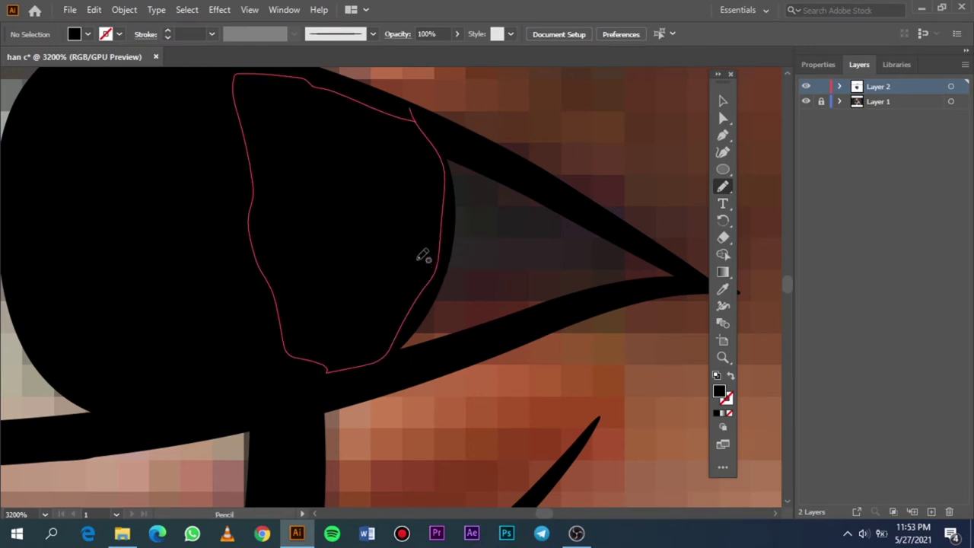
{"action": "mouse_move", "coordinate": [396, 268]}
{"action": "left_mouse_down"}
{"action": "mouse_move", "coordinate": [574, 281]}
{"action": "mouse_move", "coordinate": [543, 302]}
{"action": "mouse_move", "coordinate": [702, 274]}
{"action": "mouse_move", "coordinate": [532, 178]}
{"action": "mouse_move", "coordinate": [434, 157]}
{"action": "mouse_move", "coordinate": [398, 243]}
{"action": "mouse_move", "coordinate": [432, 276]}
{"action": "left_mouse_up"}
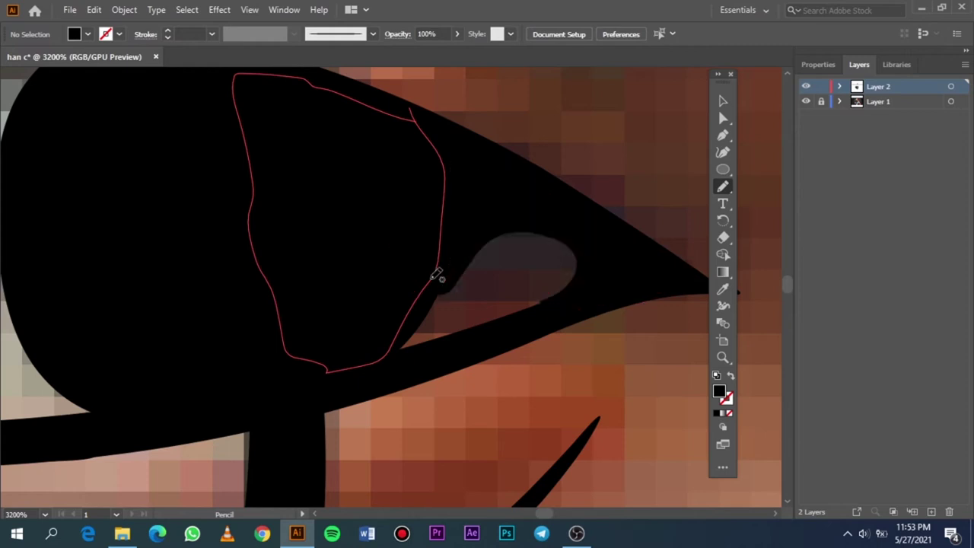
{"action": "scroll", "coordinate": [430, 282], "scroll_direction": "down", "scroll_amount": 1}
{"action": "key", "text": "ctrl+0"}
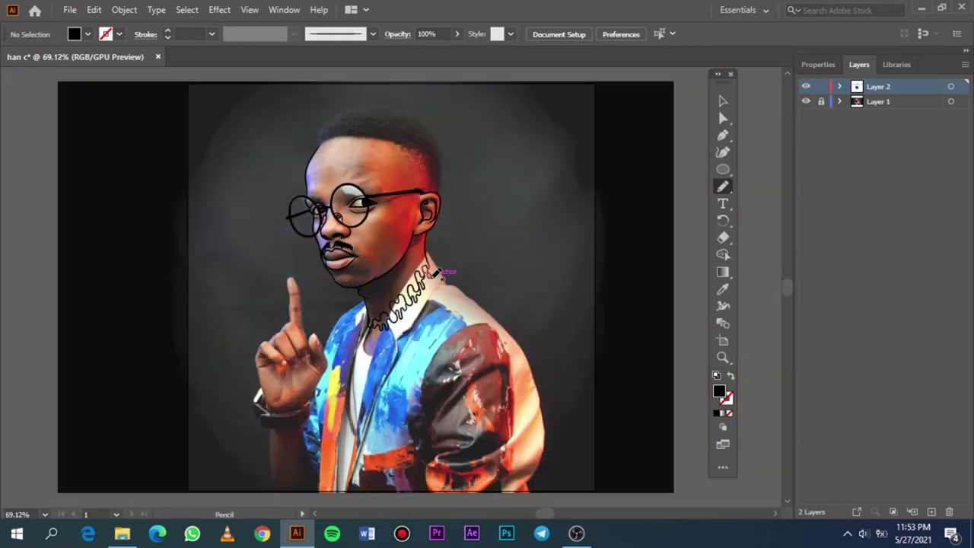
{"action": "left_click", "coordinate": [804, 102]}
{"action": "scroll", "coordinate": [495, 169], "scroll_direction": "left", "scroll_amount": 1}
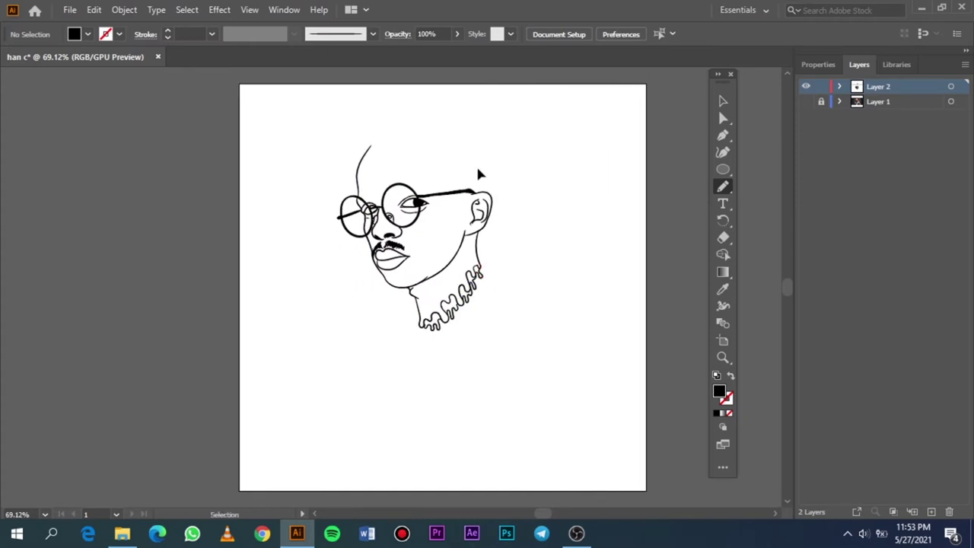
{"action": "left_click", "coordinate": [808, 103]}
{"action": "left_click", "coordinate": [807, 103]}
{"action": "left_click", "coordinate": [806, 102]}
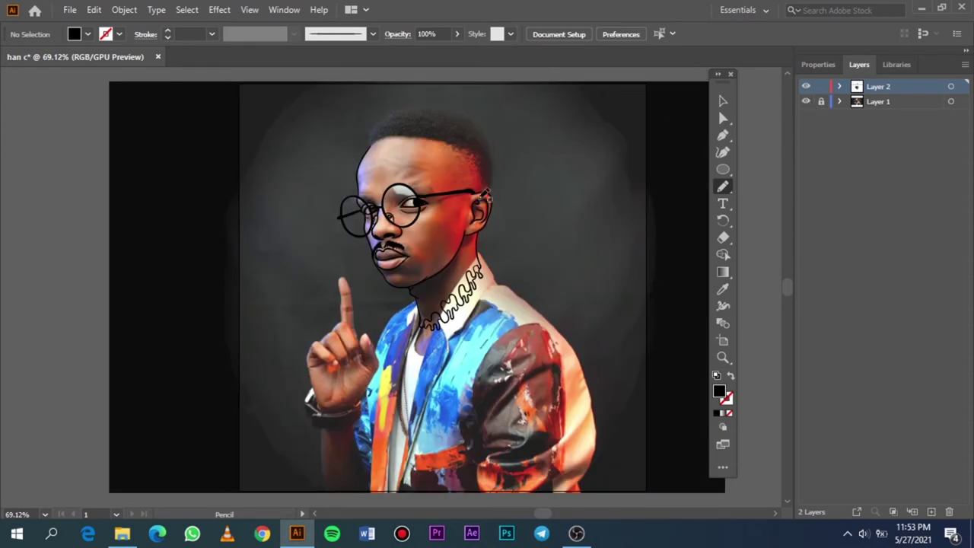
{"action": "scroll", "coordinate": [371, 213], "scroll_direction": "up", "scroll_amount": 5}
{"action": "scroll", "coordinate": [370, 213], "scroll_direction": "up", "scroll_amount": 1}
Draw a pencil stroke thickening the top of the glasses frame near the bridge.
{"action": "scroll", "coordinate": [370, 217], "scroll_direction": "up", "scroll_amount": 2}
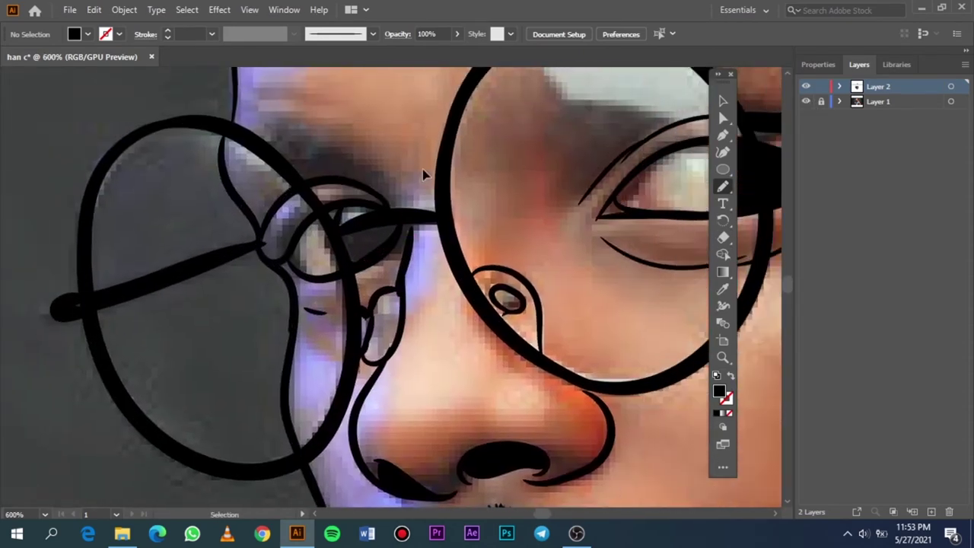
{"action": "scroll", "coordinate": [369, 223], "scroll_direction": "up", "scroll_amount": 1}
{"action": "scroll", "coordinate": [367, 230], "scroll_direction": "up", "scroll_amount": 2}
{"action": "mouse_move", "coordinate": [442, 121]}
{"action": "left_mouse_down"}
{"action": "mouse_move", "coordinate": [277, 198]}
{"action": "mouse_move", "coordinate": [437, 122]}
{"action": "mouse_move", "coordinate": [505, 166]}
{"action": "mouse_move", "coordinate": [526, 243]}
{"action": "mouse_move", "coordinate": [444, 322]}
{"action": "mouse_move", "coordinate": [326, 346]}
{"action": "mouse_move", "coordinate": [288, 231]}
{"action": "mouse_move", "coordinate": [435, 133]}
{"action": "left_mouse_up"}
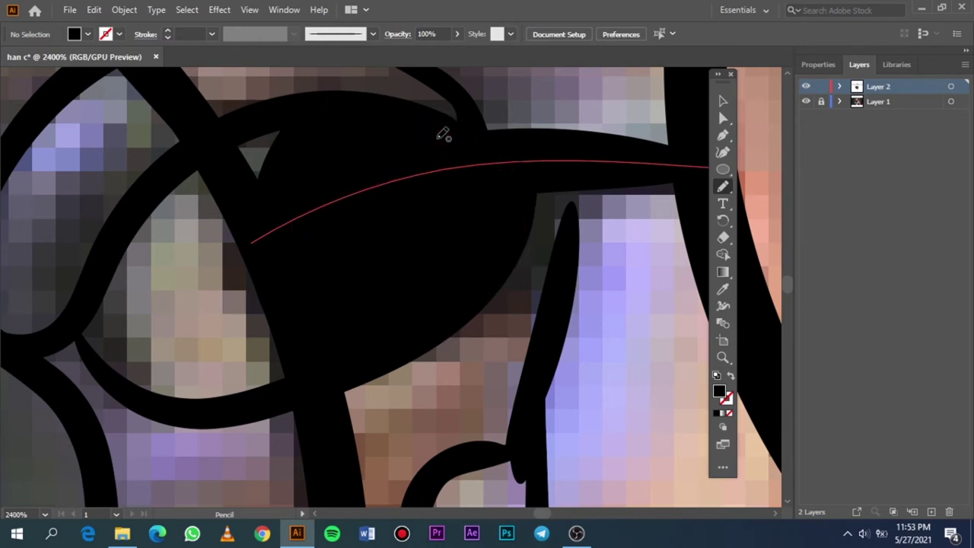
{"action": "scroll", "coordinate": [302, 140], "scroll_direction": "down", "scroll_amount": 4}
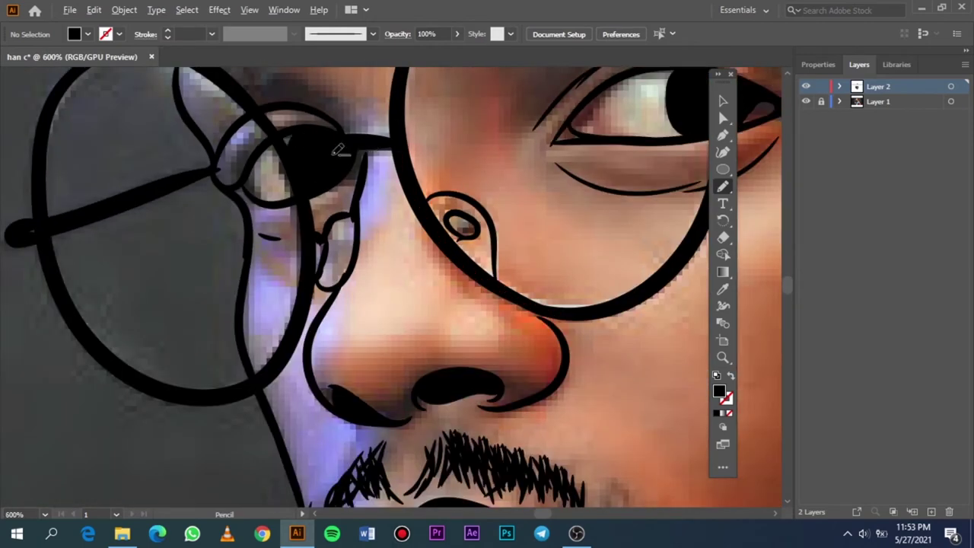
{"action": "scroll", "coordinate": [420, 159], "scroll_direction": "down", "scroll_amount": 4}
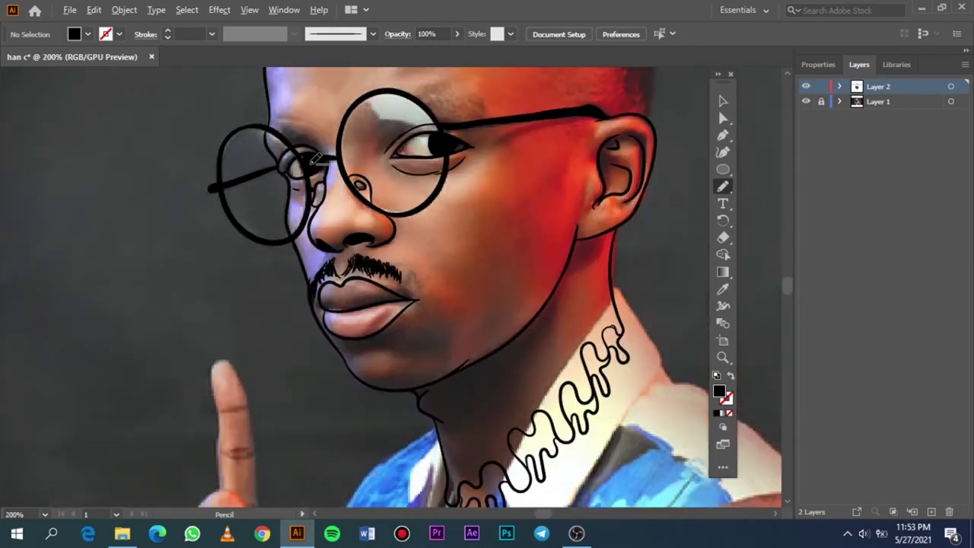
{"action": "scroll", "coordinate": [420, 159], "scroll_direction": "up", "scroll_amount": 2}
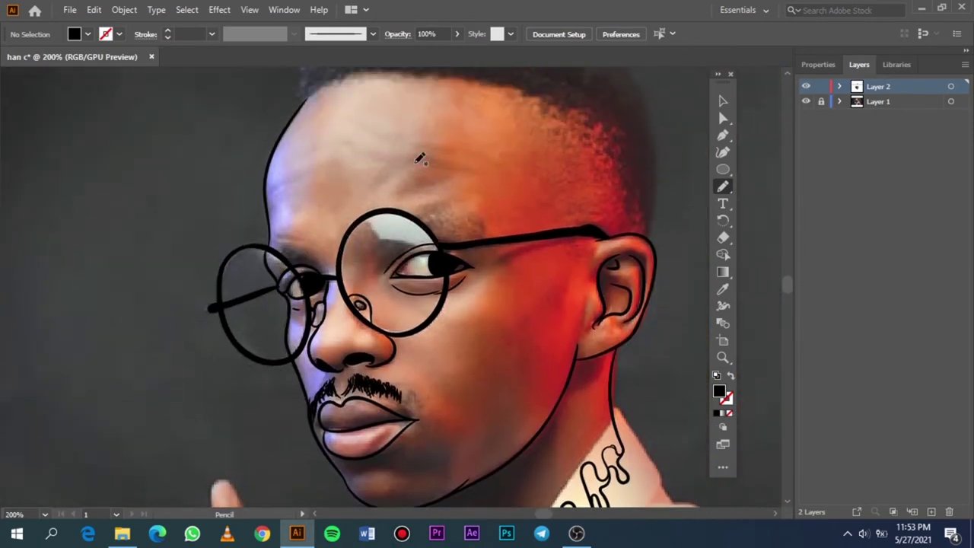
Hide and reshow the reference photo to check the line art.
{"action": "left_click", "coordinate": [806, 102]}
{"action": "scroll", "coordinate": [536, 199], "scroll_direction": "down", "scroll_amount": 3}
{"action": "scroll", "coordinate": [554, 198], "scroll_direction": "right", "scroll_amount": 2}
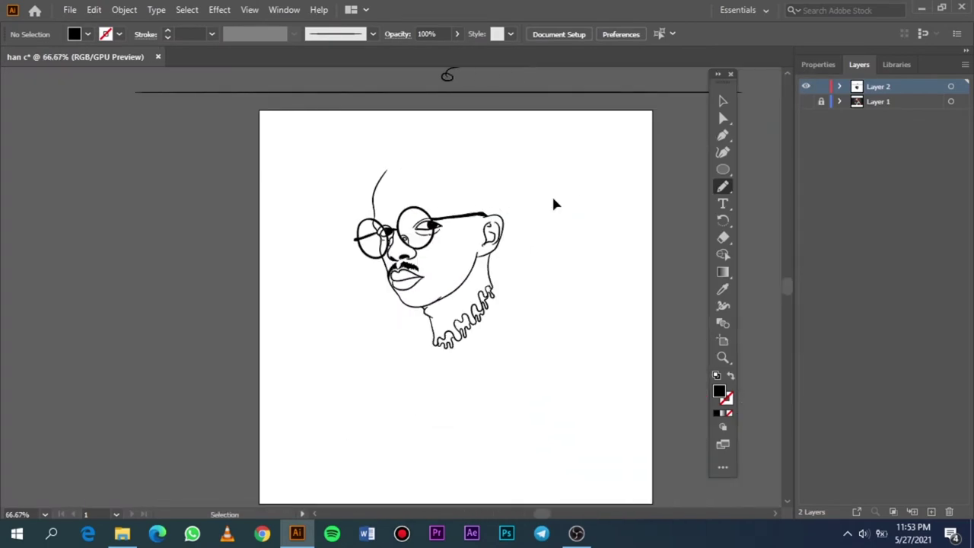
{"action": "left_click", "coordinate": [805, 101]}
{"action": "scroll", "coordinate": [460, 203], "scroll_direction": "up", "scroll_amount": 1}
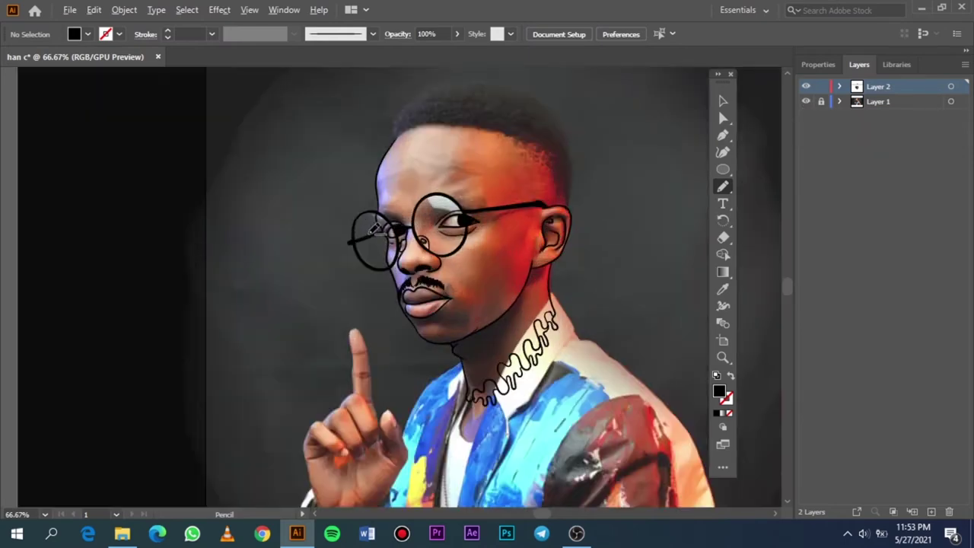
{"action": "scroll", "coordinate": [460, 203], "scroll_direction": "up", "scroll_amount": 2}
{"action": "scroll", "coordinate": [459, 203], "scroll_direction": "up", "scroll_amount": 1}
{"action": "scroll", "coordinate": [459, 203], "scroll_direction": "up", "scroll_amount": 1}
Trace the jagged, feathery eyebrow outline above the far lens with the Pencil.
{"action": "scroll", "coordinate": [373, 246], "scroll_direction": "up", "scroll_amount": 1}
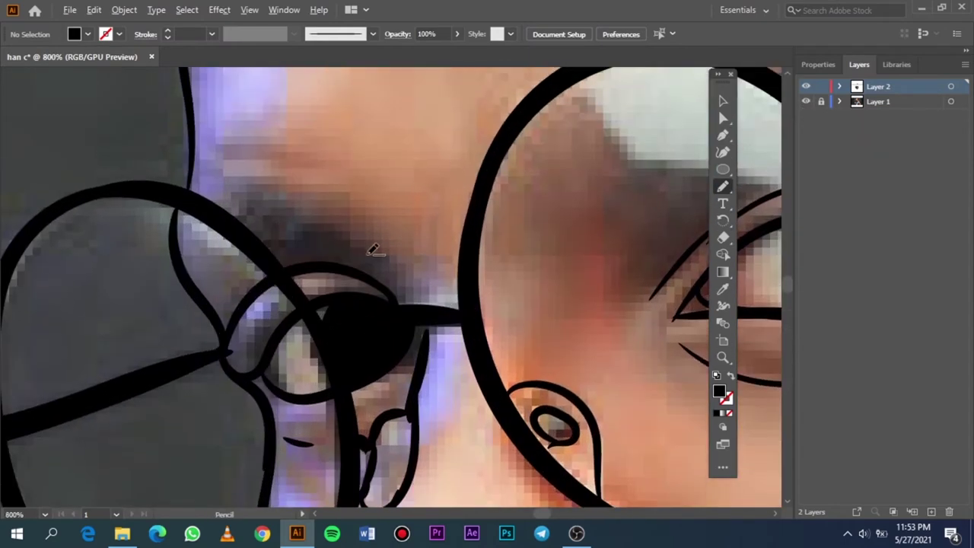
{"action": "scroll", "coordinate": [363, 266], "scroll_direction": "up", "scroll_amount": 1}
{"action": "scroll", "coordinate": [356, 273], "scroll_direction": "up", "scroll_amount": 1}
{"action": "scroll", "coordinate": [356, 267], "scroll_direction": "left", "scroll_amount": 2}
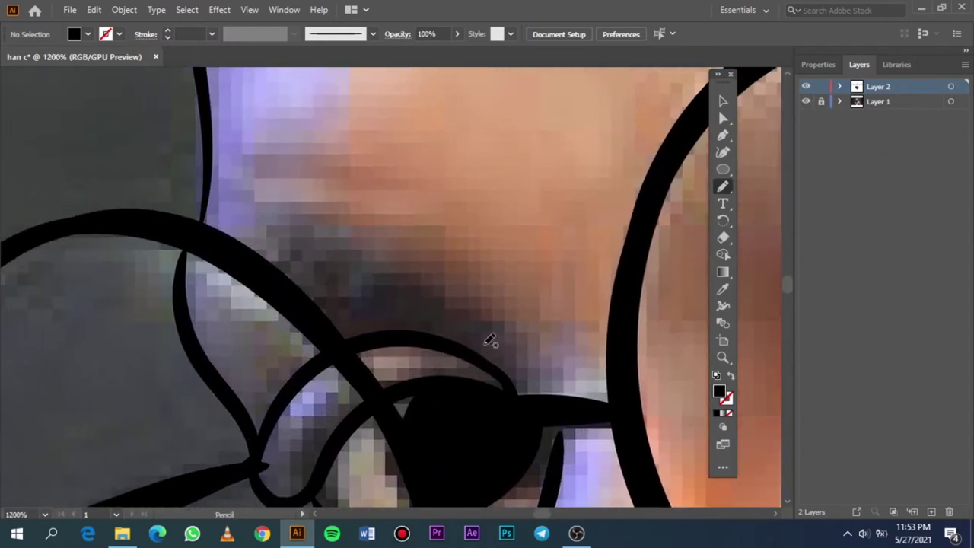
{"action": "scroll", "coordinate": [491, 346], "scroll_direction": "down", "scroll_amount": 1}
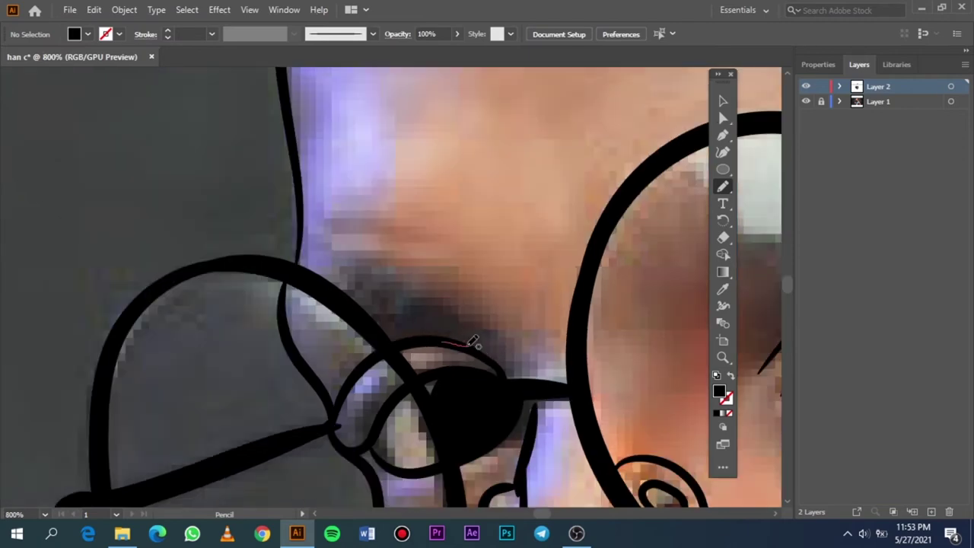
{"action": "left_click_drag", "start_coordinate": [446, 337], "coordinate": [449, 324]}
{"action": "key", "text": "ctrl"}
{"action": "scroll", "coordinate": [372, 304], "scroll_direction": "up", "scroll_amount": 1}
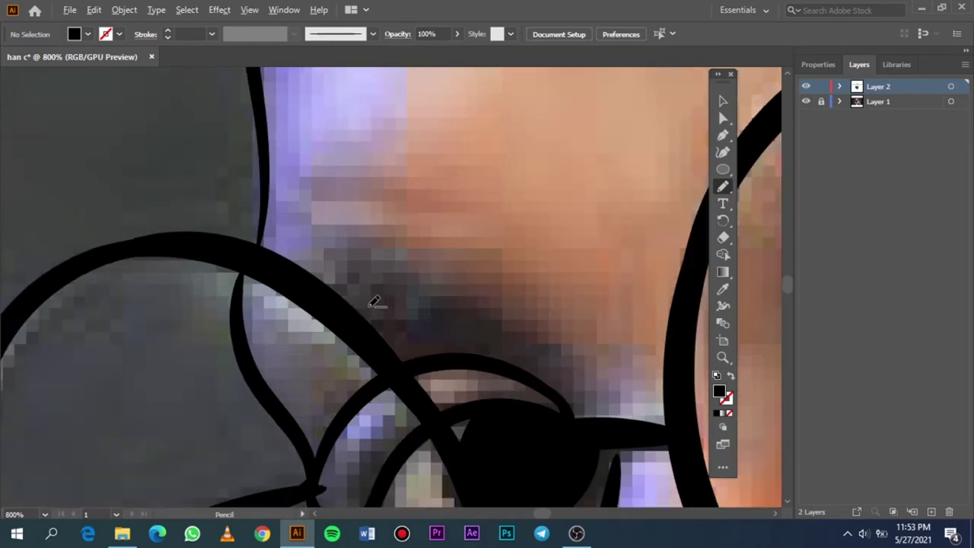
{"action": "left_click_drag", "start_coordinate": [258, 259], "coordinate": [268, 255]}
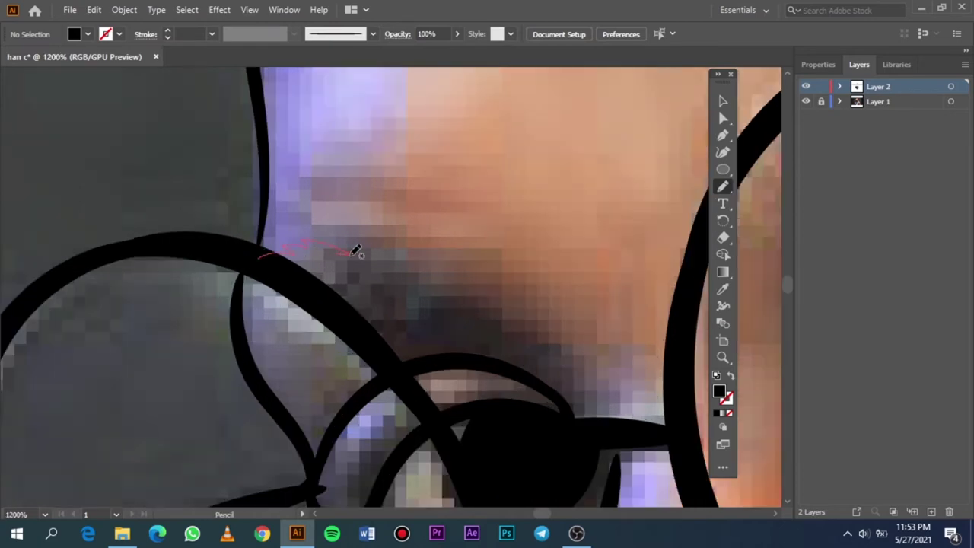
{"action": "mouse_move", "coordinate": [354, 251]}
{"action": "left_mouse_down"}
{"action": "mouse_move", "coordinate": [430, 279]}
{"action": "mouse_move", "coordinate": [514, 342]}
{"action": "mouse_move", "coordinate": [516, 358]}
{"action": "mouse_move", "coordinate": [441, 355]}
{"action": "mouse_move", "coordinate": [405, 368]}
{"action": "mouse_move", "coordinate": [322, 291]}
{"action": "mouse_move", "coordinate": [250, 256]}
{"action": "left_mouse_up"}
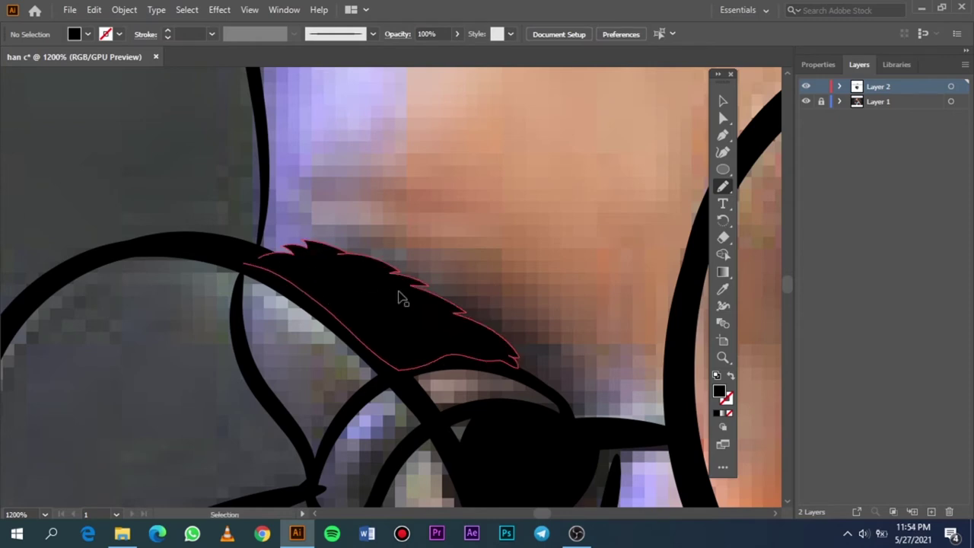
Fit the artboard and toggle the reference photo off and on to check.
{"action": "key", "text": "ctrl+0"}
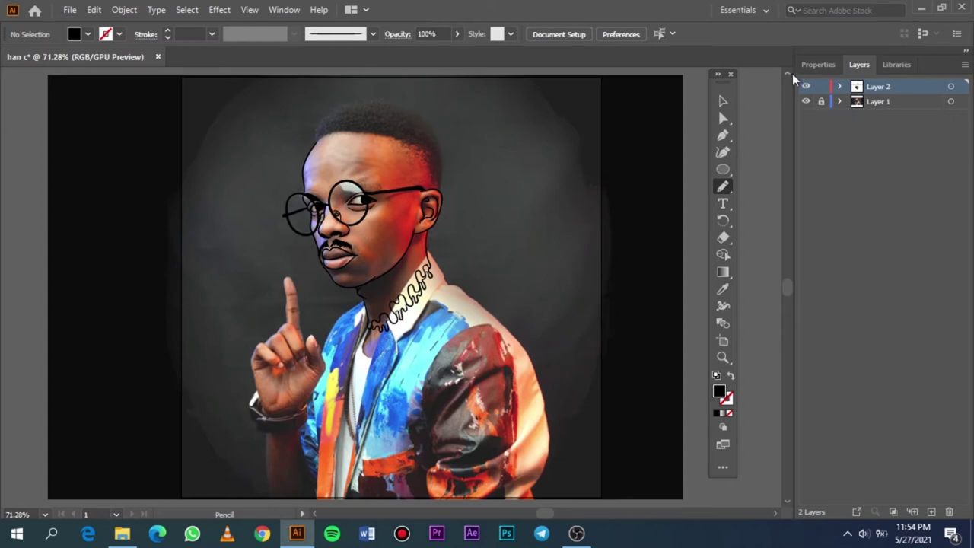
{"action": "left_click", "coordinate": [804, 101]}
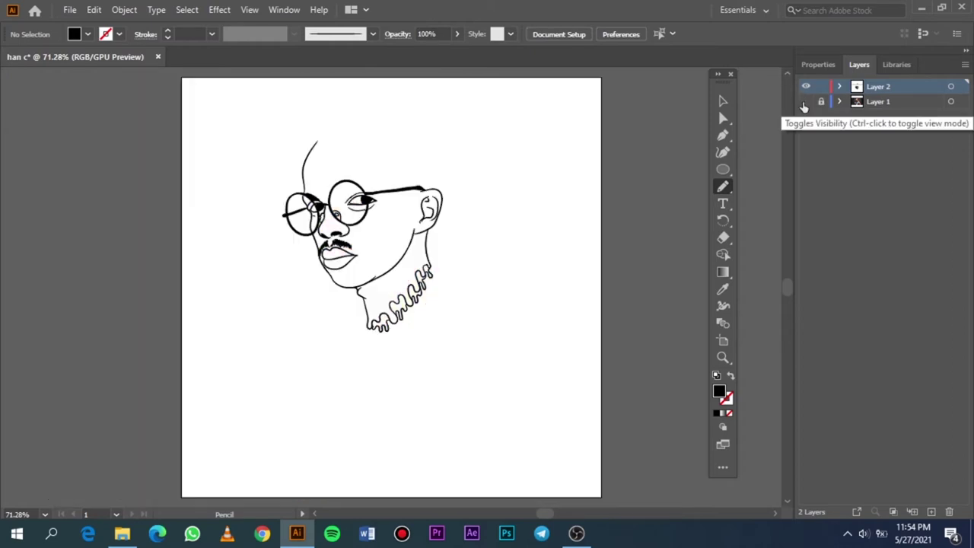
{"action": "left_click", "coordinate": [805, 101]}
{"action": "scroll", "coordinate": [305, 196], "scroll_direction": "up", "scroll_amount": 3}
Add jagged hair spikes to the far eyebrow's top edge and fit the artboard.
{"action": "scroll", "coordinate": [305, 195], "scroll_direction": "up", "scroll_amount": 2}
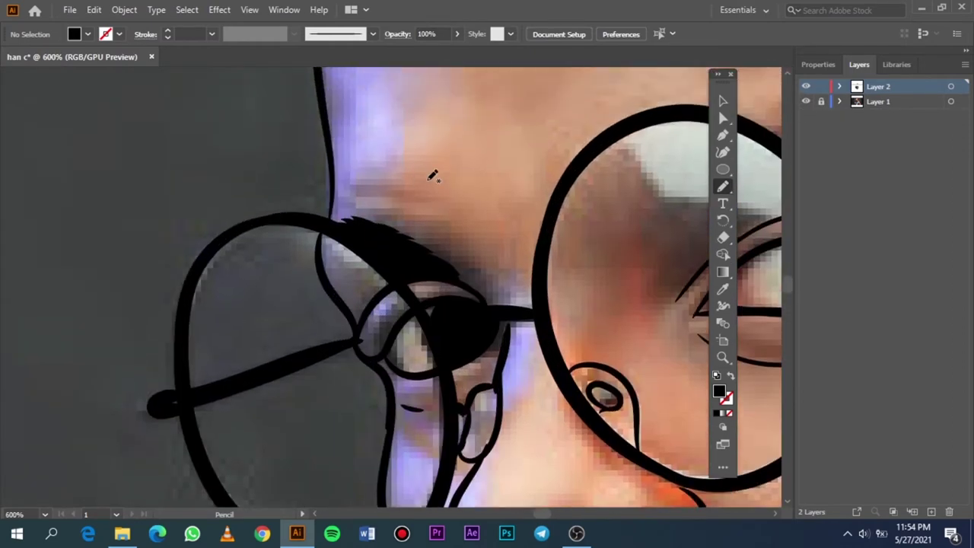
{"action": "scroll", "coordinate": [305, 196], "scroll_direction": "up", "scroll_amount": 2}
{"action": "scroll", "coordinate": [305, 195], "scroll_direction": "up", "scroll_amount": 2}
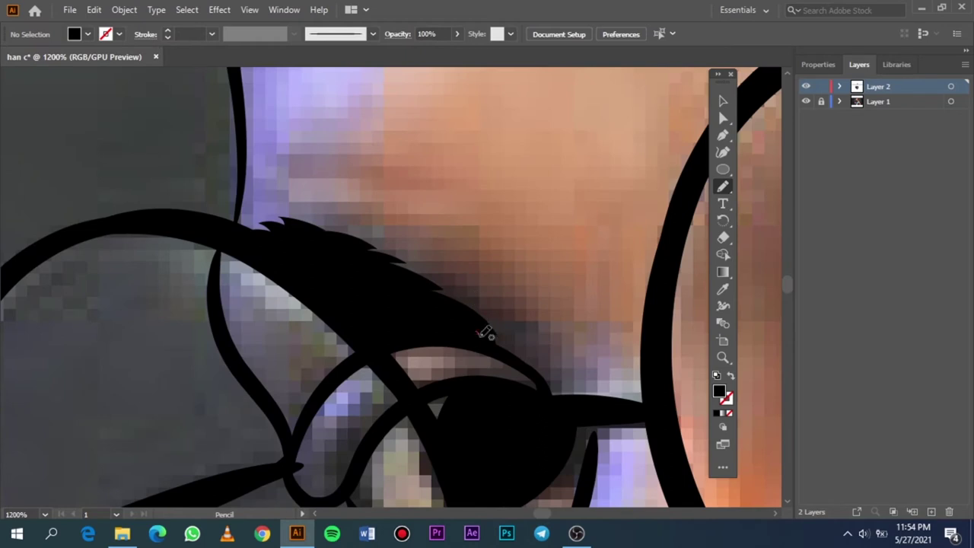
{"action": "mouse_move", "coordinate": [484, 333]}
{"action": "left_mouse_down"}
{"action": "mouse_move", "coordinate": [497, 266]}
{"action": "mouse_move", "coordinate": [487, 248]}
{"action": "left_mouse_up"}
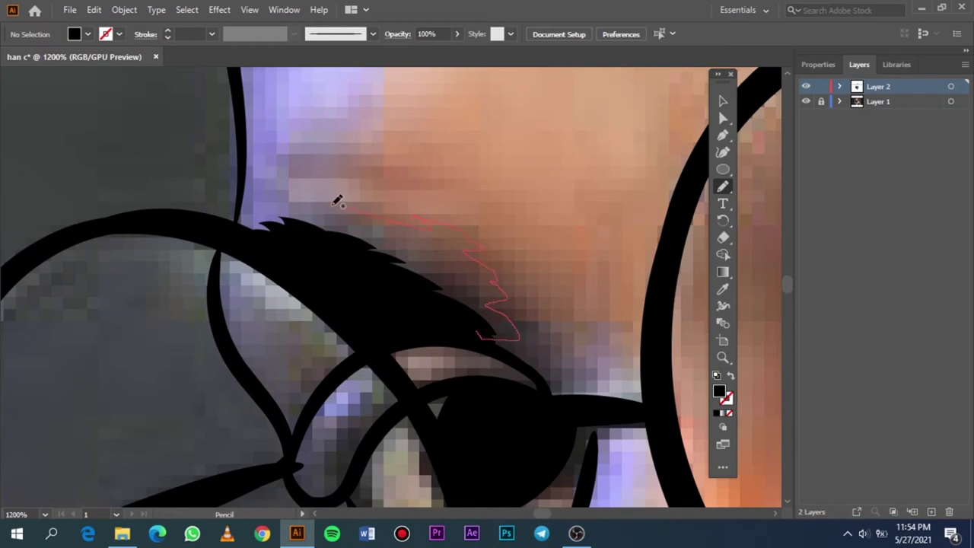
{"action": "mouse_move", "coordinate": [245, 198]}
{"action": "left_mouse_down"}
{"action": "mouse_move", "coordinate": [236, 239]}
{"action": "mouse_move", "coordinate": [373, 305]}
{"action": "mouse_move", "coordinate": [484, 331]}
{"action": "left_mouse_up"}
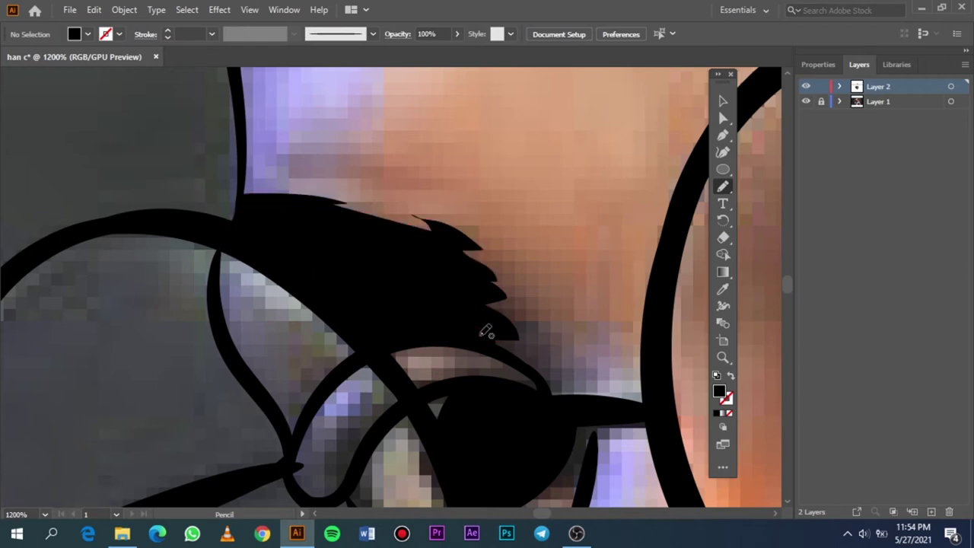
{"action": "key", "text": "ctrl"}
{"action": "key", "text": "ctrl+0"}
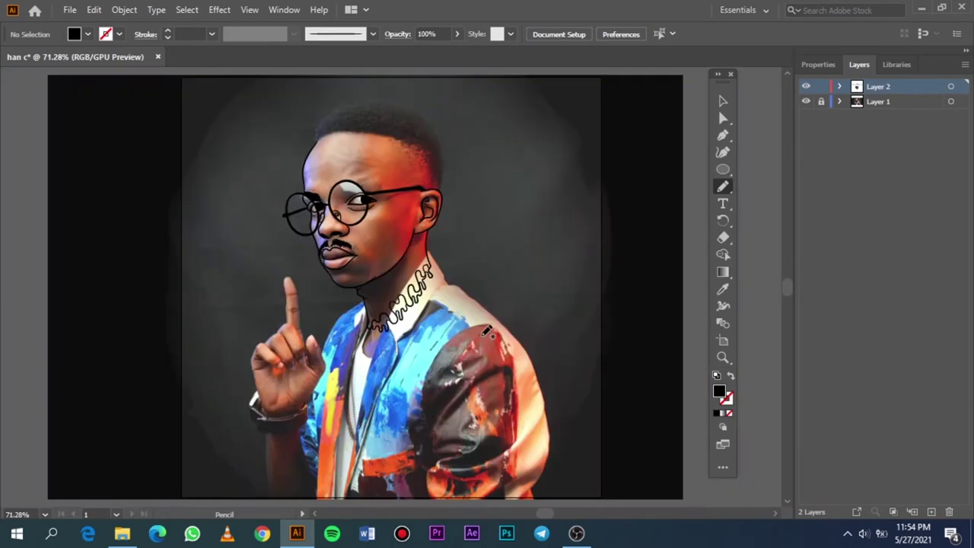
Check the line art without the photo, then extend the eyebrow with more top spikes.
{"action": "left_click", "coordinate": [806, 101]}
{"action": "left_click", "coordinate": [806, 101]}
{"action": "scroll", "coordinate": [331, 189], "scroll_direction": "up", "scroll_amount": 3}
{"action": "scroll", "coordinate": [331, 189], "scroll_direction": "up", "scroll_amount": 3}
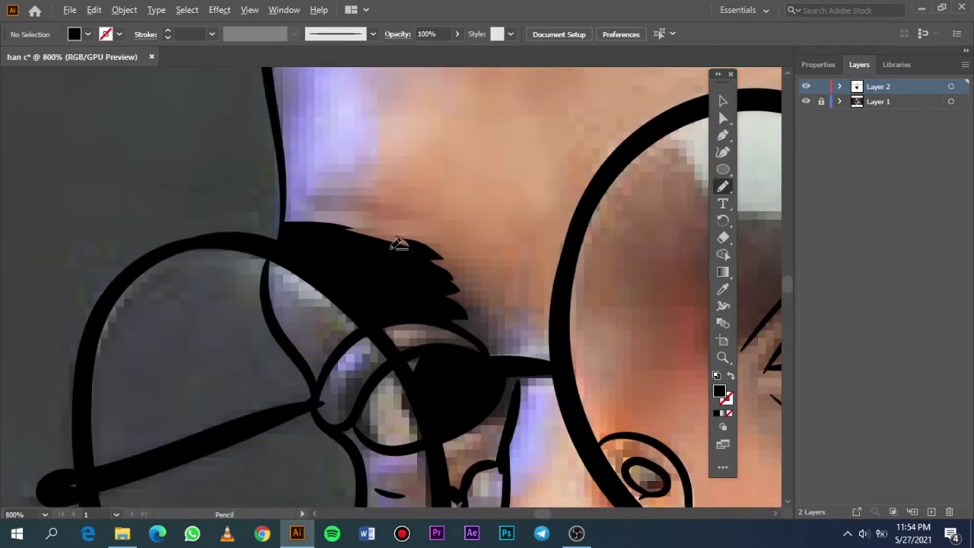
{"action": "scroll", "coordinate": [398, 246], "scroll_direction": "up", "scroll_amount": 2}
{"action": "left_click_drag", "start_coordinate": [434, 246], "coordinate": [393, 195]}
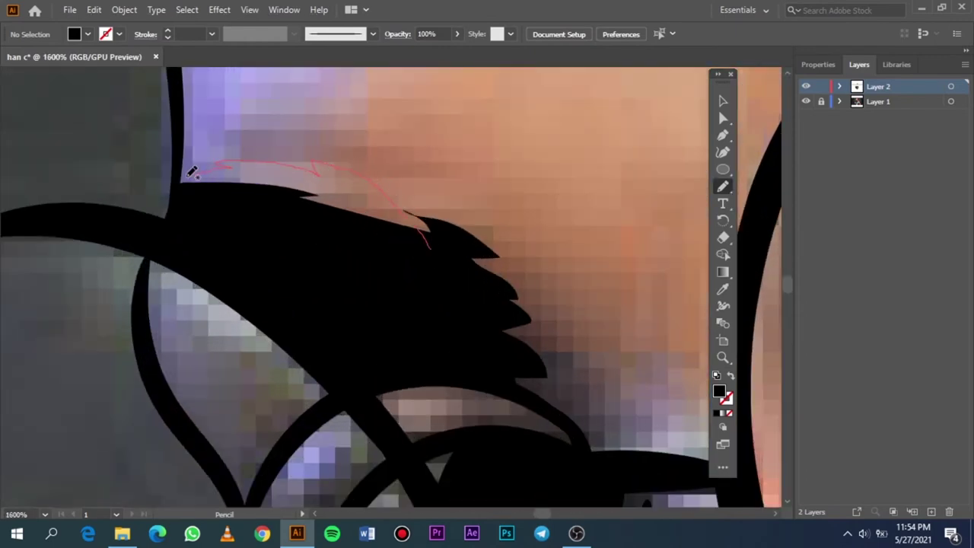
{"action": "left_click_drag", "start_coordinate": [185, 179], "coordinate": [445, 255]}
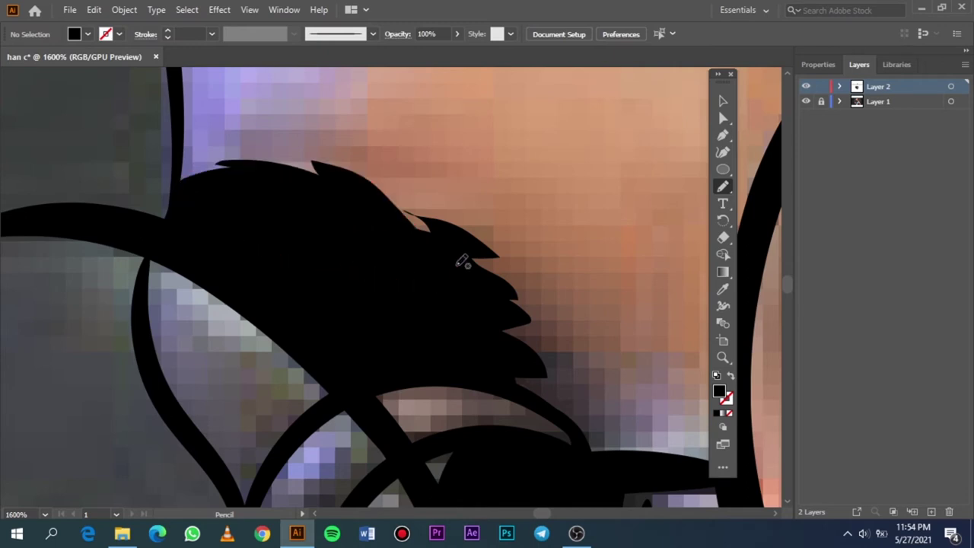
{"action": "key", "text": "ctrl+0"}
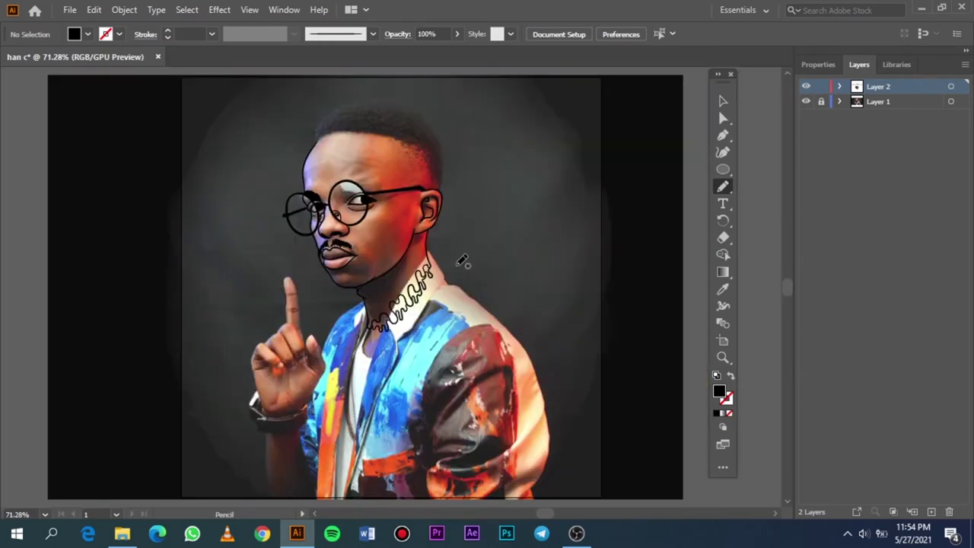
Trace a closed, solid black eyebrow above the nearer eye with the Pencil over the photo.
{"action": "left_click", "coordinate": [806, 102]}
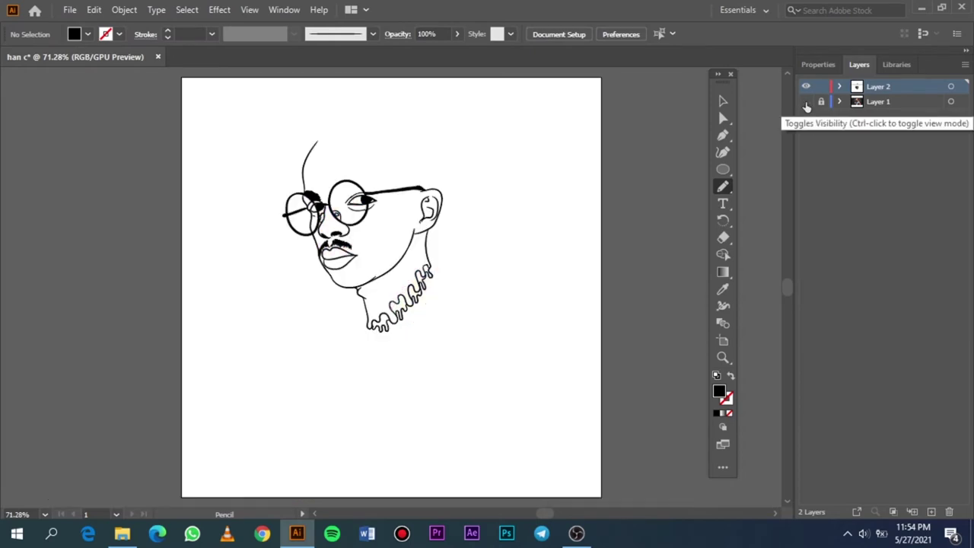
{"action": "left_click", "coordinate": [805, 102]}
{"action": "scroll", "coordinate": [362, 181], "scroll_direction": "up", "scroll_amount": 5}
{"action": "scroll", "coordinate": [362, 180], "scroll_direction": "up", "scroll_amount": 1}
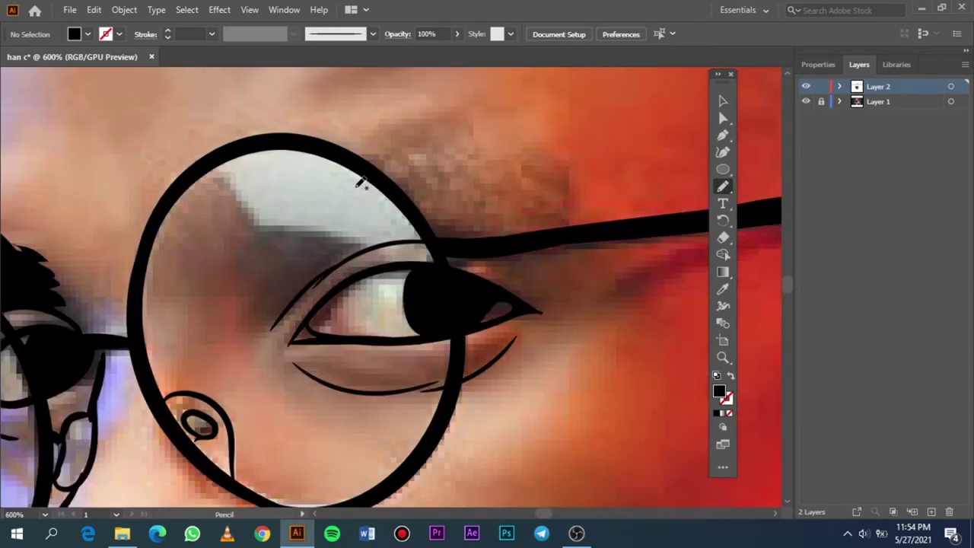
{"action": "scroll", "coordinate": [359, 142], "scroll_direction": "up", "scroll_amount": 2}
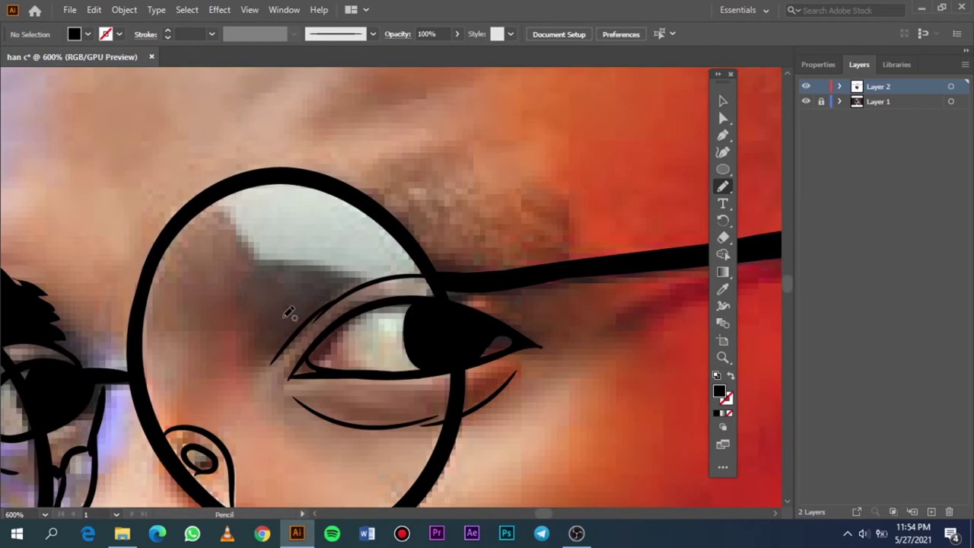
{"action": "mouse_move", "coordinate": [284, 315]}
{"action": "left_mouse_down"}
{"action": "mouse_move", "coordinate": [388, 276]}
{"action": "mouse_move", "coordinate": [434, 268]}
{"action": "mouse_move", "coordinate": [496, 278]}
{"action": "mouse_move", "coordinate": [581, 263]}
{"action": "left_mouse_up"}
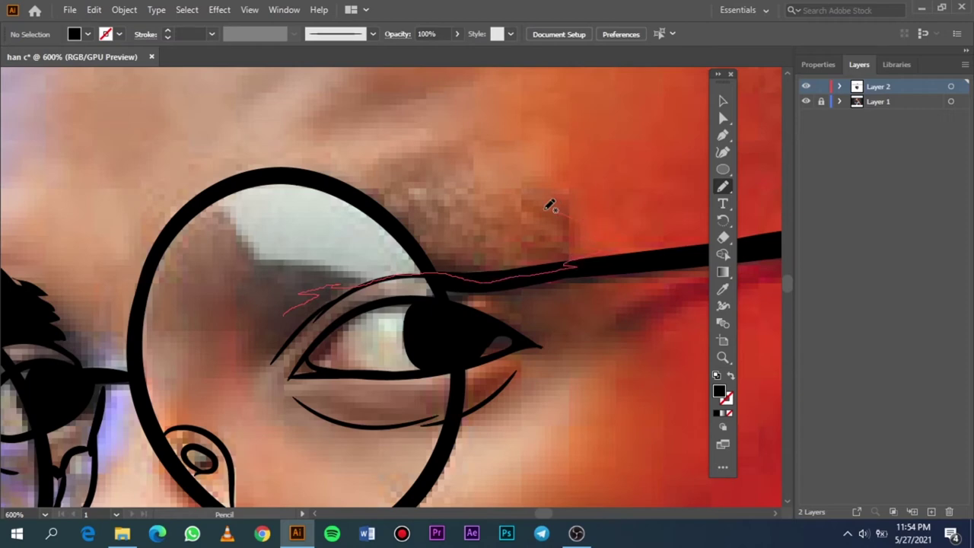
{"action": "left_click_drag", "start_coordinate": [435, 194], "coordinate": [336, 207]}
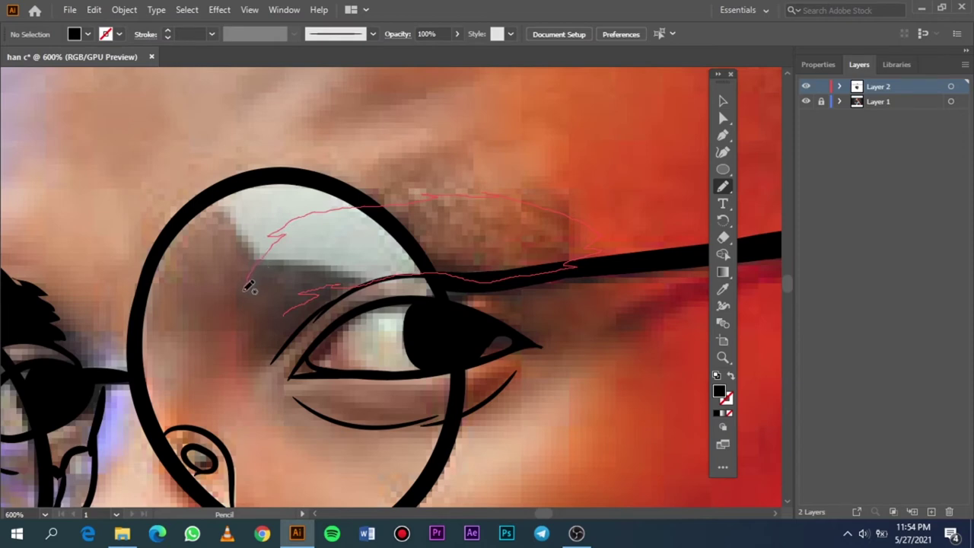
{"action": "left_click_drag", "start_coordinate": [268, 289], "coordinate": [310, 295]}
{"action": "mouse_move", "coordinate": [275, 257]}
{"action": "left_mouse_down"}
{"action": "mouse_move", "coordinate": [251, 325]}
{"action": "mouse_move", "coordinate": [289, 295]}
{"action": "mouse_move", "coordinate": [315, 244]}
{"action": "mouse_move", "coordinate": [280, 336]}
{"action": "mouse_move", "coordinate": [422, 270]}
{"action": "mouse_move", "coordinate": [295, 268]}
{"action": "left_mouse_up"}
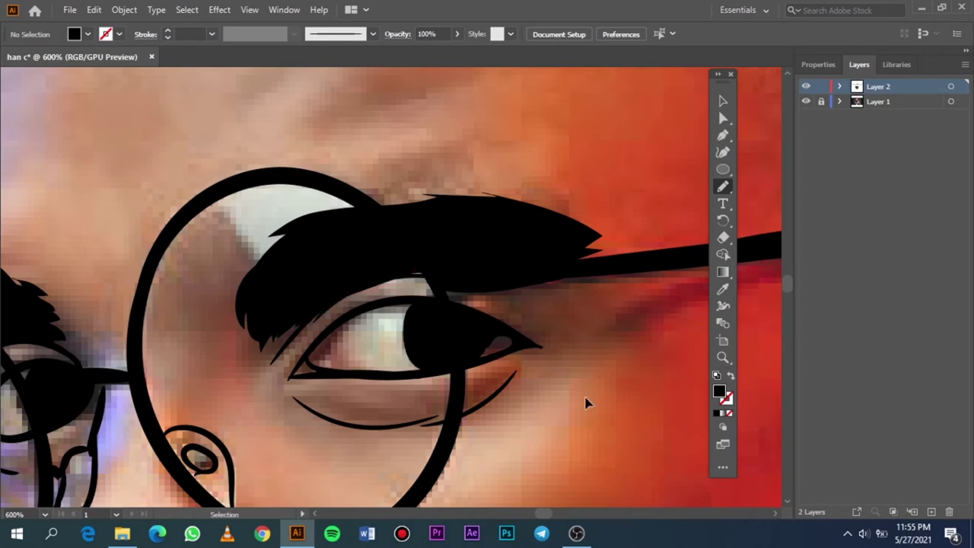
{"action": "key", "text": "ctrl+0"}
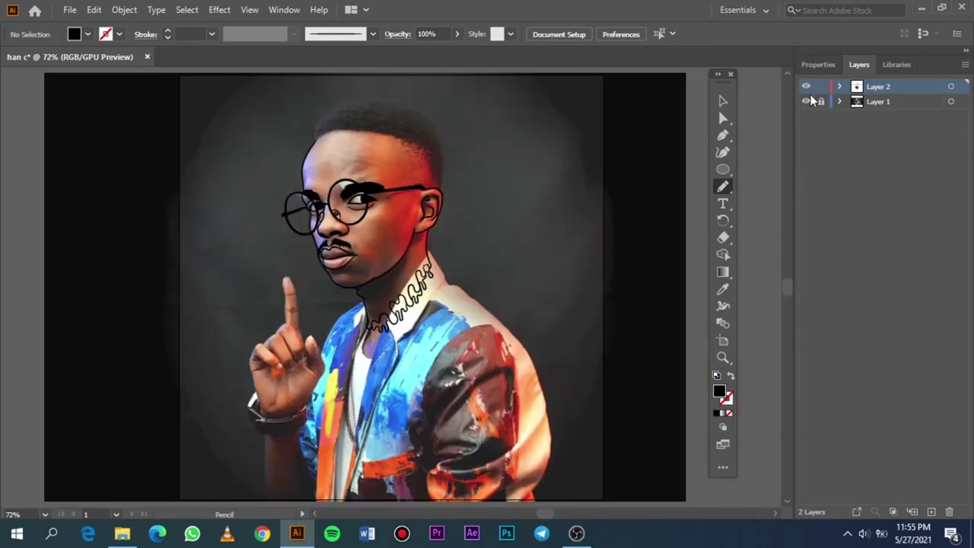
Review the line art against the photo, zoom in, and switch from Pencil to Paintbrush.
{"action": "left_click", "coordinate": [806, 102]}
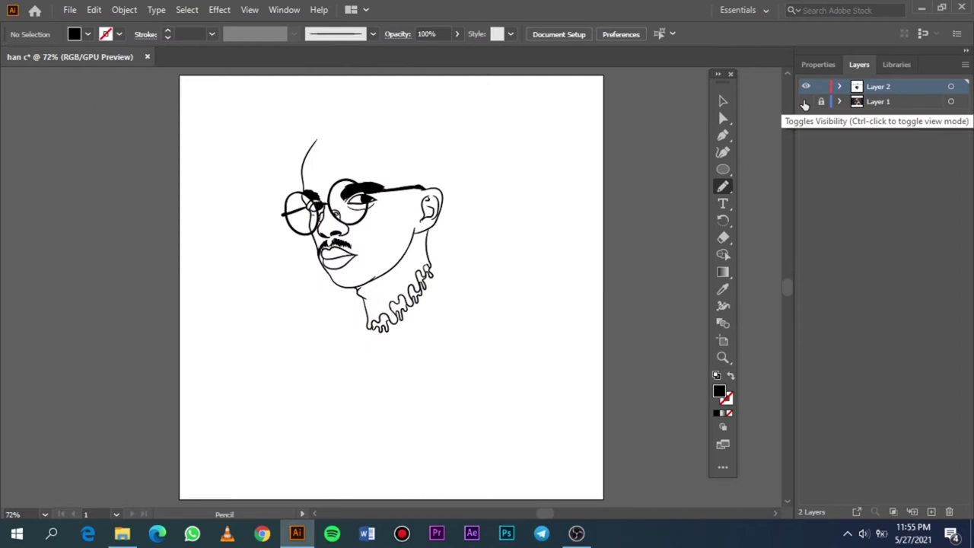
{"action": "left_click", "coordinate": [806, 102]}
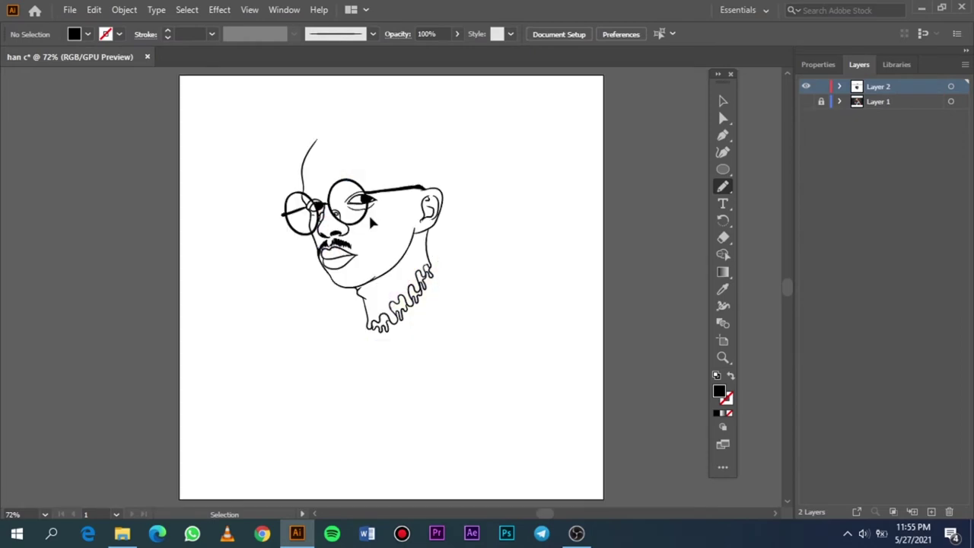
{"action": "scroll", "coordinate": [386, 182], "scroll_direction": "up", "scroll_amount": 5, "text": "alt"}
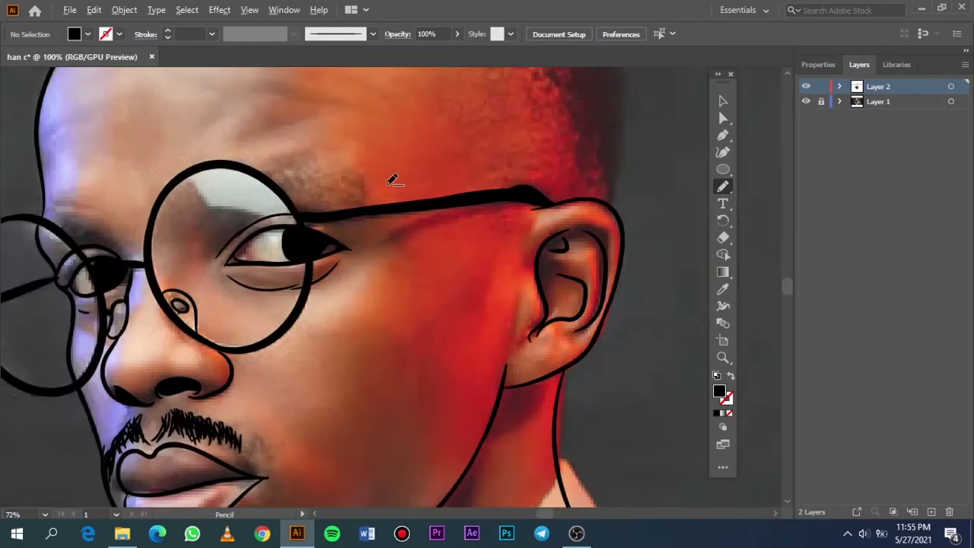
{"action": "scroll", "coordinate": [335, 194], "scroll_direction": "down", "scroll_amount": 2, "text": "alt"}
{"action": "scroll", "coordinate": [337, 191], "scroll_direction": "up", "scroll_amount": 2, "text": "alt"}
{"action": "scroll", "coordinate": [337, 190], "scroll_direction": "down", "scroll_amount": 5, "text": "alt"}
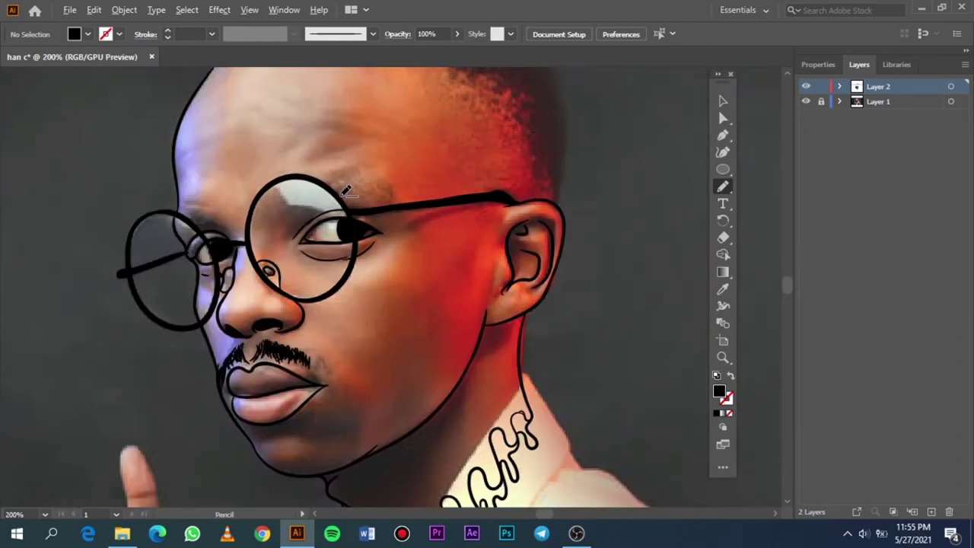
{"action": "scroll", "coordinate": [350, 186], "scroll_direction": "up", "scroll_amount": 5, "text": "alt"}
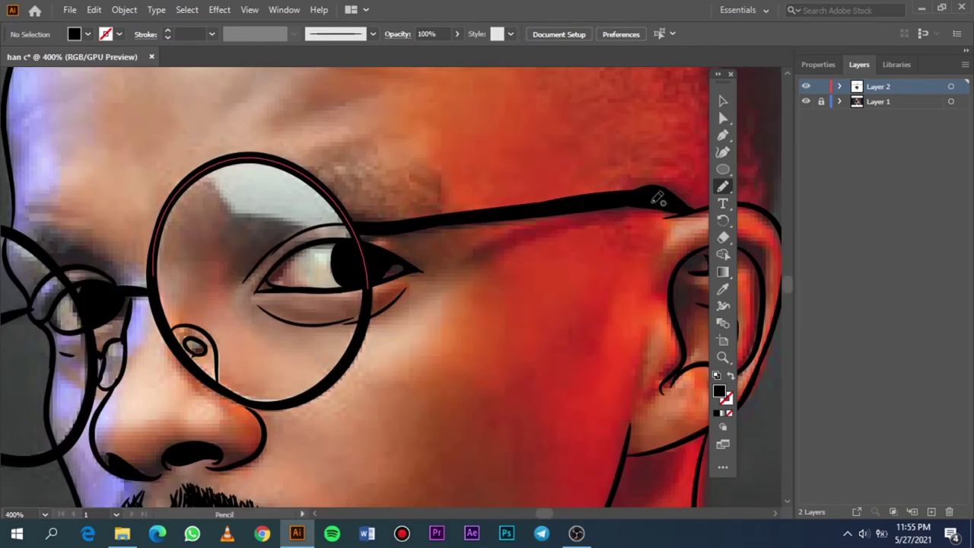
{"action": "left_click", "coordinate": [724, 187]}
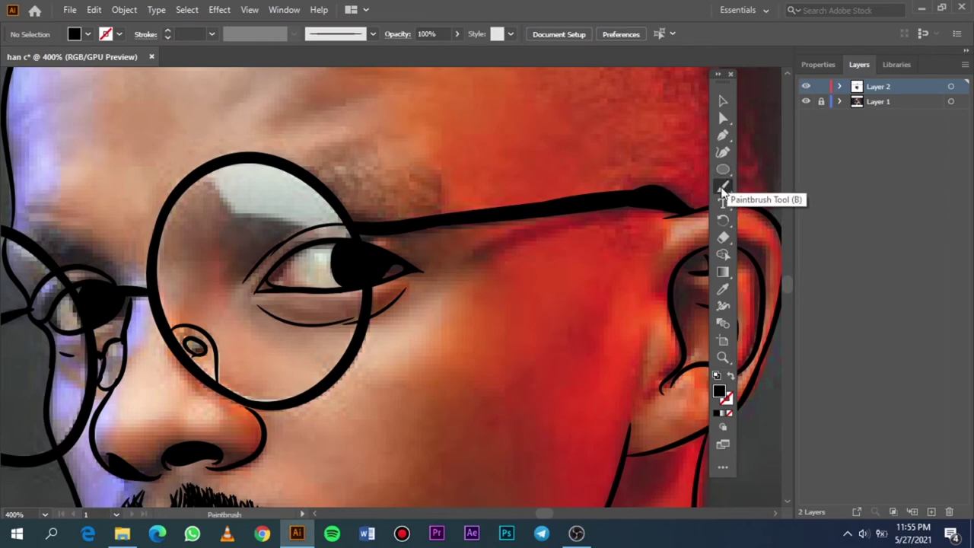
Set the brush to a black 0.5 pt stroke with no fill.
{"action": "scroll", "coordinate": [407, 206], "scroll_direction": "left", "scroll_amount": 3}
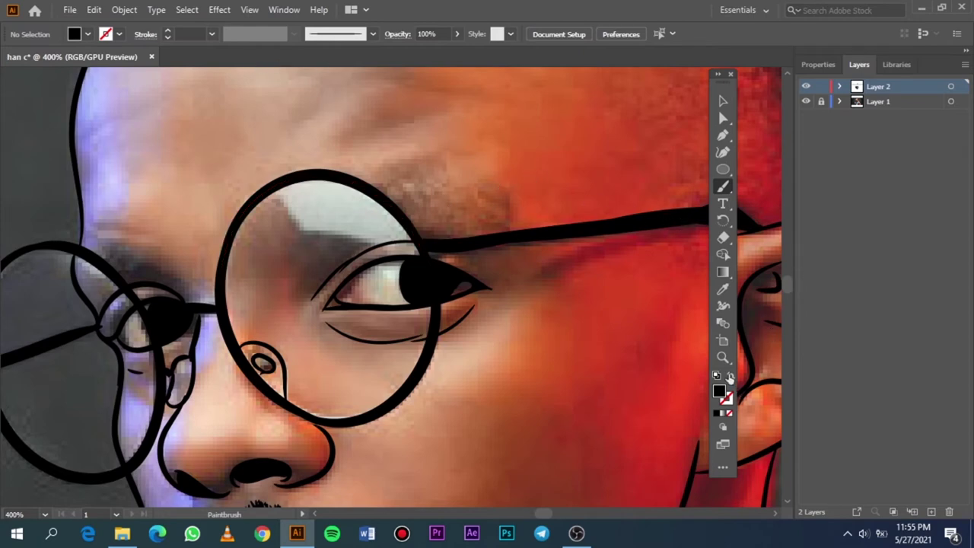
{"action": "left_click", "coordinate": [728, 375]}
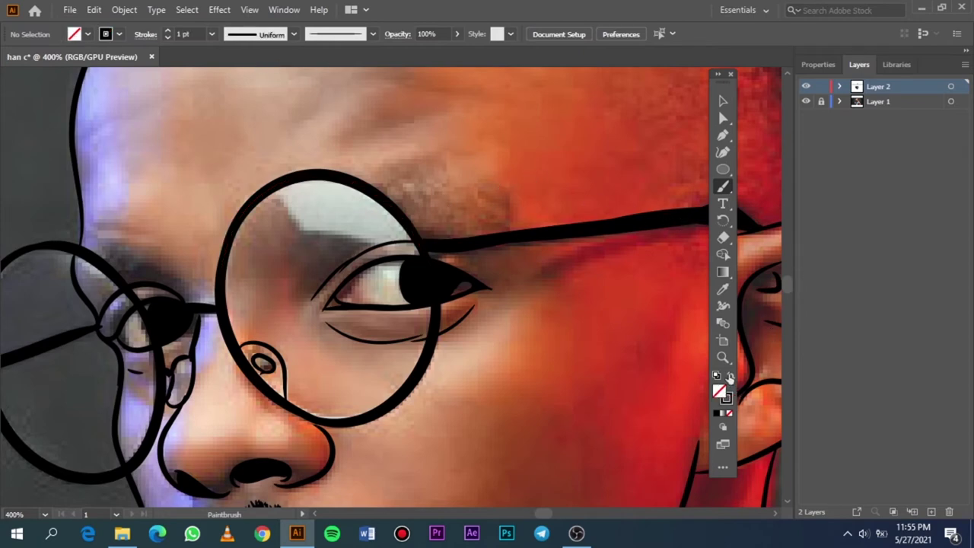
{"action": "left_click", "coordinate": [212, 35]}
{"action": "left_click", "coordinate": [223, 65]}
Paint the first eyebrow hair strokes, undoing the misplaced ones inside the lens.
{"action": "mouse_move", "coordinate": [504, 219]}
{"action": "left_mouse_down"}
{"action": "mouse_move", "coordinate": [518, 227]}
{"action": "mouse_move", "coordinate": [463, 184]}
{"action": "mouse_move", "coordinate": [383, 179]}
{"action": "mouse_move", "coordinate": [329, 188]}
{"action": "mouse_move", "coordinate": [300, 237]}
{"action": "left_mouse_up"}
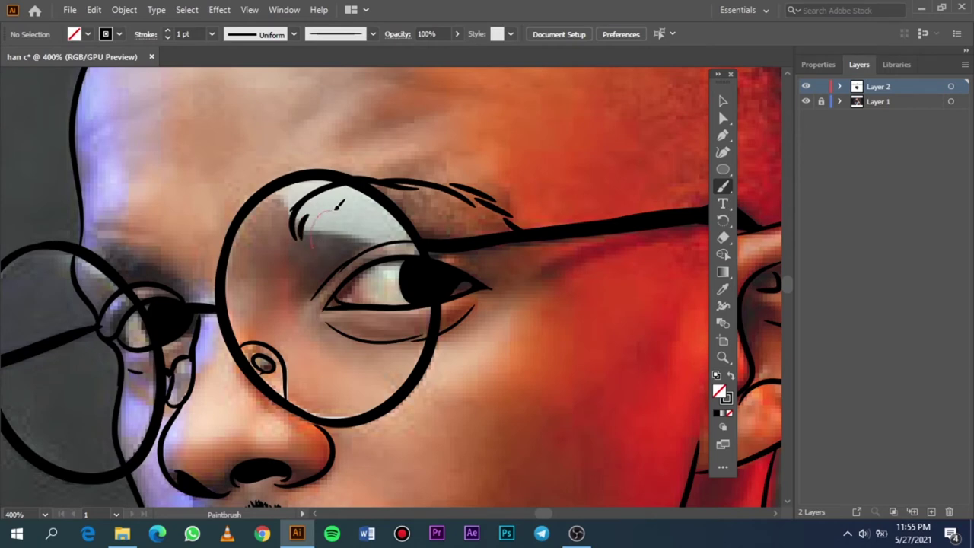
{"action": "left_click_drag", "start_coordinate": [340, 204], "coordinate": [383, 193]}
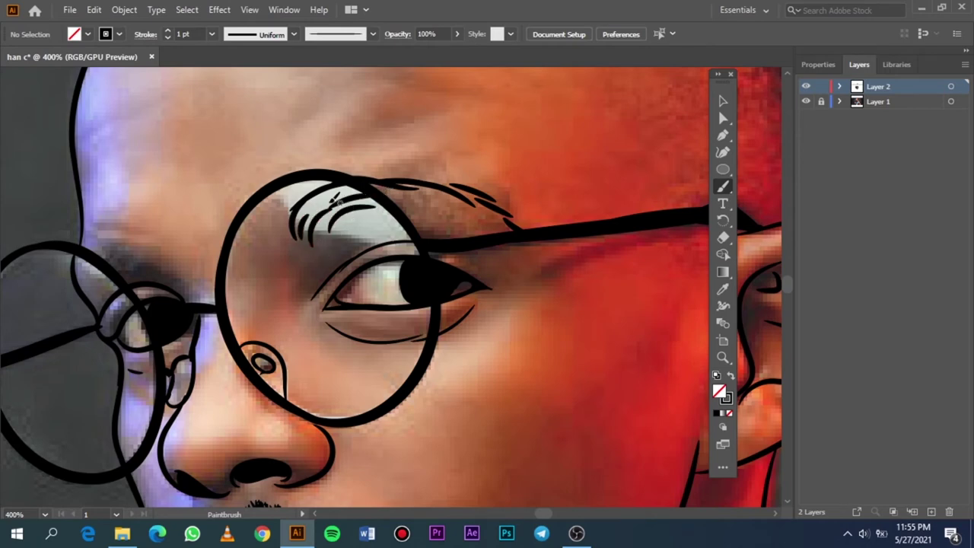
{"action": "mouse_move", "coordinate": [321, 200]}
{"action": "left_mouse_down"}
{"action": "mouse_move", "coordinate": [374, 180]}
{"action": "mouse_move", "coordinate": [386, 211]}
{"action": "mouse_move", "coordinate": [454, 196]}
{"action": "mouse_move", "coordinate": [471, 213]}
{"action": "left_mouse_up"}
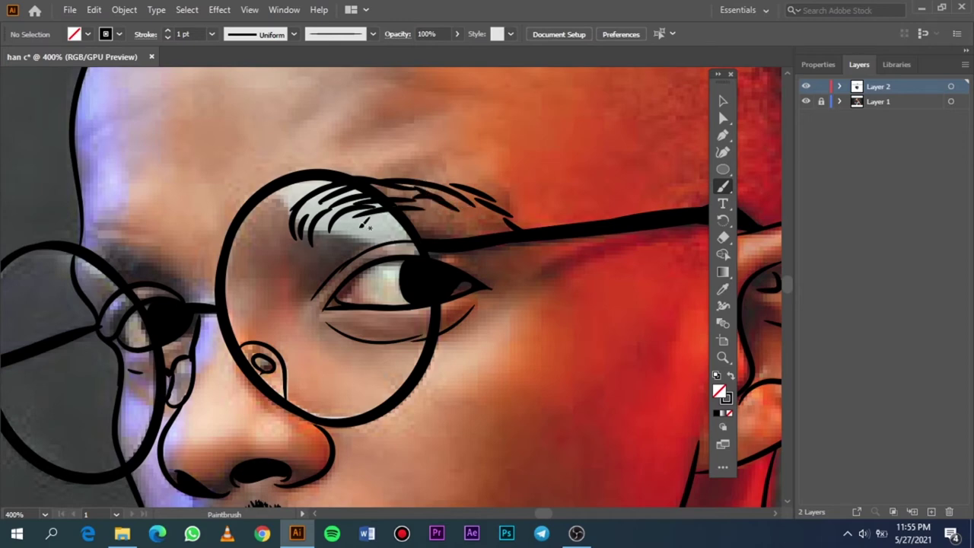
{"action": "mouse_move", "coordinate": [369, 233]}
{"action": "left_mouse_down"}
{"action": "mouse_move", "coordinate": [337, 222]}
{"action": "mouse_move", "coordinate": [372, 205]}
{"action": "left_mouse_up"}
{"action": "key", "text": "ctrl+z"}
{"action": "key", "text": "v"}
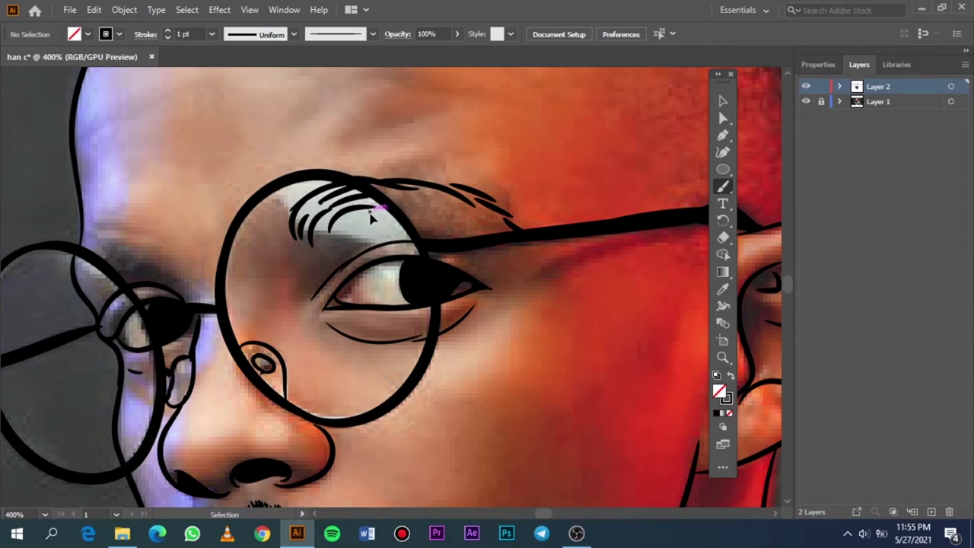
{"action": "key", "text": "ctrl+z"}
{"action": "key", "text": "ctrl+z"}
{"action": "key", "text": "ctrl+z"}
{"action": "key", "text": "ctrl+z"}
{"action": "key", "text": "ctrl+z"}
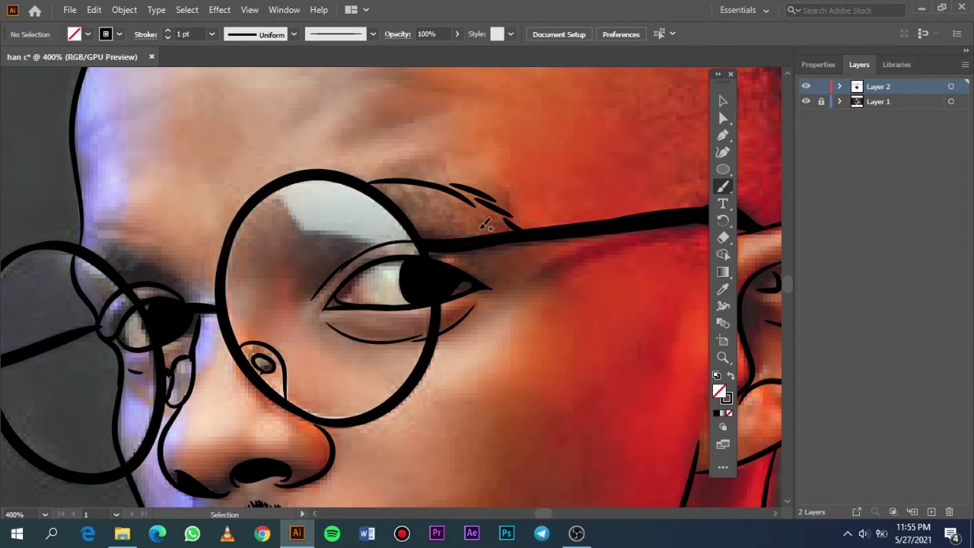
Paint short hair strokes filling in the eyebrow from the brow toward its outer end.
{"action": "left_click_drag", "start_coordinate": [460, 189], "coordinate": [488, 216]}
{"action": "left_click_drag", "start_coordinate": [448, 192], "coordinate": [487, 220]}
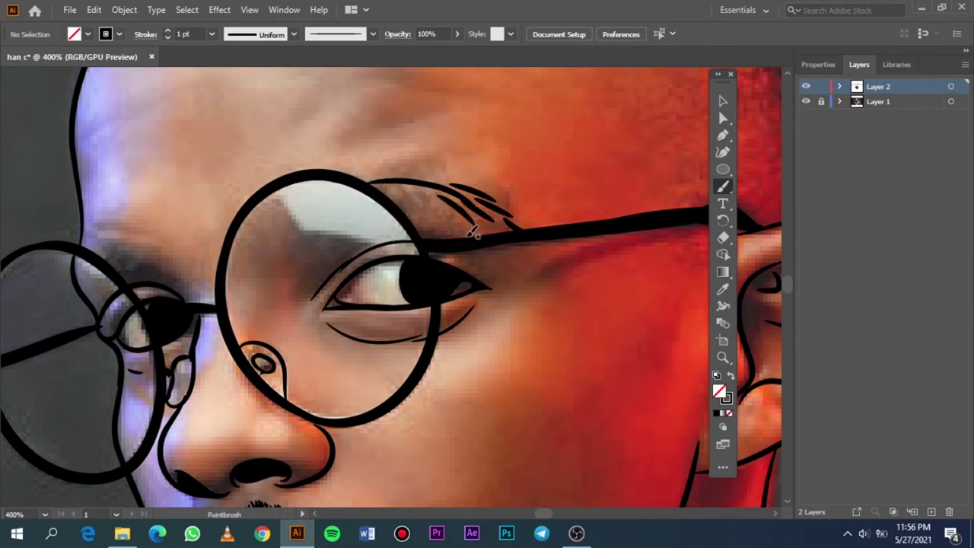
{"action": "left_click_drag", "start_coordinate": [425, 207], "coordinate": [466, 232]}
{"action": "left_click_drag", "start_coordinate": [419, 182], "coordinate": [476, 210]}
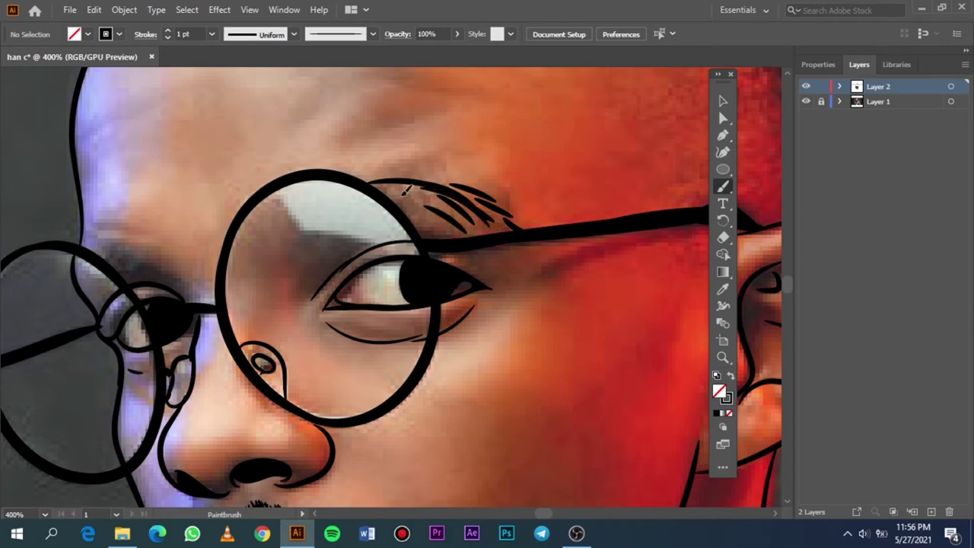
{"action": "left_click_drag", "start_coordinate": [405, 190], "coordinate": [456, 225]}
{"action": "mouse_move", "coordinate": [393, 189]}
{"action": "left_mouse_down"}
{"action": "mouse_move", "coordinate": [445, 227]}
{"action": "mouse_move", "coordinate": [431, 225]}
{"action": "mouse_move", "coordinate": [433, 208]}
{"action": "mouse_move", "coordinate": [417, 203]}
{"action": "left_mouse_up"}
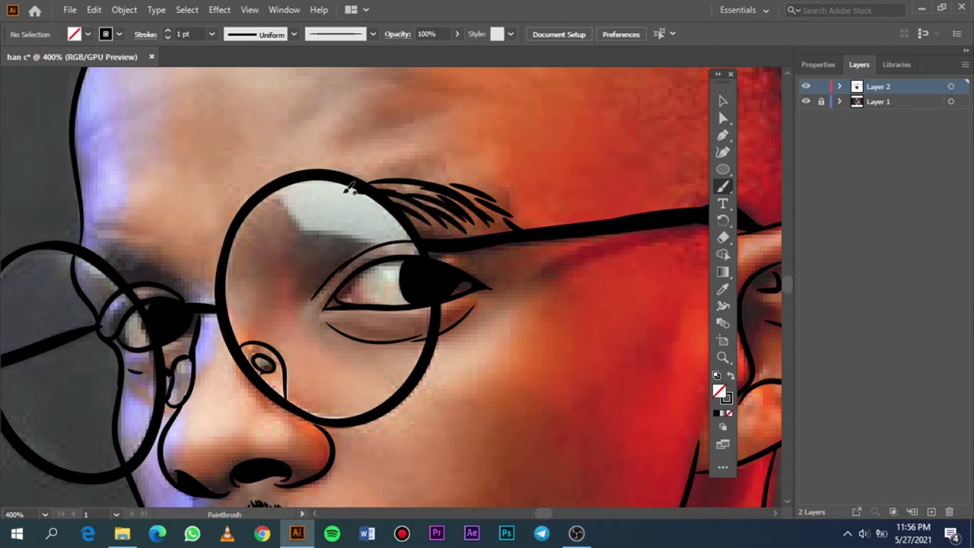
{"action": "mouse_move", "coordinate": [341, 193]}
{"action": "left_mouse_down"}
{"action": "mouse_move", "coordinate": [310, 210]}
{"action": "mouse_move", "coordinate": [330, 222]}
{"action": "left_mouse_up"}
{"action": "mouse_move", "coordinate": [381, 196]}
{"action": "left_mouse_down"}
{"action": "mouse_move", "coordinate": [353, 206]}
{"action": "mouse_move", "coordinate": [369, 224]}
{"action": "left_mouse_up"}
{"action": "mouse_move", "coordinate": [415, 190]}
{"action": "left_mouse_down"}
{"action": "mouse_move", "coordinate": [456, 207]}
{"action": "mouse_move", "coordinate": [429, 205]}
{"action": "left_mouse_up"}
{"action": "left_click_drag", "start_coordinate": [387, 183], "coordinate": [431, 195]}
Thicken the eyebrow's lower-left and inner end, and taper hairs to its outer tip.
{"action": "mouse_move", "coordinate": [438, 168]}
{"action": "left_mouse_down"}
{"action": "mouse_move", "coordinate": [380, 183]}
{"action": "mouse_move", "coordinate": [310, 237]}
{"action": "left_mouse_up"}
{"action": "left_click_drag", "start_coordinate": [348, 199], "coordinate": [326, 227]}
{"action": "mouse_move", "coordinate": [376, 203]}
{"action": "left_mouse_down"}
{"action": "mouse_move", "coordinate": [335, 239]}
{"action": "mouse_move", "coordinate": [315, 234]}
{"action": "mouse_move", "coordinate": [334, 234]}
{"action": "left_mouse_up"}
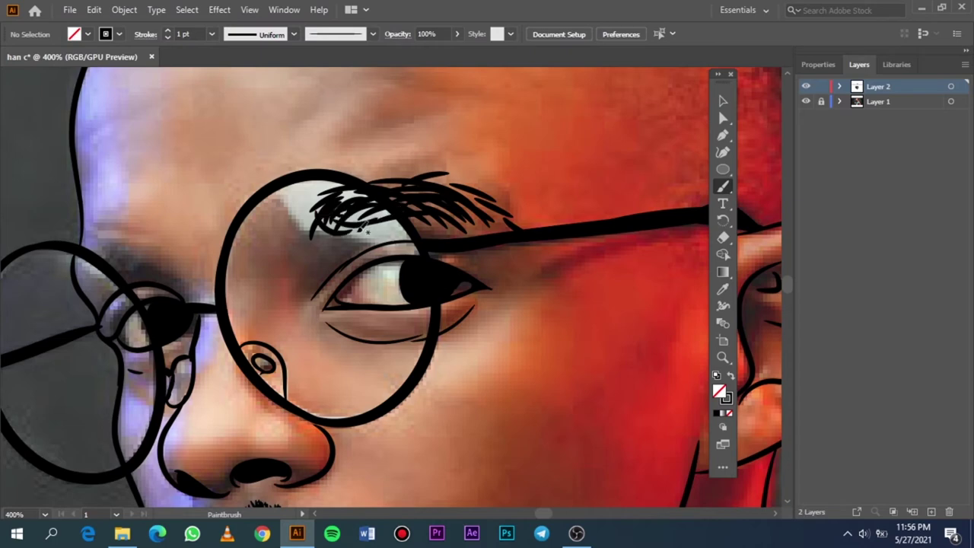
{"action": "left_click_drag", "start_coordinate": [354, 202], "coordinate": [318, 239]}
{"action": "left_click_drag", "start_coordinate": [322, 199], "coordinate": [308, 237]}
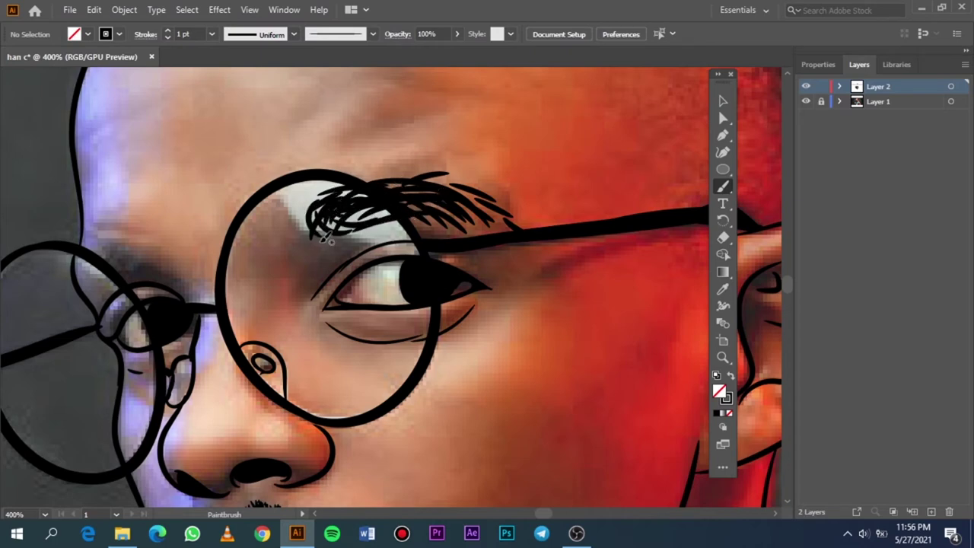
{"action": "mouse_move", "coordinate": [380, 210]}
{"action": "left_mouse_down"}
{"action": "mouse_move", "coordinate": [320, 238]}
{"action": "mouse_move", "coordinate": [408, 220]}
{"action": "mouse_move", "coordinate": [517, 222]}
{"action": "left_mouse_up"}
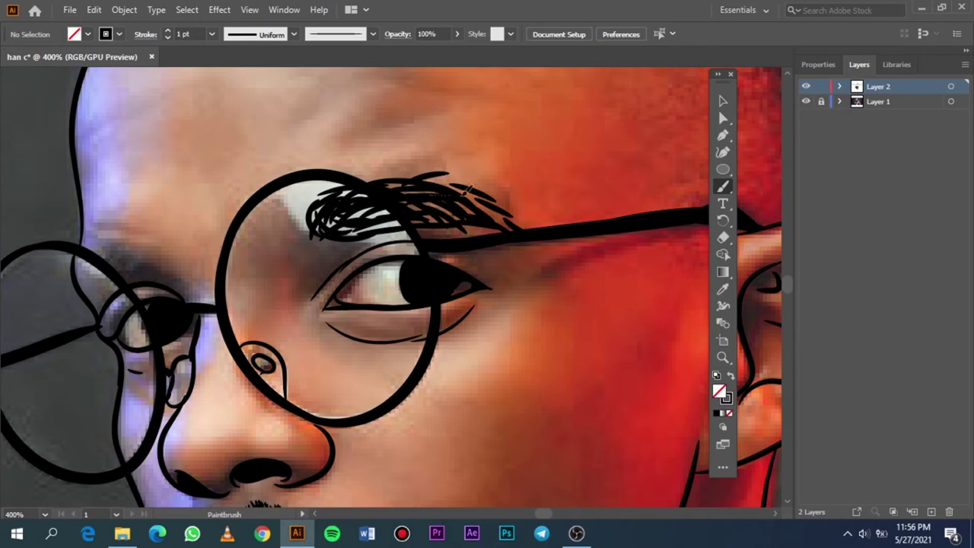
{"action": "left_click_drag", "start_coordinate": [450, 204], "coordinate": [493, 193]}
{"action": "left_click_drag", "start_coordinate": [465, 227], "coordinate": [516, 223]}
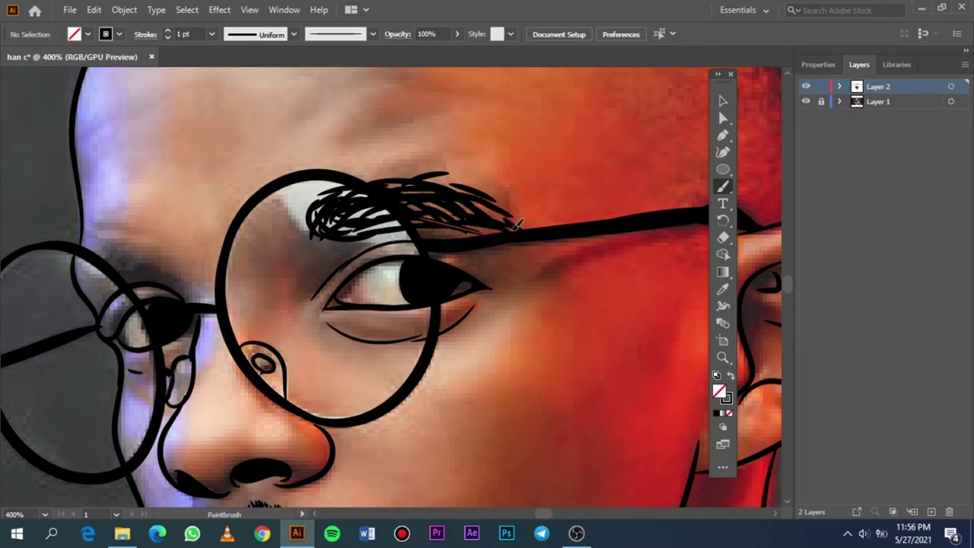
{"action": "left_click_drag", "start_coordinate": [440, 183], "coordinate": [533, 228]}
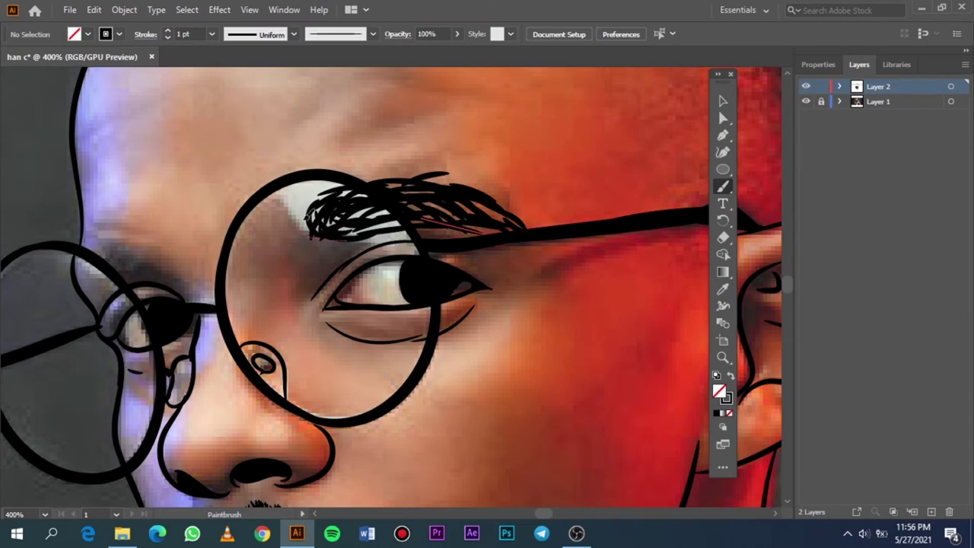
Add another hair stroke to the near eyebrow, checking the line art with the photo hidden.
{"action": "left_click_drag", "start_coordinate": [324, 245], "coordinate": [292, 212]}
{"action": "scroll", "coordinate": [352, 212], "scroll_direction": "down", "scroll_amount": 2}
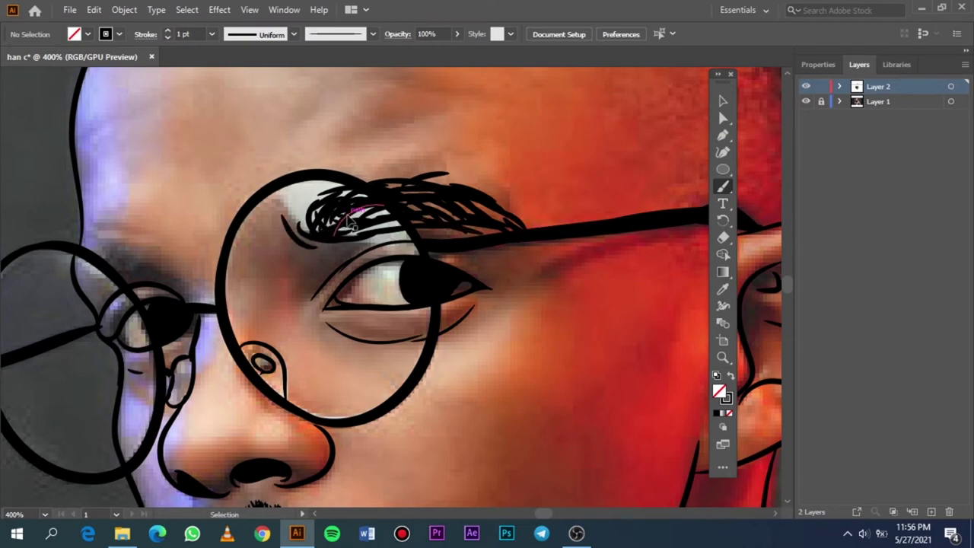
{"action": "scroll", "coordinate": [352, 212], "scroll_direction": "down", "scroll_amount": 5}
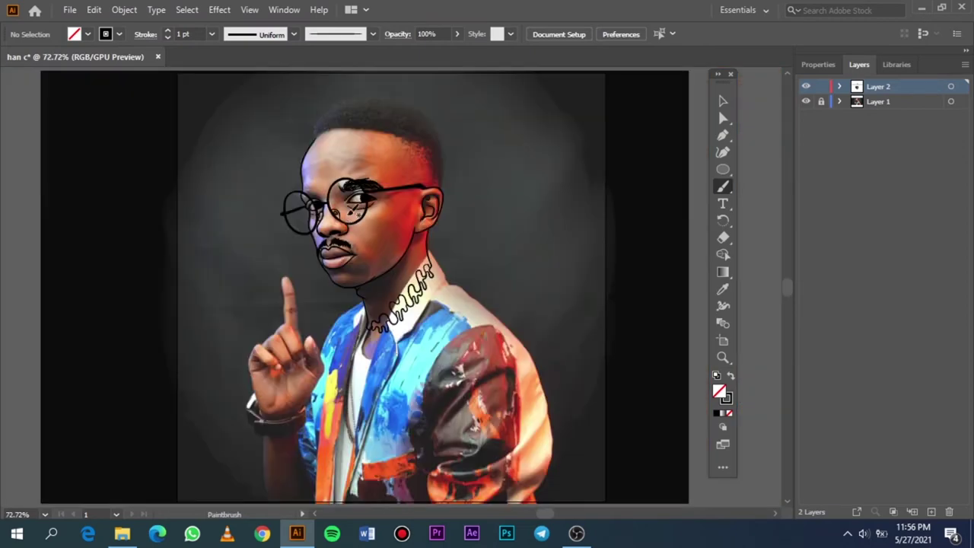
{"action": "left_click", "coordinate": [807, 102]}
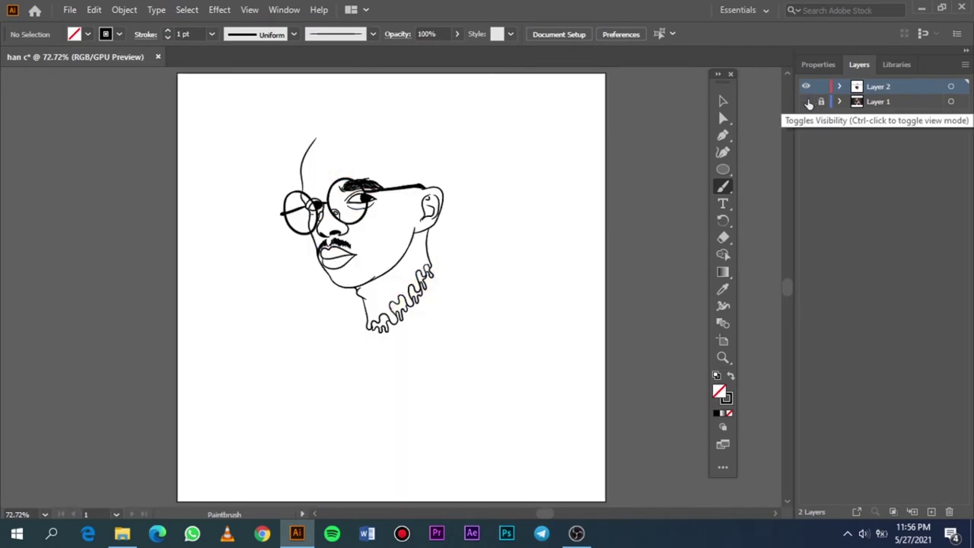
{"action": "left_click", "coordinate": [807, 102]}
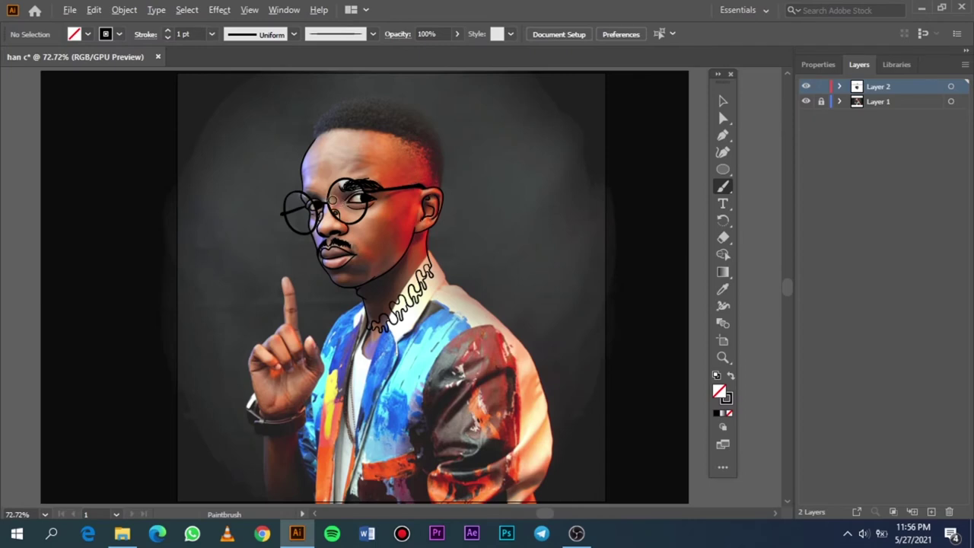
{"action": "scroll", "coordinate": [332, 199], "scroll_direction": "up", "scroll_amount": 5}
{"action": "scroll", "coordinate": [313, 187], "scroll_direction": "up", "scroll_amount": 1}
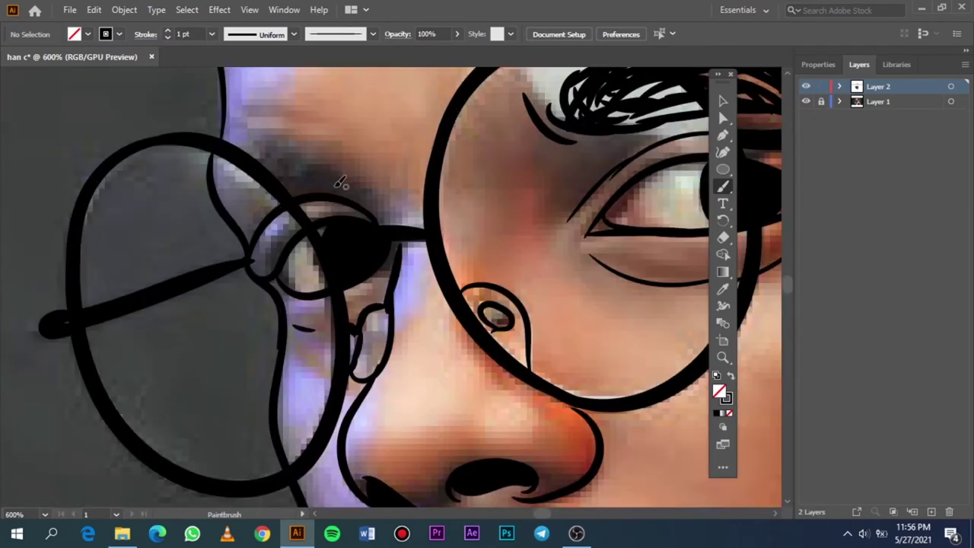
Trace the far eyebrow above the glasses with the Pencil and fill it solid black, no outline.
{"action": "key", "text": "n"}
{"action": "mouse_move", "coordinate": [354, 205]}
{"action": "left_mouse_down"}
{"action": "mouse_move", "coordinate": [364, 213]}
{"action": "mouse_move", "coordinate": [348, 163]}
{"action": "mouse_move", "coordinate": [315, 144]}
{"action": "mouse_move", "coordinate": [248, 130]}
{"action": "left_mouse_up"}
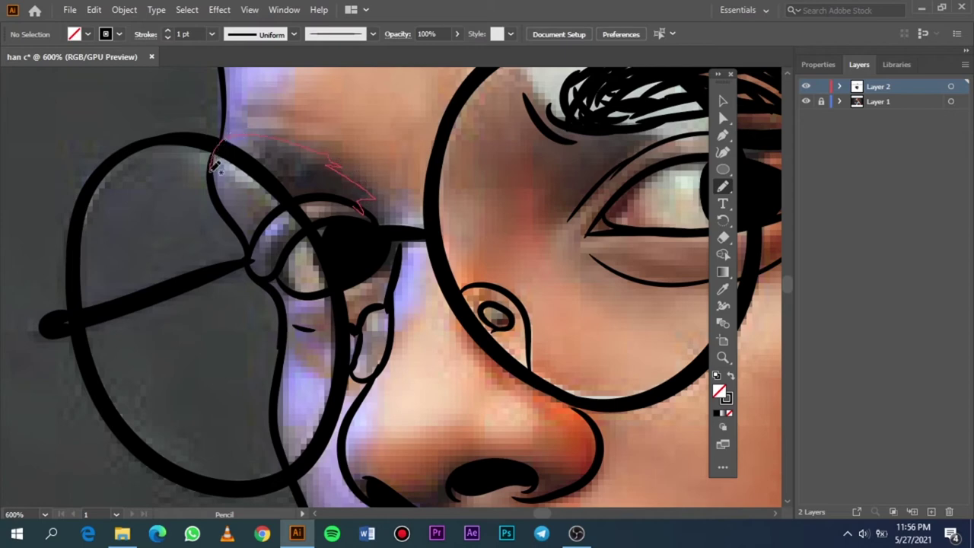
{"action": "mouse_move", "coordinate": [215, 177]}
{"action": "left_mouse_down"}
{"action": "mouse_move", "coordinate": [240, 169]}
{"action": "mouse_move", "coordinate": [289, 200]}
{"action": "mouse_move", "coordinate": [342, 198]}
{"action": "mouse_move", "coordinate": [363, 210]}
{"action": "left_mouse_up"}
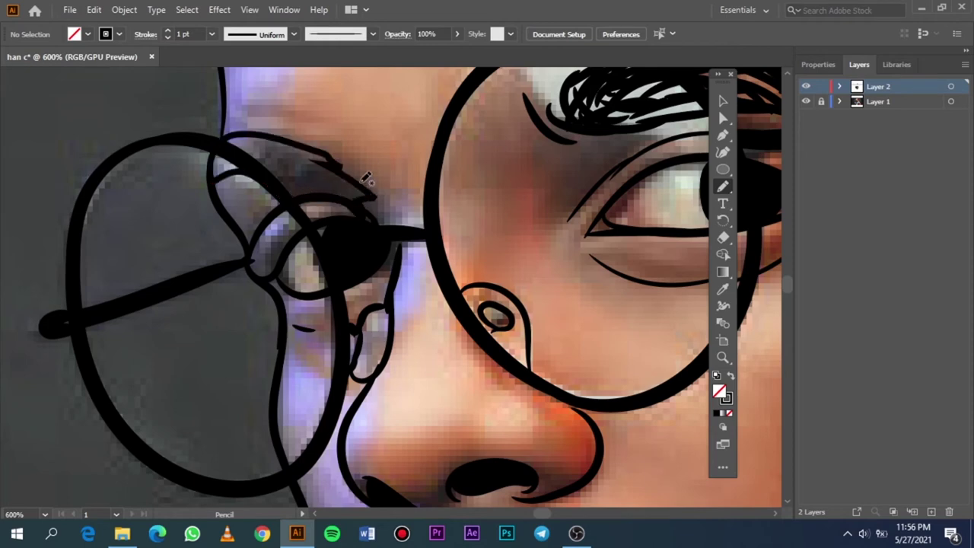
{"action": "left_click", "coordinate": [723, 101]}
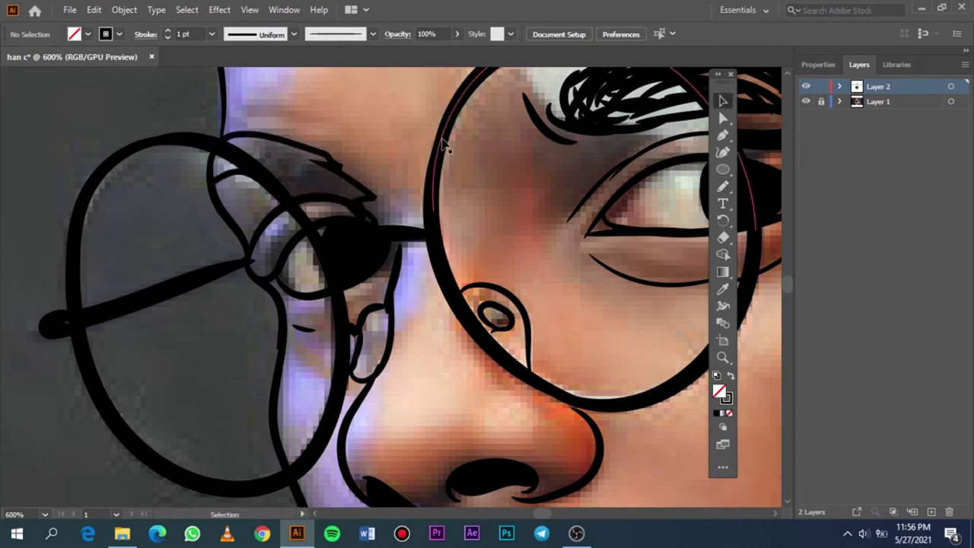
{"action": "left_click", "coordinate": [331, 164]}
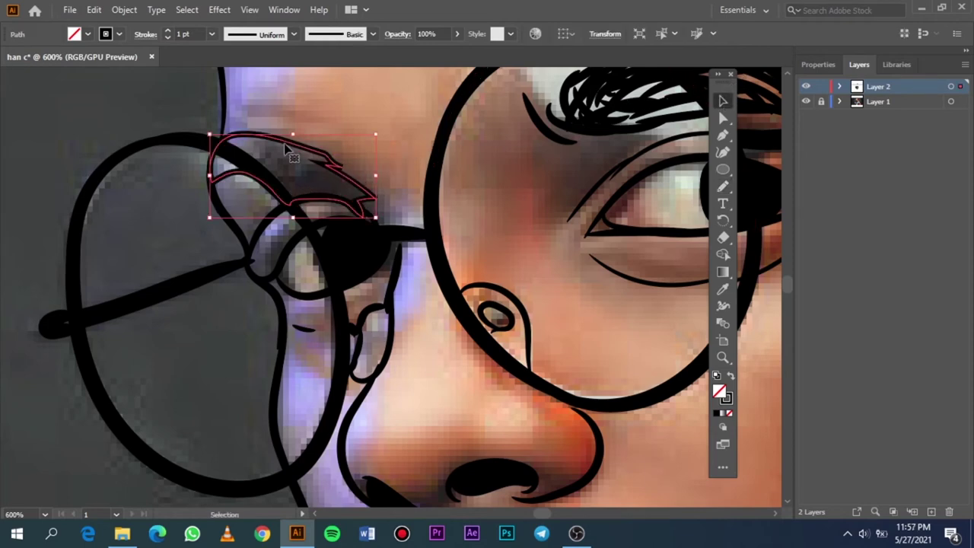
{"action": "left_click", "coordinate": [732, 376]}
{"action": "left_click", "coordinate": [548, 251]}
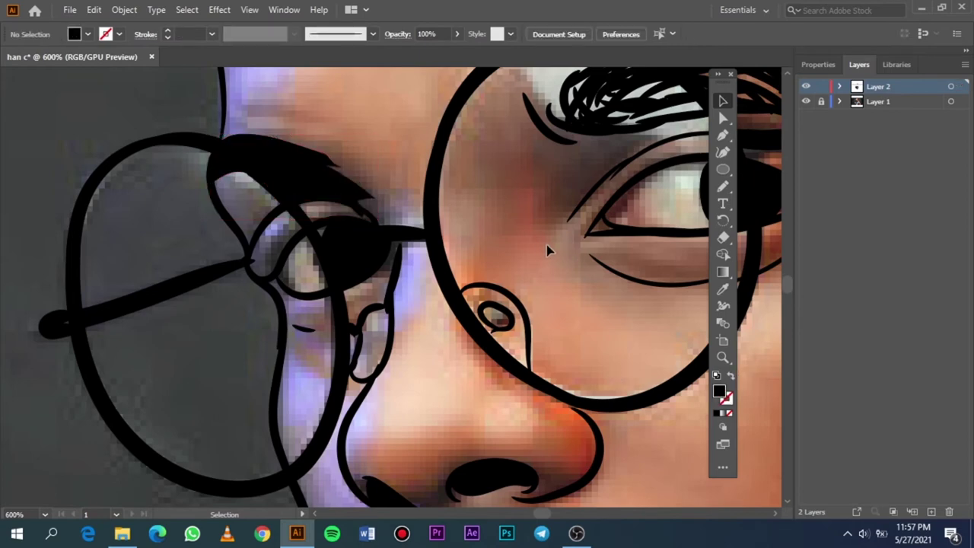
Extend the far eyebrow along its top edge and fit the artboard in view.
{"action": "key", "text": "n"}
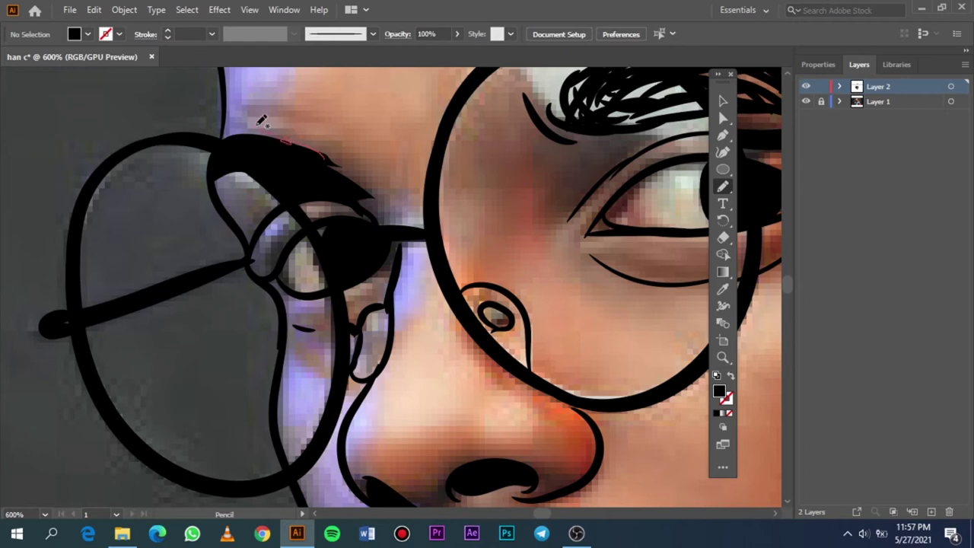
{"action": "left_click_drag", "start_coordinate": [232, 135], "coordinate": [329, 163]}
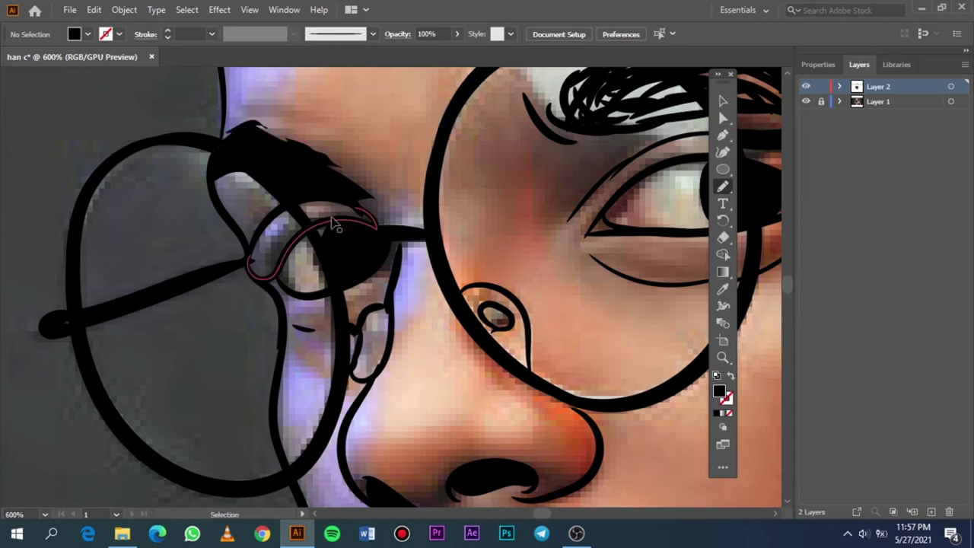
{"action": "key", "text": "ctrl+0"}
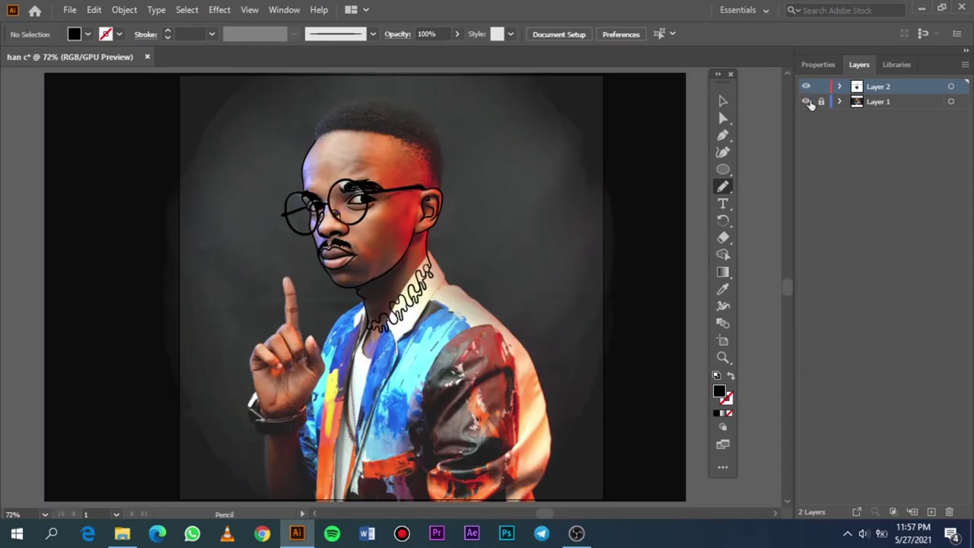
Trace the hairline along the head's upper-left edge with the Pencil.
{"action": "left_click", "coordinate": [807, 101]}
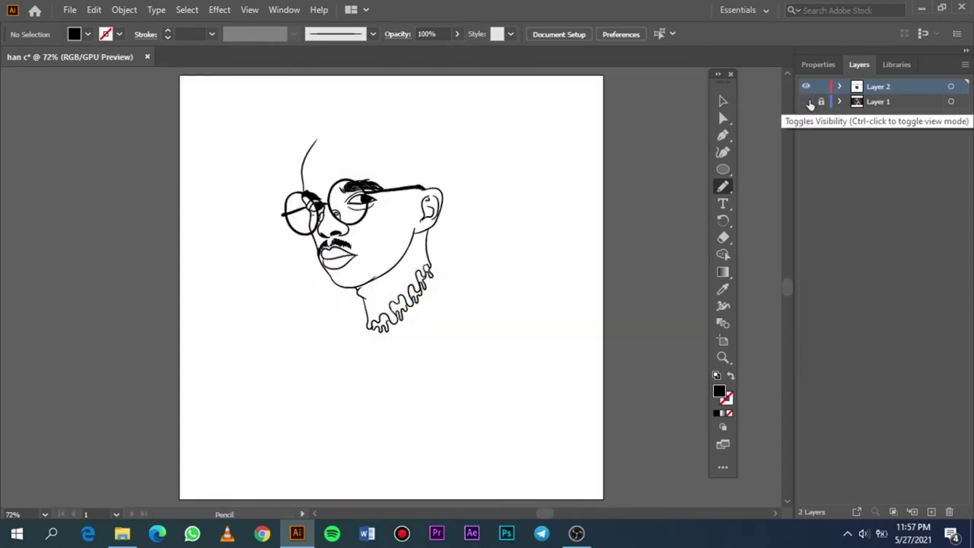
{"action": "left_click", "coordinate": [807, 101]}
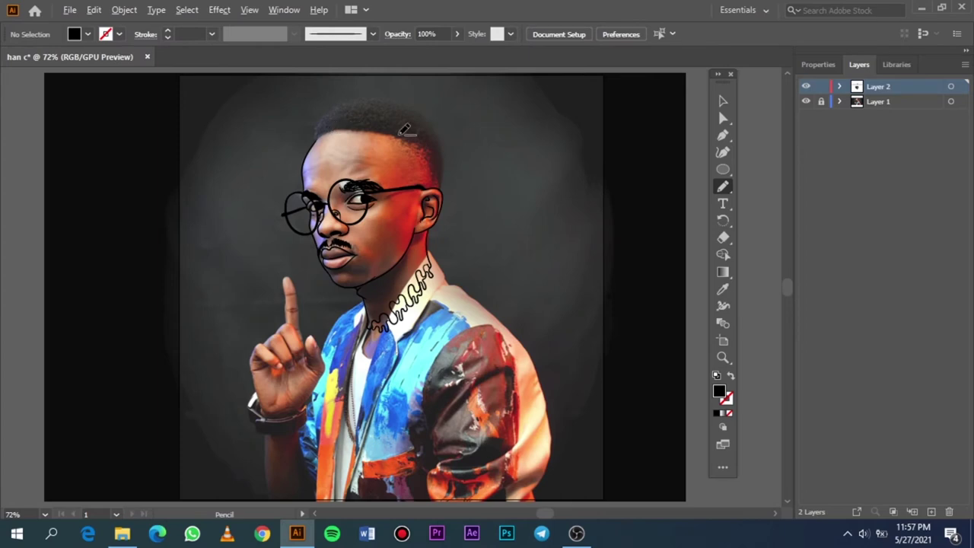
{"action": "scroll", "coordinate": [405, 131], "scroll_direction": "up", "scroll_amount": 4}
{"action": "scroll", "coordinate": [72, 159], "scroll_direction": "up", "scroll_amount": 2}
{"action": "scroll", "coordinate": [94, 226], "scroll_direction": "up", "scroll_amount": 1}
{"action": "scroll", "coordinate": [183, 263], "scroll_direction": "up", "scroll_amount": 1}
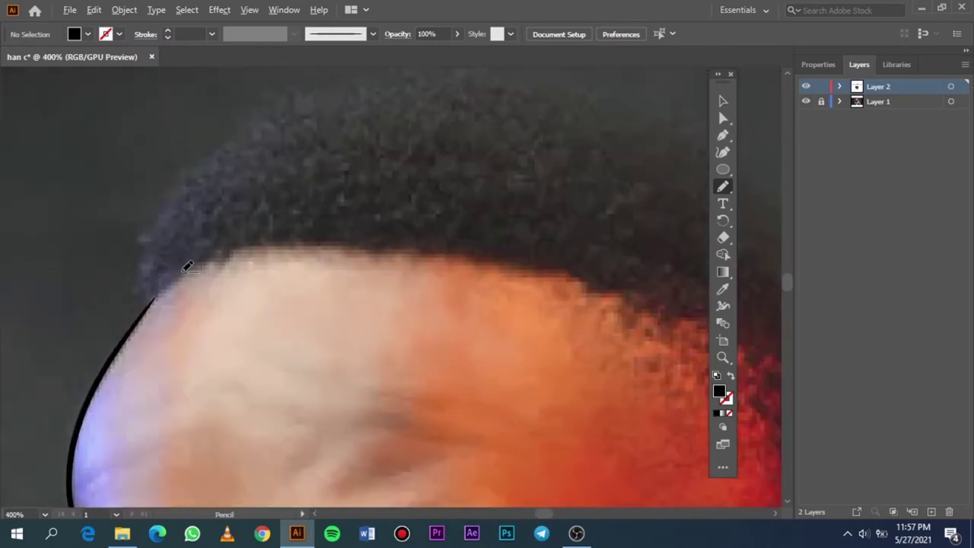
{"action": "scroll", "coordinate": [171, 288], "scroll_direction": "up", "scroll_amount": 1}
{"action": "scroll", "coordinate": [170, 284], "scroll_direction": "down", "scroll_amount": 1}
{"action": "scroll", "coordinate": [210, 275], "scroll_direction": "down", "scroll_amount": 1}
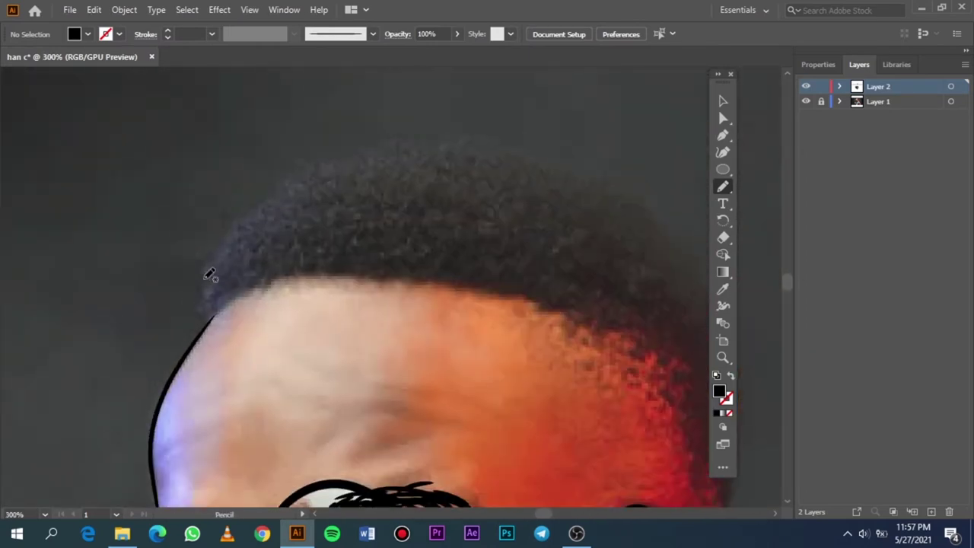
{"action": "scroll", "coordinate": [208, 274], "scroll_direction": "up", "scroll_amount": 2}
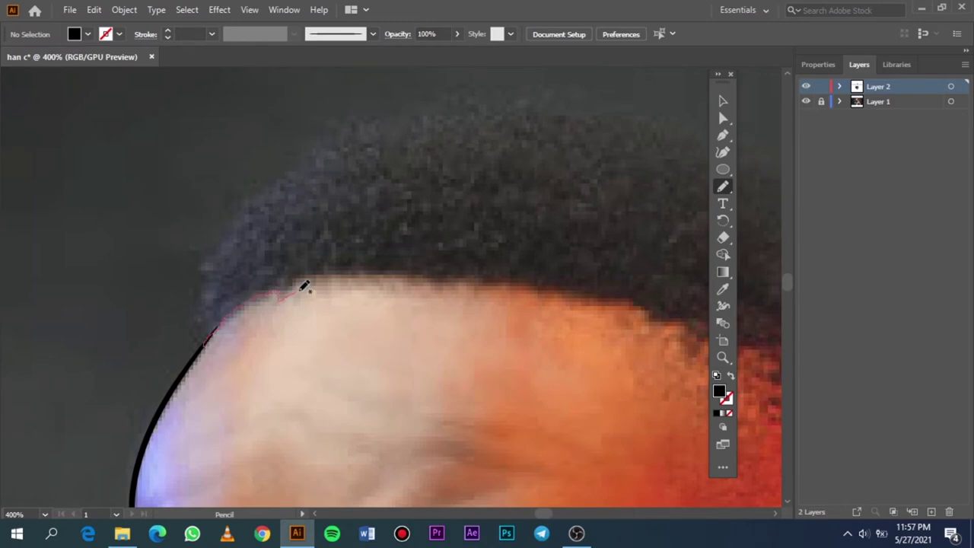
{"action": "mouse_move", "coordinate": [304, 286]}
{"action": "left_mouse_down"}
{"action": "mouse_move", "coordinate": [398, 259]}
{"action": "mouse_move", "coordinate": [361, 162]}
{"action": "mouse_move", "coordinate": [369, 139]}
{"action": "mouse_move", "coordinate": [360, 127]}
{"action": "mouse_move", "coordinate": [248, 205]}
{"action": "mouse_move", "coordinate": [197, 311]}
{"action": "mouse_move", "coordinate": [210, 337]}
{"action": "left_mouse_up"}
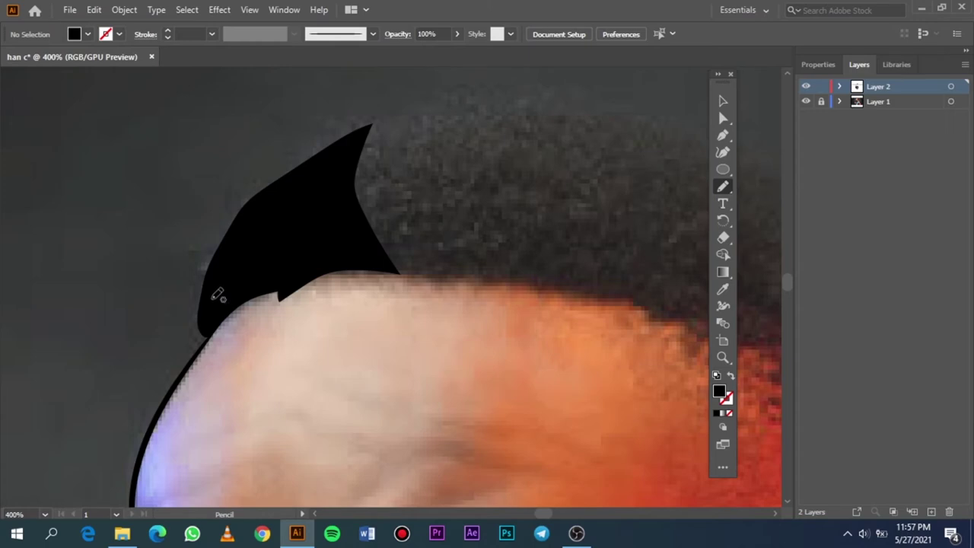
Extend the hair shape up to its tip, across the top and down the back of the head.
{"action": "scroll", "coordinate": [283, 210], "scroll_direction": "right", "scroll_amount": 3}
{"action": "scroll", "coordinate": [293, 174], "scroll_direction": "up", "scroll_amount": 3}
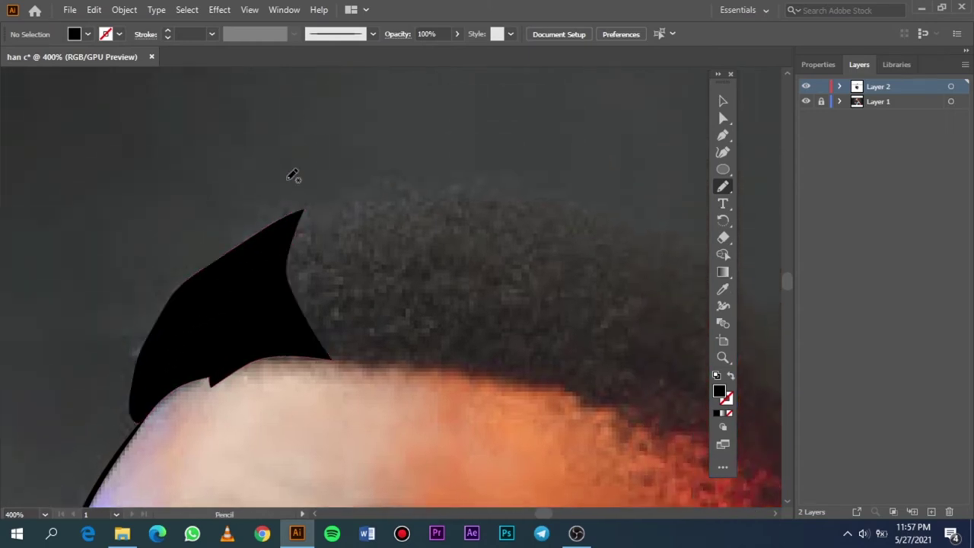
{"action": "scroll", "coordinate": [293, 175], "scroll_direction": "right", "scroll_amount": 3}
{"action": "mouse_move", "coordinate": [166, 263]}
{"action": "left_mouse_down"}
{"action": "mouse_move", "coordinate": [210, 218]}
{"action": "mouse_move", "coordinate": [489, 187]}
{"action": "mouse_move", "coordinate": [465, 380]}
{"action": "mouse_move", "coordinate": [418, 367]}
{"action": "mouse_move", "coordinate": [240, 354]}
{"action": "mouse_move", "coordinate": [174, 284]}
{"action": "mouse_move", "coordinate": [184, 247]}
{"action": "mouse_move", "coordinate": [266, 191]}
{"action": "mouse_move", "coordinate": [454, 184]}
{"action": "mouse_move", "coordinate": [343, 271]}
{"action": "mouse_move", "coordinate": [195, 261]}
{"action": "mouse_move", "coordinate": [330, 276]}
{"action": "mouse_move", "coordinate": [332, 287]}
{"action": "left_mouse_up"}
{"action": "scroll", "coordinate": [334, 281], "scroll_direction": "right", "scroll_amount": 3}
{"action": "scroll", "coordinate": [335, 281], "scroll_direction": "down", "scroll_amount": 3}
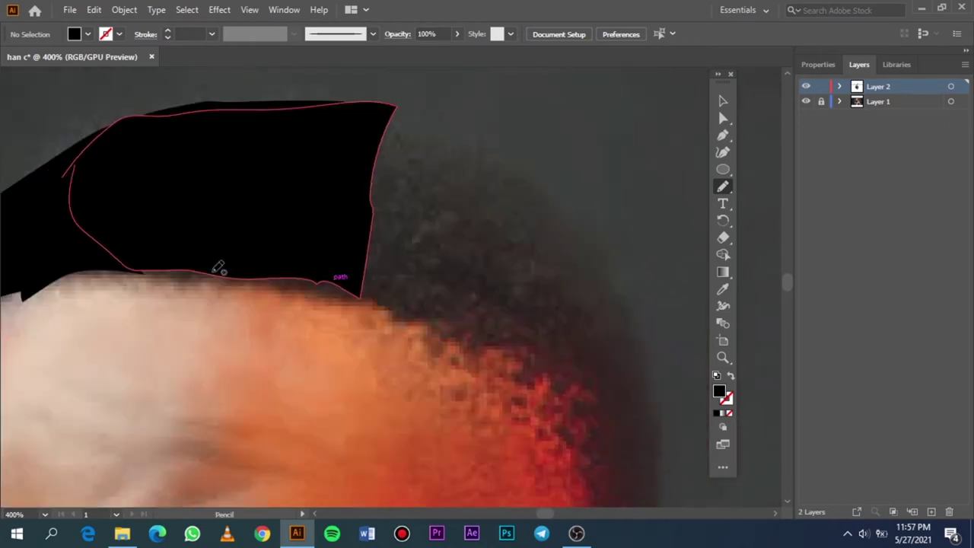
{"action": "mouse_move", "coordinate": [214, 272]}
{"action": "left_mouse_down"}
{"action": "mouse_move", "coordinate": [332, 276]}
{"action": "mouse_move", "coordinate": [365, 288]}
{"action": "mouse_move", "coordinate": [405, 324]}
{"action": "mouse_move", "coordinate": [594, 332]}
{"action": "mouse_move", "coordinate": [582, 272]}
{"action": "mouse_move", "coordinate": [534, 194]}
{"action": "mouse_move", "coordinate": [441, 100]}
{"action": "mouse_move", "coordinate": [337, 98]}
{"action": "mouse_move", "coordinate": [411, 97]}
{"action": "mouse_move", "coordinate": [454, 108]}
{"action": "left_mouse_up"}
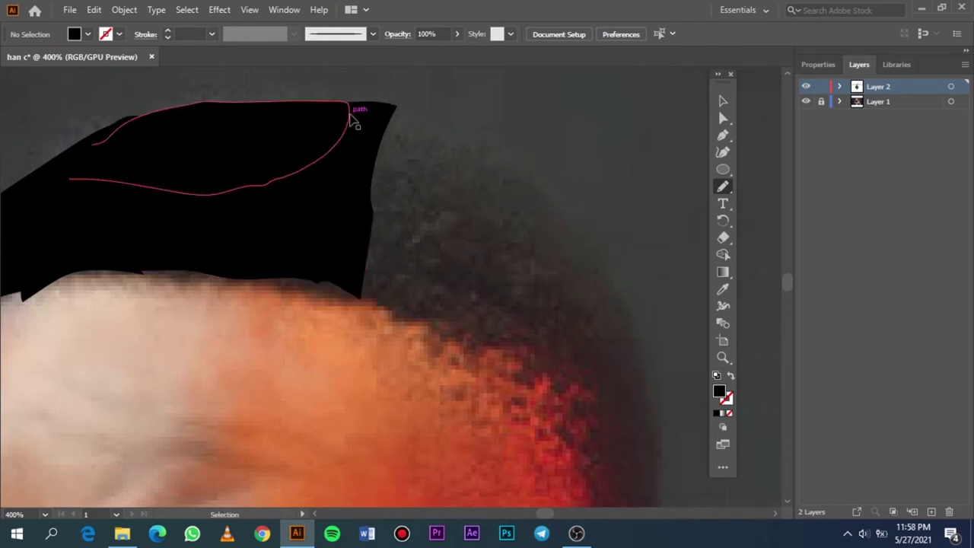
{"action": "mouse_move", "coordinate": [365, 99]}
{"action": "left_mouse_down"}
{"action": "mouse_move", "coordinate": [404, 102]}
{"action": "mouse_move", "coordinate": [495, 146]}
{"action": "mouse_move", "coordinate": [561, 195]}
{"action": "mouse_move", "coordinate": [602, 239]}
{"action": "mouse_move", "coordinate": [597, 286]}
{"action": "mouse_move", "coordinate": [497, 360]}
{"action": "mouse_move", "coordinate": [433, 320]}
{"action": "mouse_move", "coordinate": [342, 284]}
{"action": "mouse_move", "coordinate": [235, 261]}
{"action": "mouse_move", "coordinate": [284, 174]}
{"action": "mouse_move", "coordinate": [365, 104]}
{"action": "left_mouse_up"}
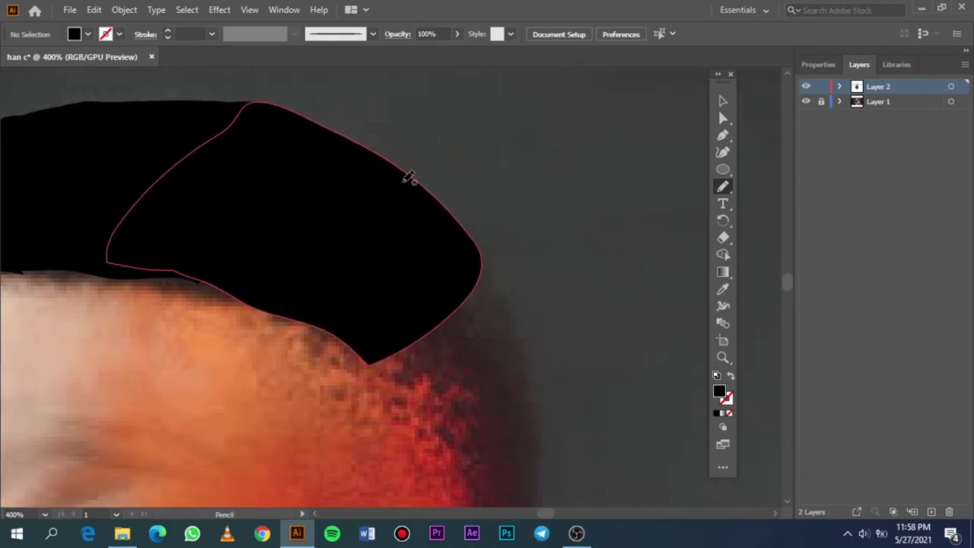
Finish the hair shape with a final short pencil stroke and fit the artboard in view.
{"action": "scroll", "coordinate": [404, 187], "scroll_direction": "down", "scroll_amount": 5}
{"action": "scroll", "coordinate": [405, 186], "scroll_direction": "left", "scroll_amount": 1}
{"action": "scroll", "coordinate": [404, 185], "scroll_direction": "down", "scroll_amount": 3}
{"action": "scroll", "coordinate": [404, 185], "scroll_direction": "right", "scroll_amount": 4}
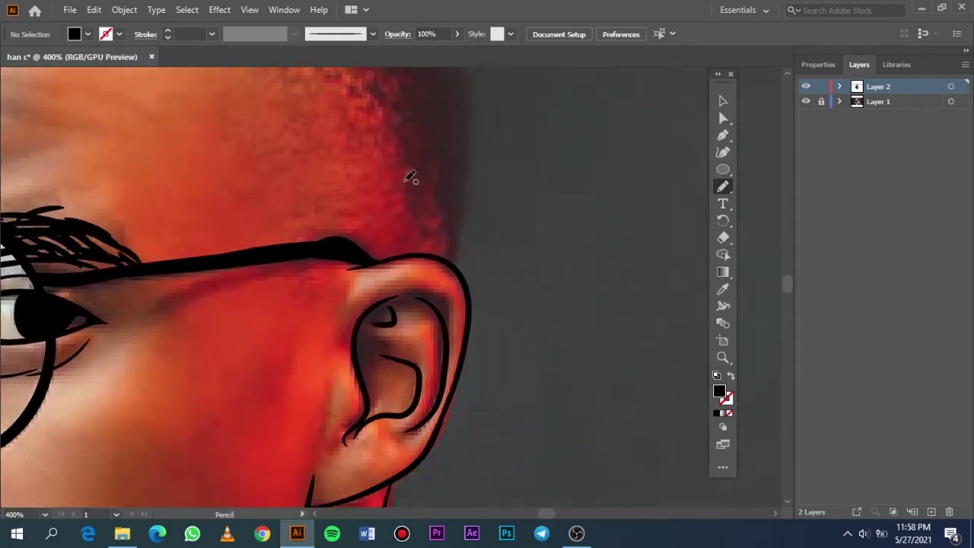
{"action": "scroll", "coordinate": [409, 175], "scroll_direction": "up", "scroll_amount": 3}
{"action": "scroll", "coordinate": [446, 170], "scroll_direction": "up", "scroll_amount": 3}
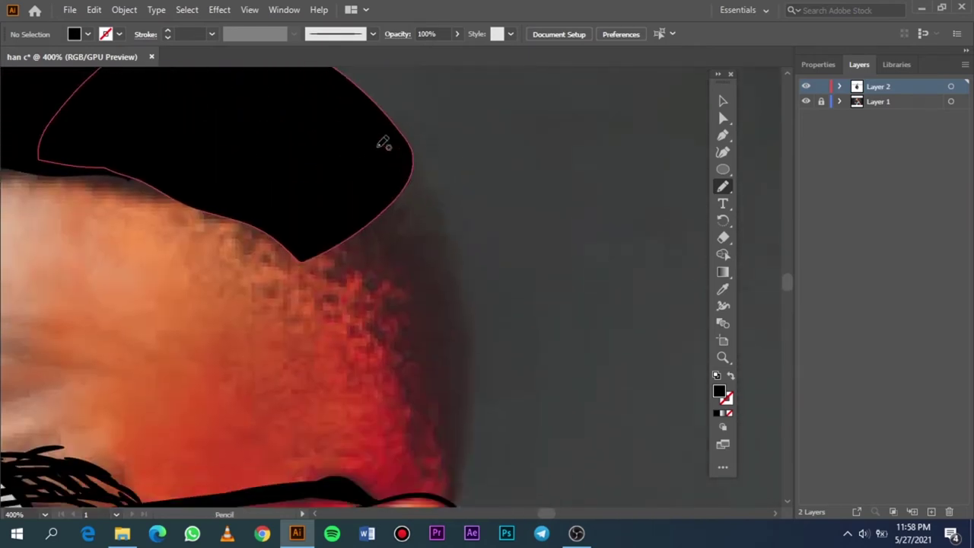
{"action": "scroll", "coordinate": [382, 144], "scroll_direction": "down", "scroll_amount": 1}
{"action": "mouse_move", "coordinate": [381, 117]}
{"action": "left_mouse_down"}
{"action": "mouse_move", "coordinate": [403, 145]}
{"action": "mouse_move", "coordinate": [463, 308]}
{"action": "mouse_move", "coordinate": [473, 364]}
{"action": "mouse_move", "coordinate": [459, 485]}
{"action": "mouse_move", "coordinate": [449, 487]}
{"action": "mouse_move", "coordinate": [358, 303]}
{"action": "mouse_move", "coordinate": [267, 229]}
{"action": "mouse_move", "coordinate": [242, 152]}
{"action": "mouse_move", "coordinate": [355, 102]}
{"action": "mouse_move", "coordinate": [384, 114]}
{"action": "left_mouse_up"}
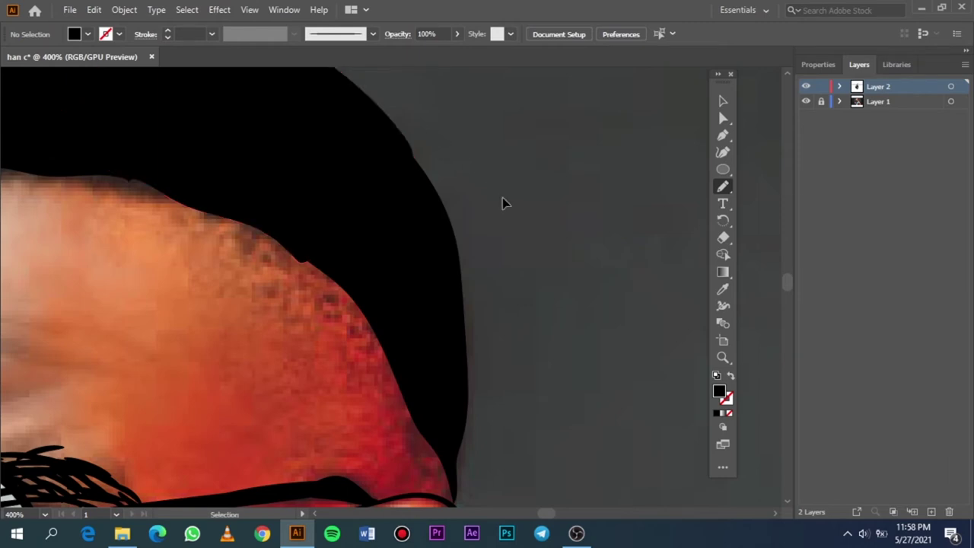
{"action": "key", "text": "ctrl+0"}
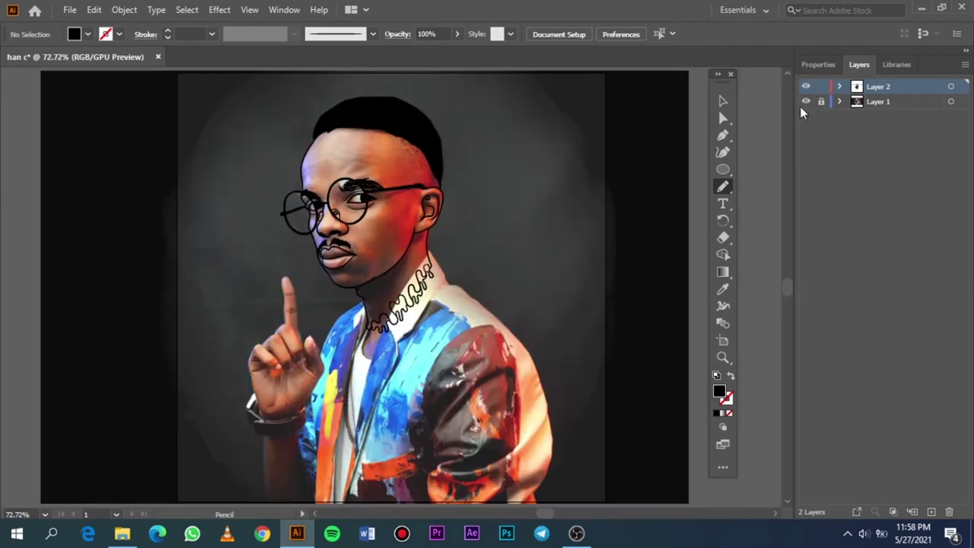
Review the hair with the photo toggled, then smooth the hair edge along the top of the scalp.
{"action": "left_click", "coordinate": [806, 102]}
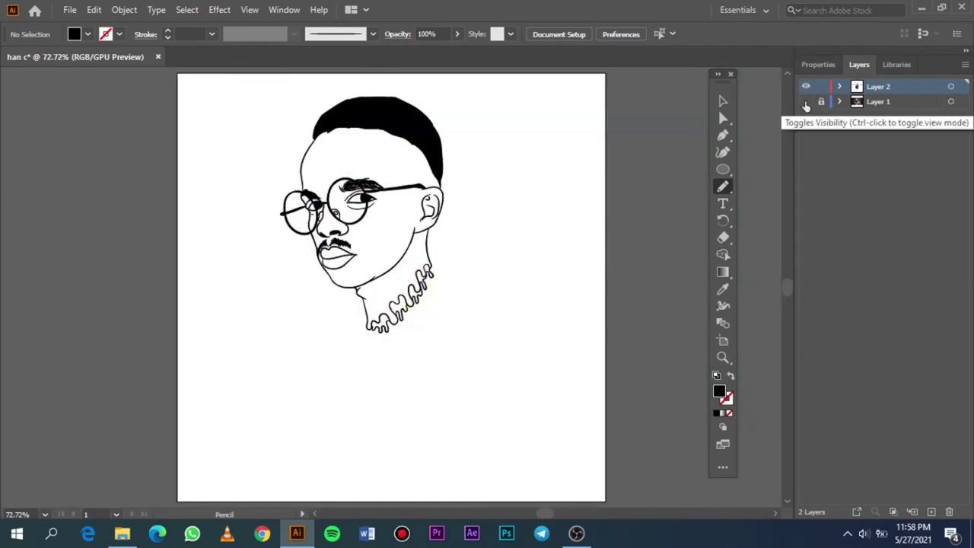
{"action": "left_click", "coordinate": [806, 101]}
{"action": "left_click", "coordinate": [806, 102]}
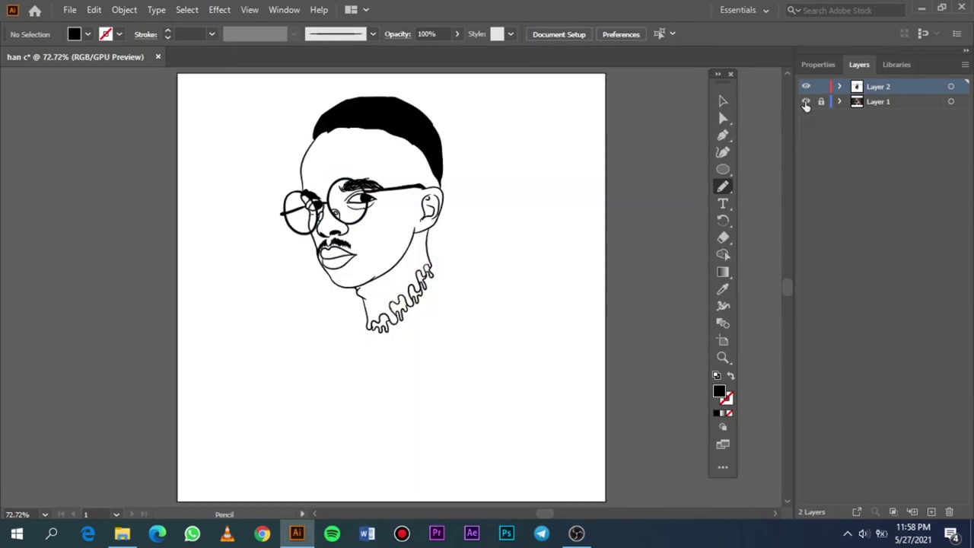
{"action": "left_click", "coordinate": [805, 102]}
{"action": "left_click", "coordinate": [806, 102]}
{"action": "scroll", "coordinate": [396, 128], "scroll_direction": "up", "scroll_amount": 4, "text": "alt"}
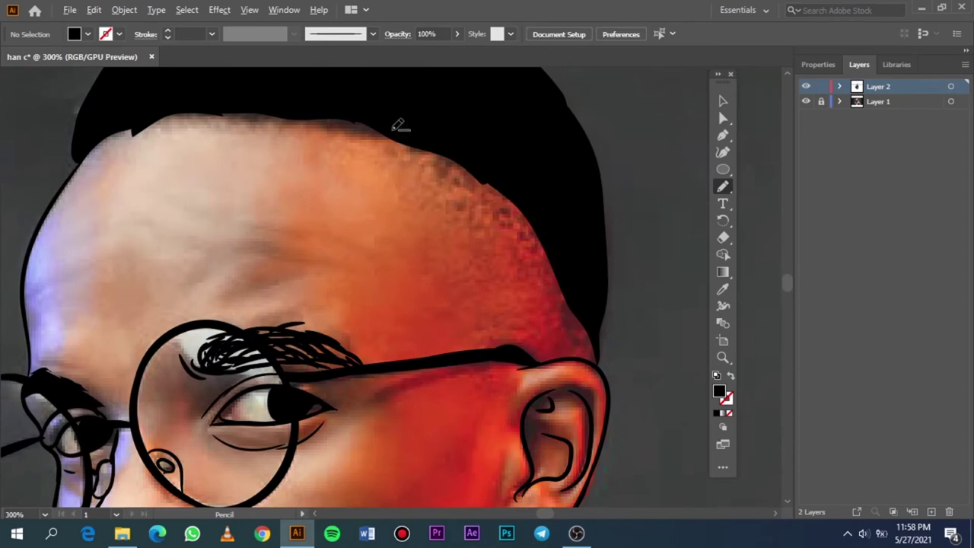
{"action": "scroll", "coordinate": [397, 125], "scroll_direction": "up", "scroll_amount": 1, "text": "alt"}
{"action": "mouse_move", "coordinate": [259, 181]}
{"action": "left_mouse_down"}
{"action": "mouse_move", "coordinate": [373, 205]}
{"action": "mouse_move", "coordinate": [386, 224]}
{"action": "left_mouse_up"}
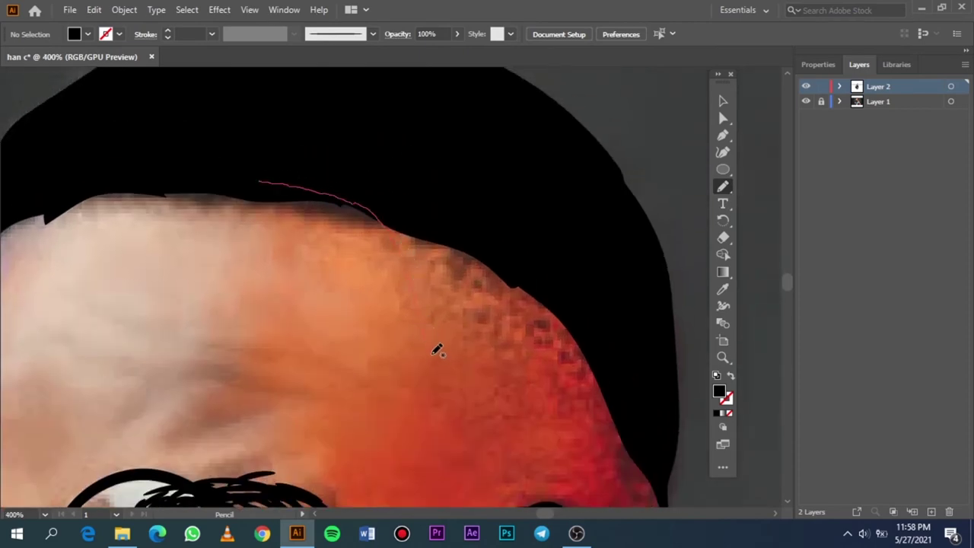
Redraw the hair outline down the right side toward the temple and check it without the photo.
{"action": "left_click_drag", "start_coordinate": [526, 335], "coordinate": [267, 178]}
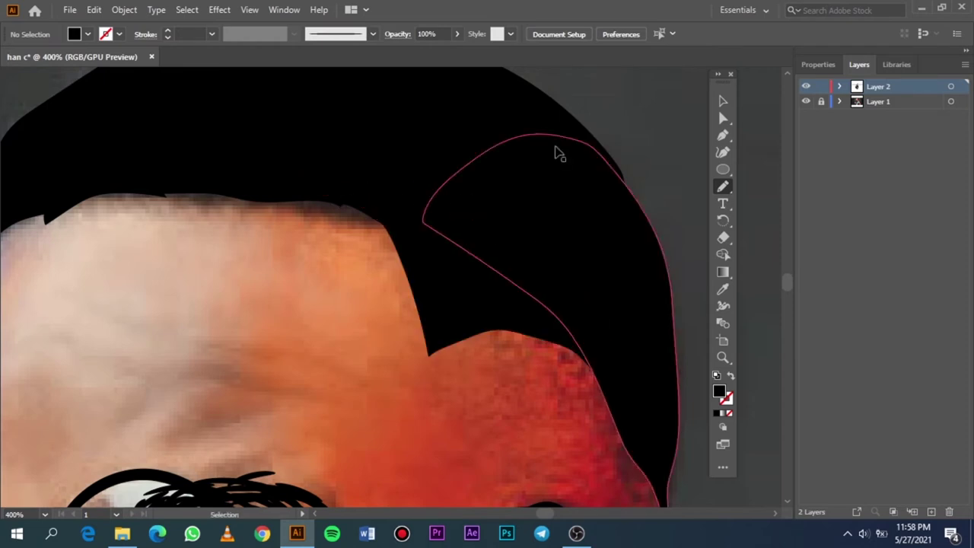
{"action": "scroll", "coordinate": [561, 143], "scroll_direction": "down", "scroll_amount": 3}
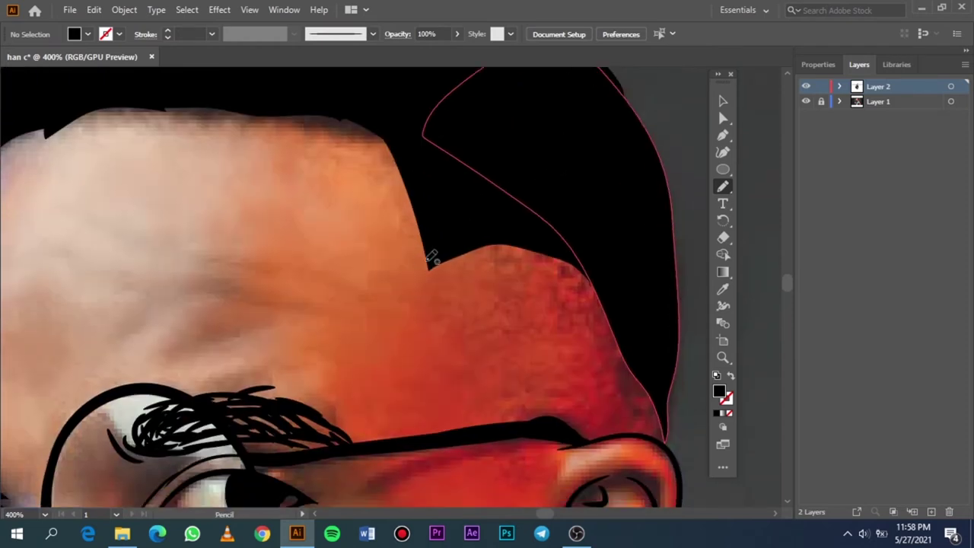
{"action": "left_click_drag", "start_coordinate": [430, 267], "coordinate": [437, 253]}
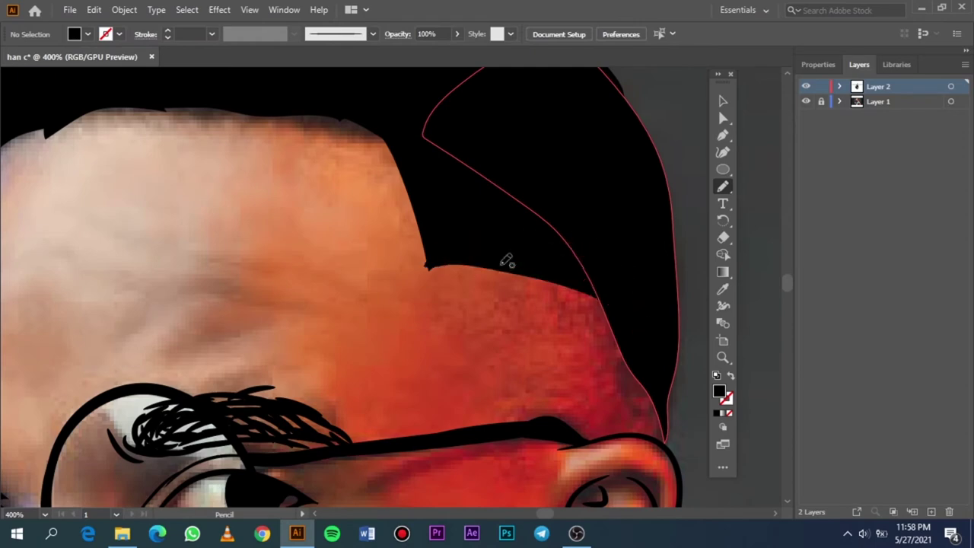
{"action": "key", "text": "ctrl+0"}
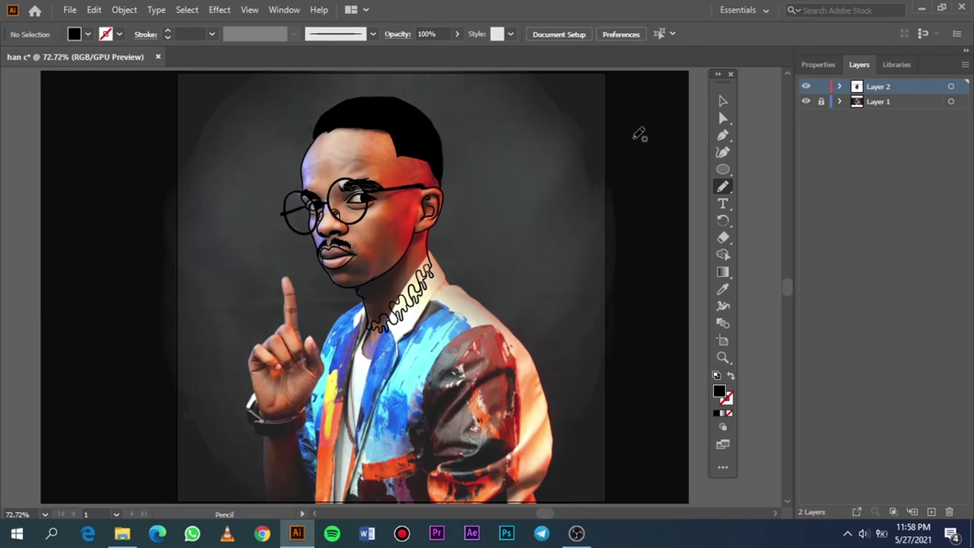
{"action": "left_click", "coordinate": [805, 102]}
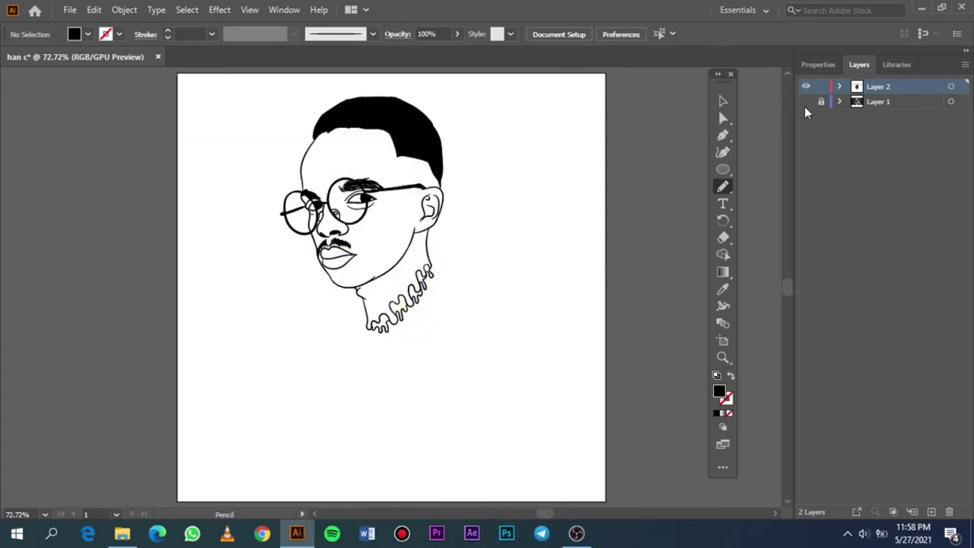
{"action": "left_click", "coordinate": [805, 102]}
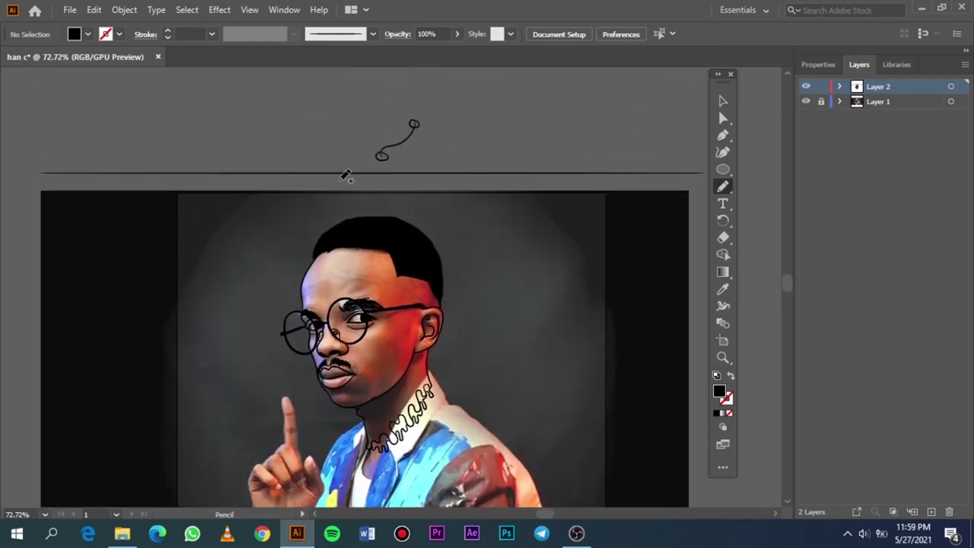
Set no fill with a black 0.25 pt stroke and select the Paintbrush.
{"action": "scroll", "coordinate": [289, 182], "scroll_direction": "up", "scroll_amount": 2}
{"action": "scroll", "coordinate": [304, 183], "scroll_direction": "up", "scroll_amount": 1}
{"action": "scroll", "coordinate": [304, 183], "scroll_direction": "up", "scroll_amount": 1}
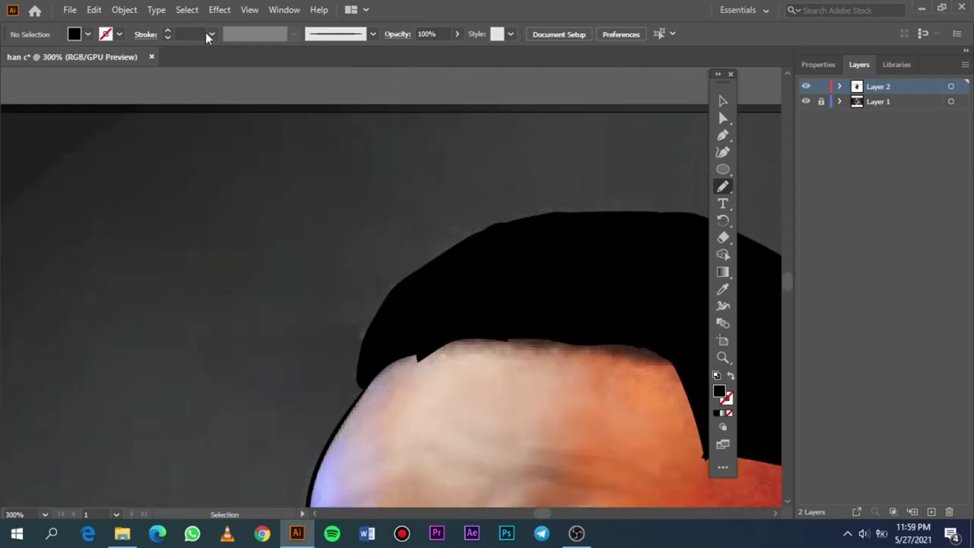
{"action": "left_click", "coordinate": [730, 378]}
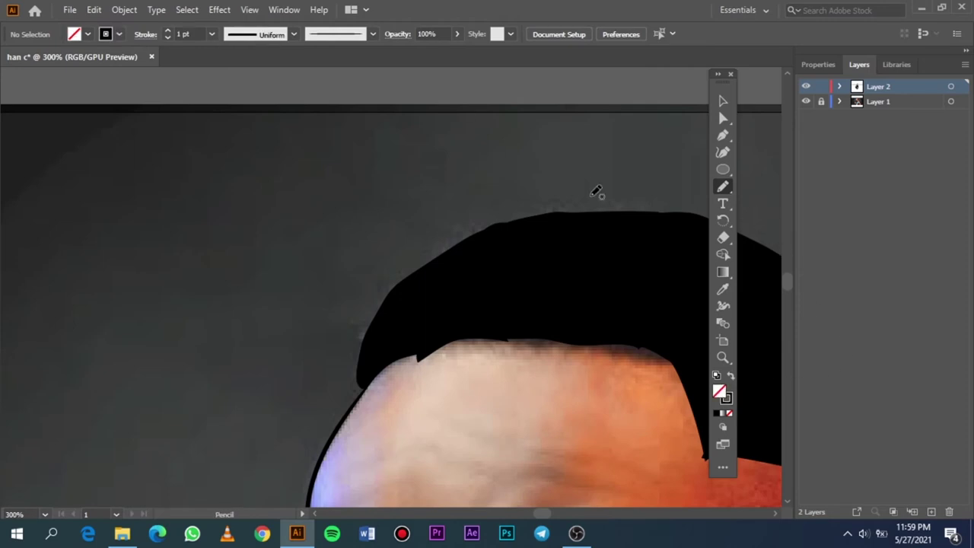
{"action": "left_click", "coordinate": [211, 34]}
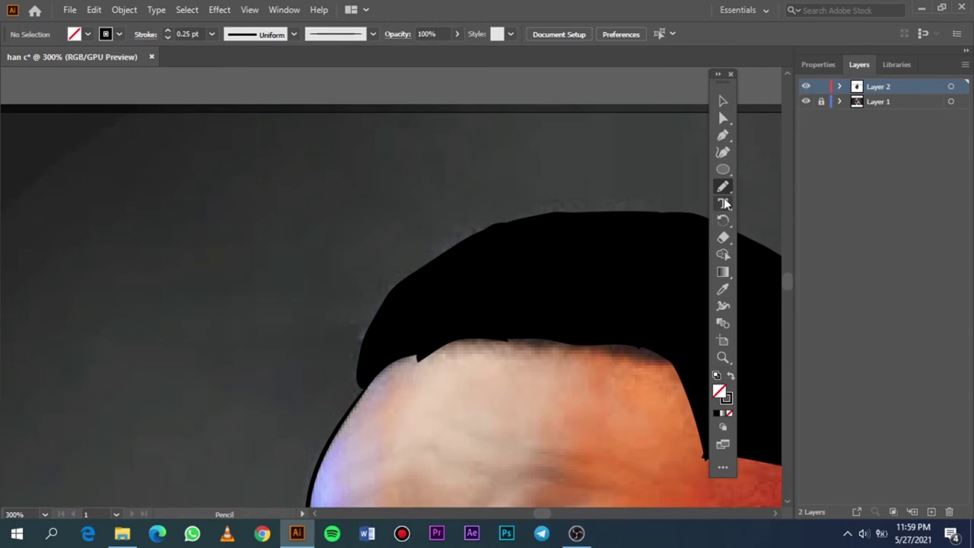
{"action": "key", "text": "b"}
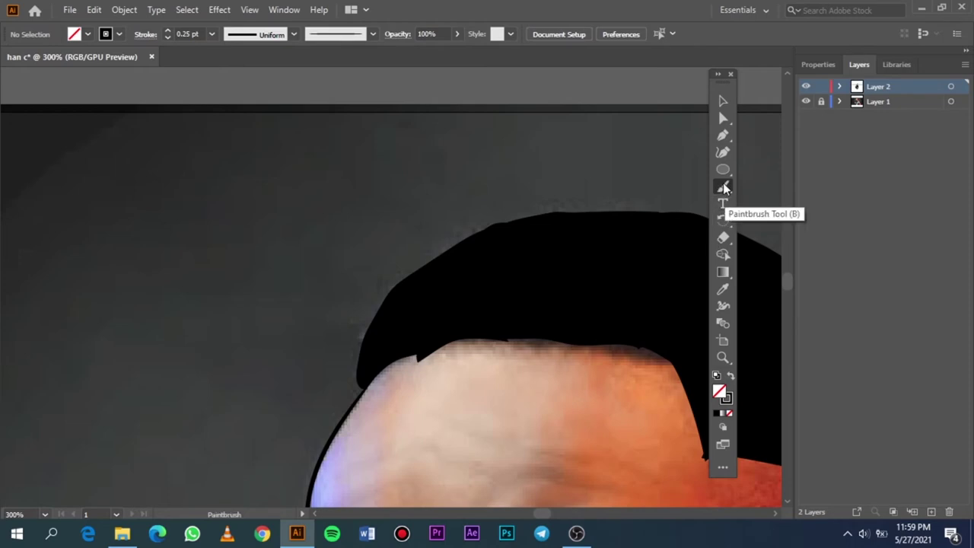
{"action": "key", "text": "n"}
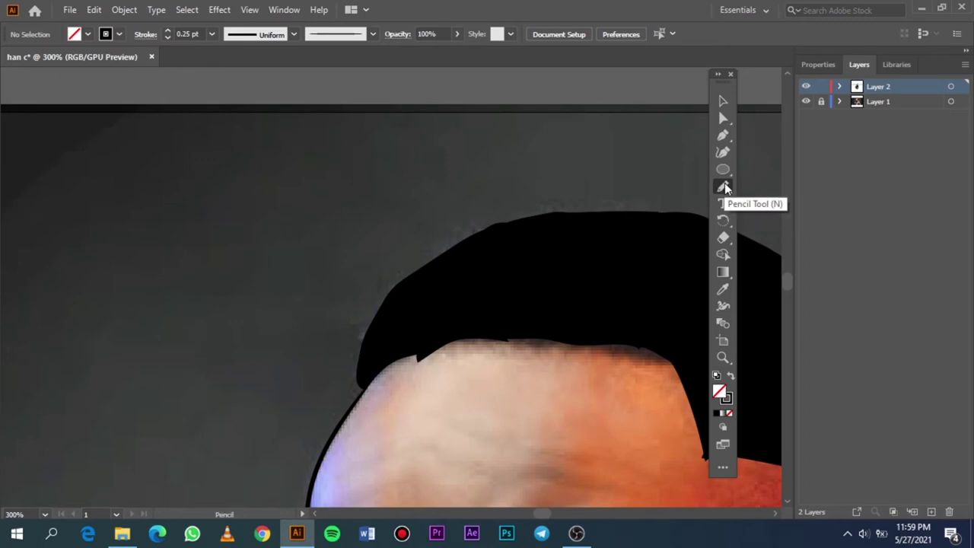
{"action": "key", "text": "b"}
Paint thin wispy strands up the hair's left edge.
{"action": "left_click_drag", "start_coordinate": [332, 358], "coordinate": [419, 339]}
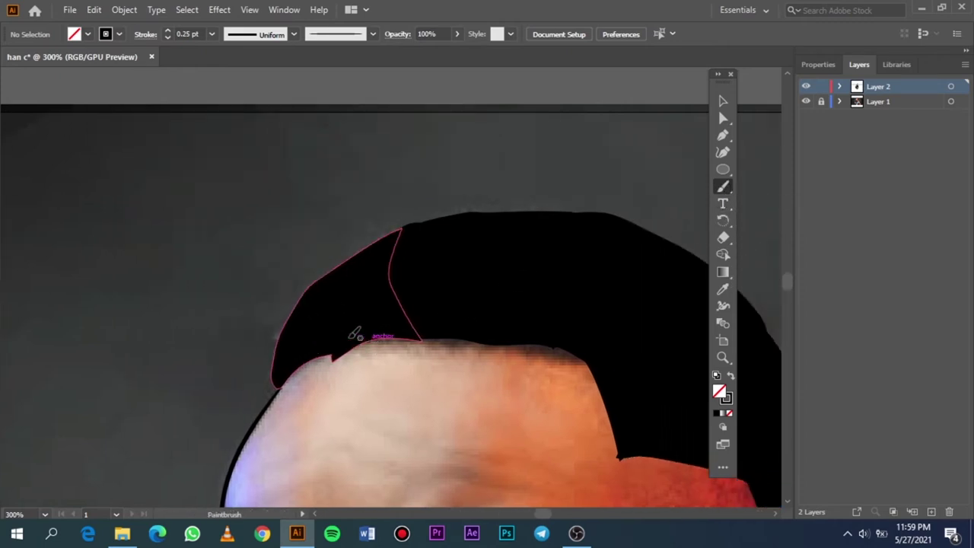
{"action": "scroll", "coordinate": [320, 339], "scroll_direction": "up", "scroll_amount": 1}
{"action": "scroll", "coordinate": [343, 315], "scroll_direction": "up", "scroll_amount": 1}
{"action": "scroll", "coordinate": [316, 340], "scroll_direction": "up", "scroll_amount": 1}
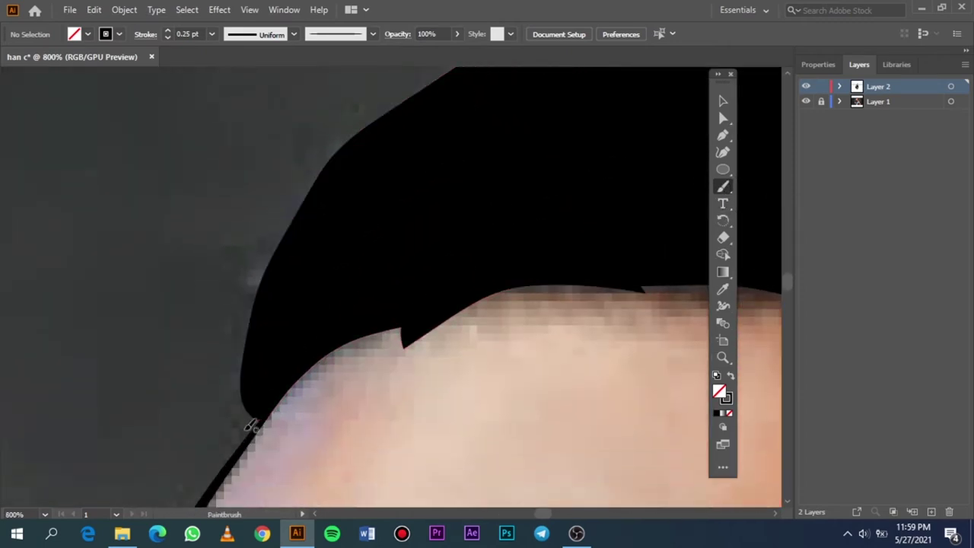
{"action": "left_click_drag", "start_coordinate": [269, 388], "coordinate": [262, 411]}
{"action": "left_click", "coordinate": [212, 35]}
{"action": "mouse_move", "coordinate": [259, 420]}
{"action": "left_mouse_down"}
{"action": "mouse_move", "coordinate": [240, 376]}
{"action": "mouse_move", "coordinate": [246, 424]}
{"action": "mouse_move", "coordinate": [256, 365]}
{"action": "mouse_move", "coordinate": [242, 347]}
{"action": "left_mouse_up"}
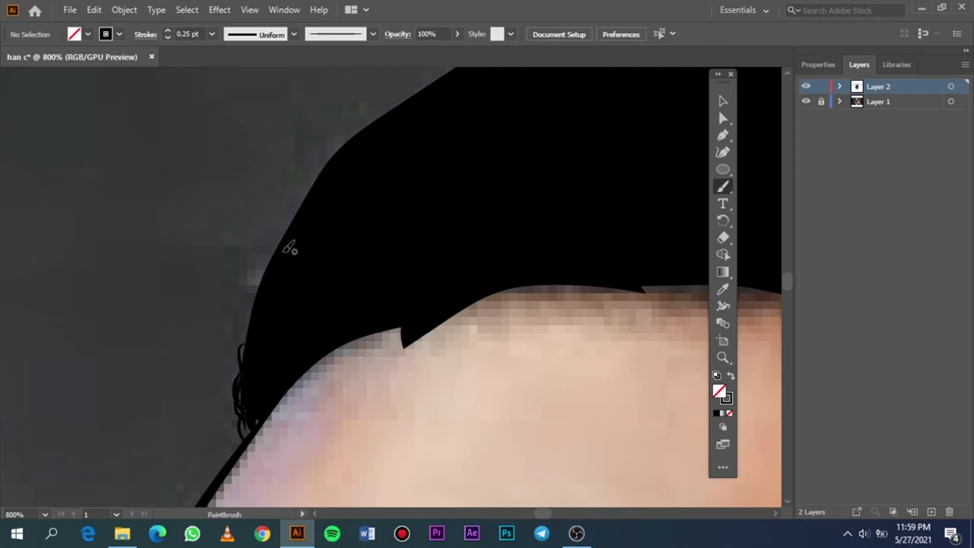
{"action": "left_click_drag", "start_coordinate": [266, 263], "coordinate": [255, 323]}
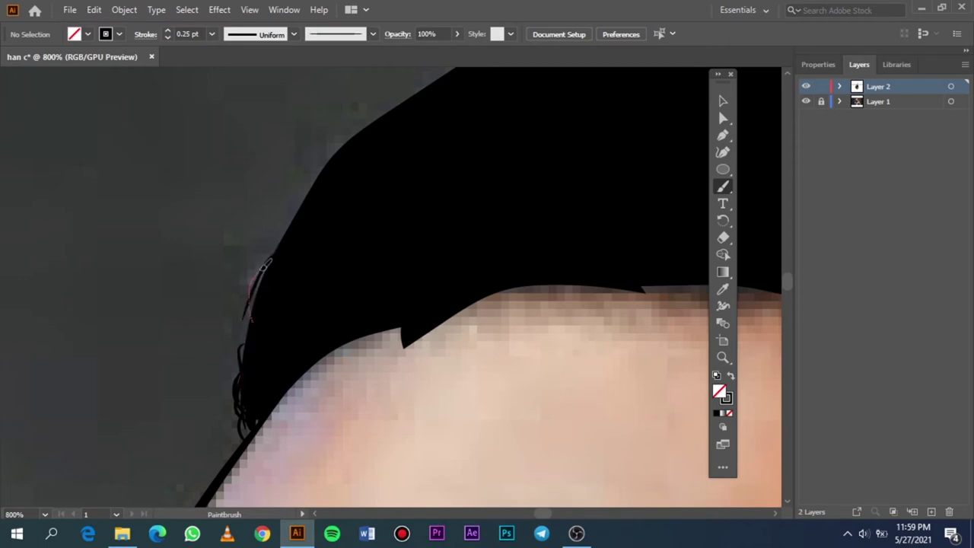
{"action": "mouse_move", "coordinate": [263, 267]}
{"action": "left_mouse_down"}
{"action": "mouse_move", "coordinate": [272, 270]}
{"action": "mouse_move", "coordinate": [253, 335]}
{"action": "left_mouse_up"}
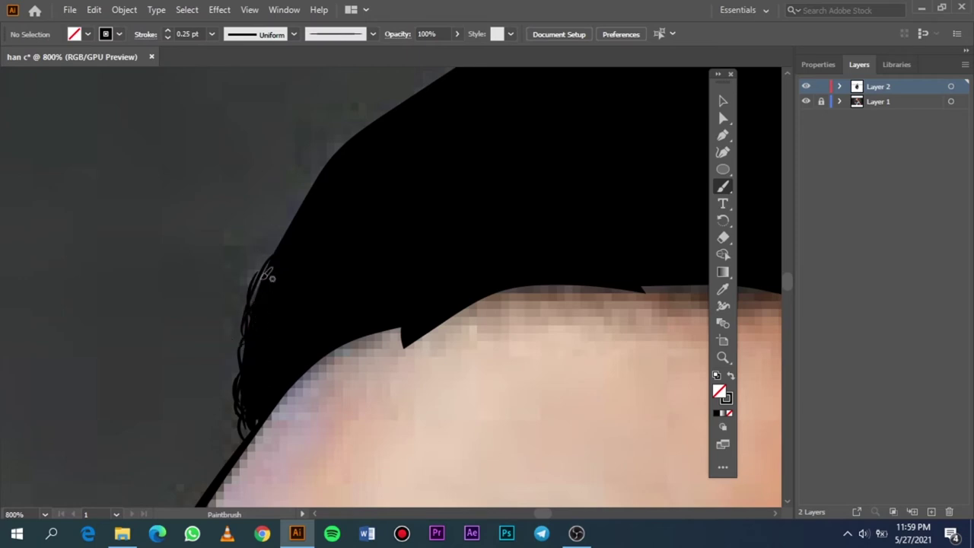
{"action": "left_click_drag", "start_coordinate": [293, 223], "coordinate": [286, 249]}
{"action": "left_click_drag", "start_coordinate": [303, 201], "coordinate": [315, 162]}
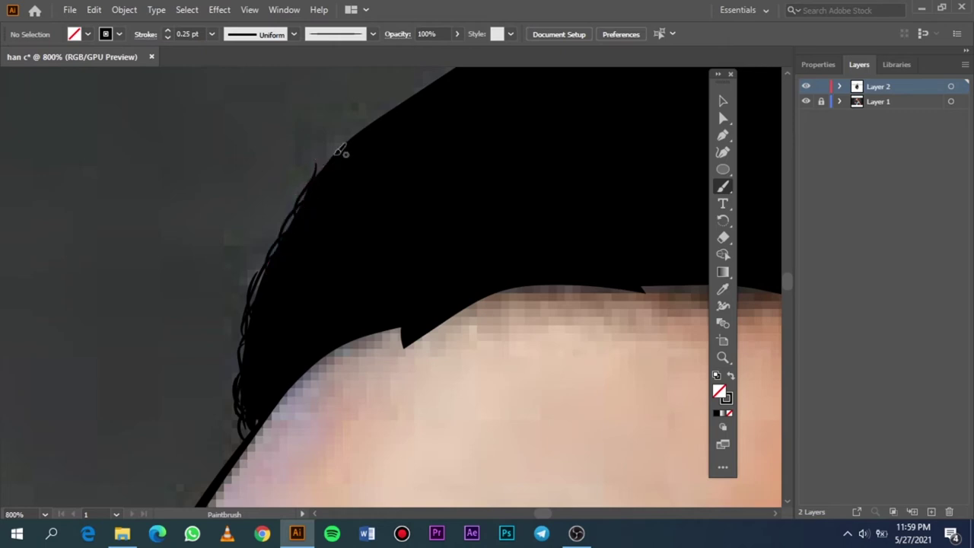
{"action": "left_click_drag", "start_coordinate": [316, 172], "coordinate": [368, 116]}
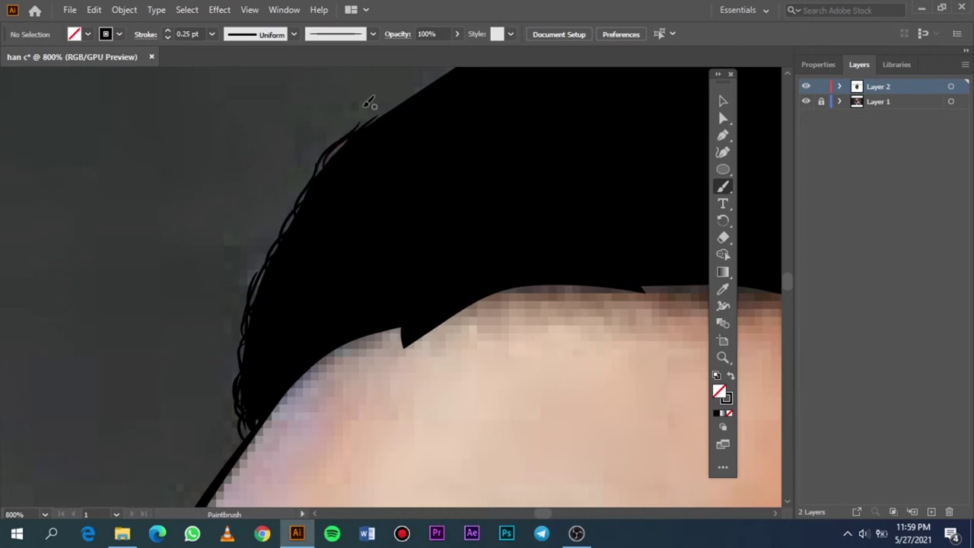
Paint short curly strands along the top of the hair and where it slopes down.
{"action": "scroll", "coordinate": [373, 114], "scroll_direction": "up", "scroll_amount": 3}
{"action": "left_click_drag", "start_coordinate": [213, 304], "coordinate": [380, 163]}
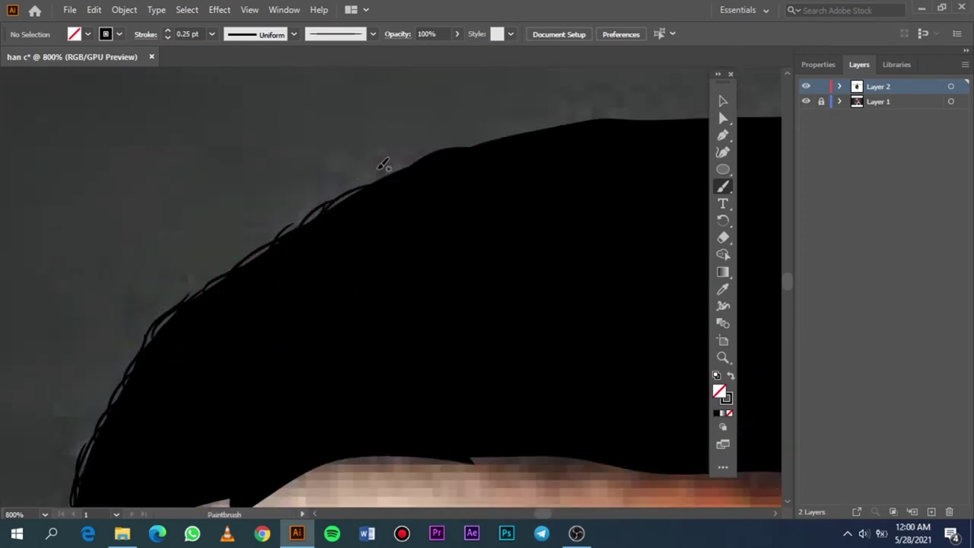
{"action": "scroll", "coordinate": [380, 167], "scroll_direction": "up", "scroll_amount": 3}
{"action": "left_click_drag", "start_coordinate": [150, 286], "coordinate": [327, 221]}
{"action": "mouse_move", "coordinate": [290, 251]}
{"action": "left_mouse_down"}
{"action": "mouse_move", "coordinate": [278, 236]}
{"action": "mouse_move", "coordinate": [510, 228]}
{"action": "left_mouse_up"}
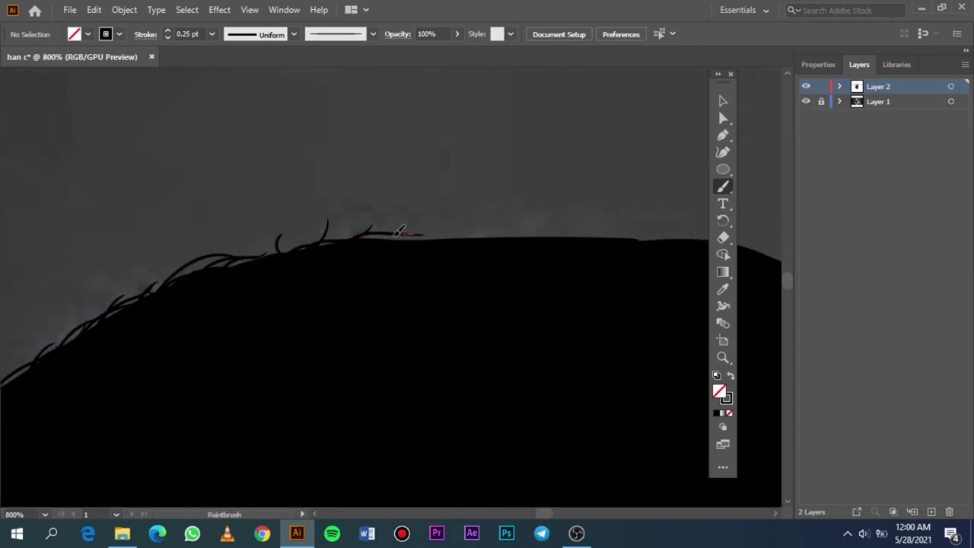
{"action": "scroll", "coordinate": [514, 239], "scroll_direction": "up", "scroll_amount": 2}
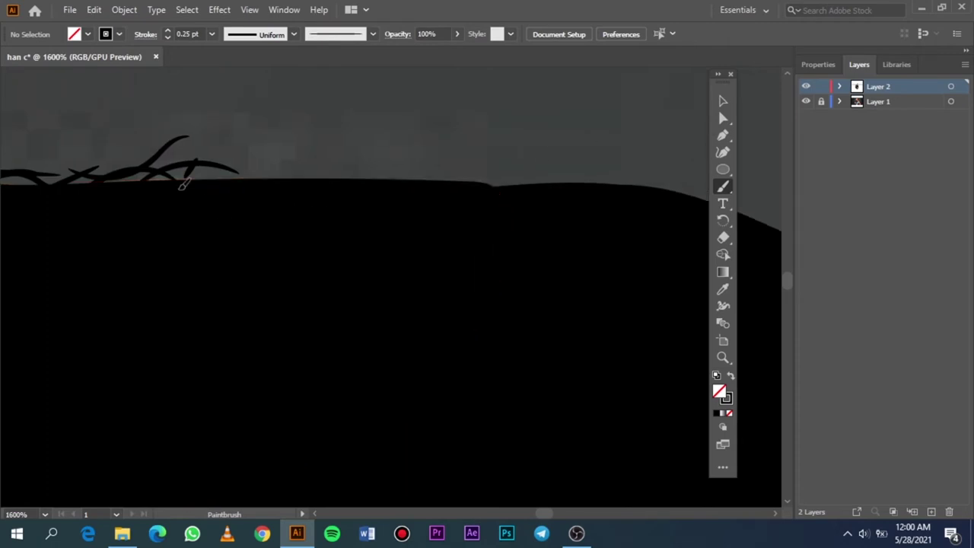
{"action": "left_click_drag", "start_coordinate": [180, 180], "coordinate": [493, 156]}
{"action": "left_click_drag", "start_coordinate": [266, 177], "coordinate": [448, 174]}
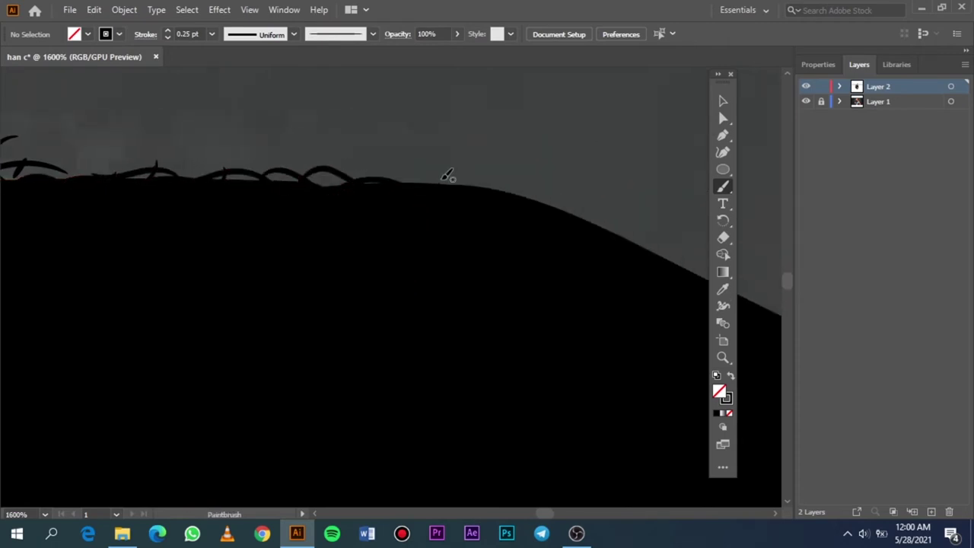
{"action": "left_click_drag", "start_coordinate": [304, 169], "coordinate": [406, 165]}
{"action": "left_click_drag", "start_coordinate": [358, 145], "coordinate": [403, 190]}
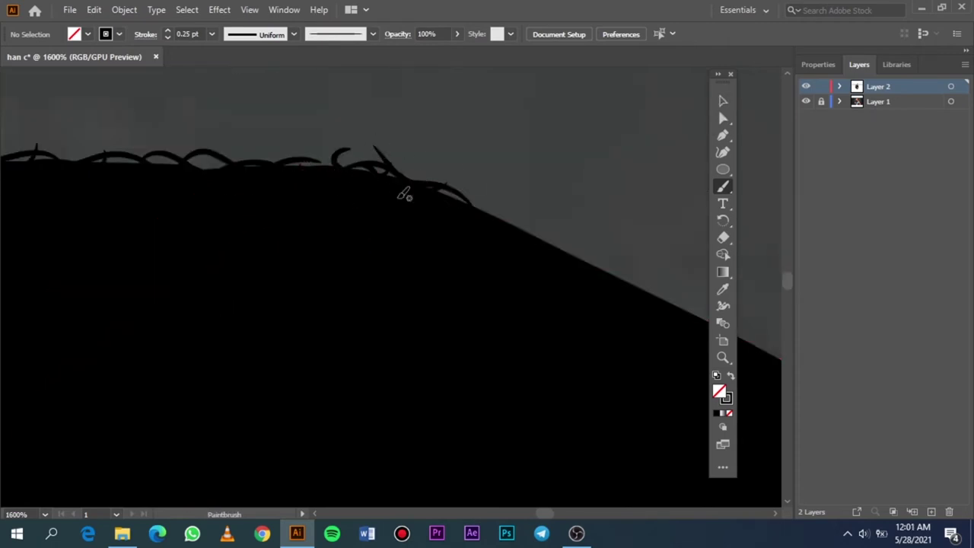
{"action": "left_click_drag", "start_coordinate": [406, 140], "coordinate": [566, 180]}
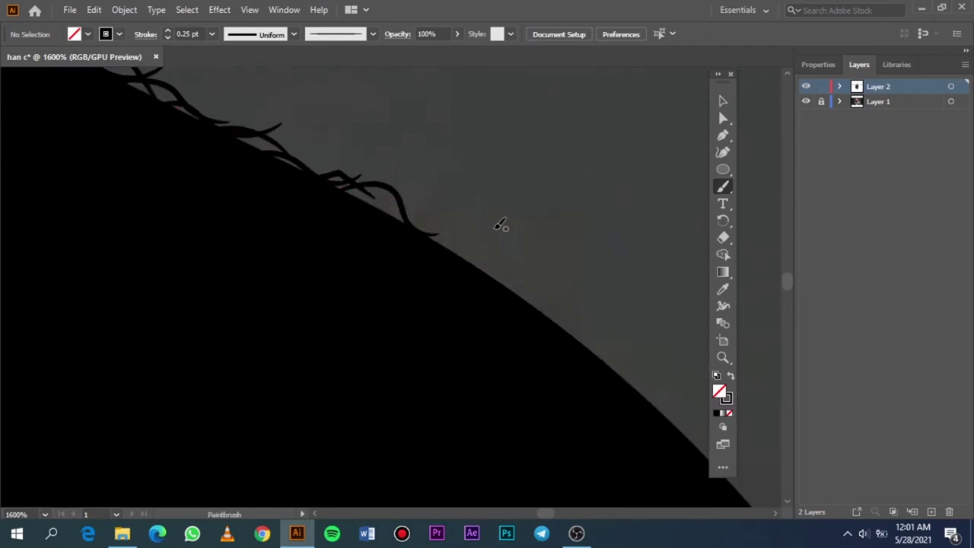
Add strands down the hair's right side, moving the view down toward the ear.
{"action": "mouse_move", "coordinate": [395, 118]}
{"action": "left_mouse_down"}
{"action": "mouse_move", "coordinate": [455, 154]}
{"action": "mouse_move", "coordinate": [533, 228]}
{"action": "left_mouse_up"}
{"action": "left_click_drag", "start_coordinate": [563, 114], "coordinate": [502, 144]}
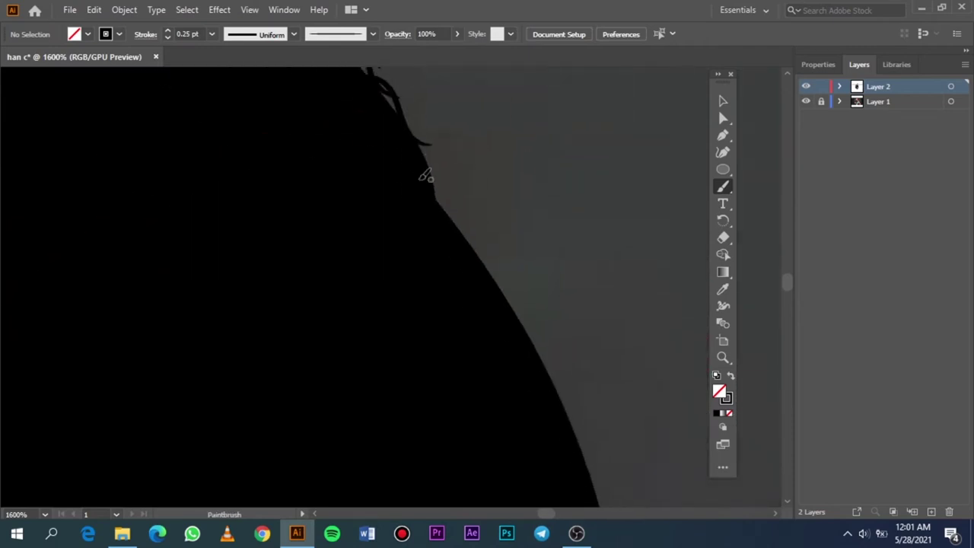
{"action": "left_click_drag", "start_coordinate": [426, 174], "coordinate": [502, 243]}
{"action": "left_click_drag", "start_coordinate": [334, 137], "coordinate": [368, 178]}
{"action": "left_click_drag", "start_coordinate": [436, 148], "coordinate": [531, 164]}
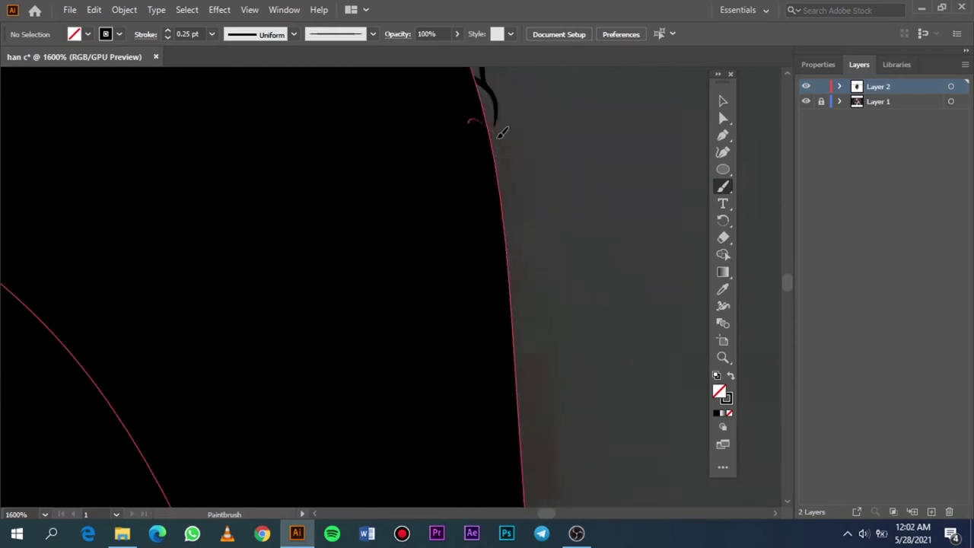
{"action": "scroll", "coordinate": [531, 163], "scroll_direction": "down", "scroll_amount": 1}
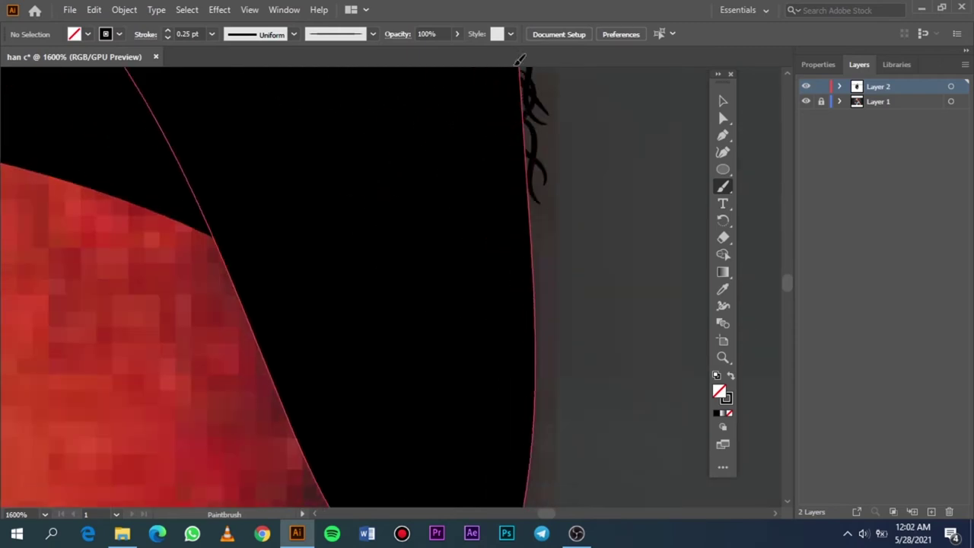
{"action": "scroll", "coordinate": [529, 152], "scroll_direction": "down", "scroll_amount": 2}
{"action": "scroll", "coordinate": [527, 145], "scroll_direction": "down", "scroll_amount": 1}
{"action": "scroll", "coordinate": [525, 130], "scroll_direction": "down", "scroll_amount": 2}
{"action": "scroll", "coordinate": [467, 210], "scroll_direction": "down", "scroll_amount": 2}
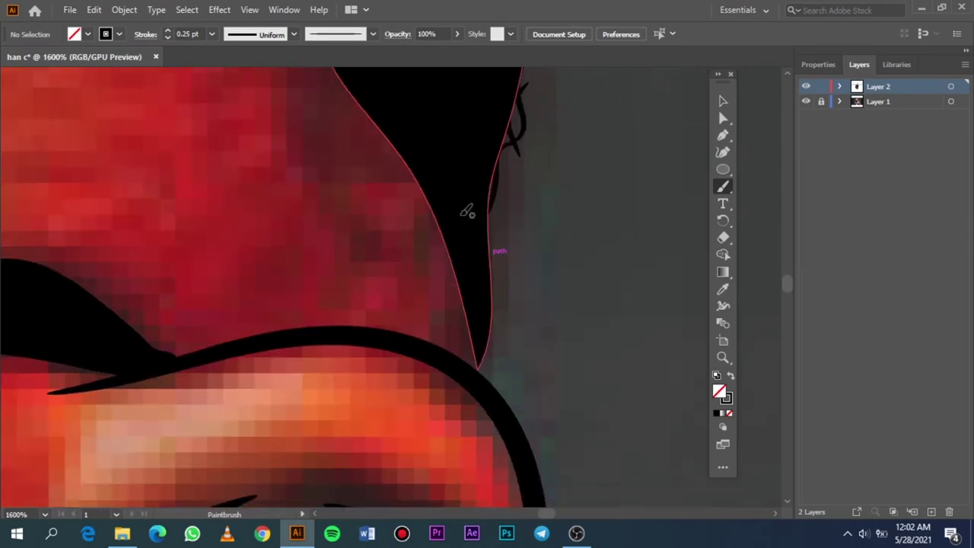
{"action": "scroll", "coordinate": [467, 210], "scroll_direction": "down", "scroll_amount": 2}
{"action": "scroll", "coordinate": [518, 159], "scroll_direction": "down", "scroll_amount": 2}
{"action": "scroll", "coordinate": [440, 206], "scroll_direction": "down", "scroll_amount": 2}
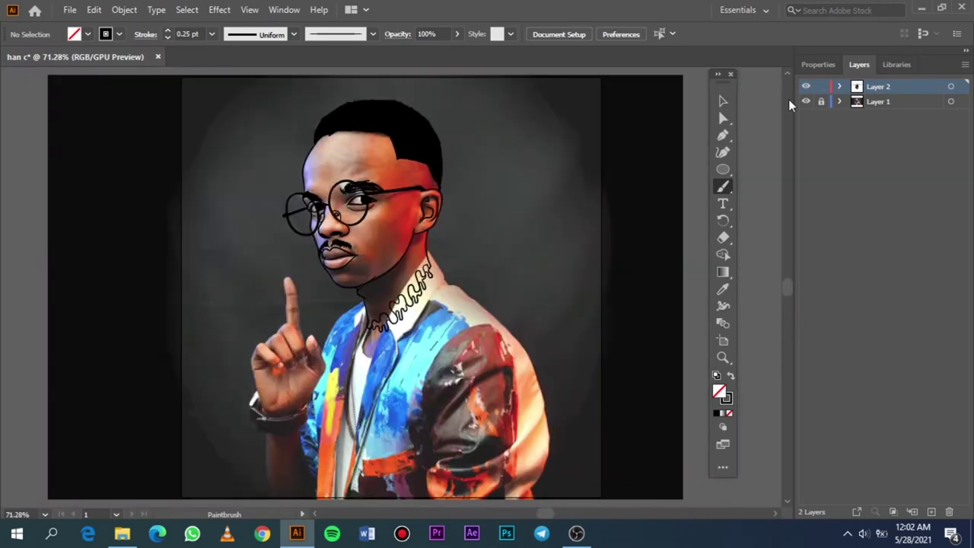
Bring the side of the head into view and paint curls along the hair edge by the ear.
{"action": "left_click", "coordinate": [805, 101]}
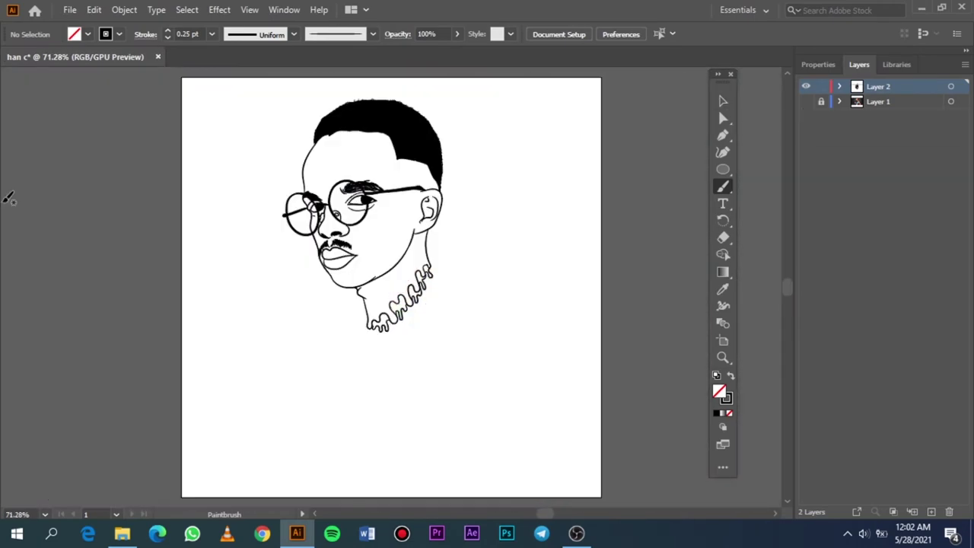
{"action": "scroll", "coordinate": [424, 134], "scroll_direction": "up", "scroll_amount": 3}
{"action": "left_click_drag", "start_coordinate": [366, 264], "coordinate": [495, 271]}
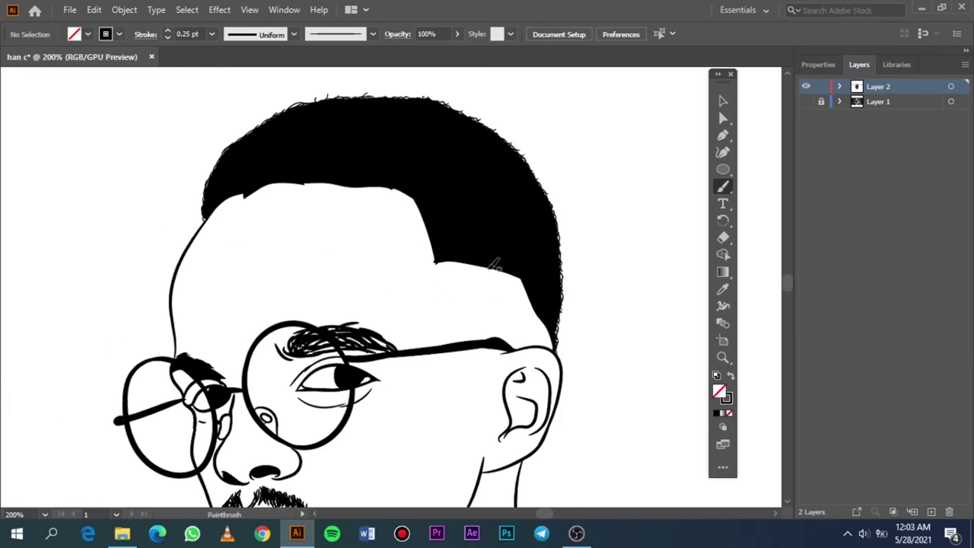
{"action": "left_click", "coordinate": [806, 101]}
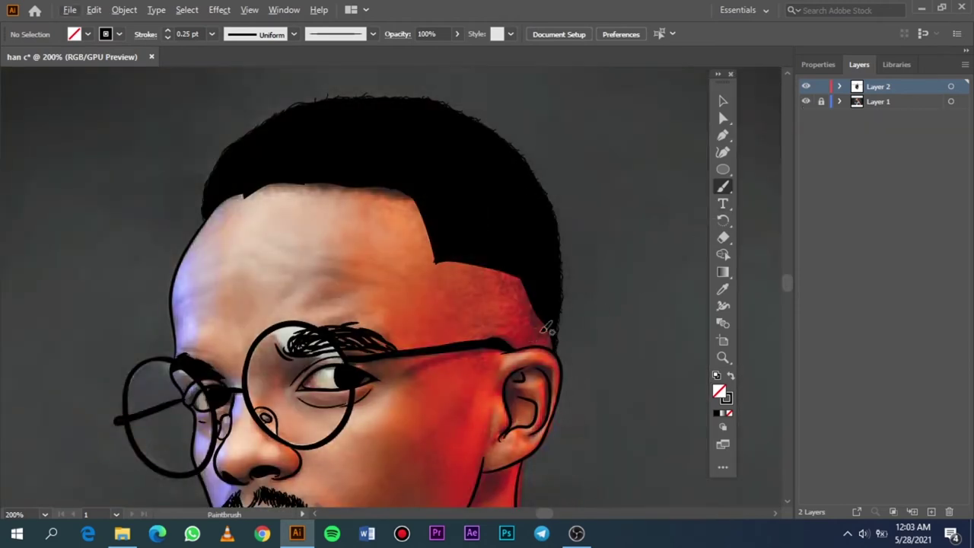
{"action": "scroll", "coordinate": [545, 329], "scroll_direction": "up", "scroll_amount": 3}
{"action": "scroll", "coordinate": [545, 330], "scroll_direction": "up", "scroll_amount": 3}
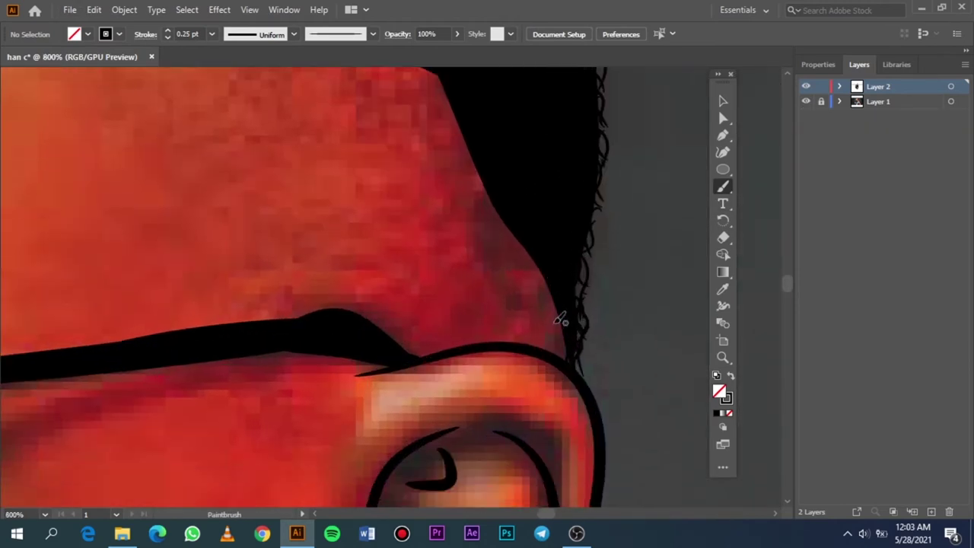
{"action": "scroll", "coordinate": [560, 314], "scroll_direction": "up", "scroll_amount": 2}
{"action": "left_click_drag", "start_coordinate": [533, 373], "coordinate": [563, 407]}
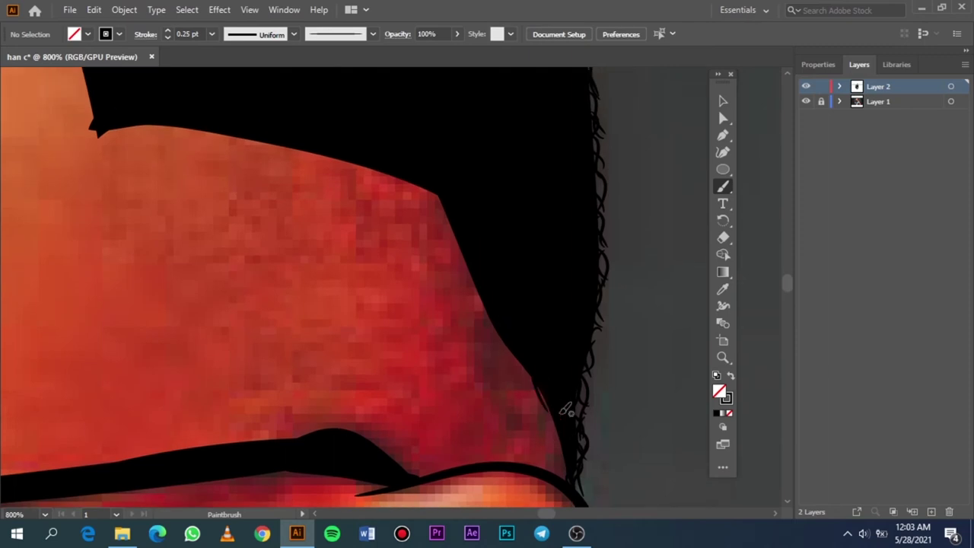
{"action": "left_click_drag", "start_coordinate": [525, 363], "coordinate": [553, 424]}
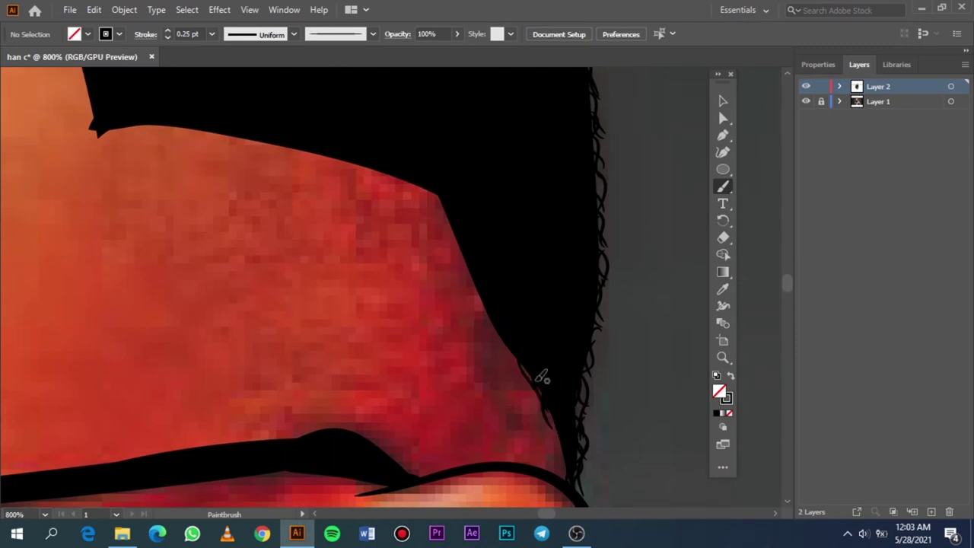
{"action": "mouse_move", "coordinate": [517, 339]}
{"action": "left_mouse_down"}
{"action": "mouse_move", "coordinate": [499, 333]}
{"action": "mouse_move", "coordinate": [575, 460]}
{"action": "left_mouse_up"}
Add curl strokes up the sideburn and along the black hair shape's edge.
{"action": "left_click_drag", "start_coordinate": [539, 422], "coordinate": [577, 461]}
{"action": "left_click_drag", "start_coordinate": [549, 430], "coordinate": [572, 453]}
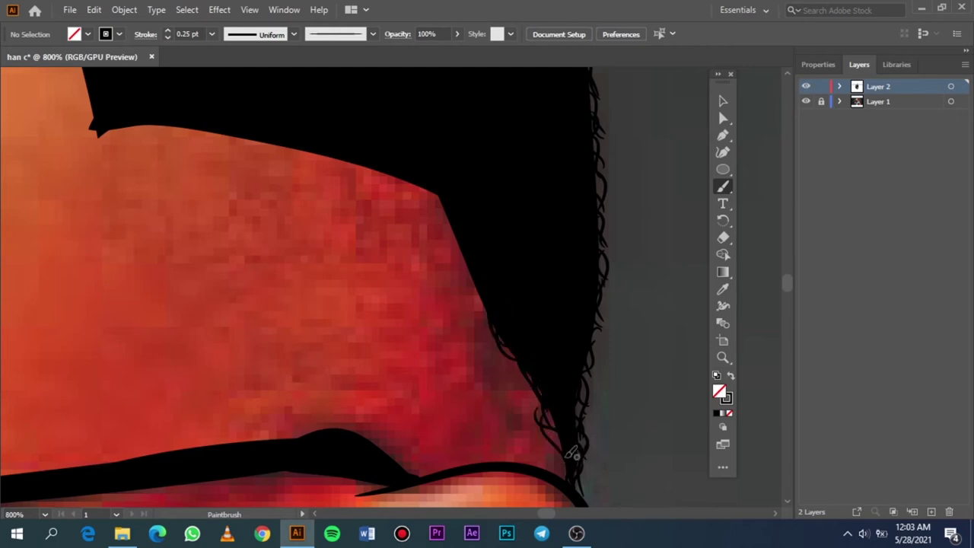
{"action": "left_click_drag", "start_coordinate": [536, 375], "coordinate": [534, 404]}
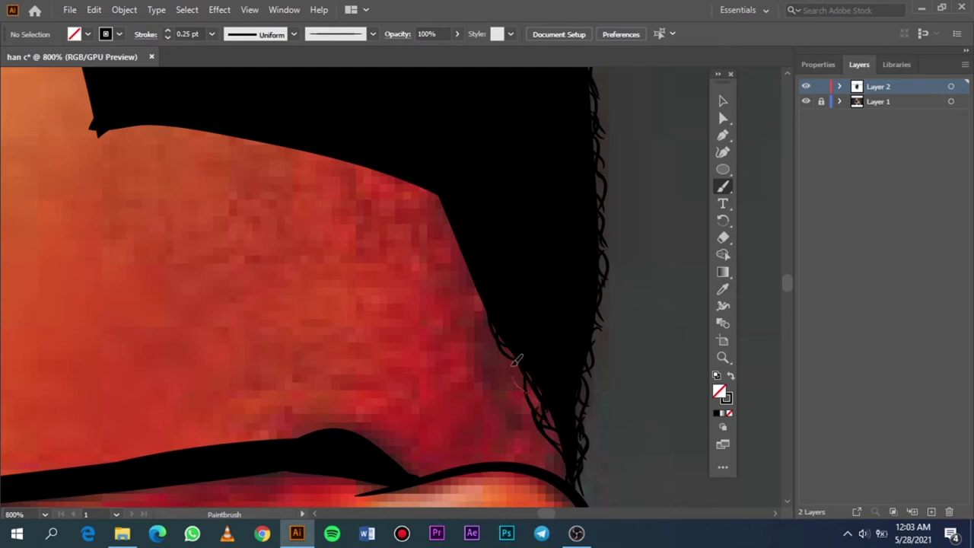
{"action": "mouse_move", "coordinate": [512, 364]}
{"action": "left_mouse_down"}
{"action": "mouse_move", "coordinate": [552, 411]}
{"action": "mouse_move", "coordinate": [563, 453]}
{"action": "left_mouse_up"}
{"action": "left_click_drag", "start_coordinate": [543, 403], "coordinate": [467, 289]}
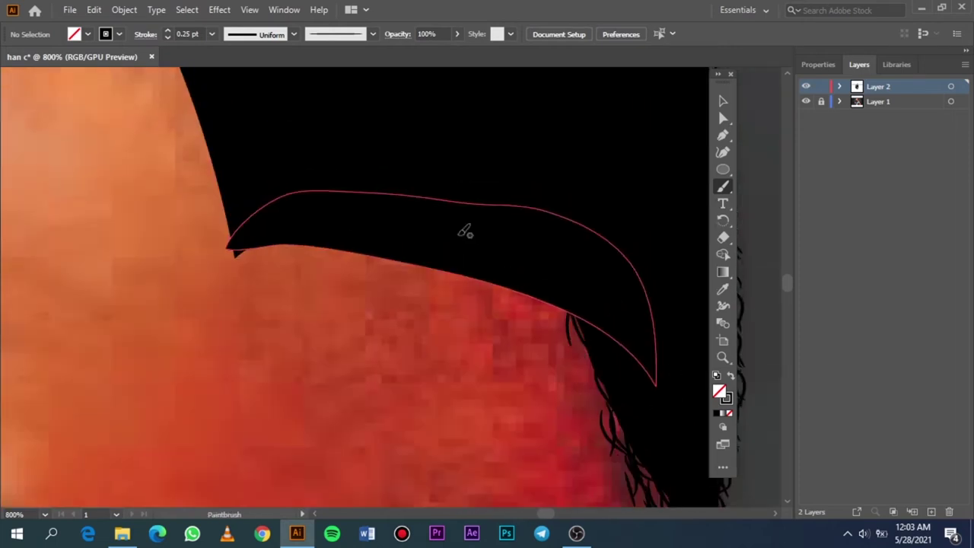
{"action": "mouse_move", "coordinate": [525, 295]}
{"action": "left_mouse_down"}
{"action": "mouse_move", "coordinate": [569, 312]}
{"action": "mouse_move", "coordinate": [509, 294]}
{"action": "mouse_move", "coordinate": [496, 304]}
{"action": "left_mouse_up"}
{"action": "left_click_drag", "start_coordinate": [335, 248], "coordinate": [473, 289]}
Paint hair strokes along the front hairline and near the hair's top edge.
{"action": "left_click_drag", "start_coordinate": [402, 267], "coordinate": [296, 245]}
{"action": "mouse_move", "coordinate": [334, 247]}
{"action": "left_mouse_down"}
{"action": "mouse_move", "coordinate": [233, 251]}
{"action": "mouse_move", "coordinate": [291, 259]}
{"action": "left_mouse_up"}
{"action": "left_click_drag", "start_coordinate": [221, 171], "coordinate": [380, 396]}
{"action": "mouse_move", "coordinate": [385, 452]}
{"action": "left_mouse_down"}
{"action": "mouse_move", "coordinate": [359, 347]}
{"action": "mouse_move", "coordinate": [322, 295]}
{"action": "mouse_move", "coordinate": [232, 227]}
{"action": "mouse_move", "coordinate": [199, 222]}
{"action": "left_mouse_up"}
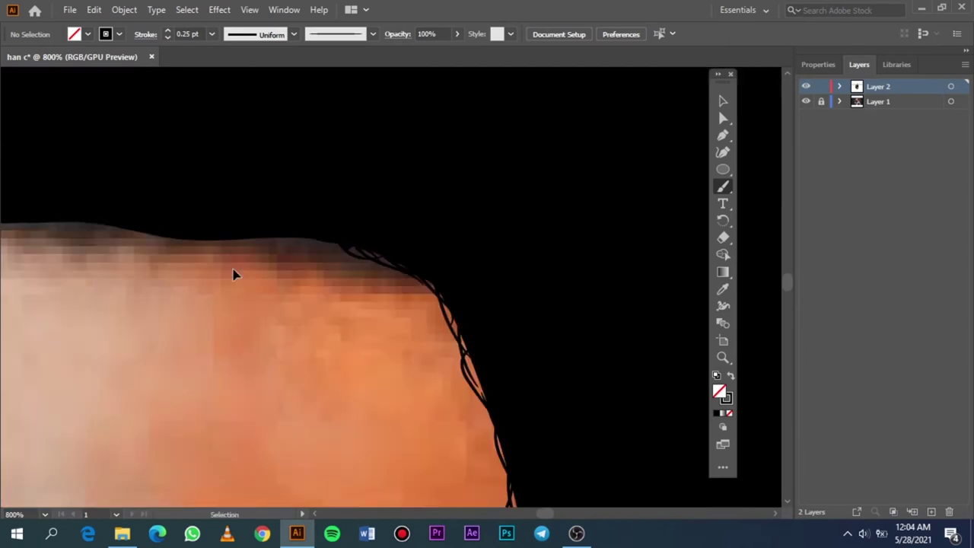
{"action": "mouse_move", "coordinate": [233, 274]}
{"action": "left_mouse_down"}
{"action": "mouse_move", "coordinate": [349, 263]}
{"action": "mouse_move", "coordinate": [415, 242]}
{"action": "mouse_move", "coordinate": [422, 207]}
{"action": "left_mouse_up"}
{"action": "left_click_drag", "start_coordinate": [335, 228], "coordinate": [601, 232]}
Paint curly strokes along the forehead hairline, smooth the left edge by the temple, and fit the artboard.
{"action": "left_click_drag", "start_coordinate": [506, 234], "coordinate": [606, 233]}
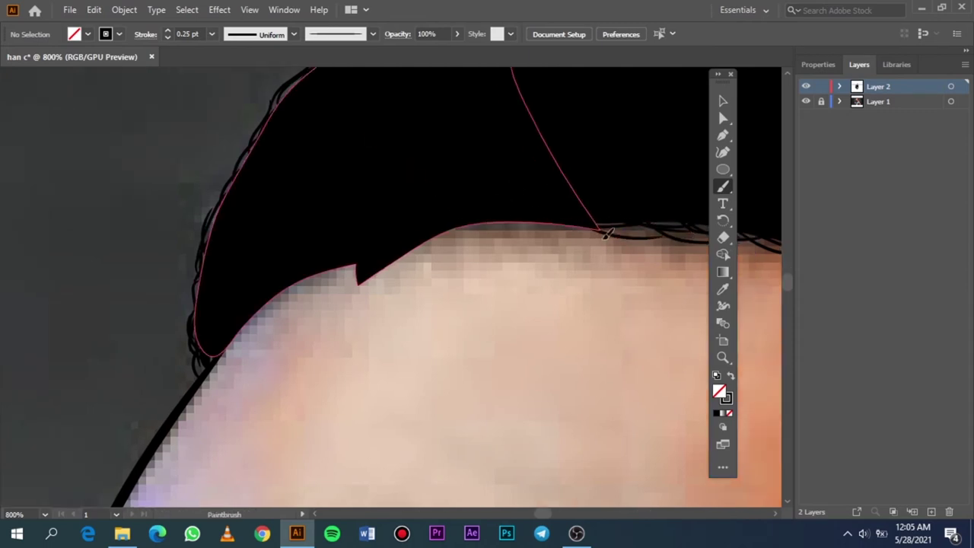
{"action": "left_click_drag", "start_coordinate": [536, 228], "coordinate": [473, 224]}
{"action": "left_click_drag", "start_coordinate": [566, 235], "coordinate": [445, 223]}
{"action": "mouse_move", "coordinate": [479, 231]}
{"action": "left_mouse_down"}
{"action": "mouse_move", "coordinate": [403, 260]}
{"action": "mouse_move", "coordinate": [364, 290]}
{"action": "mouse_move", "coordinate": [293, 284]}
{"action": "left_mouse_up"}
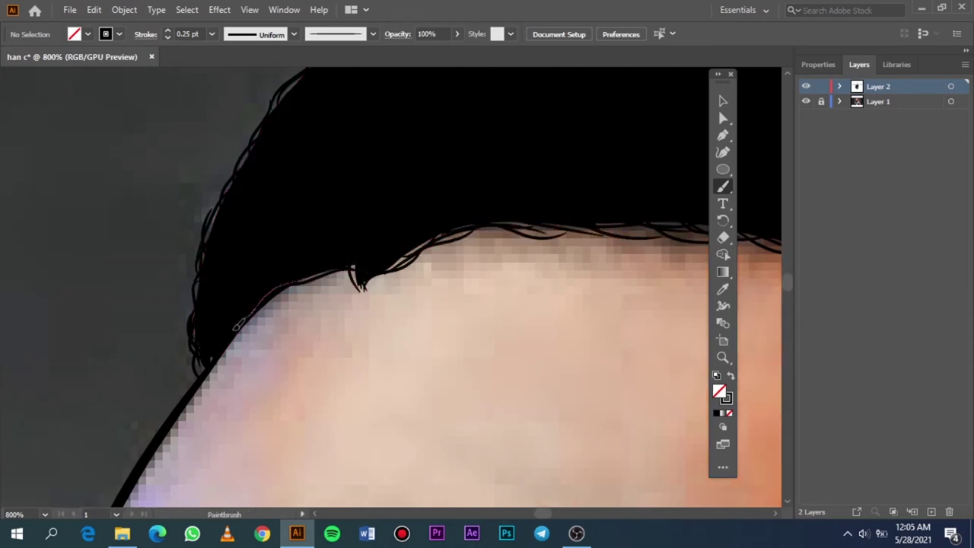
{"action": "left_click_drag", "start_coordinate": [237, 325], "coordinate": [239, 335]}
{"action": "mouse_move", "coordinate": [289, 291]}
{"action": "left_mouse_down"}
{"action": "mouse_move", "coordinate": [278, 285]}
{"action": "mouse_move", "coordinate": [353, 268]}
{"action": "mouse_move", "coordinate": [368, 298]}
{"action": "left_mouse_up"}
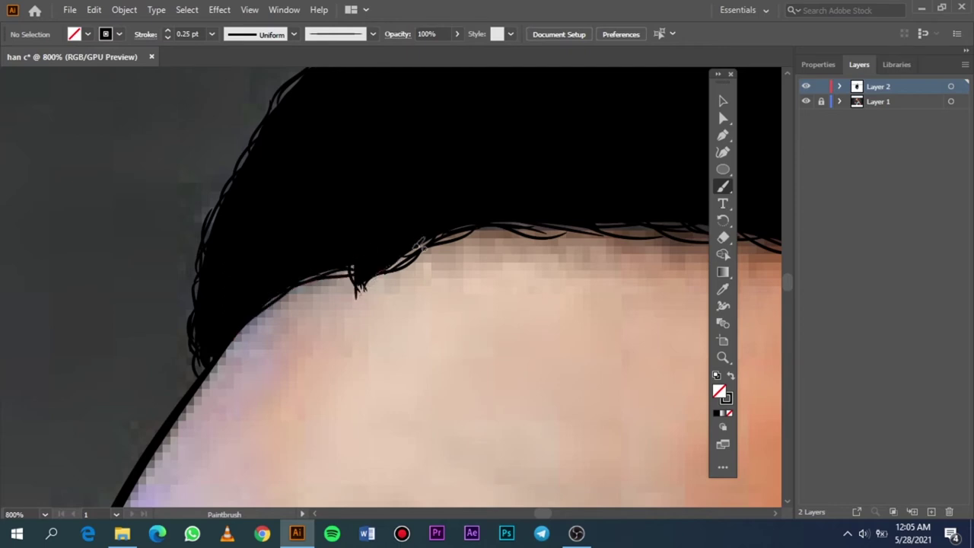
{"action": "key", "text": "ctrl+0"}
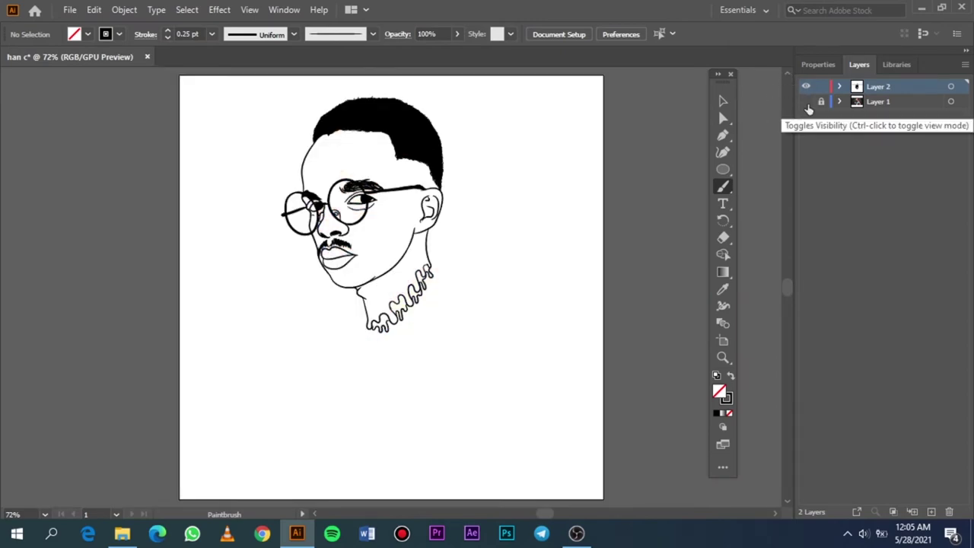
Show Layer 1's colour reference photo and zoom in on the temple.
{"action": "left_click", "coordinate": [806, 102]}
{"action": "double_click", "coordinate": [806, 102]}
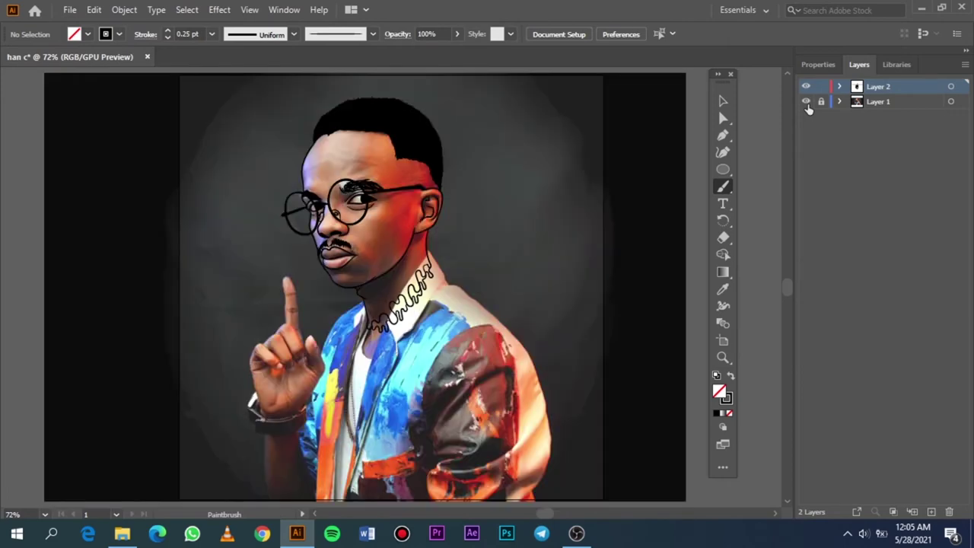
{"action": "left_click", "coordinate": [807, 105]}
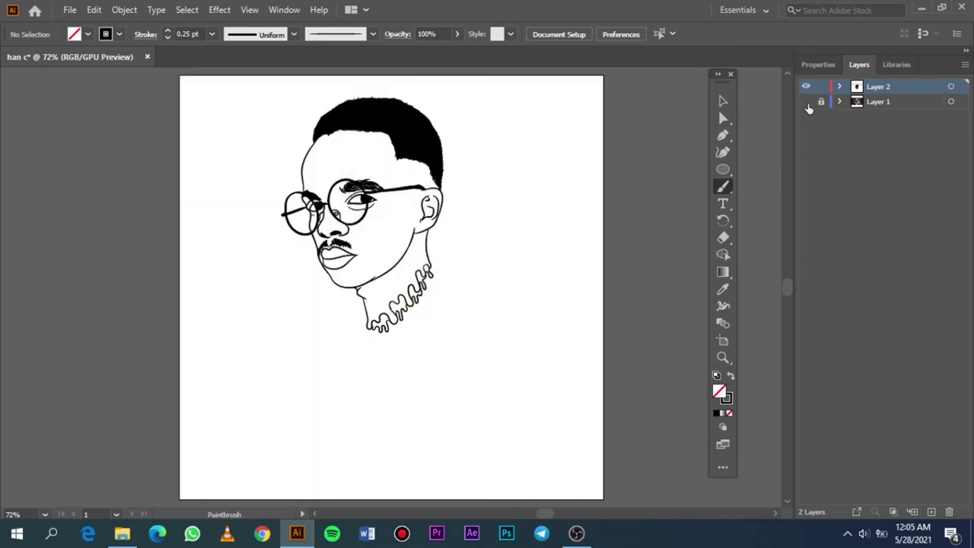
{"action": "left_click", "coordinate": [807, 102]}
{"action": "scroll", "coordinate": [447, 157], "scroll_direction": "up", "scroll_amount": 1}
{"action": "scroll", "coordinate": [447, 157], "scroll_direction": "up", "scroll_amount": 6}
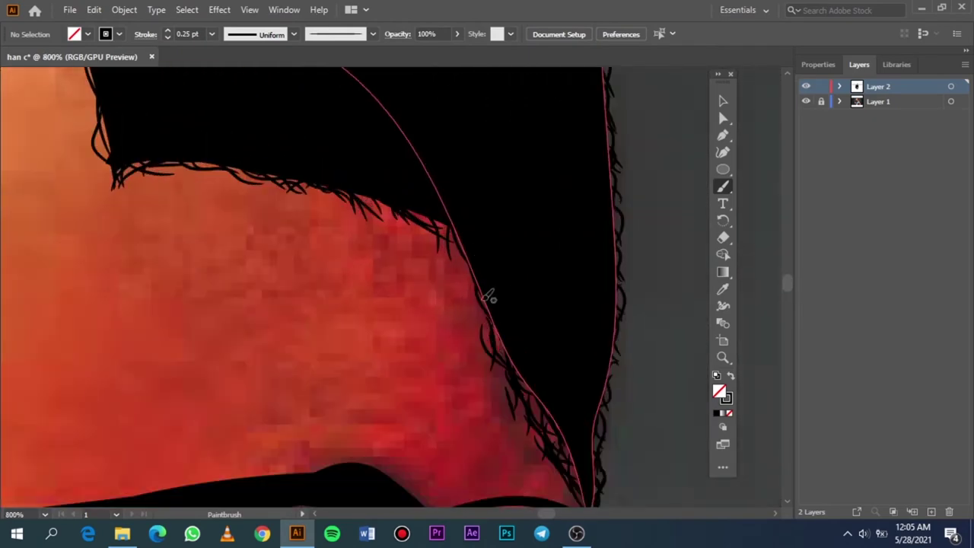
Add eight curly Paintbrush strands along the temple hairline edge.
{"action": "mouse_move", "coordinate": [473, 304]}
{"action": "left_mouse_down"}
{"action": "mouse_move", "coordinate": [437, 263]}
{"action": "mouse_move", "coordinate": [445, 219]}
{"action": "left_mouse_up"}
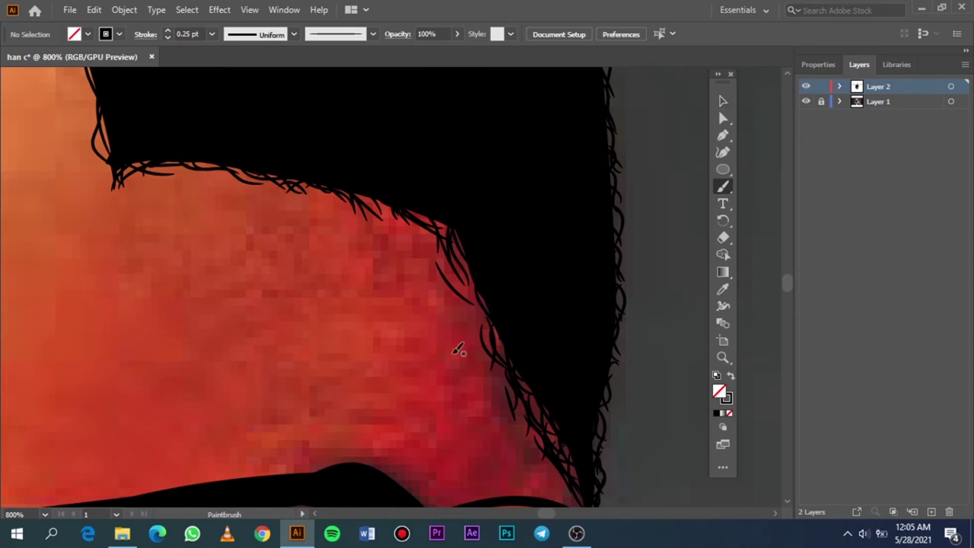
{"action": "left_click_drag", "start_coordinate": [451, 251], "coordinate": [443, 224]}
{"action": "mouse_move", "coordinate": [479, 302]}
{"action": "left_mouse_down"}
{"action": "mouse_move", "coordinate": [430, 231]}
{"action": "mouse_move", "coordinate": [365, 198]}
{"action": "left_mouse_up"}
{"action": "left_click_drag", "start_coordinate": [438, 271], "coordinate": [415, 245]}
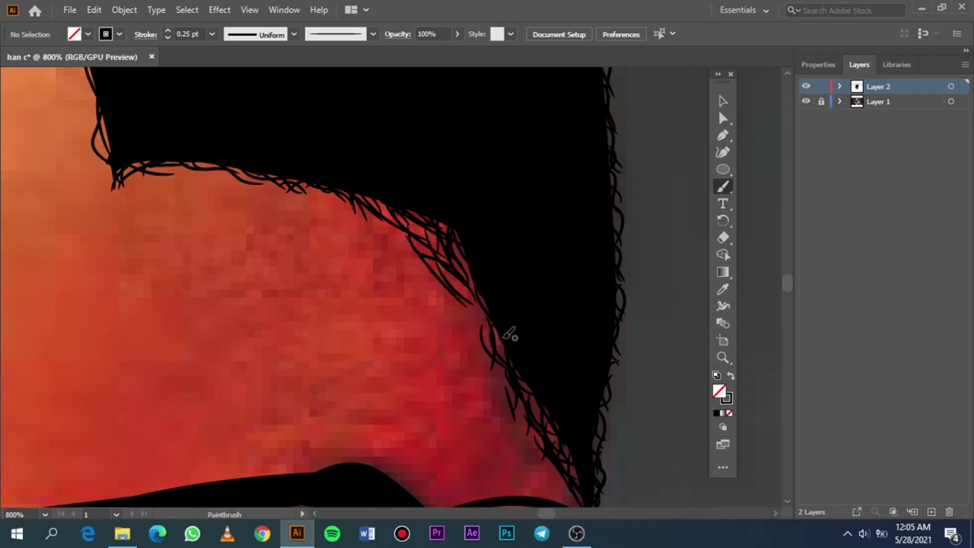
{"action": "left_click_drag", "start_coordinate": [495, 319], "coordinate": [445, 240]}
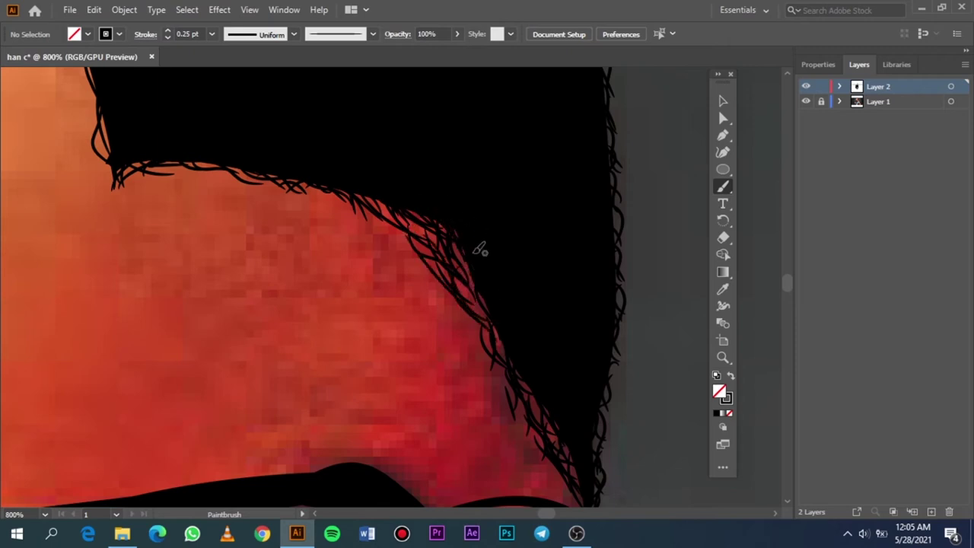
{"action": "mouse_move", "coordinate": [486, 265]}
{"action": "left_mouse_down"}
{"action": "mouse_move", "coordinate": [471, 247]}
{"action": "mouse_move", "coordinate": [483, 251]}
{"action": "left_mouse_up"}
{"action": "left_click_drag", "start_coordinate": [420, 189], "coordinate": [448, 229]}
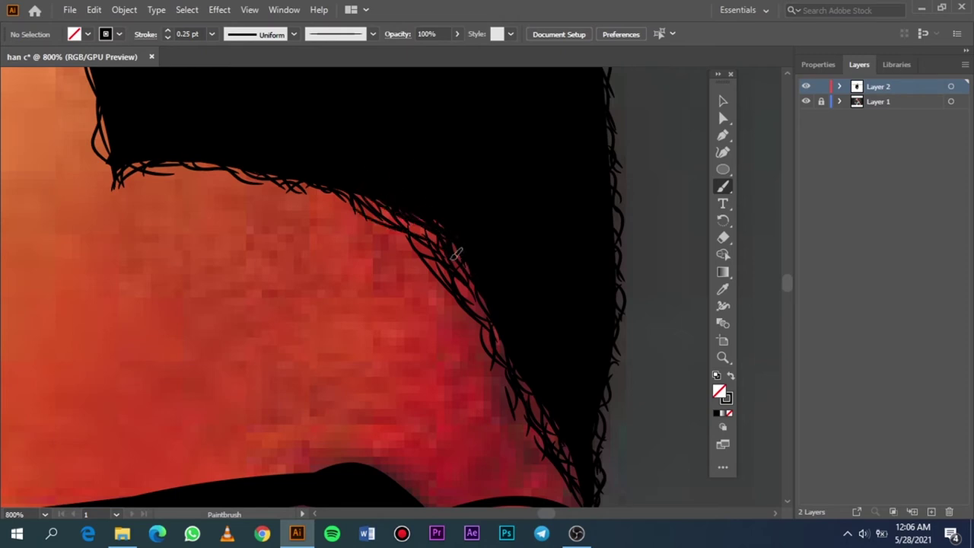
{"action": "left_click_drag", "start_coordinate": [400, 234], "coordinate": [454, 295]}
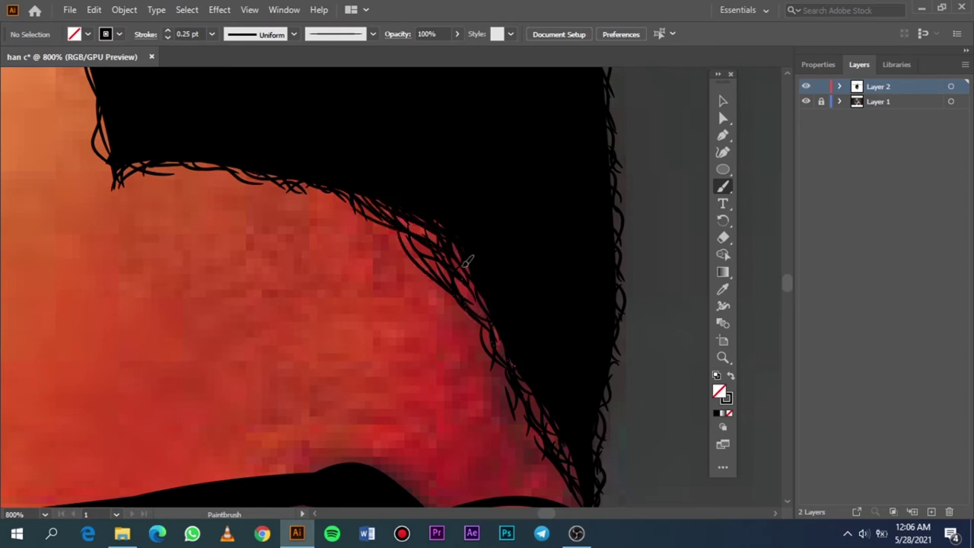
Zoom out to the full artboard and check the small left-lens stroke against the photo.
{"action": "key", "text": "ctrl+0"}
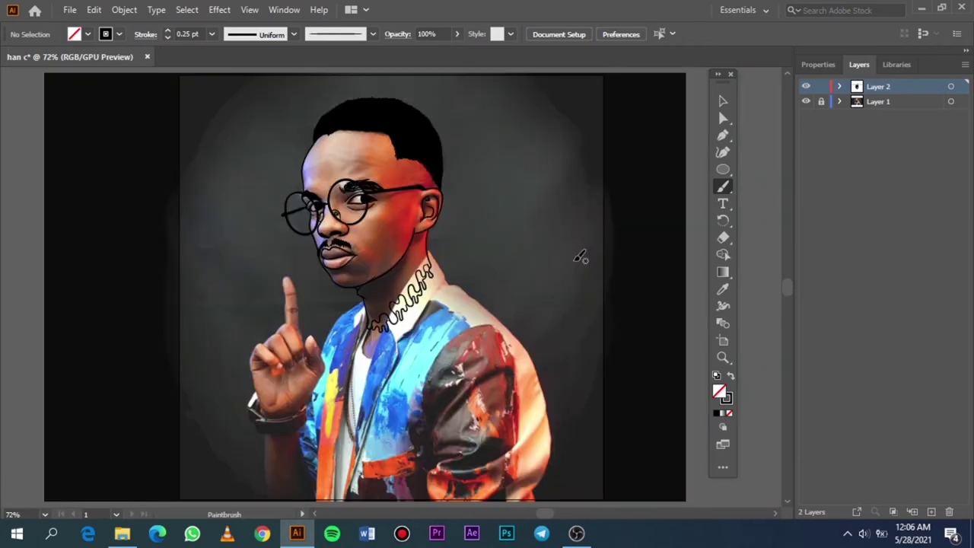
{"action": "left_click", "coordinate": [804, 102]}
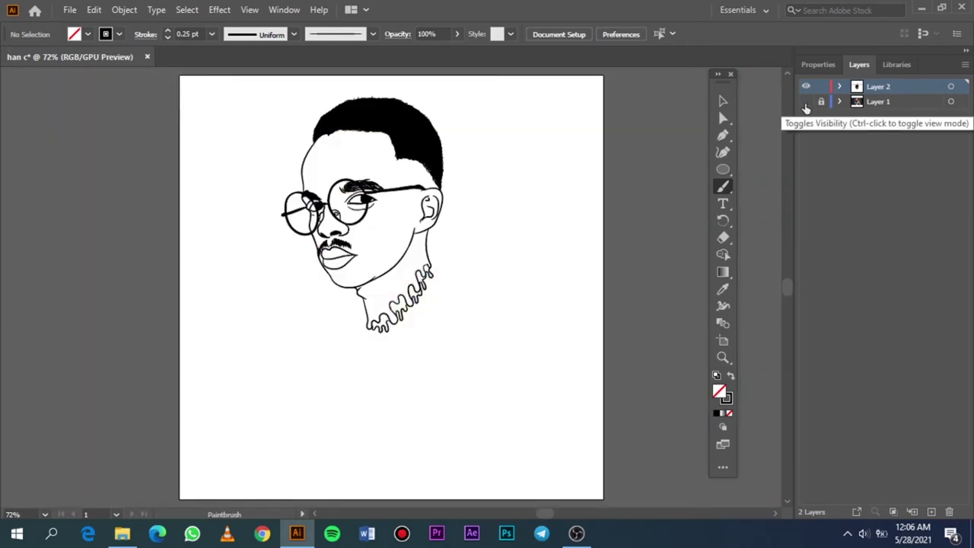
{"action": "left_click", "coordinate": [723, 101]}
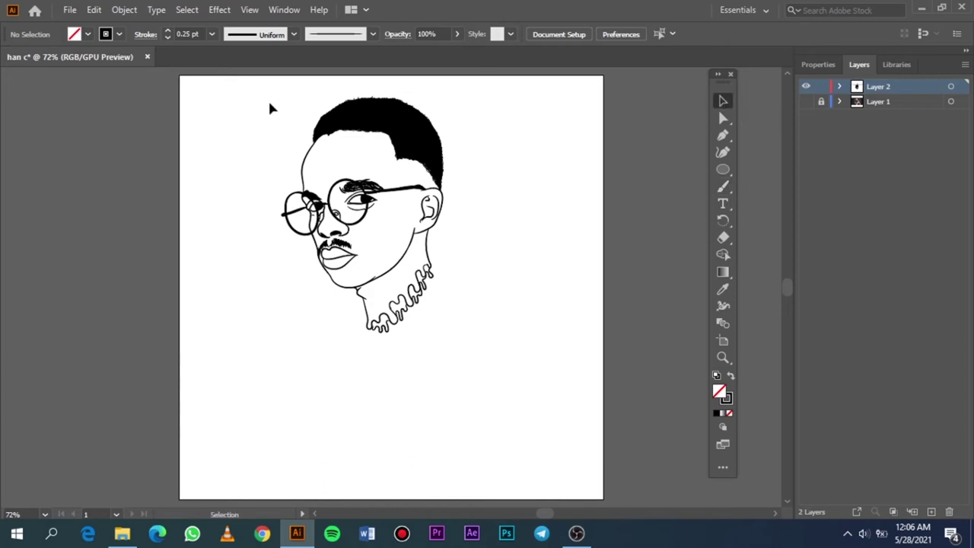
{"action": "left_click_drag", "start_coordinate": [256, 80], "coordinate": [286, 252]}
{"action": "left_click", "coordinate": [804, 101]}
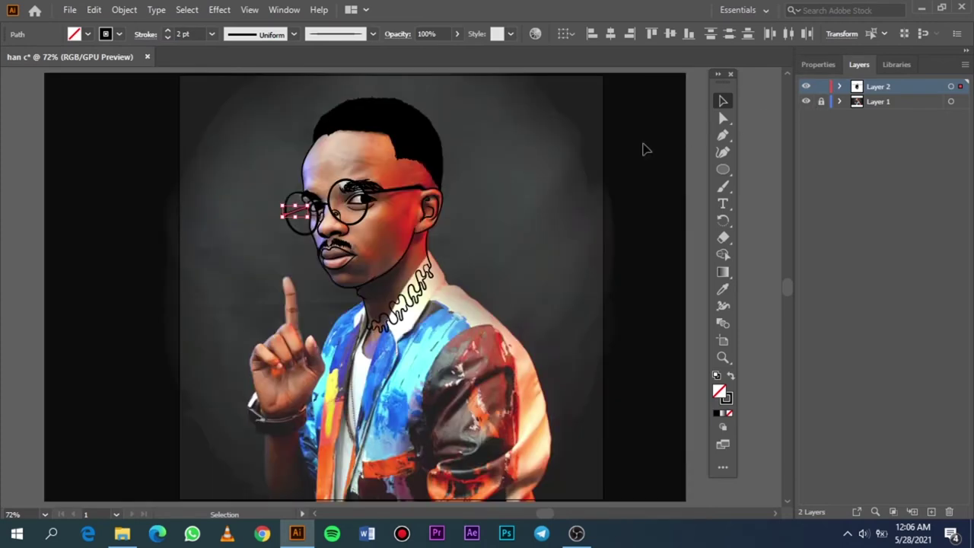
{"action": "left_click", "coordinate": [682, 131]}
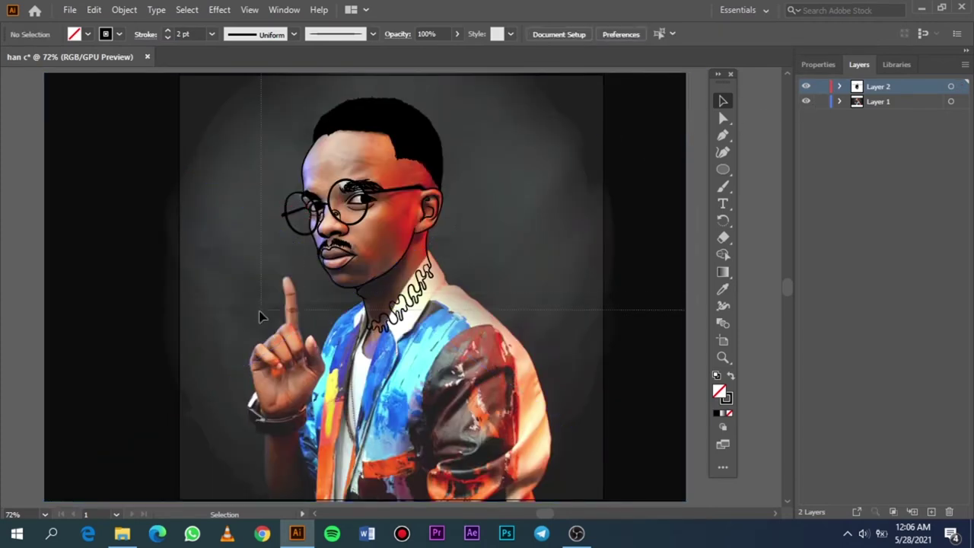
Move and enlarge all the line art so it lines up with the reference photo.
{"action": "key", "text": "ctrl+a"}
{"action": "left_click_drag", "start_coordinate": [472, 261], "coordinate": [496, 315]}
{"action": "scroll", "coordinate": [525, 308], "scroll_direction": "right", "scroll_amount": 3}
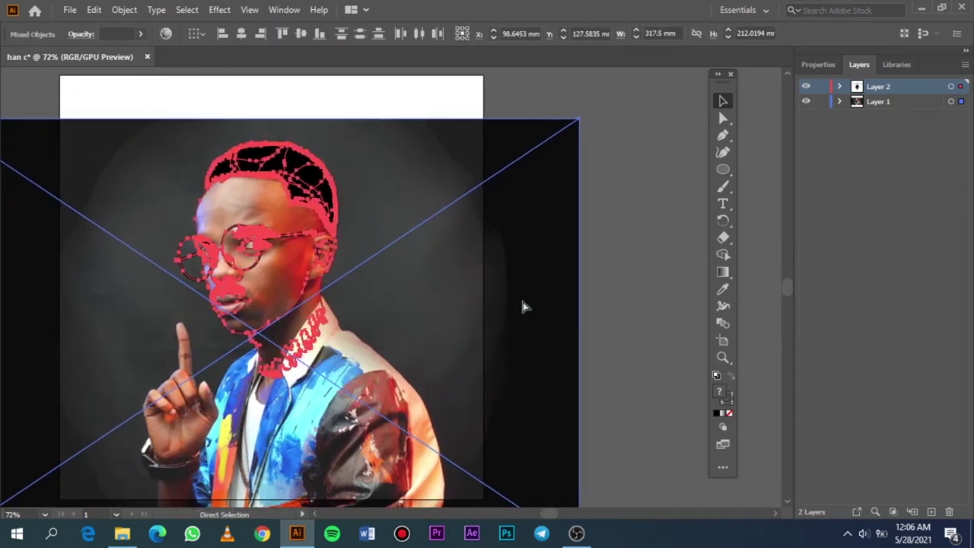
{"action": "left_click_drag", "start_coordinate": [578, 119], "coordinate": [620, 129]}
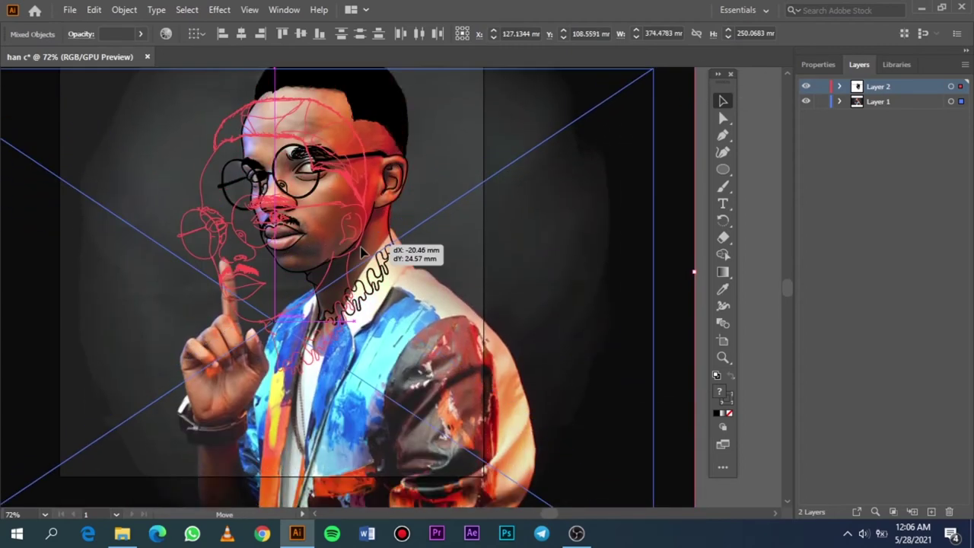
{"action": "mouse_move", "coordinate": [620, 130]}
{"action": "left_mouse_down"}
{"action": "mouse_move", "coordinate": [337, 262]}
{"action": "mouse_move", "coordinate": [286, 312]}
{"action": "left_mouse_up"}
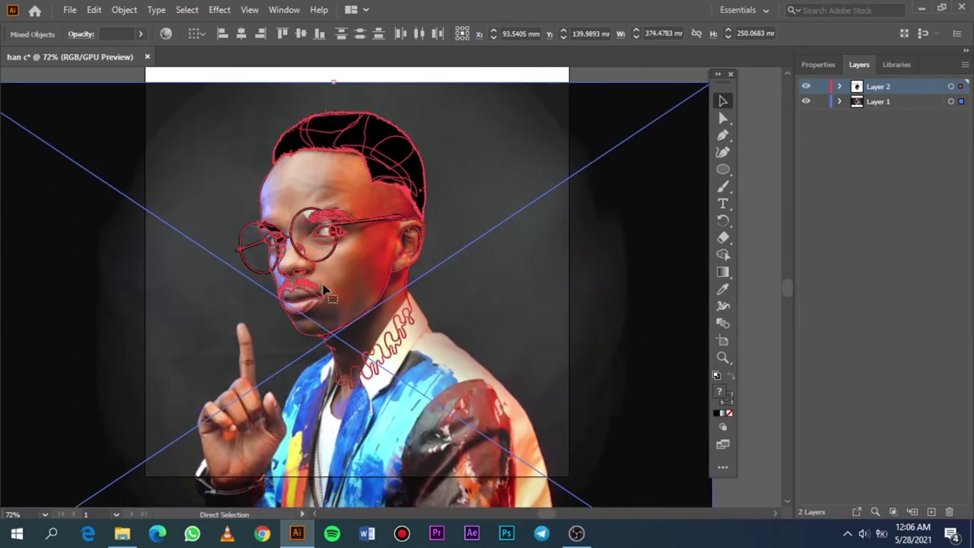
{"action": "left_click", "coordinate": [748, 137]}
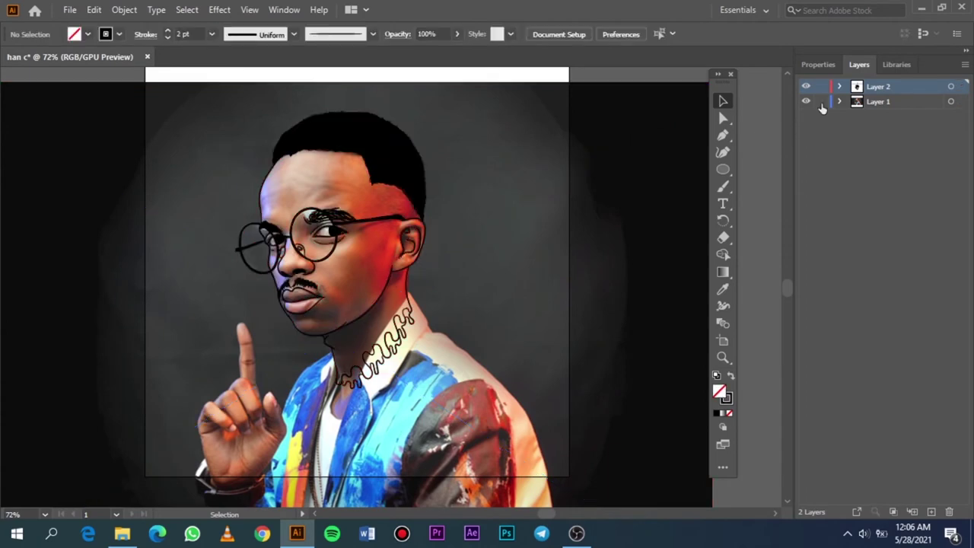
Hide the reference photo layer and box-select the whole portrait.
{"action": "left_click", "coordinate": [806, 102]}
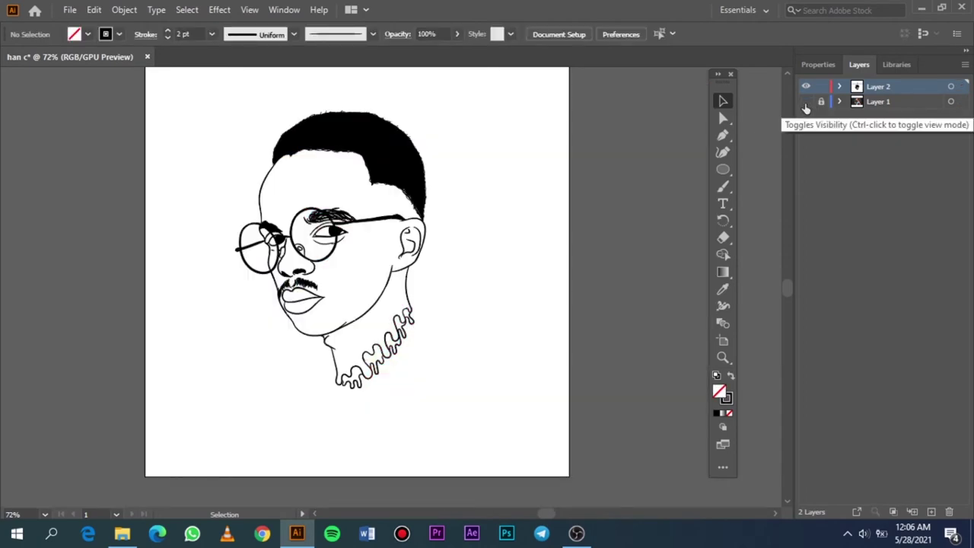
{"action": "scroll", "coordinate": [354, 239], "scroll_direction": "up", "scroll_amount": 1}
{"action": "scroll", "coordinate": [353, 235], "scroll_direction": "down", "scroll_amount": 3}
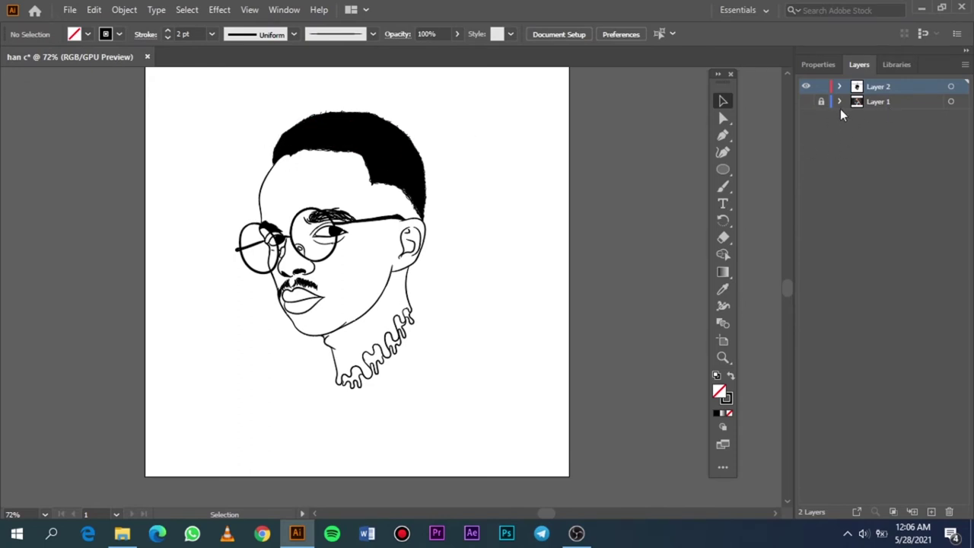
{"action": "left_click", "coordinate": [877, 115]}
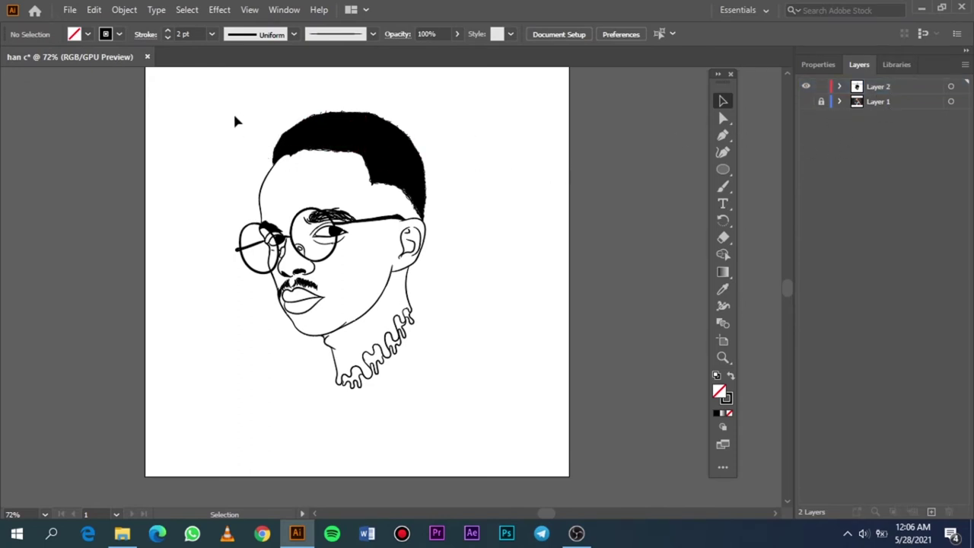
{"action": "left_click_drag", "start_coordinate": [219, 113], "coordinate": [502, 408]}
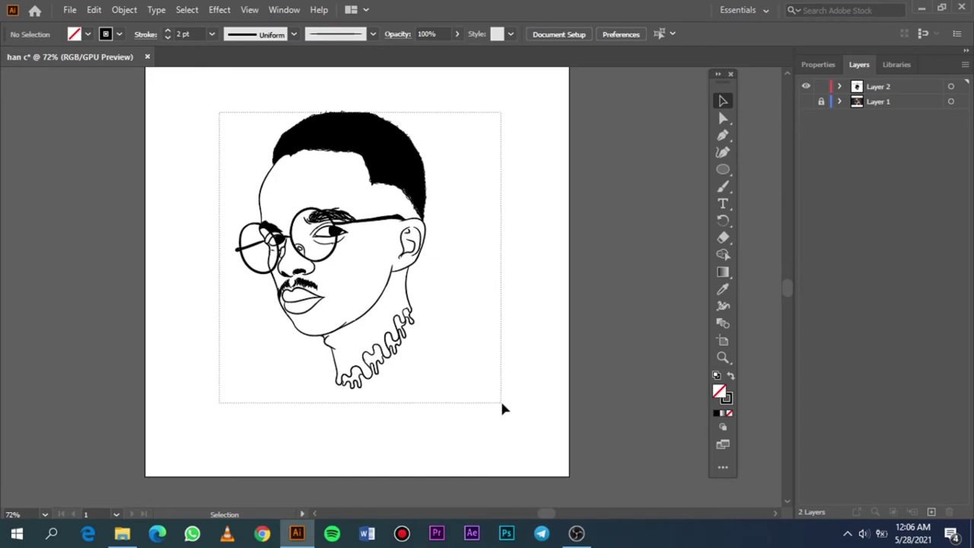
{"action": "left_click_drag", "start_coordinate": [501, 408], "coordinate": [186, 346]}
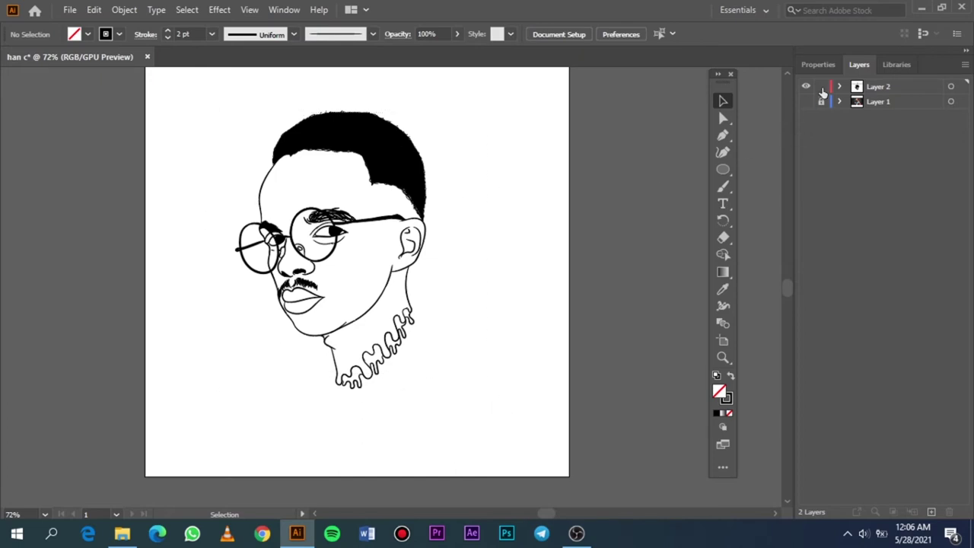
With the photo visible, draw a Paintbrush line from the back of the neck to the ear.
{"action": "left_click", "coordinate": [806, 102]}
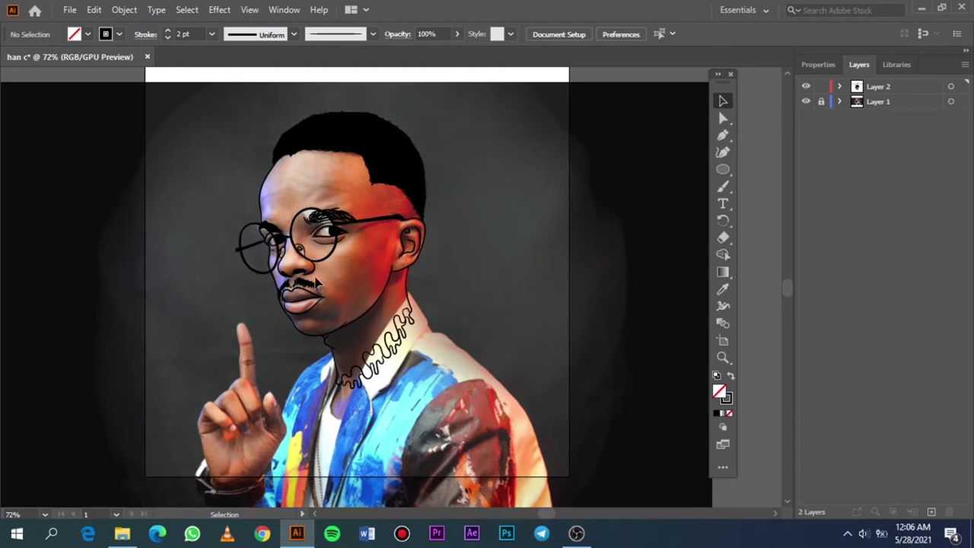
{"action": "scroll", "coordinate": [393, 252], "scroll_direction": "up", "scroll_amount": 5}
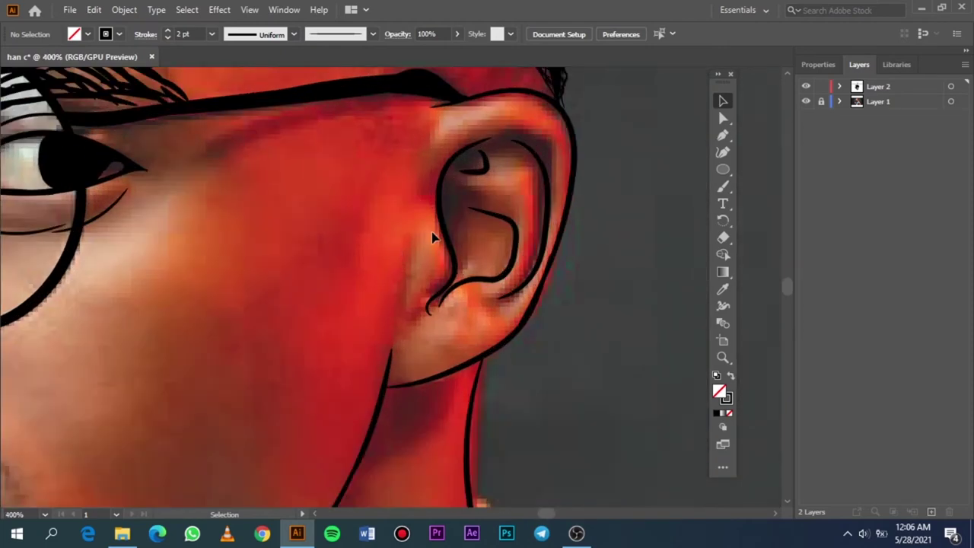
{"action": "key", "text": "b"}
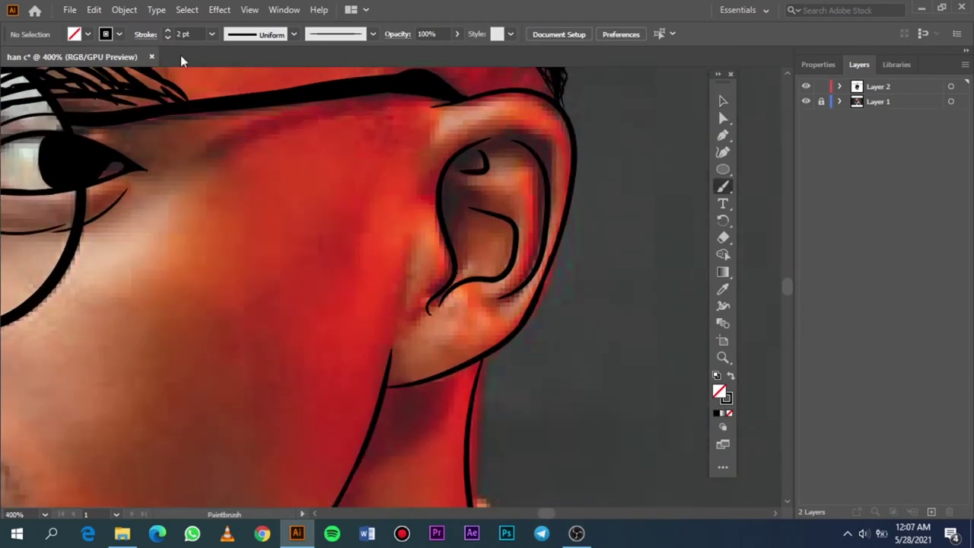
{"action": "scroll", "coordinate": [428, 237], "scroll_direction": "down", "scroll_amount": 2}
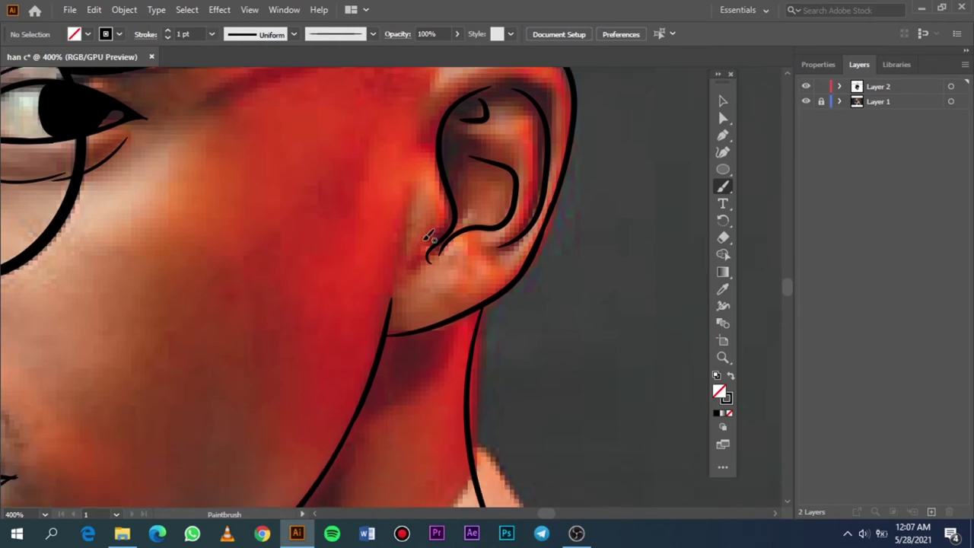
{"action": "scroll", "coordinate": [422, 176], "scroll_direction": "down", "scroll_amount": 4}
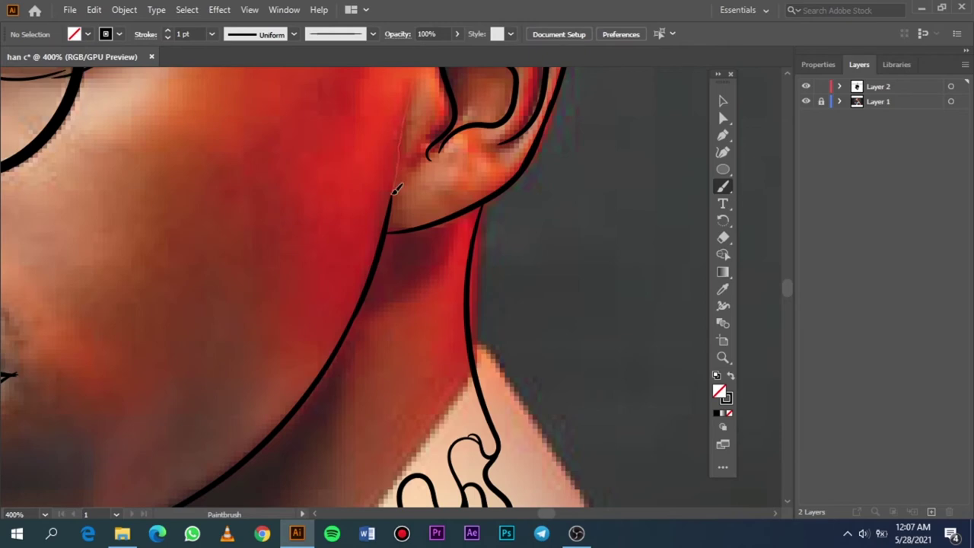
{"action": "left_click_drag", "start_coordinate": [384, 245], "coordinate": [383, 261]}
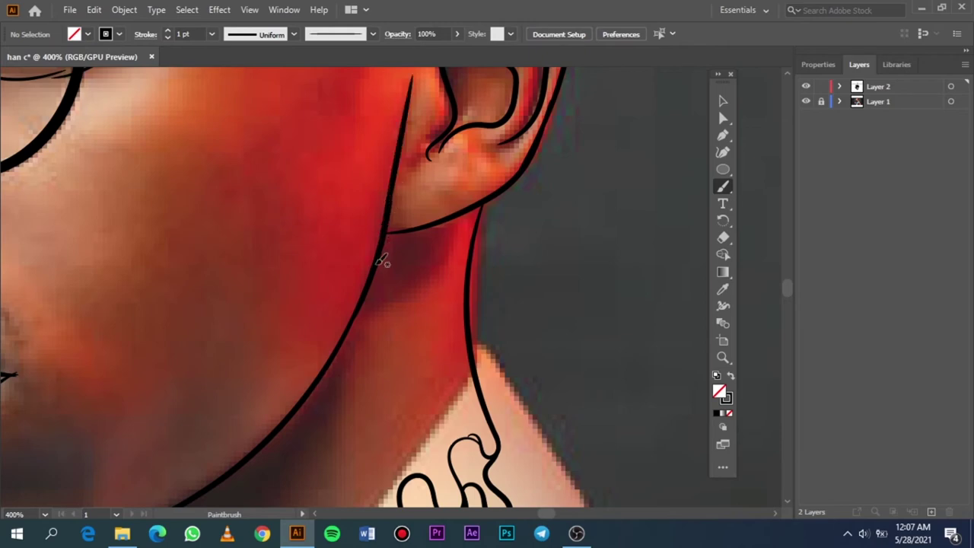
Toggle the reference photo to check the new line, leaving it hidden.
{"action": "scroll", "coordinate": [407, 188], "scroll_direction": "down", "scroll_amount": 5}
{"action": "scroll", "coordinate": [426, 179], "scroll_direction": "up", "scroll_amount": 2}
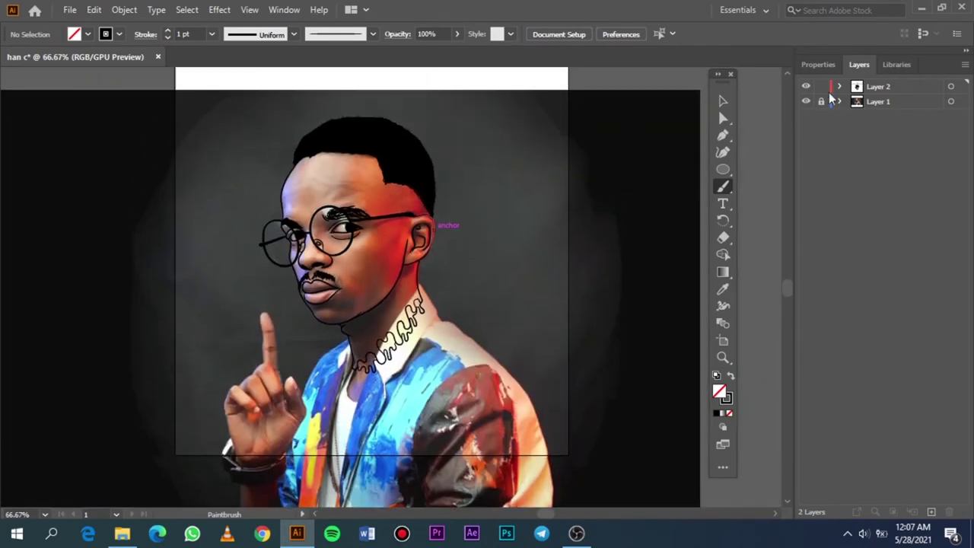
{"action": "left_click", "coordinate": [805, 102]}
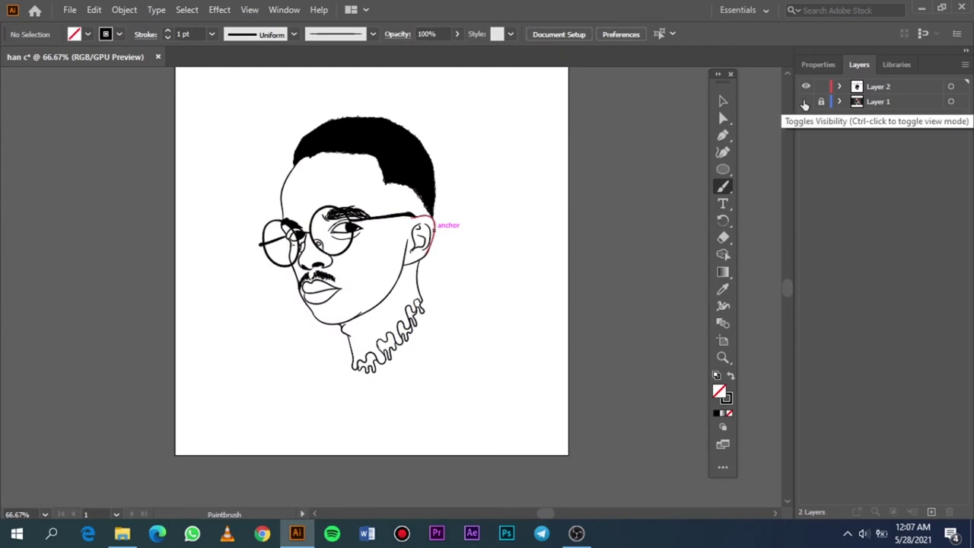
{"action": "left_click", "coordinate": [804, 102]}
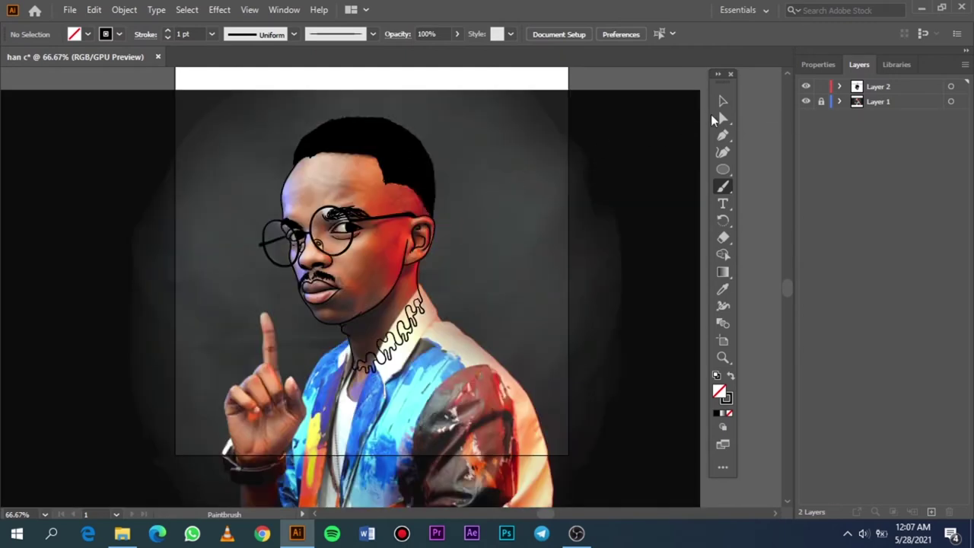
{"action": "left_click", "coordinate": [720, 107]}
{"action": "left_click", "coordinate": [806, 103]}
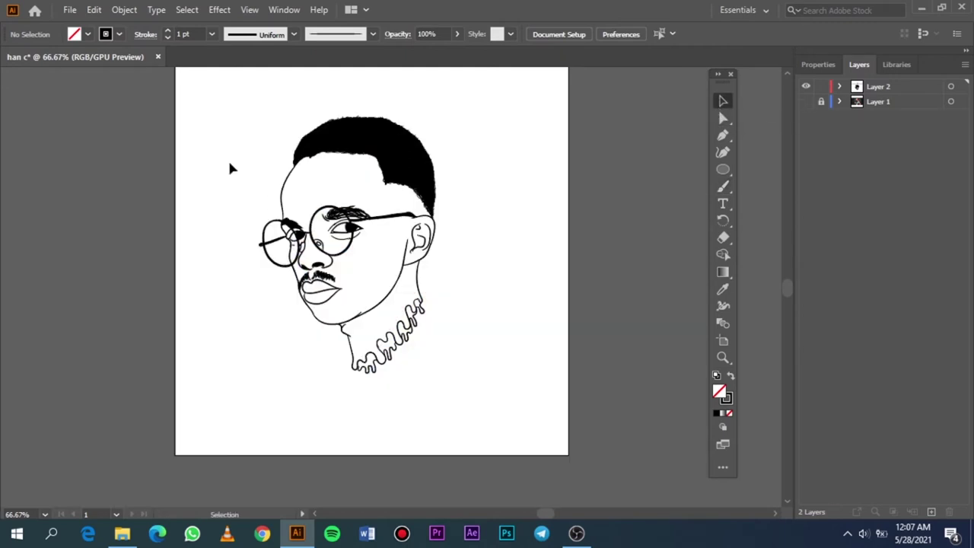
Expand the portrait's brush strokes with Object > Expand Appearance and merge them with Pathfinder.
{"action": "mouse_move", "coordinate": [201, 97]}
{"action": "left_mouse_down"}
{"action": "mouse_move", "coordinate": [436, 349]}
{"action": "mouse_move", "coordinate": [518, 413]}
{"action": "left_mouse_up"}
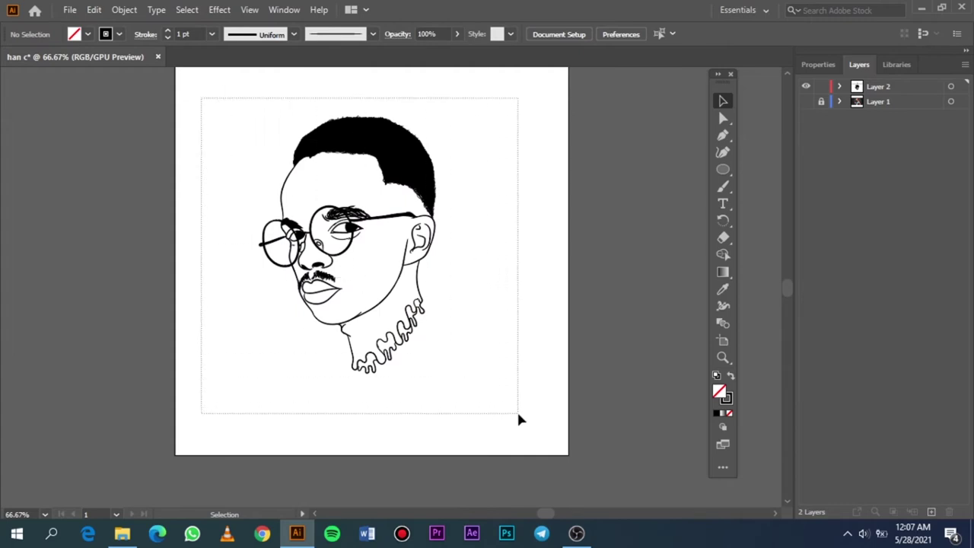
{"action": "left_click", "coordinate": [124, 10]}
{"action": "left_click", "coordinate": [210, 199]}
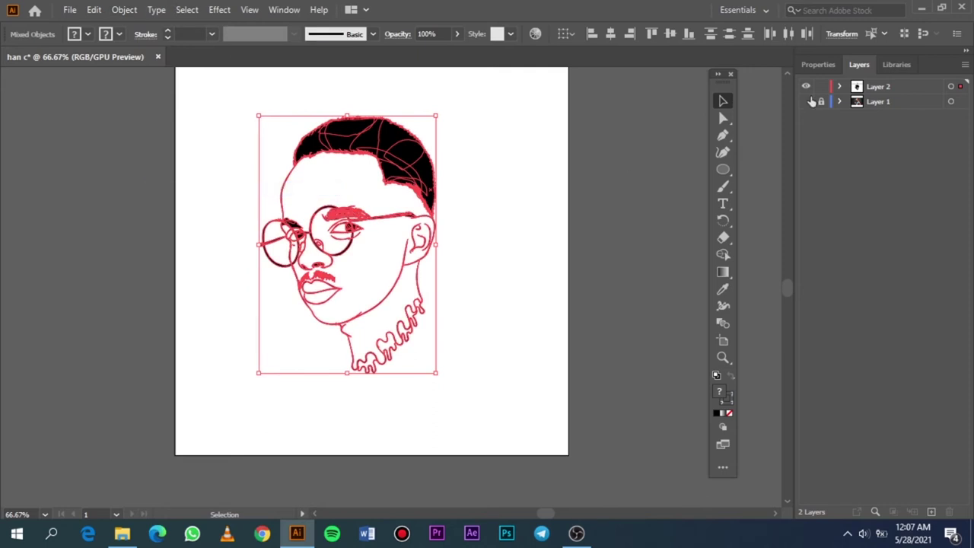
{"action": "left_click", "coordinate": [819, 68]}
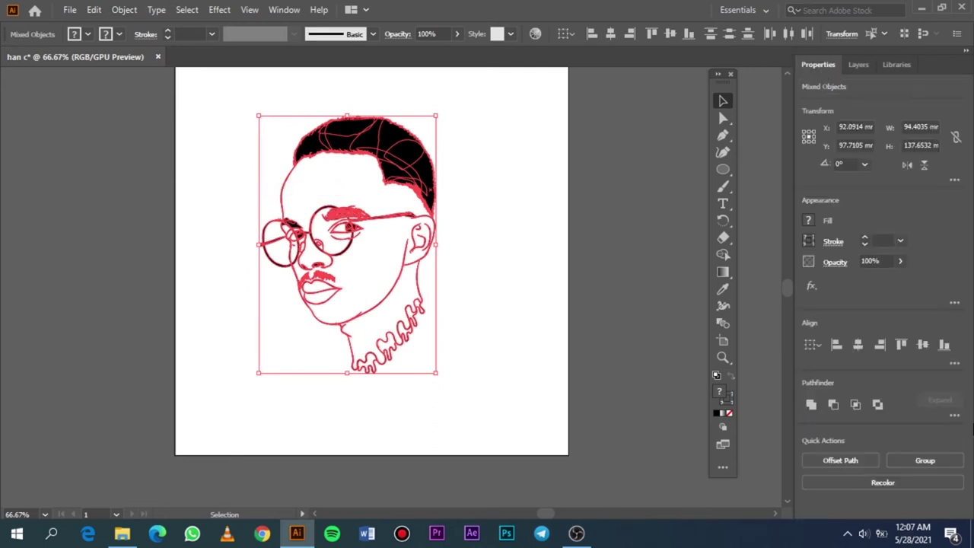
{"action": "left_click", "coordinate": [954, 415]}
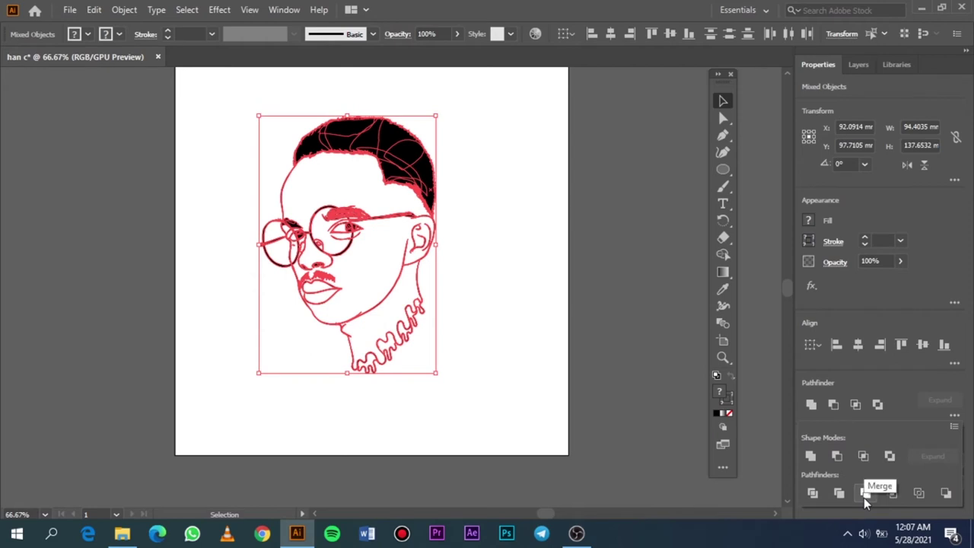
{"action": "left_click", "coordinate": [865, 492]}
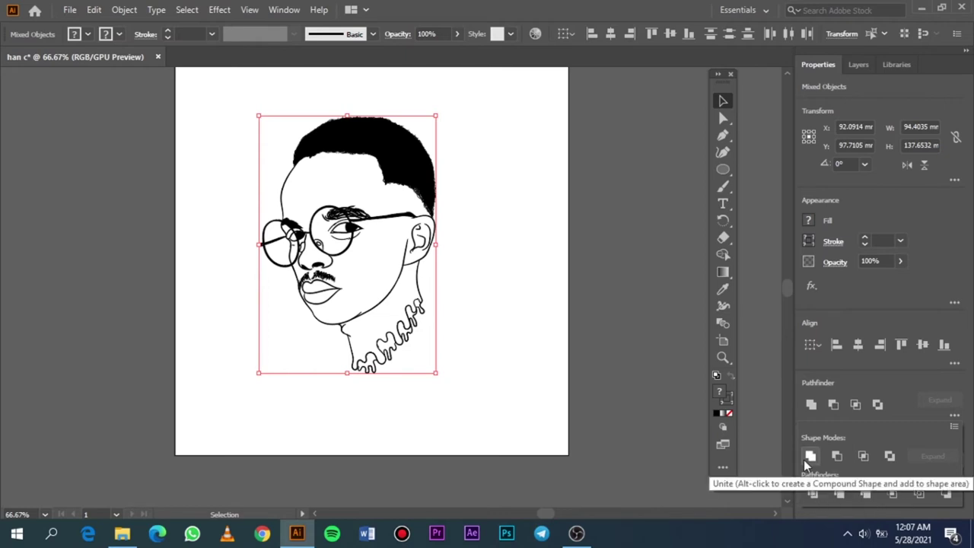
{"action": "left_click", "coordinate": [479, 251]}
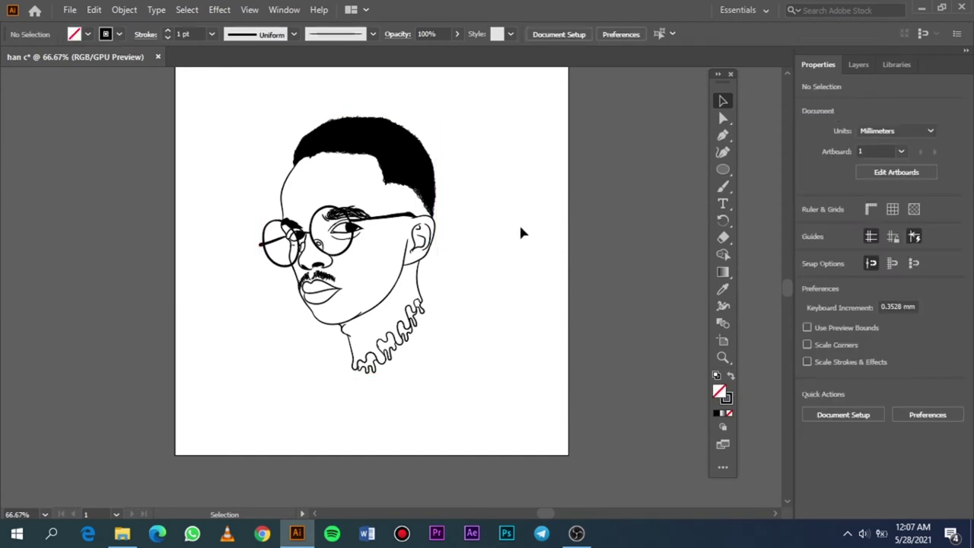
Select the merged portrait group from the Layers panel view.
{"action": "left_click", "coordinate": [855, 66]}
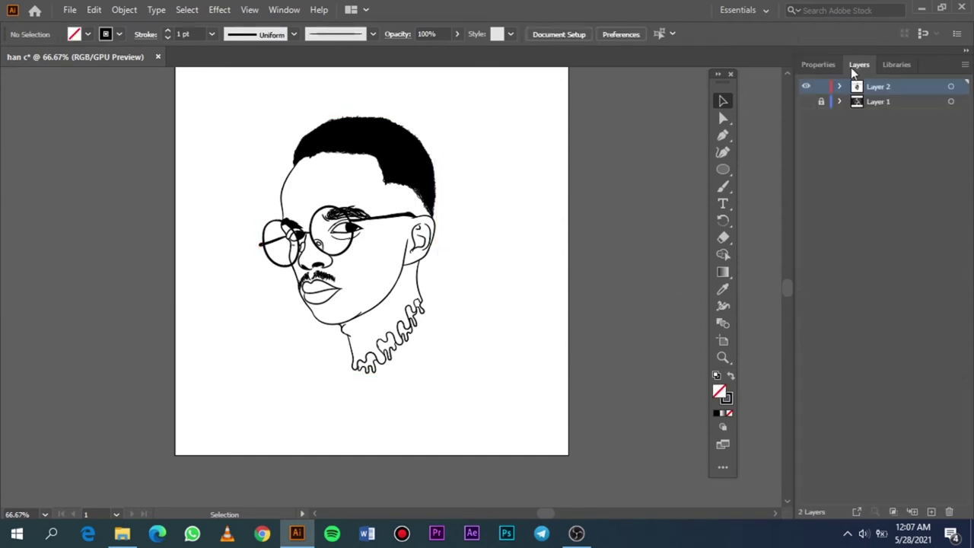
{"action": "left_click", "coordinate": [393, 170]}
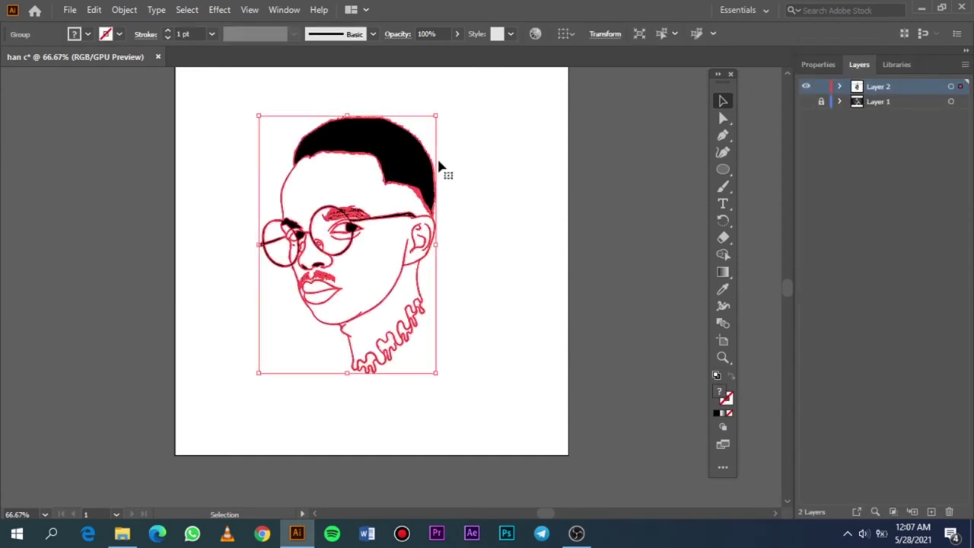
{"action": "left_click", "coordinate": [505, 171]}
{"action": "left_click", "coordinate": [424, 174]}
{"action": "left_click", "coordinate": [479, 195]}
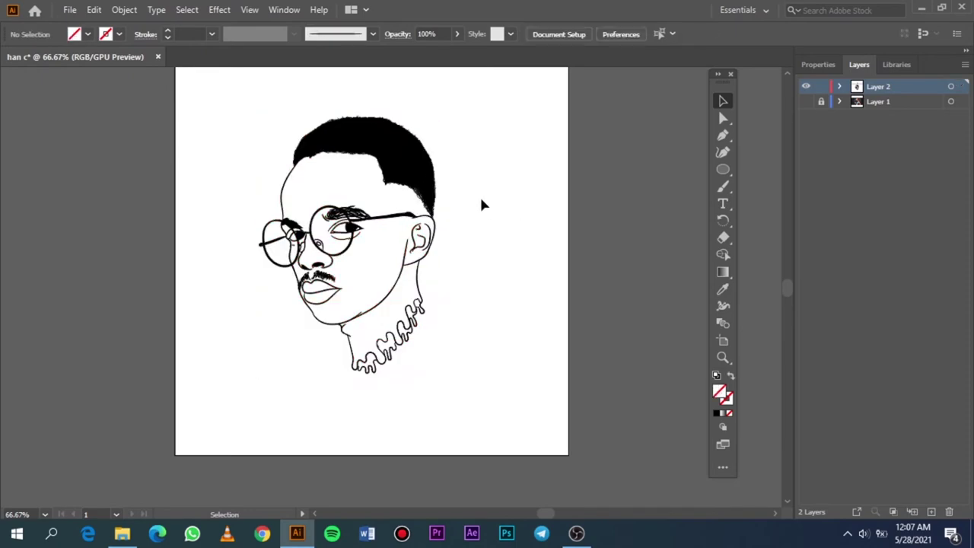
{"action": "left_click", "coordinate": [423, 164]}
{"action": "left_click", "coordinate": [497, 155]}
{"action": "left_click", "coordinate": [424, 157]}
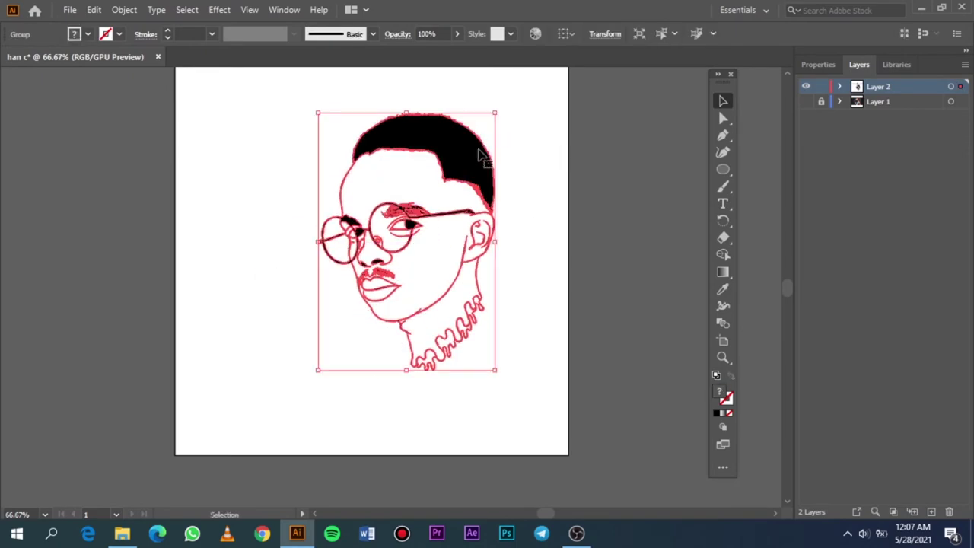
Undo the portrait's accidental move so it stays in its original position.
{"action": "key", "text": "a"}
{"action": "key", "text": "ctrl+z"}
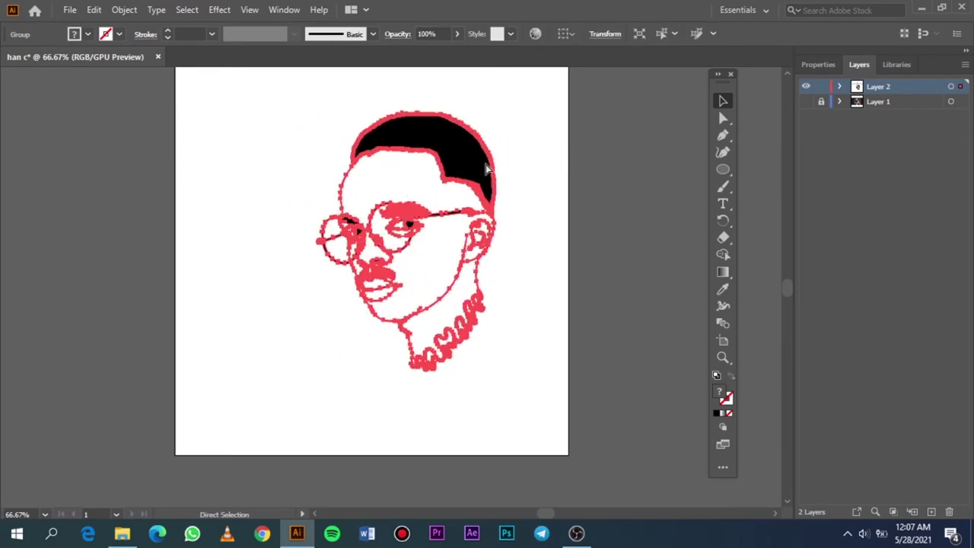
{"action": "key", "text": "ctrl+shift+z"}
{"action": "key", "text": "v"}
{"action": "left_click", "coordinate": [485, 163]}
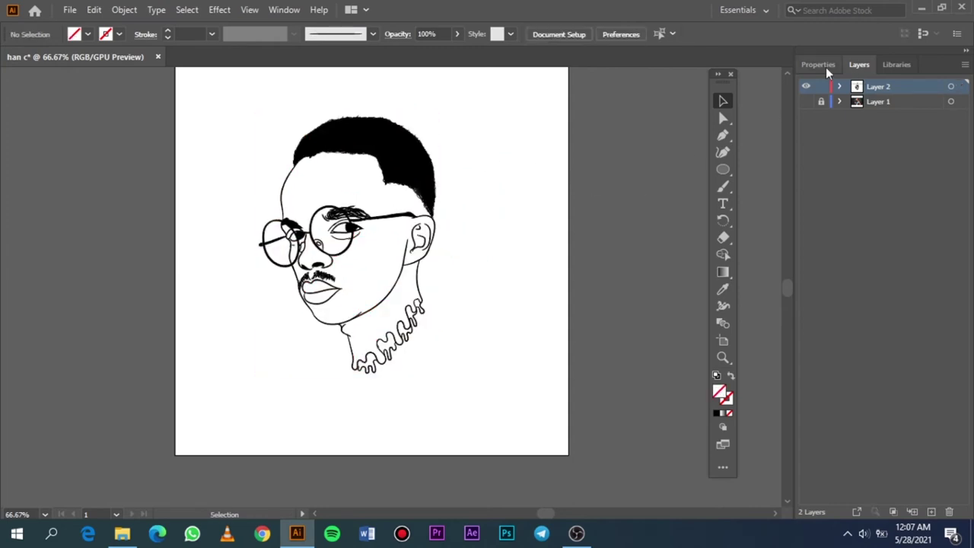
{"action": "left_click", "coordinate": [817, 66]}
{"action": "left_click", "coordinate": [859, 65]}
Duplicate Layer 2 as 'Layer 2 copy' and make it the working layer.
{"action": "left_click_drag", "start_coordinate": [899, 92], "coordinate": [913, 356]}
{"action": "left_click_drag", "start_coordinate": [924, 501], "coordinate": [931, 511]}
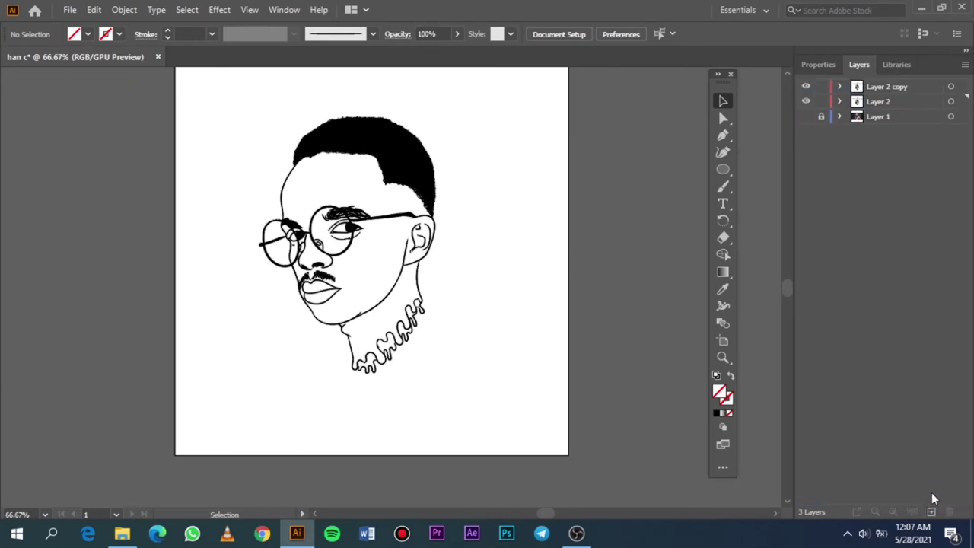
{"action": "left_click", "coordinate": [920, 89]}
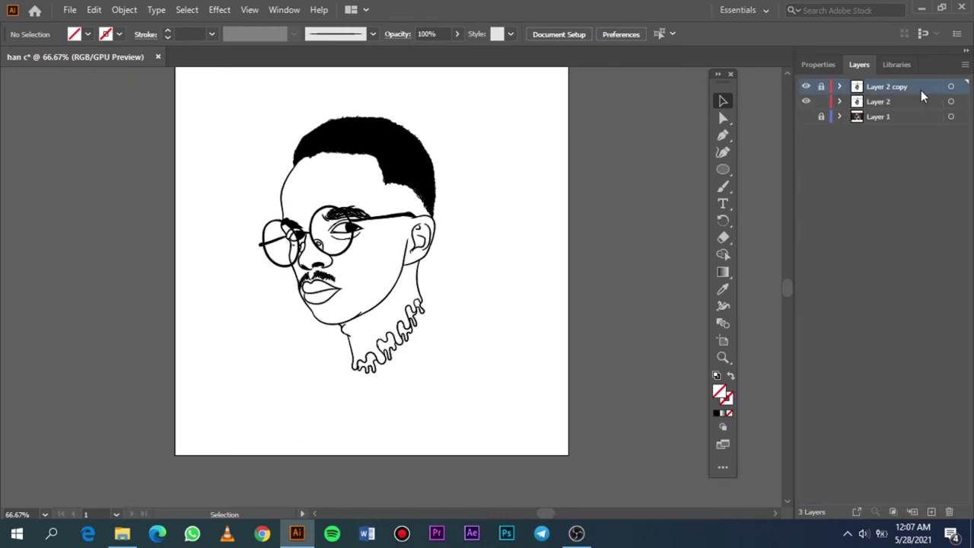
Set the fill to solid black, then briefly show the reference photo and hide it again.
{"action": "left_click", "coordinate": [717, 415]}
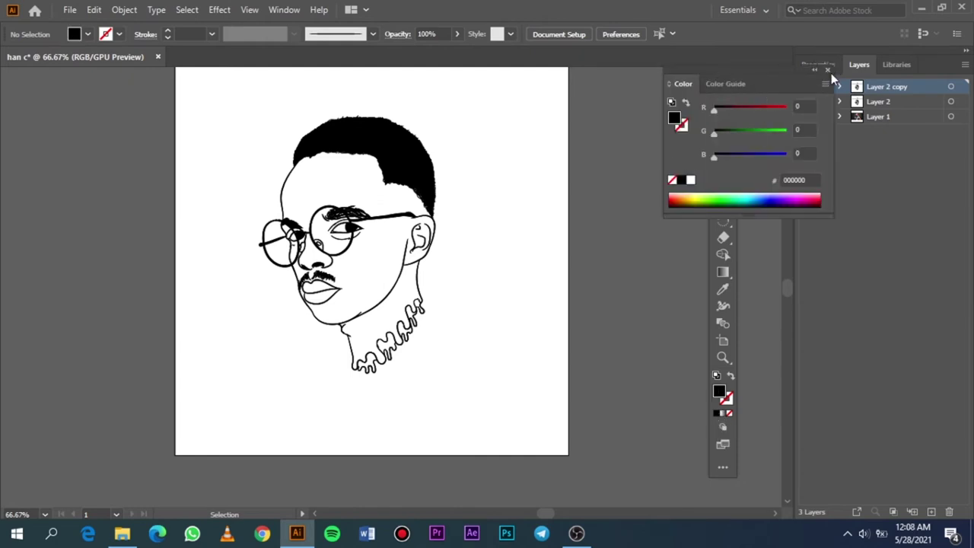
{"action": "left_click", "coordinate": [827, 70]}
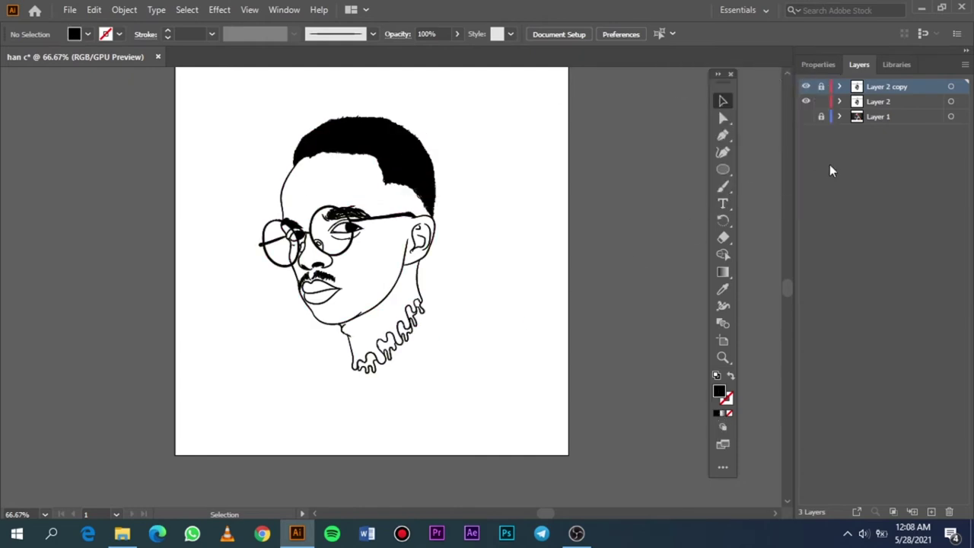
{"action": "left_click", "coordinate": [805, 116]}
{"action": "scroll", "coordinate": [344, 199], "scroll_direction": "up", "scroll_amount": 5}
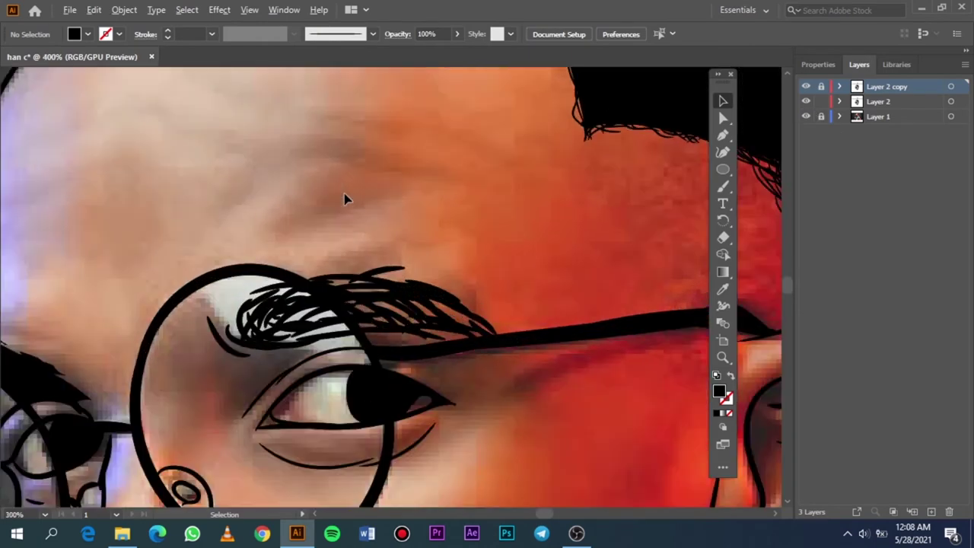
{"action": "scroll", "coordinate": [344, 199], "scroll_direction": "down", "scroll_amount": 4}
{"action": "scroll", "coordinate": [344, 199], "scroll_direction": "down", "scroll_amount": 1}
{"action": "scroll", "coordinate": [347, 199], "scroll_direction": "up", "scroll_amount": 3}
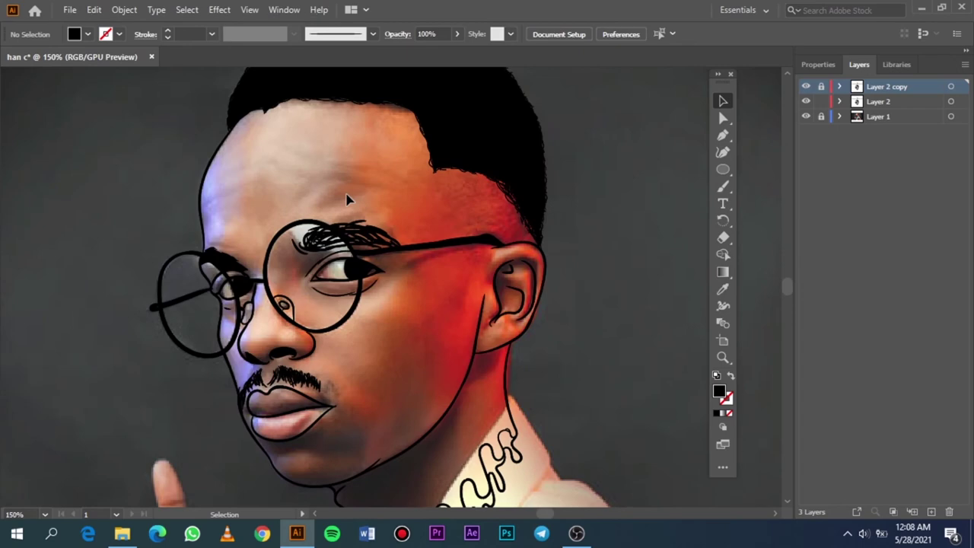
{"action": "scroll", "coordinate": [347, 199], "scroll_direction": "down", "scroll_amount": 2}
{"action": "scroll", "coordinate": [347, 199], "scroll_direction": "down", "scroll_amount": 1}
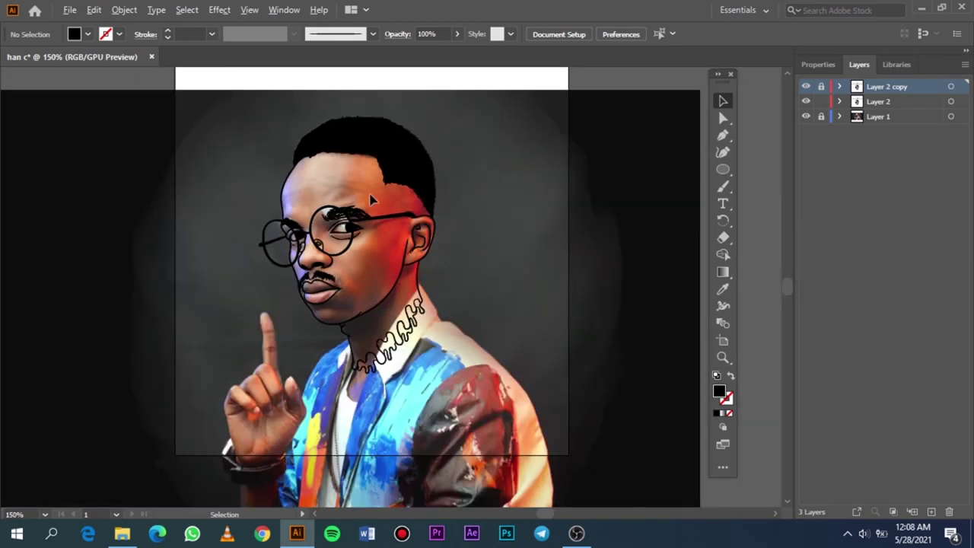
{"action": "left_click", "coordinate": [806, 116]}
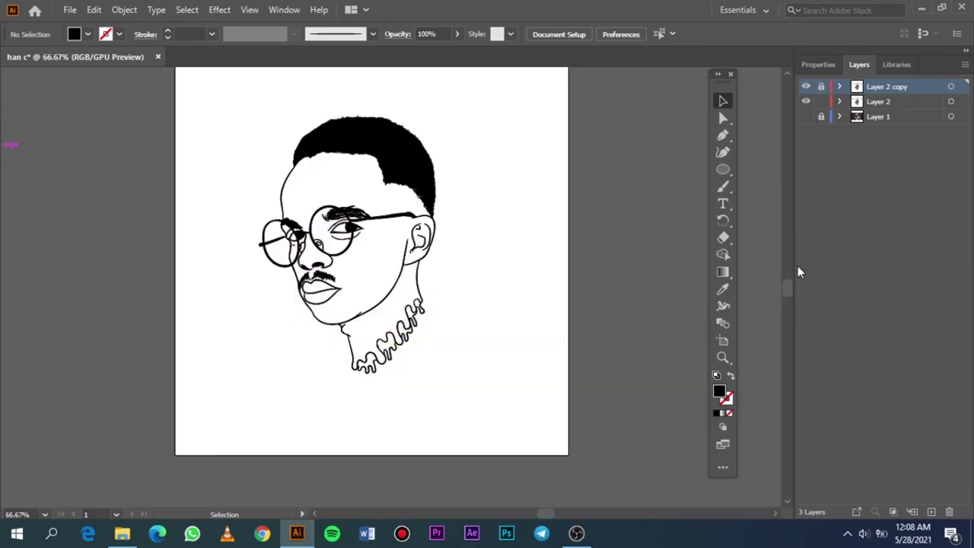
Choose a reddish-brown fill colour in the Color Picker.
{"action": "double_click", "coordinate": [719, 391]}
{"action": "left_click_drag", "start_coordinate": [674, 251], "coordinate": [643, 129]}
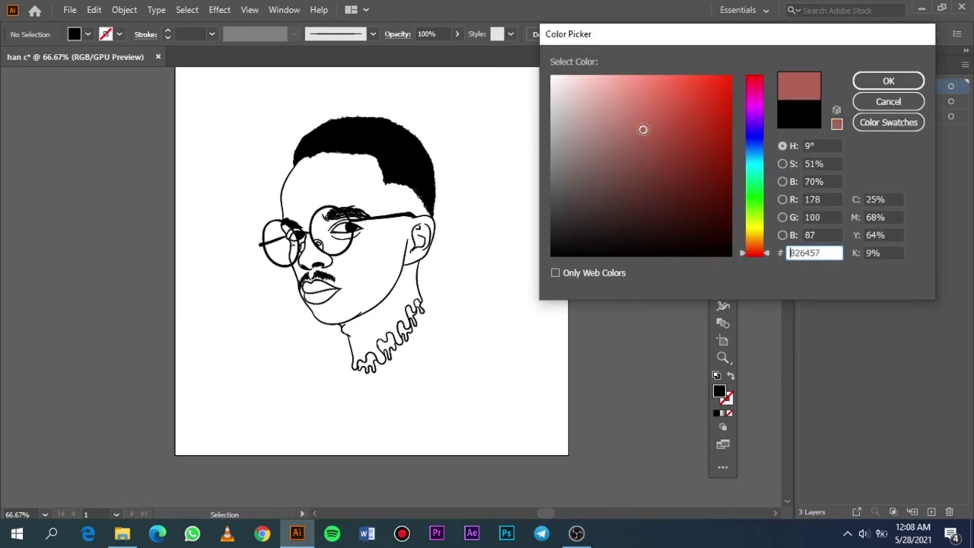
{"action": "left_click_drag", "start_coordinate": [767, 254], "coordinate": [766, 251]}
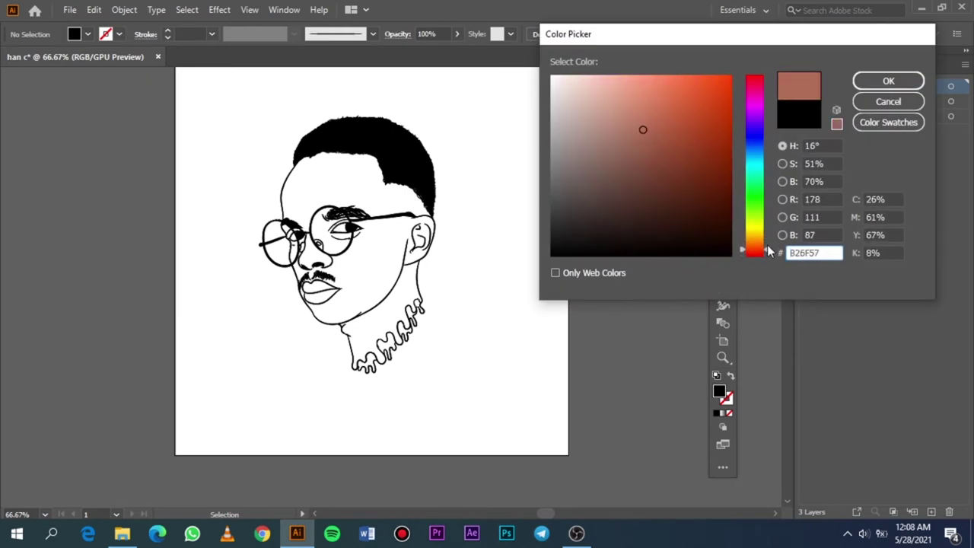
{"action": "left_click_drag", "start_coordinate": [766, 251], "coordinate": [767, 244]}
{"action": "left_click", "coordinate": [648, 134]}
{"action": "left_click_drag", "start_coordinate": [648, 134], "coordinate": [647, 139]}
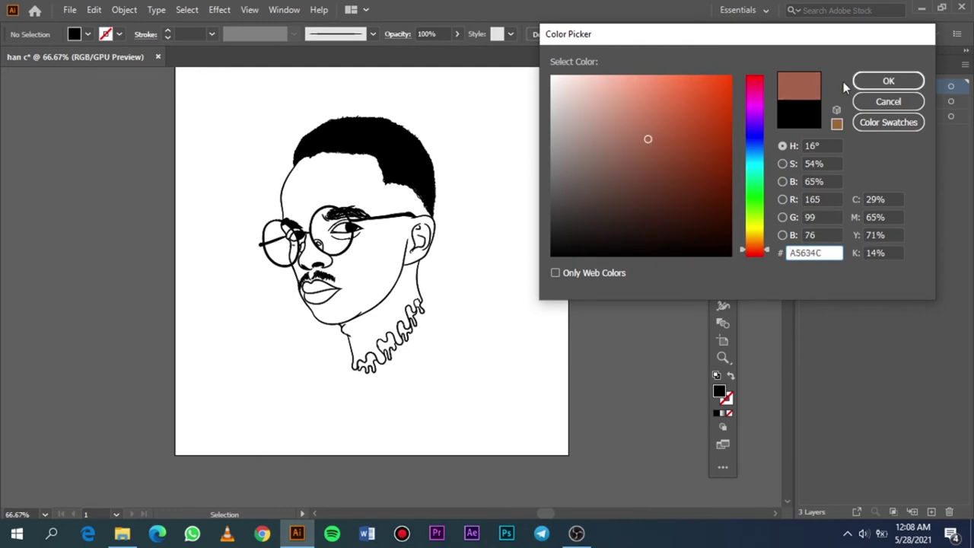
{"action": "left_click", "coordinate": [768, 248]}
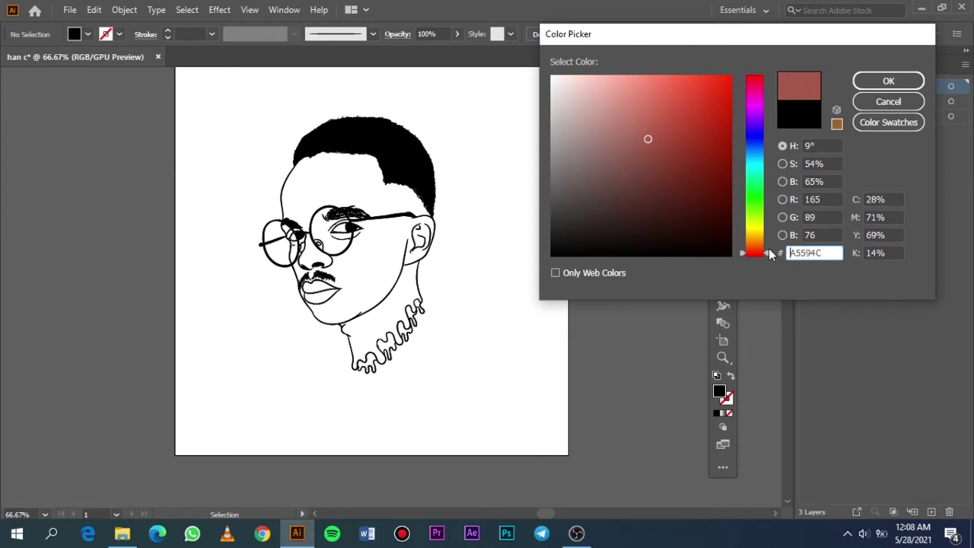
{"action": "left_click", "coordinate": [882, 82]}
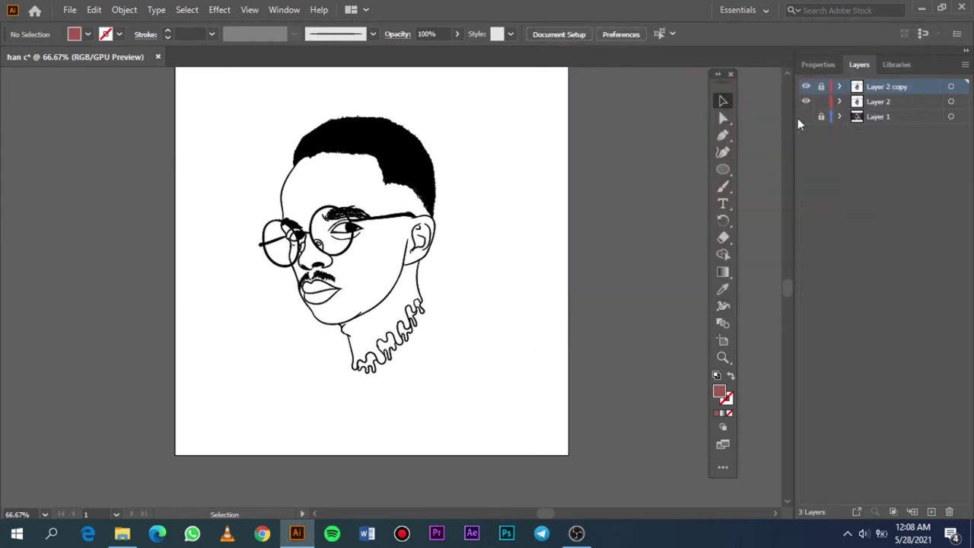
Draw a rectangle over the whole portrait on Layer 2 with fill #AA5D53.
{"action": "right_click", "coordinate": [729, 169]}
{"action": "left_click", "coordinate": [766, 167]}
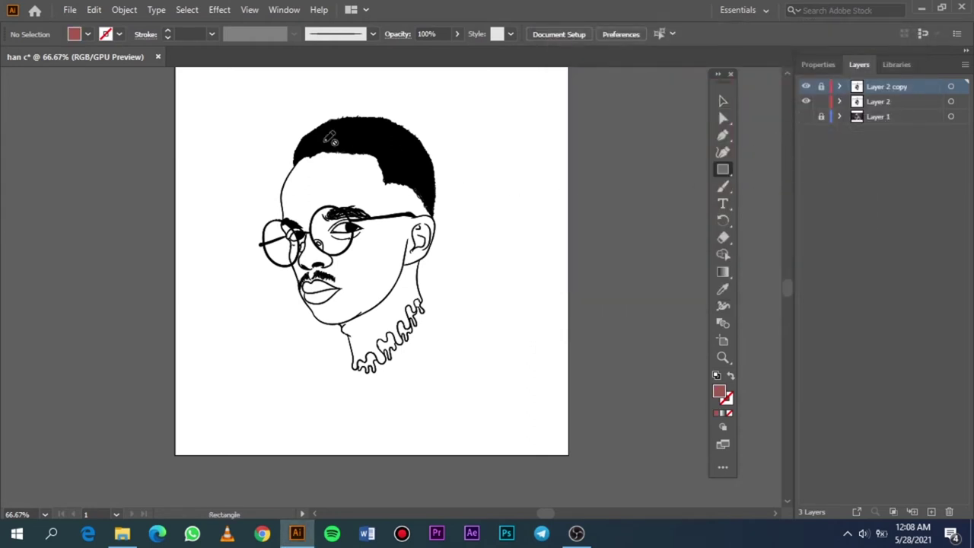
{"action": "left_click", "coordinate": [881, 102]}
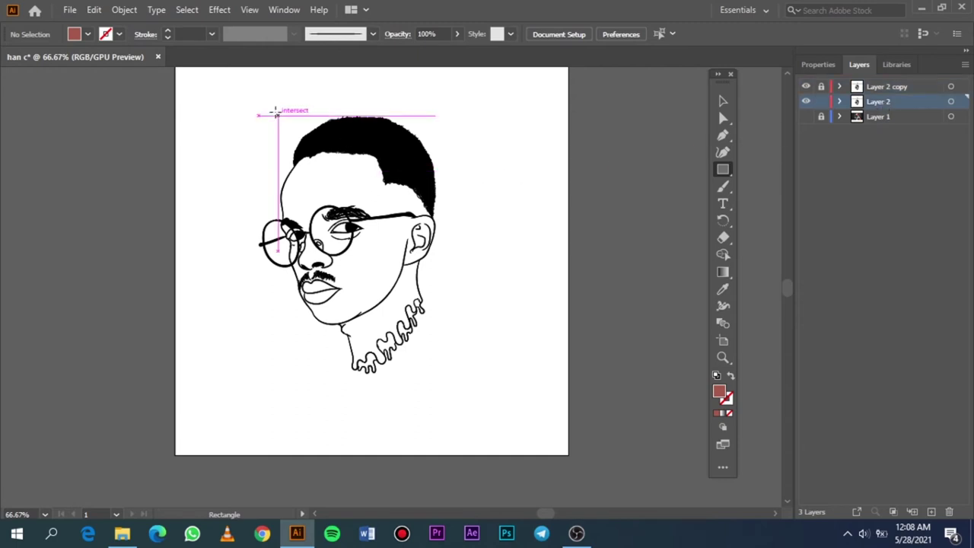
{"action": "left_click_drag", "start_coordinate": [224, 96], "coordinate": [512, 429]}
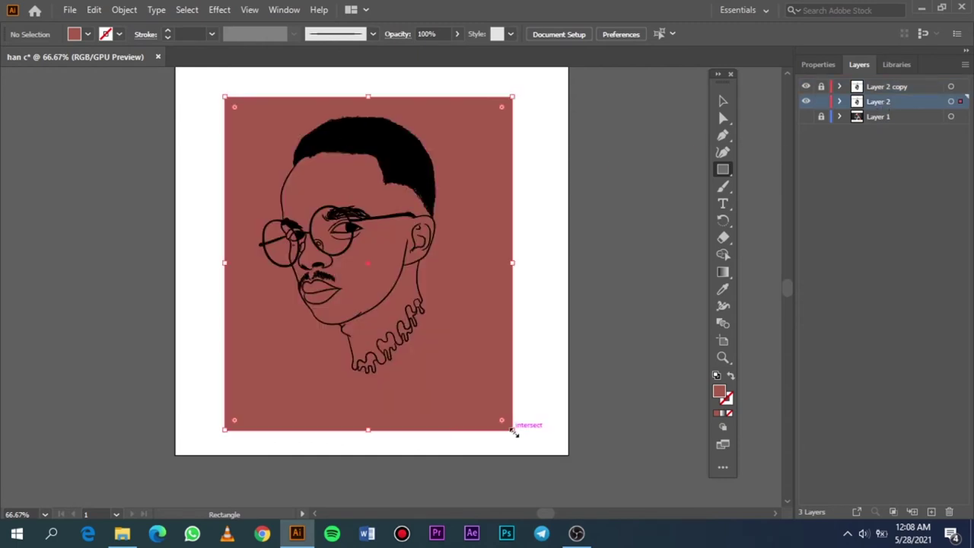
{"action": "double_click", "coordinate": [718, 392]}
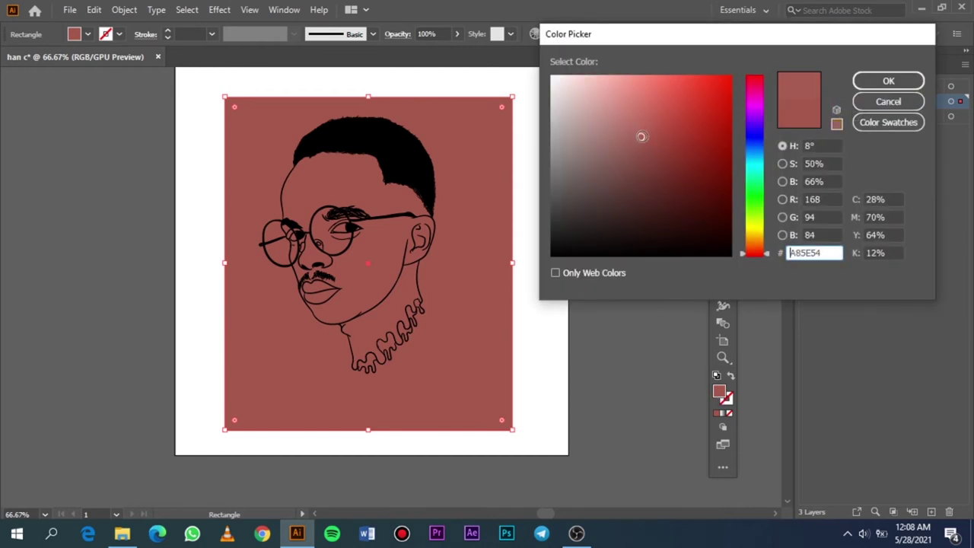
{"action": "left_click", "coordinate": [643, 136]}
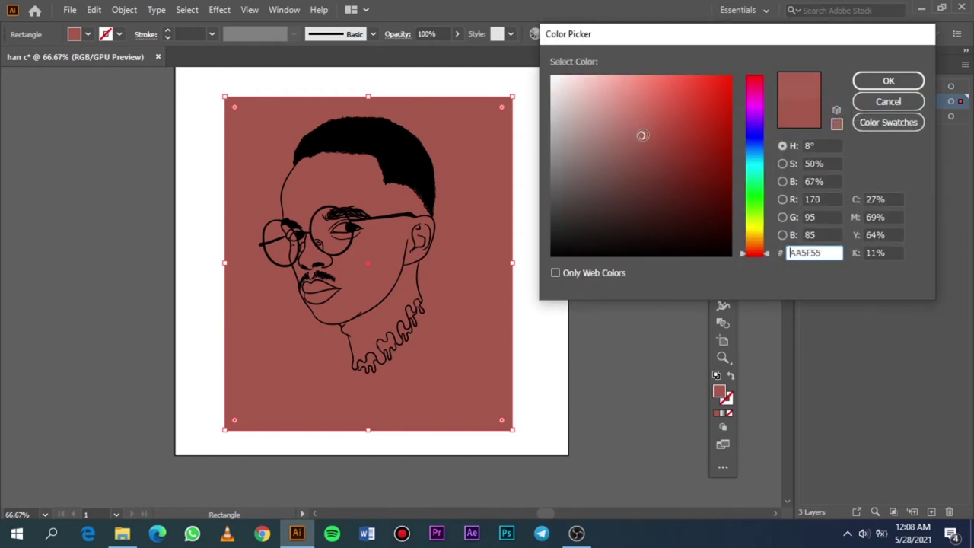
{"action": "left_click", "coordinate": [871, 86]}
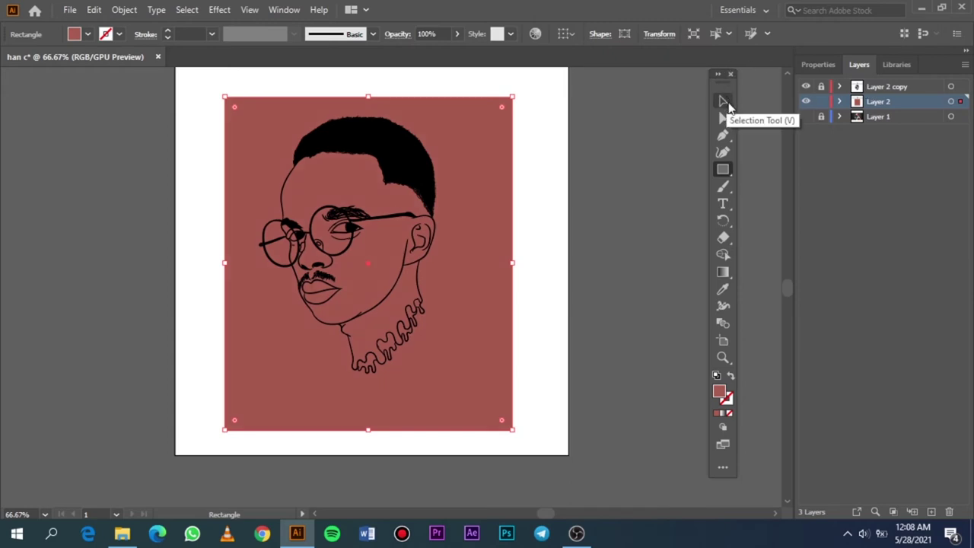
Select the rectangle together with the line drawing and try the Pathfinder options.
{"action": "left_click", "coordinate": [724, 103]}
{"action": "left_click", "coordinate": [556, 133]}
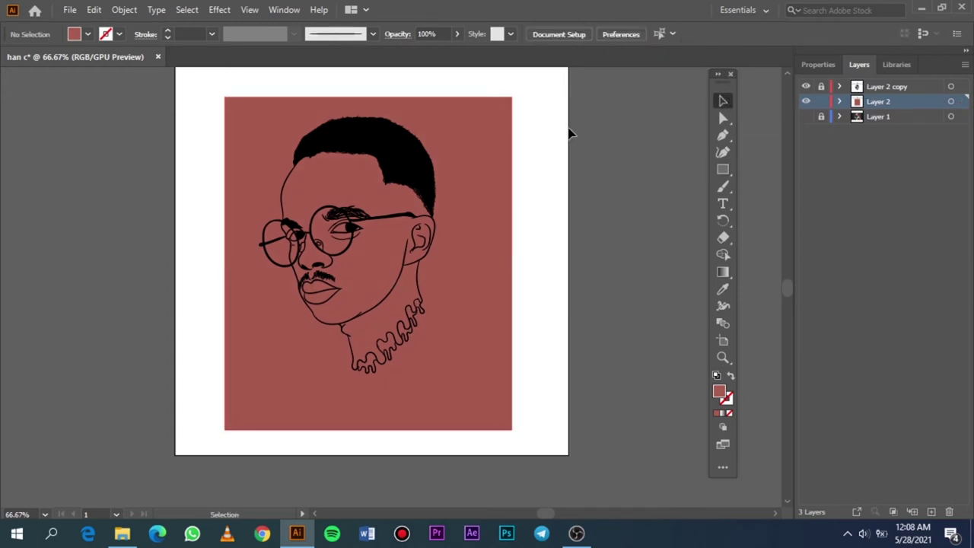
{"action": "left_click_drag", "start_coordinate": [569, 92], "coordinate": [152, 464]}
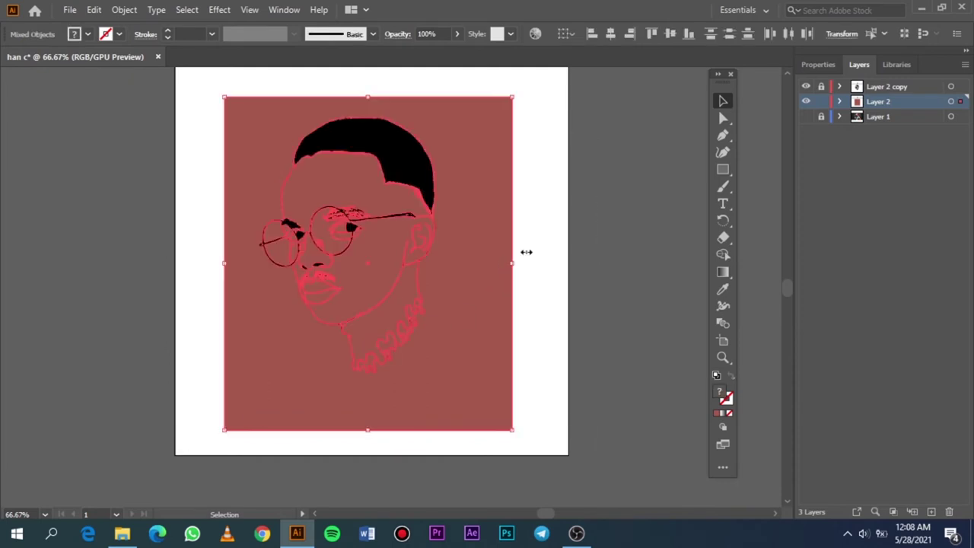
{"action": "left_click", "coordinate": [818, 64]}
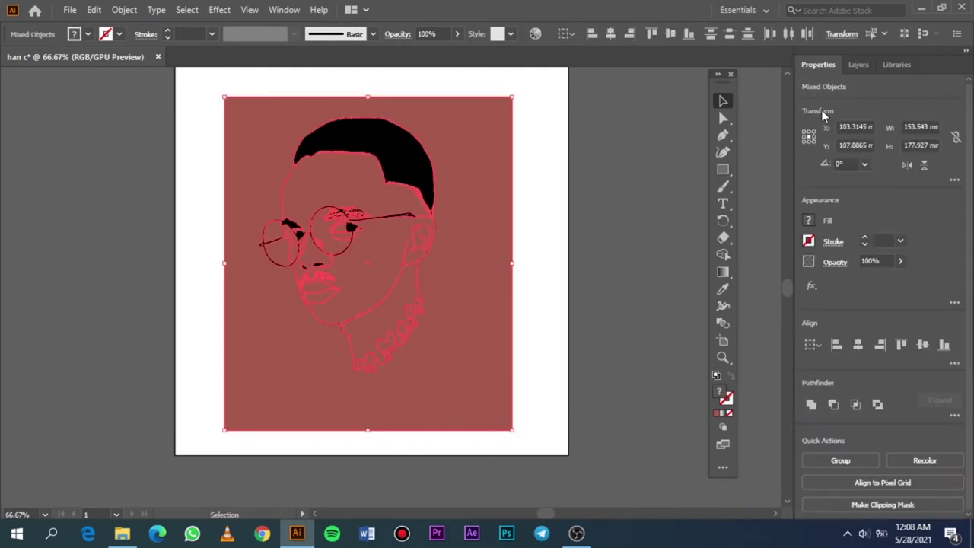
{"action": "left_click", "coordinate": [954, 414]}
{"action": "left_click", "coordinate": [864, 492]}
{"action": "left_click", "coordinate": [670, 326]}
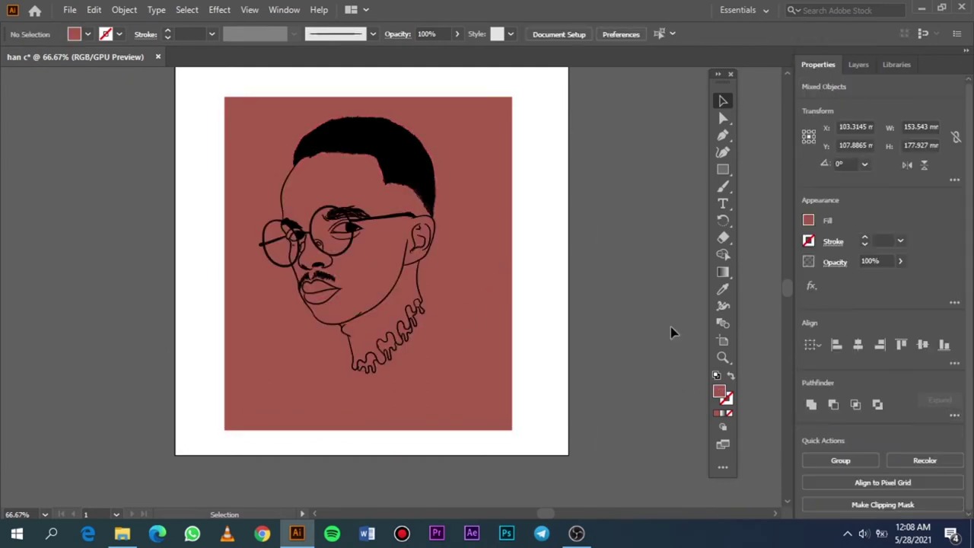
Select all the artwork, then reselect just the brown rectangle.
{"action": "key", "text": "a"}
{"action": "key", "text": "ctrl+a"}
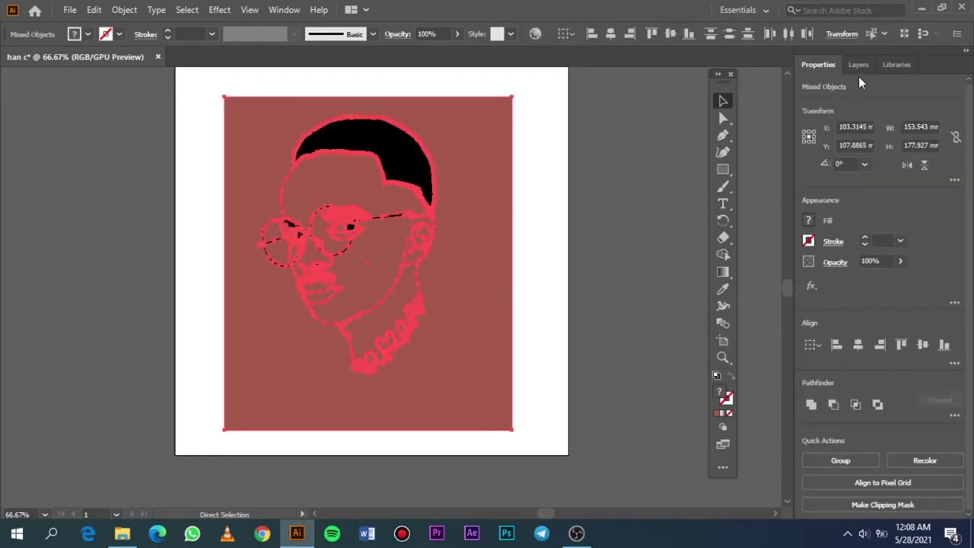
{"action": "left_click", "coordinate": [858, 66]}
{"action": "left_click", "coordinate": [650, 169]}
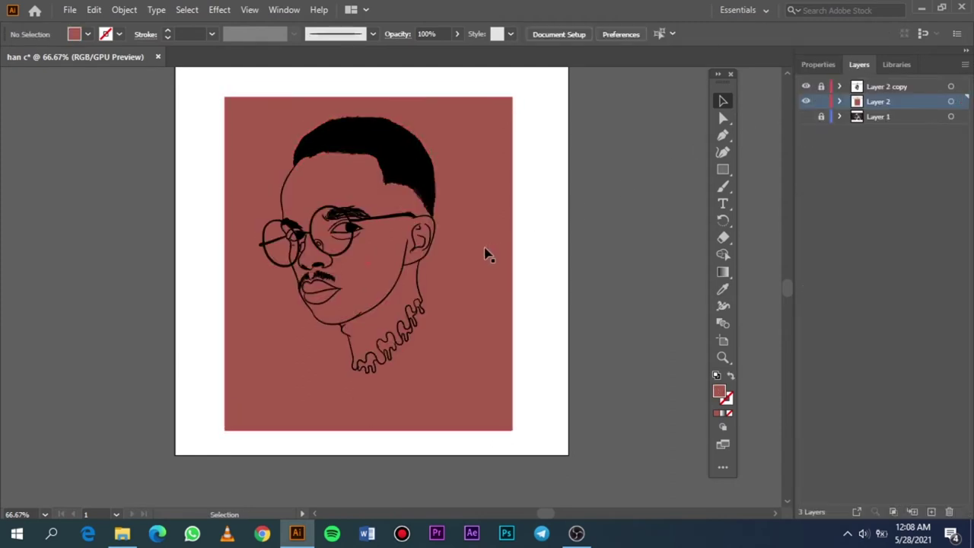
{"action": "left_click_drag", "start_coordinate": [486, 255], "coordinate": [608, 278]}
Restore the rectangle's position and send it behind the artwork with Arrange > Send to Back.
{"action": "key", "text": "ctrl+z"}
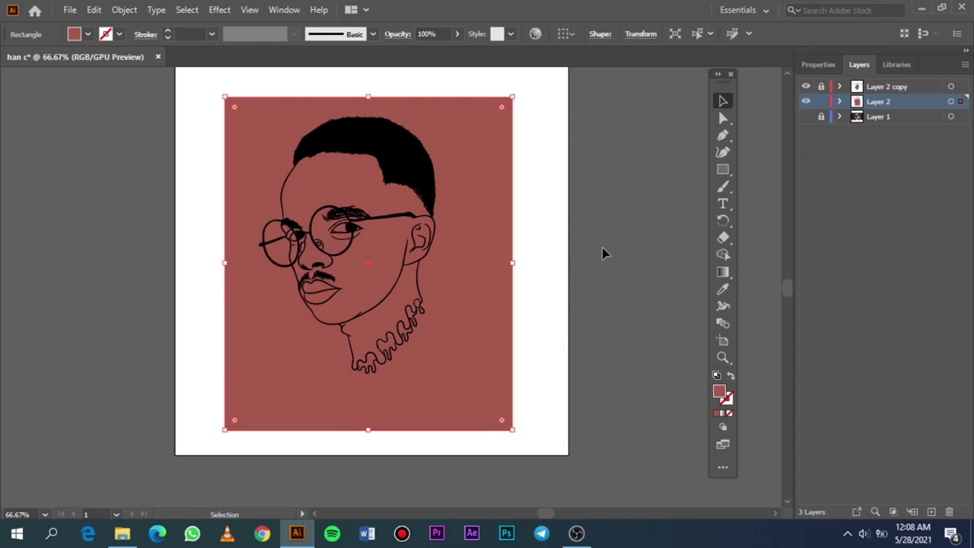
{"action": "left_click", "coordinate": [578, 232]}
{"action": "left_click", "coordinate": [490, 194]}
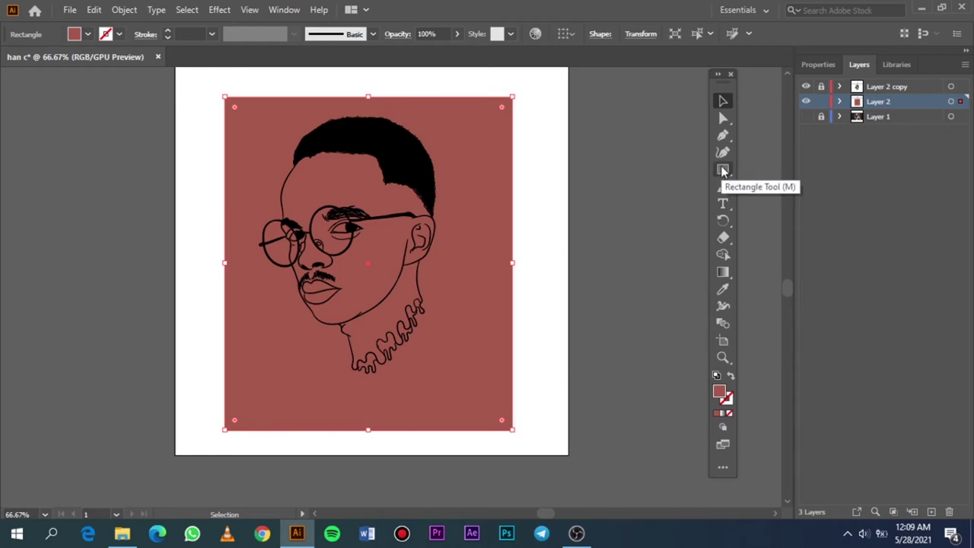
{"action": "right_click", "coordinate": [452, 171]}
{"action": "mouse_move", "coordinate": [517, 420]}
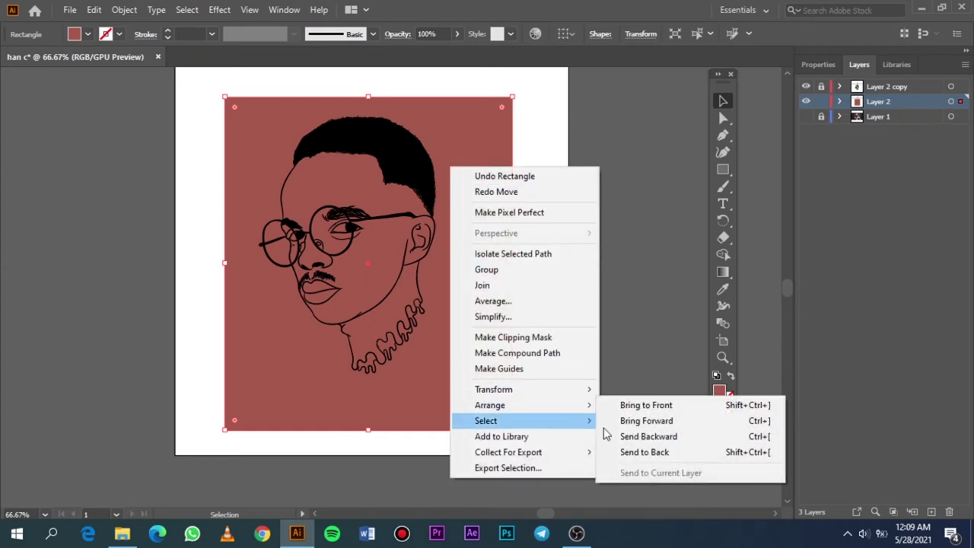
{"action": "left_click", "coordinate": [669, 452]}
{"action": "left_click", "coordinate": [550, 242]}
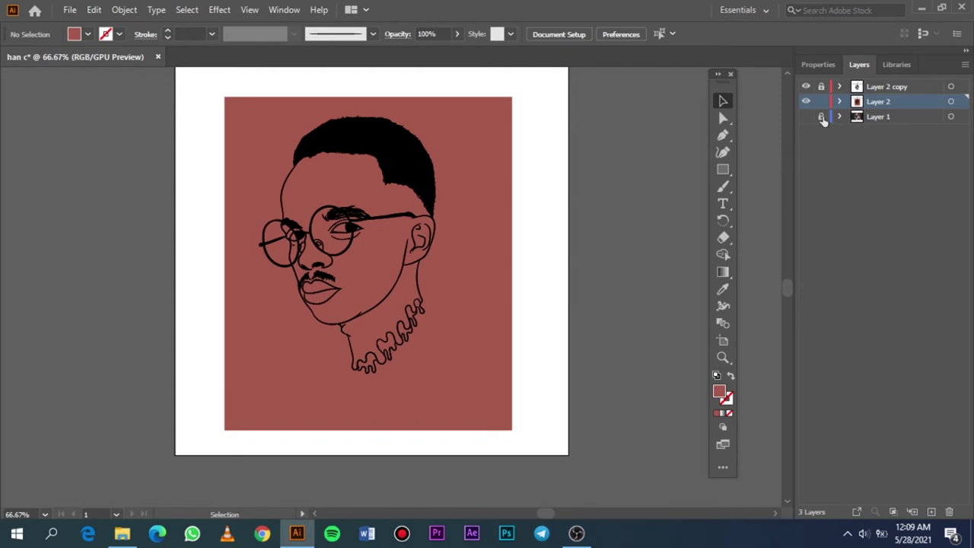
Select all the artwork and view its Pathfinder options in Properties, then deselect.
{"action": "left_click_drag", "start_coordinate": [196, 93], "coordinate": [561, 452]}
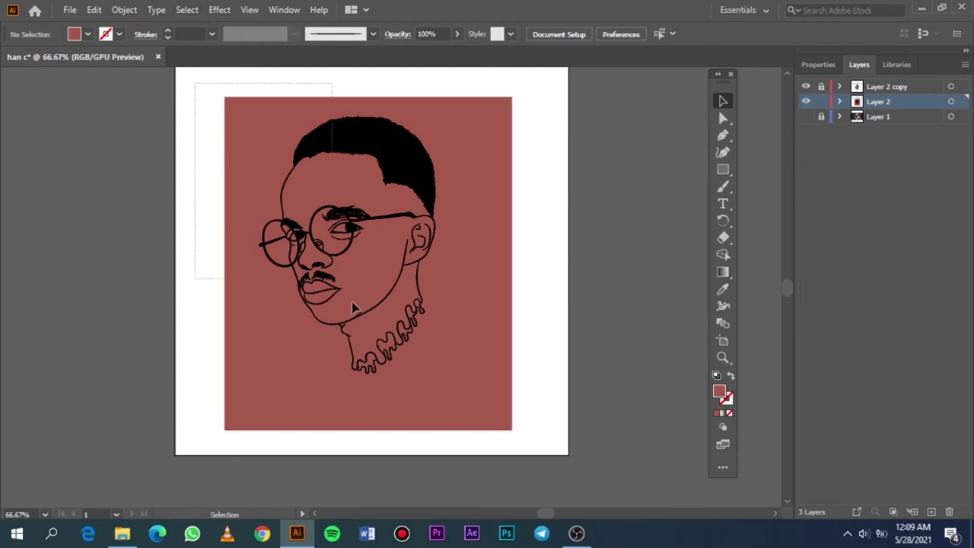
{"action": "left_click", "coordinate": [818, 64]}
{"action": "left_click", "coordinate": [955, 417]}
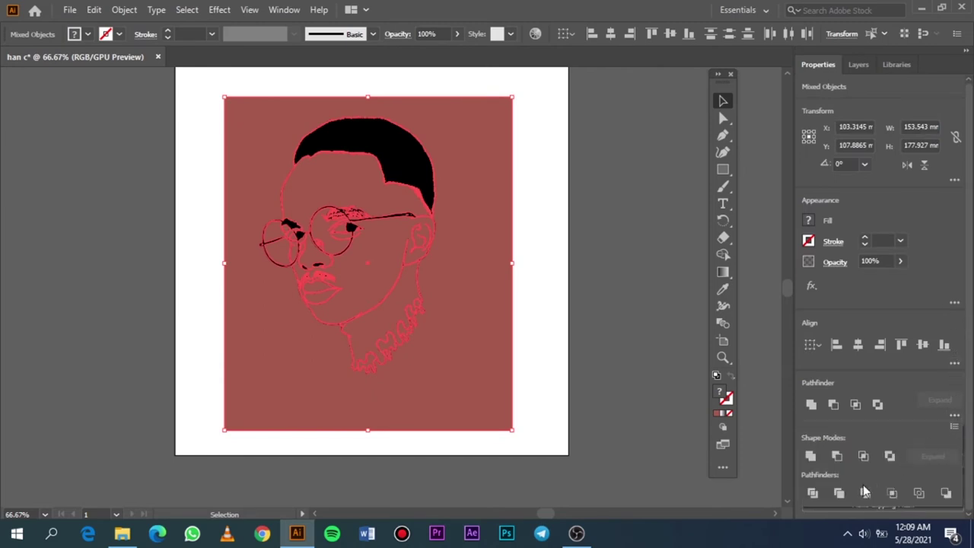
{"action": "left_click", "coordinate": [610, 226]}
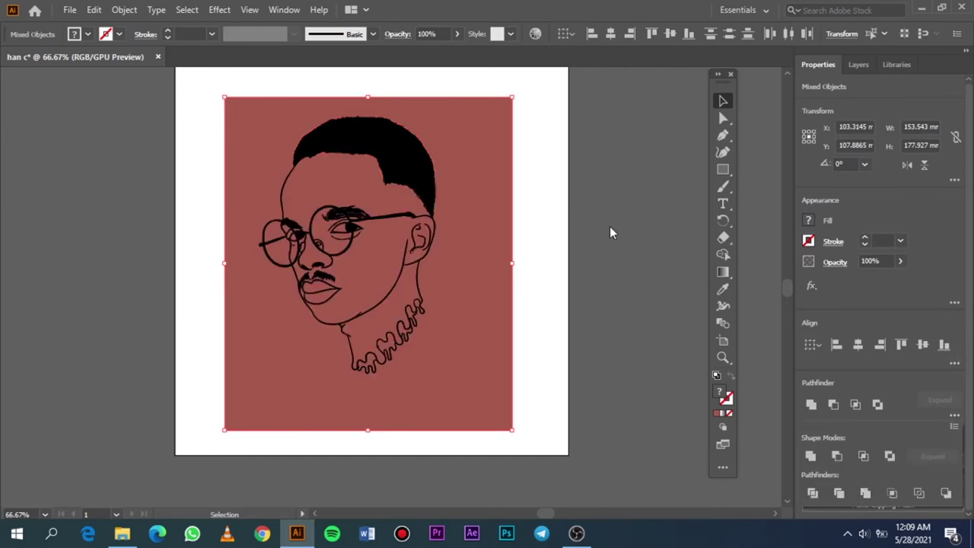
Isolate the portrait group and delete the red-brown background shape.
{"action": "left_click", "coordinate": [496, 198]}
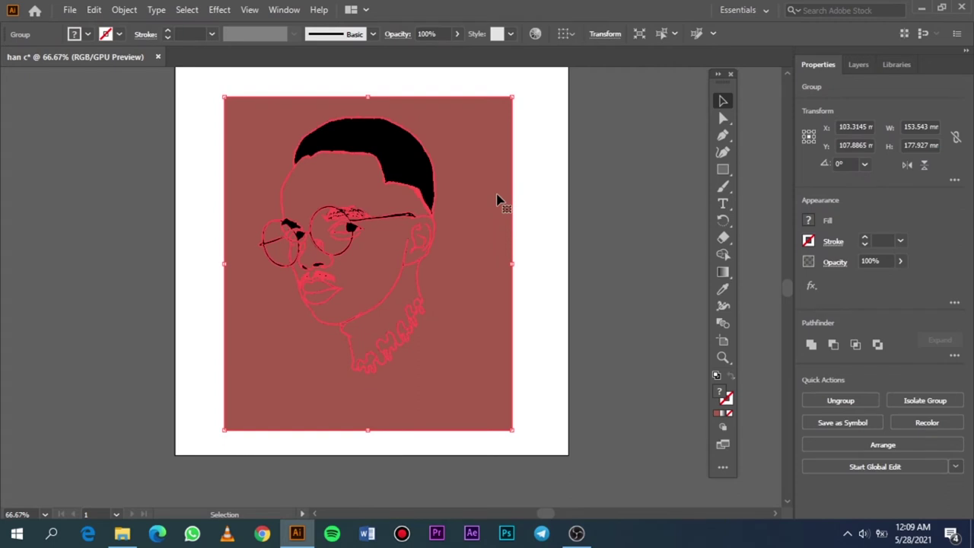
{"action": "right_click", "coordinate": [496, 200]}
{"action": "left_click", "coordinate": [597, 297]}
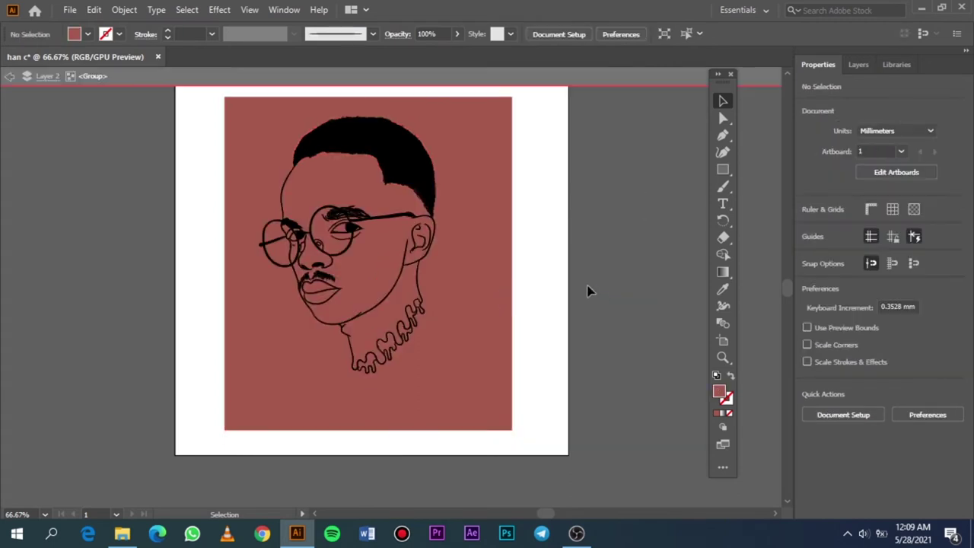
{"action": "left_click", "coordinate": [506, 235]}
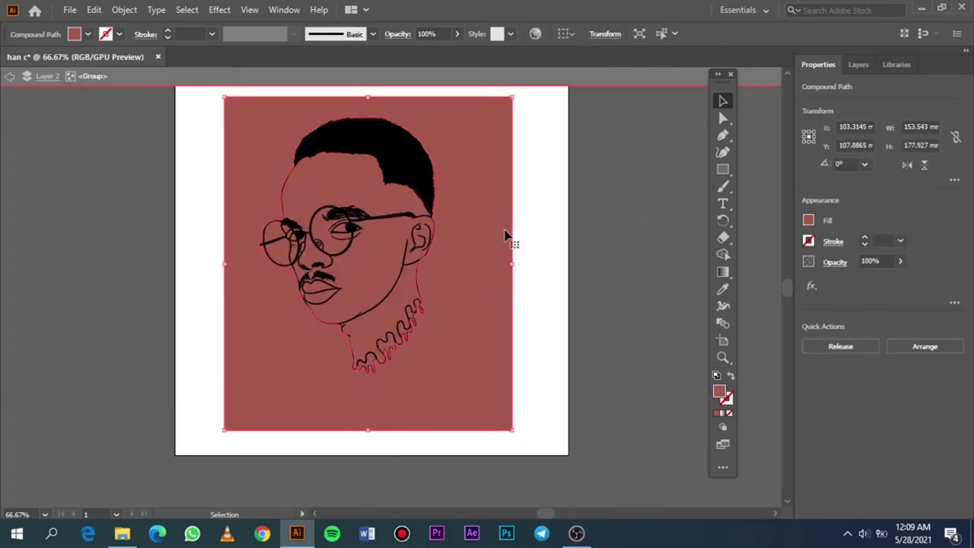
{"action": "key", "text": "Delete"}
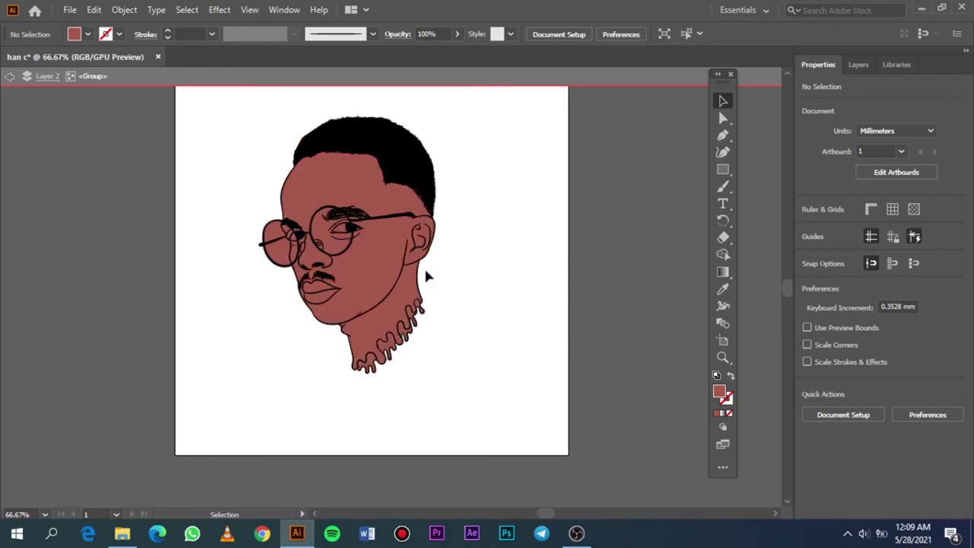
Zoom around the portrait to inspect the face, neck and head outlines.
{"action": "scroll", "coordinate": [428, 263], "scroll_direction": "up", "scroll_amount": 3}
{"action": "scroll", "coordinate": [418, 278], "scroll_direction": "up", "scroll_amount": 3}
{"action": "scroll", "coordinate": [337, 337], "scroll_direction": "up", "scroll_amount": 2}
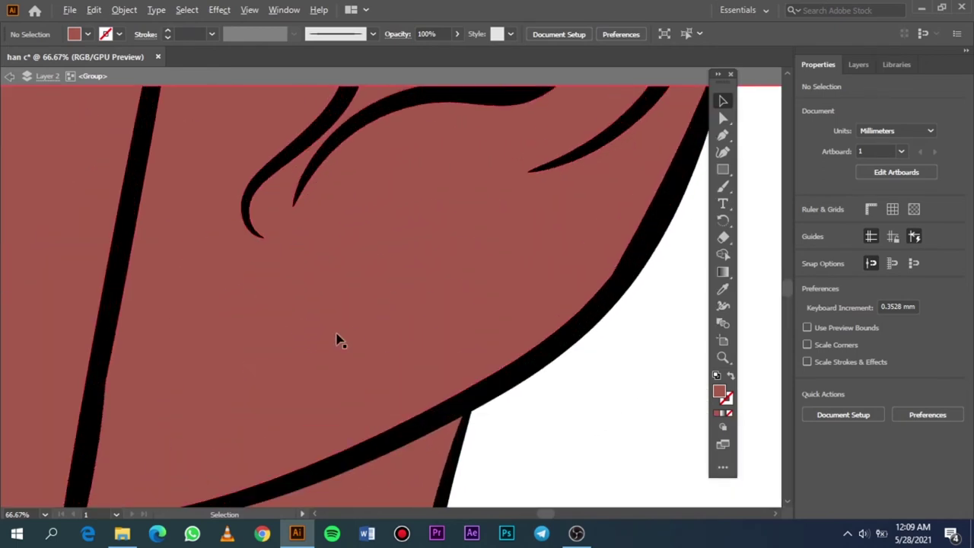
{"action": "scroll", "coordinate": [337, 337], "scroll_direction": "up", "scroll_amount": 2}
{"action": "scroll", "coordinate": [621, 378], "scroll_direction": "down", "scroll_amount": 2}
{"action": "scroll", "coordinate": [492, 398], "scroll_direction": "down", "scroll_amount": 1}
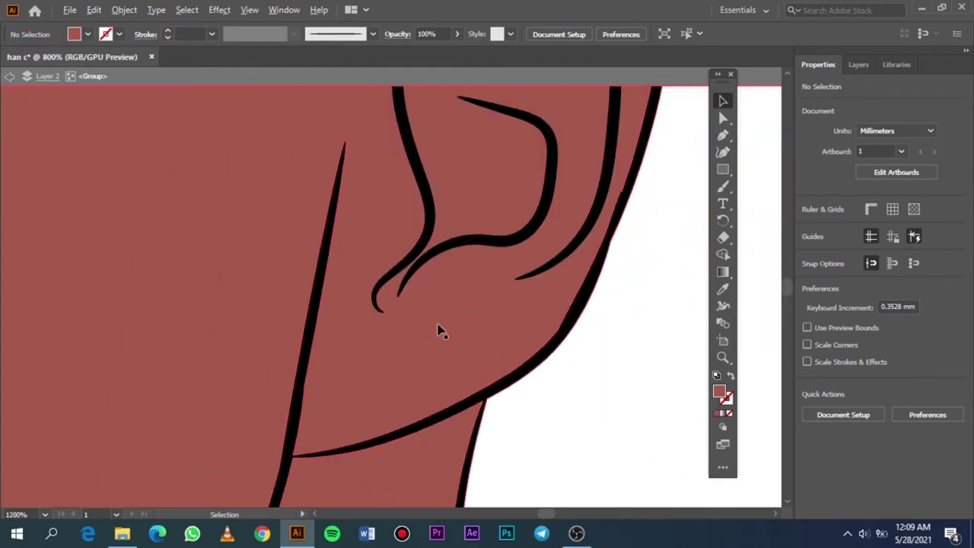
{"action": "scroll", "coordinate": [380, 329], "scroll_direction": "down", "scroll_amount": 1}
{"action": "right_click", "coordinate": [331, 324]}
{"action": "left_click", "coordinate": [652, 406]}
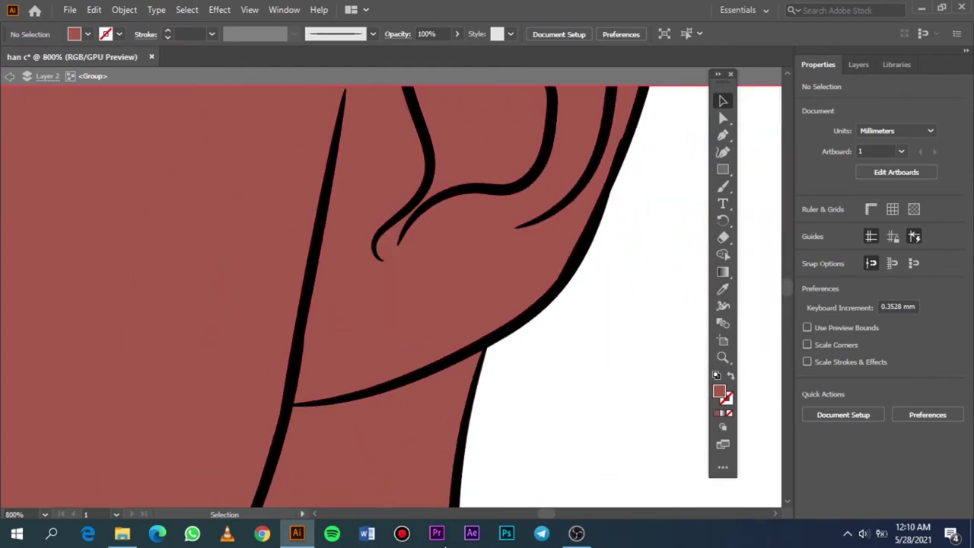
{"action": "scroll", "coordinate": [327, 343], "scroll_direction": "down", "scroll_amount": 2}
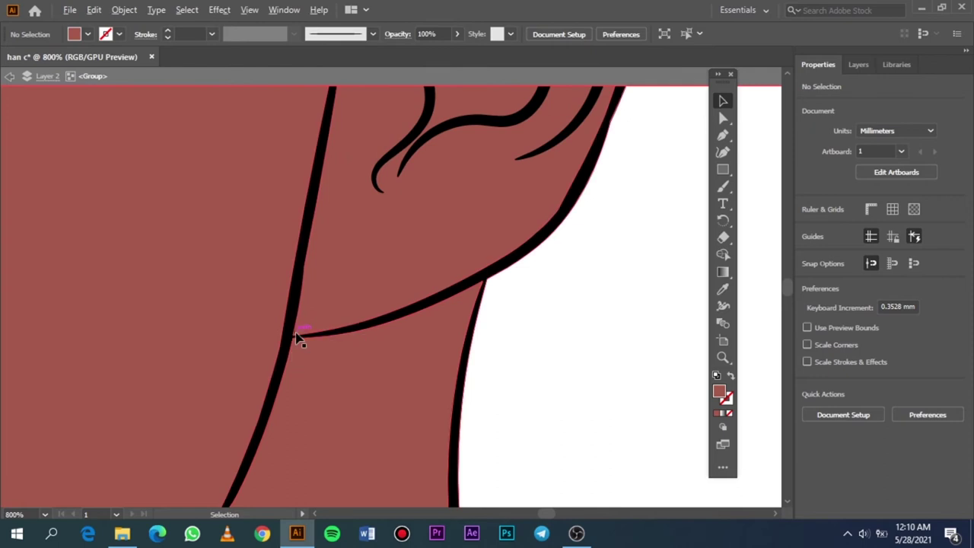
{"action": "scroll", "coordinate": [298, 338], "scroll_direction": "up", "scroll_amount": 3}
{"action": "scroll", "coordinate": [294, 336], "scroll_direction": "up", "scroll_amount": 1}
{"action": "scroll", "coordinate": [301, 325], "scroll_direction": "down", "scroll_amount": 1}
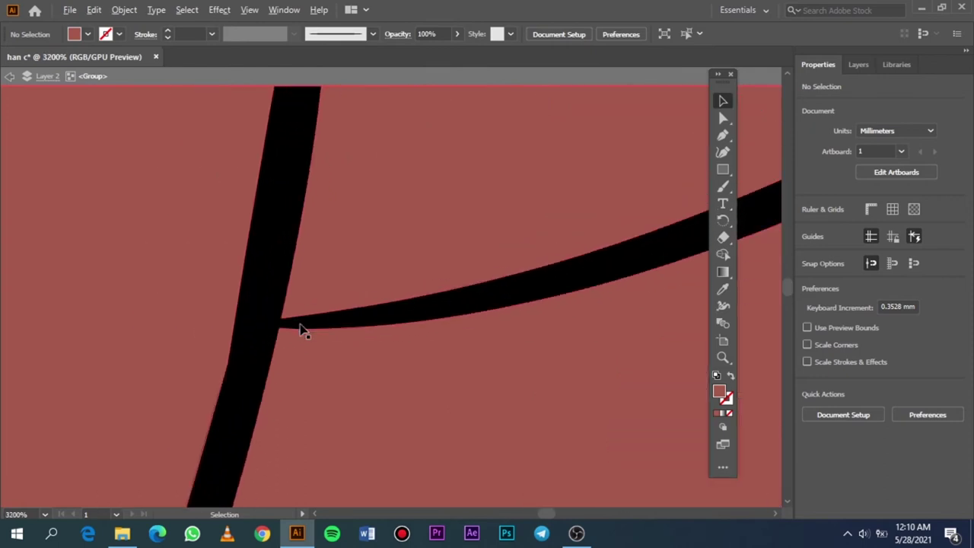
{"action": "scroll", "coordinate": [301, 329], "scroll_direction": "down", "scroll_amount": 5}
{"action": "scroll", "coordinate": [315, 330], "scroll_direction": "up", "scroll_amount": 1}
{"action": "scroll", "coordinate": [318, 337], "scroll_direction": "down", "scroll_amount": 3}
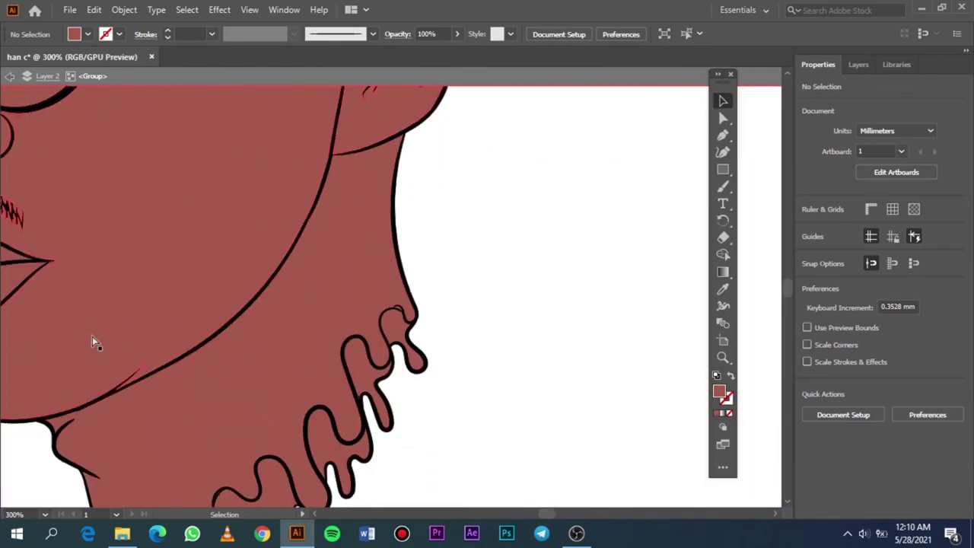
{"action": "scroll", "coordinate": [92, 337], "scroll_direction": "down", "scroll_amount": 2}
{"action": "scroll", "coordinate": [152, 278], "scroll_direction": "down", "scroll_amount": 1}
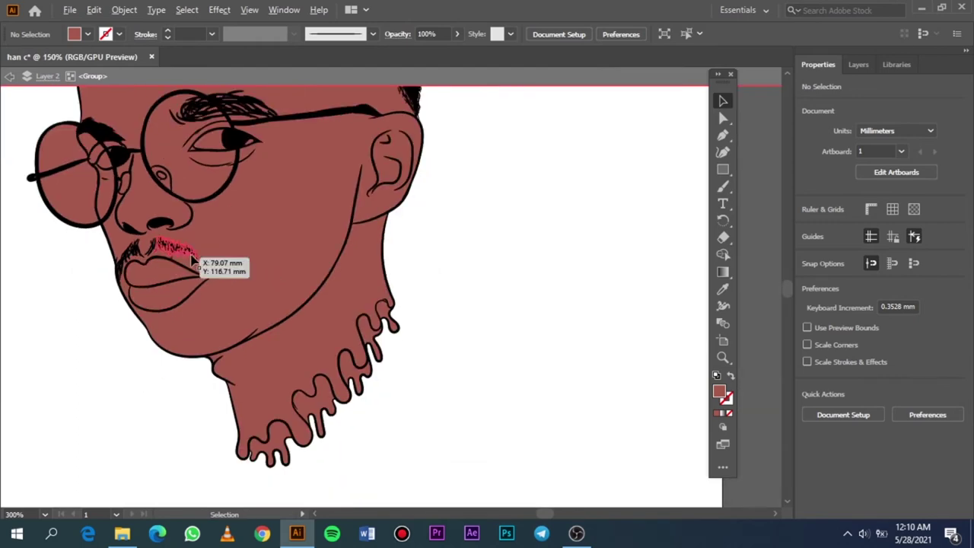
{"action": "scroll", "coordinate": [439, 195], "scroll_direction": "up", "scroll_amount": 3}
{"action": "scroll", "coordinate": [463, 251], "scroll_direction": "up", "scroll_amount": 2}
{"action": "scroll", "coordinate": [340, 259], "scroll_direction": "up", "scroll_amount": 2}
{"action": "scroll", "coordinate": [275, 215], "scroll_direction": "up", "scroll_amount": 1}
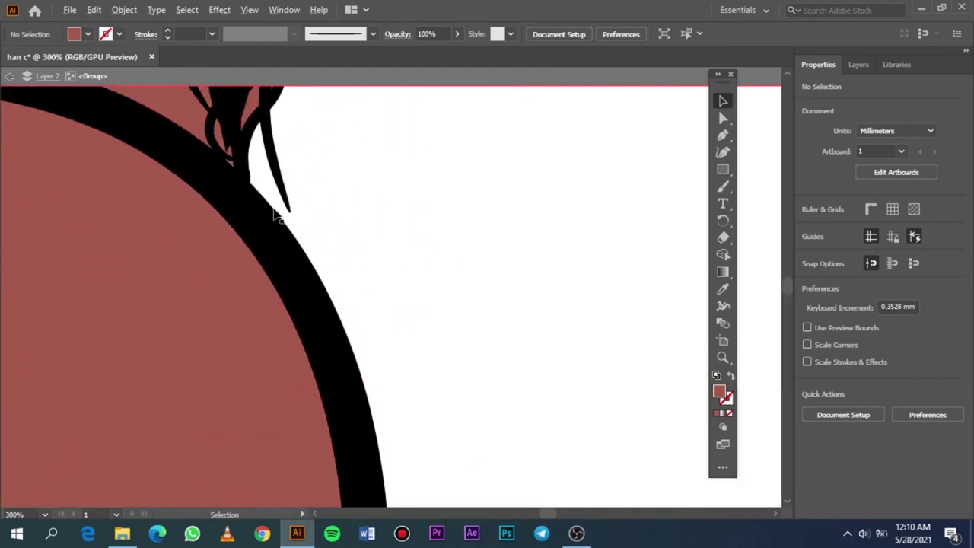
{"action": "scroll", "coordinate": [275, 215], "scroll_direction": "down", "scroll_amount": 1}
{"action": "scroll", "coordinate": [247, 178], "scroll_direction": "down", "scroll_amount": 2}
{"action": "scroll", "coordinate": [246, 191], "scroll_direction": "down", "scroll_amount": 1}
{"action": "scroll", "coordinate": [245, 191], "scroll_direction": "down", "scroll_amount": 1}
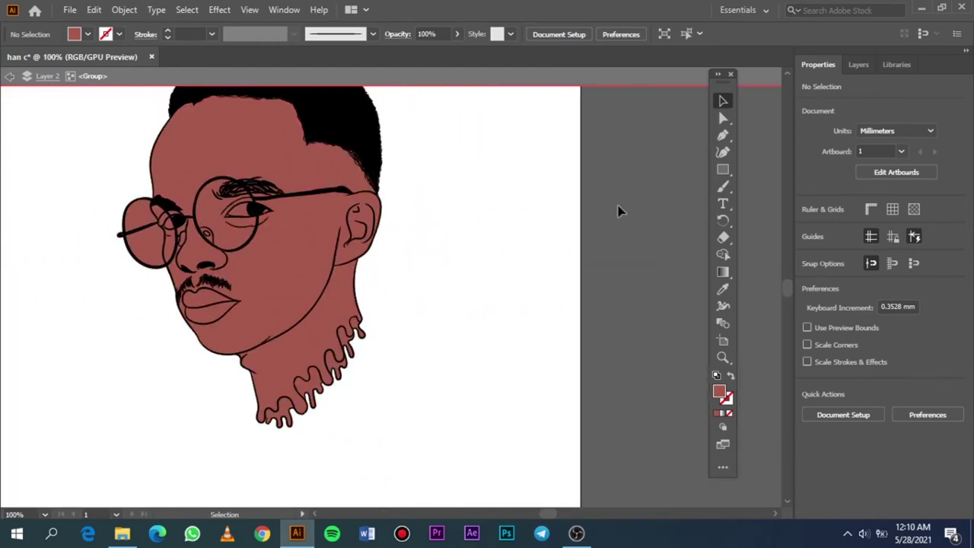
Double-click empty pasteboard to exit isolation mode on the portrait group.
{"action": "double_click", "coordinate": [482, 211]}
{"action": "scroll", "coordinate": [484, 214], "scroll_direction": "left", "scroll_amount": 3}
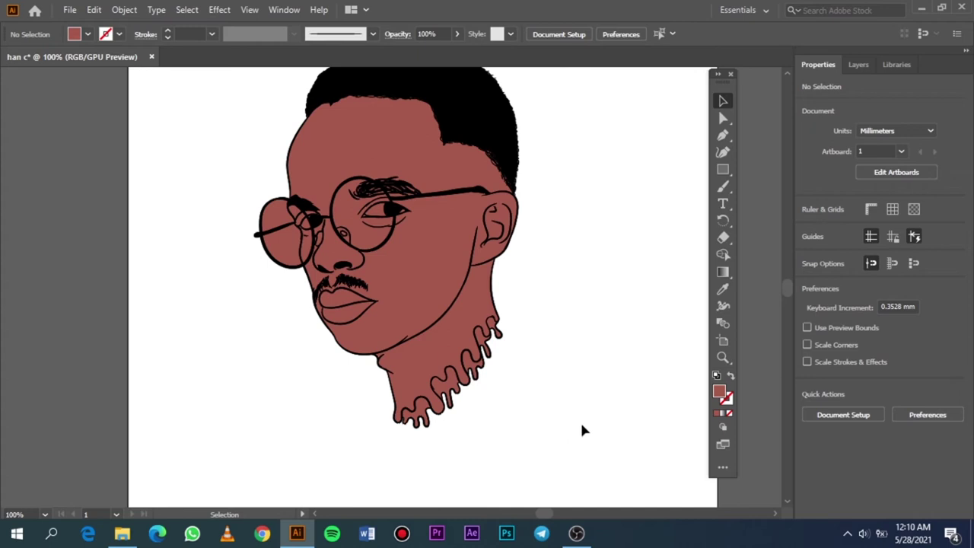
{"action": "scroll", "coordinate": [455, 461], "scroll_direction": "up", "scroll_amount": 4}
{"action": "scroll", "coordinate": [341, 406], "scroll_direction": "up", "scroll_amount": 2}
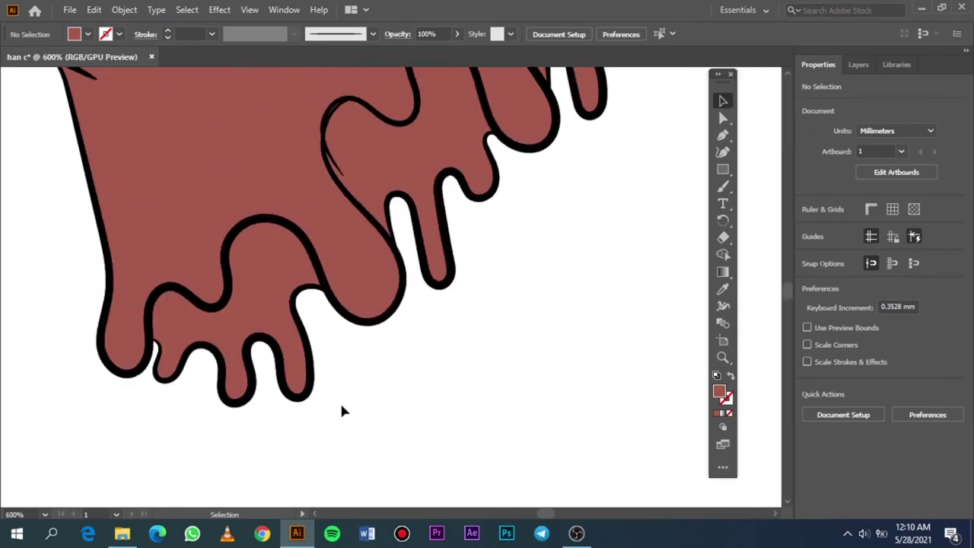
Isolate the chin drip group and select one drip shape under the chin.
{"action": "left_click", "coordinate": [277, 266]}
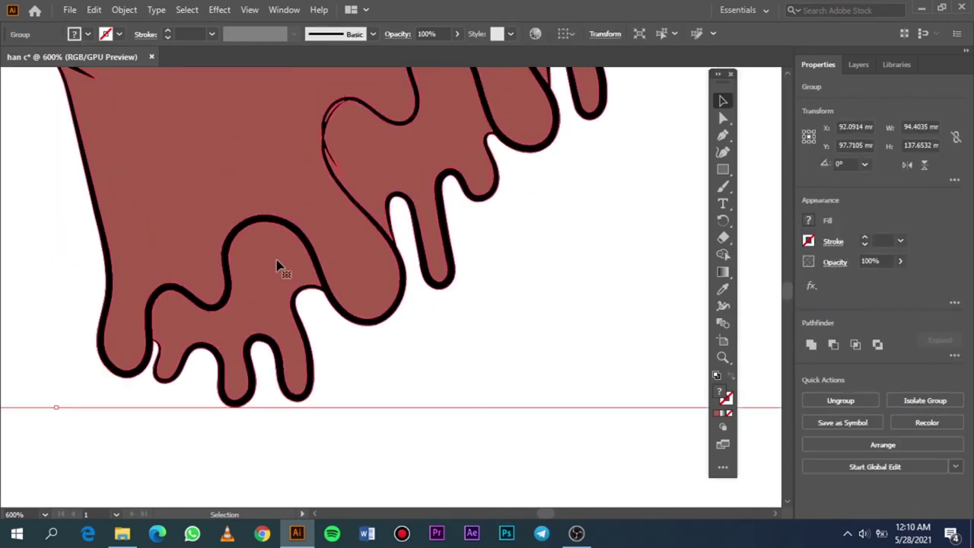
{"action": "right_click", "coordinate": [278, 266]}
{"action": "left_click", "coordinate": [351, 364]}
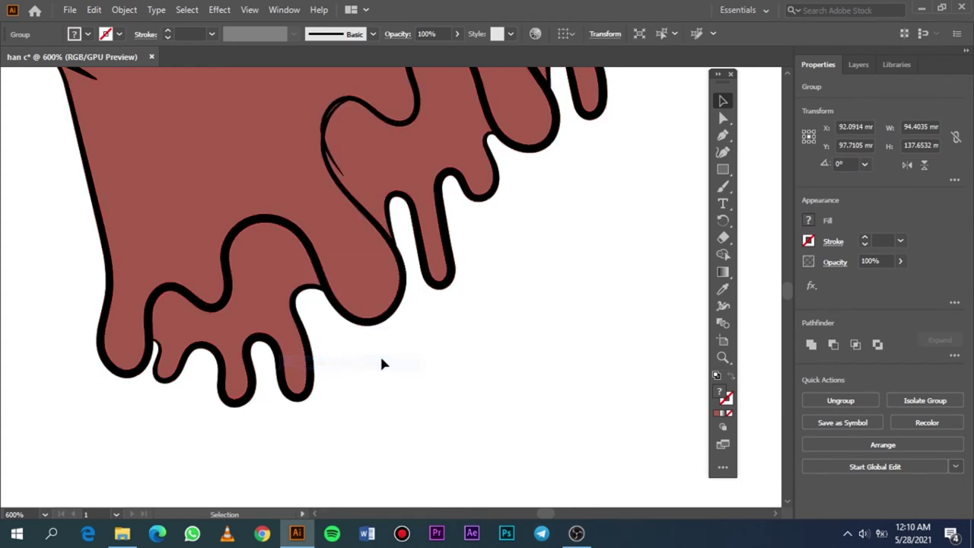
{"action": "left_click", "coordinate": [295, 288]}
{"action": "scroll", "coordinate": [428, 374], "scroll_direction": "right", "scroll_amount": 4}
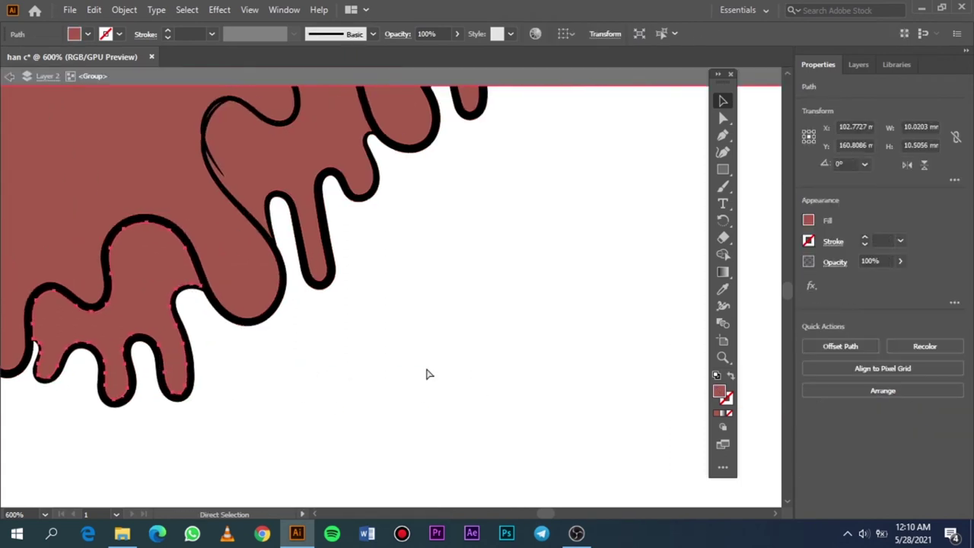
{"action": "scroll", "coordinate": [426, 371], "scroll_direction": "up", "scroll_amount": 1}
{"action": "scroll", "coordinate": [423, 365], "scroll_direction": "up", "scroll_amount": 2}
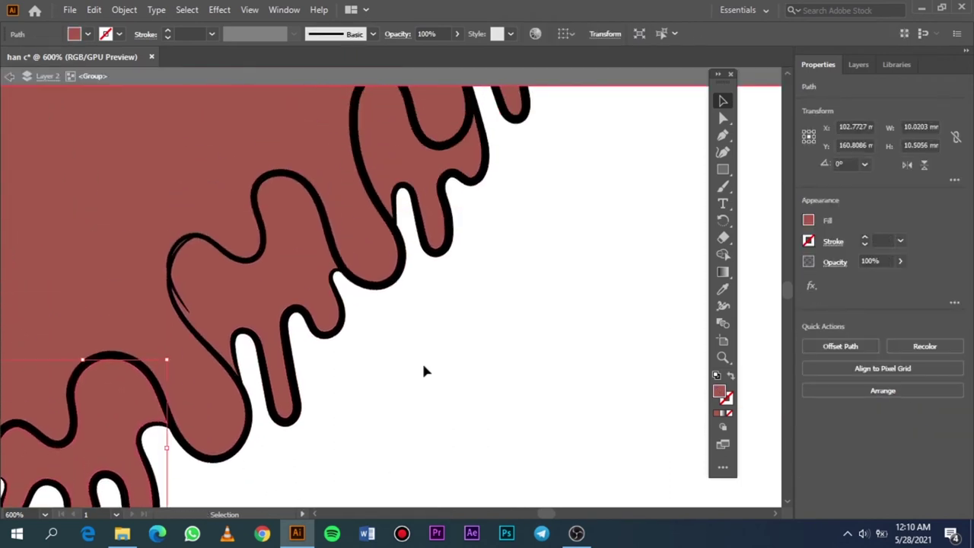
Add four more drip shapes along the neck to the selection.
{"action": "left_click", "coordinate": [293, 271], "text": "shift"}
{"action": "left_click", "coordinate": [401, 176], "text": "shift"}
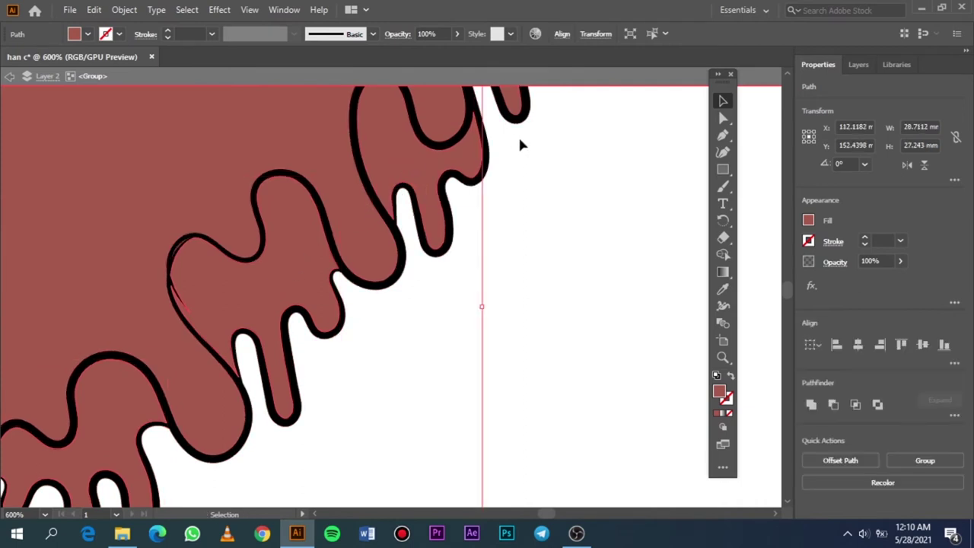
{"action": "scroll", "coordinate": [521, 149], "scroll_direction": "up", "scroll_amount": 2}
{"action": "scroll", "coordinate": [523, 163], "scroll_direction": "up", "scroll_amount": 2}
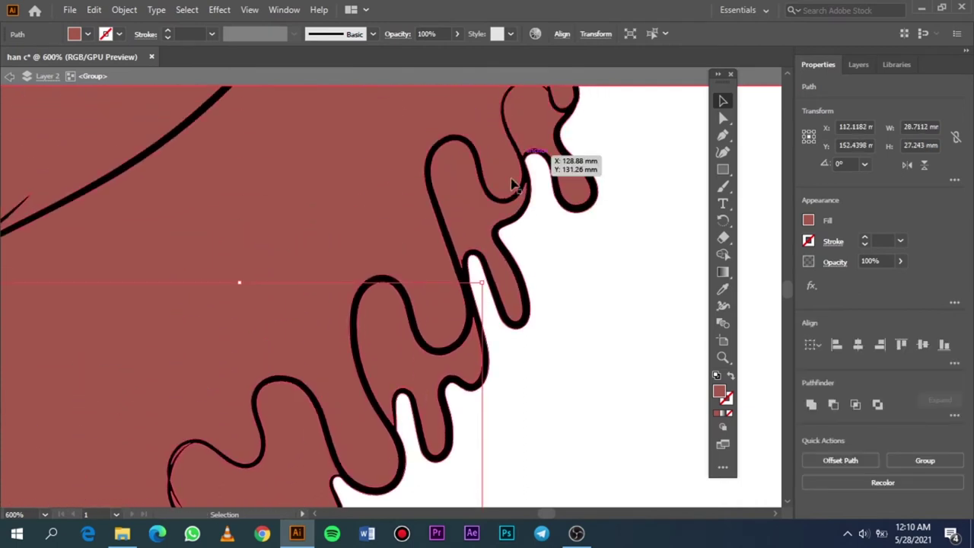
{"action": "left_click", "coordinate": [469, 221], "text": "shift"}
{"action": "left_click", "coordinate": [523, 114], "text": "shift"}
{"action": "scroll", "coordinate": [533, 170], "scroll_direction": "up", "scroll_amount": 1}
{"action": "scroll", "coordinate": [543, 200], "scroll_direction": "up", "scroll_amount": 1}
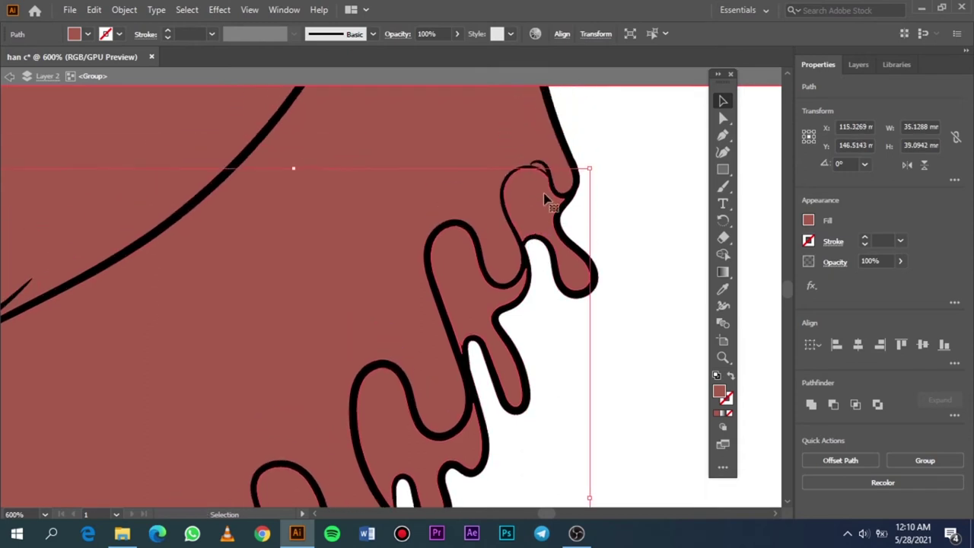
{"action": "scroll", "coordinate": [302, 420], "scroll_direction": "down", "scroll_amount": 3}
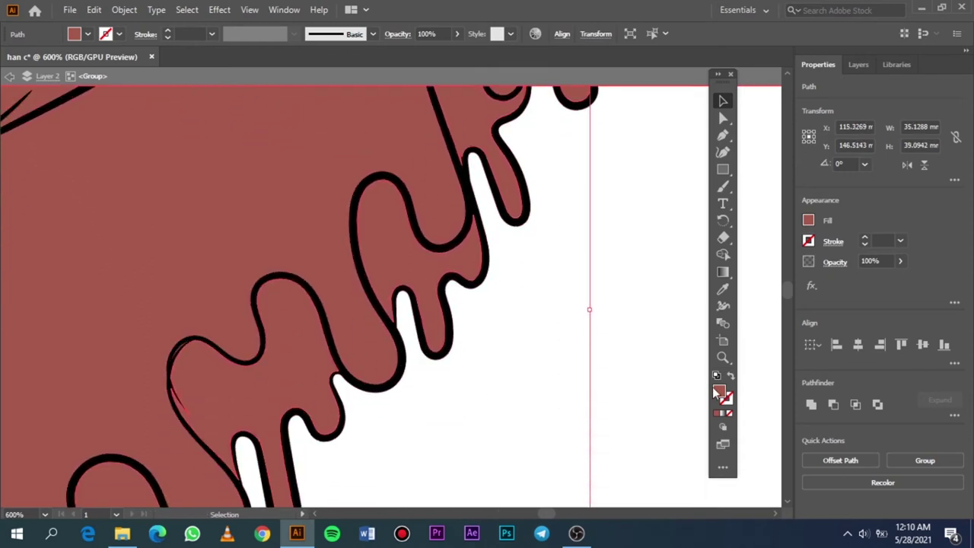
Fill the selected drip shapes with black, then deselect them.
{"action": "double_click", "coordinate": [718, 393]}
{"action": "left_click_drag", "start_coordinate": [728, 243], "coordinate": [734, 274]}
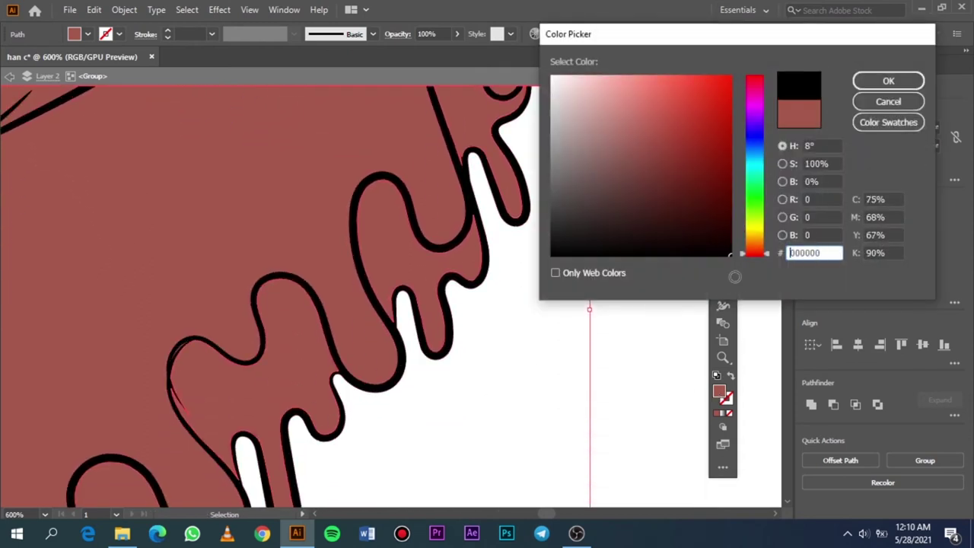
{"action": "left_click", "coordinate": [888, 81]}
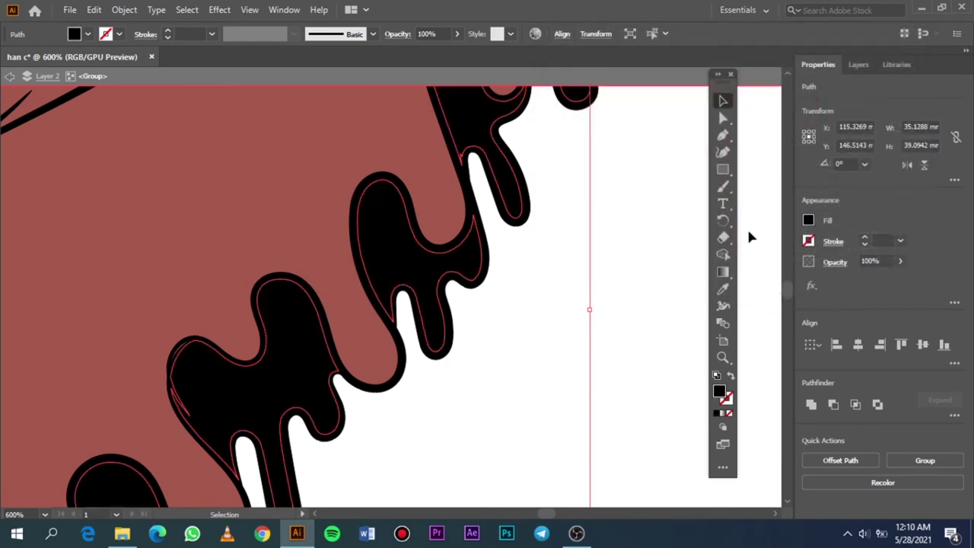
{"action": "left_click", "coordinate": [661, 286]}
Fill the leftover red sliver inside the neck outline with the drips' black using the Eyedropper.
{"action": "scroll", "coordinate": [532, 153], "scroll_direction": "up", "scroll_amount": 3}
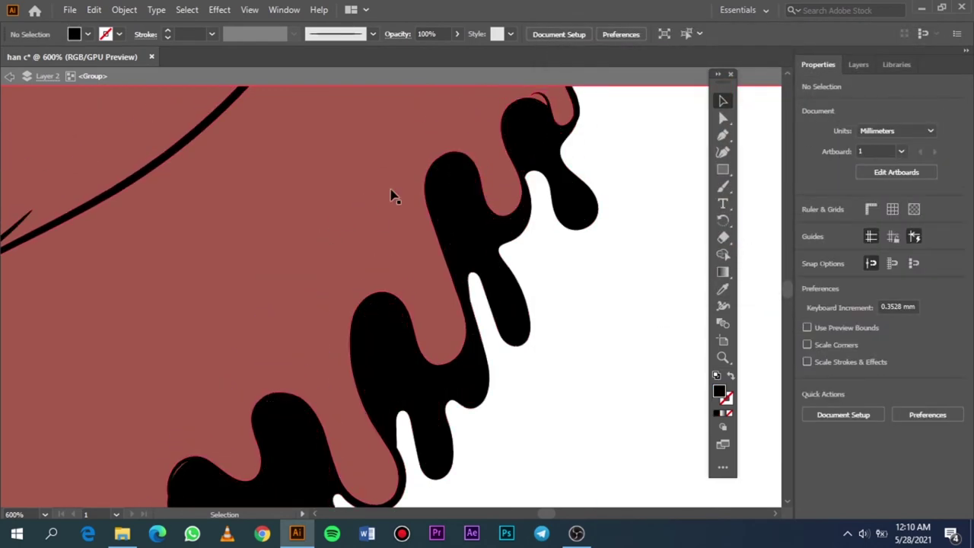
{"action": "scroll", "coordinate": [393, 196], "scroll_direction": "down", "scroll_amount": 2}
{"action": "scroll", "coordinate": [342, 314], "scroll_direction": "down", "scroll_amount": 3}
{"action": "scroll", "coordinate": [239, 348], "scroll_direction": "down", "scroll_amount": 3}
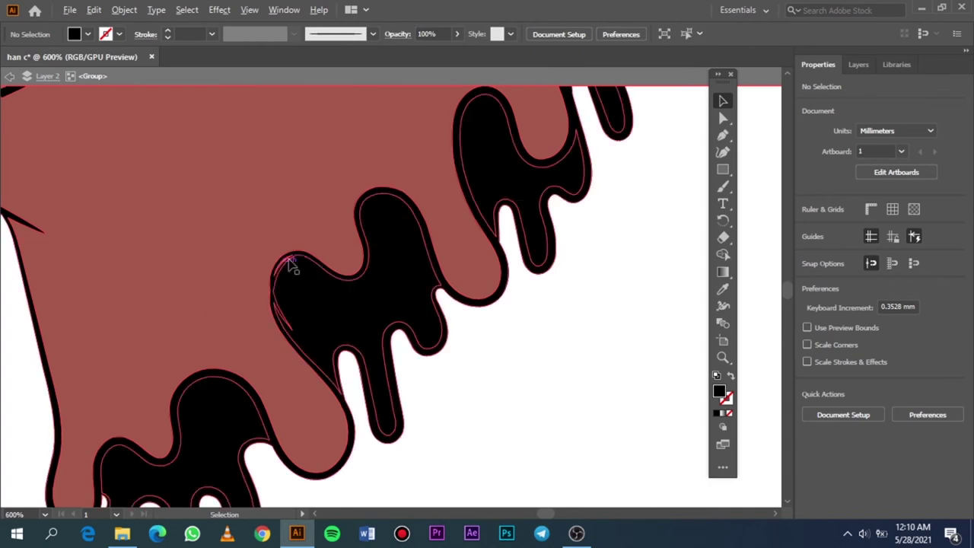
{"action": "scroll", "coordinate": [291, 262], "scroll_direction": "up", "scroll_amount": 2, "text": "alt"}
{"action": "scroll", "coordinate": [291, 271], "scroll_direction": "up", "scroll_amount": 1, "text": "alt"}
{"action": "left_click", "coordinate": [256, 373]}
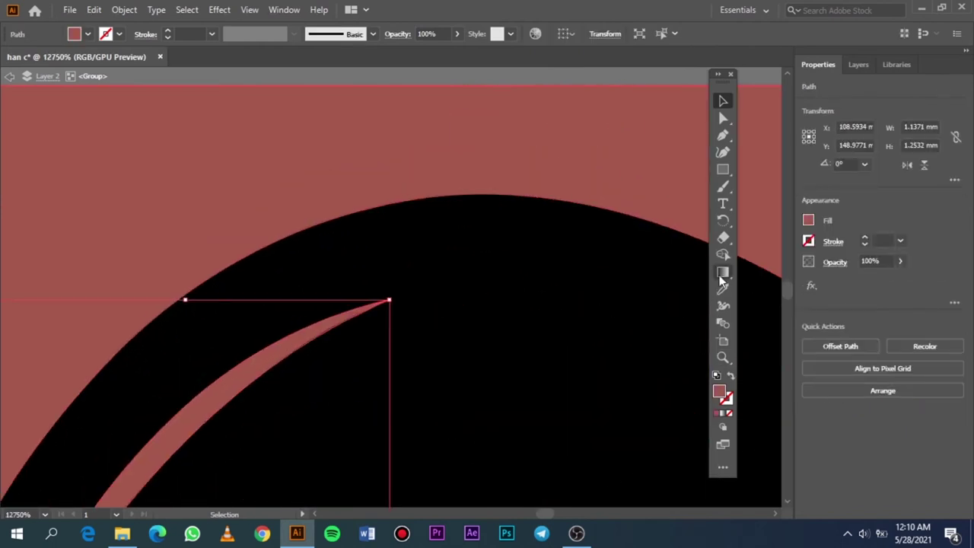
{"action": "left_click", "coordinate": [722, 289]}
{"action": "left_click", "coordinate": [600, 340]}
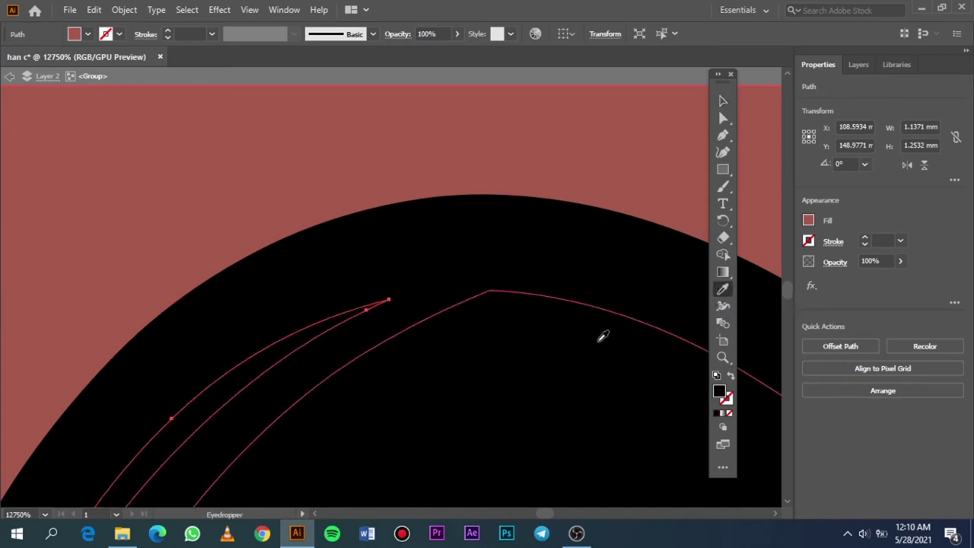
{"action": "key", "text": "v"}
Clear the selection and zoom out to view the whole portrait.
{"action": "scroll", "coordinate": [537, 308], "scroll_direction": "down", "scroll_amount": 3, "text": "alt"}
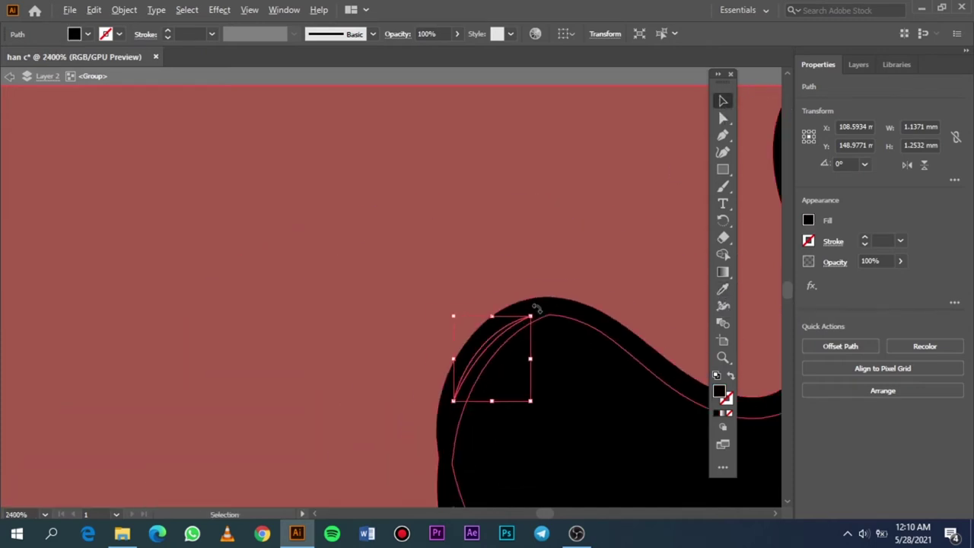
{"action": "scroll", "coordinate": [536, 308], "scroll_direction": "down", "scroll_amount": 3}
{"action": "scroll", "coordinate": [536, 308], "scroll_direction": "down", "scroll_amount": 2}
{"action": "left_click", "coordinate": [653, 403]}
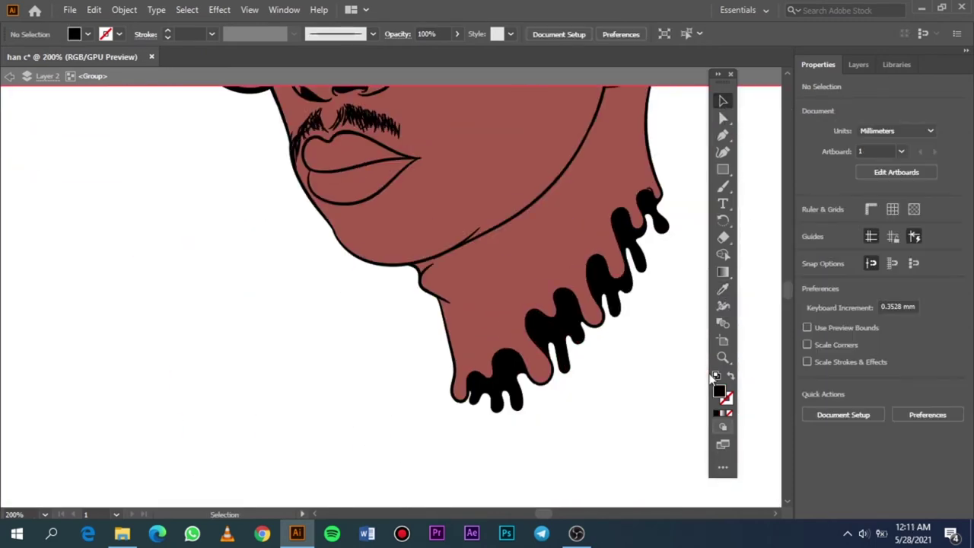
{"action": "scroll", "coordinate": [643, 200], "scroll_direction": "up", "scroll_amount": 5}
{"action": "scroll", "coordinate": [648, 204], "scroll_direction": "down", "scroll_amount": 5}
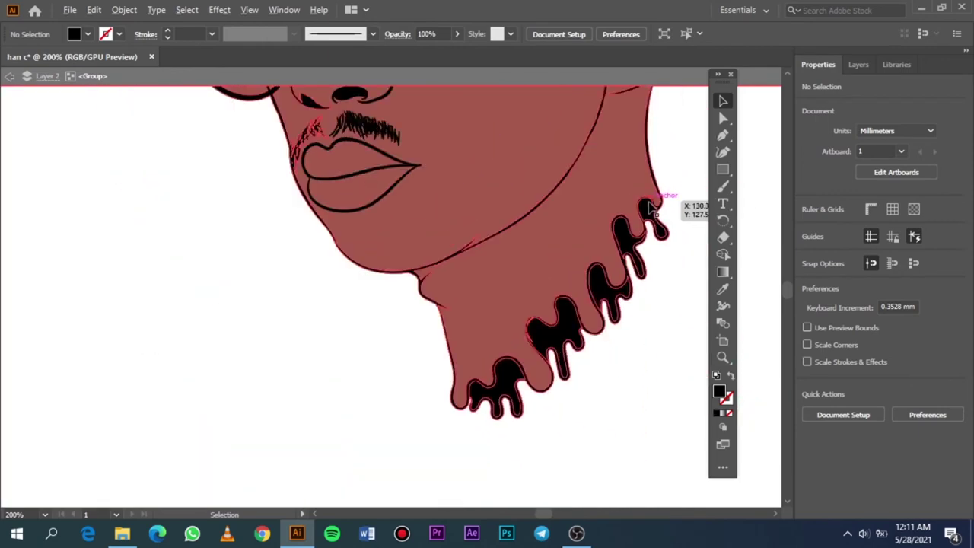
{"action": "scroll", "coordinate": [648, 206], "scroll_direction": "down", "scroll_amount": 2}
{"action": "scroll", "coordinate": [639, 348], "scroll_direction": "down", "scroll_amount": 1}
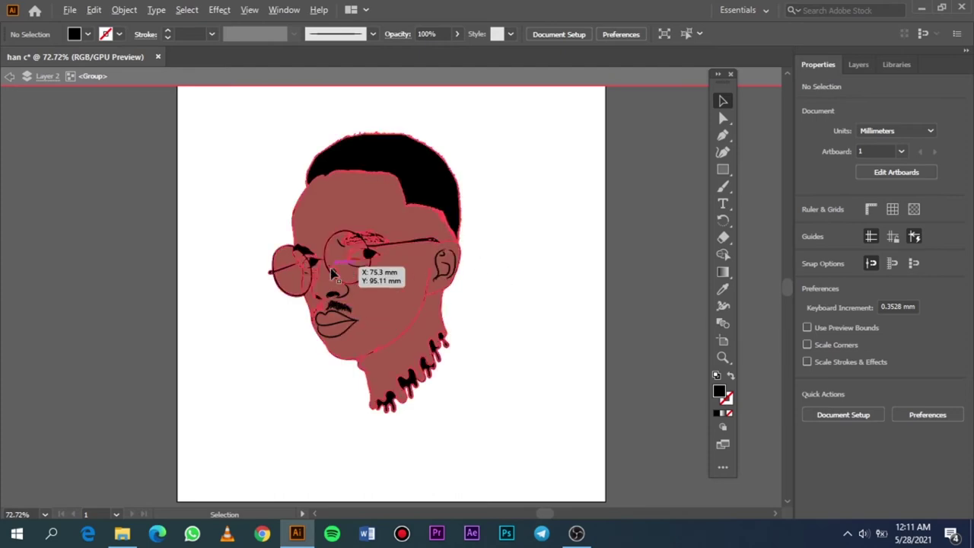
Fill the right eye's white with light grey F2F2F2.
{"action": "scroll", "coordinate": [380, 270], "scroll_direction": "up", "scroll_amount": 7}
{"action": "scroll", "coordinate": [585, 138], "scroll_direction": "right", "scroll_amount": 2}
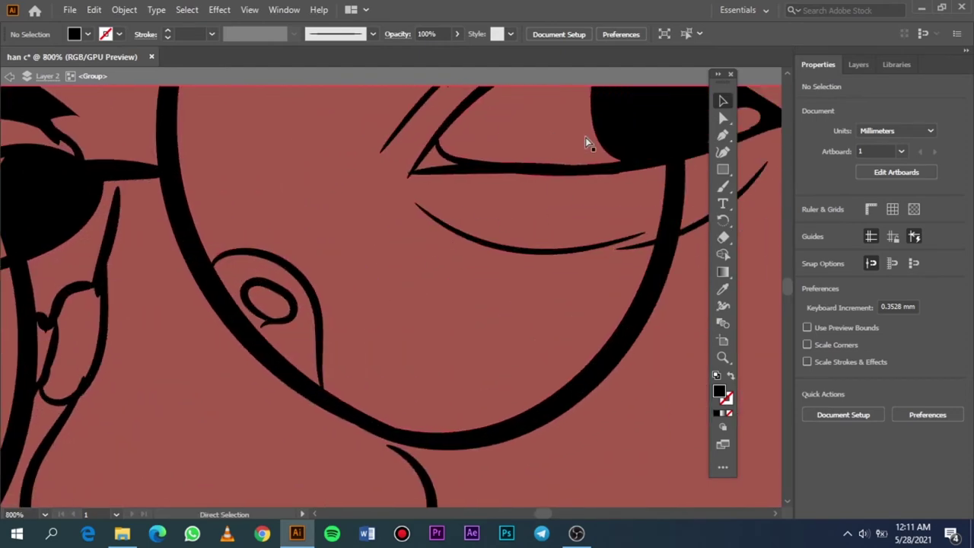
{"action": "scroll", "coordinate": [587, 137], "scroll_direction": "right", "scroll_amount": 2}
{"action": "scroll", "coordinate": [601, 175], "scroll_direction": "up", "scroll_amount": 1}
{"action": "scroll", "coordinate": [620, 215], "scroll_direction": "up", "scroll_amount": 1}
{"action": "left_click", "coordinate": [620, 215]}
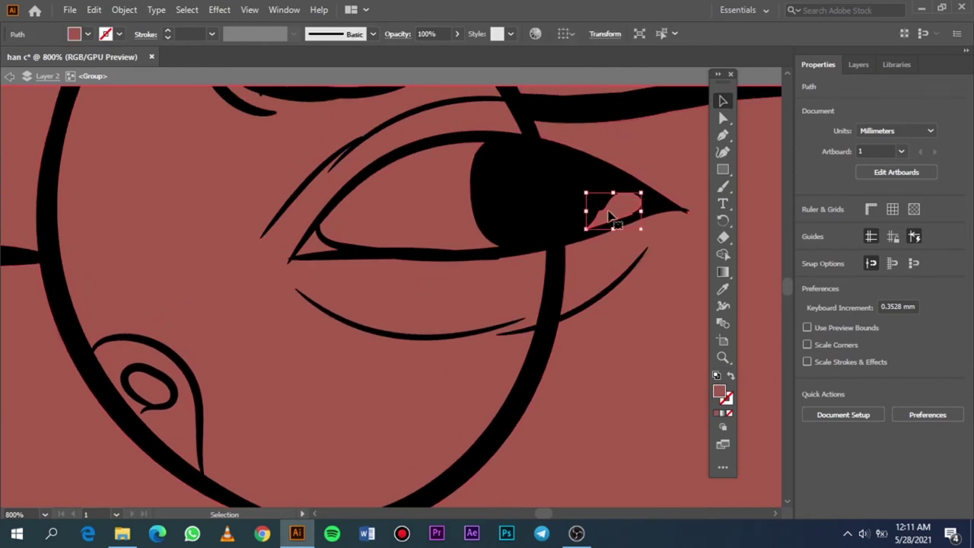
{"action": "left_click", "coordinate": [393, 211], "text": "shift"}
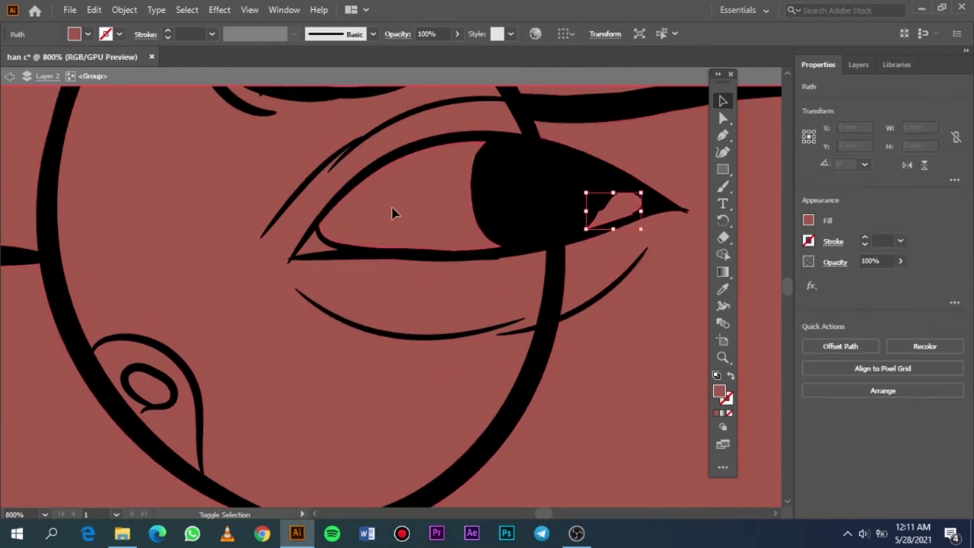
{"action": "double_click", "coordinate": [718, 391]}
{"action": "left_click_drag", "start_coordinate": [563, 108], "coordinate": [548, 83]}
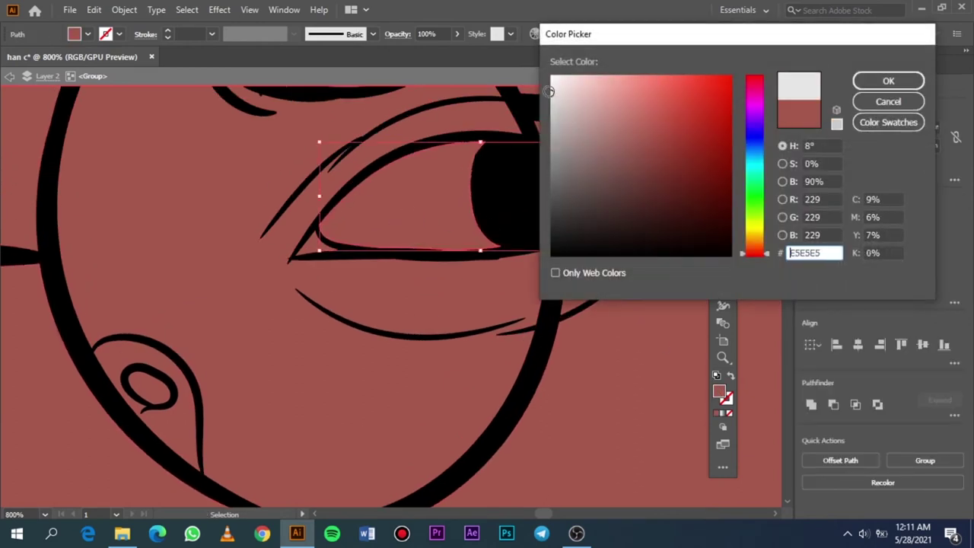
{"action": "left_click", "coordinate": [860, 79]}
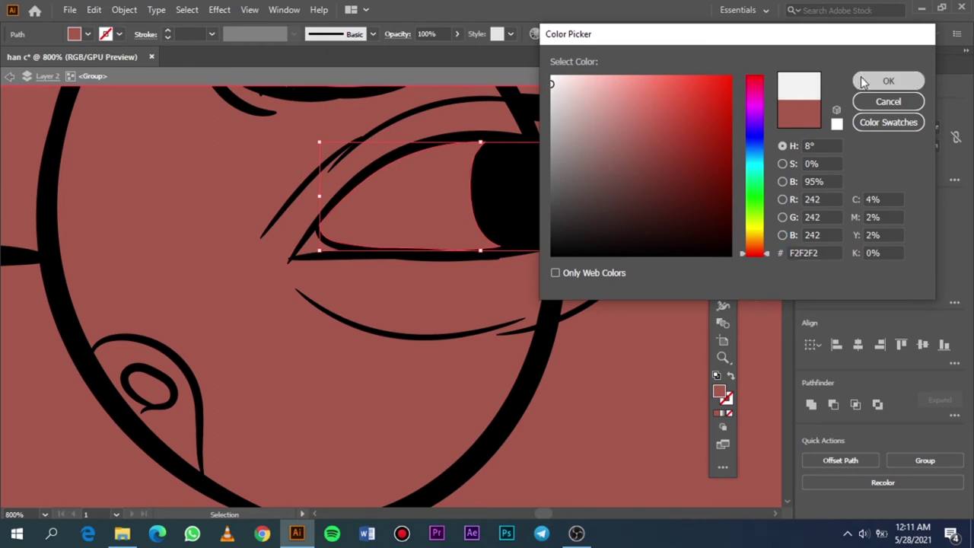
Select the skin-coloured white piece in the left eye.
{"action": "key", "text": "a"}
{"action": "scroll", "coordinate": [67, 243], "scroll_direction": "left", "scroll_amount": 3}
{"action": "scroll", "coordinate": [44, 273], "scroll_direction": "left", "scroll_amount": 3}
{"action": "scroll", "coordinate": [44, 273], "scroll_direction": "left", "scroll_amount": 3}
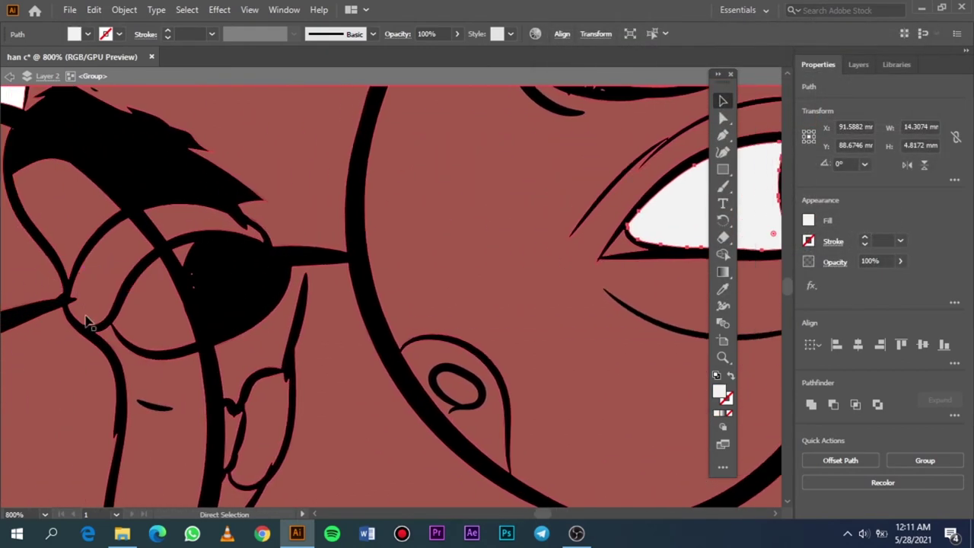
{"action": "key", "text": "v"}
{"action": "left_click", "coordinate": [159, 324]}
{"action": "left_click", "coordinate": [180, 251]}
{"action": "scroll", "coordinate": [180, 251], "scroll_direction": "up", "scroll_amount": 10}
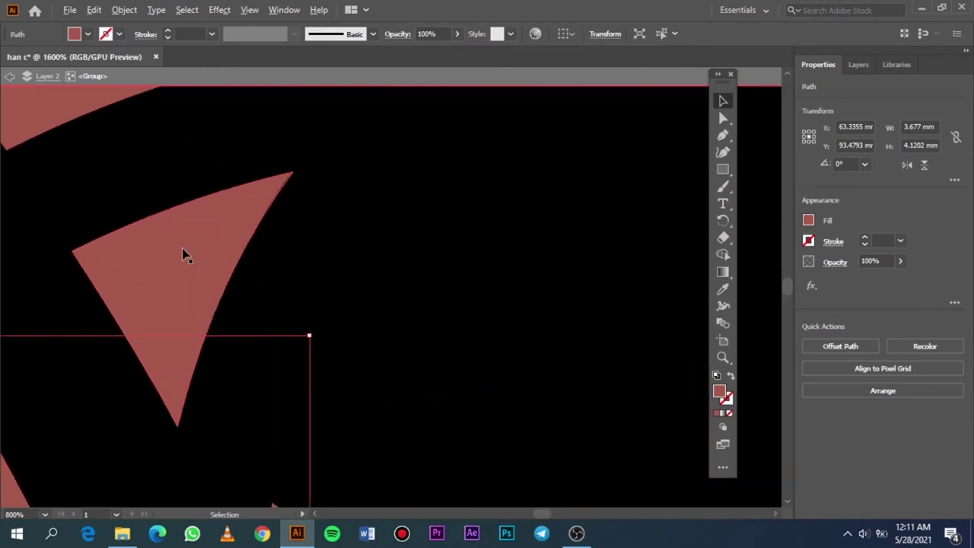
Copy the F2F2F2 grey onto the left eye's white with the Eyedropper (I).
{"action": "key", "text": "a"}
{"action": "scroll", "coordinate": [365, 301], "scroll_direction": "down", "scroll_amount": 8}
{"action": "scroll", "coordinate": [388, 298], "scroll_direction": "right", "scroll_amount": 3}
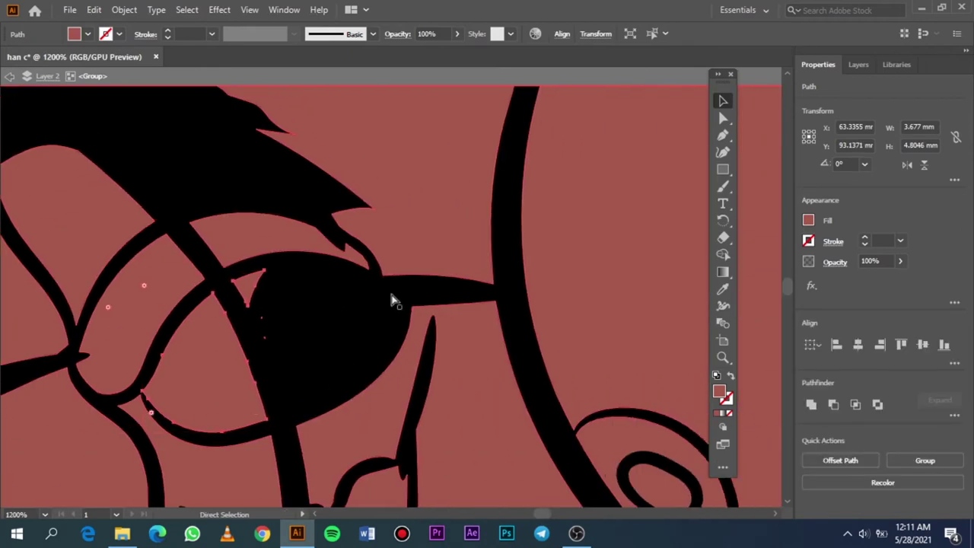
{"action": "scroll", "coordinate": [487, 302], "scroll_direction": "right", "scroll_amount": 3}
{"action": "scroll", "coordinate": [567, 289], "scroll_direction": "right", "scroll_amount": 3}
{"action": "scroll", "coordinate": [567, 289], "scroll_direction": "right", "scroll_amount": 3}
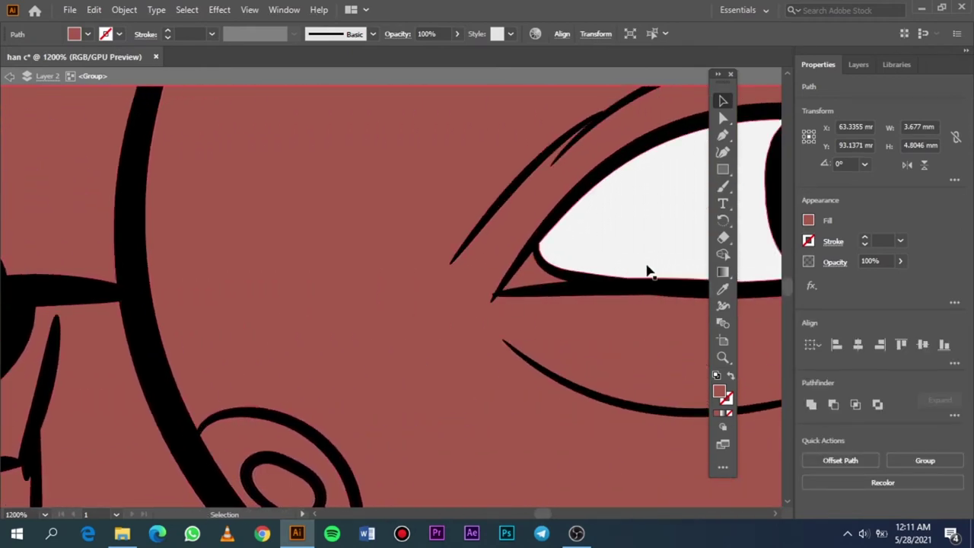
{"action": "key", "text": "i"}
{"action": "left_click", "coordinate": [654, 191]}
Recolour the larger eye's inner corner triangle to pink-red D8565D.
{"action": "key", "text": "v"}
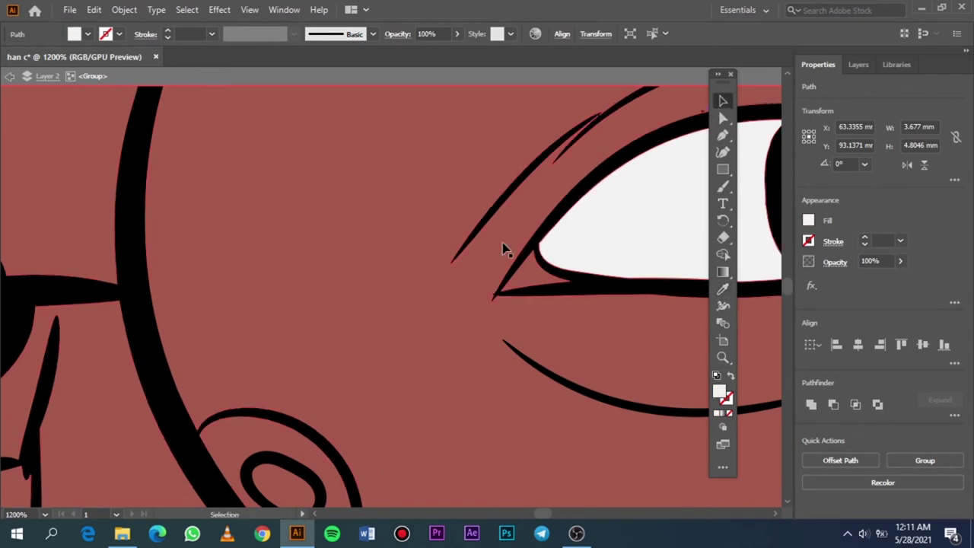
{"action": "scroll", "coordinate": [268, 370], "scroll_direction": "down", "scroll_amount": 5}
{"action": "scroll", "coordinate": [268, 365], "scroll_direction": "up", "scroll_amount": 2}
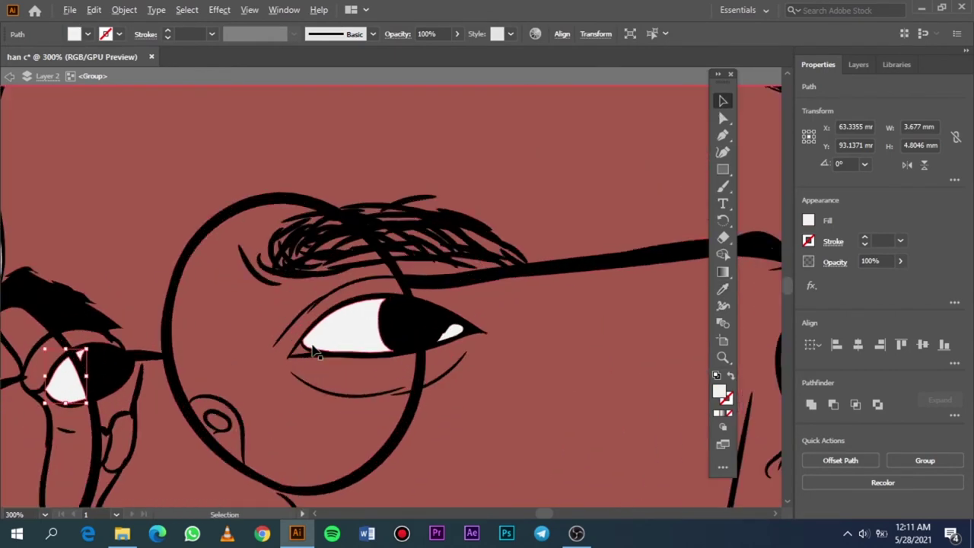
{"action": "scroll", "coordinate": [274, 380], "scroll_direction": "up", "scroll_amount": 3}
{"action": "left_click", "coordinate": [278, 388]}
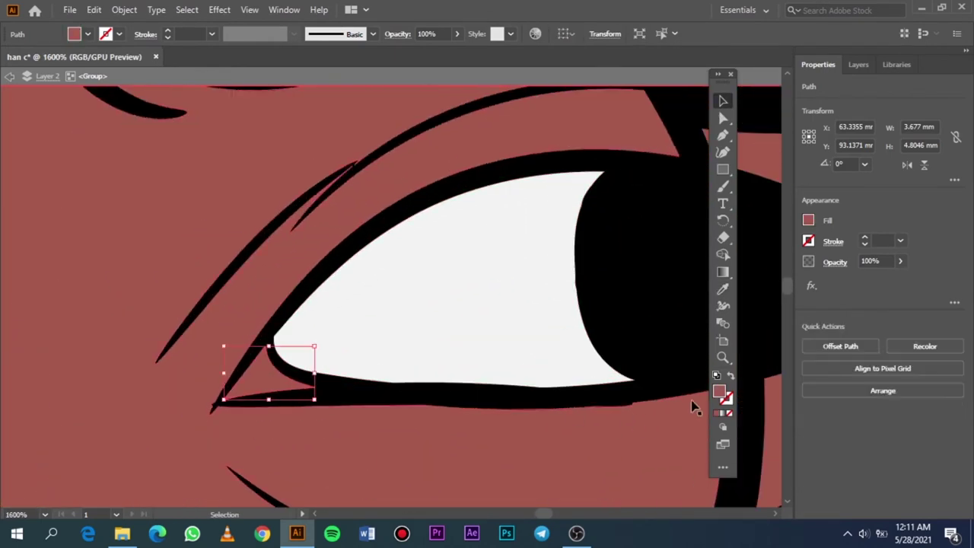
{"action": "double_click", "coordinate": [719, 392]}
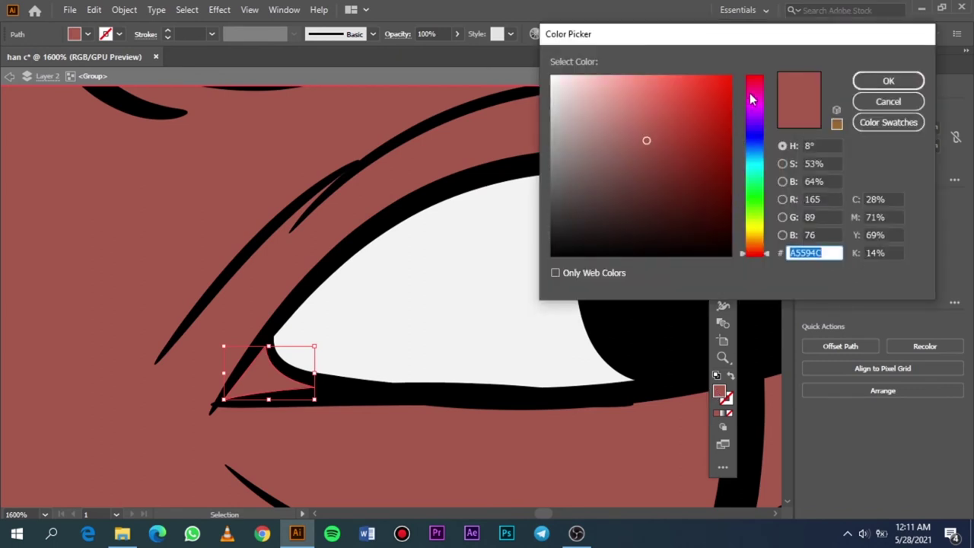
{"action": "left_click_drag", "start_coordinate": [751, 99], "coordinate": [762, 81]}
{"action": "mouse_move", "coordinate": [657, 119]}
{"action": "left_mouse_down"}
{"action": "mouse_move", "coordinate": [646, 101]}
{"action": "mouse_move", "coordinate": [659, 101]}
{"action": "left_mouse_up"}
{"action": "left_click", "coordinate": [889, 81]}
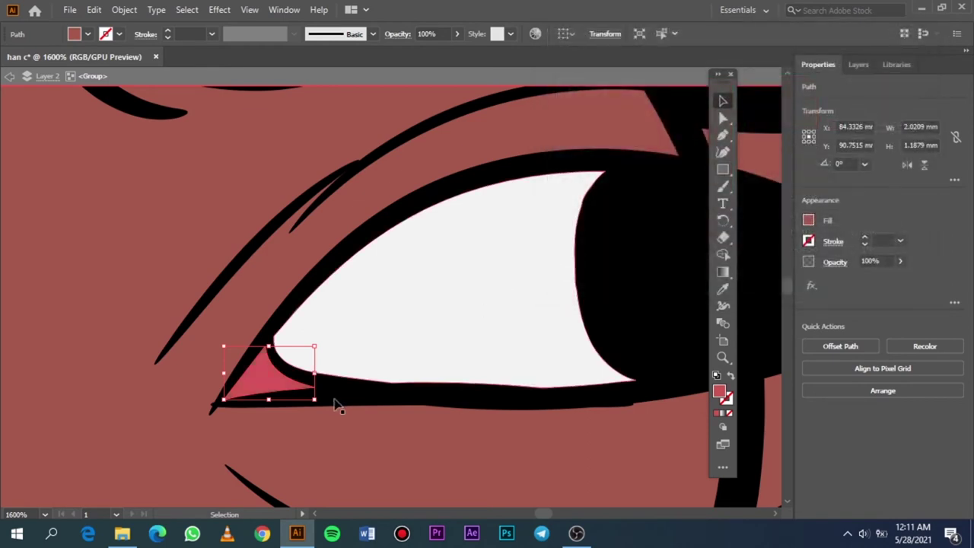
{"action": "scroll", "coordinate": [337, 402], "scroll_direction": "down", "scroll_amount": 6}
{"action": "left_click", "coordinate": [648, 368]}
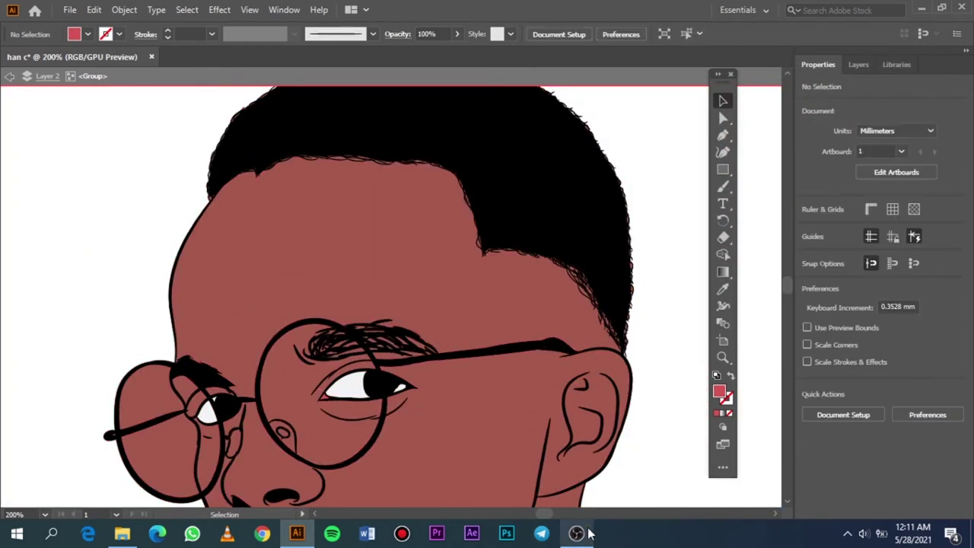
Delete the brown piece inside the left lens and clear the selection.
{"action": "scroll", "coordinate": [243, 403], "scroll_direction": "down", "scroll_amount": 3}
{"action": "scroll", "coordinate": [242, 401], "scroll_direction": "down", "scroll_amount": 1}
{"action": "left_click", "coordinate": [181, 314]}
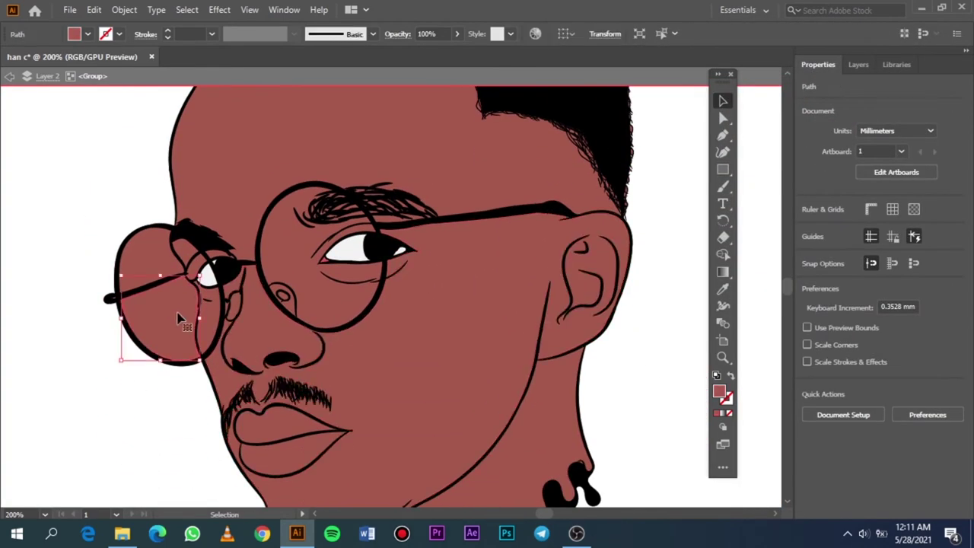
{"action": "key", "text": "Delete"}
{"action": "left_click", "coordinate": [159, 265]}
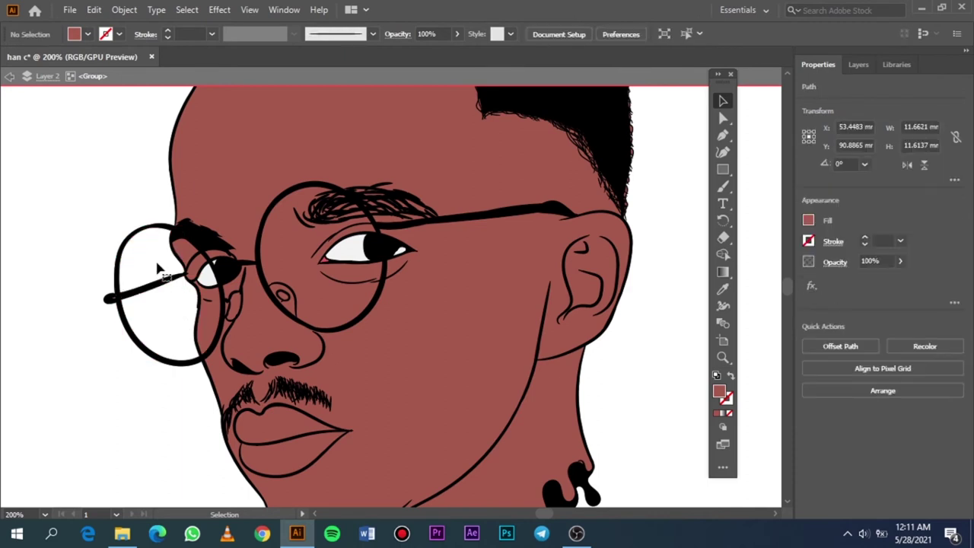
{"action": "left_click", "coordinate": [66, 426]}
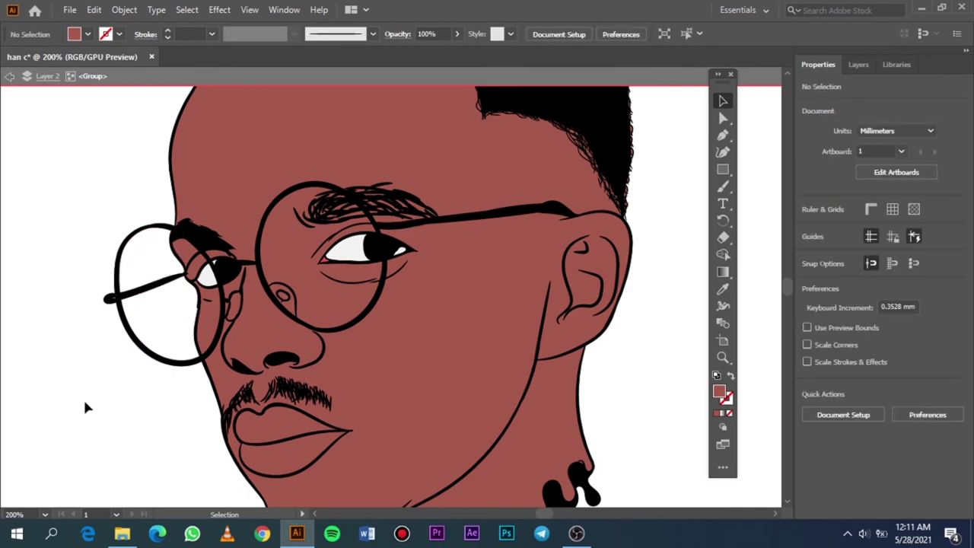
{"action": "scroll", "coordinate": [115, 406], "scroll_direction": "down", "scroll_amount": 1}
{"action": "scroll", "coordinate": [117, 406], "scroll_direction": "down", "scroll_amount": 1}
{"action": "scroll", "coordinate": [118, 406], "scroll_direction": "down", "scroll_amount": 2}
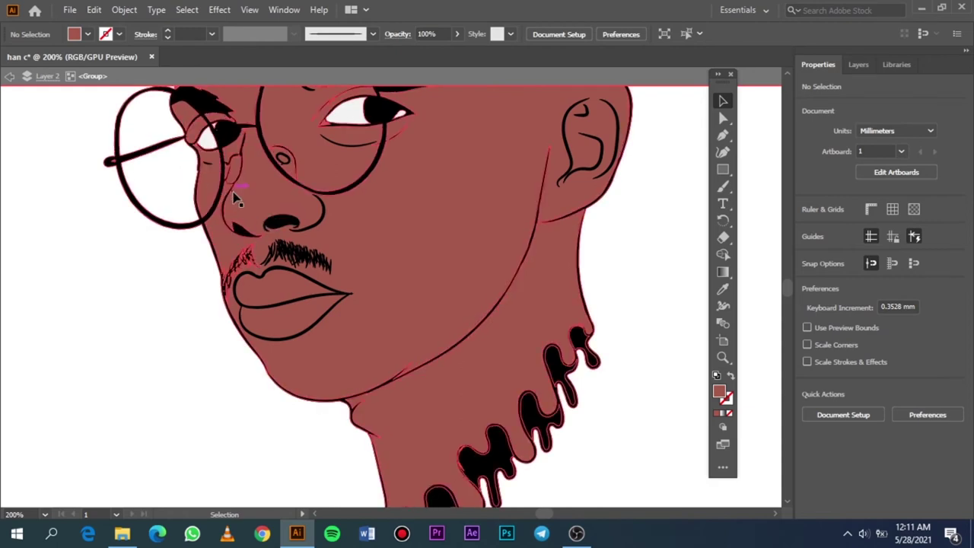
{"action": "scroll", "coordinate": [110, 161], "scroll_direction": "up", "scroll_amount": 4}
Eyedropper black onto the small red triangle at the glasses' arm tip.
{"action": "scroll", "coordinate": [110, 161], "scroll_direction": "up", "scroll_amount": 2}
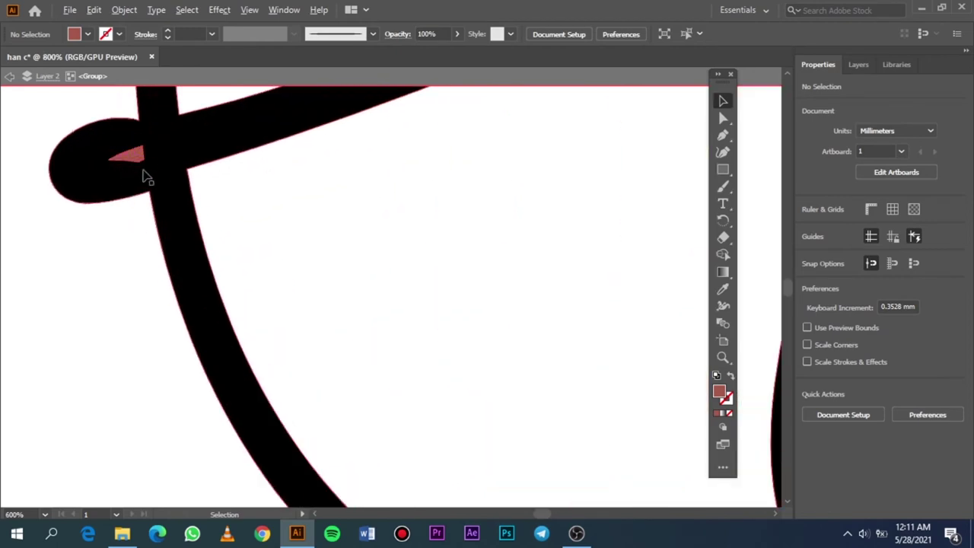
{"action": "left_click", "coordinate": [137, 159]}
{"action": "key", "text": "i"}
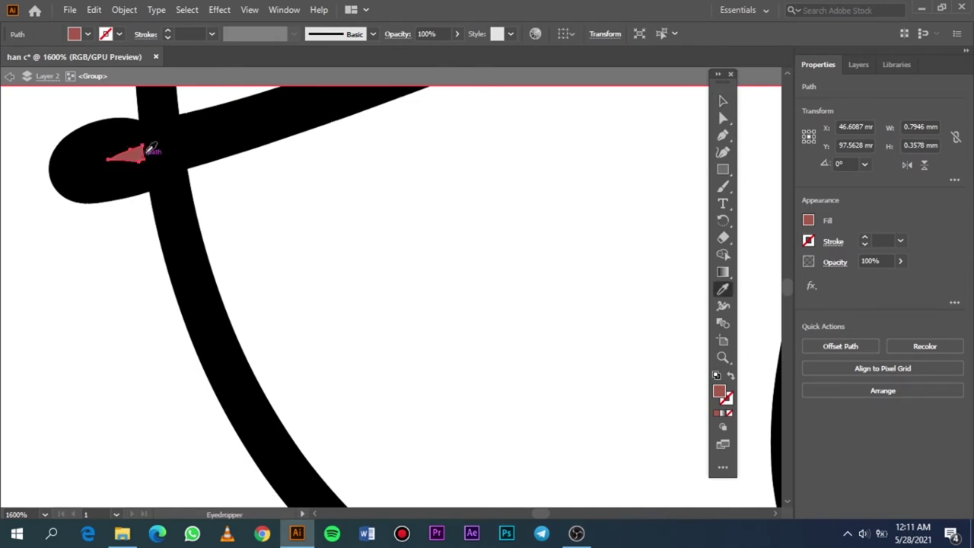
{"action": "left_click", "coordinate": [186, 122]}
{"action": "left_click", "coordinate": [723, 100]}
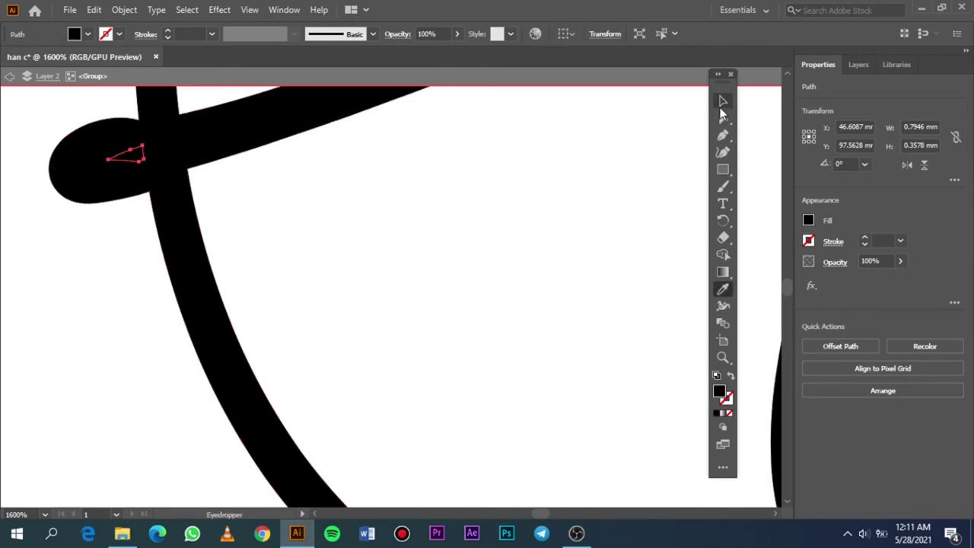
{"action": "left_click", "coordinate": [610, 170]}
Fill the thin cheek line with very dark grey 1E1E1E.
{"action": "scroll", "coordinate": [535, 282], "scroll_direction": "down", "scroll_amount": 2}
{"action": "scroll", "coordinate": [537, 289], "scroll_direction": "down", "scroll_amount": 1}
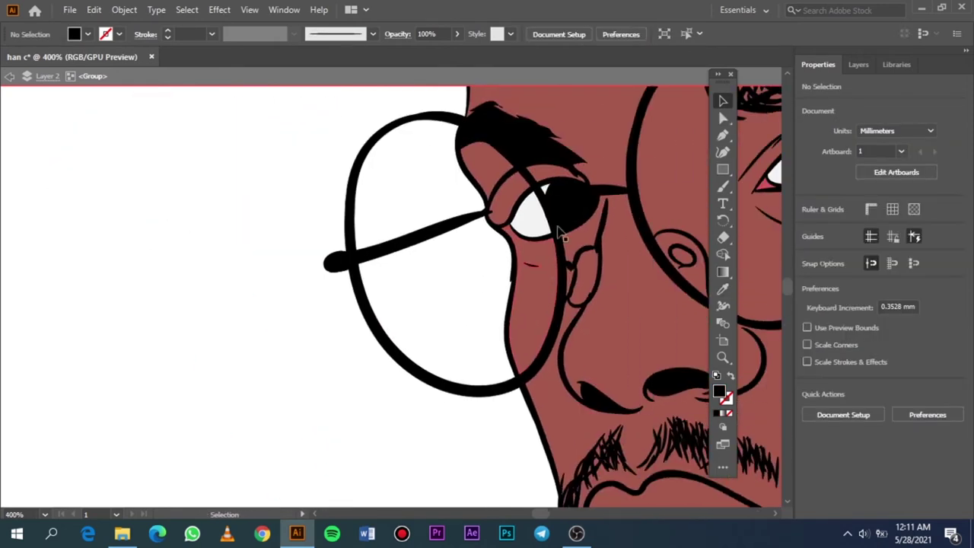
{"action": "scroll", "coordinate": [560, 234], "scroll_direction": "up", "scroll_amount": 1}
{"action": "scroll", "coordinate": [517, 279], "scroll_direction": "up", "scroll_amount": 3}
{"action": "scroll", "coordinate": [448, 323], "scroll_direction": "up", "scroll_amount": 1}
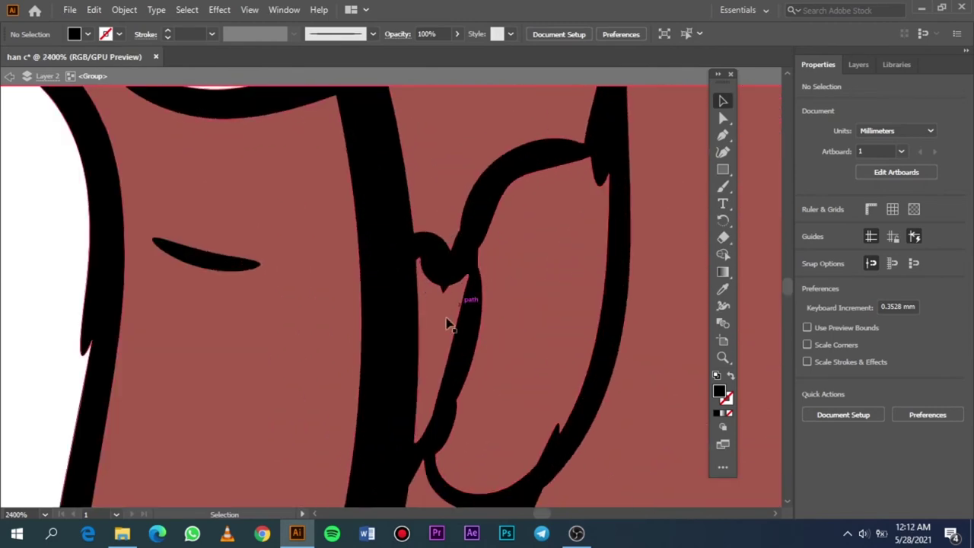
{"action": "scroll", "coordinate": [448, 324], "scroll_direction": "down", "scroll_amount": 1}
{"action": "left_click", "coordinate": [434, 320]}
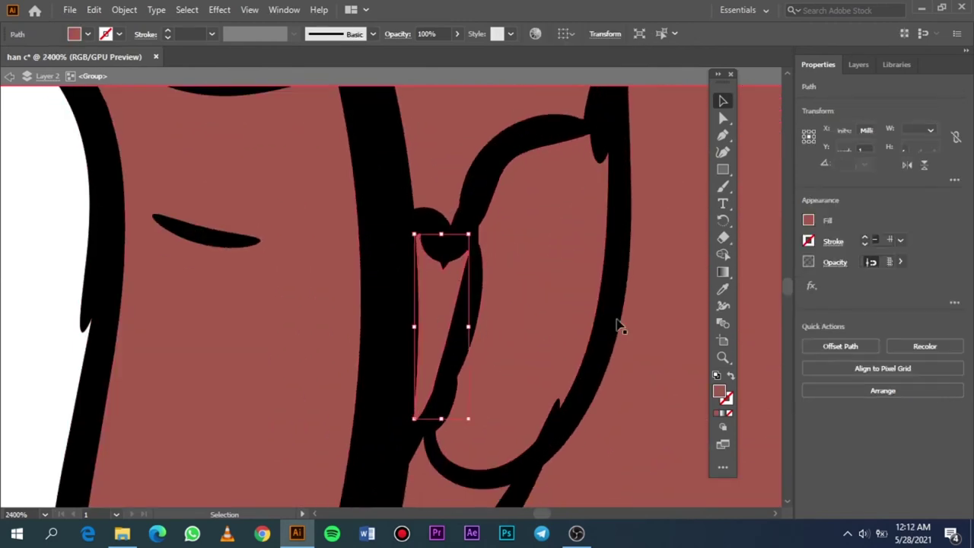
{"action": "double_click", "coordinate": [716, 389]}
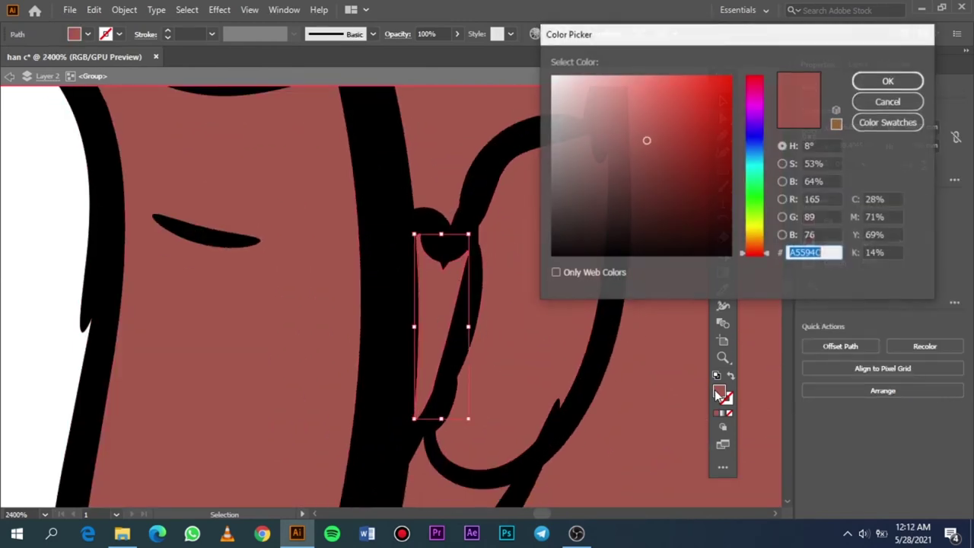
{"action": "left_click", "coordinate": [551, 233]}
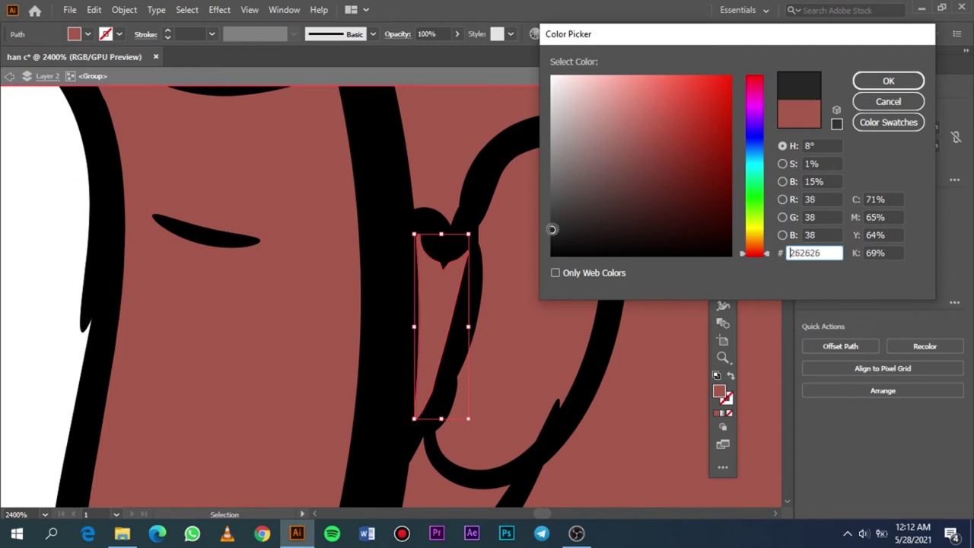
{"action": "left_click", "coordinate": [894, 82]}
Fill the left nose pad with pale cream FFEABB.
{"action": "left_click", "coordinate": [595, 264]}
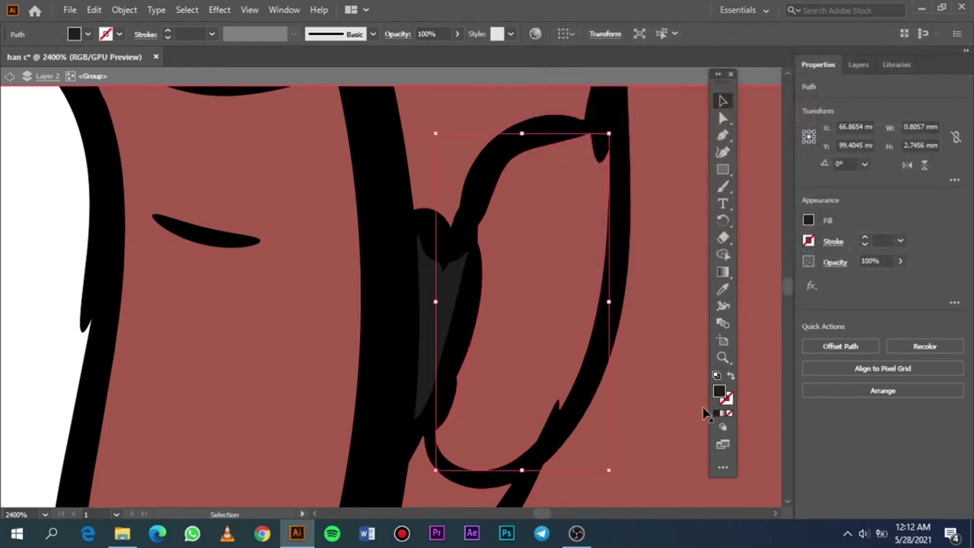
{"action": "double_click", "coordinate": [719, 392]}
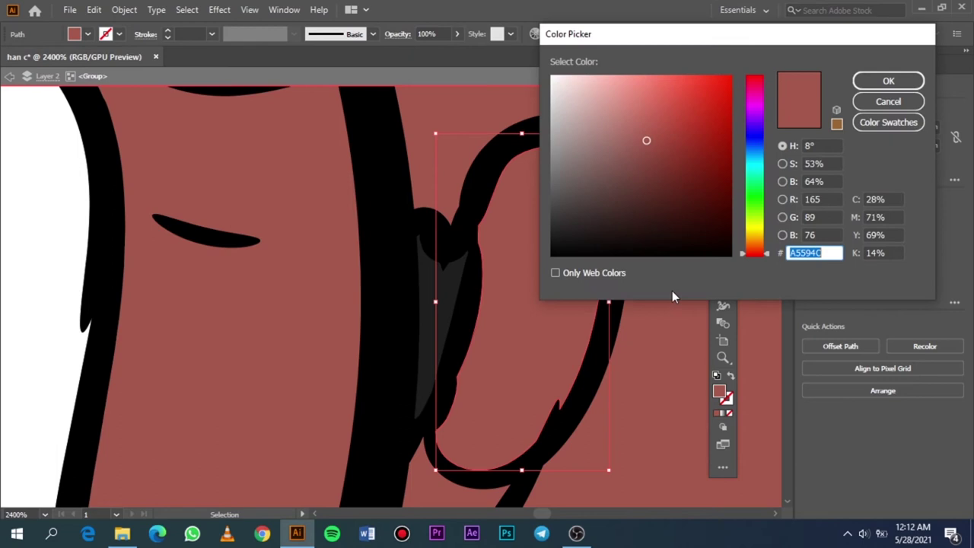
{"action": "left_click", "coordinate": [753, 236]}
{"action": "left_click_drag", "start_coordinate": [629, 81], "coordinate": [599, 52]}
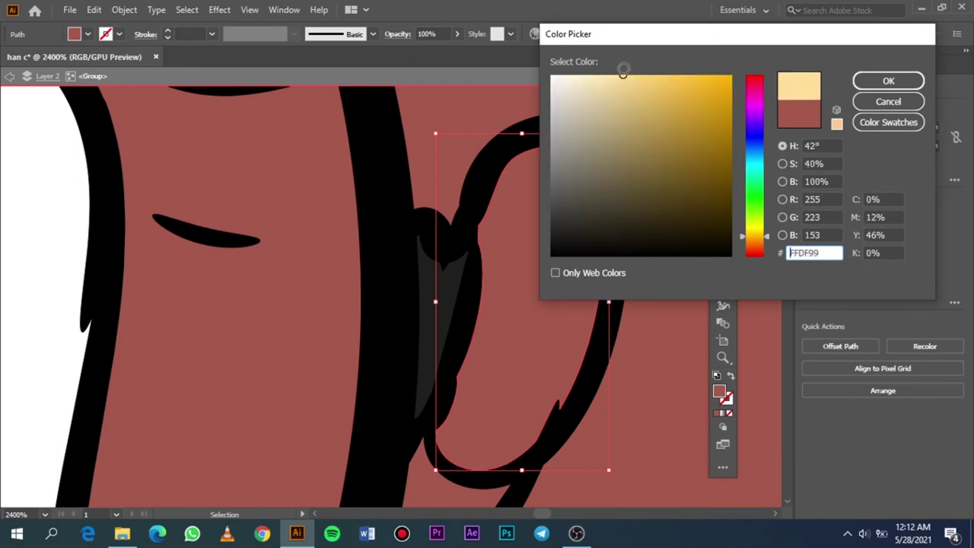
{"action": "left_click", "coordinate": [887, 81]}
Eyedropper the cream colour onto the right nose pad.
{"action": "scroll", "coordinate": [547, 251], "scroll_direction": "down", "scroll_amount": 4, "text": "alt"}
{"action": "scroll", "coordinate": [551, 264], "scroll_direction": "down", "scroll_amount": 3, "text": "alt"}
{"action": "scroll", "coordinate": [549, 263], "scroll_direction": "up", "scroll_amount": 1, "text": "alt"}
{"action": "key", "text": "v"}
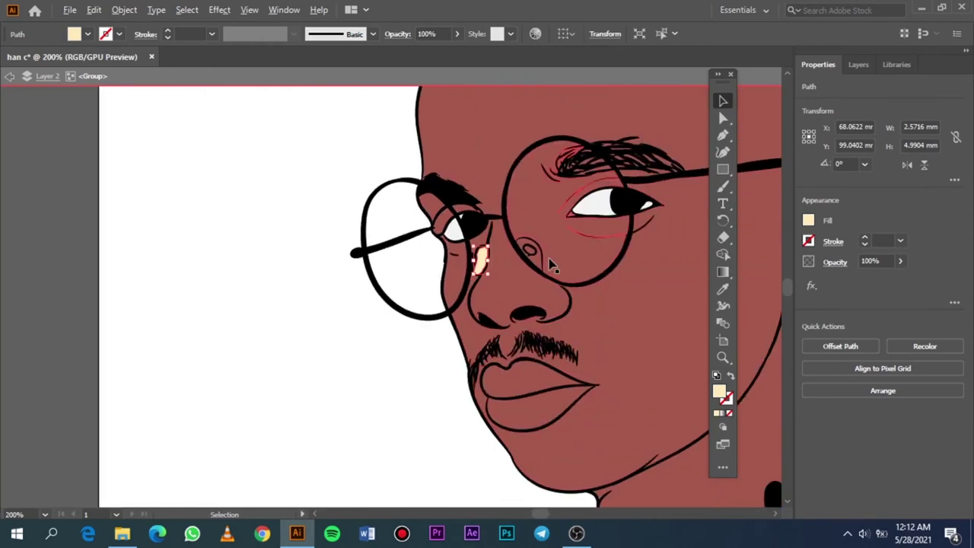
{"action": "scroll", "coordinate": [547, 265], "scroll_direction": "up", "scroll_amount": 4, "text": "alt"}
{"action": "left_click", "coordinate": [493, 276]}
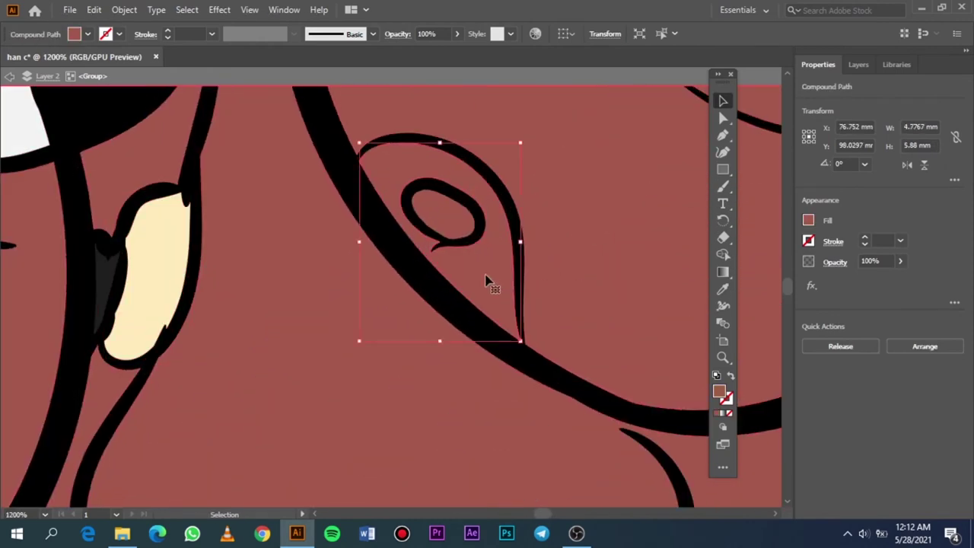
{"action": "key", "text": "i"}
{"action": "left_click", "coordinate": [126, 254]}
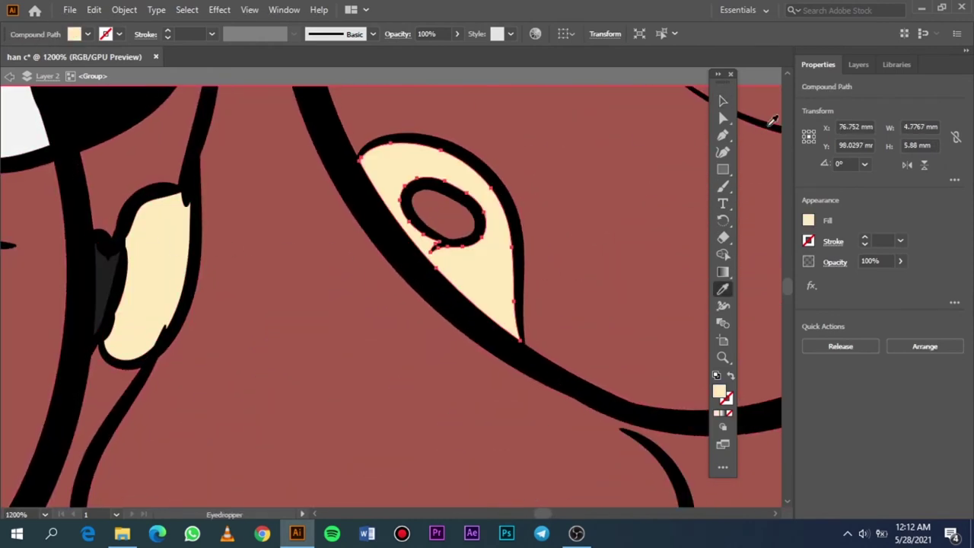
{"action": "left_click", "coordinate": [724, 101]}
Eyedropper dark grey onto the right nose pad's inner oval.
{"action": "left_click", "coordinate": [445, 206]}
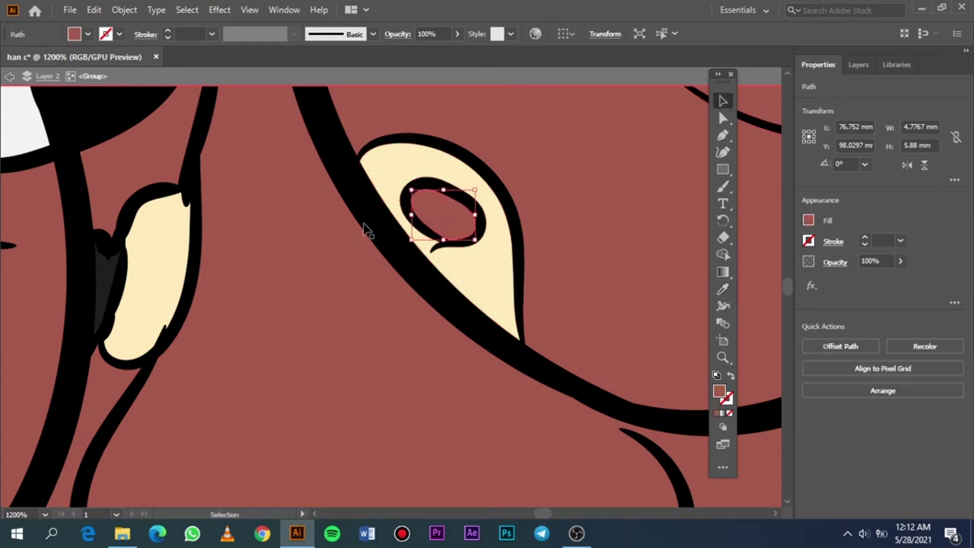
{"action": "key", "text": "i"}
{"action": "left_click", "coordinate": [358, 227]}
{"action": "left_click", "coordinate": [107, 274]}
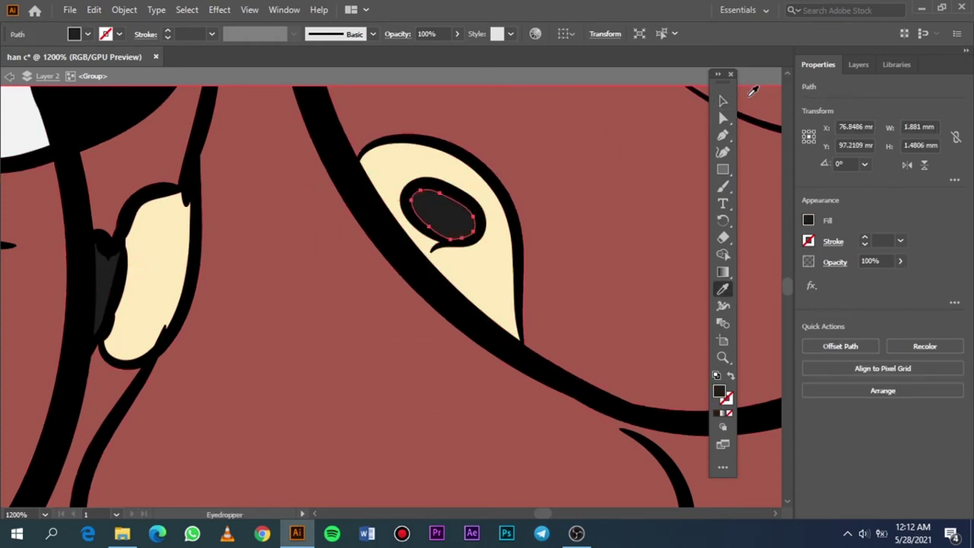
{"action": "left_click", "coordinate": [724, 101]}
{"action": "scroll", "coordinate": [618, 229], "scroll_direction": "down", "scroll_amount": 4}
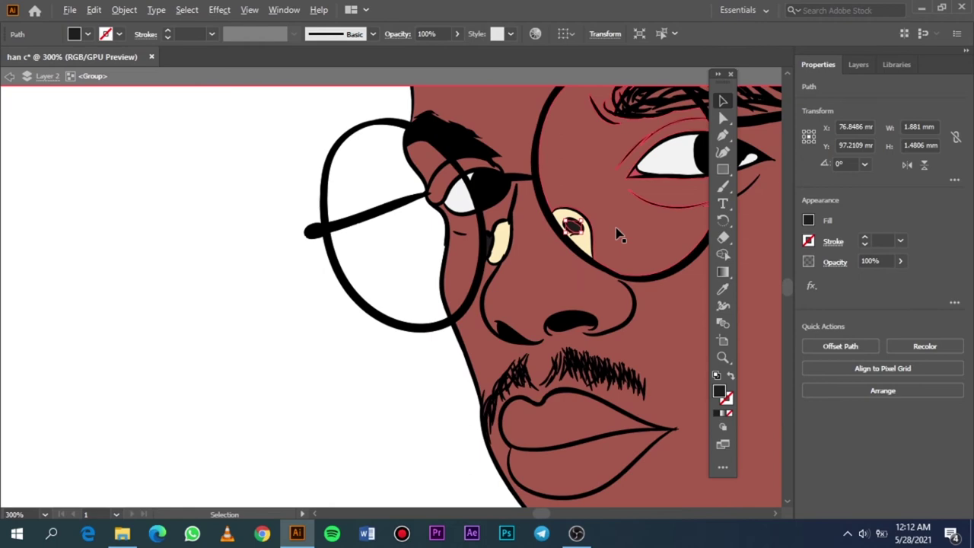
{"action": "left_click", "coordinate": [110, 296]}
{"action": "scroll", "coordinate": [146, 302], "scroll_direction": "right", "scroll_amount": 3}
{"action": "scroll", "coordinate": [251, 320], "scroll_direction": "right", "scroll_amount": 4}
{"action": "scroll", "coordinate": [268, 308], "scroll_direction": "right", "scroll_amount": 5}
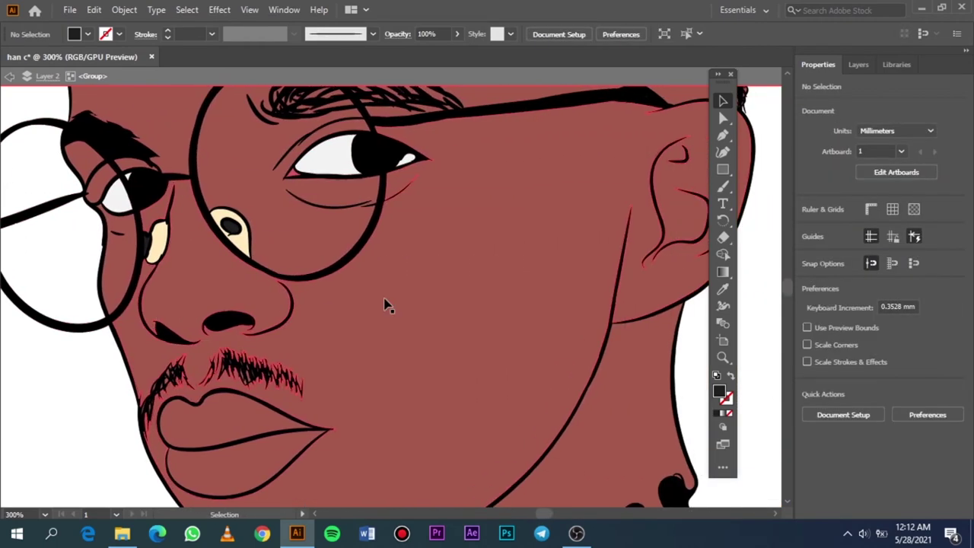
{"action": "scroll", "coordinate": [385, 303], "scroll_direction": "down", "scroll_amount": 2}
{"action": "scroll", "coordinate": [385, 301], "scroll_direction": "down", "scroll_amount": 1}
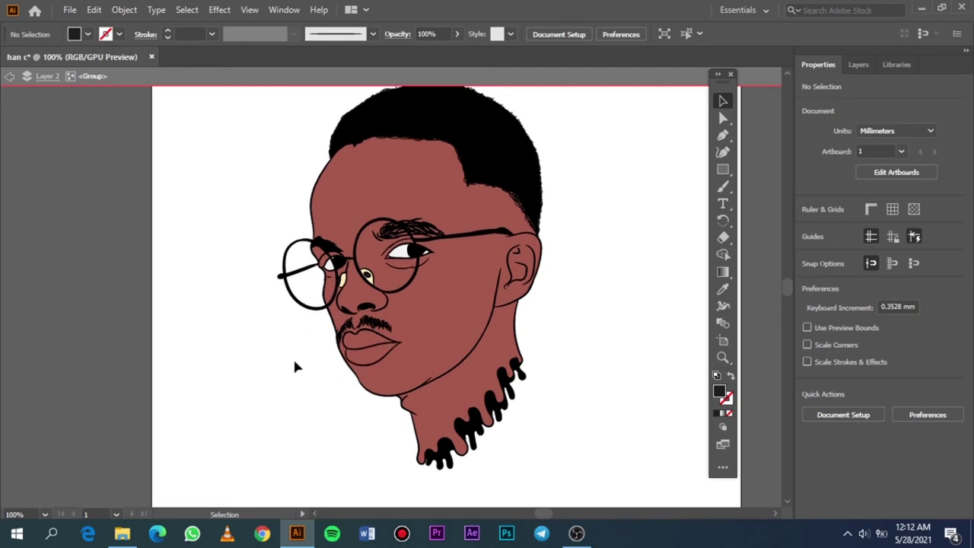
Fill the lower lip with a slightly lighter red, AF5A51.
{"action": "scroll", "coordinate": [361, 343], "scroll_direction": "up", "scroll_amount": 5}
{"action": "scroll", "coordinate": [365, 343], "scroll_direction": "up", "scroll_amount": 1}
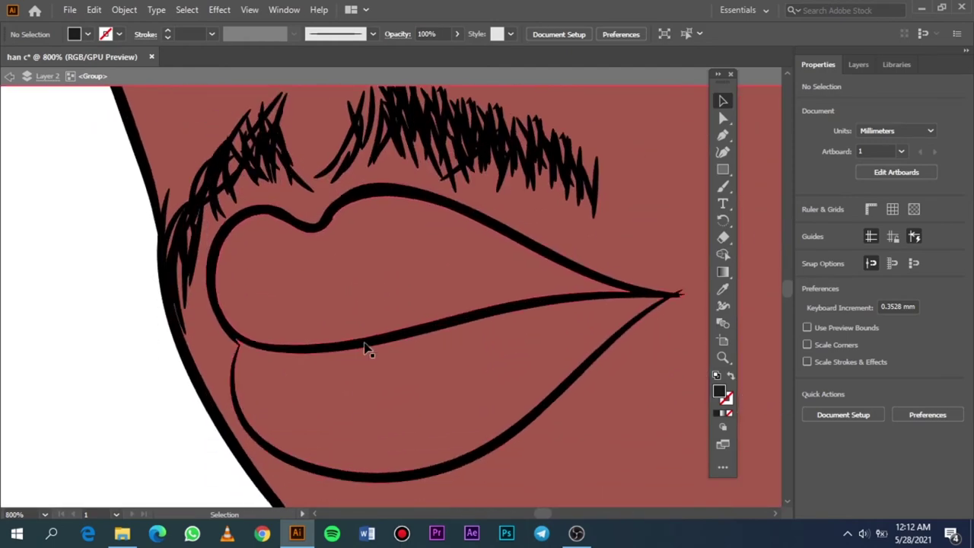
{"action": "left_click", "coordinate": [389, 391]}
{"action": "double_click", "coordinate": [719, 393]}
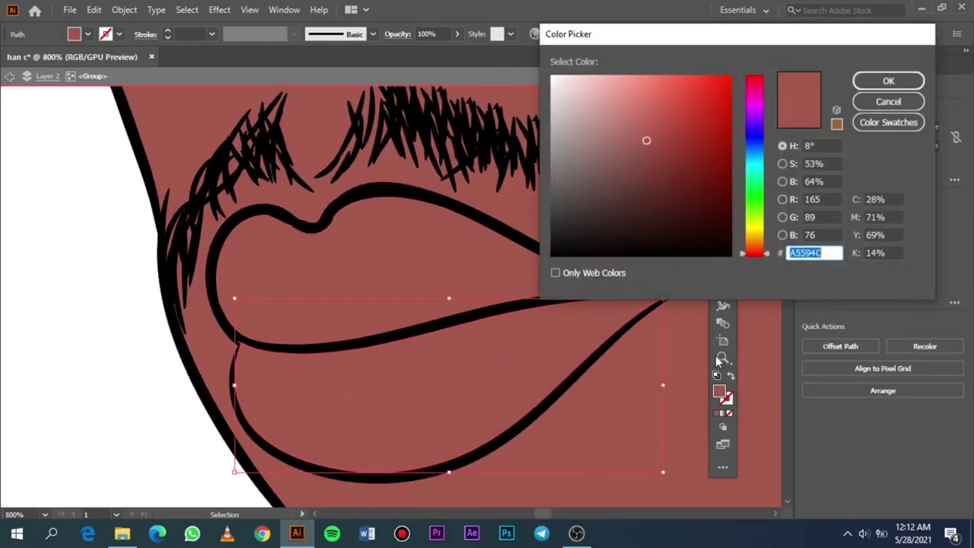
{"action": "left_click_drag", "start_coordinate": [646, 141], "coordinate": [644, 132]}
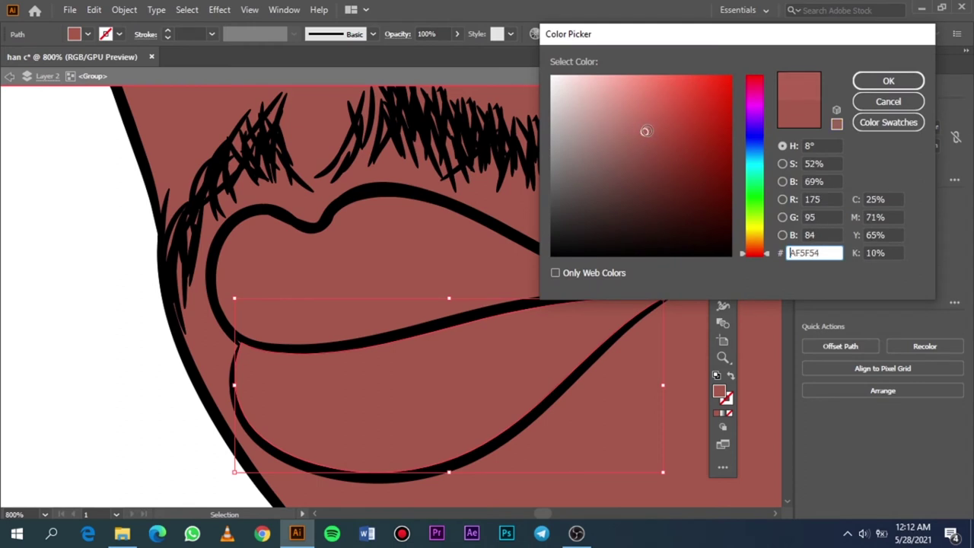
{"action": "left_click_drag", "start_coordinate": [767, 256], "coordinate": [771, 256]}
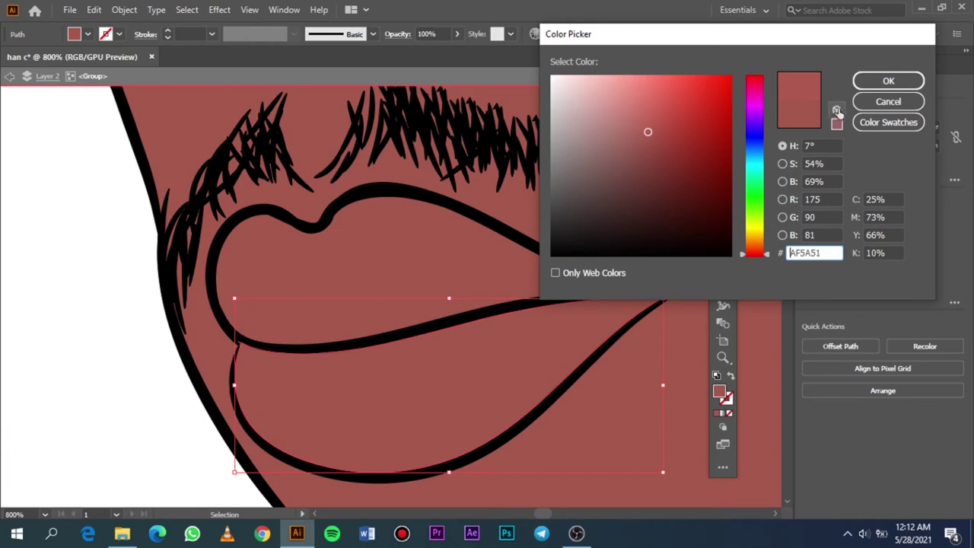
{"action": "left_click", "coordinate": [887, 80]}
{"action": "left_click", "coordinate": [135, 352]}
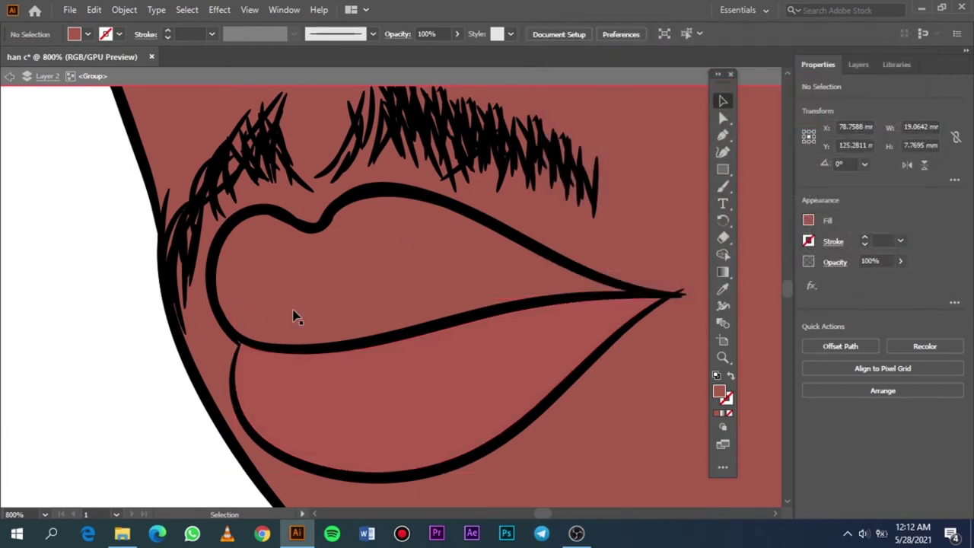
Fill the upper lip with a darker red.
{"action": "left_click", "coordinate": [294, 315]}
{"action": "double_click", "coordinate": [718, 393]}
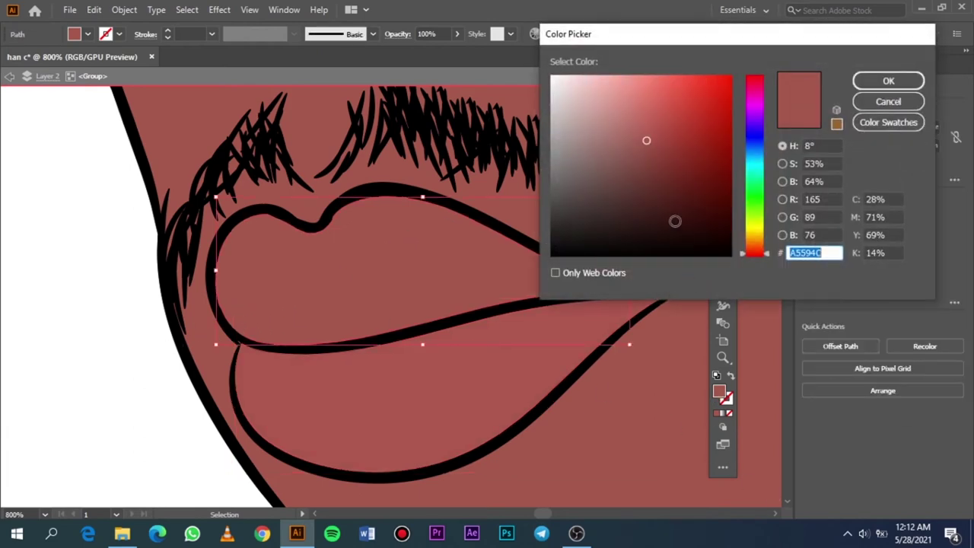
{"action": "left_click_drag", "start_coordinate": [646, 141], "coordinate": [648, 148]}
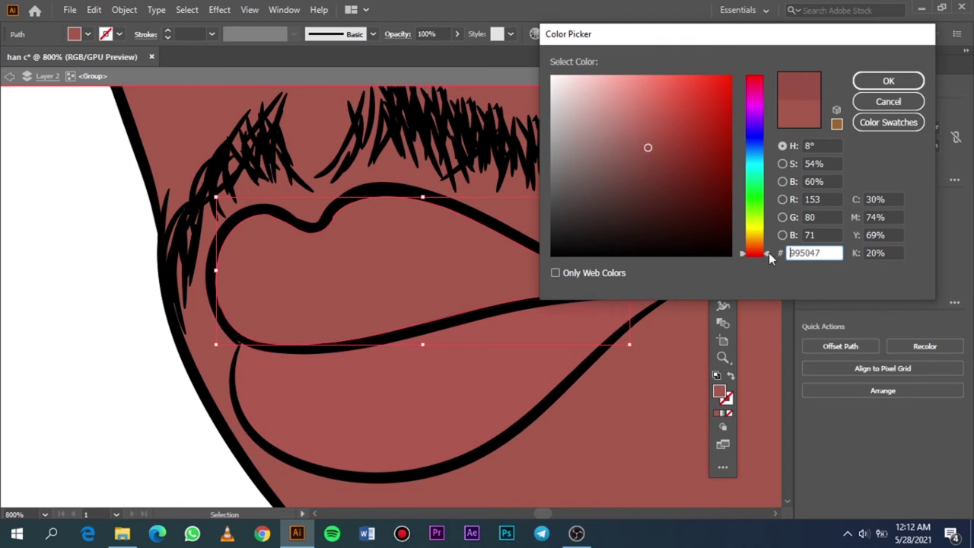
{"action": "left_click_drag", "start_coordinate": [768, 253], "coordinate": [768, 256]}
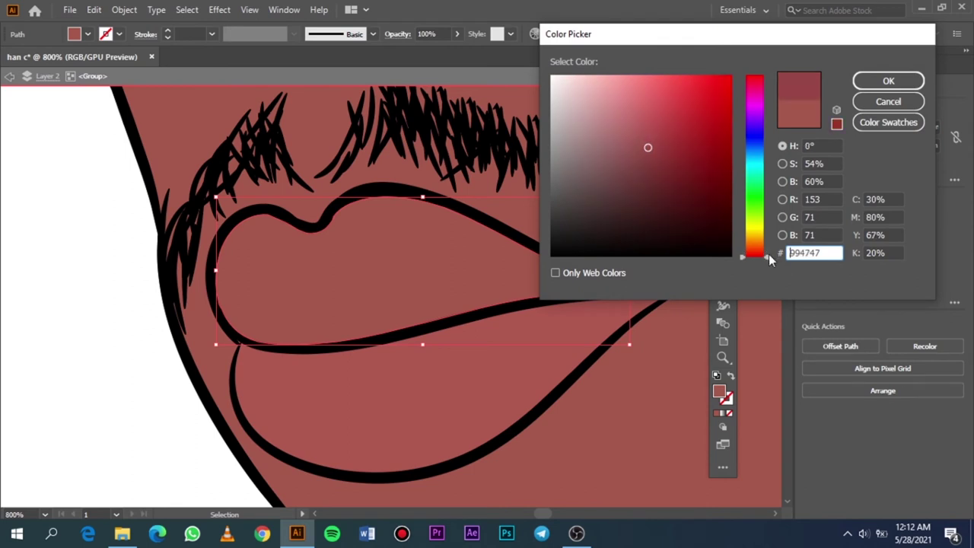
{"action": "left_click", "coordinate": [875, 81]}
{"action": "left_click", "coordinate": [64, 320]}
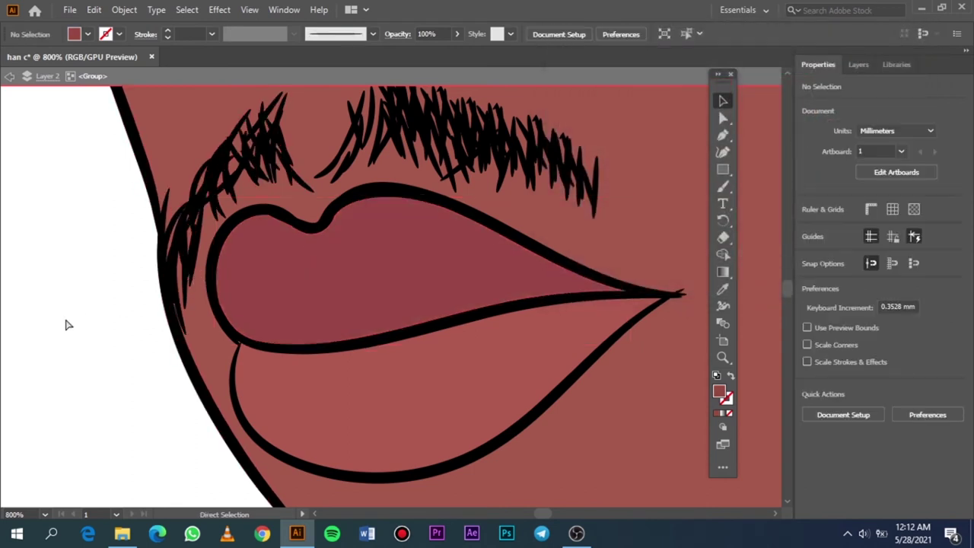
Deepen the upper lip's red to 843232 and view the whole artboard.
{"action": "key", "text": "ctrl+0"}
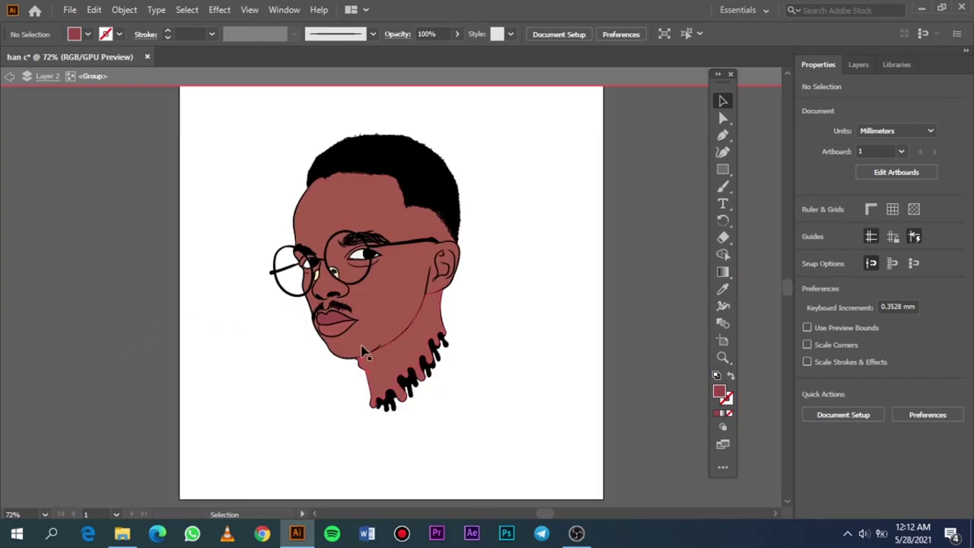
{"action": "scroll", "coordinate": [334, 319], "scroll_direction": "up", "scroll_amount": 6}
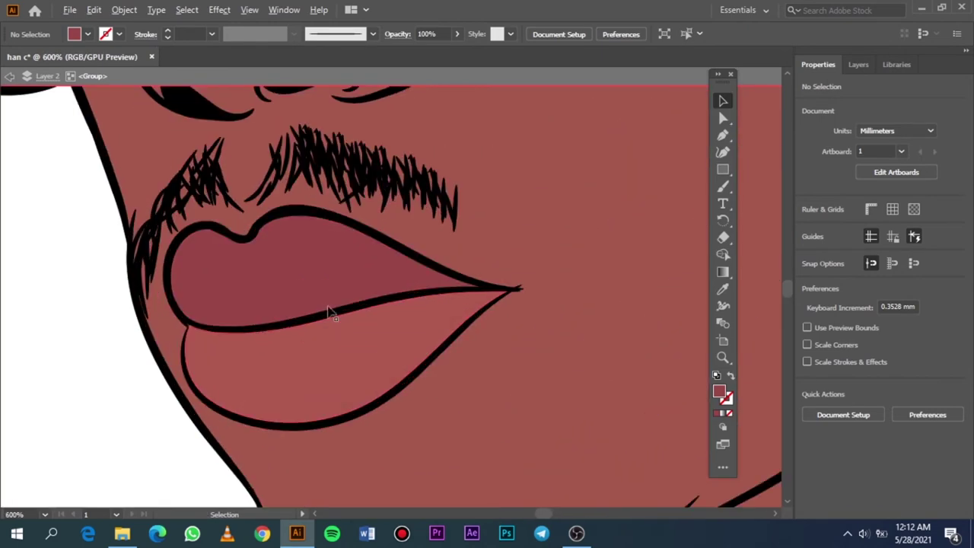
{"action": "double_click", "coordinate": [719, 391]}
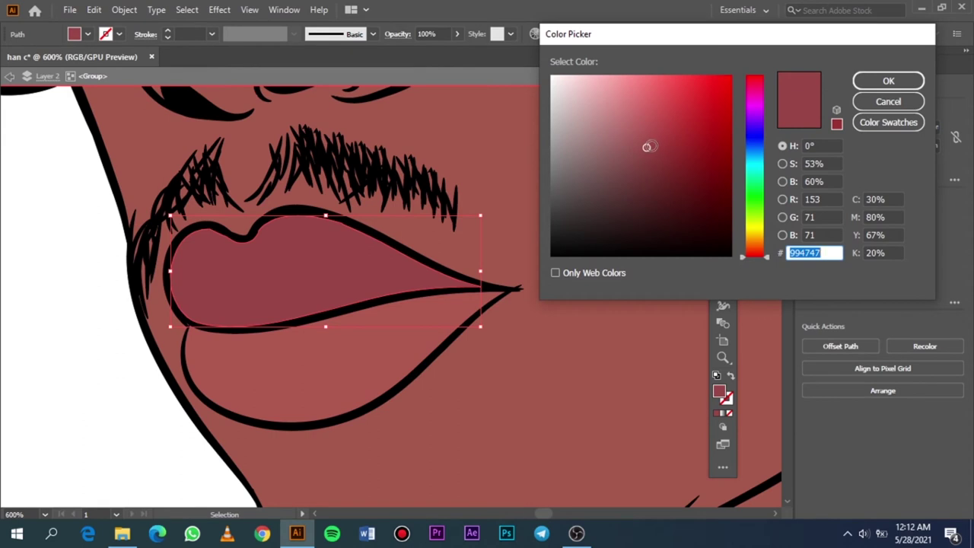
{"action": "left_click_drag", "start_coordinate": [647, 146], "coordinate": [662, 161]}
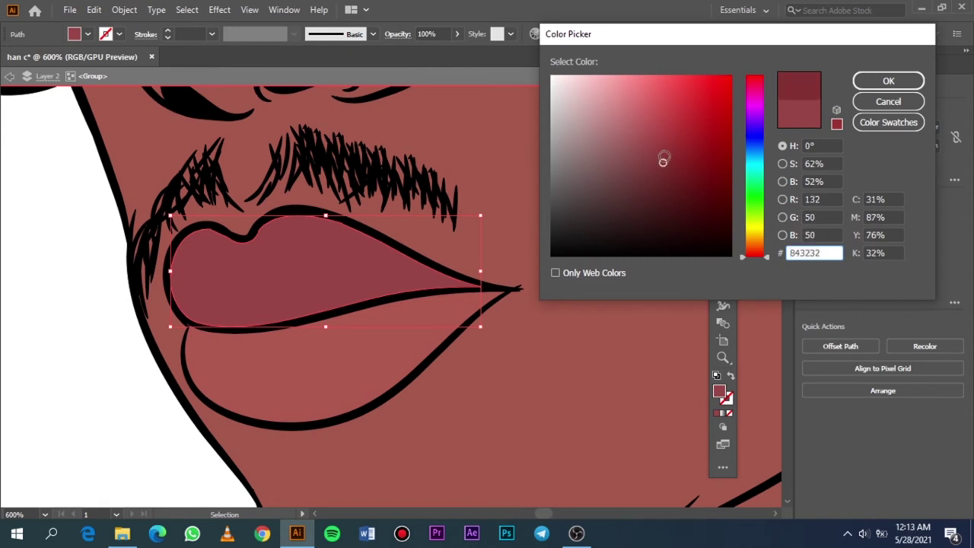
{"action": "left_click", "coordinate": [887, 81]}
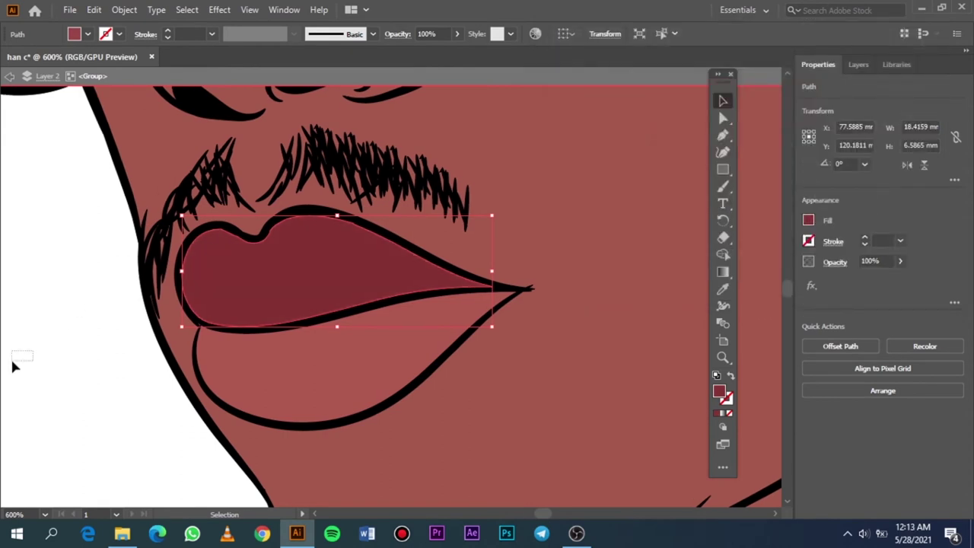
{"action": "left_click", "coordinate": [11, 357]}
{"action": "key", "text": "ctrl+0"}
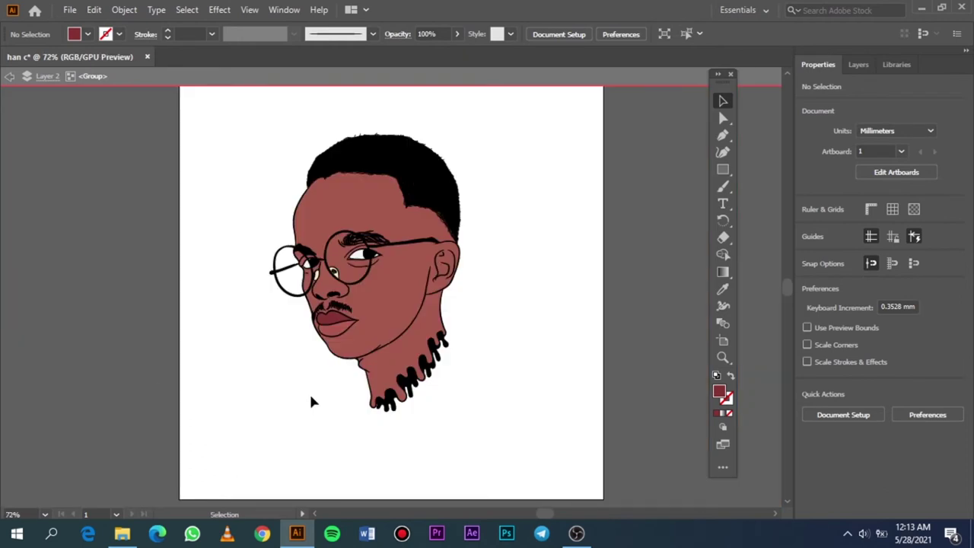
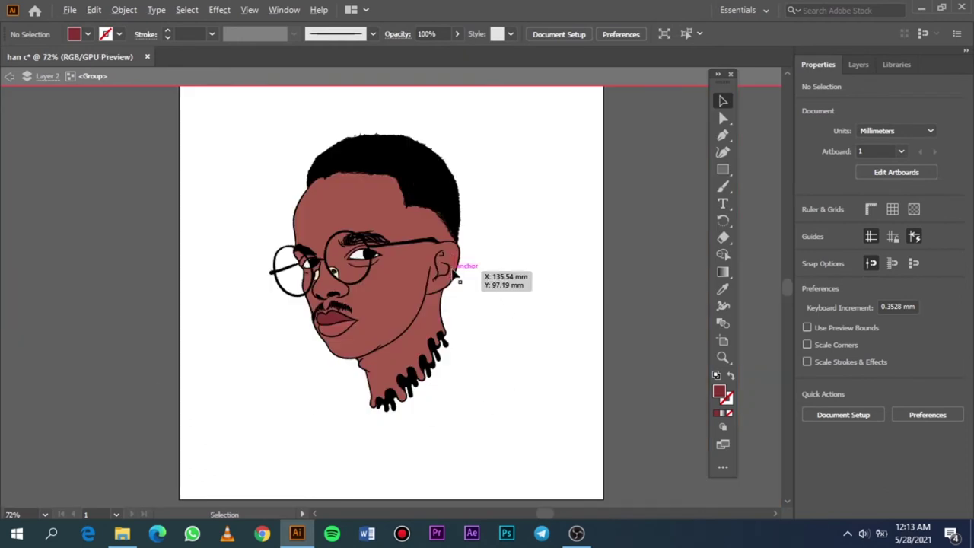
Fill the first skin-coloured sliver in the glasses arm with black sampled from the arm.
{"action": "scroll", "coordinate": [456, 263], "scroll_direction": "up", "scroll_amount": 5}
{"action": "scroll", "coordinate": [152, 102], "scroll_direction": "up", "scroll_amount": 2}
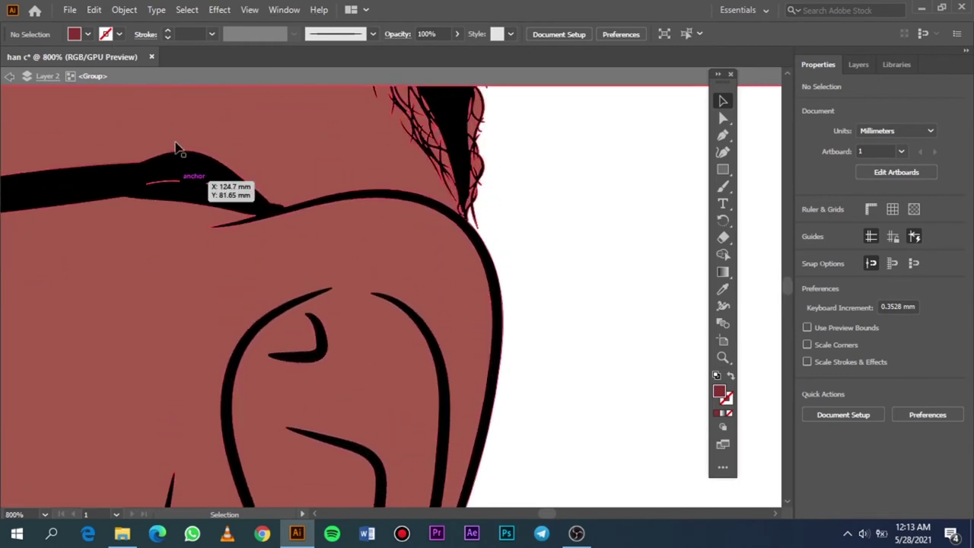
{"action": "scroll", "coordinate": [180, 145], "scroll_direction": "up", "scroll_amount": 5}
{"action": "scroll", "coordinate": [374, 384], "scroll_direction": "up", "scroll_amount": 3}
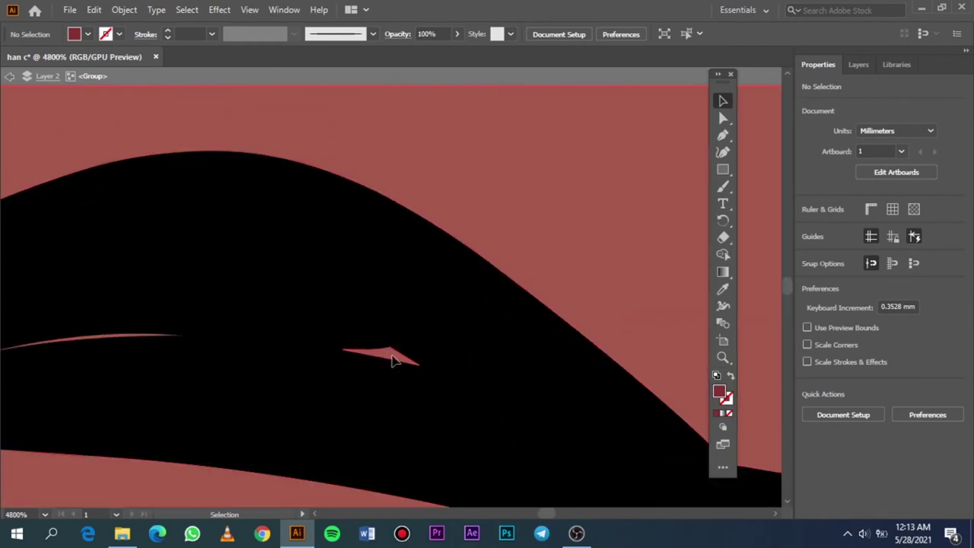
{"action": "left_click", "coordinate": [391, 357]}
{"action": "key", "text": "i"}
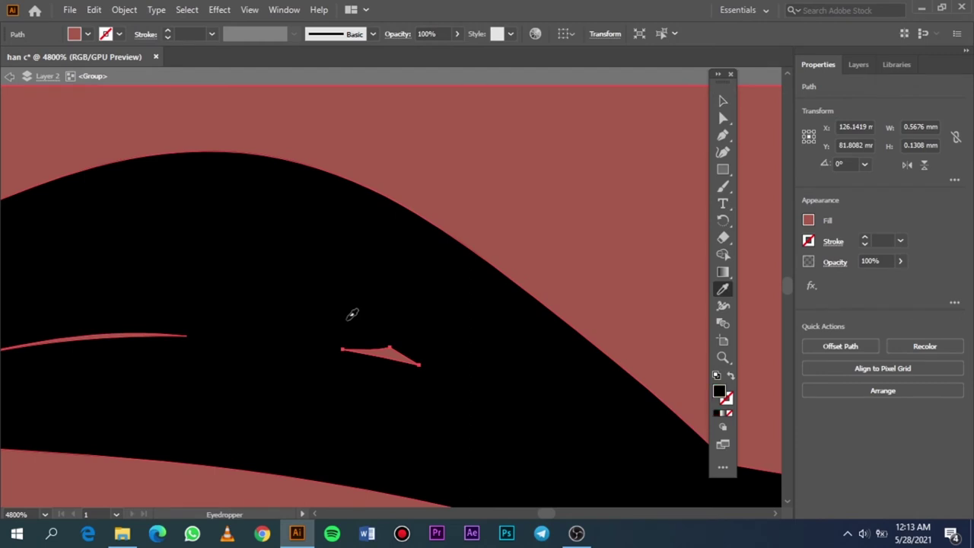
{"action": "left_click", "coordinate": [352, 314]}
{"action": "key", "text": "v"}
Fill the second, thinner skin-coloured sliver near the ear with black using the Eyedropper.
{"action": "scroll", "coordinate": [190, 342], "scroll_direction": "left", "scroll_amount": 5}
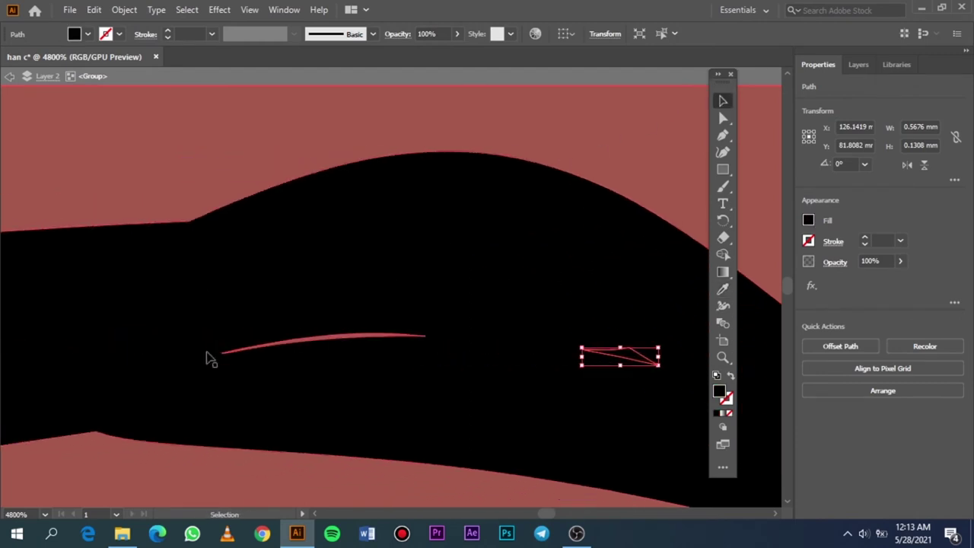
{"action": "scroll", "coordinate": [358, 339], "scroll_direction": "up", "scroll_amount": 3}
{"action": "scroll", "coordinate": [365, 369], "scroll_direction": "up", "scroll_amount": 2}
{"action": "scroll", "coordinate": [373, 365], "scroll_direction": "down", "scroll_amount": 5}
{"action": "scroll", "coordinate": [368, 354], "scroll_direction": "up", "scroll_amount": 2}
{"action": "scroll", "coordinate": [368, 354], "scroll_direction": "up", "scroll_amount": 2}
{"action": "scroll", "coordinate": [492, 119], "scroll_direction": "up", "scroll_amount": 2}
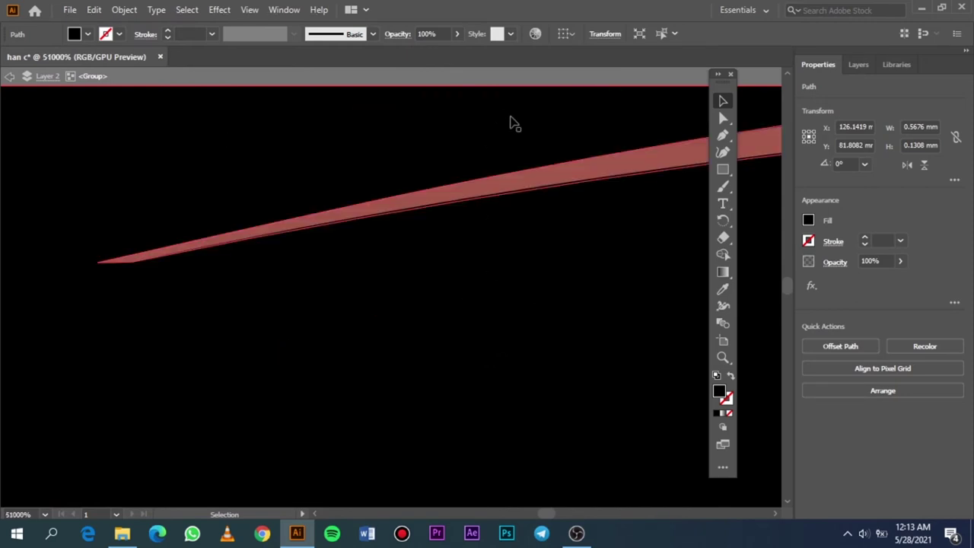
{"action": "scroll", "coordinate": [599, 216], "scroll_direction": "down", "scroll_amount": 3}
{"action": "scroll", "coordinate": [600, 215], "scroll_direction": "up", "scroll_amount": 3}
{"action": "scroll", "coordinate": [601, 215], "scroll_direction": "down", "scroll_amount": 3}
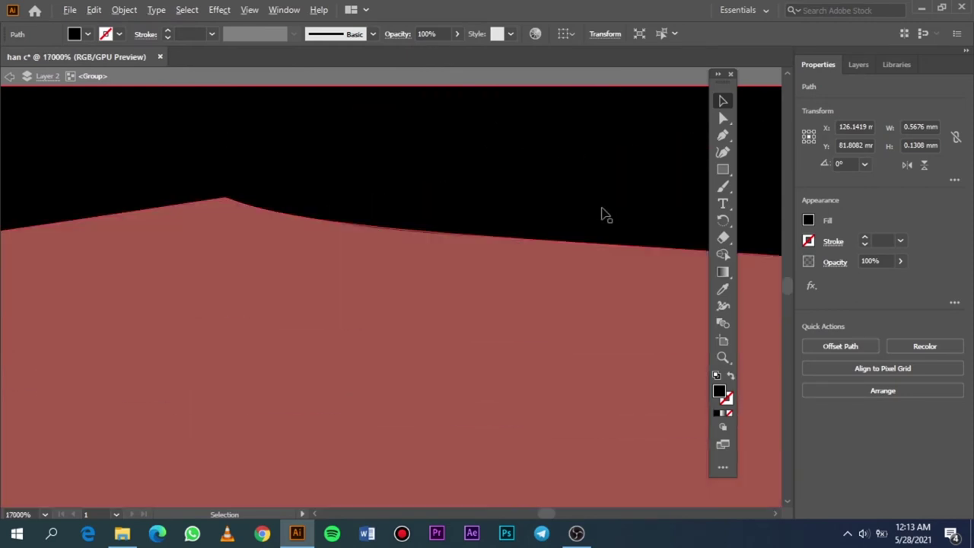
{"action": "scroll", "coordinate": [601, 213], "scroll_direction": "down", "scroll_amount": 2}
{"action": "scroll", "coordinate": [608, 205], "scroll_direction": "down", "scroll_amount": 3}
{"action": "scroll", "coordinate": [637, 143], "scroll_direction": "up", "scroll_amount": 2}
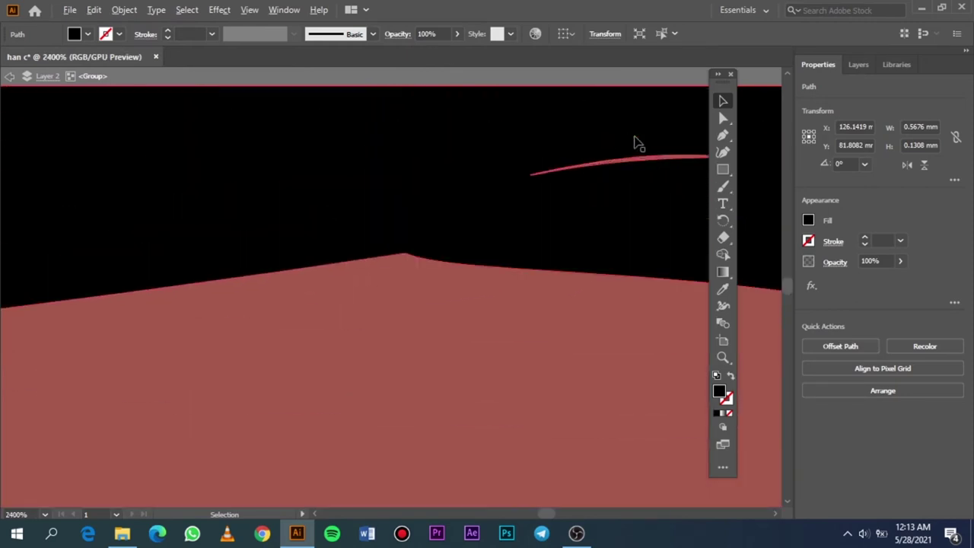
{"action": "scroll", "coordinate": [637, 143], "scroll_direction": "up", "scroll_amount": 2}
{"action": "scroll", "coordinate": [639, 139], "scroll_direction": "up", "scroll_amount": 2}
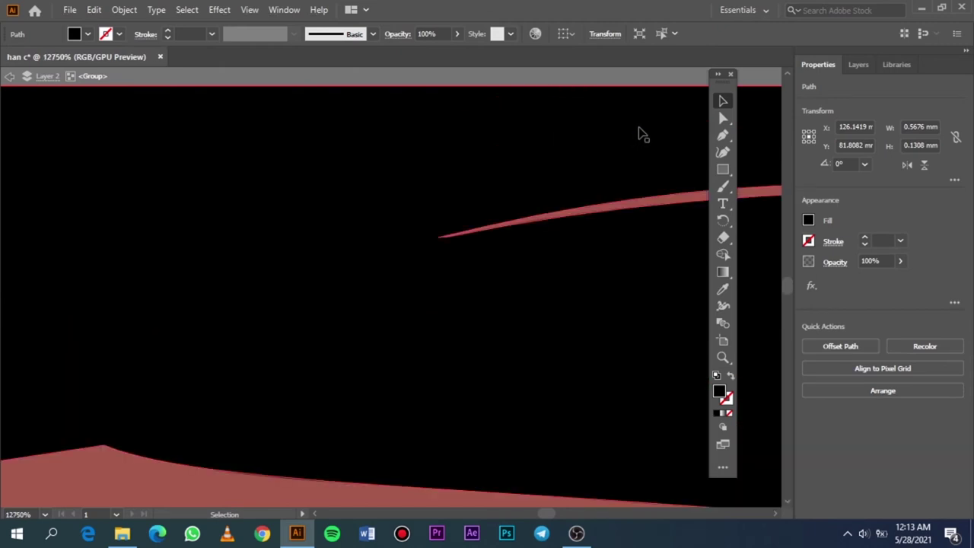
{"action": "left_click", "coordinate": [687, 199]}
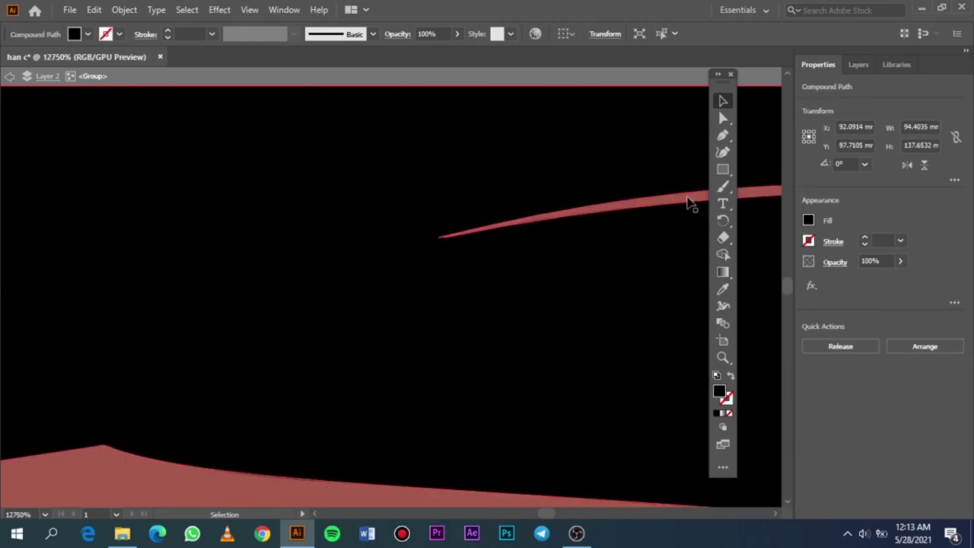
{"action": "left_click", "coordinate": [687, 202]}
{"action": "key", "text": "i"}
{"action": "left_click", "coordinate": [593, 289]}
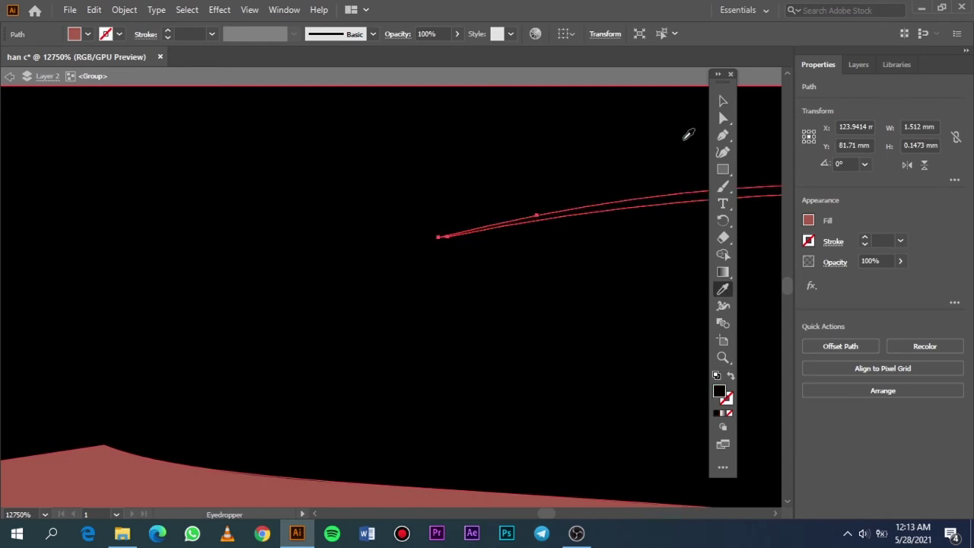
{"action": "left_click", "coordinate": [722, 117]}
{"action": "scroll", "coordinate": [613, 218], "scroll_direction": "down", "scroll_amount": 3}
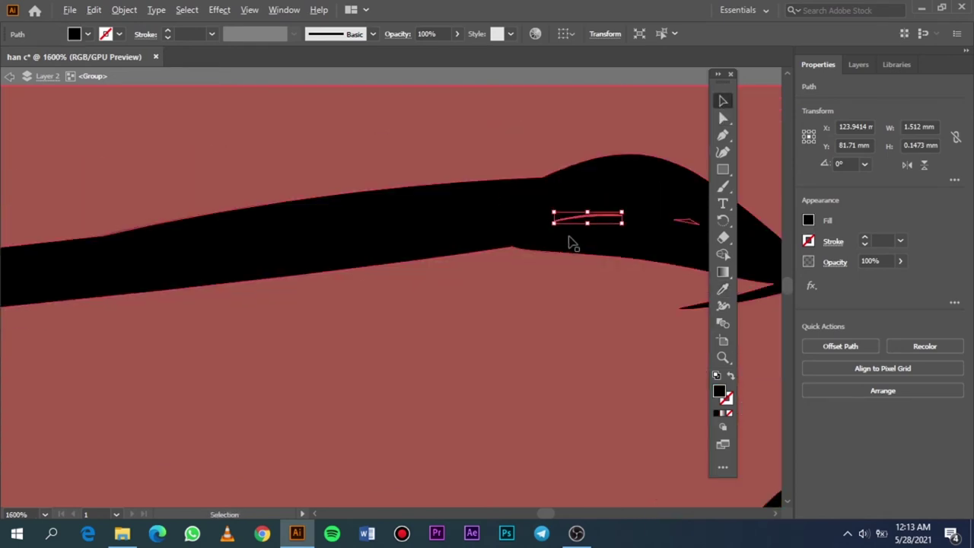
{"action": "scroll", "coordinate": [594, 339], "scroll_direction": "down", "scroll_amount": 2}
{"action": "scroll", "coordinate": [592, 325], "scroll_direction": "down", "scroll_amount": 5}
Deselect, fit the artboard in the window, and exit isolation mode of the portrait group.
{"action": "left_click", "coordinate": [647, 295]}
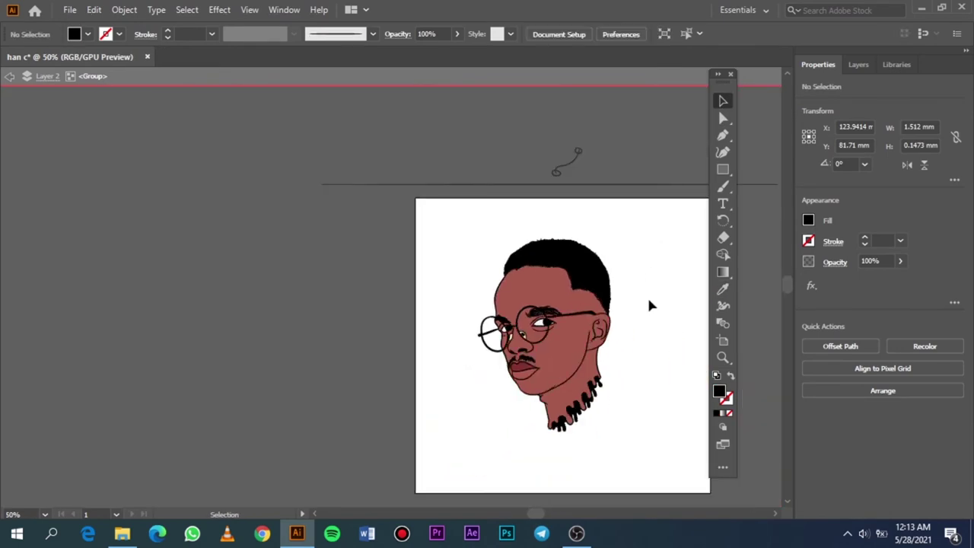
{"action": "key", "text": "ctrl+0"}
{"action": "double_click", "coordinate": [544, 241]}
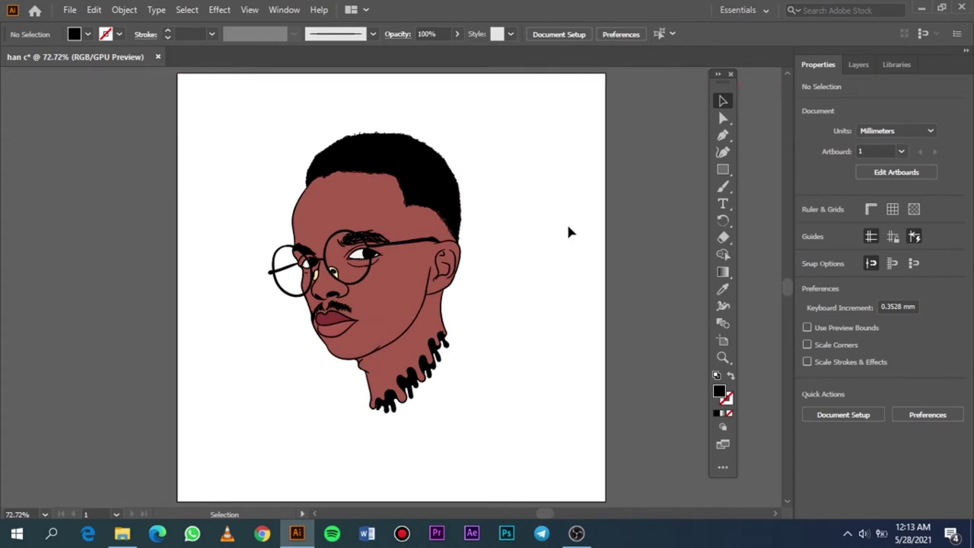
In the Layers panel, lock a run of paths inside Layer 2's group, then collapse Layer 2.
{"action": "left_click", "coordinate": [858, 64]}
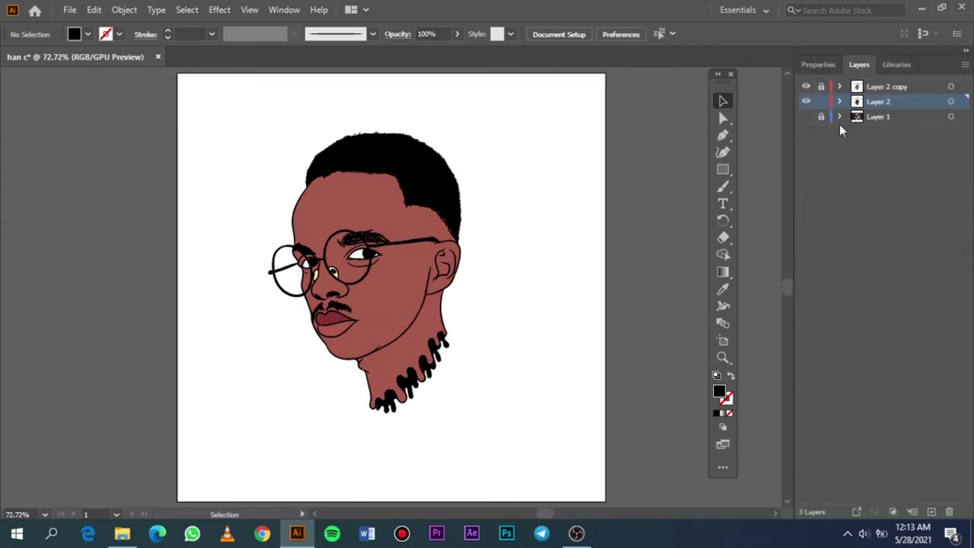
{"action": "left_click", "coordinate": [840, 104]}
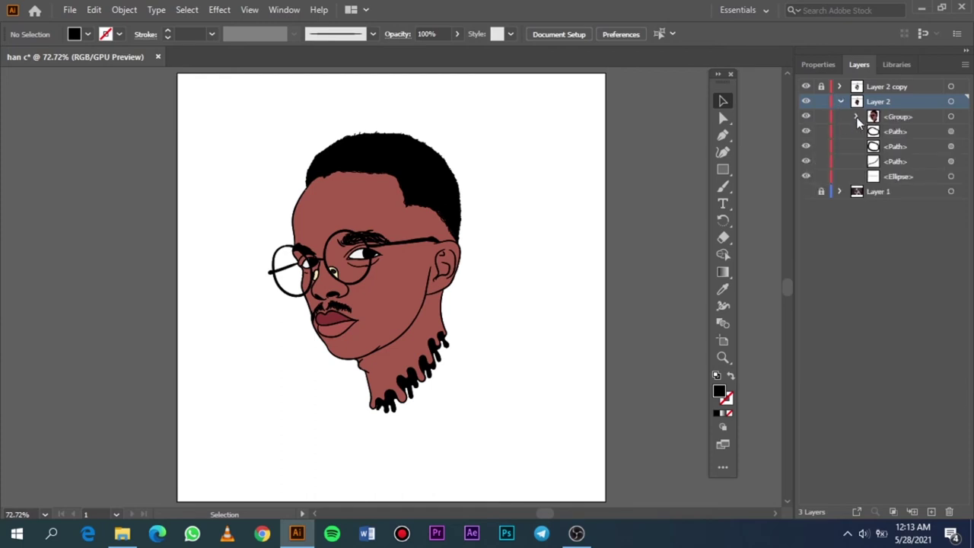
{"action": "left_click", "coordinate": [855, 118]}
{"action": "scroll", "coordinate": [854, 191], "scroll_direction": "down", "scroll_amount": 3}
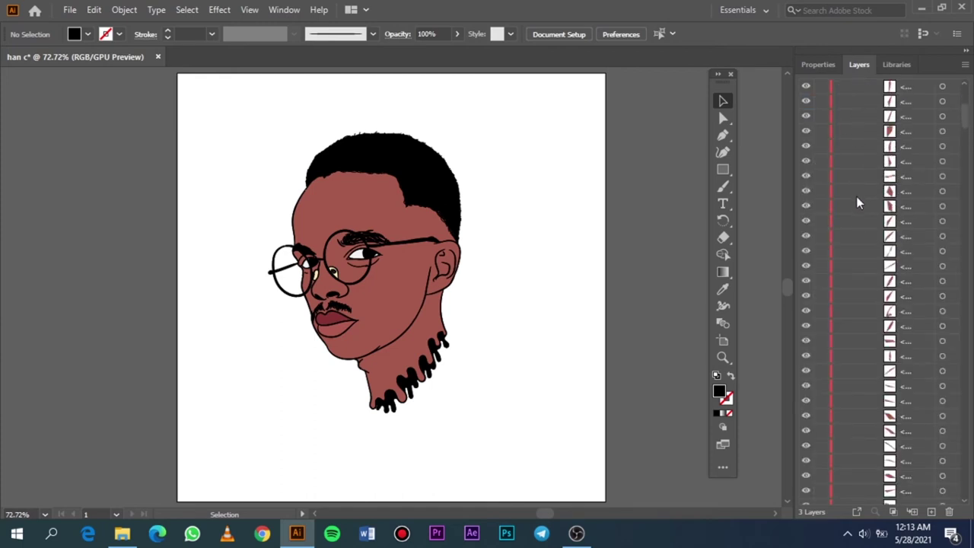
{"action": "scroll", "coordinate": [857, 199], "scroll_direction": "up", "scroll_amount": 1}
{"action": "scroll", "coordinate": [859, 194], "scroll_direction": "up", "scroll_amount": 1}
{"action": "scroll", "coordinate": [861, 196], "scroll_direction": "up", "scroll_amount": 1}
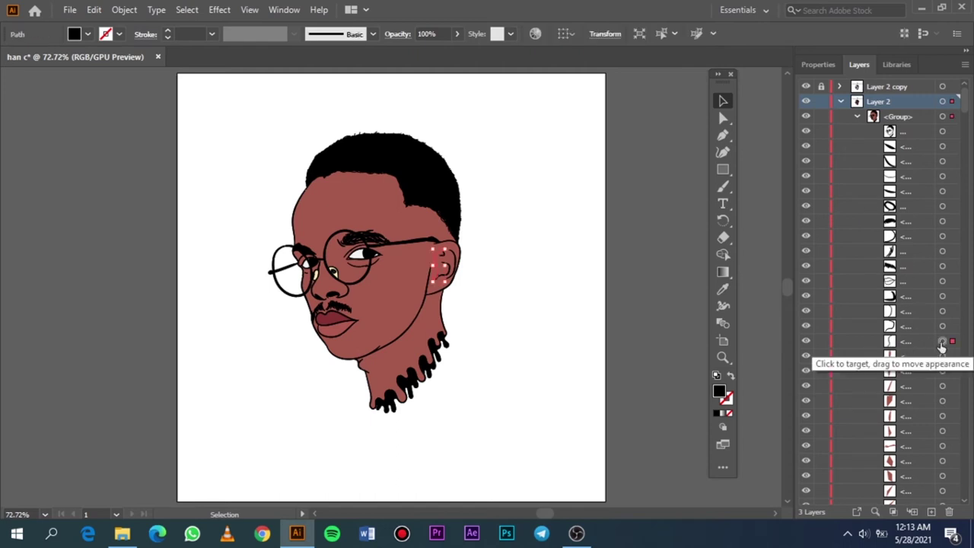
{"action": "left_click", "coordinate": [742, 348]}
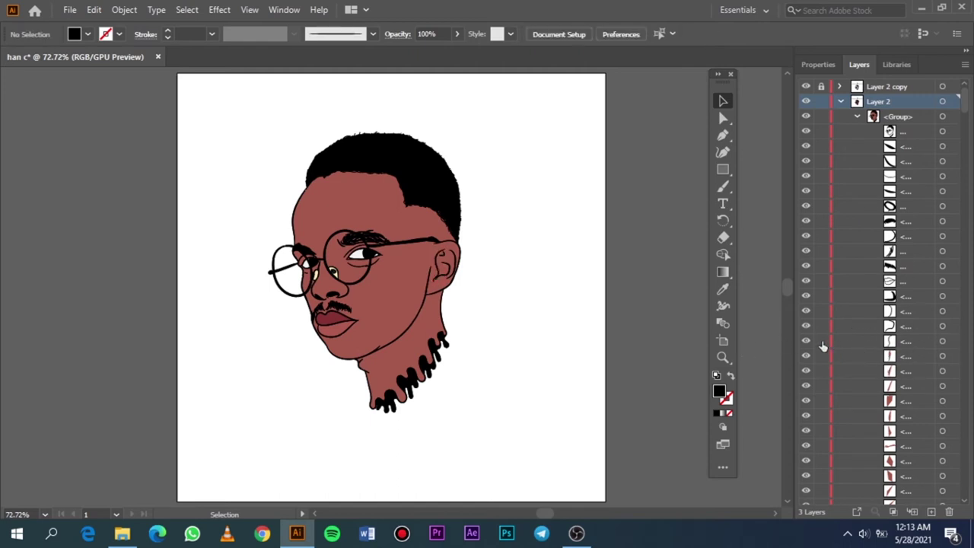
{"action": "left_click_drag", "start_coordinate": [822, 343], "coordinate": [824, 232]}
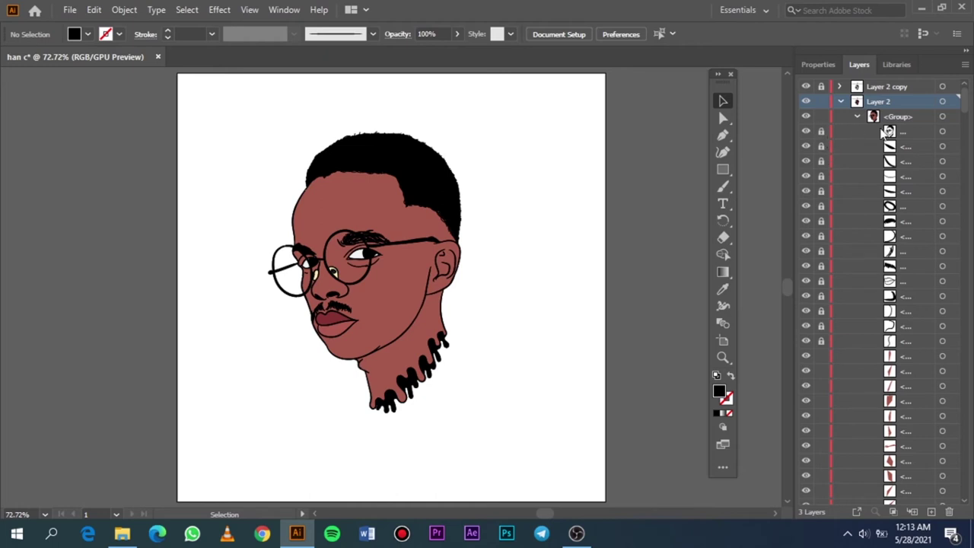
{"action": "left_click", "coordinate": [841, 102]}
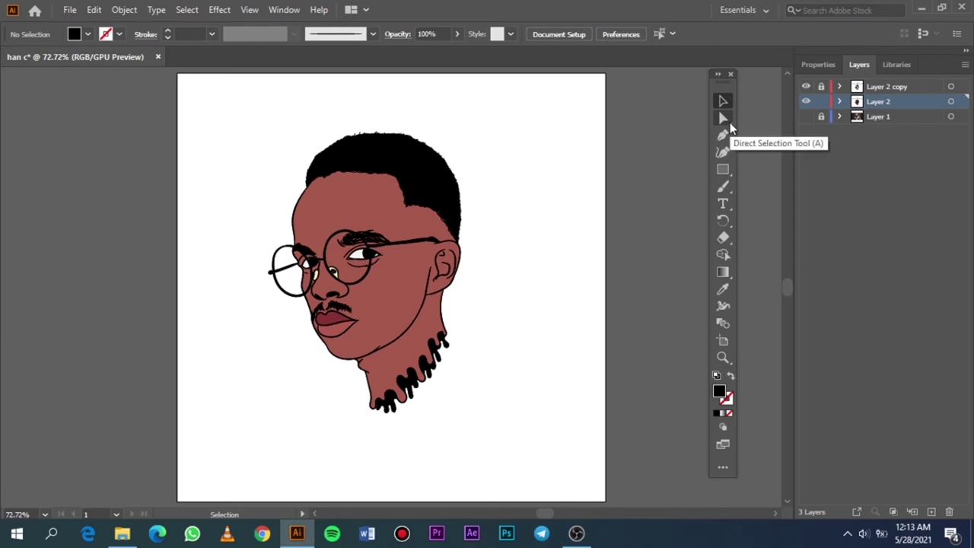
{"action": "left_click", "coordinate": [724, 120]}
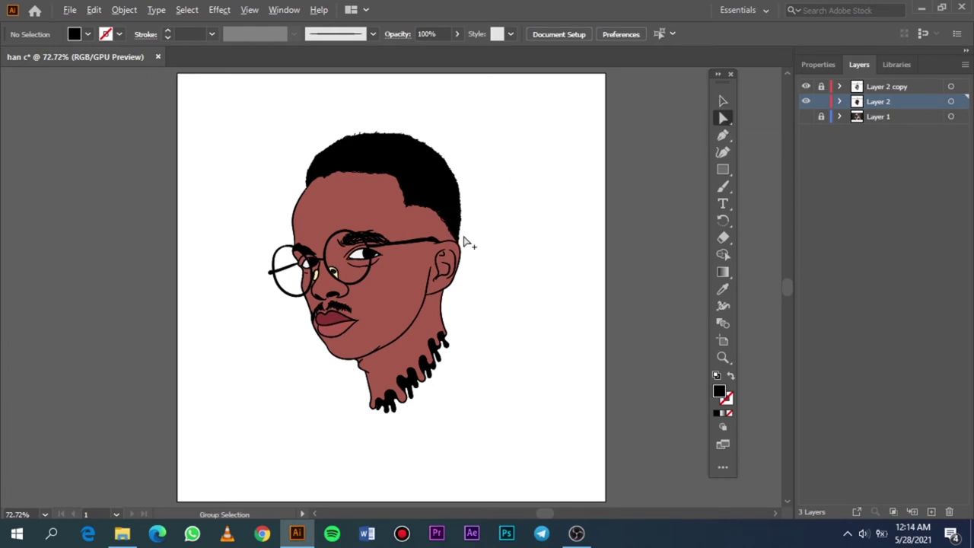
Zoom in on the hairline and delete the first stray skin piece there.
{"action": "scroll", "coordinate": [464, 238], "scroll_direction": "up", "scroll_amount": 6, "text": "alt"}
{"action": "scroll", "coordinate": [460, 242], "scroll_direction": "up", "scroll_amount": 4}
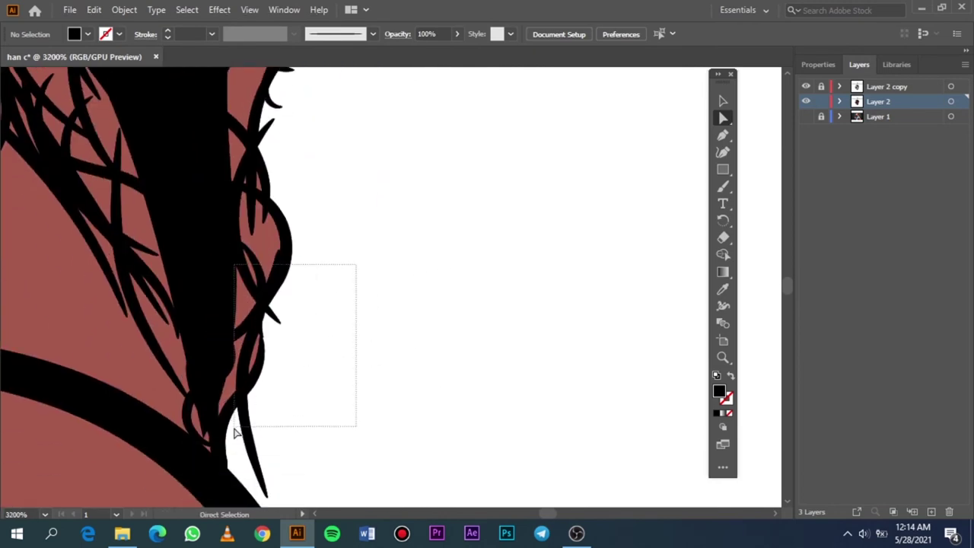
{"action": "left_click_drag", "start_coordinate": [350, 289], "coordinate": [232, 433]}
{"action": "left_click", "coordinate": [232, 435]}
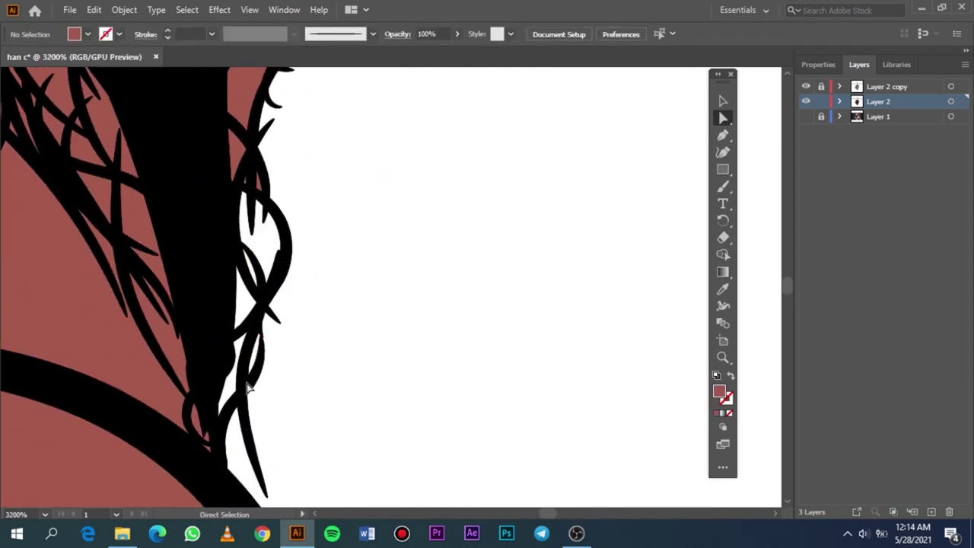
{"action": "scroll", "coordinate": [287, 293], "scroll_direction": "up", "scroll_amount": 3}
{"action": "left_click_drag", "start_coordinate": [370, 204], "coordinate": [218, 494]}
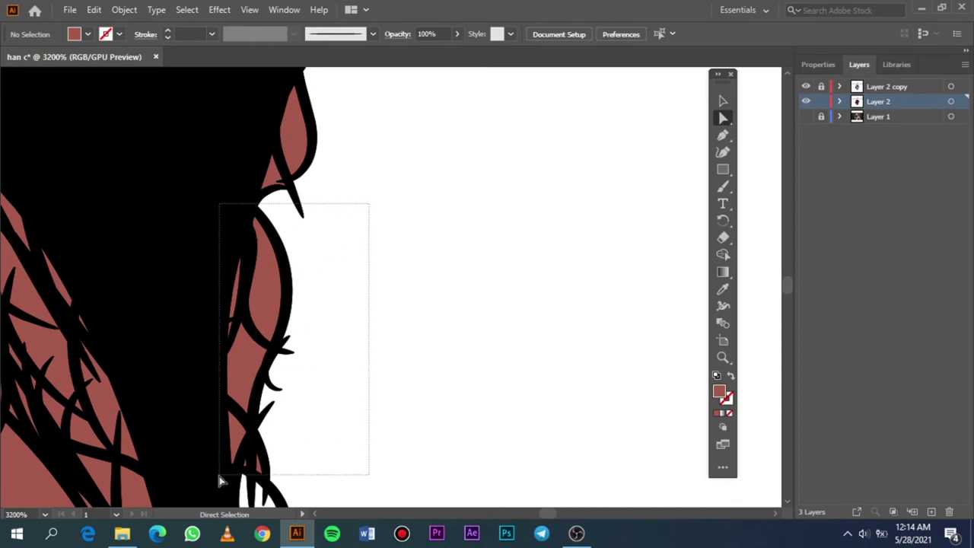
{"action": "key", "text": "Delete"}
Delete more skin-coloured pieces along the hairline and between hair strands.
{"action": "scroll", "coordinate": [312, 284], "scroll_direction": "up", "scroll_amount": 3}
{"action": "left_click_drag", "start_coordinate": [430, 197], "coordinate": [194, 472]}
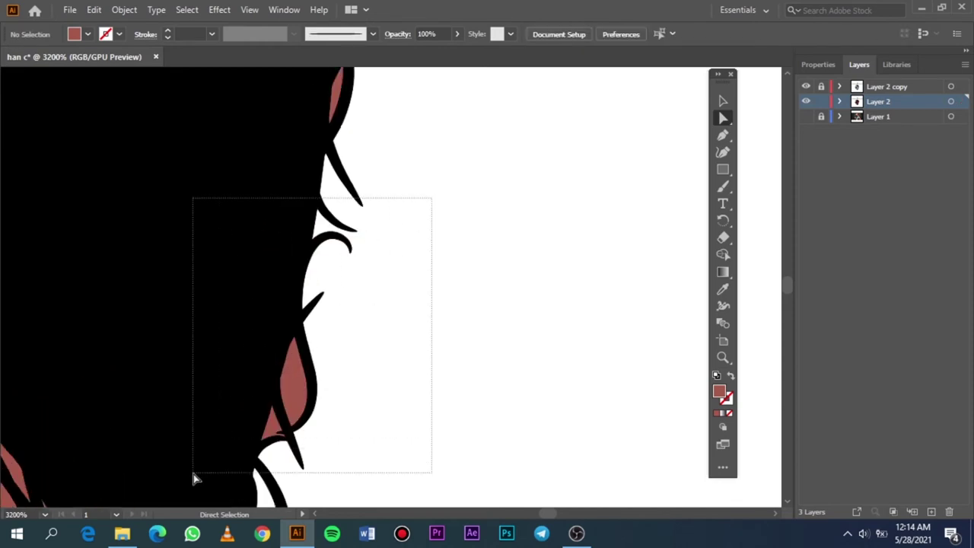
{"action": "key", "text": "Delete"}
{"action": "scroll", "coordinate": [373, 356], "scroll_direction": "up", "scroll_amount": 3}
{"action": "scroll", "coordinate": [410, 238], "scroll_direction": "down", "scroll_amount": 3}
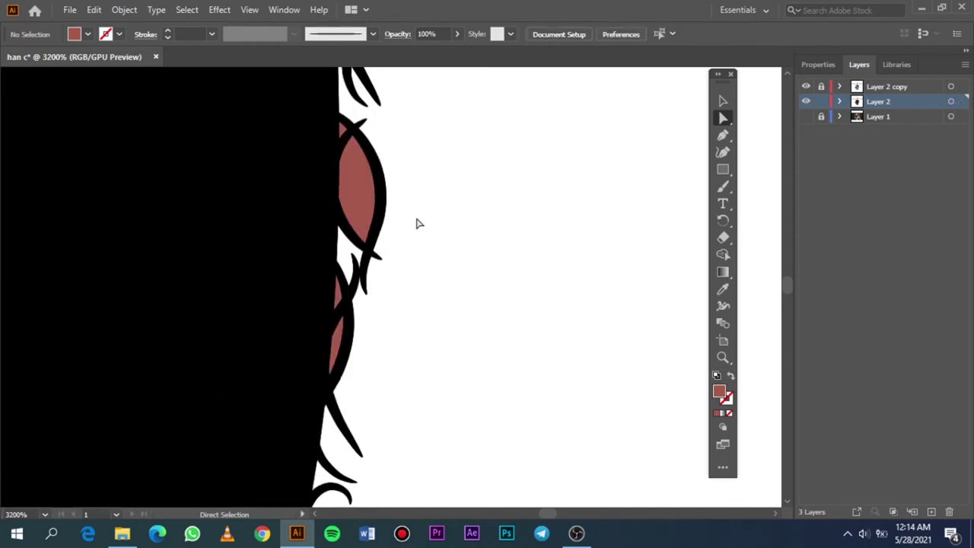
{"action": "left_click_drag", "start_coordinate": [411, 124], "coordinate": [284, 411]}
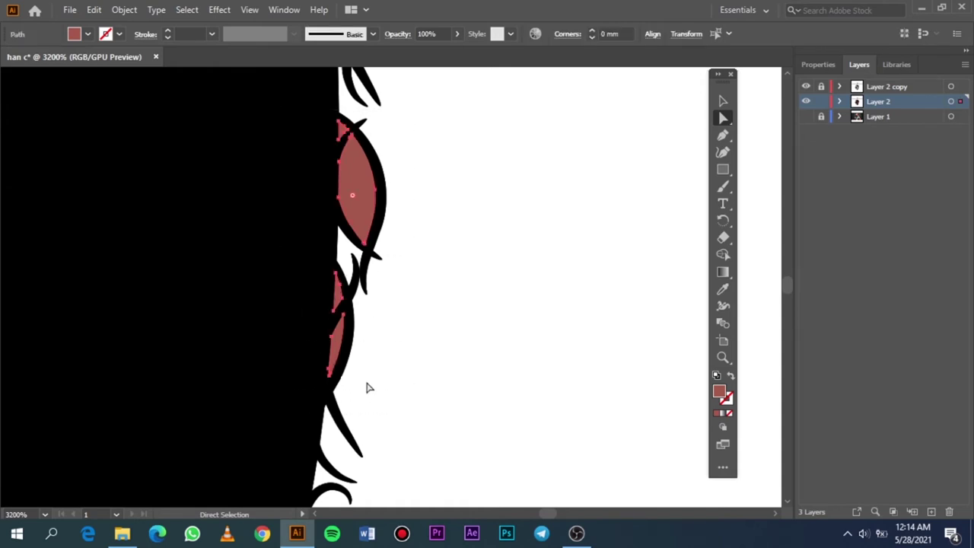
{"action": "key", "text": "Delete"}
{"action": "scroll", "coordinate": [381, 304], "scroll_direction": "up", "scroll_amount": 2}
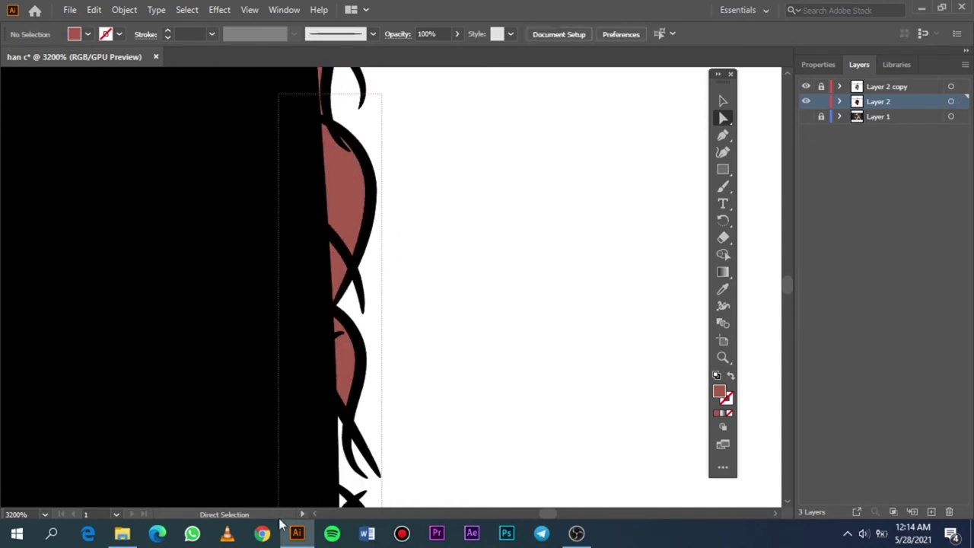
{"action": "left_click_drag", "start_coordinate": [383, 172], "coordinate": [295, 448]}
{"action": "key", "text": "Delete"}
Remove the red fill slivers behind the strands along the hair edge, then deselect.
{"action": "scroll", "coordinate": [301, 423], "scroll_direction": "up", "scroll_amount": 2}
{"action": "mouse_move", "coordinate": [377, 191]}
{"action": "left_mouse_down"}
{"action": "mouse_move", "coordinate": [287, 516]}
{"action": "mouse_move", "coordinate": [284, 451]}
{"action": "left_mouse_up"}
{"action": "key", "text": "Delete"}
{"action": "scroll", "coordinate": [284, 433], "scroll_direction": "up", "scroll_amount": 2}
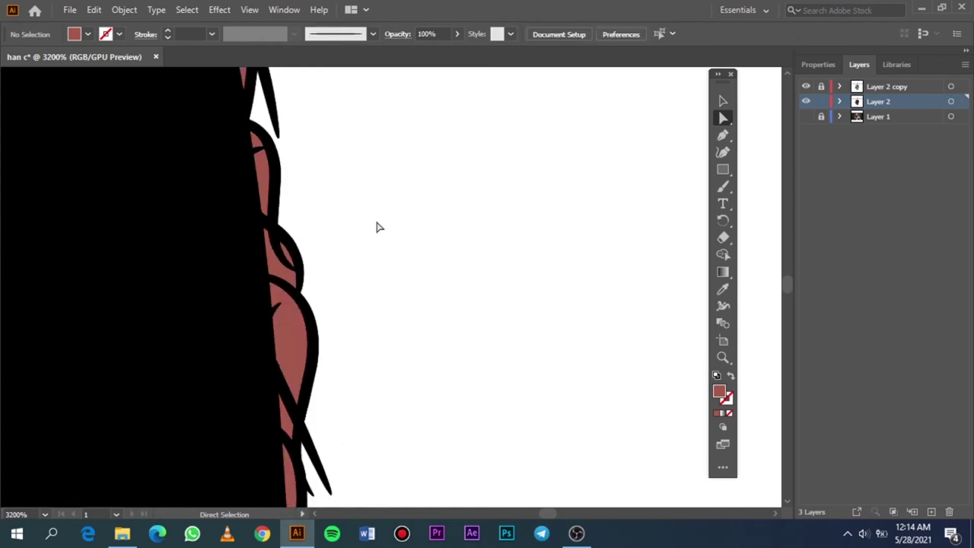
{"action": "left_click_drag", "start_coordinate": [376, 226], "coordinate": [245, 470]}
{"action": "key", "text": "Delete"}
{"action": "scroll", "coordinate": [228, 438], "scroll_direction": "up", "scroll_amount": 2}
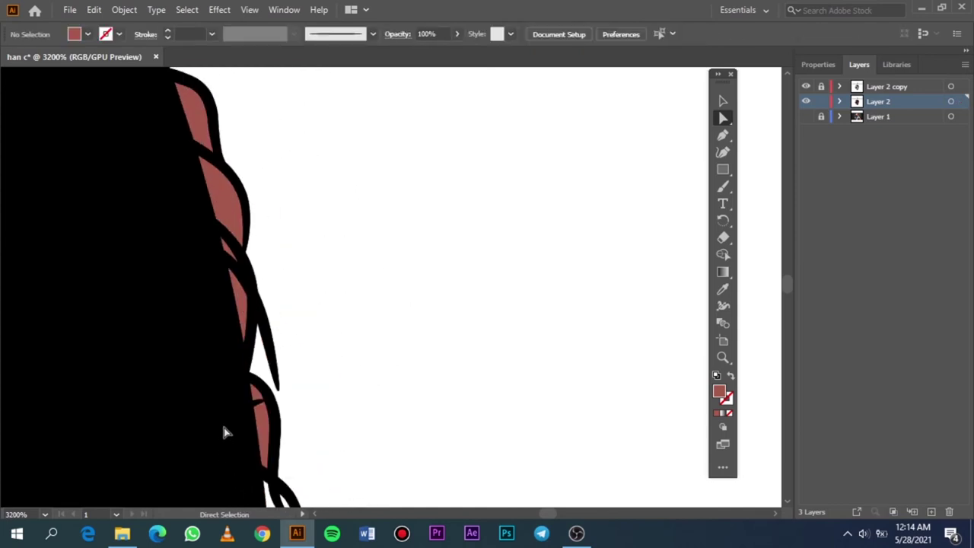
{"action": "left_click_drag", "start_coordinate": [377, 193], "coordinate": [196, 462]}
{"action": "key", "text": "Delete"}
{"action": "scroll", "coordinate": [190, 426], "scroll_direction": "up", "scroll_amount": 2}
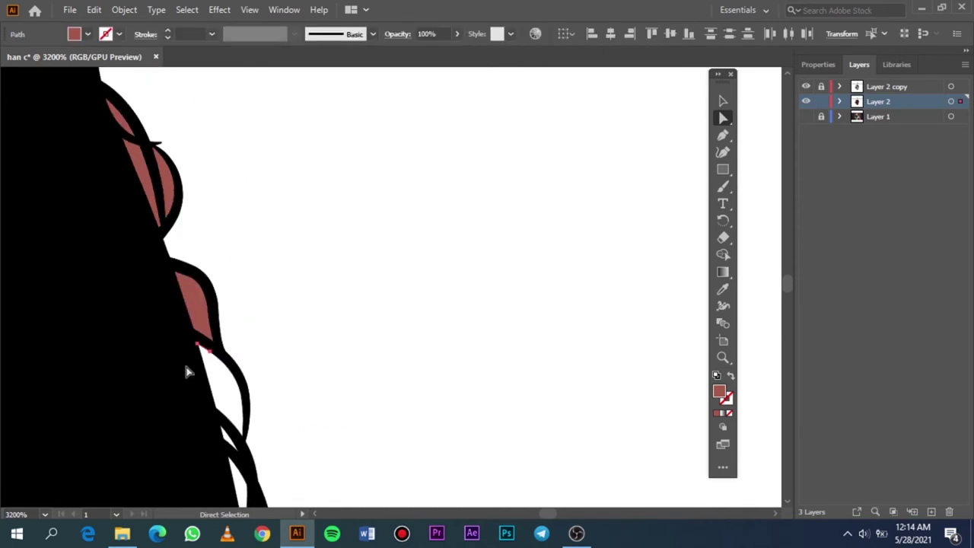
{"action": "scroll", "coordinate": [188, 372], "scroll_direction": "up", "scroll_amount": 2}
{"action": "left_click_drag", "start_coordinate": [216, 189], "coordinate": [99, 408]}
{"action": "key", "text": "Delete"}
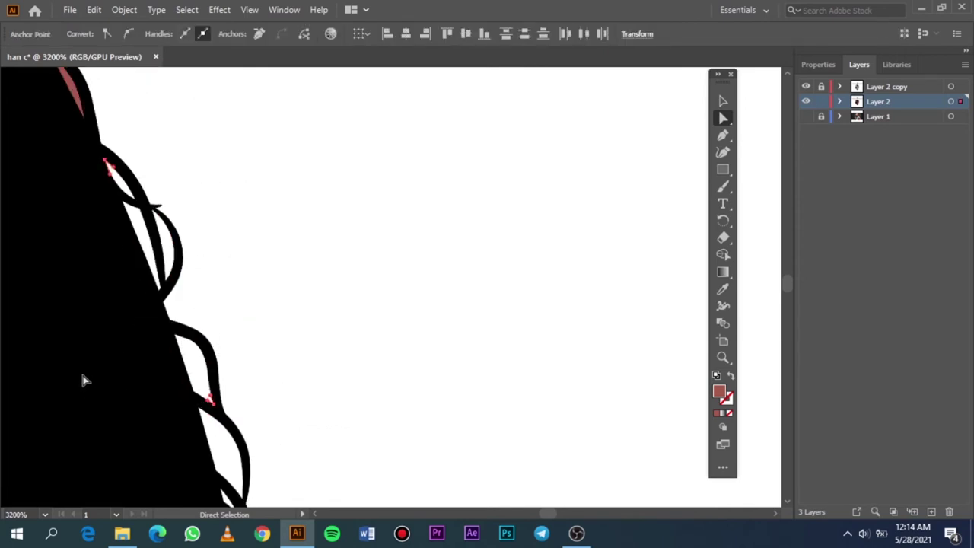
{"action": "left_click", "coordinate": [83, 381]}
Delete the red fills under the lower hair strands and the upper strand.
{"action": "scroll", "coordinate": [107, 342], "scroll_direction": "down", "scroll_amount": 3}
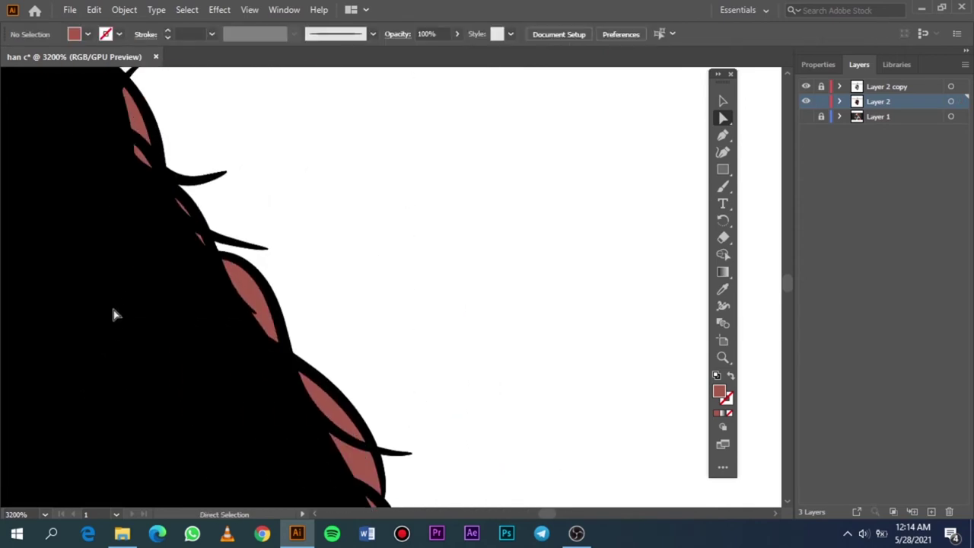
{"action": "scroll", "coordinate": [339, 314], "scroll_direction": "down", "scroll_amount": 2}
{"action": "scroll", "coordinate": [362, 311], "scroll_direction": "down", "scroll_amount": 2}
{"action": "left_click_drag", "start_coordinate": [421, 196], "coordinate": [327, 389]}
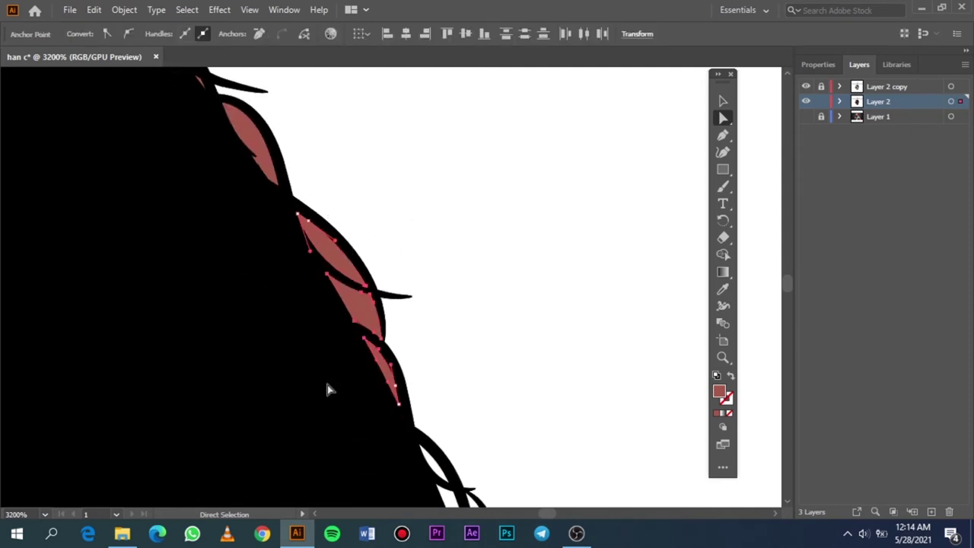
{"action": "key", "text": "Delete"}
{"action": "scroll", "coordinate": [315, 355], "scroll_direction": "up", "scroll_amount": 1}
{"action": "scroll", "coordinate": [315, 354], "scroll_direction": "right", "scroll_amount": 2}
{"action": "left_click_drag", "start_coordinate": [145, 499], "coordinate": [289, 285]}
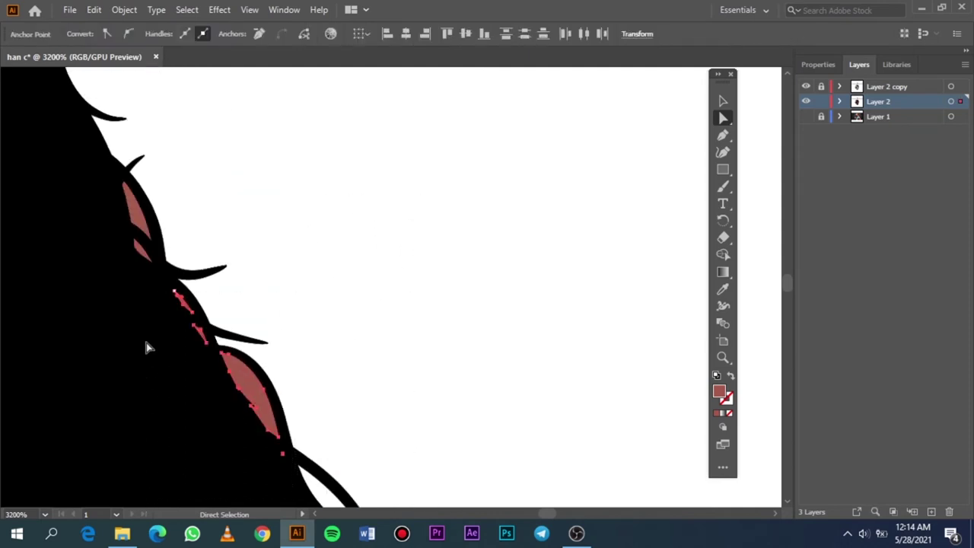
{"action": "key", "text": "Delete"}
{"action": "scroll", "coordinate": [90, 283], "scroll_direction": "up", "scroll_amount": 4}
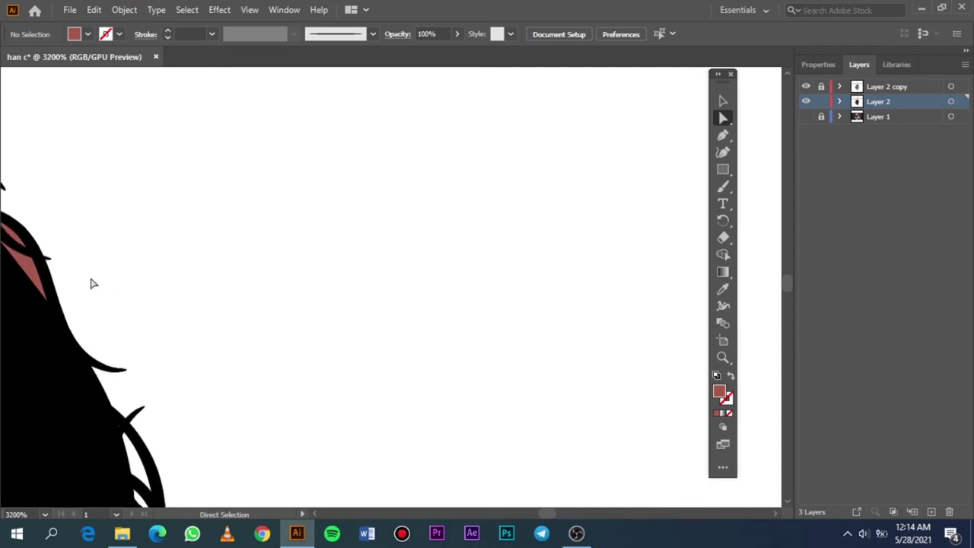
{"action": "scroll", "coordinate": [91, 283], "scroll_direction": "left", "scroll_amount": 3}
{"action": "scroll", "coordinate": [105, 283], "scroll_direction": "up", "scroll_amount": 2}
{"action": "left_click_drag", "start_coordinate": [370, 332], "coordinate": [200, 487]}
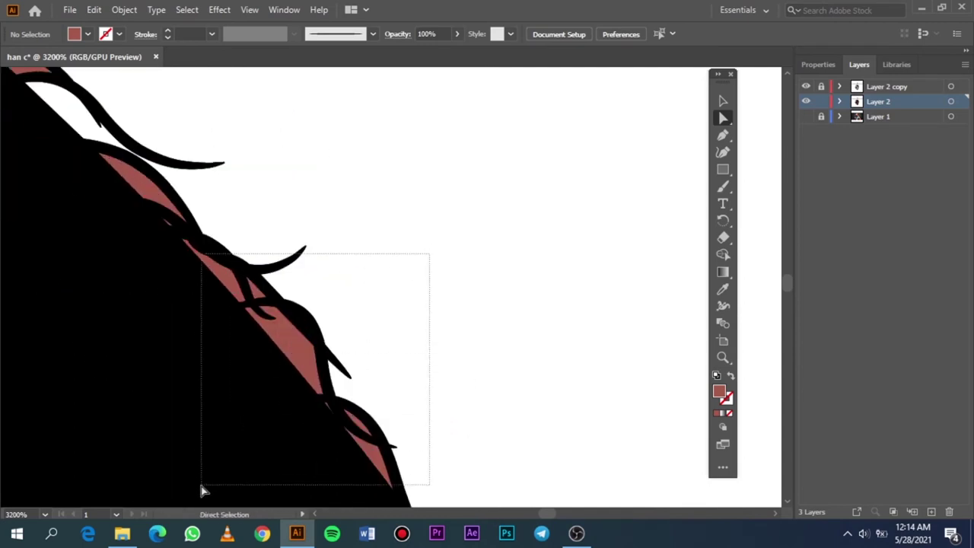
{"action": "key", "text": "Delete"}
{"action": "left_click_drag", "start_coordinate": [244, 151], "coordinate": [109, 269]}
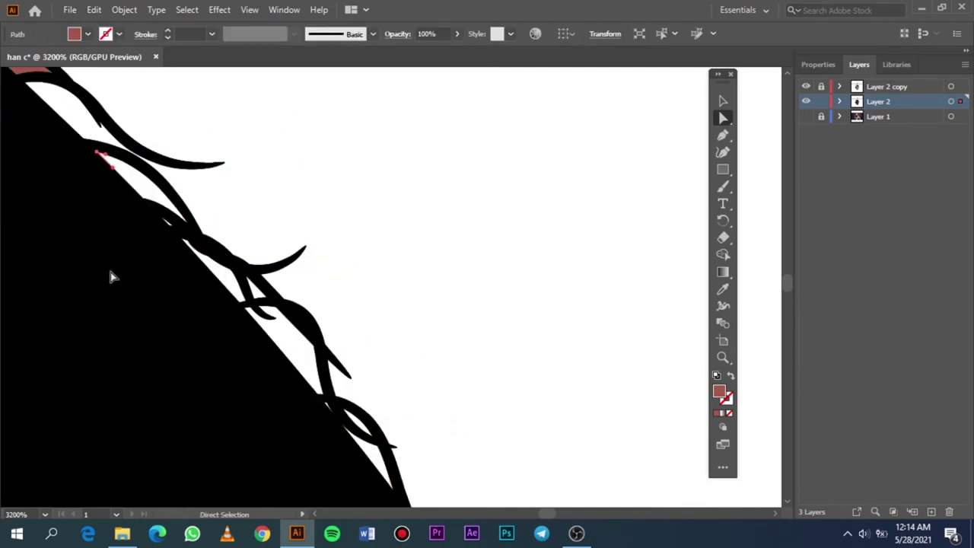
{"action": "key", "text": "Delete"}
Delete the middle strand's red fill plus the red fills along the edge and top.
{"action": "scroll", "coordinate": [109, 270], "scroll_direction": "up", "scroll_amount": 3}
{"action": "scroll", "coordinate": [109, 270], "scroll_direction": "down", "scroll_amount": 2}
{"action": "scroll", "coordinate": [108, 270], "scroll_direction": "left", "scroll_amount": 2}
{"action": "left_click_drag", "start_coordinate": [432, 275], "coordinate": [311, 391]}
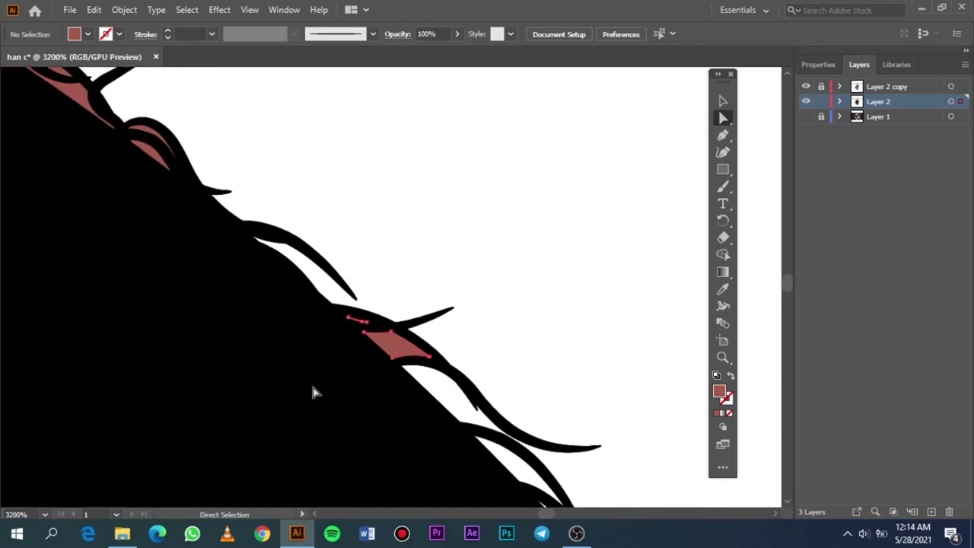
{"action": "key", "text": "Delete"}
{"action": "scroll", "coordinate": [266, 262], "scroll_direction": "left", "scroll_amount": 3}
{"action": "scroll", "coordinate": [266, 262], "scroll_direction": "right", "scroll_amount": 3}
{"action": "scroll", "coordinate": [266, 262], "scroll_direction": "down", "scroll_amount": 1}
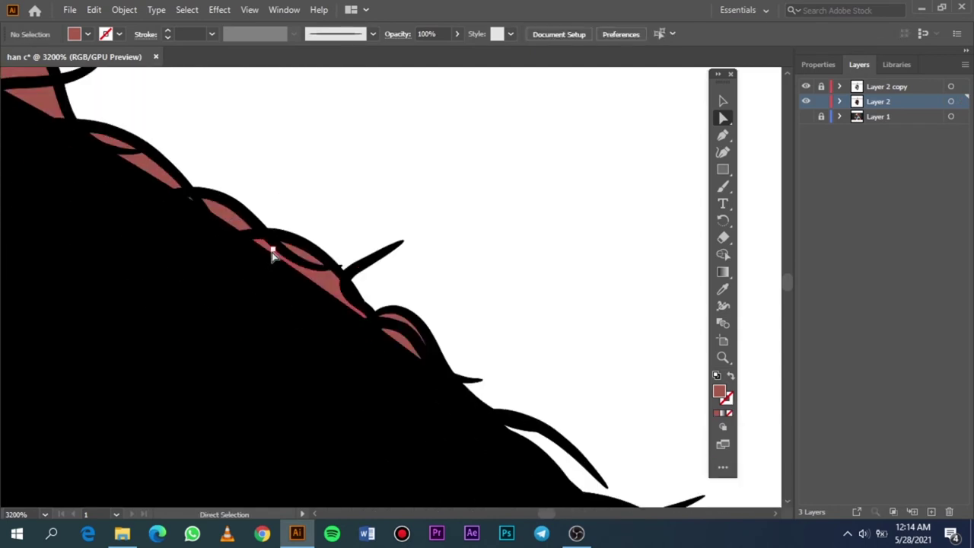
{"action": "scroll", "coordinate": [272, 251], "scroll_direction": "up", "scroll_amount": 3}
{"action": "scroll", "coordinate": [396, 307], "scroll_direction": "down", "scroll_amount": 2}
{"action": "mouse_move", "coordinate": [564, 237]}
{"action": "left_mouse_down"}
{"action": "mouse_move", "coordinate": [261, 258]}
{"action": "mouse_move", "coordinate": [158, 458]}
{"action": "left_mouse_up"}
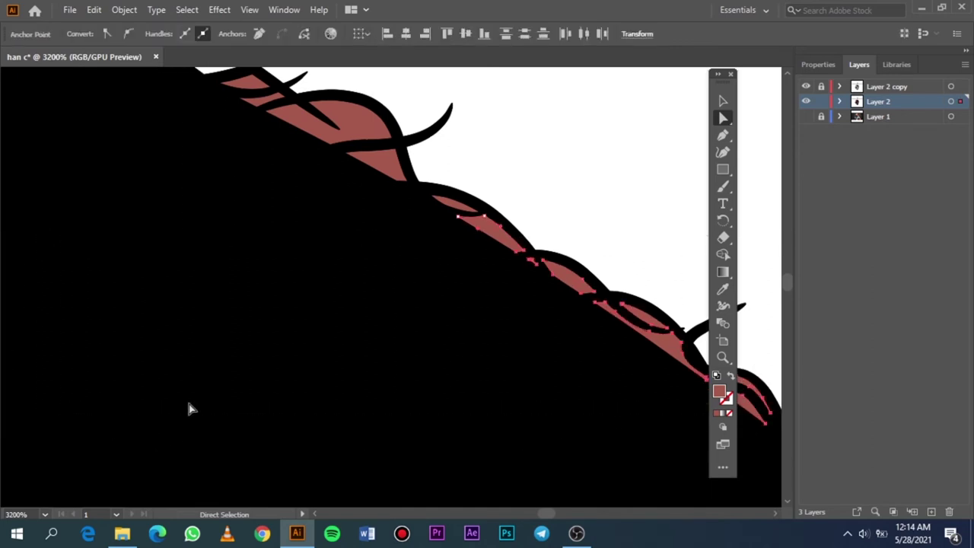
{"action": "key", "text": "Delete"}
{"action": "left_click_drag", "start_coordinate": [591, 152], "coordinate": [281, 215]}
{"action": "key", "text": "Delete"}
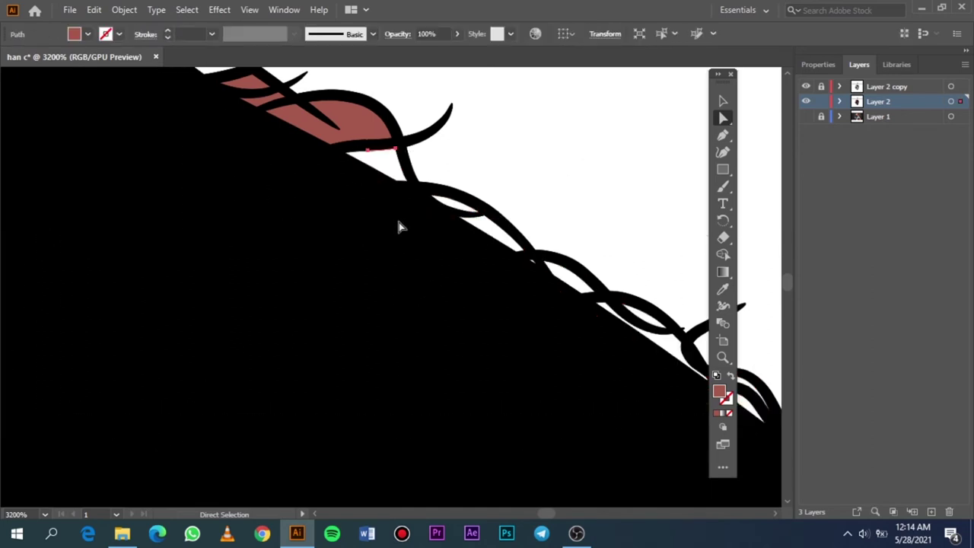
{"action": "left_click", "coordinate": [502, 171]}
Remove the red fill paths lying between hair strands.
{"action": "scroll", "coordinate": [502, 171], "scroll_direction": "up", "scroll_amount": 5}
{"action": "scroll", "coordinate": [519, 230], "scroll_direction": "left", "scroll_amount": 3}
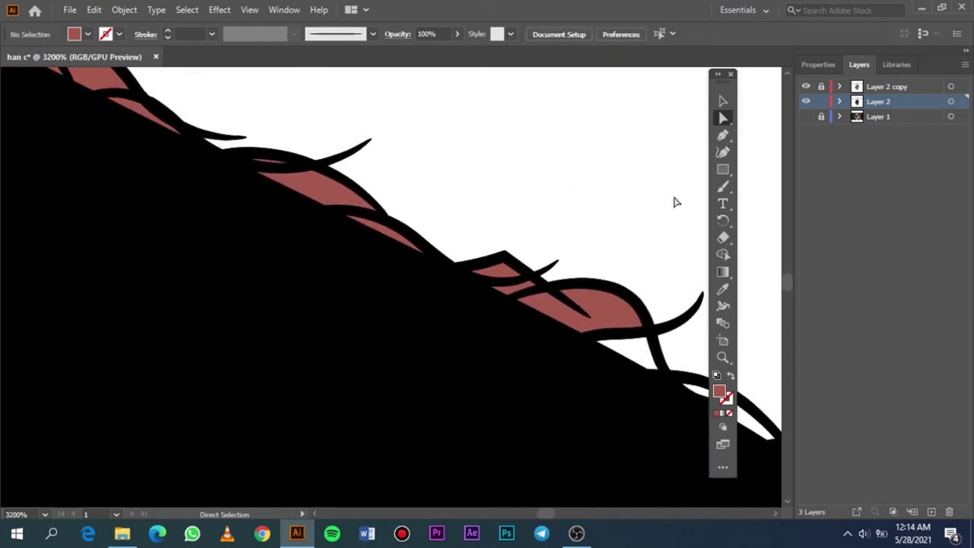
{"action": "left_click_drag", "start_coordinate": [676, 201], "coordinate": [180, 388]}
{"action": "key", "text": "Delete"}
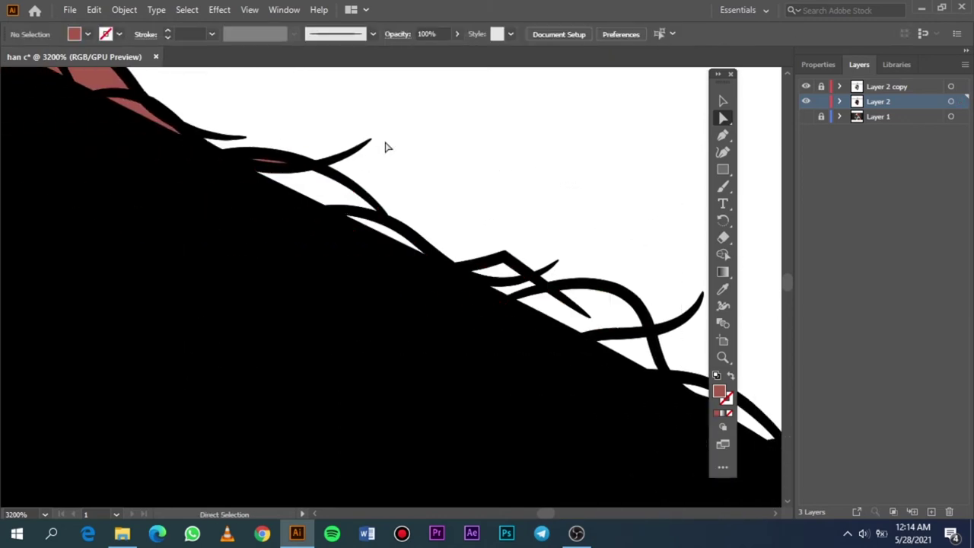
{"action": "left_click_drag", "start_coordinate": [358, 148], "coordinate": [219, 263]}
{"action": "scroll", "coordinate": [217, 261], "scroll_direction": "up", "scroll_amount": 5}
{"action": "scroll", "coordinate": [218, 262], "scroll_direction": "down", "scroll_amount": 2}
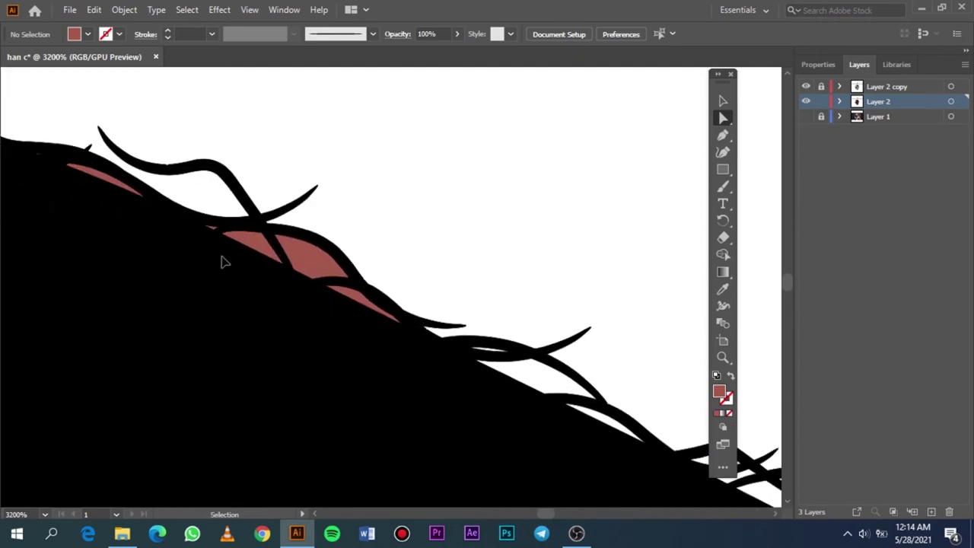
{"action": "scroll", "coordinate": [221, 261], "scroll_direction": "up", "scroll_amount": 4}
{"action": "left_click_drag", "start_coordinate": [441, 298], "coordinate": [131, 396]}
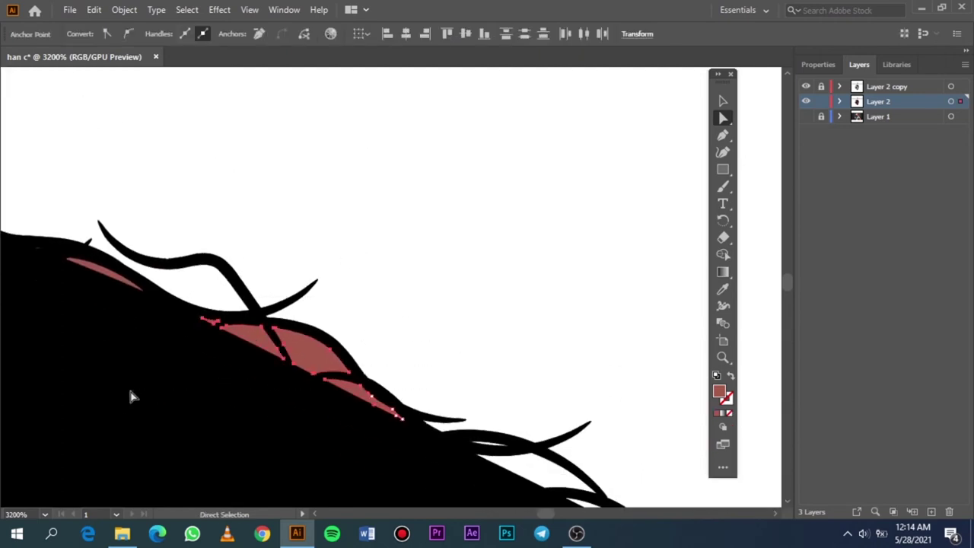
{"action": "key", "text": "Delete"}
Delete the red bumps under the left hair-edge strokes, redoing the selection after two undos.
{"action": "left_click_drag", "start_coordinate": [233, 197], "coordinate": [2, 356]}
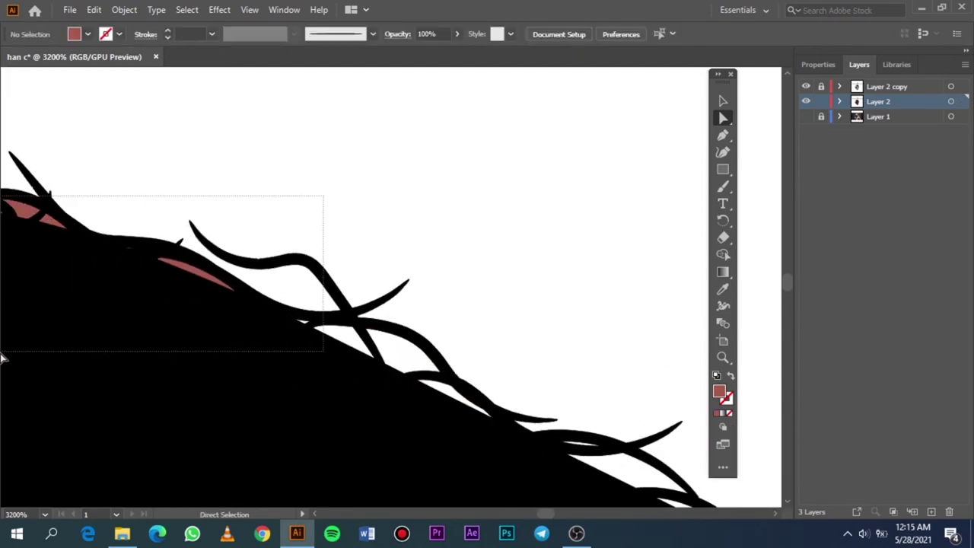
{"action": "scroll", "coordinate": [45, 317], "scroll_direction": "up", "scroll_amount": 5}
{"action": "scroll", "coordinate": [47, 312], "scroll_direction": "down", "scroll_amount": 1}
{"action": "scroll", "coordinate": [48, 313], "scroll_direction": "down", "scroll_amount": 1}
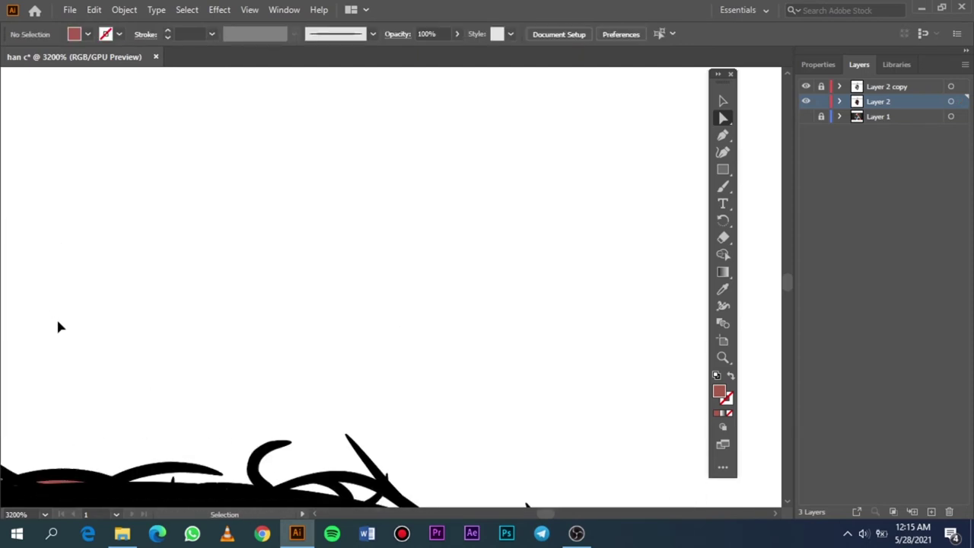
{"action": "scroll", "coordinate": [56, 317], "scroll_direction": "down", "scroll_amount": 3}
{"action": "scroll", "coordinate": [261, 206], "scroll_direction": "left", "scroll_amount": 3}
{"action": "scroll", "coordinate": [304, 217], "scroll_direction": "left", "scroll_amount": 3}
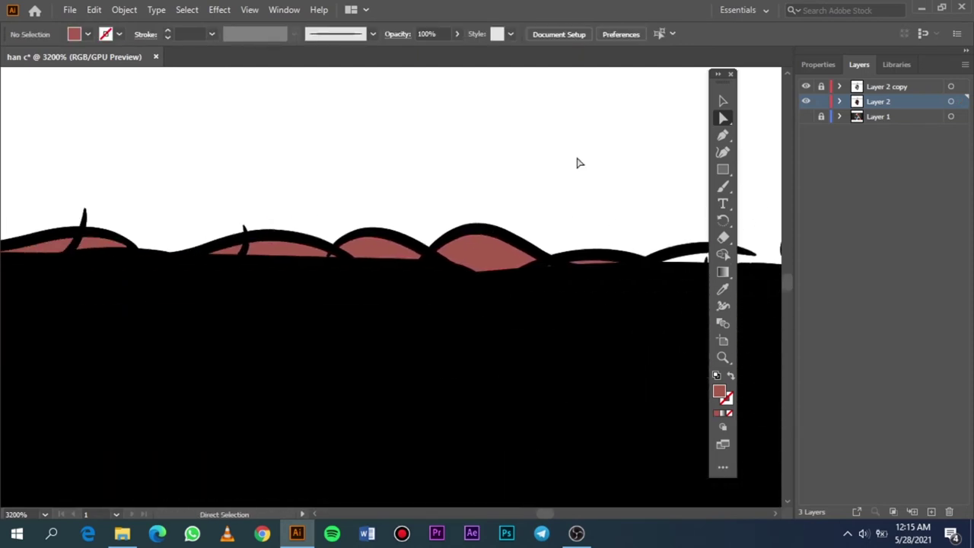
{"action": "mouse_move", "coordinate": [654, 152]}
{"action": "left_mouse_down"}
{"action": "mouse_move", "coordinate": [129, 428]}
{"action": "mouse_move", "coordinate": [146, 413]}
{"action": "left_mouse_up"}
{"action": "key", "text": "Delete"}
{"action": "key", "text": "ctrl+z"}
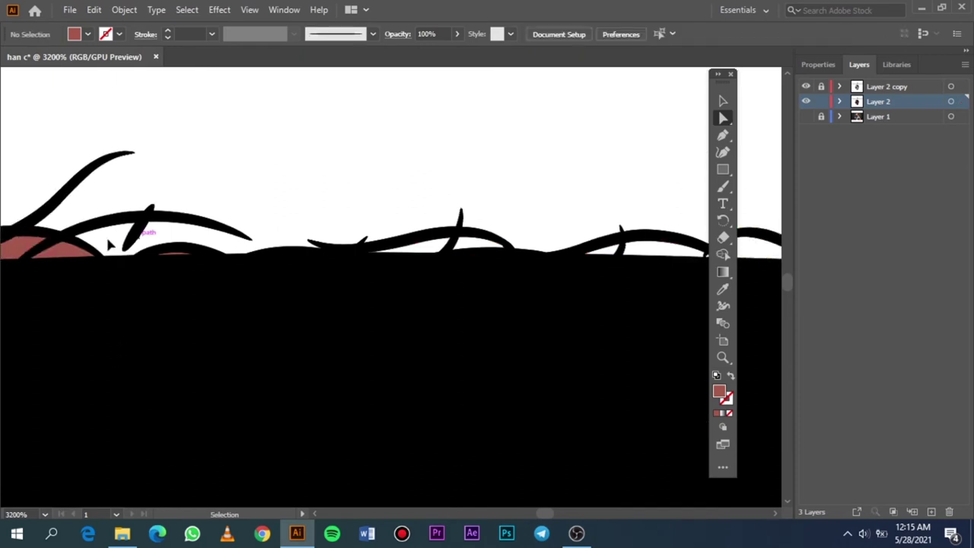
{"action": "key", "text": "ctrl+z"}
{"action": "key", "text": "ctrl+z"}
{"action": "mouse_move", "coordinate": [548, 171]}
{"action": "left_mouse_down"}
{"action": "mouse_move", "coordinate": [104, 436]}
{"action": "mouse_move", "coordinate": [96, 430]}
{"action": "left_mouse_up"}
{"action": "key", "text": "Delete"}
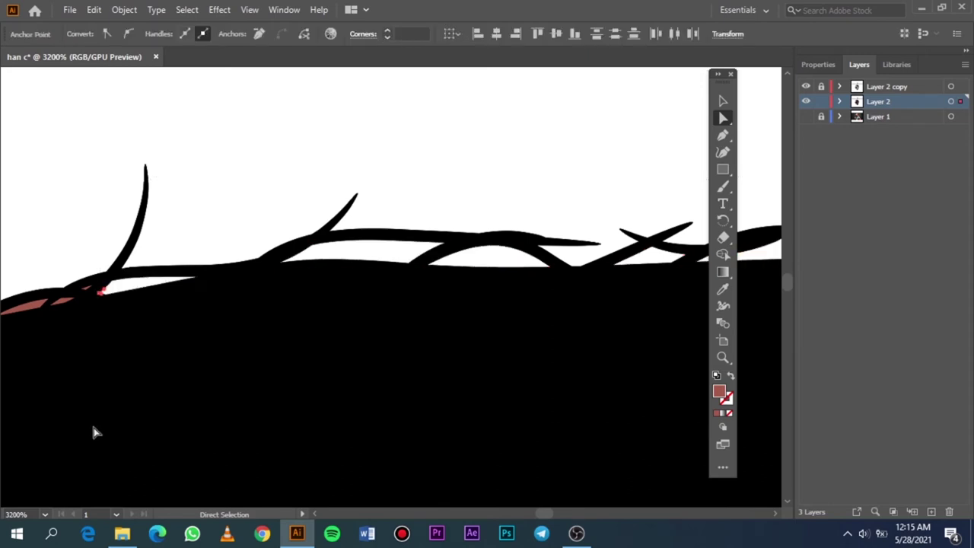
{"action": "left_click", "coordinate": [84, 416]}
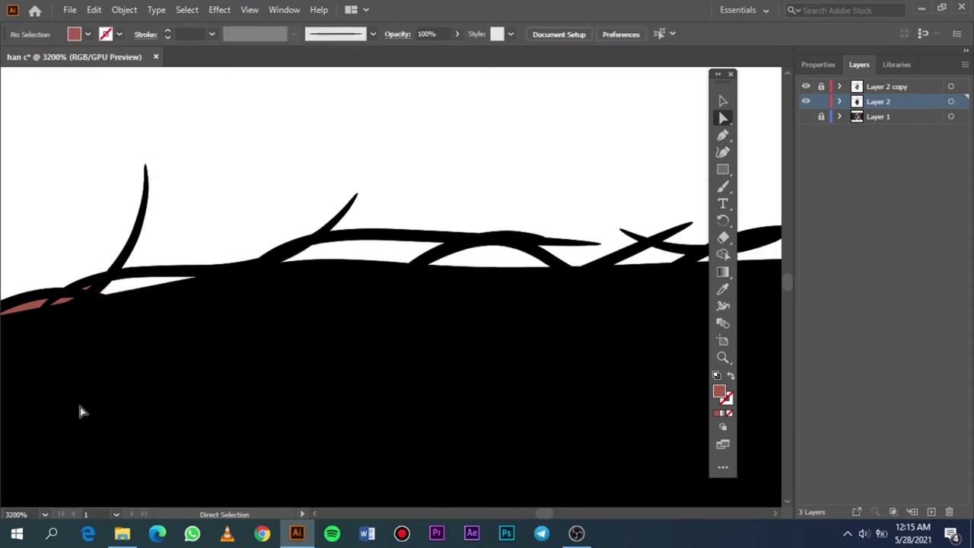
Delete the red fill segments under the curving hair strands further left.
{"action": "scroll", "coordinate": [79, 411], "scroll_direction": "left", "scroll_amount": 5}
{"action": "left_click_drag", "start_coordinate": [508, 211], "coordinate": [321, 354]}
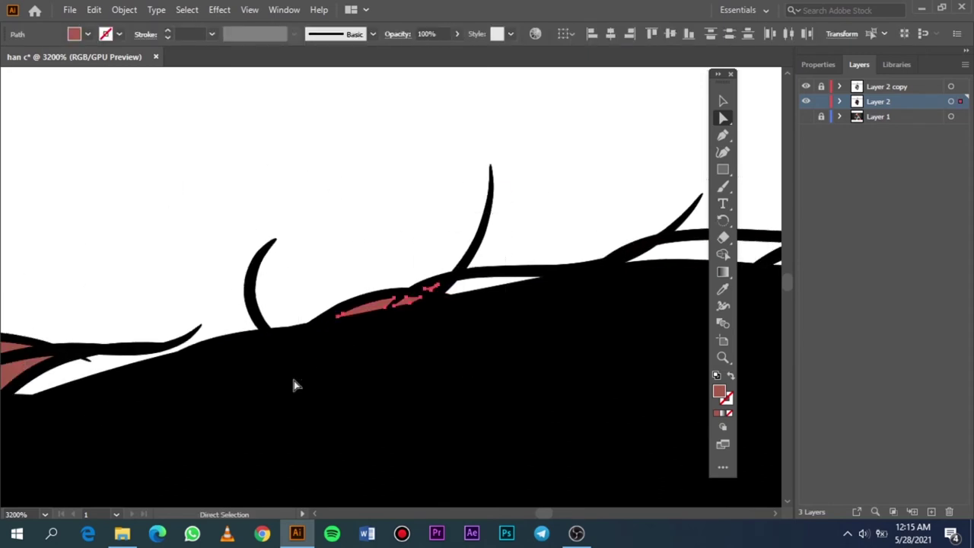
{"action": "key", "text": "Delete"}
{"action": "scroll", "coordinate": [199, 365], "scroll_direction": "left", "scroll_amount": 2}
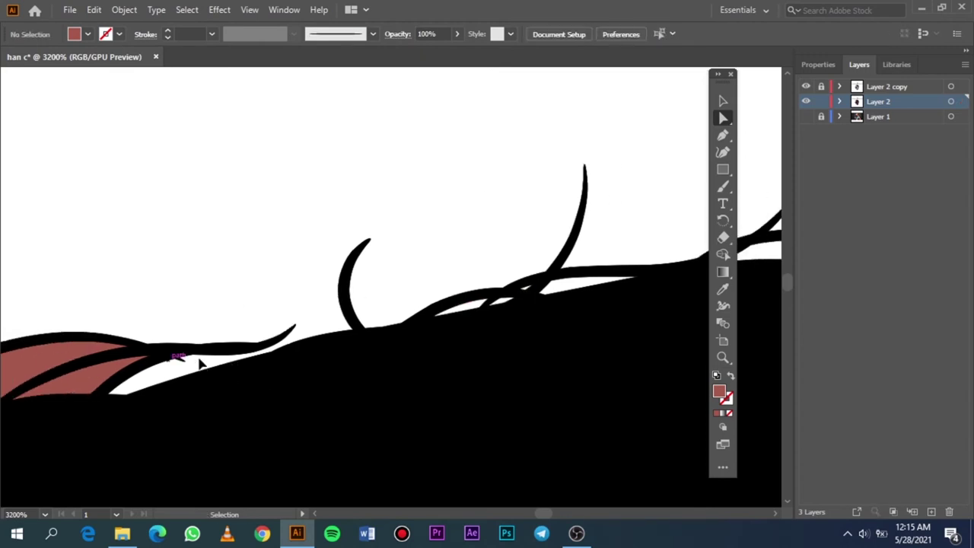
{"action": "scroll", "coordinate": [199, 365], "scroll_direction": "left", "scroll_amount": 2}
{"action": "scroll", "coordinate": [200, 365], "scroll_direction": "left", "scroll_amount": 1}
{"action": "scroll", "coordinate": [199, 365], "scroll_direction": "down", "scroll_amount": 1}
{"action": "left_click_drag", "start_coordinate": [468, 205], "coordinate": [32, 506]}
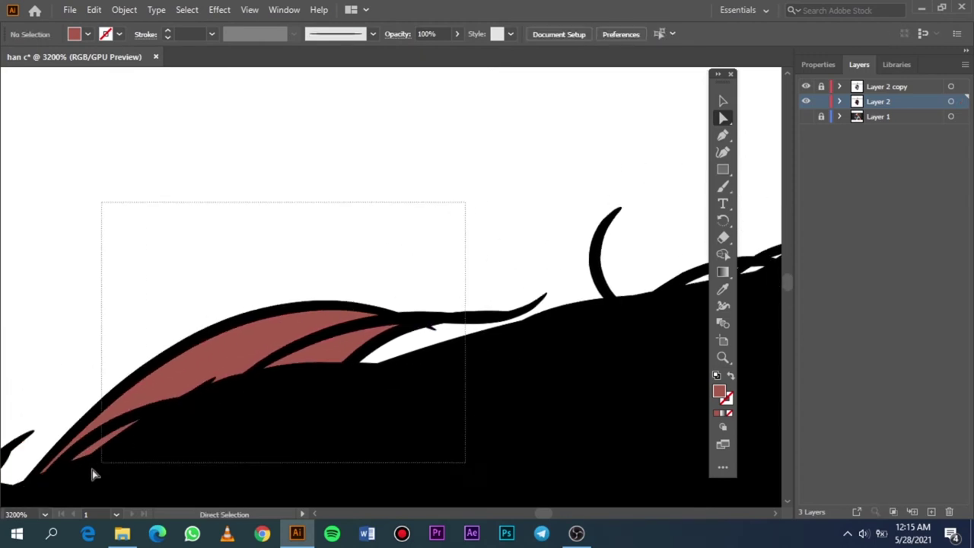
{"action": "key", "text": "Delete"}
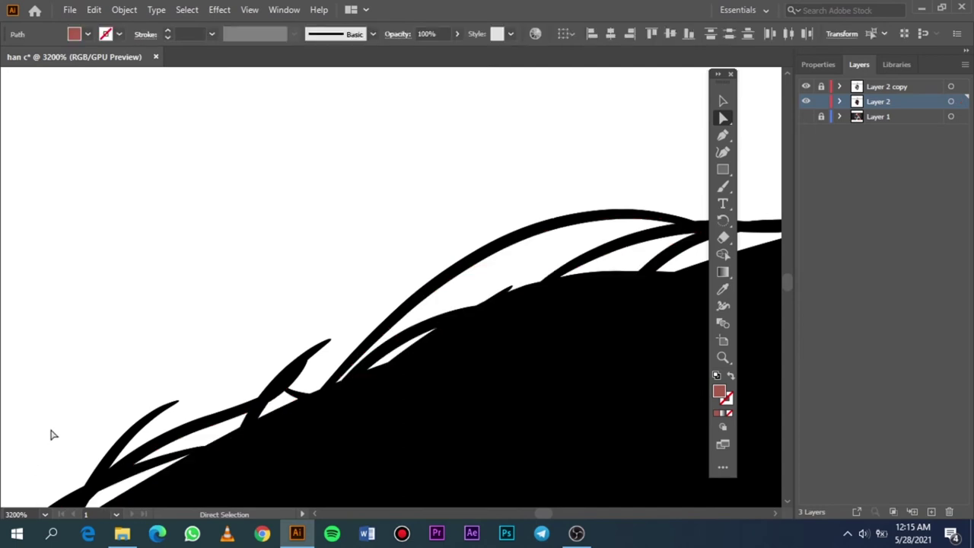
{"action": "scroll", "coordinate": [50, 430], "scroll_direction": "down", "scroll_amount": 2}
{"action": "scroll", "coordinate": [58, 395], "scroll_direction": "left", "scroll_amount": 2}
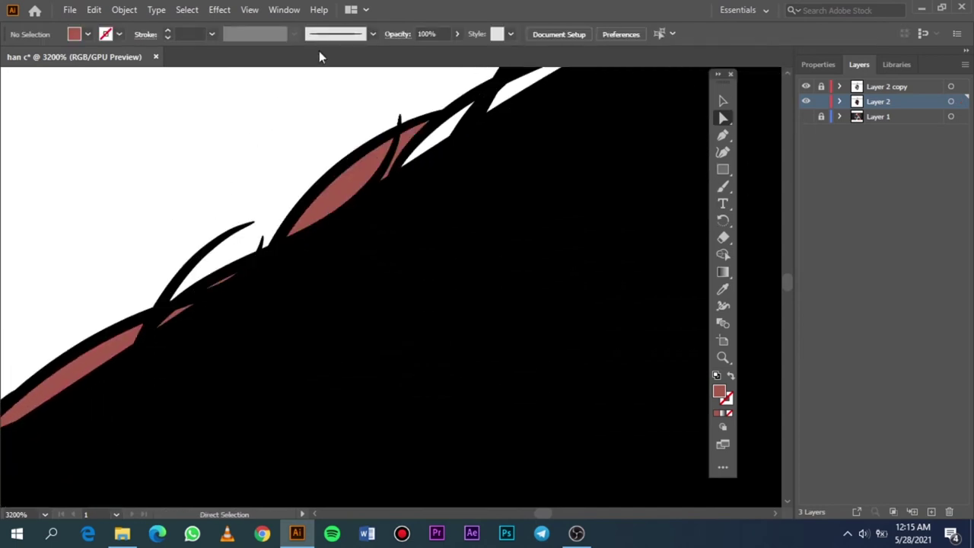
Float the document window and delete the remaining red slivers at the lower left.
{"action": "left_click_drag", "start_coordinate": [319, 53], "coordinate": [325, 72]}
{"action": "left_click_drag", "start_coordinate": [318, 114], "coordinate": [402, 304]}
{"action": "key", "text": "Delete"}
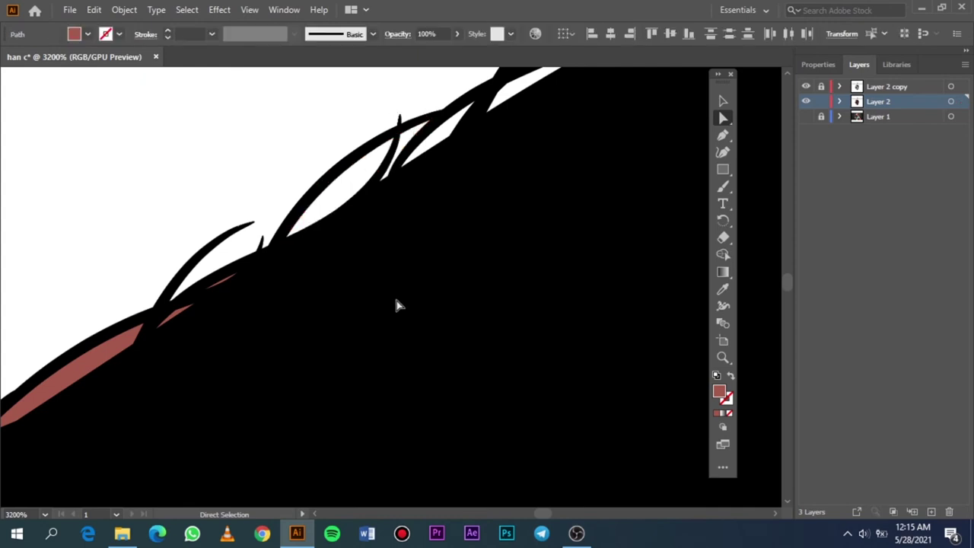
{"action": "left_click_drag", "start_coordinate": [131, 256], "coordinate": [196, 386]}
{"action": "key", "text": "Delete"}
{"action": "left_click", "coordinate": [235, 400]}
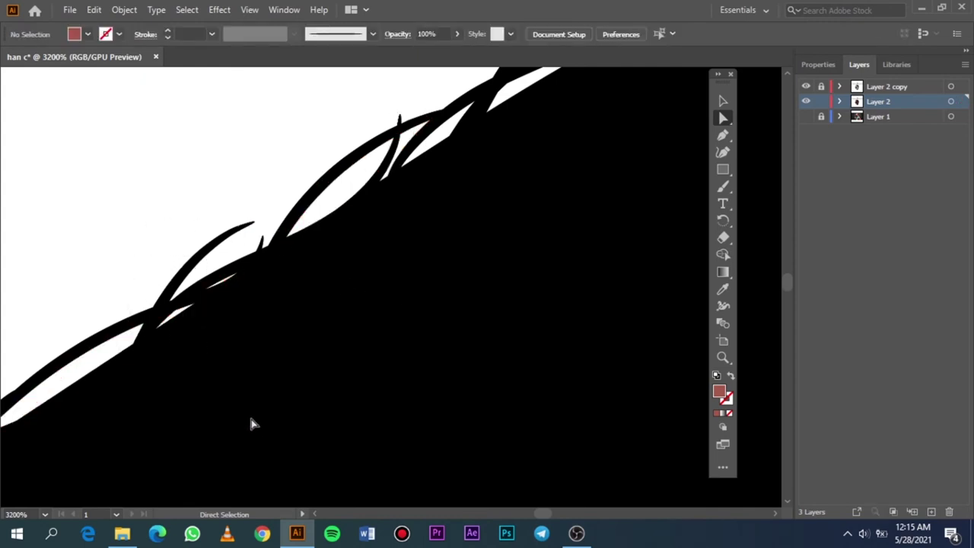
Delete the last red fill segments running along the hair strand.
{"action": "scroll", "coordinate": [249, 413], "scroll_direction": "up", "scroll_amount": 2}
{"action": "scroll", "coordinate": [249, 413], "scroll_direction": "up", "scroll_amount": 2}
{"action": "scroll", "coordinate": [246, 408], "scroll_direction": "up", "scroll_amount": 2}
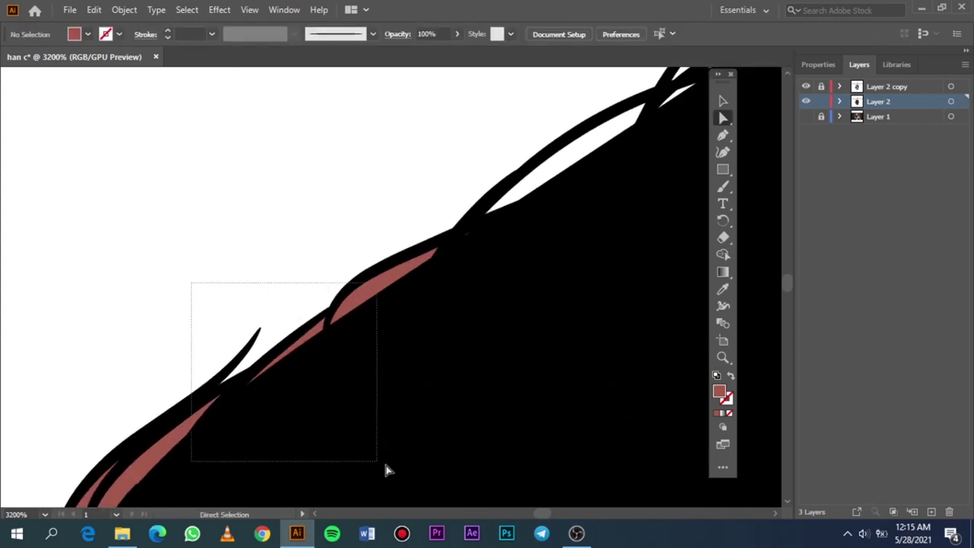
{"action": "left_click_drag", "start_coordinate": [191, 282], "coordinate": [448, 481]}
{"action": "key", "text": "Delete"}
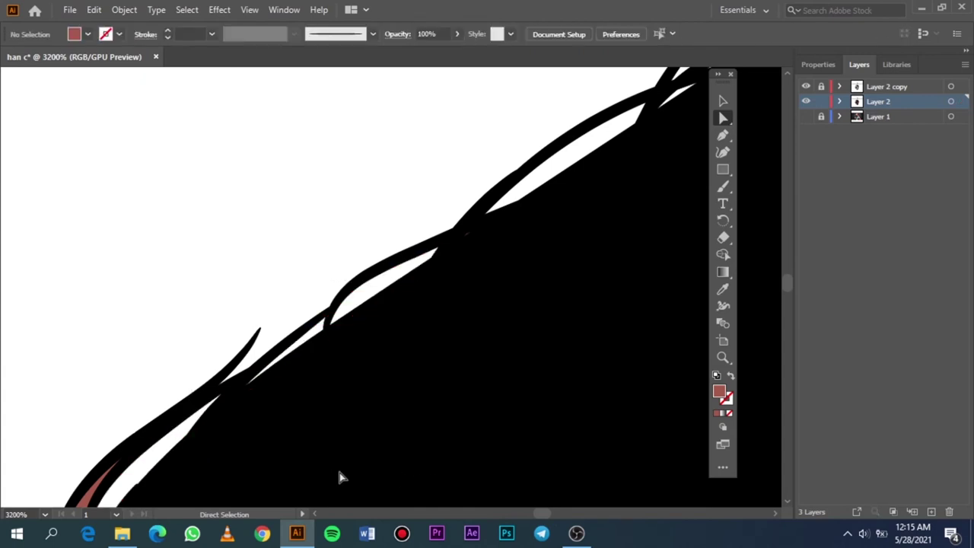
{"action": "scroll", "coordinate": [339, 477], "scroll_direction": "down", "scroll_amount": 6}
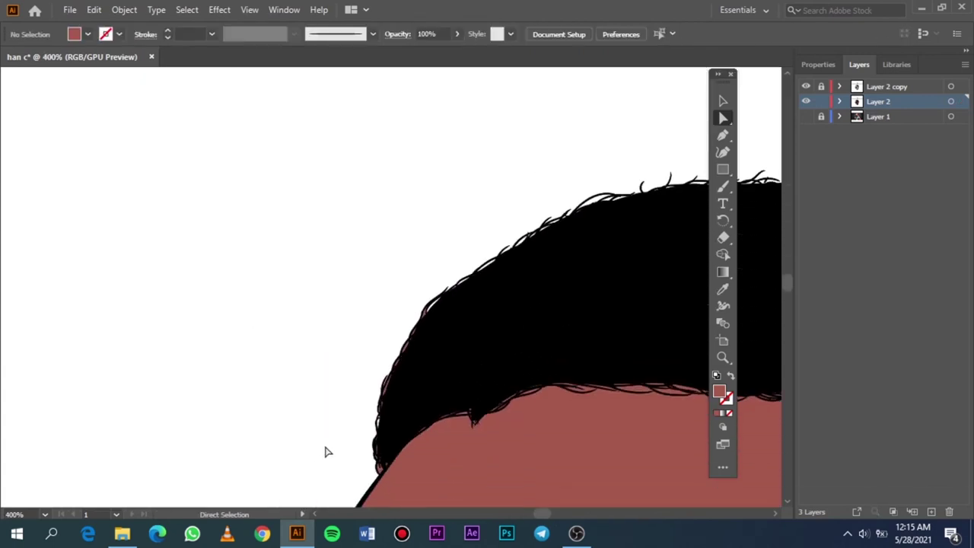
Delete the red strand fragment on the hair's left edge.
{"action": "scroll", "coordinate": [387, 358], "scroll_direction": "up", "scroll_amount": 2}
{"action": "scroll", "coordinate": [454, 427], "scroll_direction": "up", "scroll_amount": 4}
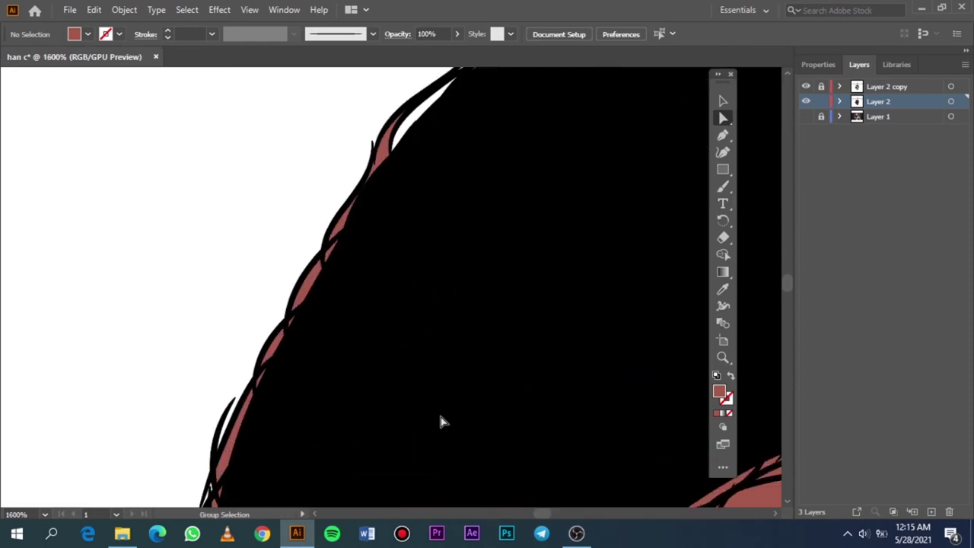
{"action": "left_click_drag", "start_coordinate": [306, 120], "coordinate": [373, 417]}
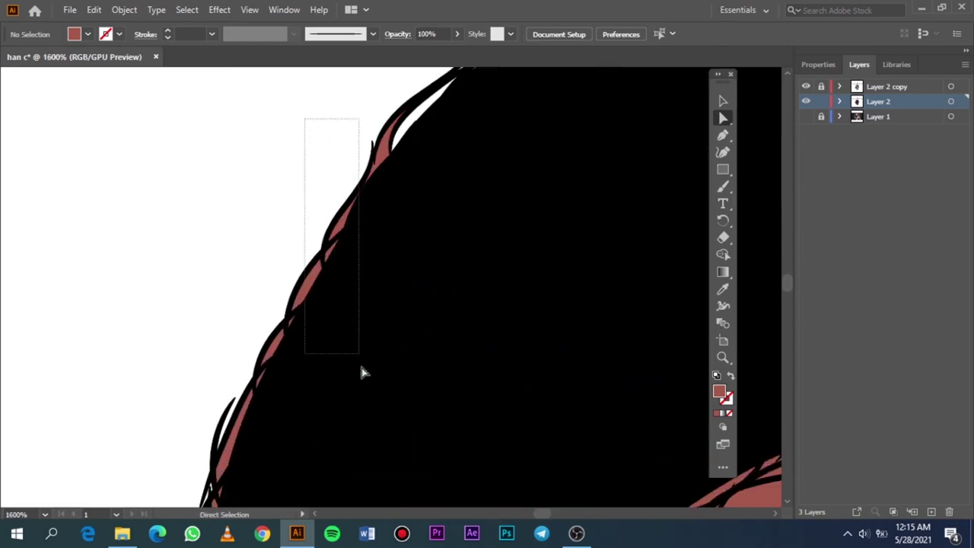
{"action": "left_click", "coordinate": [367, 415]}
{"action": "left_click", "coordinate": [286, 192]}
{"action": "scroll", "coordinate": [217, 283], "scroll_direction": "down", "scroll_amount": 2}
{"action": "scroll", "coordinate": [205, 214], "scroll_direction": "down", "scroll_amount": 1}
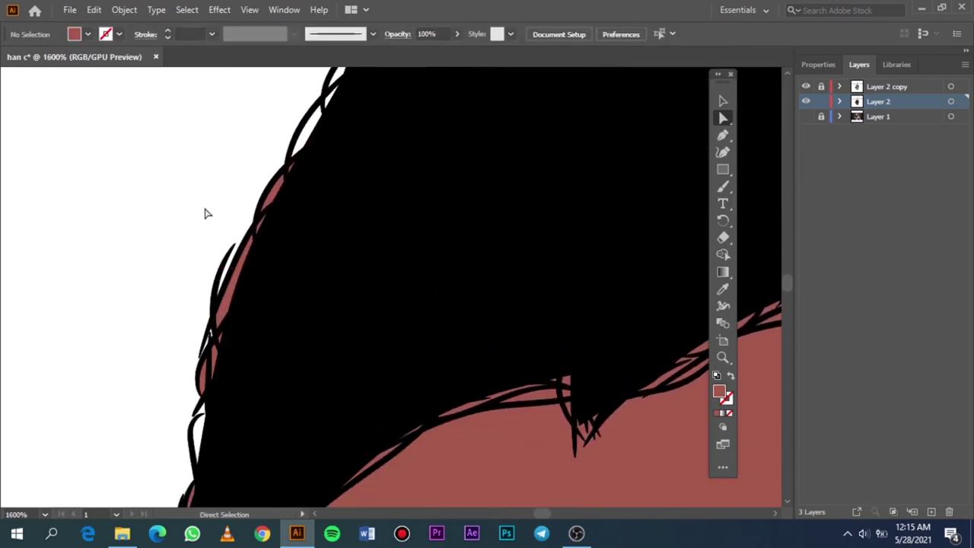
{"action": "left_click_drag", "start_coordinate": [236, 342], "coordinate": [282, 426]}
{"action": "key", "text": "Delete"}
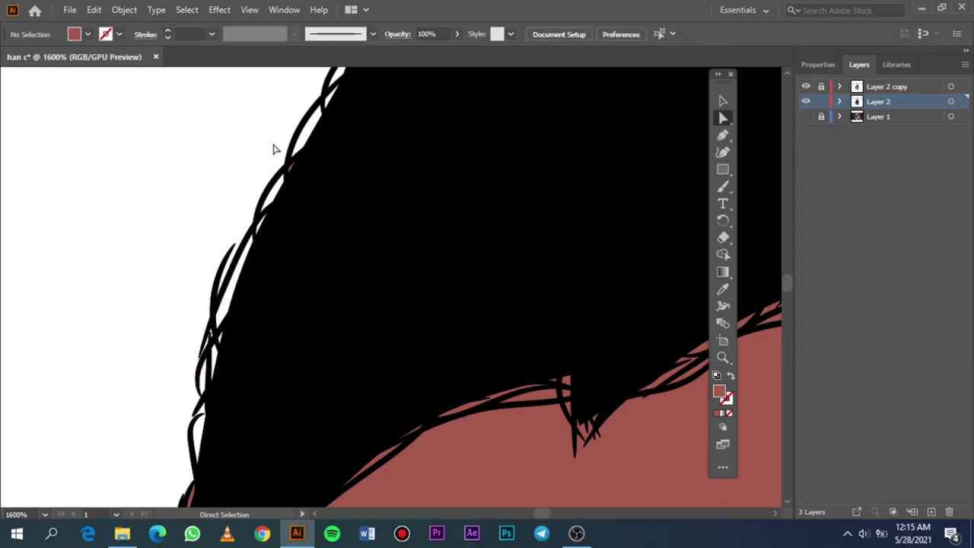
Delete the small red fragments near the jaw and fit the artboard with Ctrl+0.
{"action": "scroll", "coordinate": [305, 250], "scroll_direction": "down", "scroll_amount": 2}
{"action": "scroll", "coordinate": [224, 304], "scroll_direction": "down", "scroll_amount": 2}
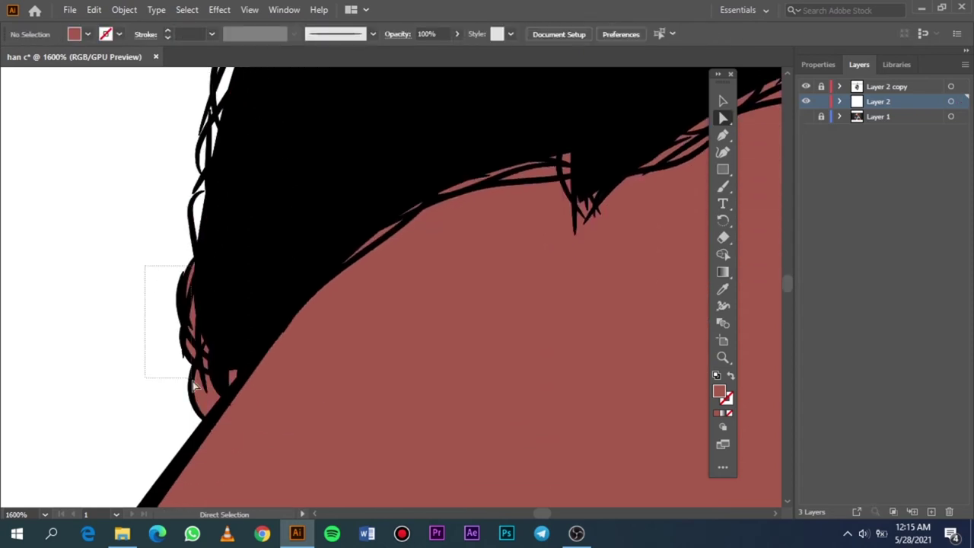
{"action": "left_click_drag", "start_coordinate": [194, 386], "coordinate": [224, 404]}
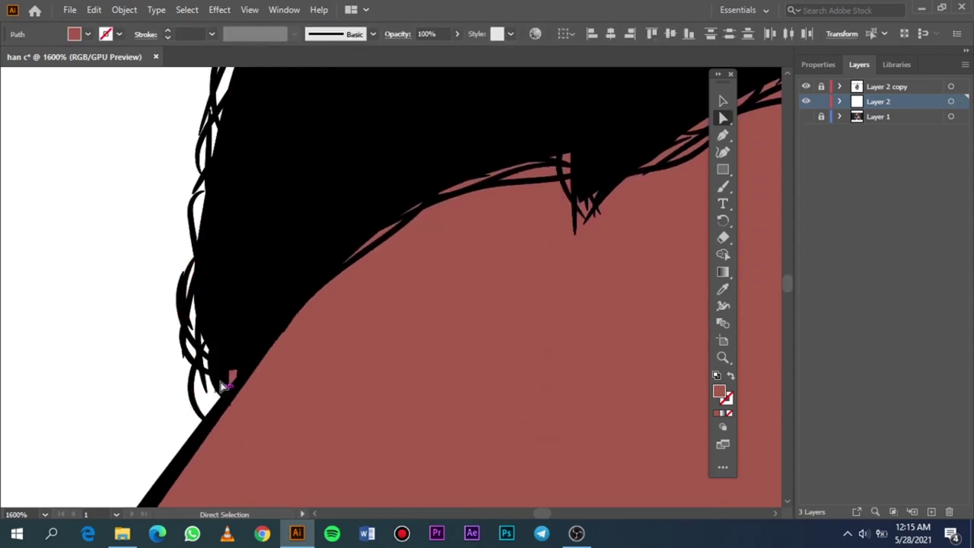
{"action": "key", "text": "Delete"}
{"action": "left_click", "coordinate": [230, 378]}
{"action": "left_click_drag", "start_coordinate": [228, 369], "coordinate": [165, 388]}
{"action": "key", "text": "Delete"}
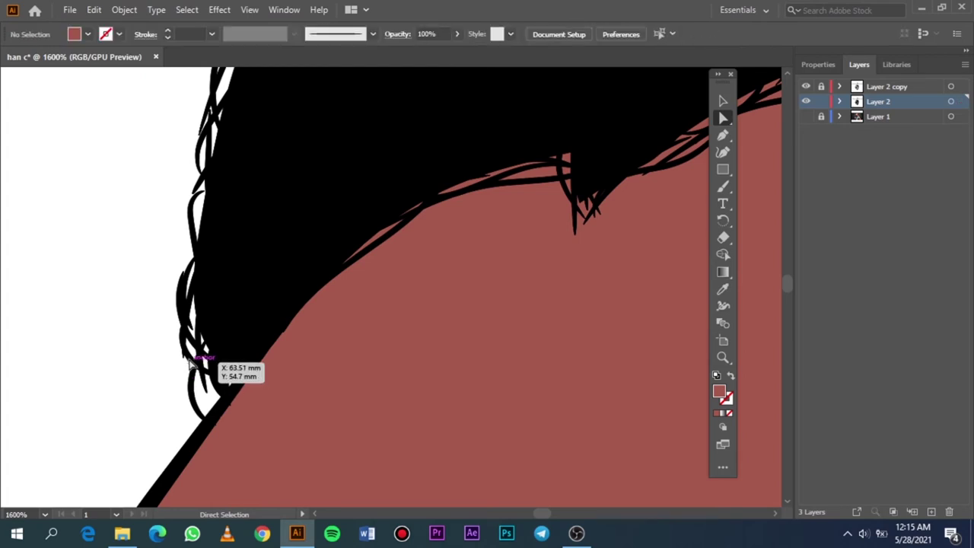
{"action": "key", "text": "ctrl+0"}
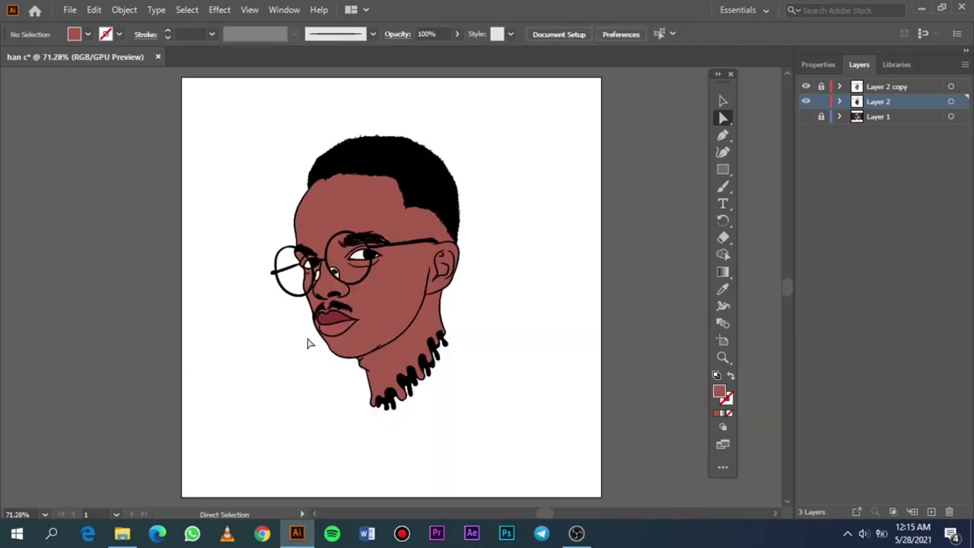
Duplicate Layer 2 as Layer 2 copy 2, hide Layer 2, and select the copy's paths.
{"action": "left_click", "coordinate": [723, 101]}
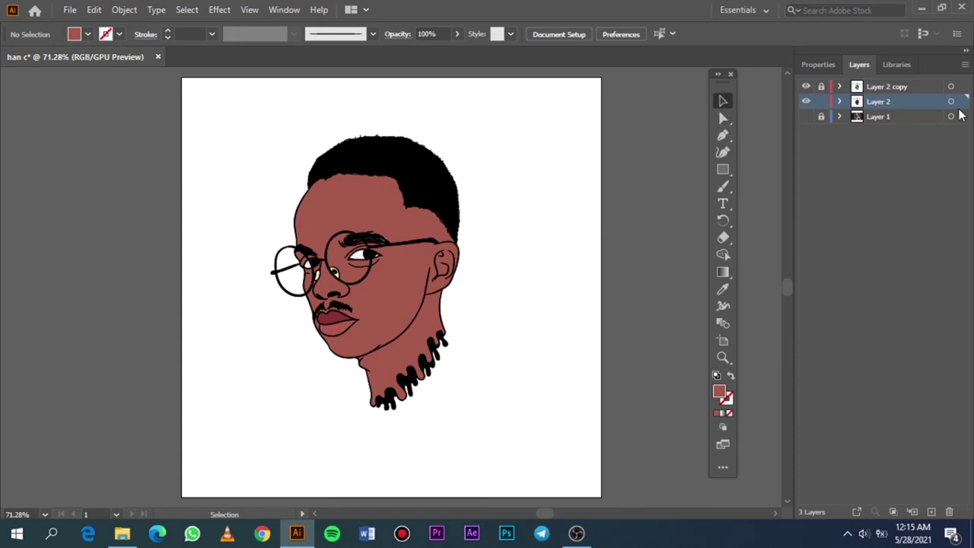
{"action": "left_click_drag", "start_coordinate": [901, 115], "coordinate": [932, 513]}
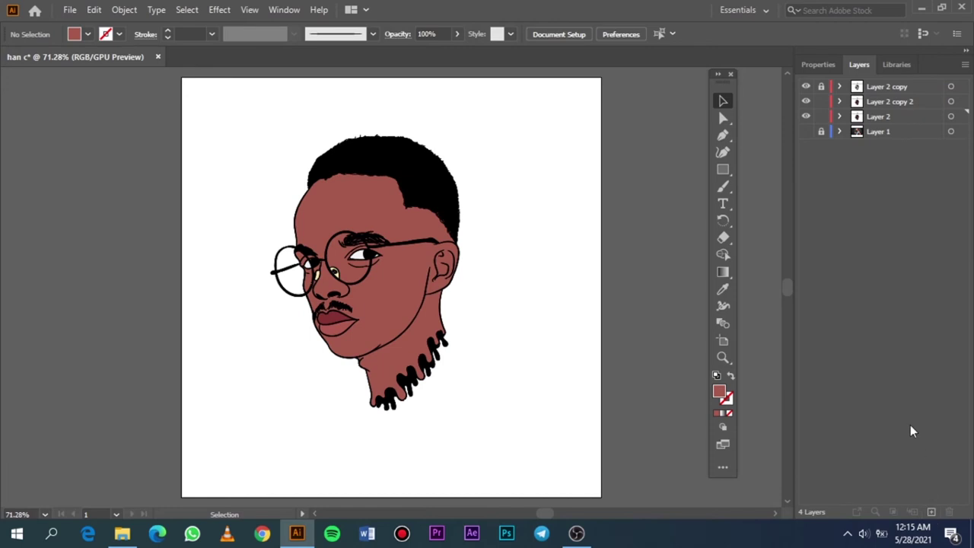
{"action": "left_click", "coordinate": [805, 118]}
{"action": "left_click", "coordinate": [723, 118]}
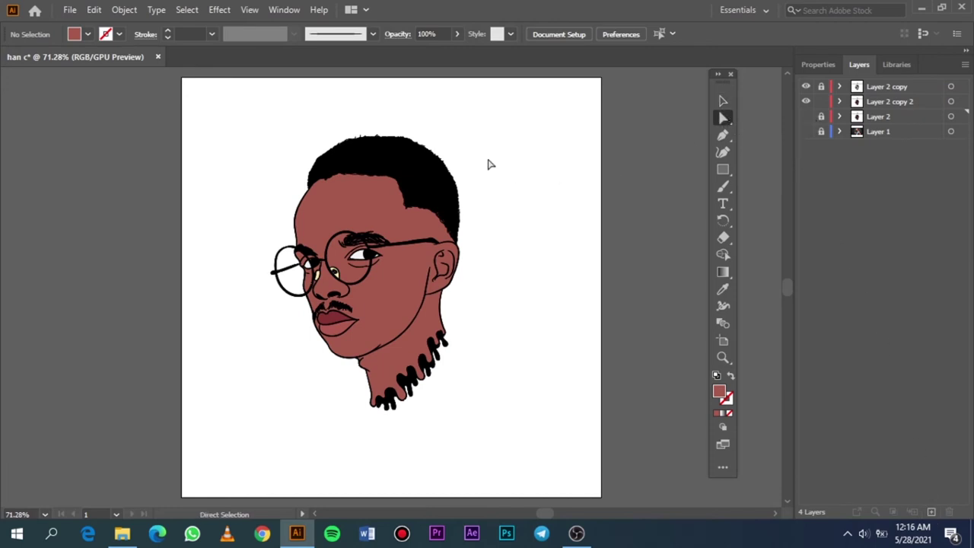
{"action": "mouse_move", "coordinate": [545, 114]}
{"action": "left_mouse_down"}
{"action": "mouse_move", "coordinate": [213, 414]}
{"action": "mouse_move", "coordinate": [209, 456]}
{"action": "left_mouse_up"}
Delete the brown lower-face and forehead fills from Layer 2 copy 2.
{"action": "key", "text": "Delete"}
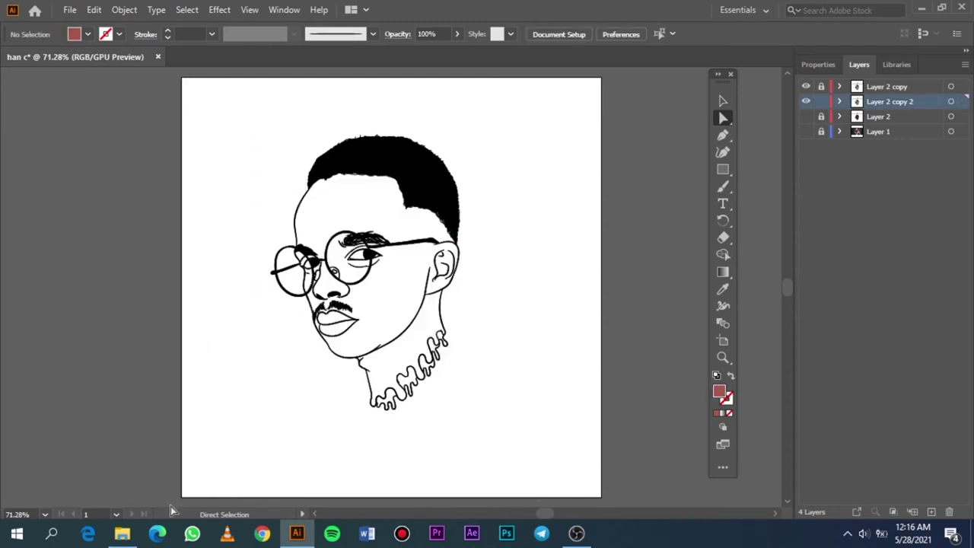
{"action": "key", "text": "ctrl+z"}
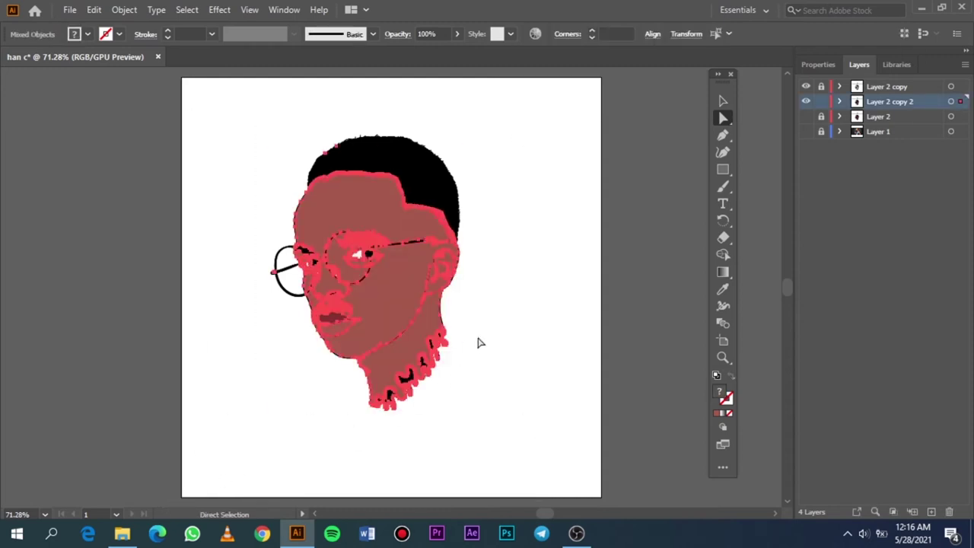
{"action": "left_click", "coordinate": [478, 342]}
{"action": "left_click", "coordinate": [426, 335]}
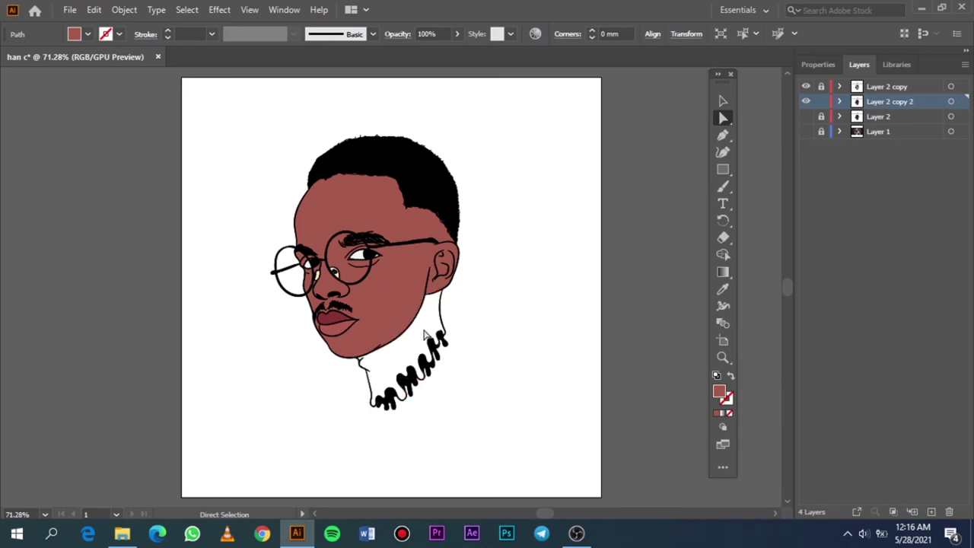
{"action": "left_click", "coordinate": [399, 280]}
{"action": "key", "text": "Delete"}
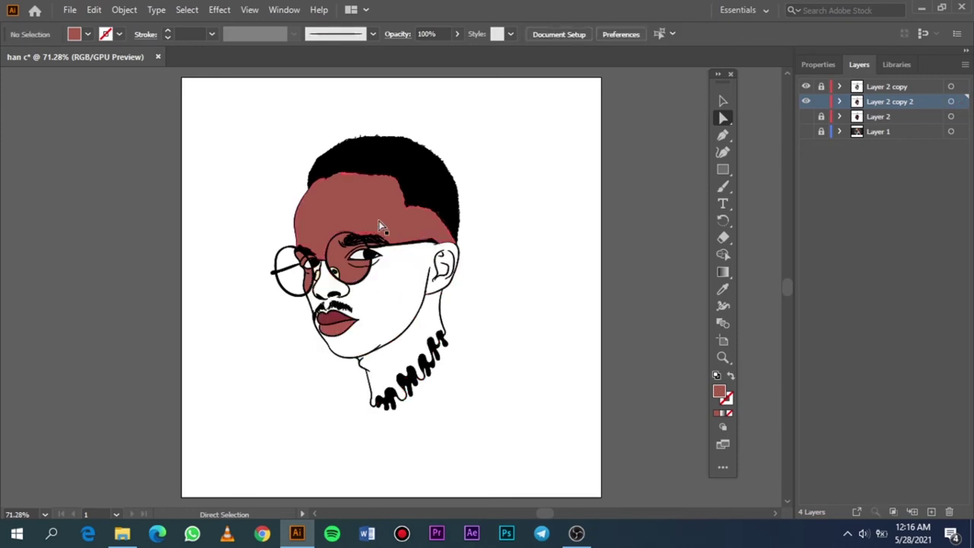
{"action": "left_click", "coordinate": [380, 227]}
{"action": "key", "text": "Delete"}
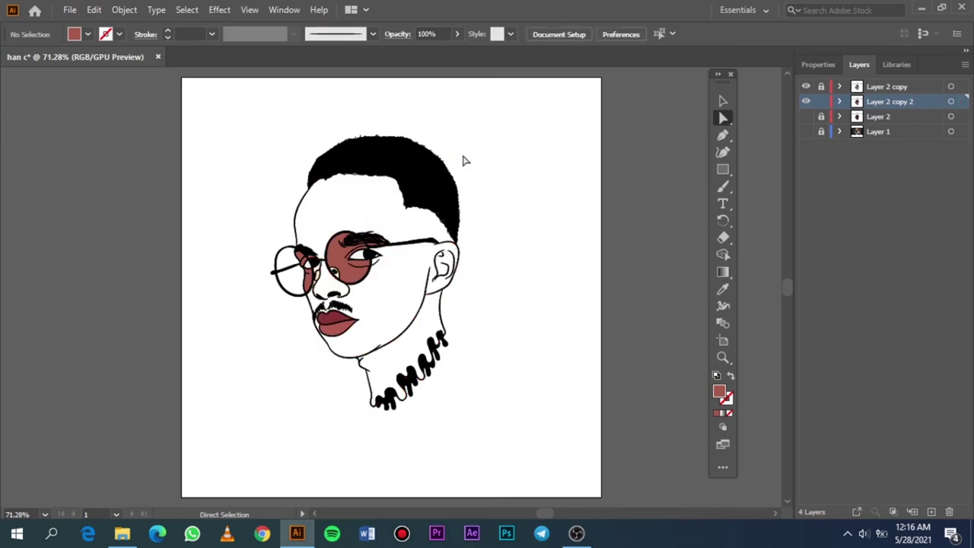
Select and delete the leftover red fills on the lips, lens and eyebrow.
{"action": "left_click", "coordinate": [291, 229]}
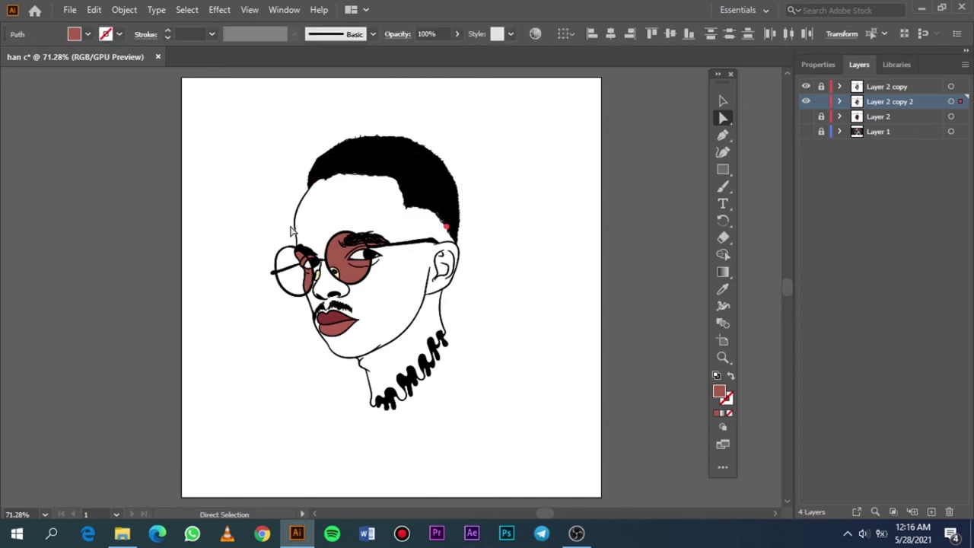
{"action": "mouse_move", "coordinate": [322, 178]}
{"action": "left_mouse_down"}
{"action": "mouse_move", "coordinate": [478, 264]}
{"action": "mouse_move", "coordinate": [462, 202]}
{"action": "mouse_move", "coordinate": [456, 322]}
{"action": "mouse_move", "coordinate": [466, 341]}
{"action": "mouse_move", "coordinate": [467, 322]}
{"action": "mouse_move", "coordinate": [350, 297]}
{"action": "mouse_move", "coordinate": [351, 318]}
{"action": "left_mouse_up"}
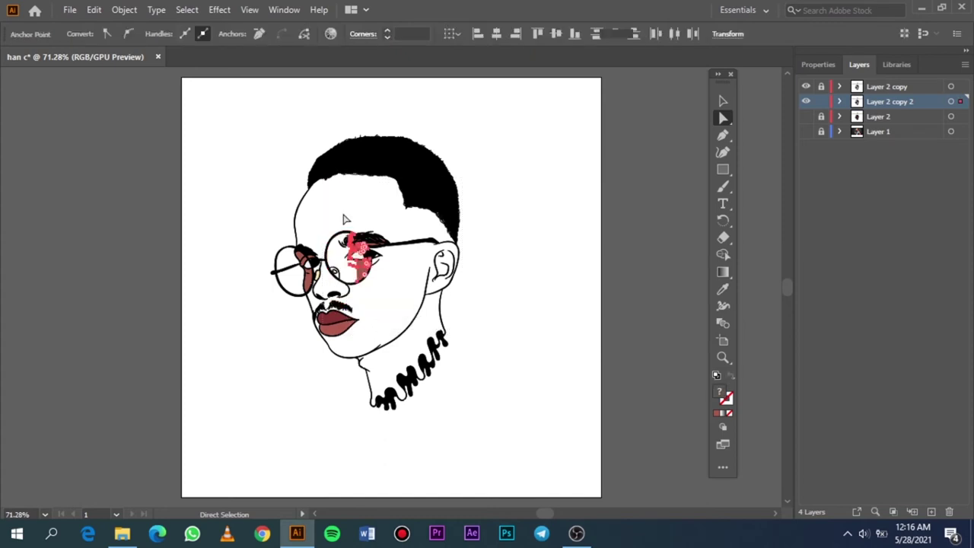
{"action": "left_click", "coordinate": [365, 303]}
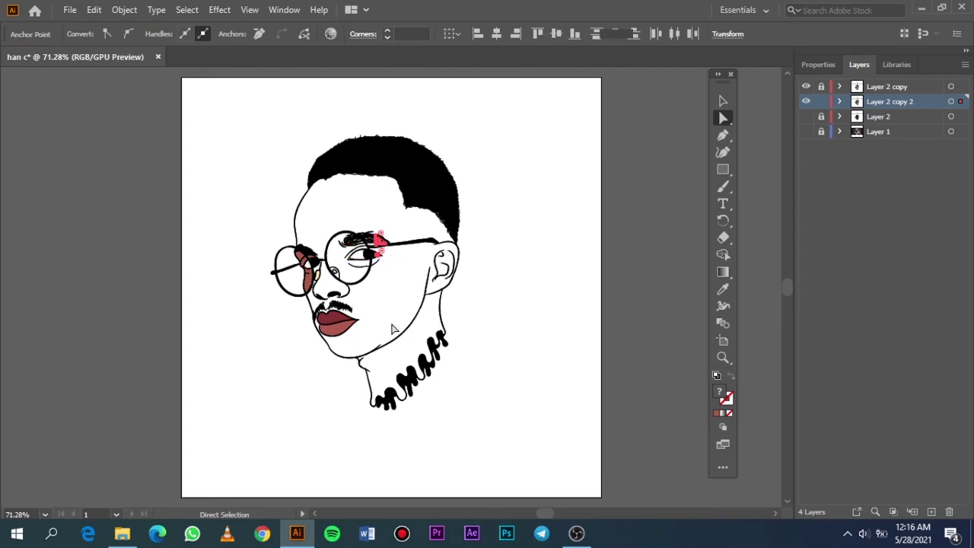
{"action": "left_click", "coordinate": [348, 227]}
{"action": "scroll", "coordinate": [356, 184], "scroll_direction": "up", "scroll_amount": 2}
{"action": "scroll", "coordinate": [356, 183], "scroll_direction": "up", "scroll_amount": 1}
{"action": "scroll", "coordinate": [361, 212], "scroll_direction": "down", "scroll_amount": 2}
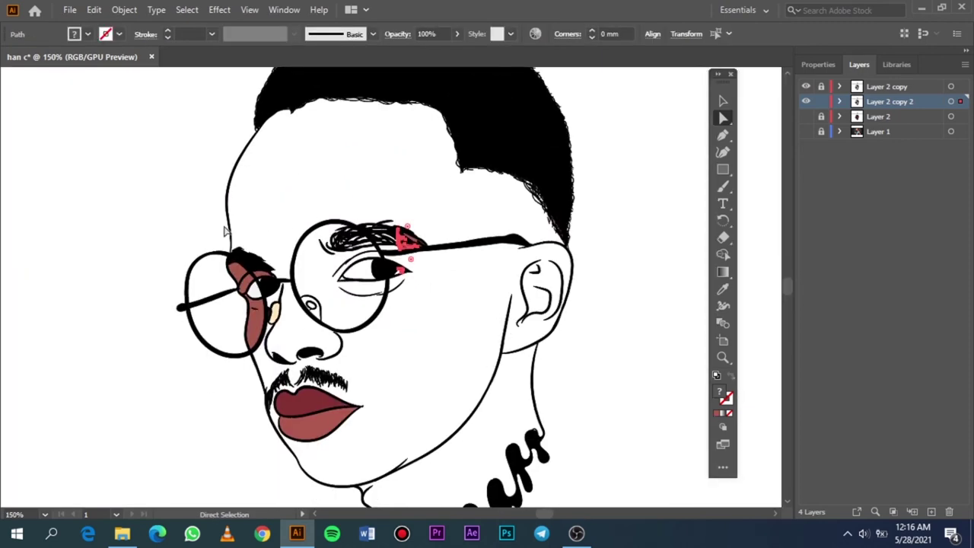
{"action": "left_click_drag", "start_coordinate": [132, 203], "coordinate": [408, 456]}
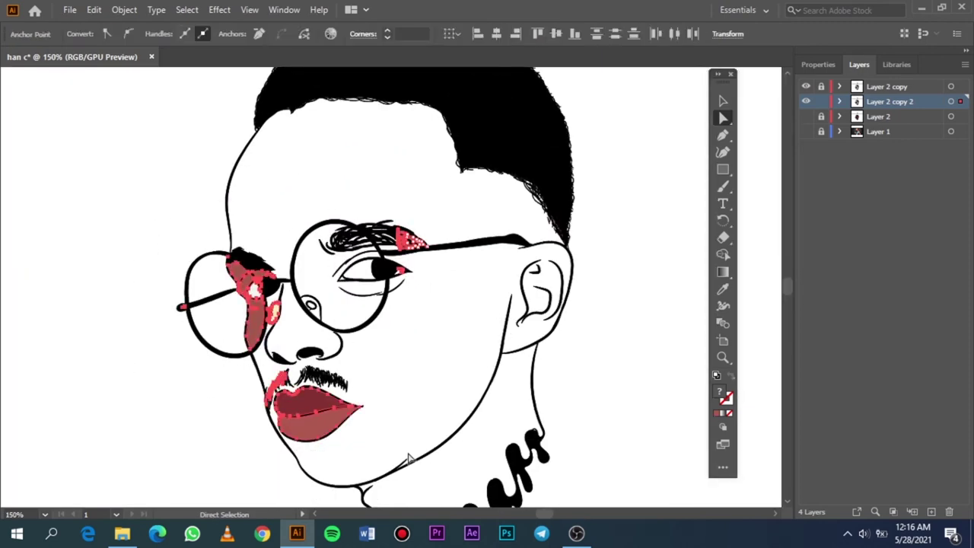
{"action": "key", "text": "Delete"}
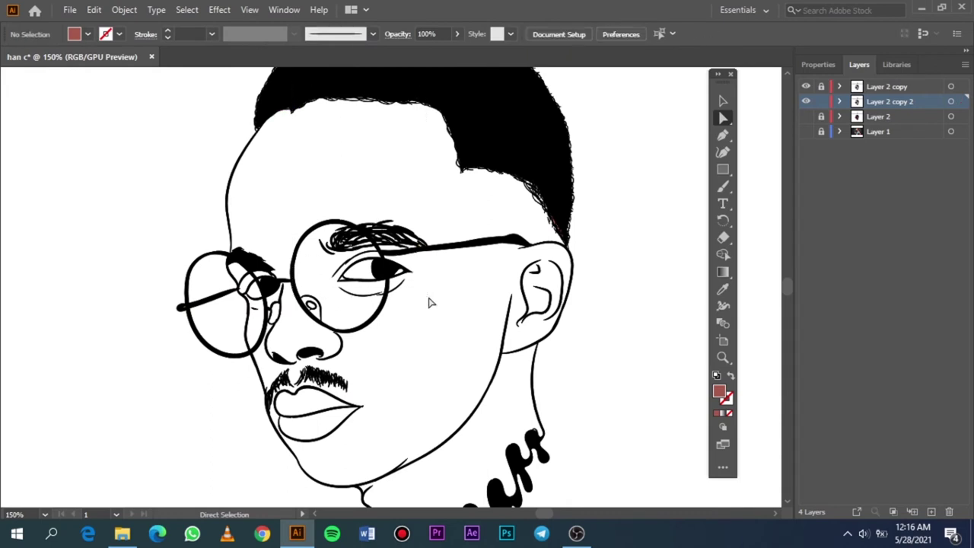
Fit the artboard in view and hide the Layer 2 skin colour.
{"action": "scroll", "coordinate": [427, 306], "scroll_direction": "down", "scroll_amount": 3}
{"action": "scroll", "coordinate": [443, 411], "scroll_direction": "down", "scroll_amount": 2}
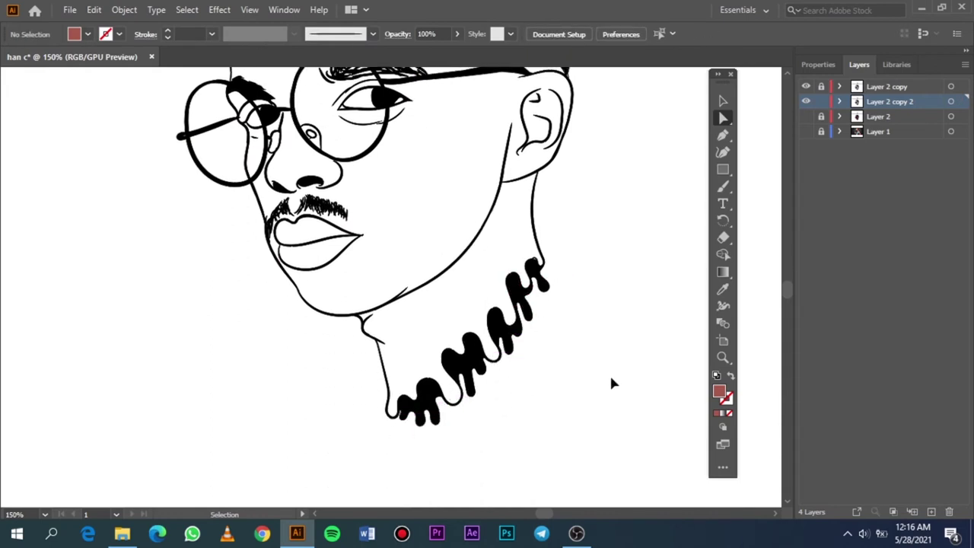
{"action": "key", "text": "ctrl+0"}
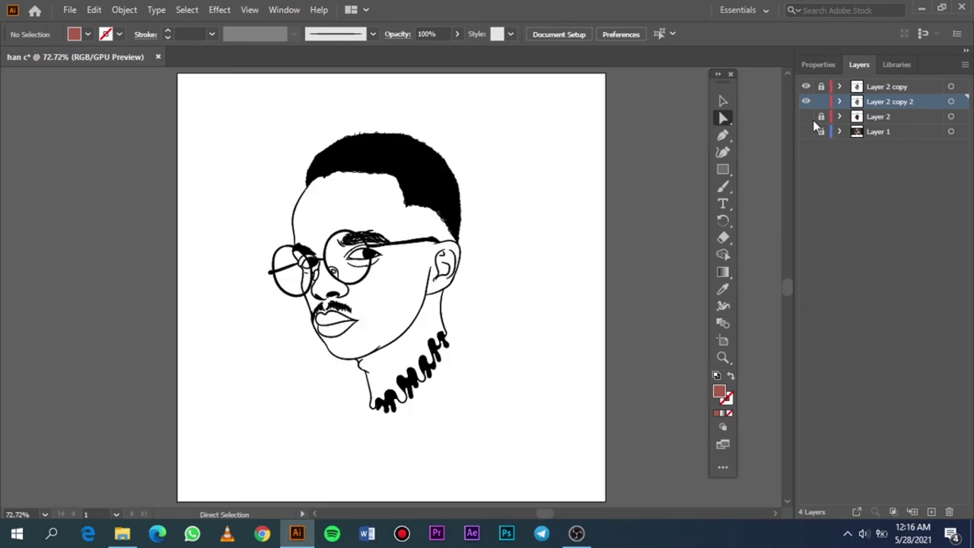
{"action": "left_click", "coordinate": [806, 118]}
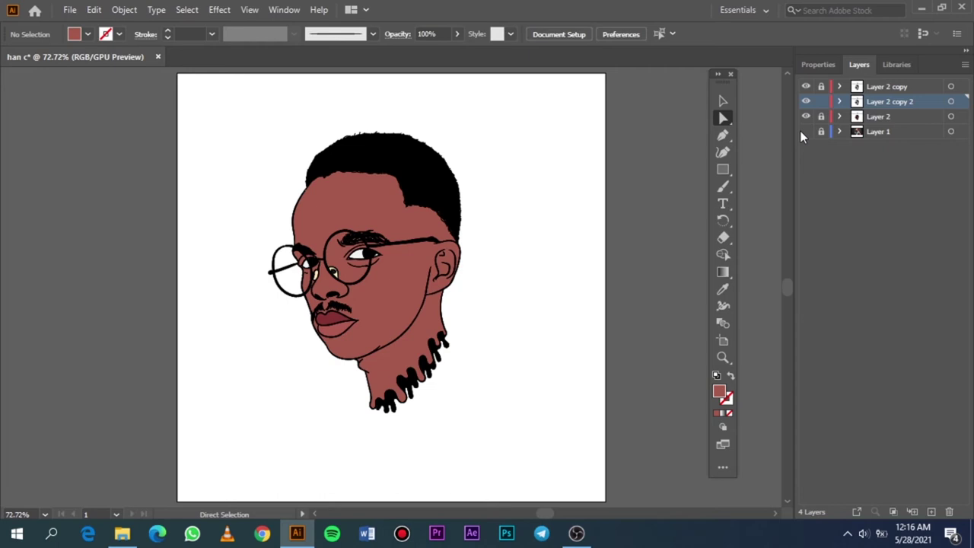
{"action": "left_click", "coordinate": [805, 117]}
Add a new empty layer above Layer 2 and lock Layer 2 copy 2.
{"action": "left_click", "coordinate": [885, 118]}
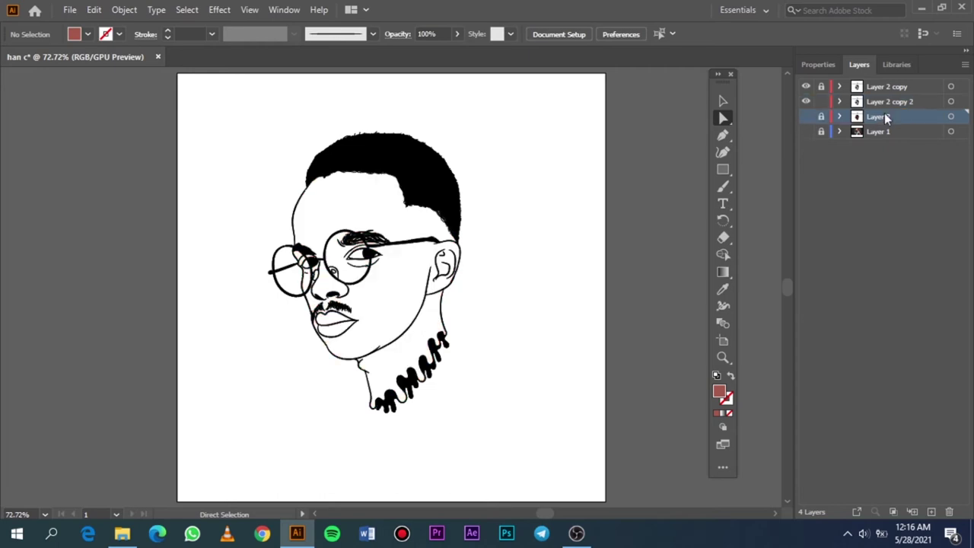
{"action": "left_click", "coordinate": [931, 513]}
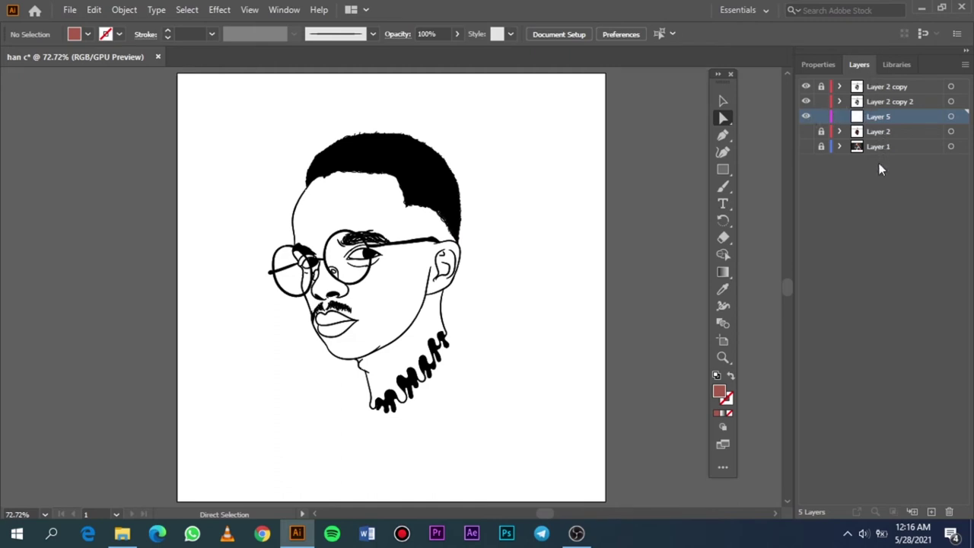
{"action": "left_click", "coordinate": [821, 101]}
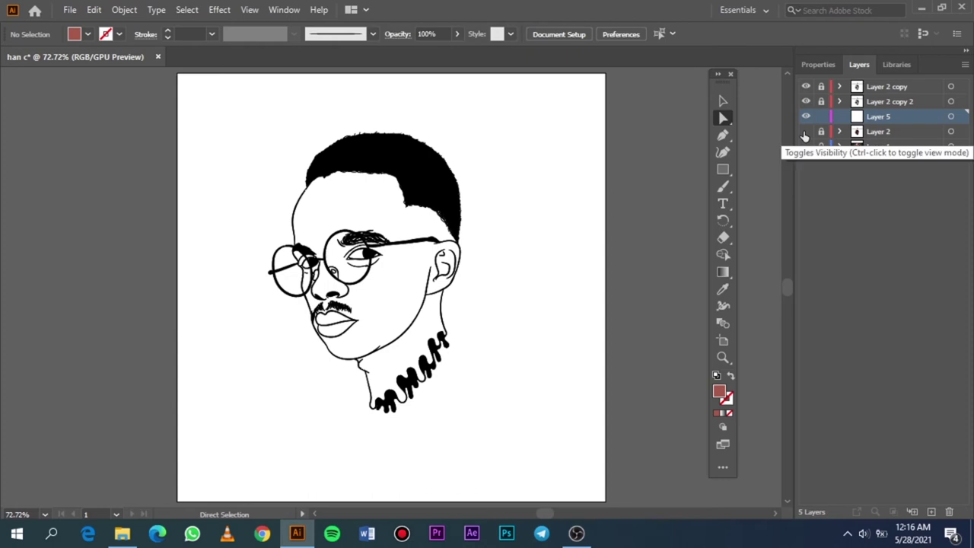
Show the skin layer and reference photo, pick the Eyedropper, and zoom in on the face.
{"action": "left_click", "coordinate": [806, 132]}
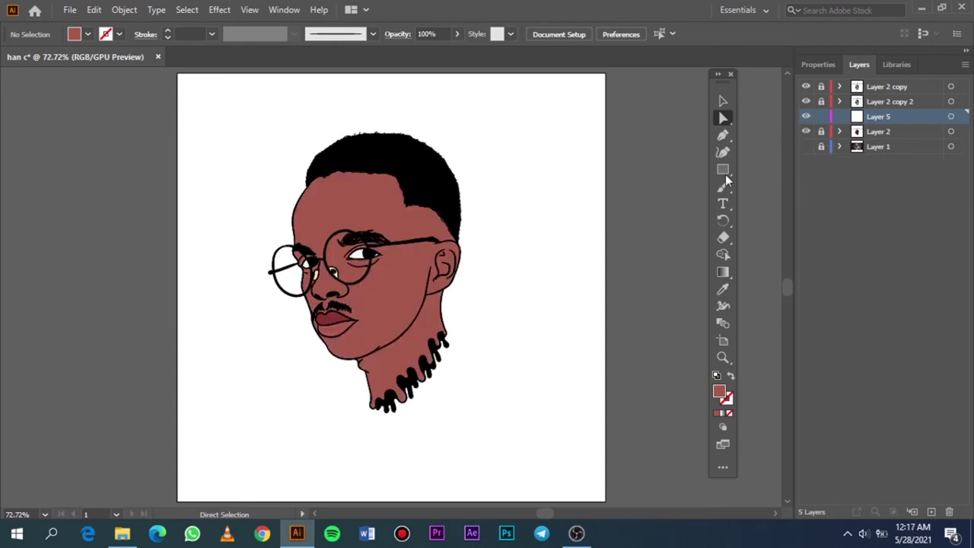
{"action": "key", "text": "i"}
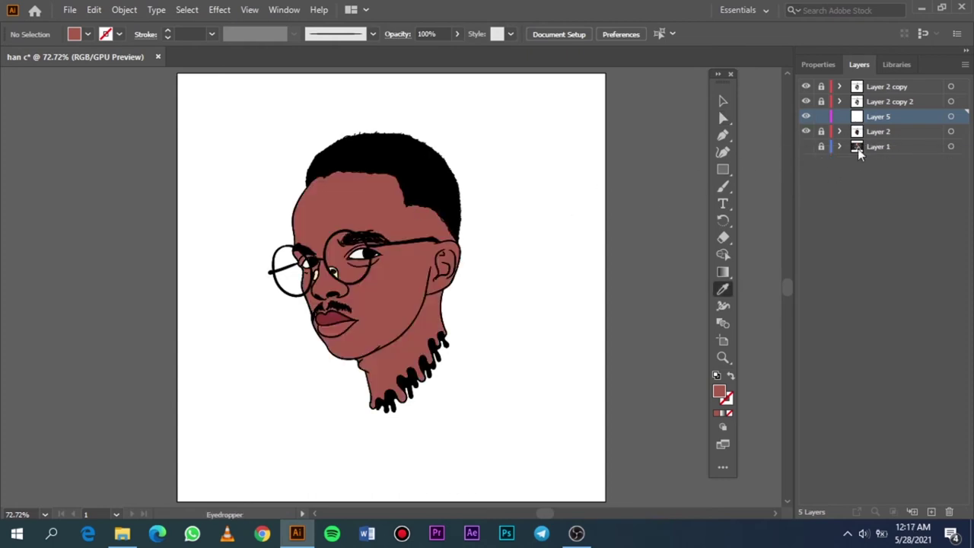
{"action": "left_click", "coordinate": [806, 146]}
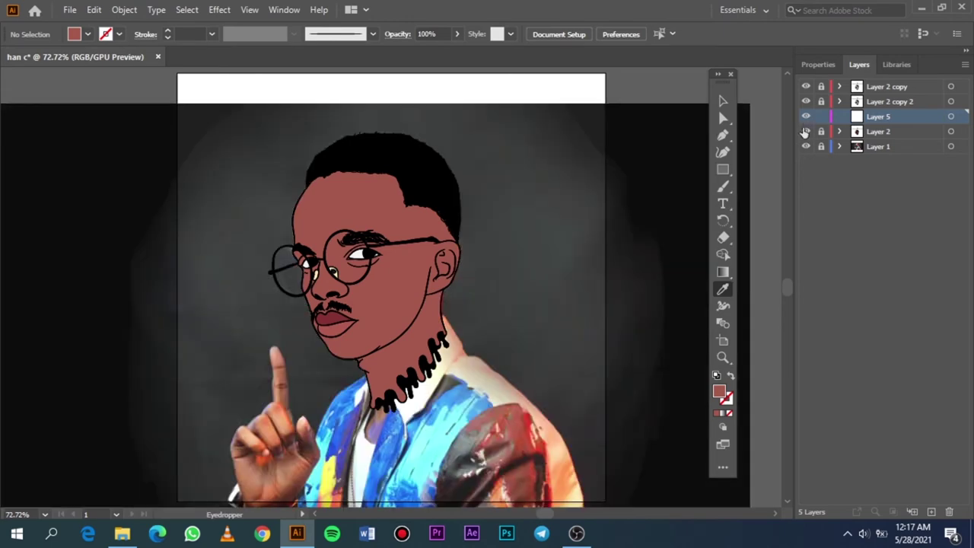
{"action": "scroll", "coordinate": [416, 309], "scroll_direction": "down", "scroll_amount": 1}
{"action": "scroll", "coordinate": [414, 312], "scroll_direction": "down", "scroll_amount": 1}
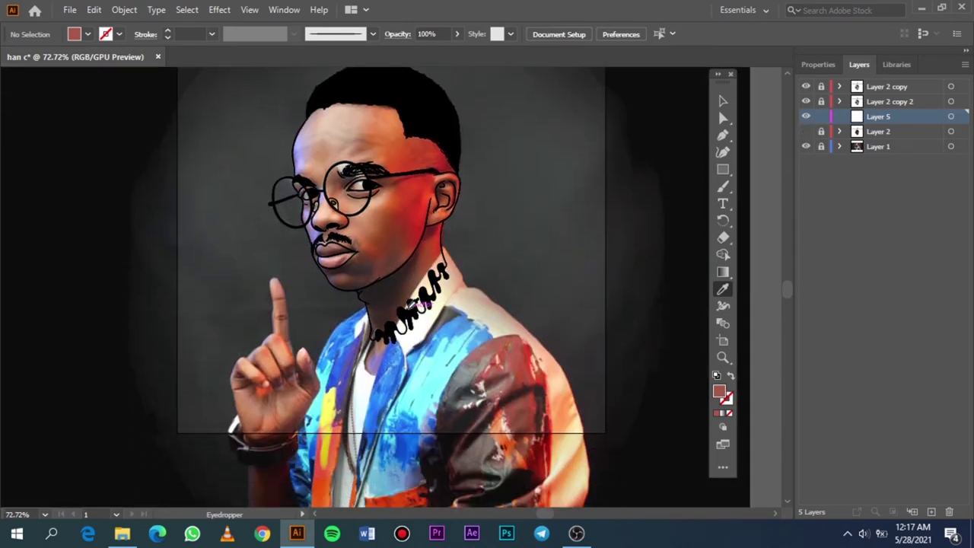
{"action": "scroll", "coordinate": [394, 285], "scroll_direction": "up", "scroll_amount": 1}
{"action": "scroll", "coordinate": [394, 285], "scroll_direction": "up", "scroll_amount": 2}
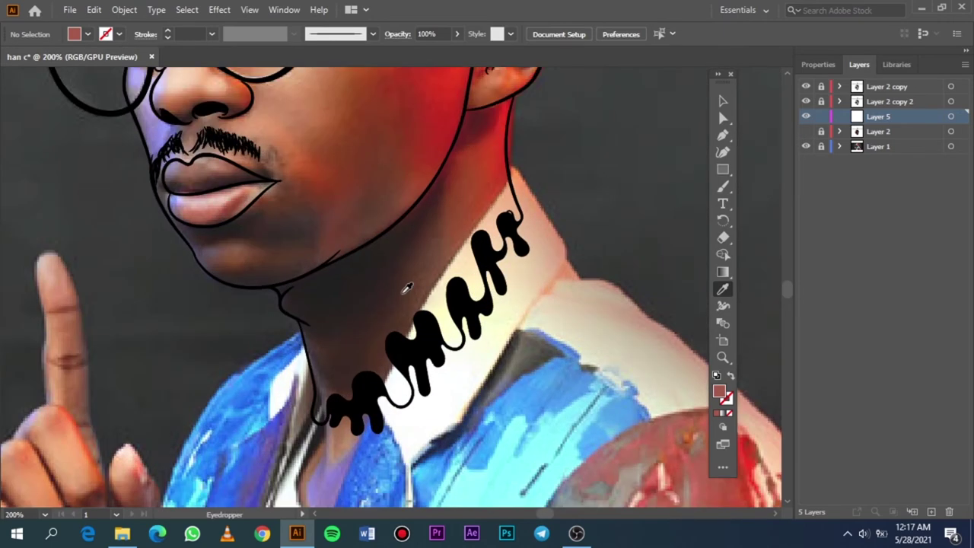
{"action": "scroll", "coordinate": [404, 287], "scroll_direction": "up", "scroll_amount": 3}
{"action": "scroll", "coordinate": [404, 287], "scroll_direction": "up", "scroll_amount": 1}
{"action": "scroll", "coordinate": [407, 287], "scroll_direction": "up", "scroll_amount": 2}
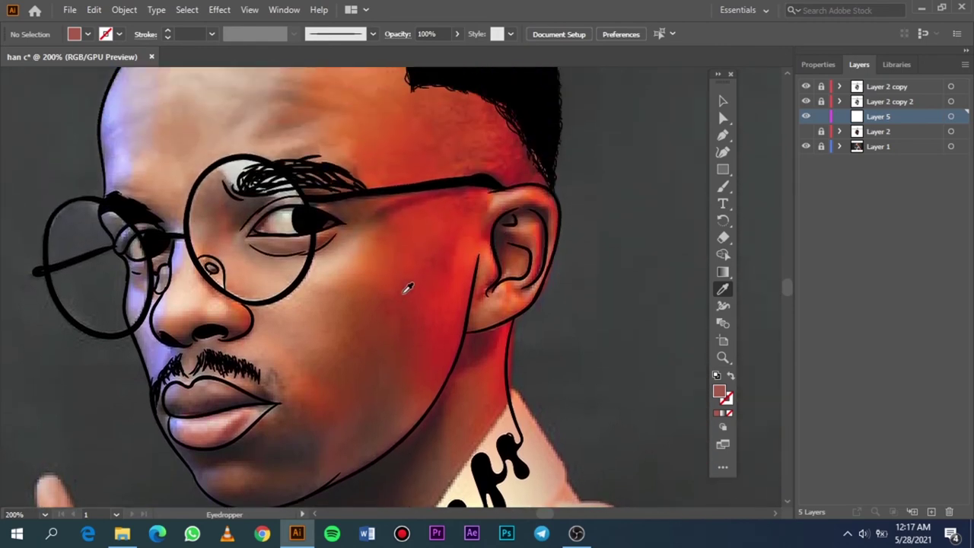
{"action": "scroll", "coordinate": [406, 287], "scroll_direction": "up", "scroll_amount": 3}
{"action": "scroll", "coordinate": [407, 288], "scroll_direction": "up", "scroll_amount": 1}
{"action": "scroll", "coordinate": [407, 287], "scroll_direction": "down", "scroll_amount": 1}
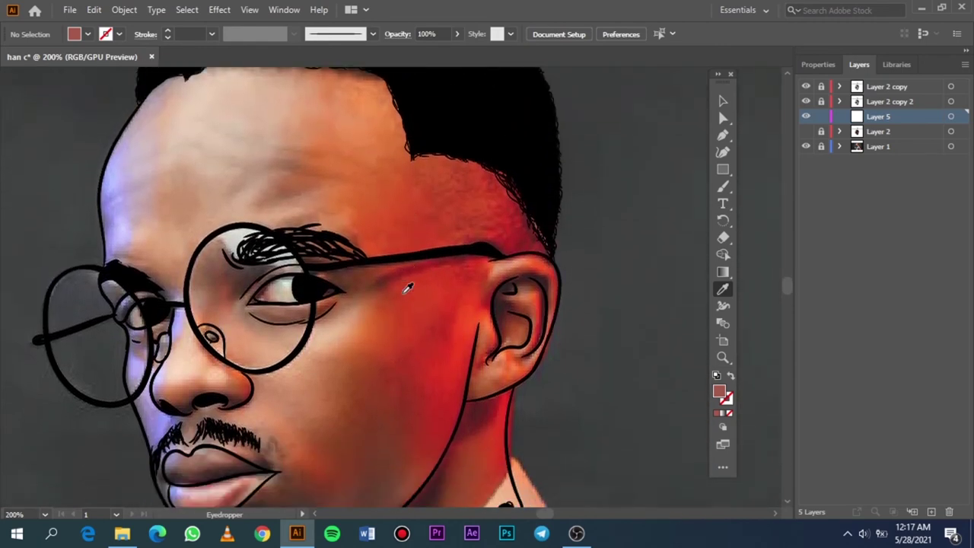
{"action": "left_click", "coordinate": [805, 131]}
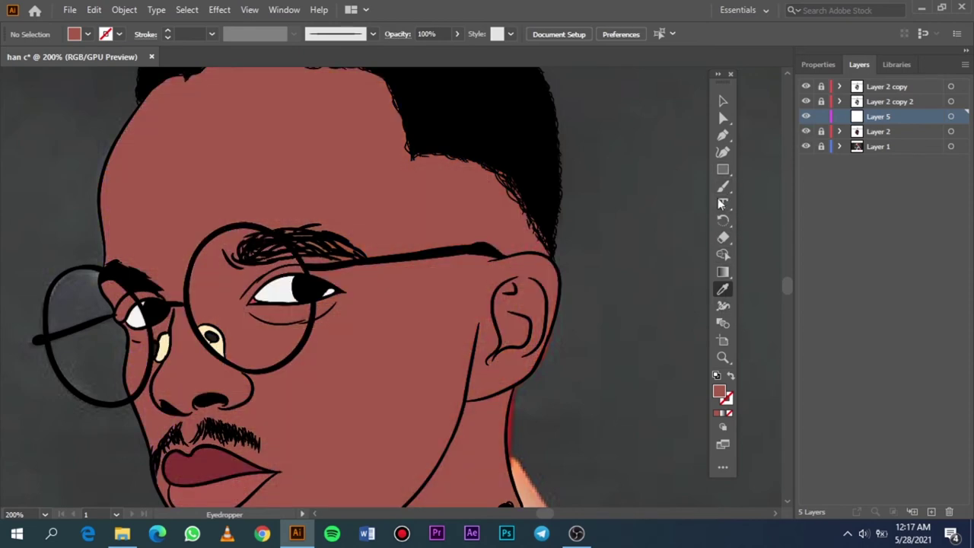
Draw a round pencil shape on the cheek below the eye and select it.
{"action": "key", "text": "n"}
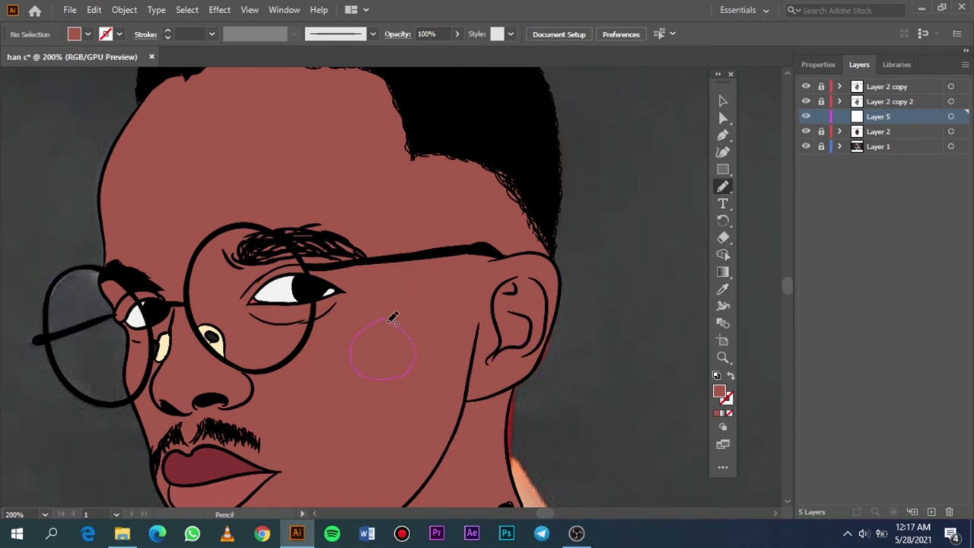
{"action": "left_click_drag", "start_coordinate": [392, 318], "coordinate": [385, 320]}
{"action": "left_click", "coordinate": [722, 101]}
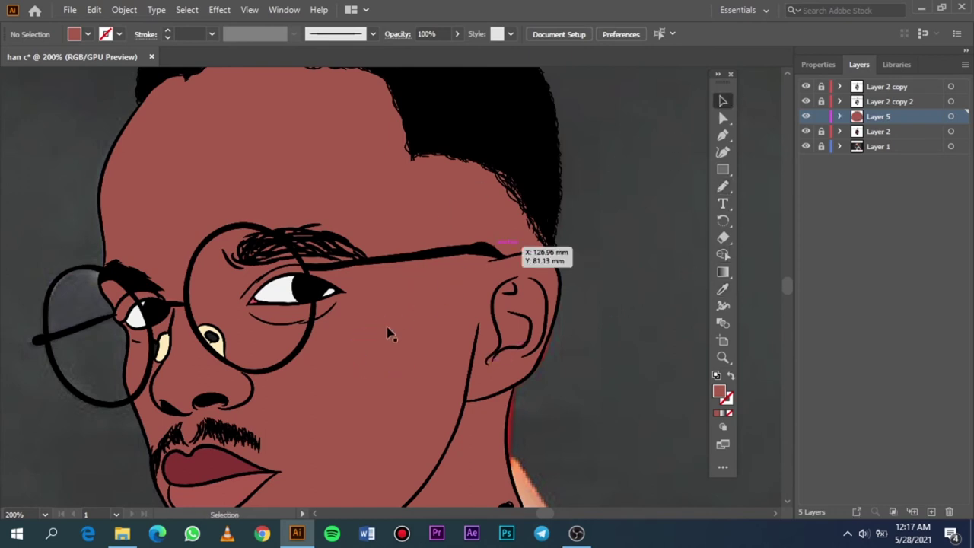
{"action": "left_click", "coordinate": [395, 348]}
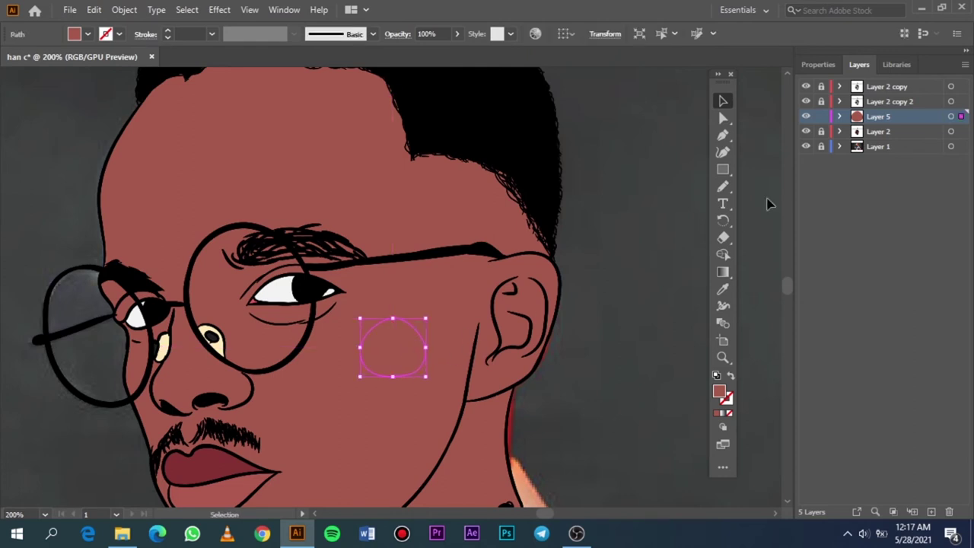
Compare the cheek shape against the photo, then hide the reference photo.
{"action": "left_click", "coordinate": [805, 132]}
{"action": "left_click", "coordinate": [805, 146]}
{"action": "scroll", "coordinate": [570, 273], "scroll_direction": "down", "scroll_amount": 2}
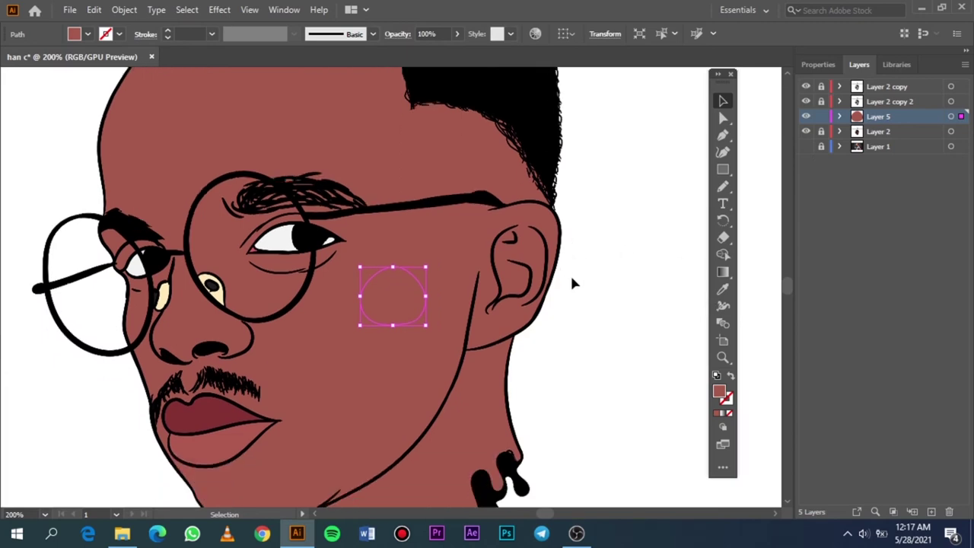
{"action": "scroll", "coordinate": [475, 137], "scroll_direction": "down", "scroll_amount": 1}
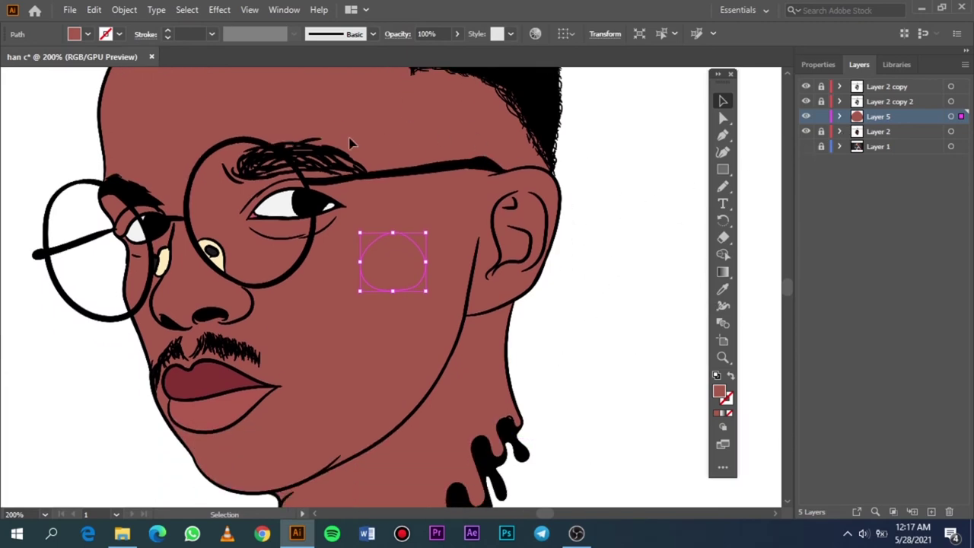
{"action": "left_click", "coordinate": [94, 9]}
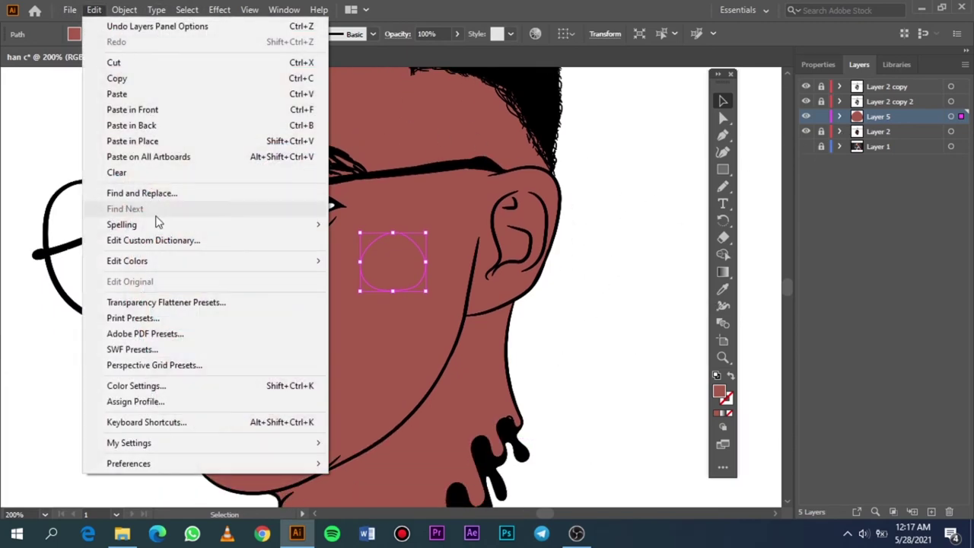
{"action": "mouse_move", "coordinate": [127, 260]}
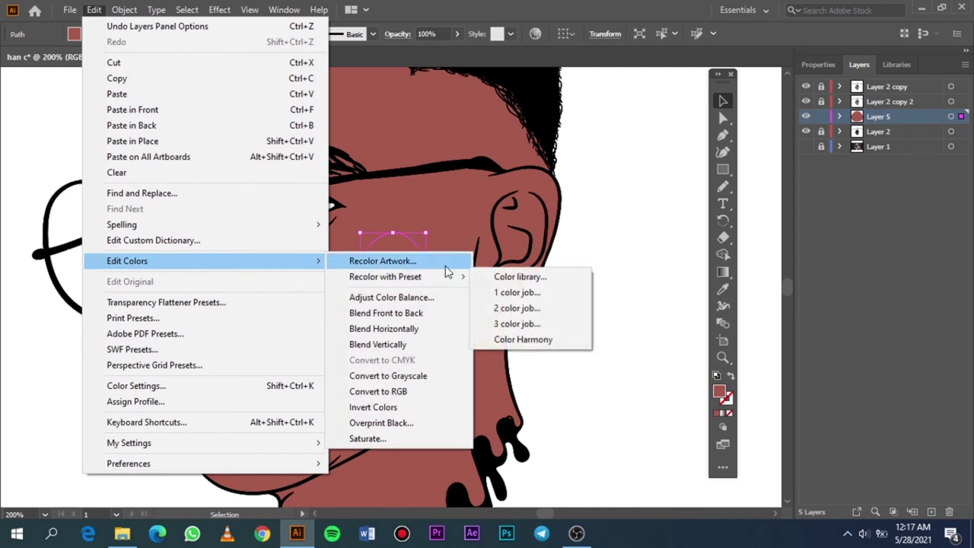
Recolour the cheek shape to dark brown (H 0, S about 53, B 27) and reselect it.
{"action": "left_click", "coordinate": [446, 263]}
{"action": "left_click_drag", "start_coordinate": [742, 401], "coordinate": [716, 397]}
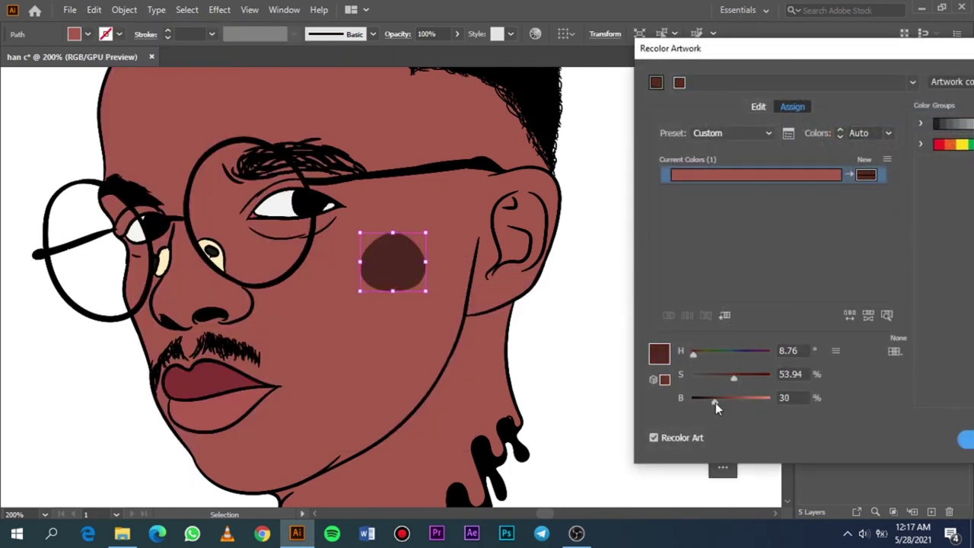
{"action": "left_click_drag", "start_coordinate": [715, 404], "coordinate": [711, 407]}
{"action": "left_click_drag", "start_coordinate": [694, 354], "coordinate": [692, 356]}
{"action": "left_click_drag", "start_coordinate": [735, 375], "coordinate": [732, 381]}
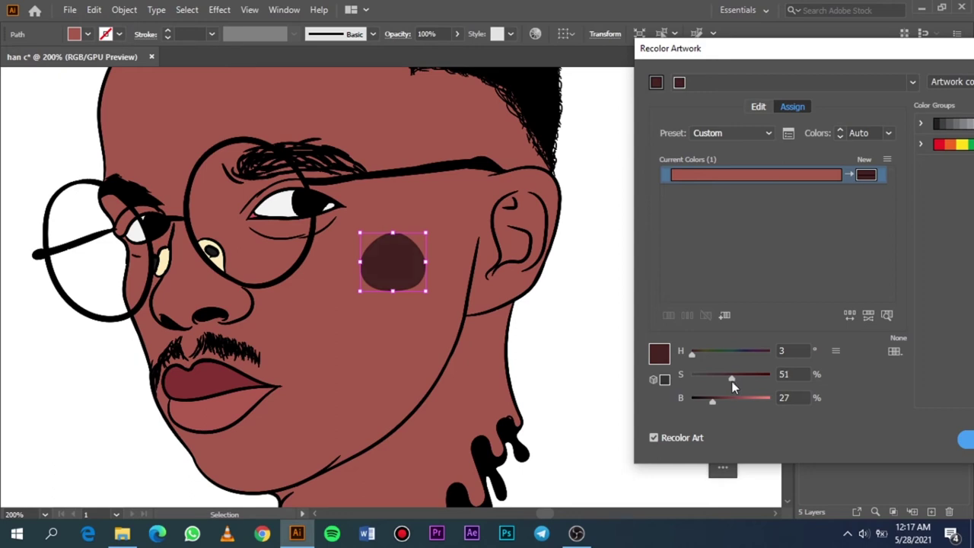
{"action": "left_click", "coordinate": [965, 445]}
{"action": "left_click", "coordinate": [623, 389]}
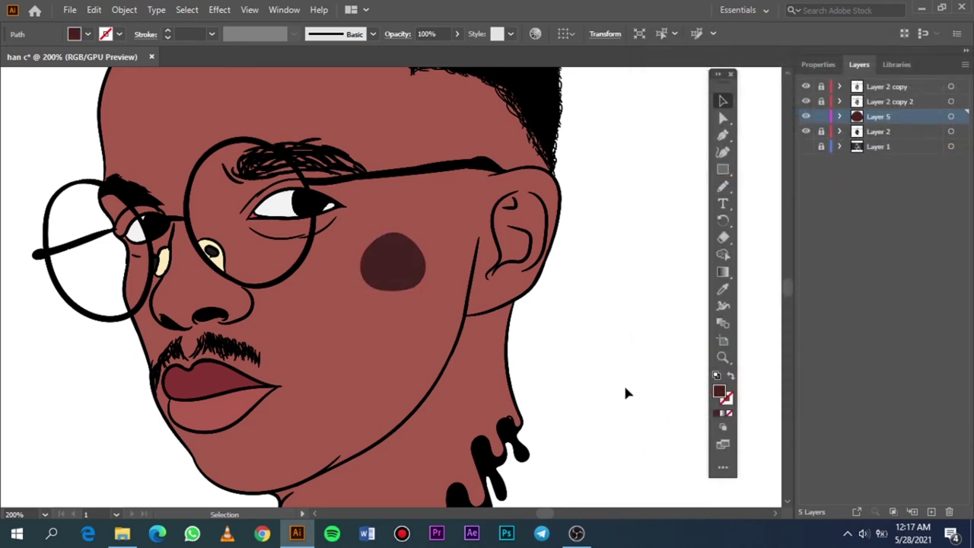
{"action": "left_click", "coordinate": [381, 278]}
Delete the dark cheek shape and return to the Pencil with the photo visible.
{"action": "key", "text": "Delete"}
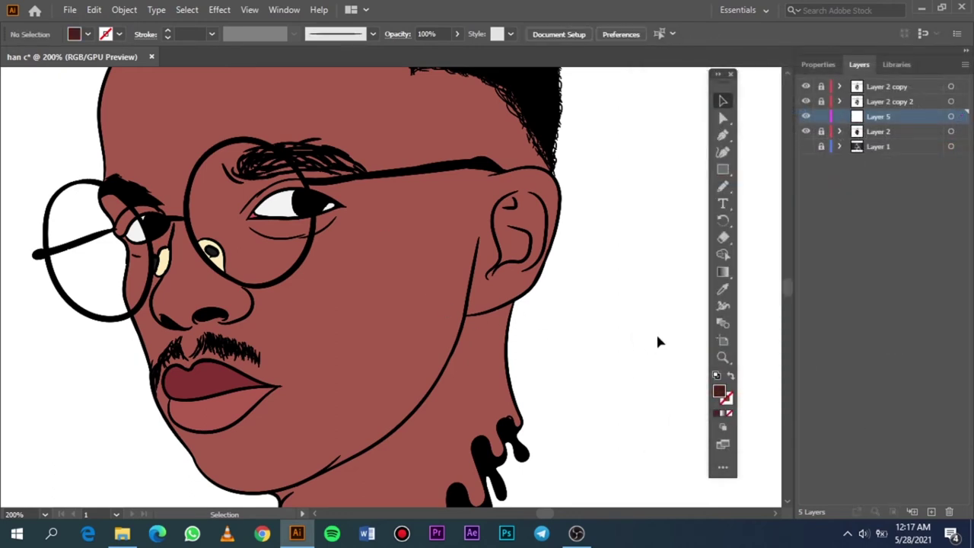
{"action": "key", "text": "n"}
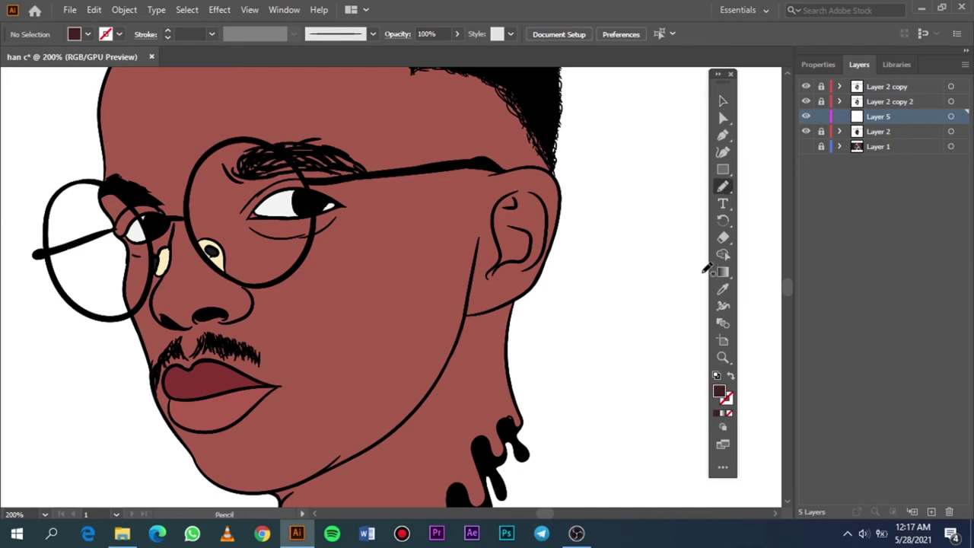
{"action": "left_click", "coordinate": [805, 131]}
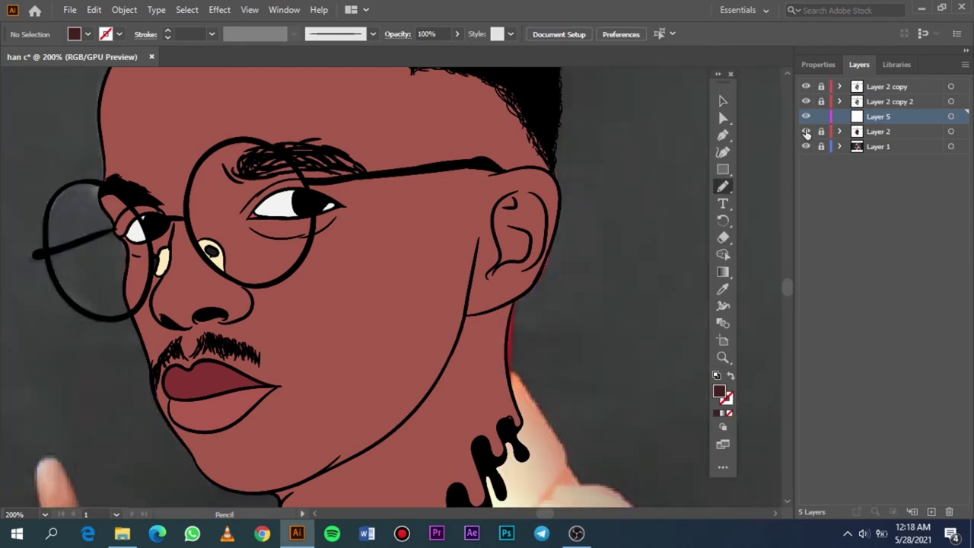
{"action": "scroll", "coordinate": [472, 373], "scroll_direction": "down", "scroll_amount": 3}
{"action": "scroll", "coordinate": [462, 378], "scroll_direction": "down", "scroll_amount": 2}
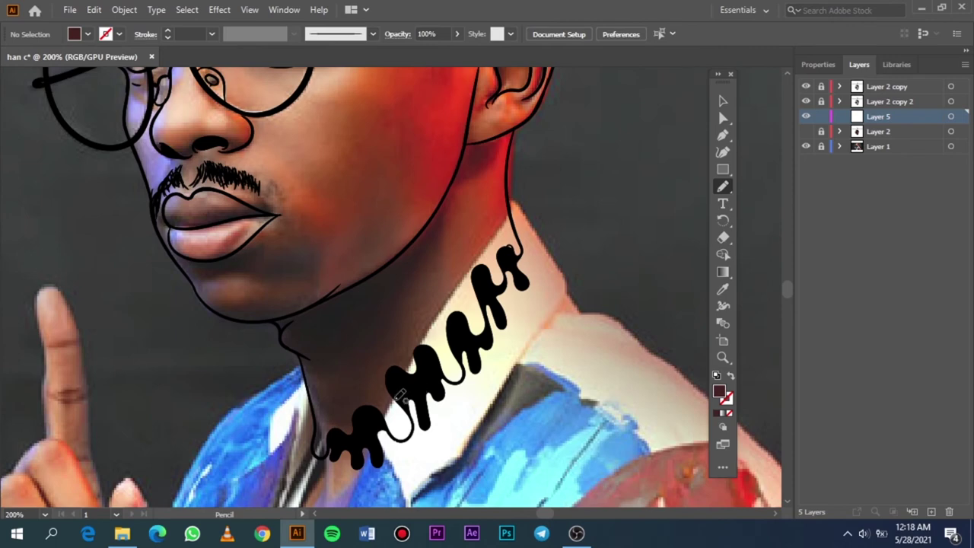
{"action": "scroll", "coordinate": [423, 375], "scroll_direction": "up", "scroll_amount": 2}
{"action": "scroll", "coordinate": [400, 396], "scroll_direction": "up", "scroll_amount": 1}
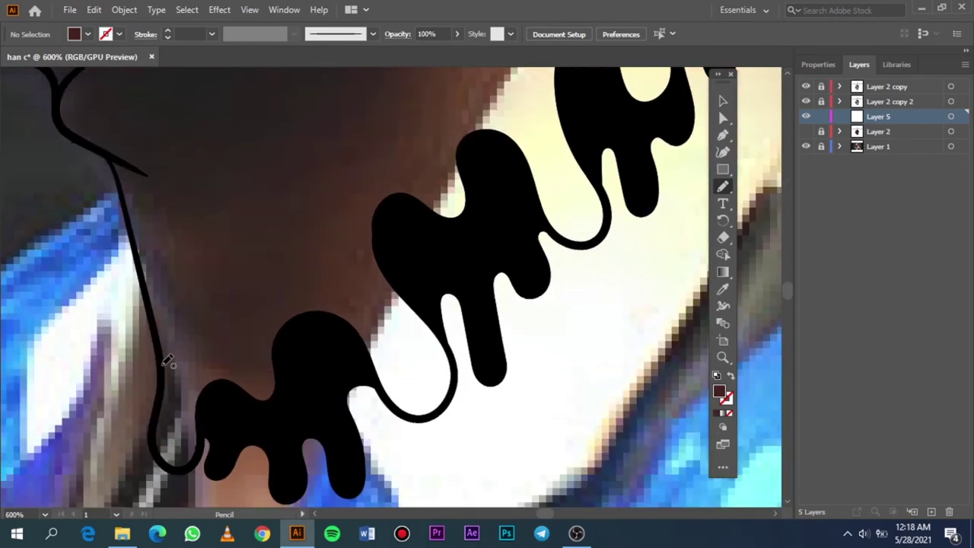
Draw a small neck shadow and a large dark-brown shadow under the jaw.
{"action": "left_click_drag", "start_coordinate": [163, 365], "coordinate": [154, 411]}
{"action": "mouse_move", "coordinate": [190, 463]}
{"action": "left_mouse_down"}
{"action": "mouse_move", "coordinate": [185, 368]}
{"action": "mouse_move", "coordinate": [164, 366]}
{"action": "left_mouse_up"}
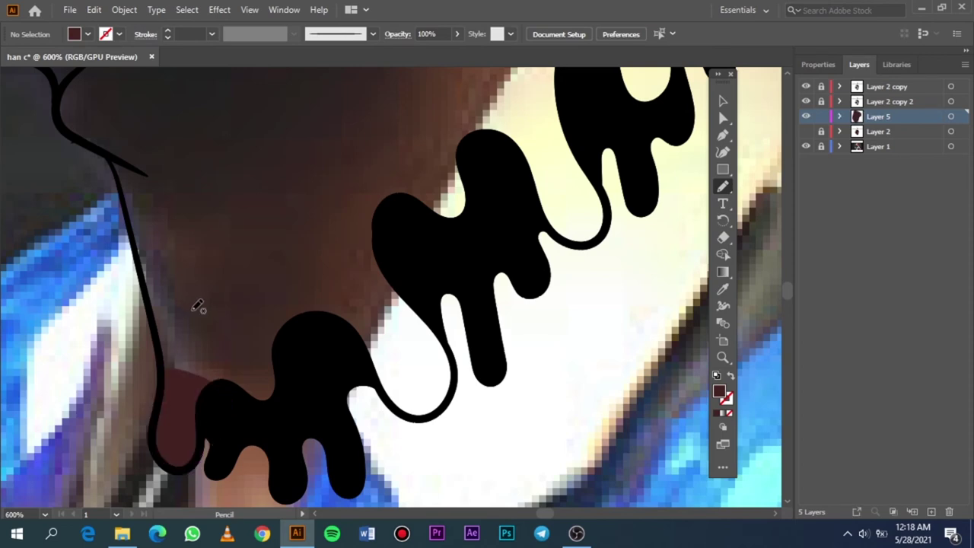
{"action": "scroll", "coordinate": [200, 309], "scroll_direction": "down", "scroll_amount": 2}
{"action": "scroll", "coordinate": [199, 308], "scroll_direction": "up", "scroll_amount": 1}
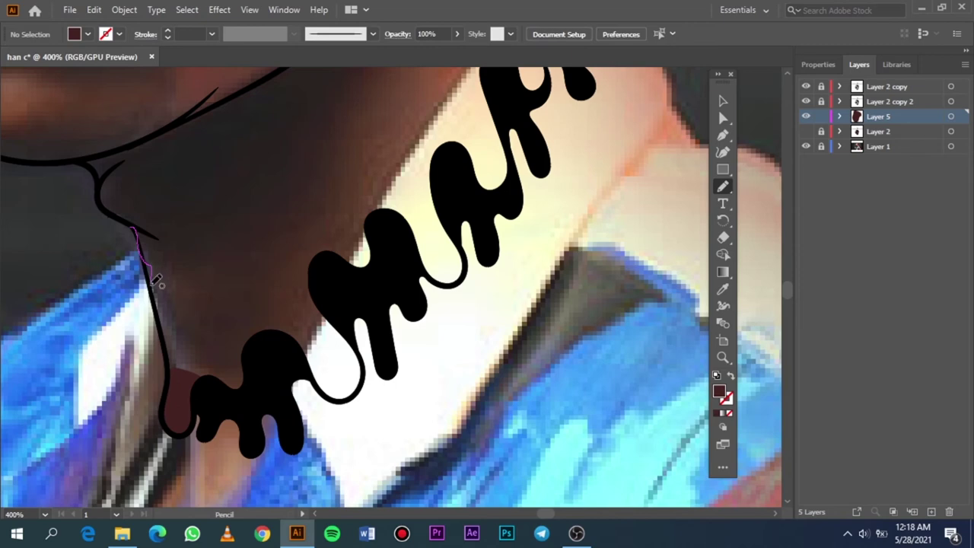
{"action": "mouse_move", "coordinate": [153, 281]}
{"action": "left_mouse_down"}
{"action": "mouse_move", "coordinate": [172, 385]}
{"action": "mouse_move", "coordinate": [228, 395]}
{"action": "mouse_move", "coordinate": [258, 383]}
{"action": "mouse_move", "coordinate": [304, 280]}
{"action": "mouse_move", "coordinate": [279, 262]}
{"action": "mouse_move", "coordinate": [331, 154]}
{"action": "mouse_move", "coordinate": [336, 89]}
{"action": "mouse_move", "coordinate": [294, 61]}
{"action": "mouse_move", "coordinate": [106, 151]}
{"action": "left_mouse_up"}
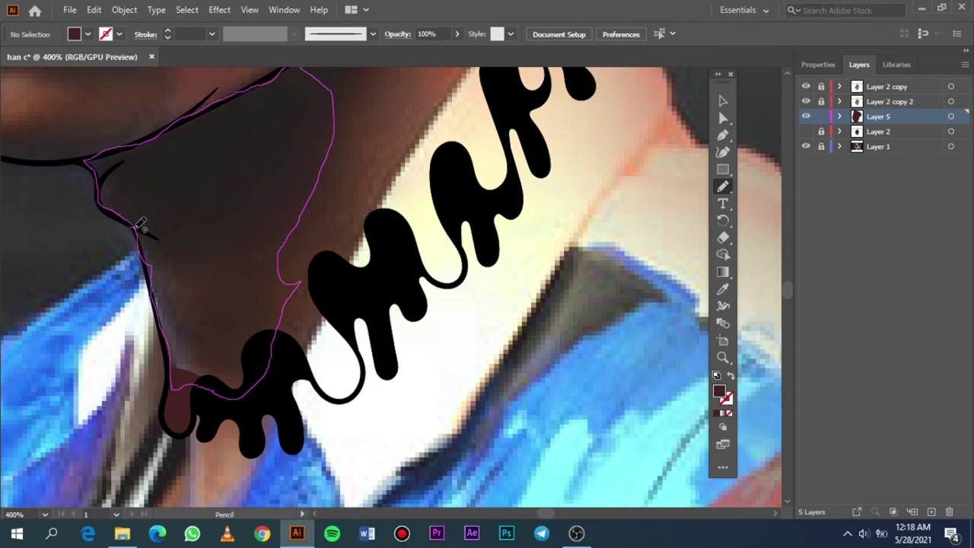
{"action": "left_click_drag", "start_coordinate": [137, 227], "coordinate": [137, 226]}
Add more thin dark-brown shadow shapes along the jaw outline and fit the artboard.
{"action": "scroll", "coordinate": [140, 225], "scroll_direction": "up", "scroll_amount": 4}
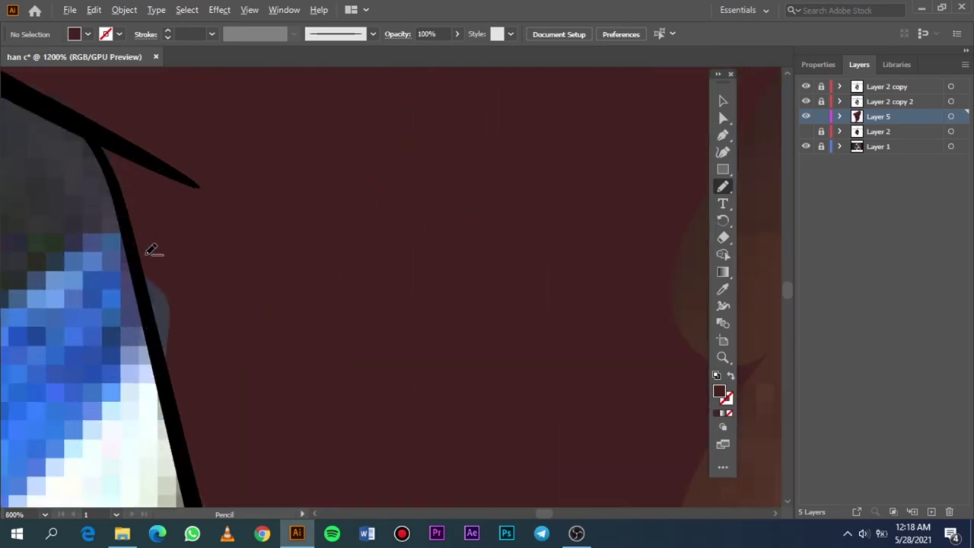
{"action": "mouse_move", "coordinate": [162, 263]}
{"action": "left_mouse_down"}
{"action": "mouse_move", "coordinate": [141, 280]}
{"action": "mouse_move", "coordinate": [168, 250]}
{"action": "left_mouse_up"}
{"action": "scroll", "coordinate": [214, 259], "scroll_direction": "down", "scroll_amount": 5}
{"action": "scroll", "coordinate": [312, 182], "scroll_direction": "up", "scroll_amount": 1}
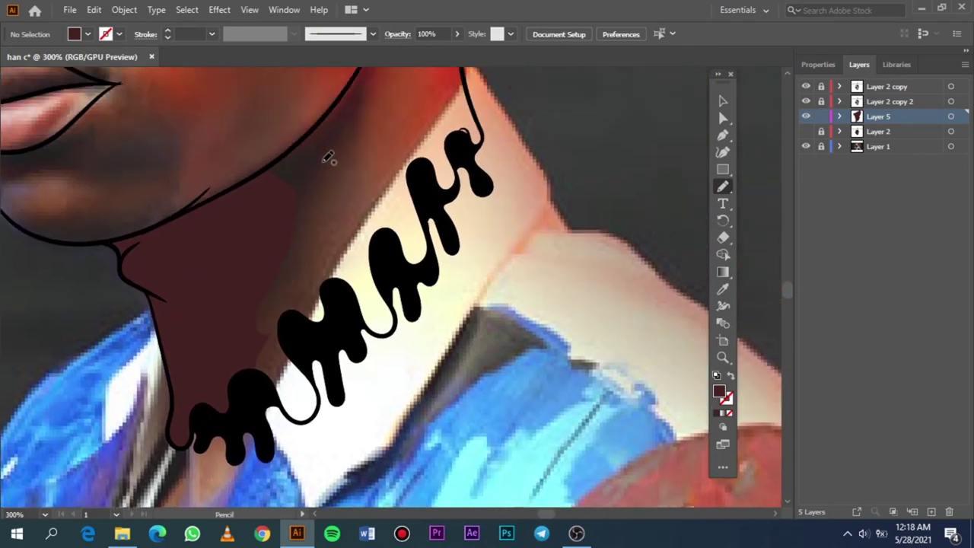
{"action": "scroll", "coordinate": [327, 157], "scroll_direction": "up", "scroll_amount": 1}
{"action": "scroll", "coordinate": [342, 228], "scroll_direction": "up", "scroll_amount": 1}
{"action": "scroll", "coordinate": [333, 227], "scroll_direction": "up", "scroll_amount": 3}
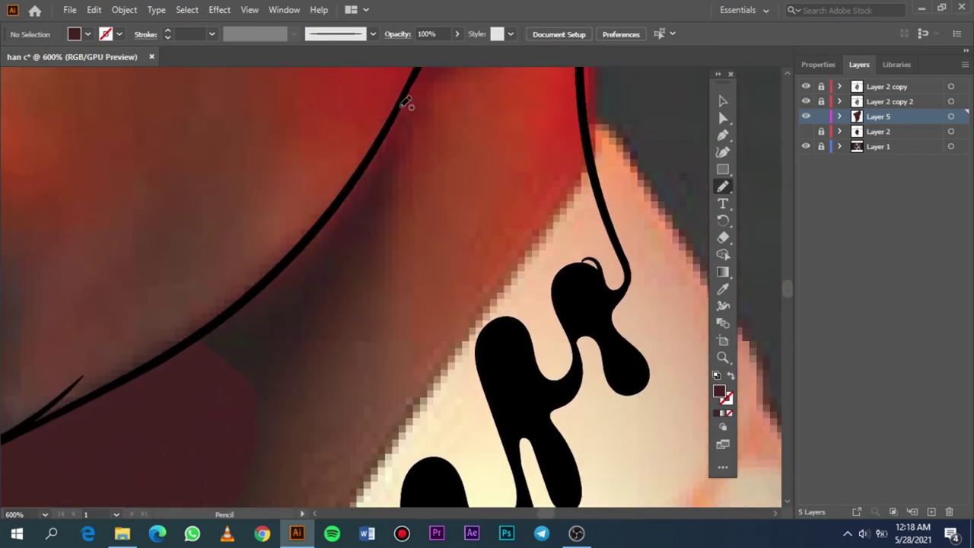
{"action": "mouse_move", "coordinate": [401, 108]}
{"action": "left_mouse_down"}
{"action": "mouse_move", "coordinate": [361, 234]}
{"action": "mouse_move", "coordinate": [300, 348]}
{"action": "mouse_move", "coordinate": [248, 419]}
{"action": "mouse_move", "coordinate": [215, 404]}
{"action": "mouse_move", "coordinate": [190, 362]}
{"action": "mouse_move", "coordinate": [205, 336]}
{"action": "mouse_move", "coordinate": [289, 270]}
{"action": "mouse_move", "coordinate": [384, 132]}
{"action": "left_mouse_up"}
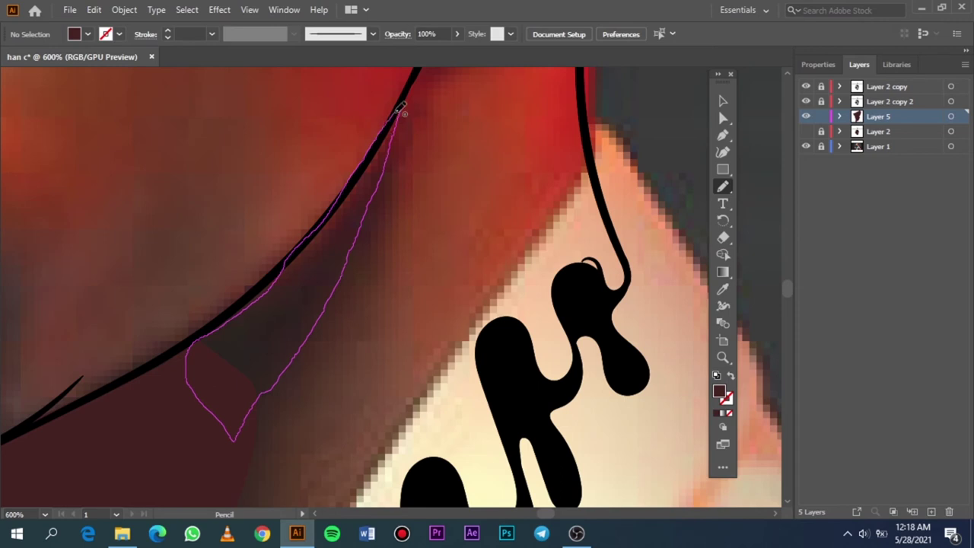
{"action": "left_click_drag", "start_coordinate": [407, 91], "coordinate": [411, 87]}
{"action": "scroll", "coordinate": [182, 356], "scroll_direction": "up", "scroll_amount": 2}
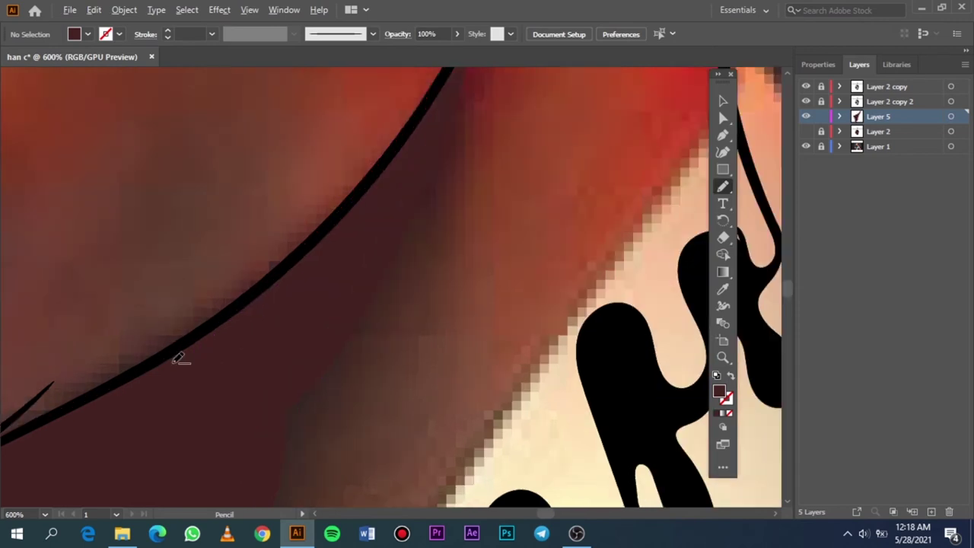
{"action": "scroll", "coordinate": [182, 356], "scroll_direction": "up", "scroll_amount": 3}
{"action": "mouse_move", "coordinate": [246, 289]}
{"action": "left_mouse_down"}
{"action": "mouse_move", "coordinate": [61, 419]}
{"action": "mouse_move", "coordinate": [159, 426]}
{"action": "left_mouse_up"}
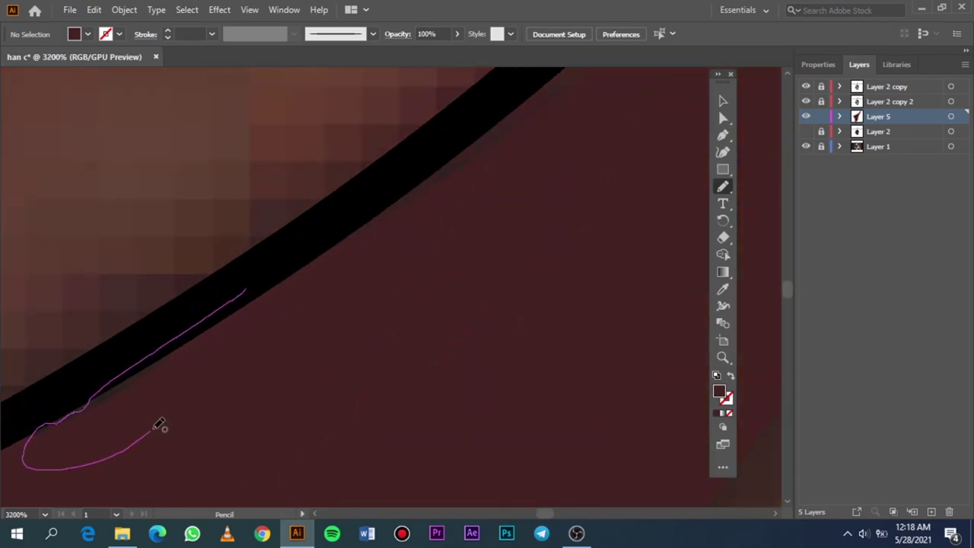
{"action": "mouse_move", "coordinate": [182, 339]}
{"action": "left_mouse_down"}
{"action": "mouse_move", "coordinate": [156, 344]}
{"action": "mouse_move", "coordinate": [32, 430]}
{"action": "mouse_move", "coordinate": [147, 354]}
{"action": "mouse_move", "coordinate": [36, 421]}
{"action": "mouse_move", "coordinate": [91, 447]}
{"action": "mouse_move", "coordinate": [78, 393]}
{"action": "left_mouse_up"}
{"action": "key", "text": "ctrl+0"}
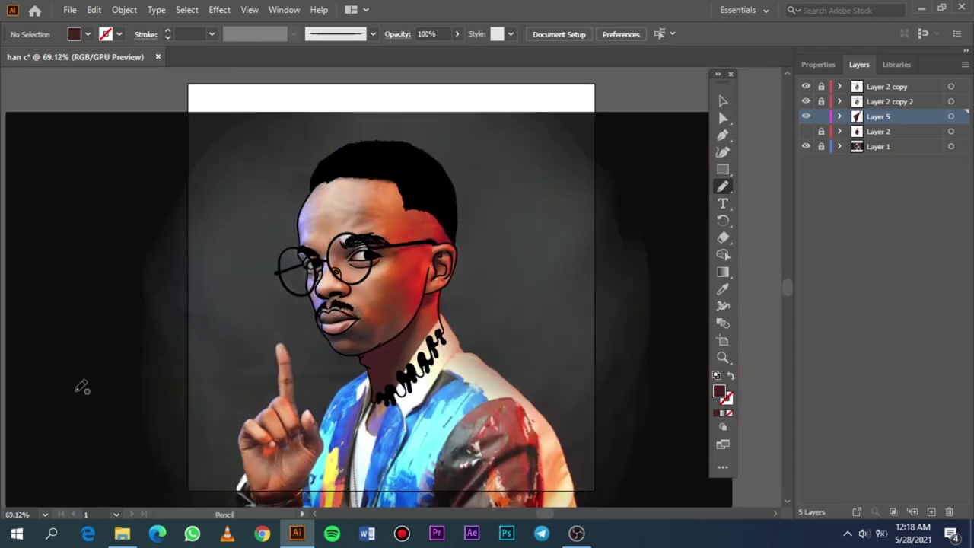
With the photo showing and skin hidden, draw a shadow on the neck below the ear.
{"action": "left_click", "coordinate": [805, 146]}
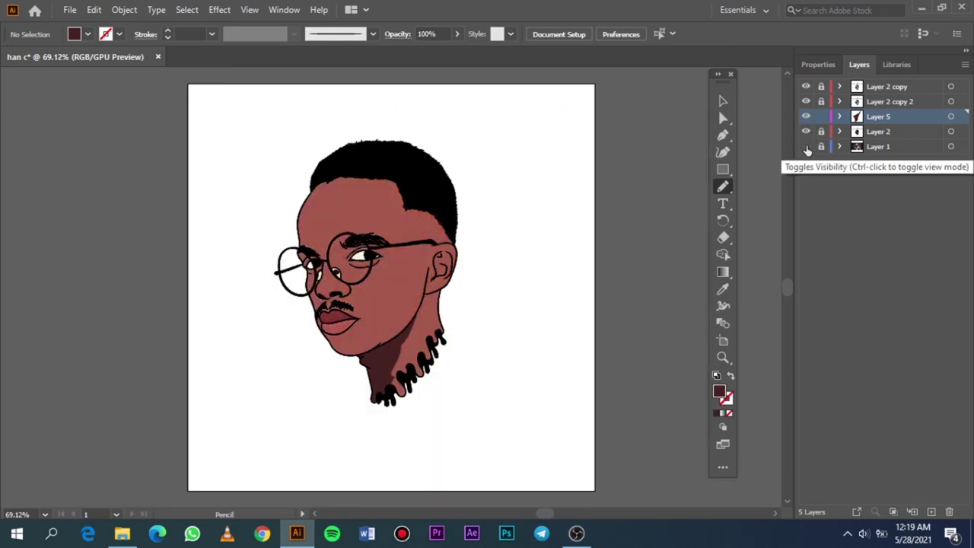
{"action": "left_click", "coordinate": [806, 147]}
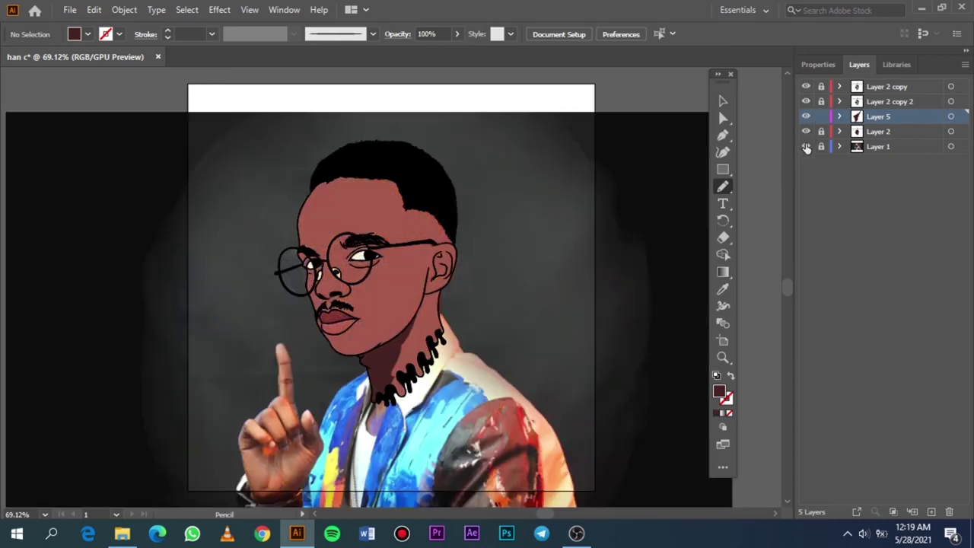
{"action": "left_click", "coordinate": [806, 131]}
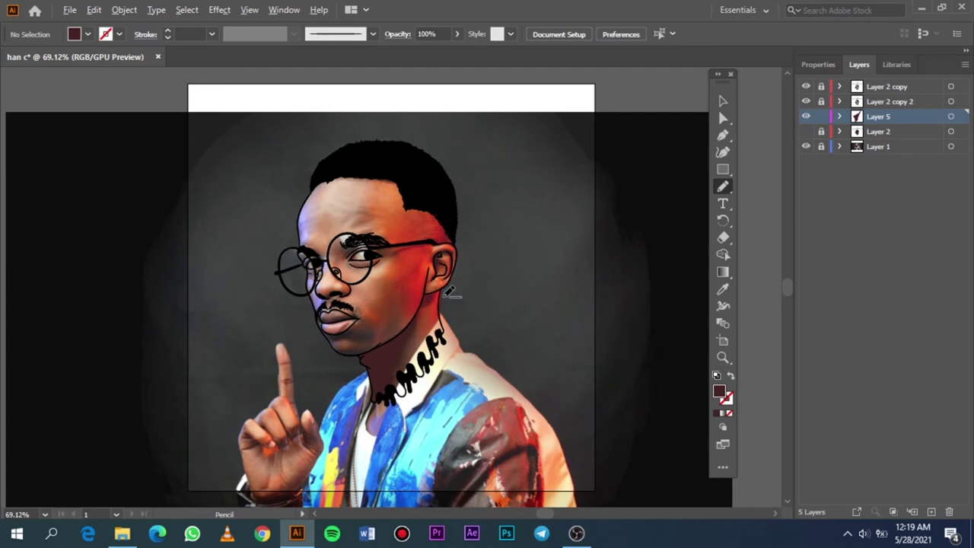
{"action": "scroll", "coordinate": [422, 312], "scroll_direction": "up", "scroll_amount": 1}
{"action": "scroll", "coordinate": [425, 312], "scroll_direction": "up", "scroll_amount": 1}
{"action": "scroll", "coordinate": [428, 312], "scroll_direction": "up", "scroll_amount": 1}
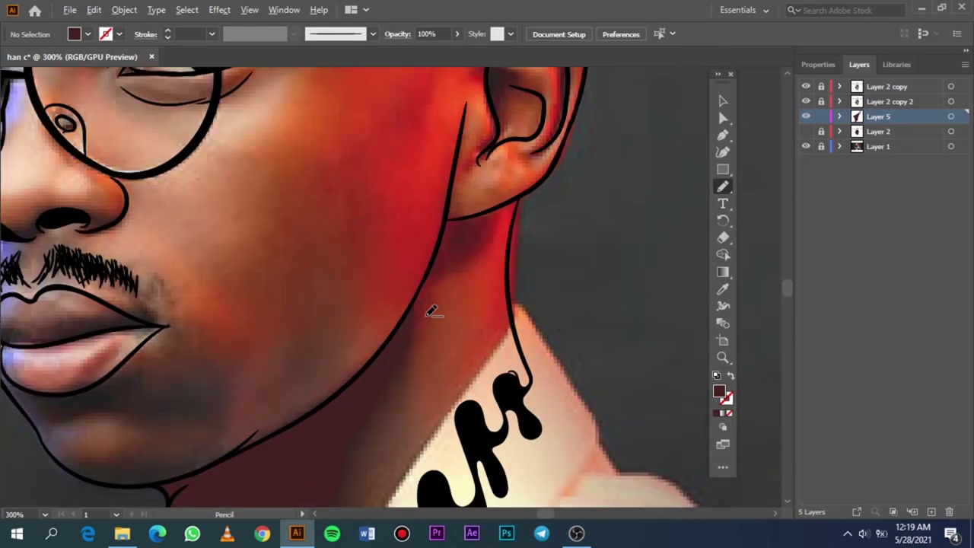
{"action": "scroll", "coordinate": [456, 309], "scroll_direction": "up", "scroll_amount": 1}
{"action": "scroll", "coordinate": [405, 396], "scroll_direction": "up", "scroll_amount": 1}
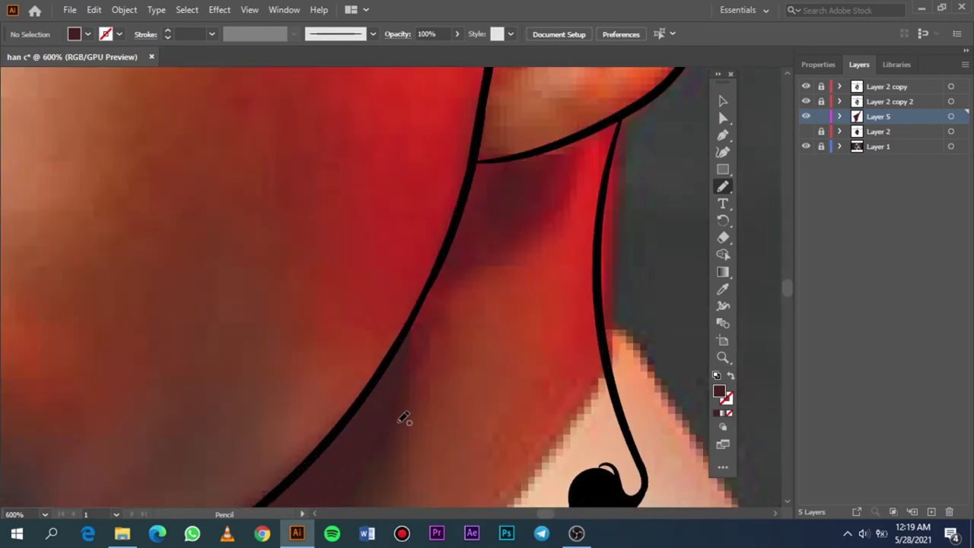
{"action": "mouse_move", "coordinate": [388, 420]}
{"action": "left_mouse_down"}
{"action": "mouse_move", "coordinate": [506, 239]}
{"action": "mouse_move", "coordinate": [582, 182]}
{"action": "mouse_move", "coordinate": [599, 129]}
{"action": "mouse_move", "coordinate": [479, 160]}
{"action": "mouse_move", "coordinate": [380, 395]}
{"action": "mouse_move", "coordinate": [389, 427]}
{"action": "left_mouse_up"}
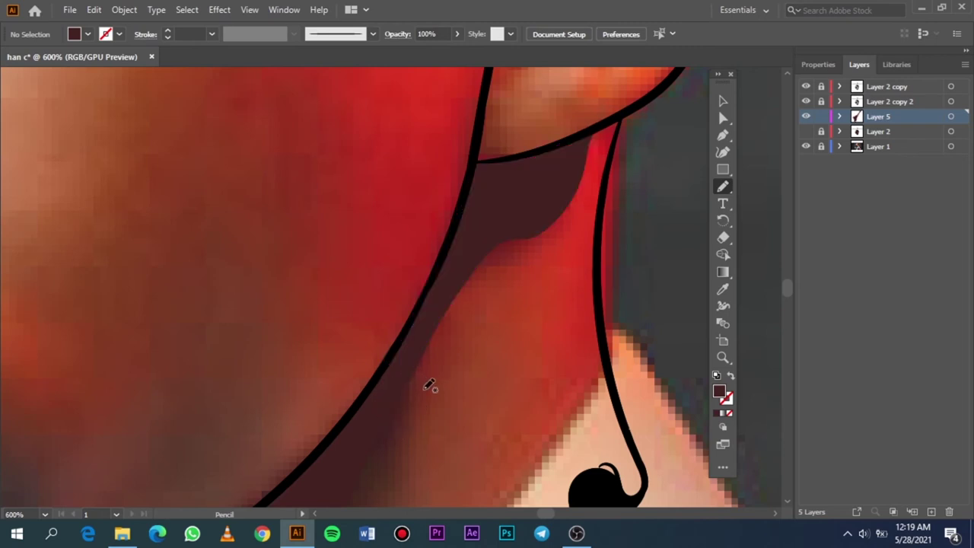
{"action": "key", "text": "ctrl+0"}
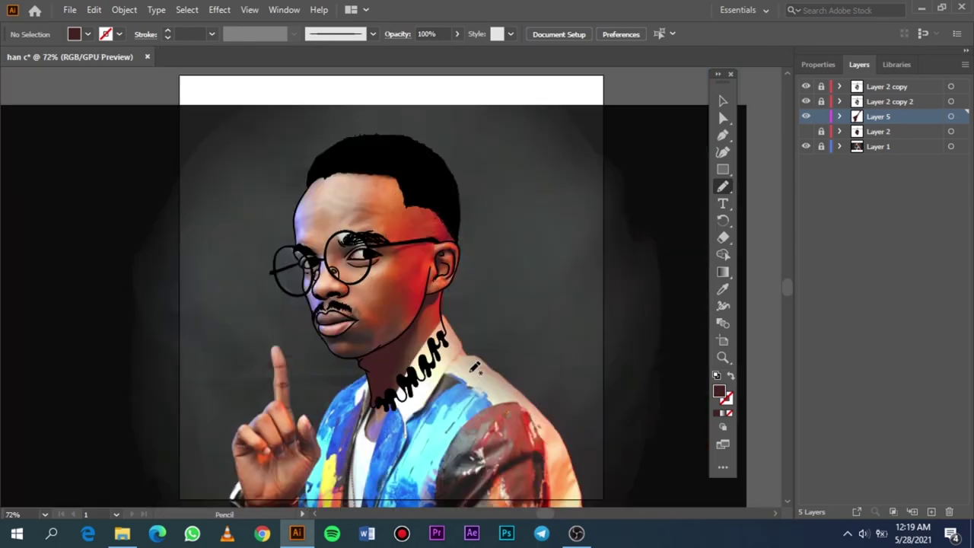
Draw a closed dark-brown shadow shape inside the lower ear fold.
{"action": "scroll", "coordinate": [460, 258], "scroll_direction": "up", "scroll_amount": 7}
{"action": "scroll", "coordinate": [459, 256], "scroll_direction": "down", "scroll_amount": 1}
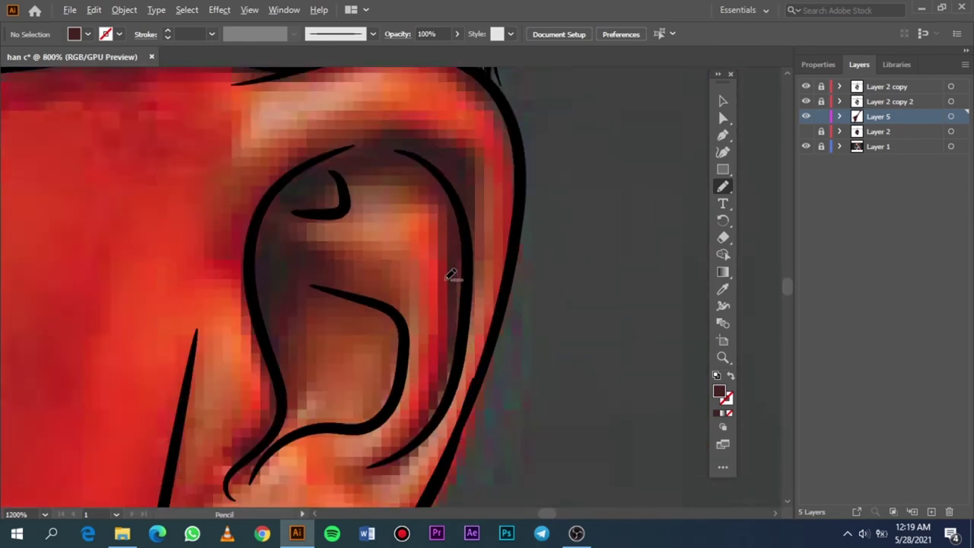
{"action": "scroll", "coordinate": [456, 281], "scroll_direction": "down", "scroll_amount": 2}
{"action": "scroll", "coordinate": [454, 299], "scroll_direction": "up", "scroll_amount": 1}
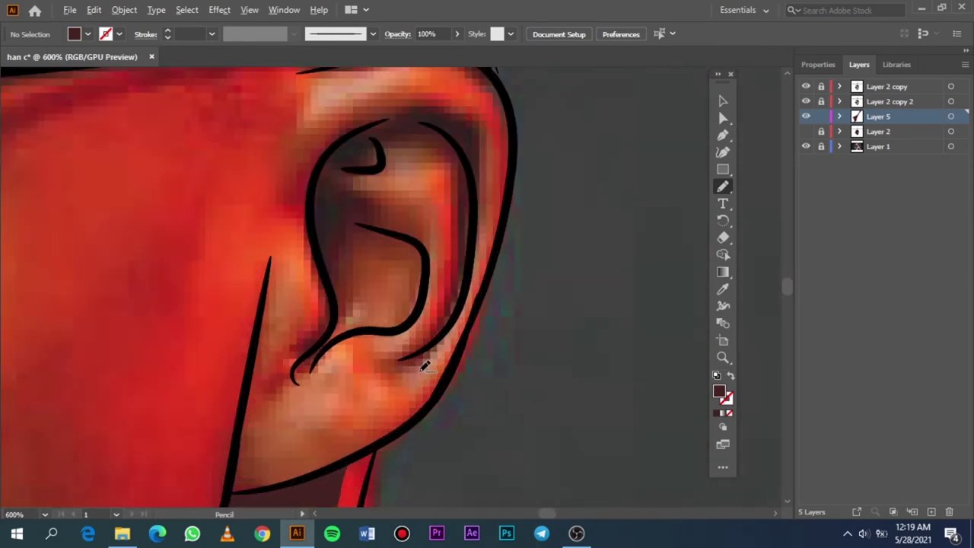
{"action": "scroll", "coordinate": [422, 369], "scroll_direction": "up", "scroll_amount": 1}
{"action": "left_click_drag", "start_coordinate": [403, 378], "coordinate": [470, 291]}
{"action": "mouse_move", "coordinate": [483, 233]}
{"action": "left_mouse_down"}
{"action": "mouse_move", "coordinate": [402, 105]}
{"action": "mouse_move", "coordinate": [432, 140]}
{"action": "mouse_move", "coordinate": [404, 347]}
{"action": "left_mouse_up"}
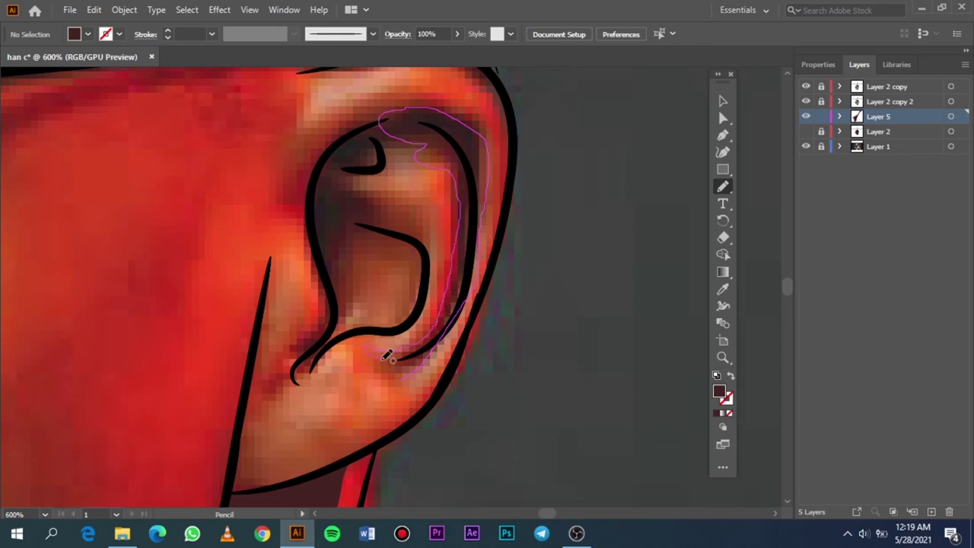
{"action": "left_click_drag", "start_coordinate": [424, 365], "coordinate": [426, 354]}
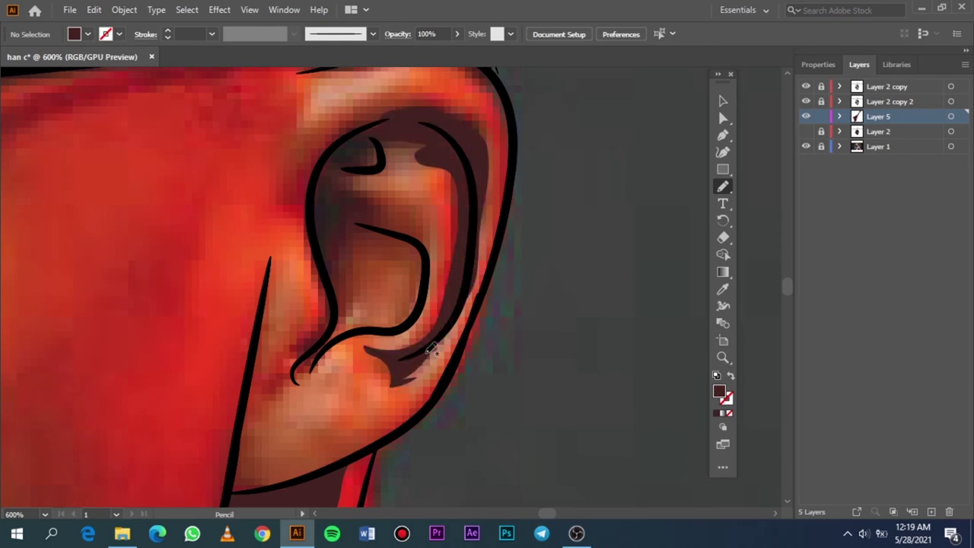
Add dark-brown shadows in the upper ear fold and along the inner ear edge.
{"action": "scroll", "coordinate": [405, 132], "scroll_direction": "up", "scroll_amount": 1}
{"action": "mouse_move", "coordinate": [404, 134]}
{"action": "left_mouse_down"}
{"action": "mouse_move", "coordinate": [370, 152]}
{"action": "mouse_move", "coordinate": [351, 216]}
{"action": "left_mouse_up"}
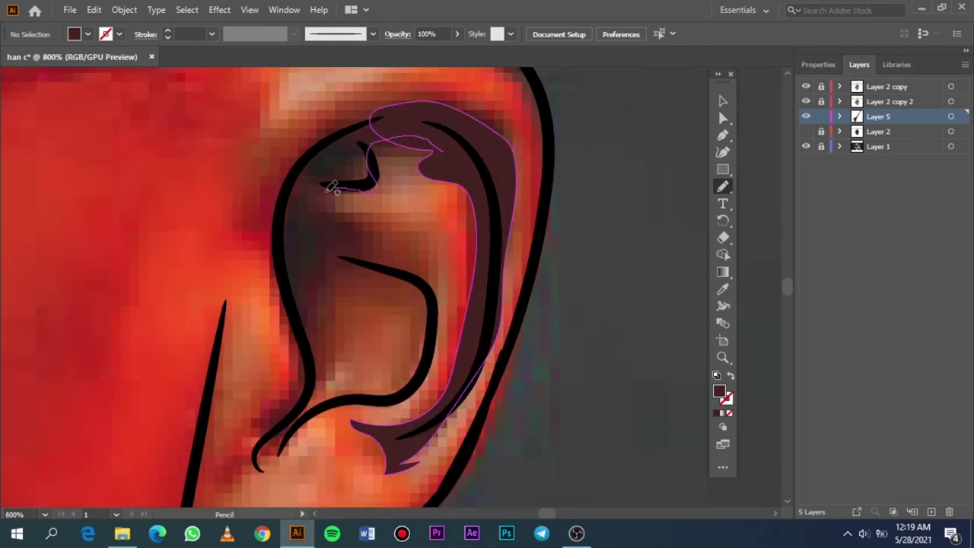
{"action": "mouse_move", "coordinate": [344, 249]}
{"action": "left_mouse_down"}
{"action": "mouse_move", "coordinate": [293, 278]}
{"action": "mouse_move", "coordinate": [286, 273]}
{"action": "mouse_move", "coordinate": [287, 202]}
{"action": "mouse_move", "coordinate": [317, 146]}
{"action": "mouse_move", "coordinate": [381, 113]}
{"action": "mouse_move", "coordinate": [463, 153]}
{"action": "left_mouse_up"}
{"action": "scroll", "coordinate": [370, 150], "scroll_direction": "down", "scroll_amount": 3}
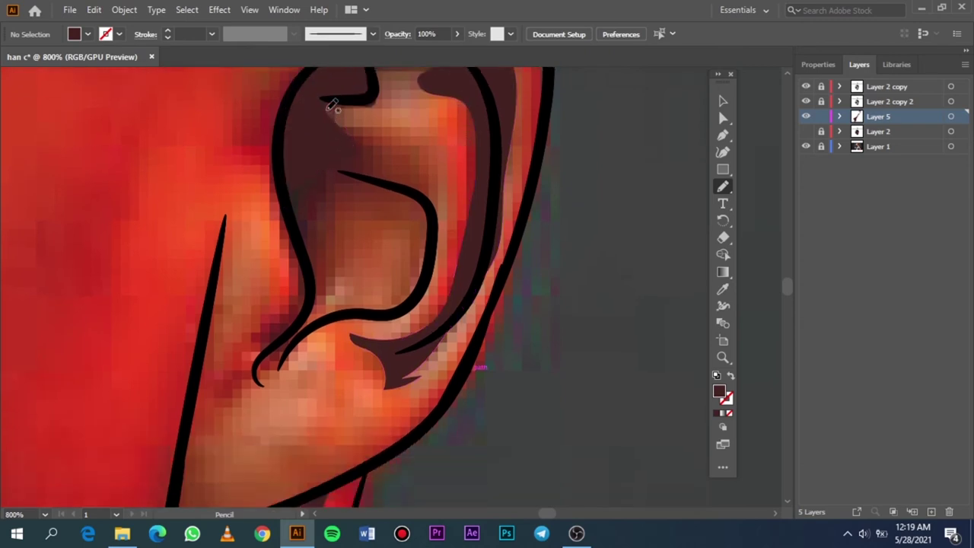
{"action": "mouse_move", "coordinate": [327, 112]}
{"action": "left_mouse_down"}
{"action": "mouse_move", "coordinate": [401, 157]}
{"action": "mouse_move", "coordinate": [435, 225]}
{"action": "mouse_move", "coordinate": [423, 283]}
{"action": "mouse_move", "coordinate": [387, 298]}
{"action": "mouse_move", "coordinate": [413, 224]}
{"action": "mouse_move", "coordinate": [332, 183]}
{"action": "mouse_move", "coordinate": [319, 211]}
{"action": "mouse_move", "coordinate": [320, 261]}
{"action": "mouse_move", "coordinate": [305, 223]}
{"action": "mouse_move", "coordinate": [302, 140]}
{"action": "mouse_move", "coordinate": [321, 108]}
{"action": "left_mouse_up"}
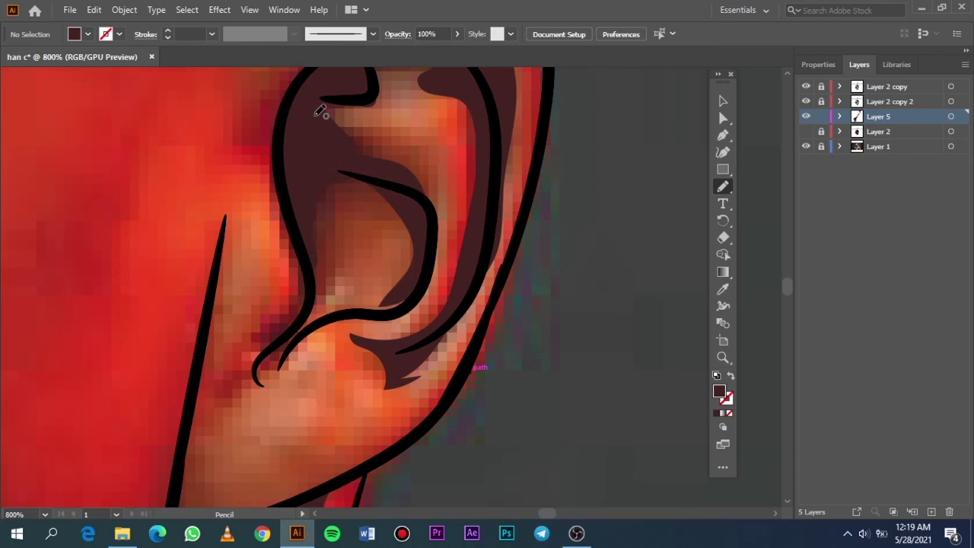
{"action": "scroll", "coordinate": [306, 100], "scroll_direction": "down", "scroll_amount": 2}
{"action": "mouse_move", "coordinate": [279, 76]}
{"action": "left_mouse_down"}
{"action": "mouse_move", "coordinate": [295, 168]}
{"action": "mouse_move", "coordinate": [176, 363]}
{"action": "mouse_move", "coordinate": [174, 396]}
{"action": "mouse_move", "coordinate": [282, 261]}
{"action": "mouse_move", "coordinate": [342, 237]}
{"action": "left_mouse_up"}
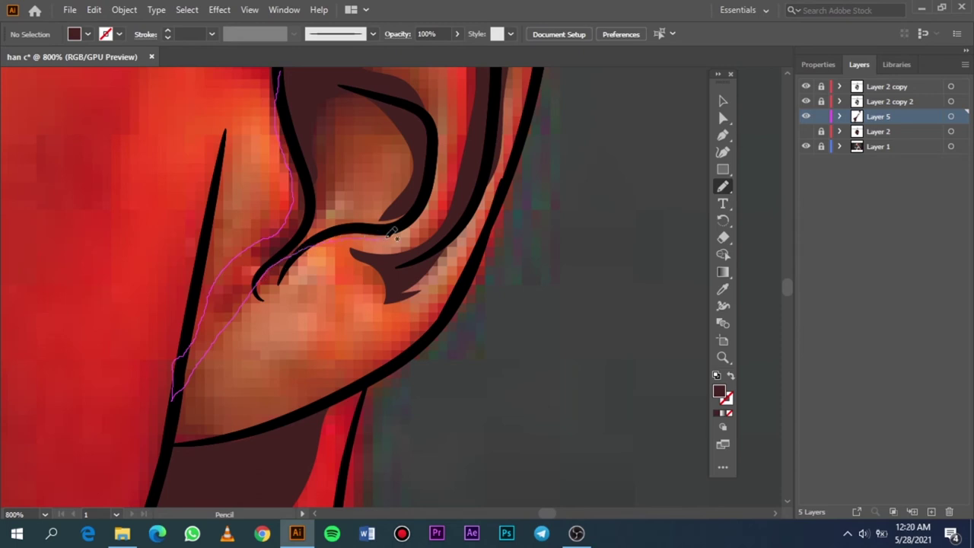
{"action": "mouse_move", "coordinate": [440, 174]}
{"action": "left_mouse_down"}
{"action": "mouse_move", "coordinate": [413, 206]}
{"action": "mouse_move", "coordinate": [315, 210]}
{"action": "mouse_move", "coordinate": [312, 64]}
{"action": "mouse_move", "coordinate": [302, 70]}
{"action": "mouse_move", "coordinate": [313, 131]}
{"action": "mouse_move", "coordinate": [340, 200]}
{"action": "mouse_move", "coordinate": [420, 138]}
{"action": "mouse_move", "coordinate": [415, 219]}
{"action": "mouse_move", "coordinate": [312, 245]}
{"action": "mouse_move", "coordinate": [300, 206]}
{"action": "mouse_move", "coordinate": [318, 91]}
{"action": "left_mouse_up"}
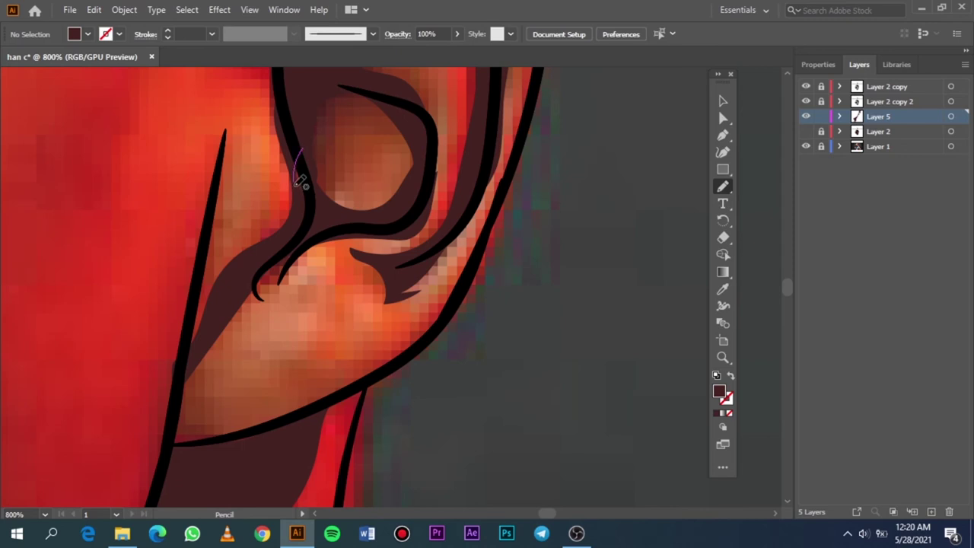
{"action": "key", "text": "ctrl"}
Show the reference photo with the skin fill hidden and zoom in on the temple.
{"action": "key", "text": "ctrl+0"}
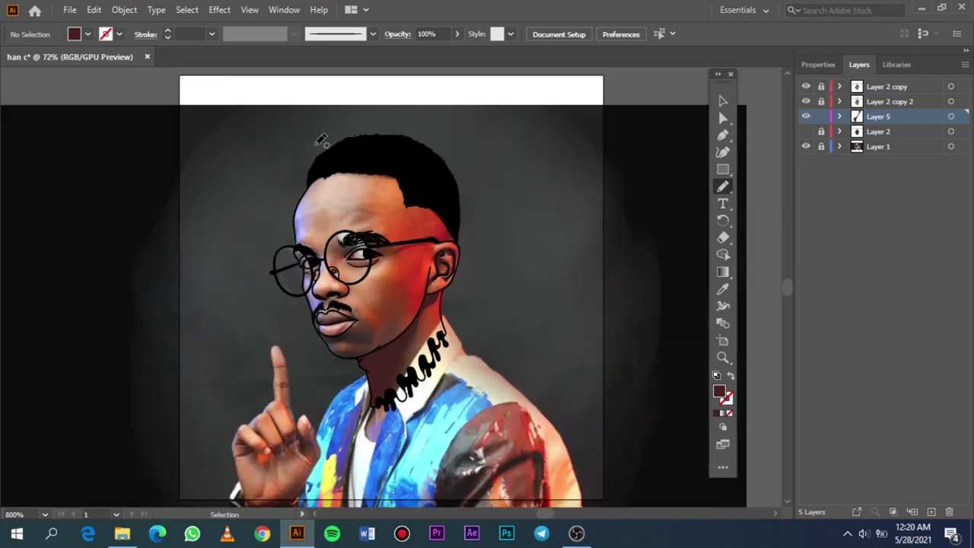
{"action": "left_click", "coordinate": [805, 134]}
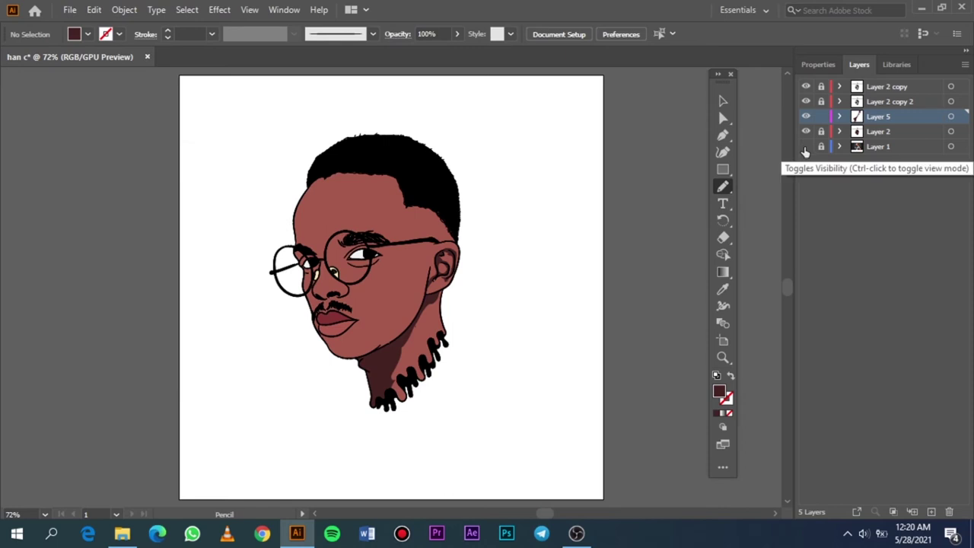
{"action": "left_click", "coordinate": [805, 146]}
{"action": "left_click", "coordinate": [805, 131]}
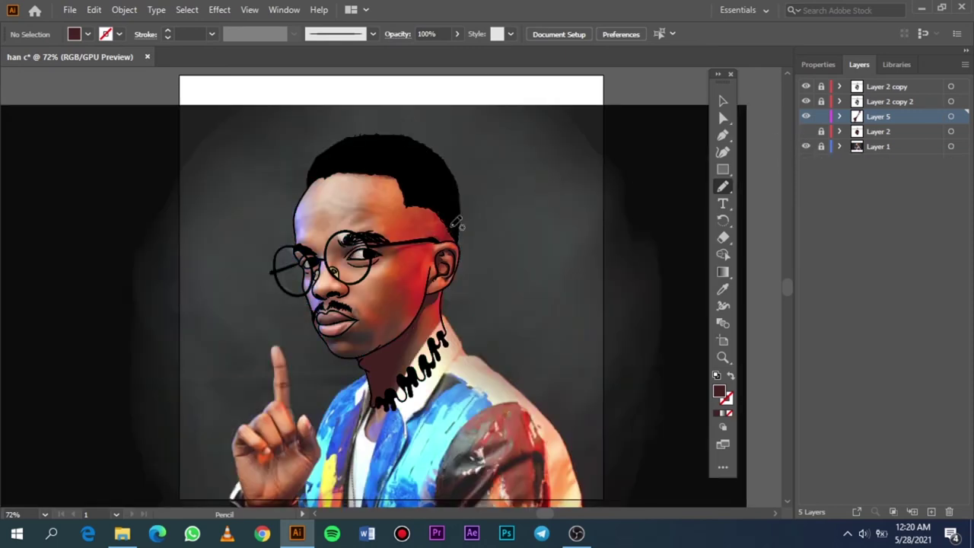
{"action": "scroll", "coordinate": [410, 251], "scroll_direction": "up", "scroll_amount": 2}
{"action": "scroll", "coordinate": [347, 261], "scroll_direction": "up", "scroll_amount": 2}
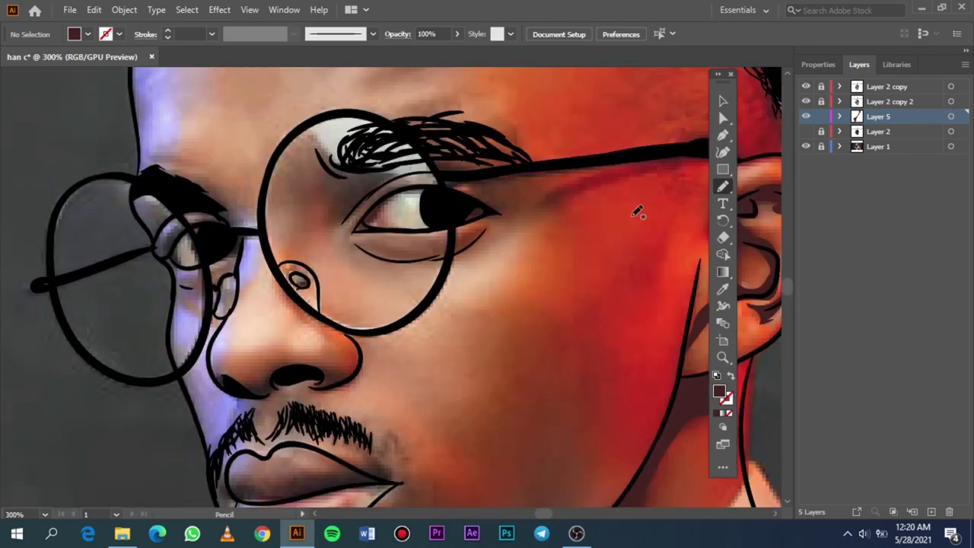
{"action": "scroll", "coordinate": [631, 214], "scroll_direction": "up", "scroll_amount": 2}
{"action": "scroll", "coordinate": [625, 214], "scroll_direction": "up", "scroll_amount": 1}
{"action": "scroll", "coordinate": [625, 213], "scroll_direction": "up", "scroll_amount": 1}
{"action": "scroll", "coordinate": [628, 191], "scroll_direction": "up", "scroll_amount": 1}
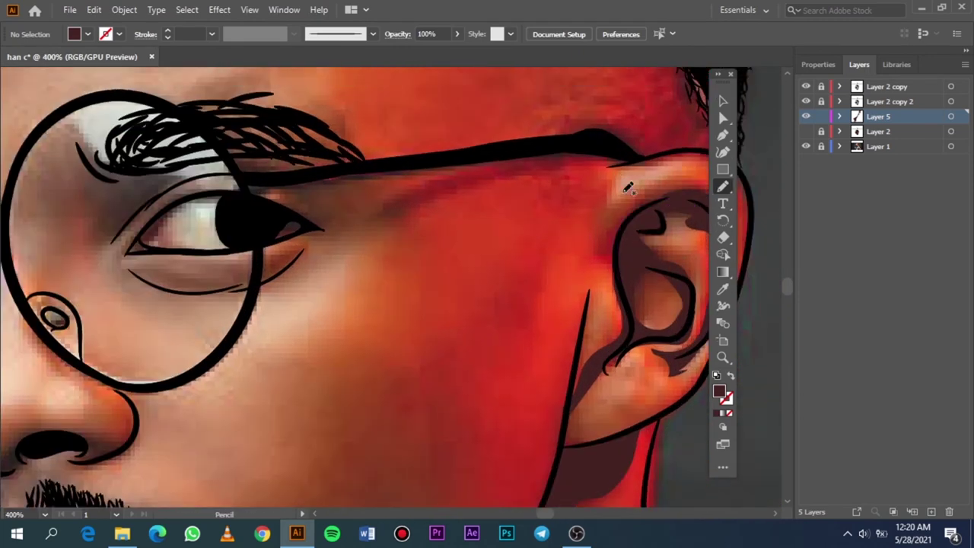
{"action": "scroll", "coordinate": [628, 188], "scroll_direction": "up", "scroll_amount": 1}
{"action": "scroll", "coordinate": [624, 182], "scroll_direction": "up", "scroll_amount": 1}
Draw a dark-brown shadow band along the temple beneath the glasses arm.
{"action": "mouse_move", "coordinate": [601, 158]}
{"action": "left_mouse_down"}
{"action": "mouse_move", "coordinate": [319, 196]}
{"action": "mouse_move", "coordinate": [238, 226]}
{"action": "mouse_move", "coordinate": [110, 201]}
{"action": "mouse_move", "coordinate": [68, 203]}
{"action": "mouse_move", "coordinate": [63, 216]}
{"action": "mouse_move", "coordinate": [95, 236]}
{"action": "mouse_move", "coordinate": [133, 240]}
{"action": "mouse_move", "coordinate": [152, 266]}
{"action": "mouse_move", "coordinate": [265, 269]}
{"action": "mouse_move", "coordinate": [421, 215]}
{"action": "mouse_move", "coordinate": [652, 169]}
{"action": "mouse_move", "coordinate": [563, 159]}
{"action": "left_mouse_up"}
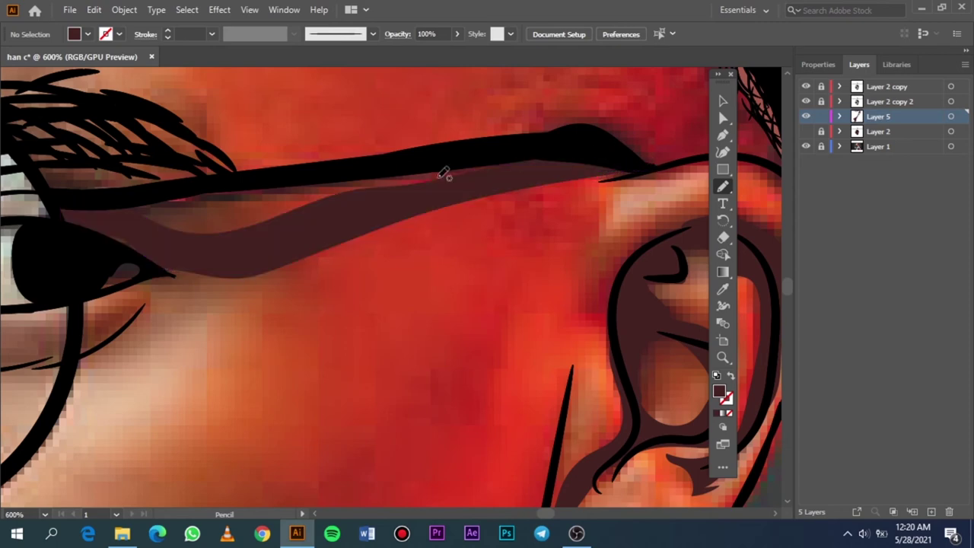
{"action": "scroll", "coordinate": [170, 262], "scroll_direction": "left", "scroll_amount": 2}
{"action": "scroll", "coordinate": [170, 262], "scroll_direction": "left", "scroll_amount": 1}
{"action": "scroll", "coordinate": [200, 250], "scroll_direction": "left", "scroll_amount": 2}
{"action": "scroll", "coordinate": [205, 247], "scroll_direction": "left", "scroll_amount": 1}
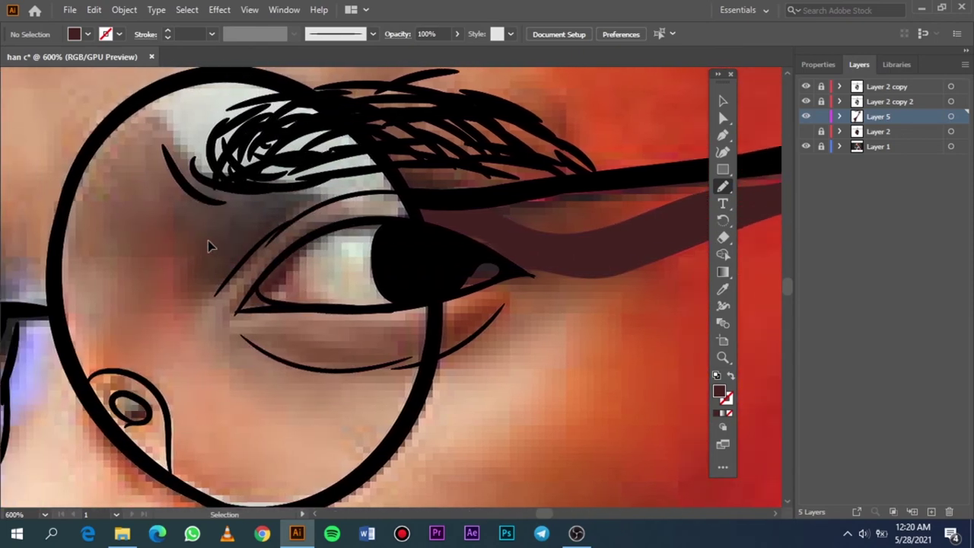
Draw a dark-brown shadow around the right brow and inner eye corner, patching small gaps.
{"action": "mouse_move", "coordinate": [459, 188]}
{"action": "left_mouse_down"}
{"action": "mouse_move", "coordinate": [369, 118]}
{"action": "mouse_move", "coordinate": [276, 103]}
{"action": "left_mouse_up"}
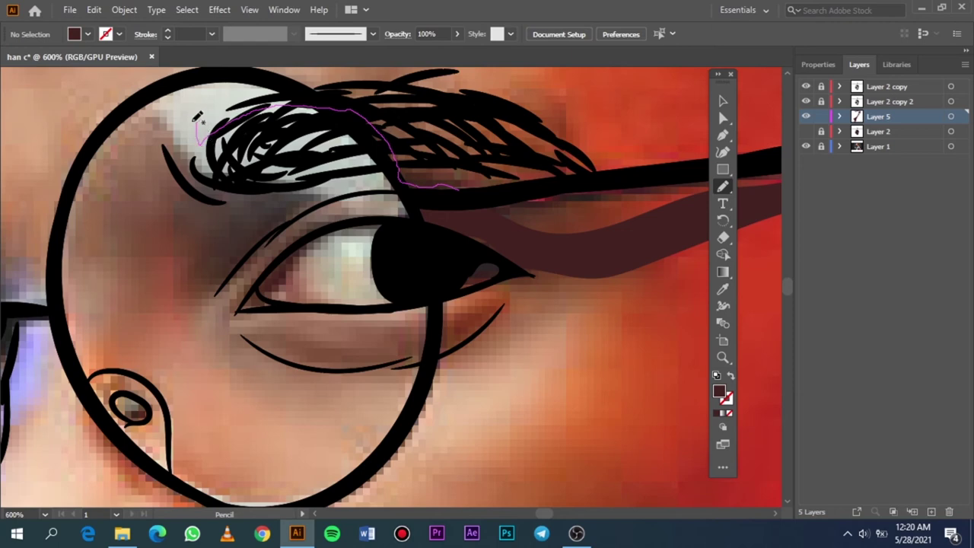
{"action": "mouse_move", "coordinate": [195, 120]}
{"action": "left_mouse_down"}
{"action": "mouse_move", "coordinate": [150, 236]}
{"action": "mouse_move", "coordinate": [174, 313]}
{"action": "left_mouse_up"}
{"action": "mouse_move", "coordinate": [320, 383]}
{"action": "left_mouse_down"}
{"action": "mouse_move", "coordinate": [264, 280]}
{"action": "mouse_move", "coordinate": [327, 227]}
{"action": "mouse_move", "coordinate": [354, 219]}
{"action": "mouse_move", "coordinate": [506, 239]}
{"action": "mouse_move", "coordinate": [482, 203]}
{"action": "mouse_move", "coordinate": [482, 223]}
{"action": "left_mouse_up"}
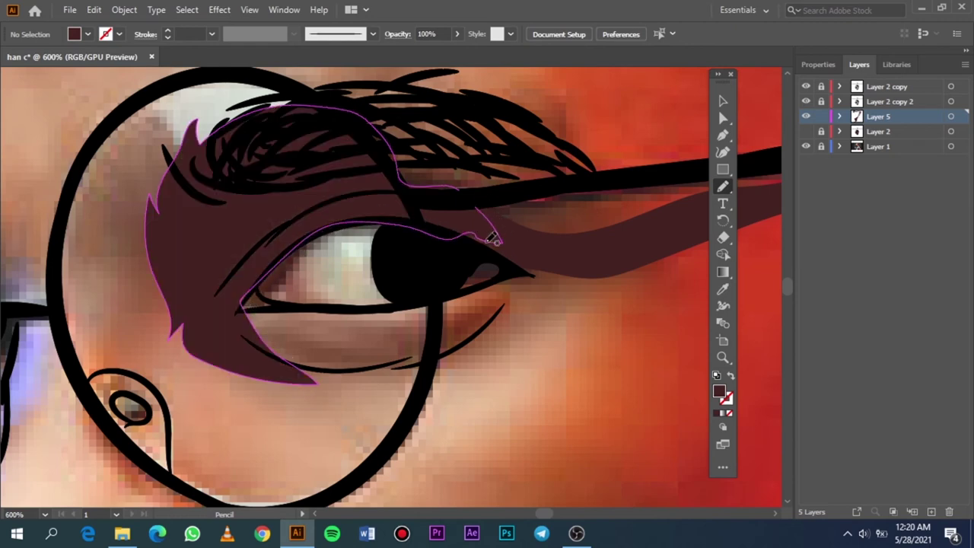
{"action": "scroll", "coordinate": [502, 241], "scroll_direction": "up", "scroll_amount": 4}
{"action": "mouse_move", "coordinate": [546, 221]}
{"action": "left_mouse_down"}
{"action": "mouse_move", "coordinate": [452, 157]}
{"action": "mouse_move", "coordinate": [435, 239]}
{"action": "mouse_move", "coordinate": [515, 182]}
{"action": "mouse_move", "coordinate": [536, 221]}
{"action": "left_mouse_up"}
{"action": "scroll", "coordinate": [440, 209], "scroll_direction": "down", "scroll_amount": 2}
{"action": "scroll", "coordinate": [426, 216], "scroll_direction": "down", "scroll_amount": 2}
{"action": "scroll", "coordinate": [392, 281], "scroll_direction": "up", "scroll_amount": 1}
{"action": "scroll", "coordinate": [393, 276], "scroll_direction": "up", "scroll_amount": 1}
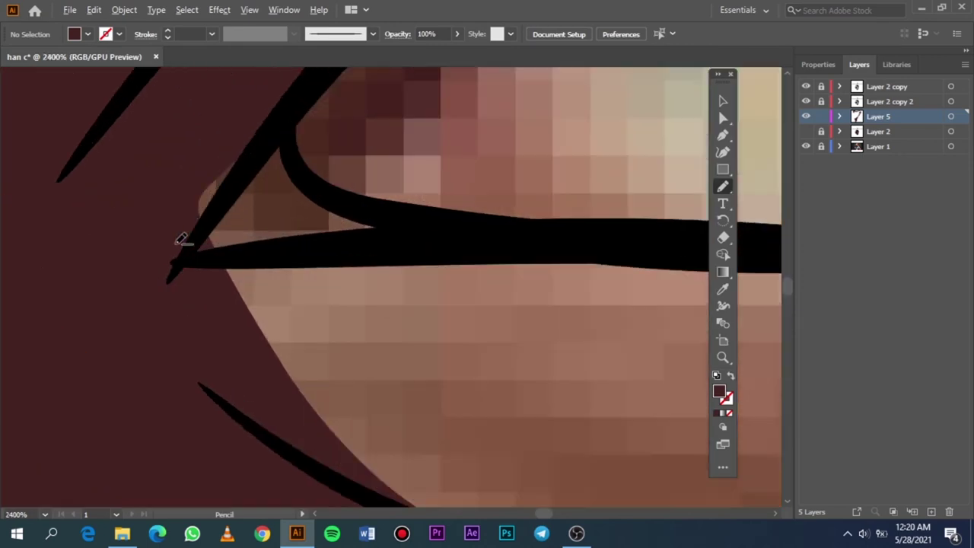
{"action": "scroll", "coordinate": [178, 239], "scroll_direction": "up", "scroll_amount": 3}
{"action": "scroll", "coordinate": [178, 243], "scroll_direction": "up", "scroll_amount": 1}
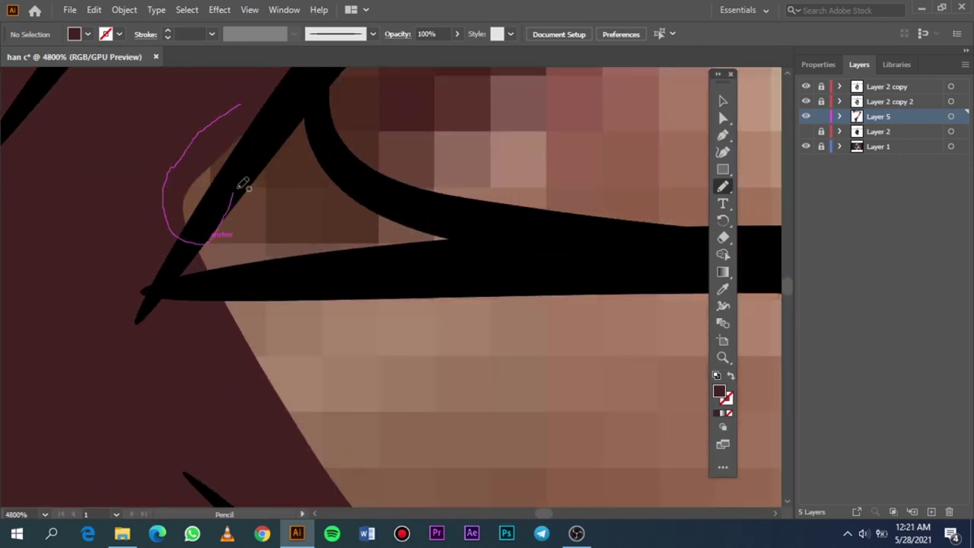
{"action": "left_click_drag", "start_coordinate": [207, 127], "coordinate": [242, 101]}
{"action": "scroll", "coordinate": [351, 149], "scroll_direction": "down", "scroll_amount": 2}
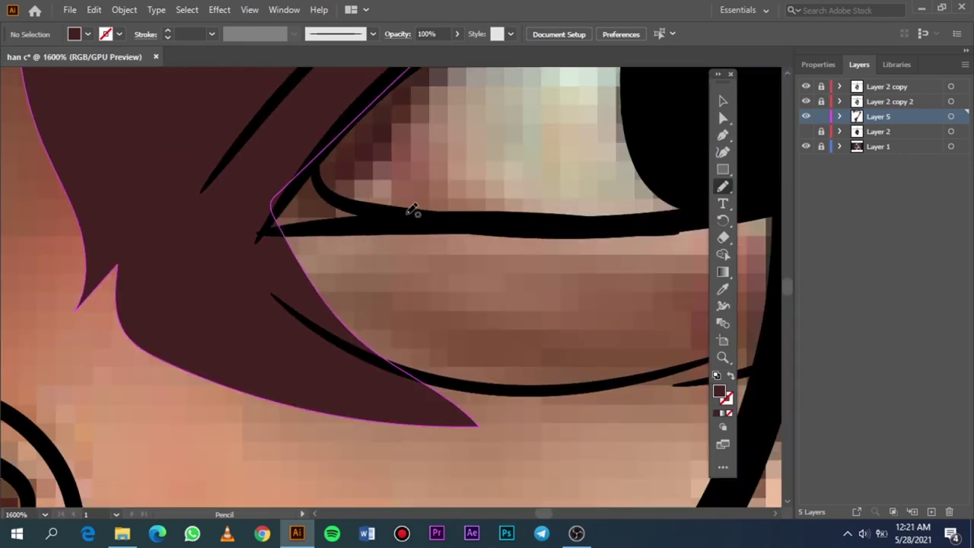
Draw a dark-brown shadow under the right eye along the lower lash line.
{"action": "mouse_move", "coordinate": [411, 217]}
{"action": "left_mouse_down"}
{"action": "mouse_move", "coordinate": [377, 281]}
{"action": "mouse_move", "coordinate": [491, 332]}
{"action": "mouse_move", "coordinate": [650, 337]}
{"action": "mouse_move", "coordinate": [772, 305]}
{"action": "mouse_move", "coordinate": [756, 396]}
{"action": "mouse_move", "coordinate": [643, 439]}
{"action": "left_mouse_up"}
{"action": "mouse_move", "coordinate": [525, 443]}
{"action": "left_mouse_down"}
{"action": "mouse_move", "coordinate": [330, 358]}
{"action": "mouse_move", "coordinate": [261, 213]}
{"action": "mouse_move", "coordinate": [265, 192]}
{"action": "mouse_move", "coordinate": [323, 238]}
{"action": "left_mouse_up"}
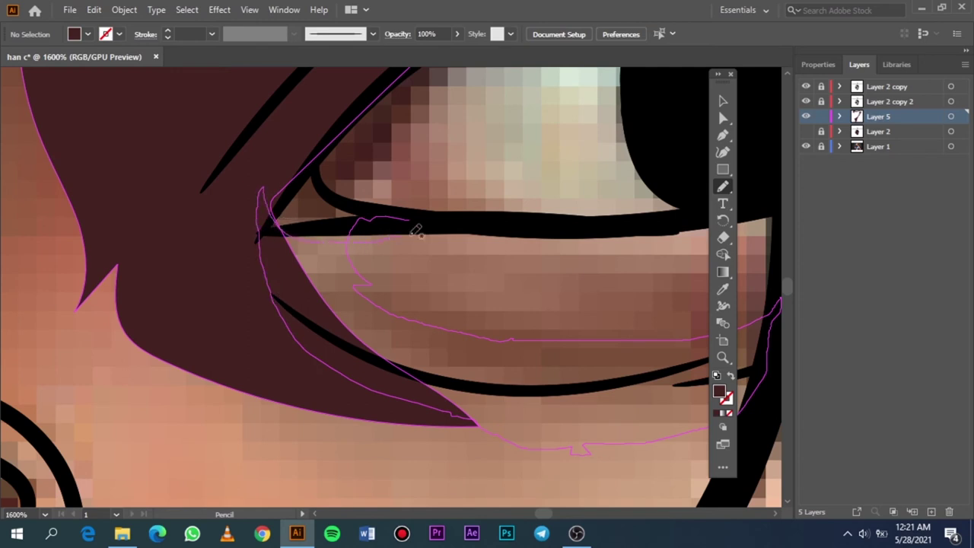
{"action": "mouse_move", "coordinate": [416, 231]}
{"action": "left_mouse_down"}
{"action": "mouse_move", "coordinate": [456, 217]}
{"action": "mouse_move", "coordinate": [387, 209]}
{"action": "mouse_move", "coordinate": [391, 238]}
{"action": "left_mouse_up"}
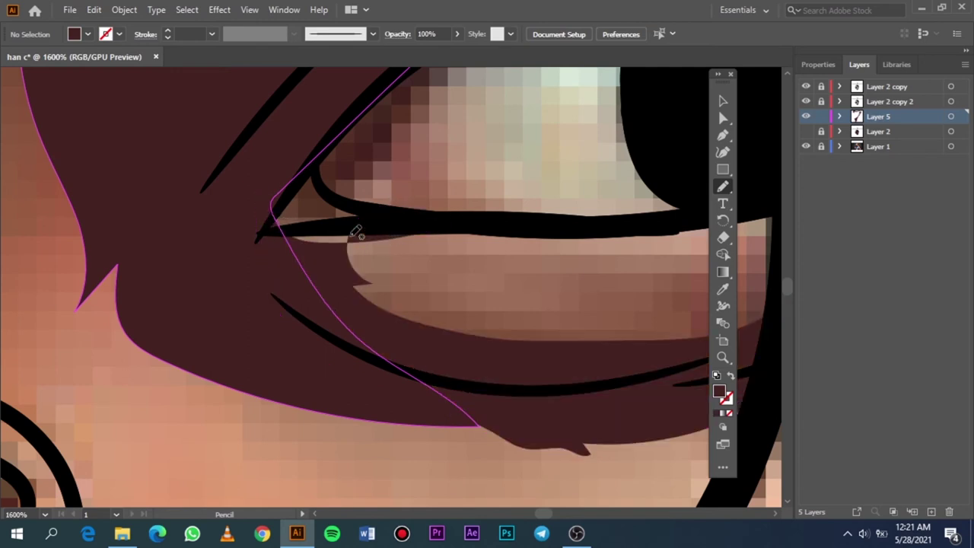
{"action": "scroll", "coordinate": [356, 230], "scroll_direction": "up", "scroll_amount": 4}
{"action": "mouse_move", "coordinate": [423, 147]}
{"action": "left_mouse_down"}
{"action": "mouse_move", "coordinate": [309, 130]}
{"action": "mouse_move", "coordinate": [59, 144]}
{"action": "mouse_move", "coordinate": [38, 230]}
{"action": "mouse_move", "coordinate": [259, 278]}
{"action": "mouse_move", "coordinate": [422, 150]}
{"action": "left_mouse_up"}
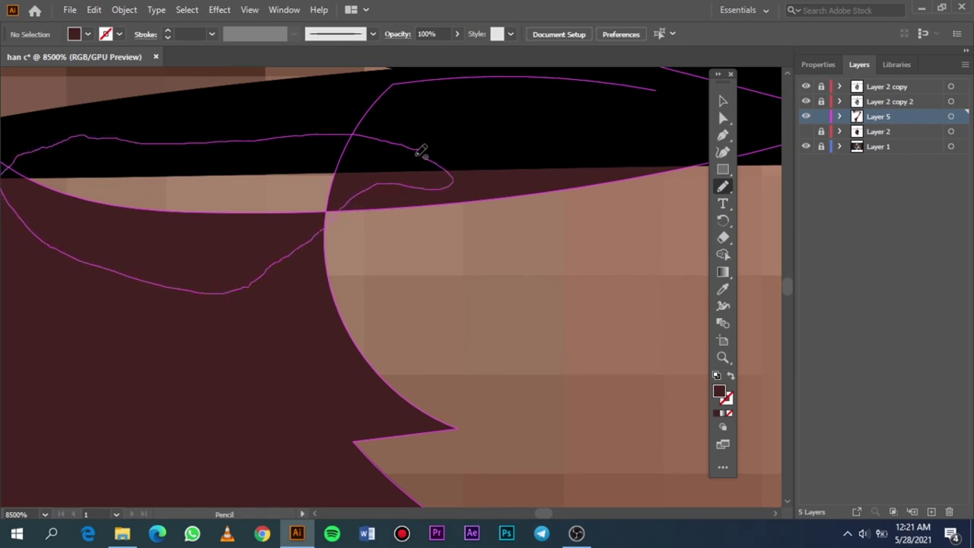
{"action": "scroll", "coordinate": [521, 136], "scroll_direction": "down", "scroll_amount": 5}
{"action": "scroll", "coordinate": [522, 145], "scroll_direction": "down", "scroll_amount": 3}
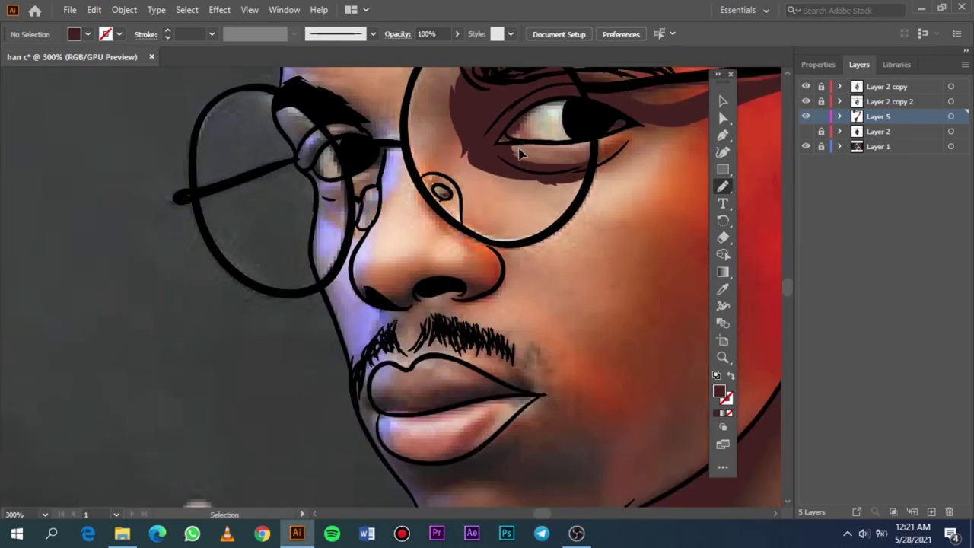
Hide and re-show the reference photo layer to preview the colours.
{"action": "scroll", "coordinate": [522, 149], "scroll_direction": "down", "scroll_amount": 4}
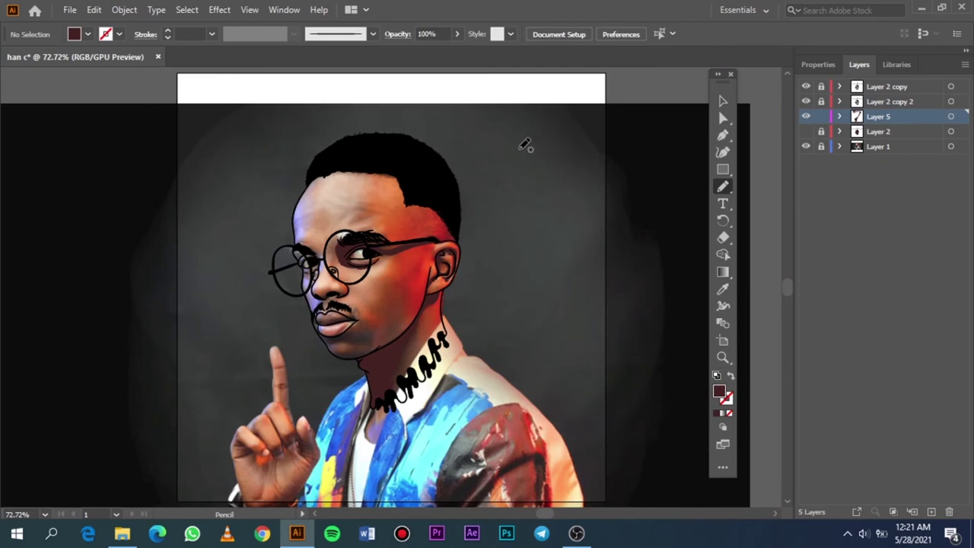
{"action": "left_click", "coordinate": [806, 131]}
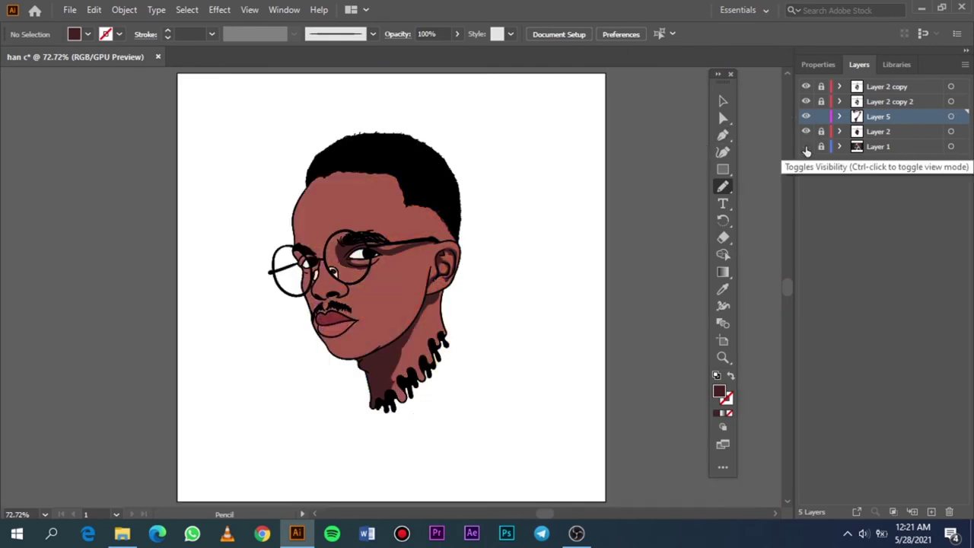
{"action": "left_click", "coordinate": [806, 146]}
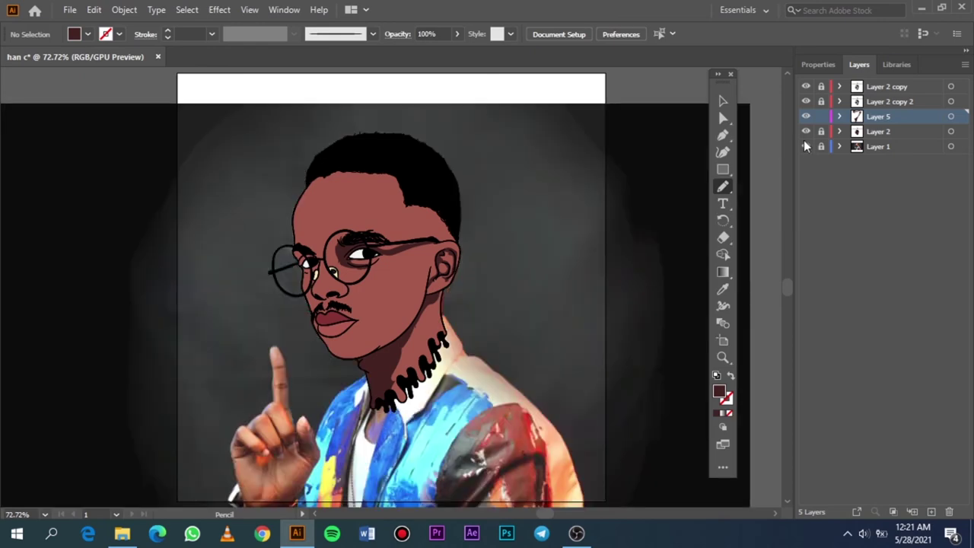
{"action": "scroll", "coordinate": [257, 326], "scroll_direction": "up", "scroll_amount": 1}
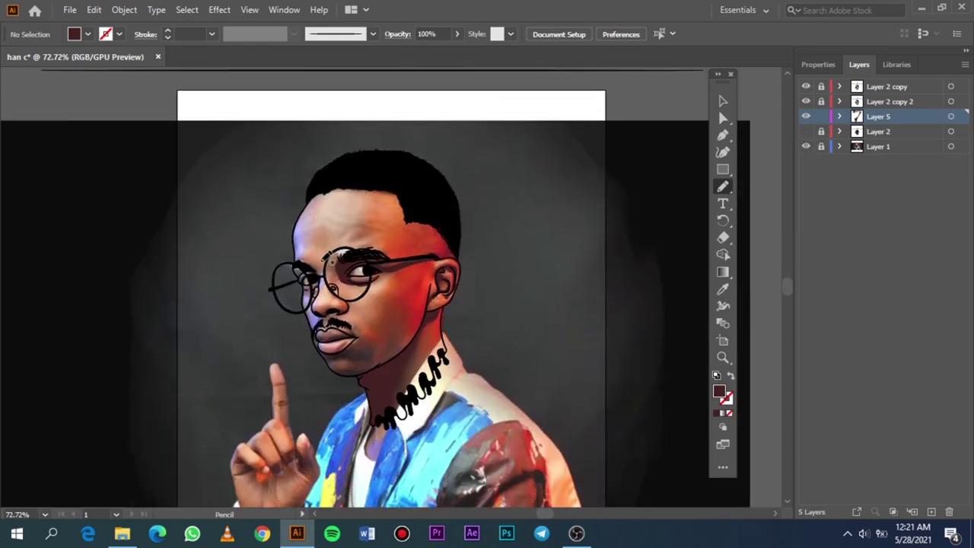
{"action": "scroll", "coordinate": [307, 283], "scroll_direction": "up", "scroll_amount": 5}
{"action": "scroll", "coordinate": [322, 278], "scroll_direction": "up", "scroll_amount": 2}
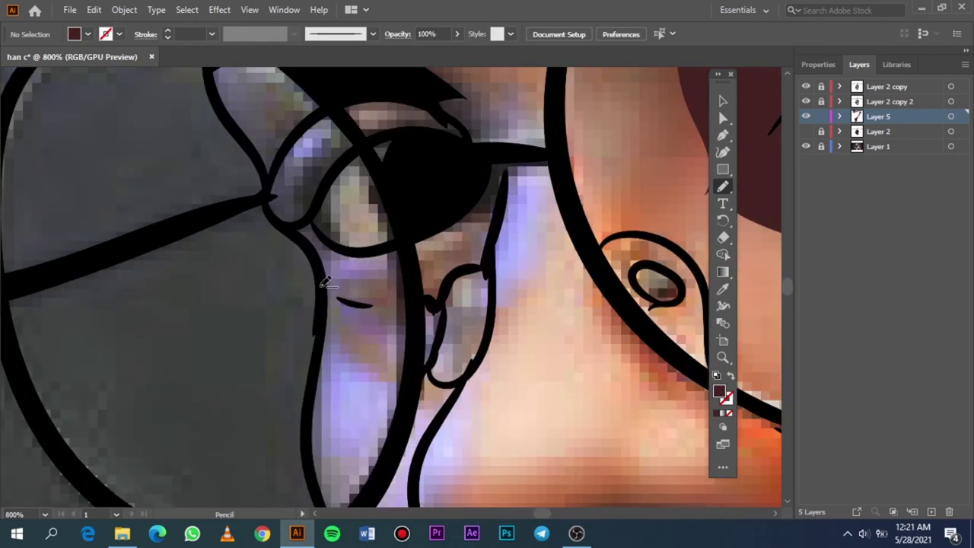
{"action": "scroll", "coordinate": [354, 285], "scroll_direction": "down", "scroll_amount": 3}
{"action": "scroll", "coordinate": [354, 285], "scroll_direction": "up", "scroll_amount": 2}
{"action": "scroll", "coordinate": [416, 239], "scroll_direction": "up", "scroll_amount": 2}
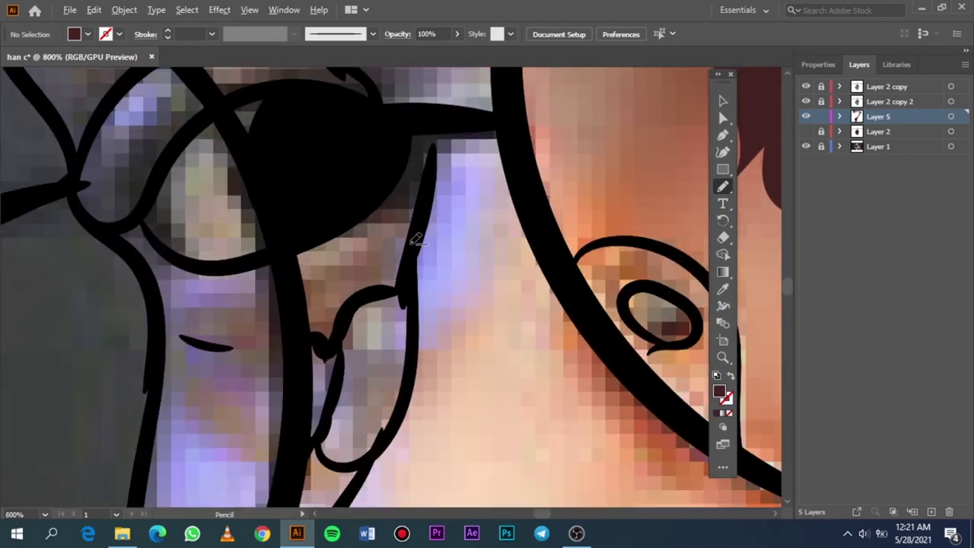
Shade beside the nose bridge and down the nose edge inside the left lens.
{"action": "left_click_drag", "start_coordinate": [436, 114], "coordinate": [423, 234]}
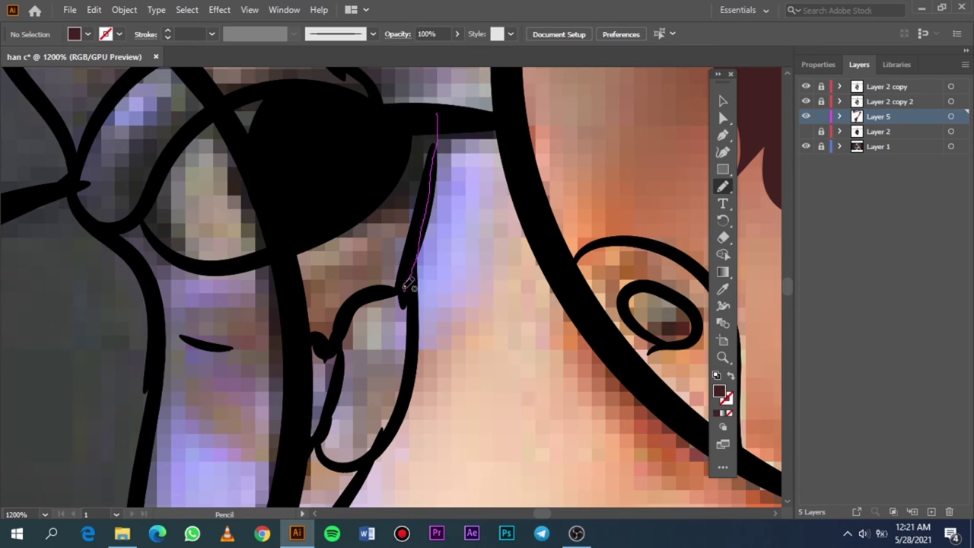
{"action": "left_click_drag", "start_coordinate": [404, 283], "coordinate": [384, 280]}
{"action": "mouse_move", "coordinate": [319, 284]}
{"action": "left_mouse_down"}
{"action": "mouse_move", "coordinate": [298, 300]}
{"action": "mouse_move", "coordinate": [322, 185]}
{"action": "mouse_move", "coordinate": [419, 114]}
{"action": "mouse_move", "coordinate": [444, 109]}
{"action": "left_mouse_up"}
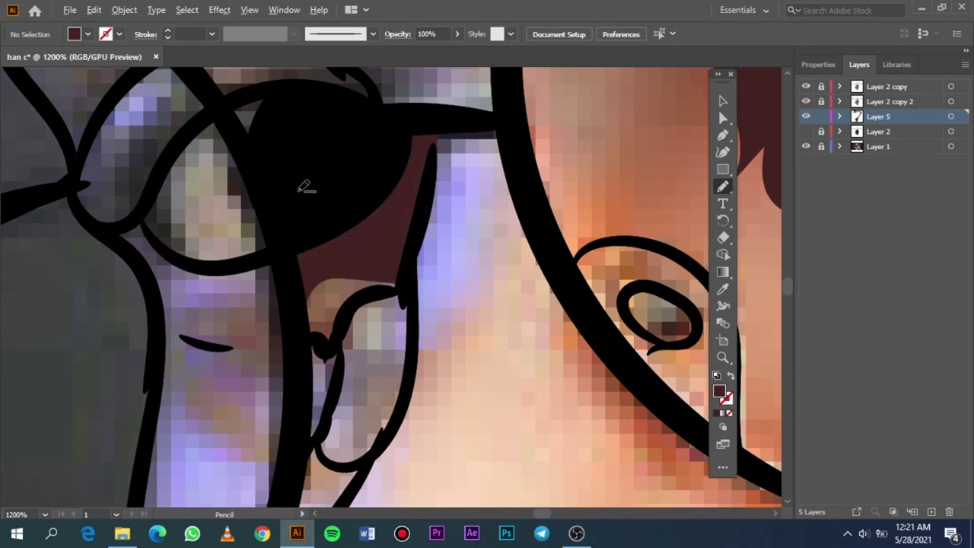
{"action": "key", "text": "ctrl+minus"}
{"action": "scroll", "coordinate": [295, 267], "scroll_direction": "down", "scroll_amount": 2}
{"action": "scroll", "coordinate": [277, 301], "scroll_direction": "left", "scroll_amount": 2}
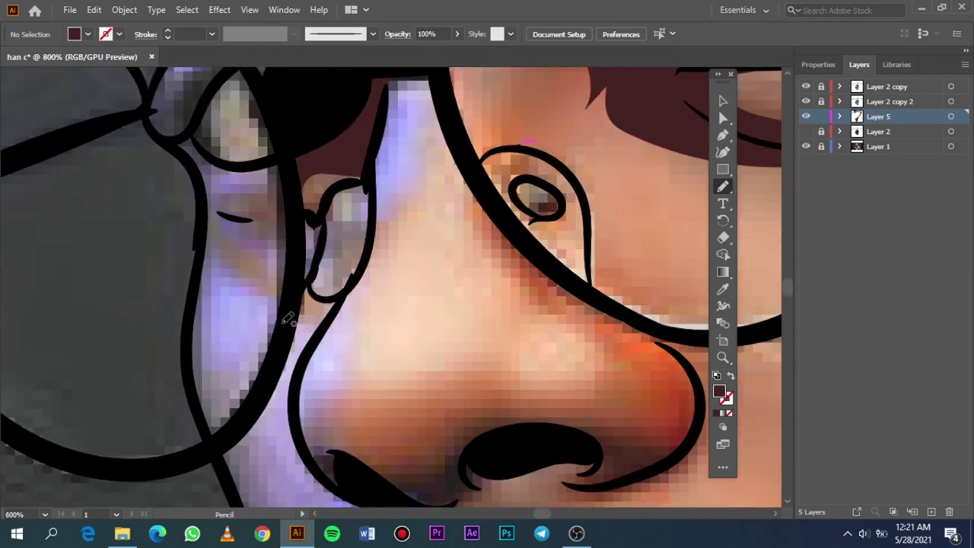
{"action": "left_click_drag", "start_coordinate": [284, 322], "coordinate": [240, 276]}
{"action": "mouse_move", "coordinate": [233, 407]}
{"action": "left_mouse_down"}
{"action": "mouse_move", "coordinate": [219, 437]}
{"action": "mouse_move", "coordinate": [187, 368]}
{"action": "mouse_move", "coordinate": [204, 237]}
{"action": "mouse_move", "coordinate": [194, 157]}
{"action": "mouse_move", "coordinate": [175, 137]}
{"action": "mouse_move", "coordinate": [193, 127]}
{"action": "mouse_move", "coordinate": [232, 166]}
{"action": "mouse_move", "coordinate": [270, 162]}
{"action": "mouse_move", "coordinate": [302, 228]}
{"action": "mouse_move", "coordinate": [302, 311]}
{"action": "mouse_move", "coordinate": [291, 326]}
{"action": "left_mouse_up"}
Shade above and below the left brow inside the lens, reaching toward the glasses bridge.
{"action": "scroll", "coordinate": [329, 303], "scroll_direction": "down", "scroll_amount": 3}
{"action": "scroll", "coordinate": [315, 261], "scroll_direction": "up", "scroll_amount": 3}
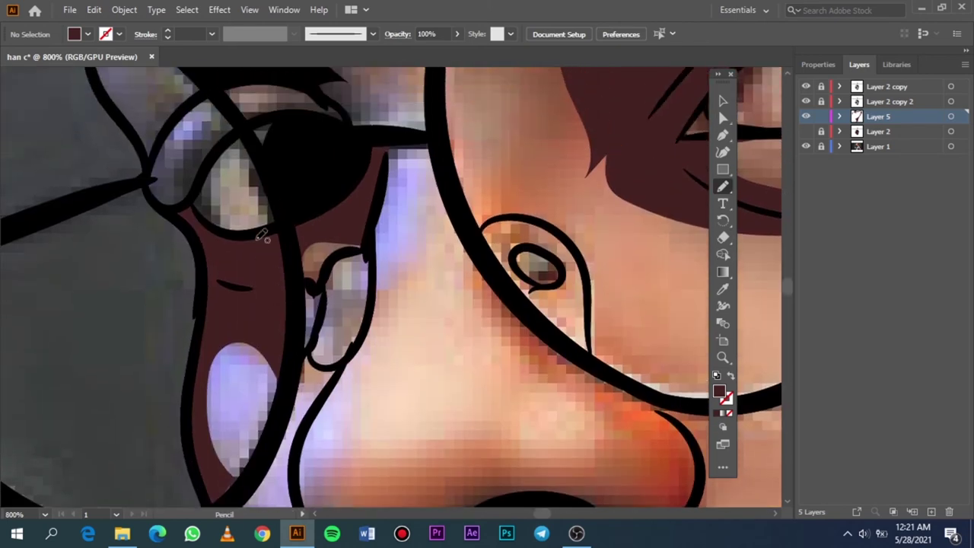
{"action": "scroll", "coordinate": [258, 236], "scroll_direction": "up", "scroll_amount": 3}
{"action": "scroll", "coordinate": [259, 236], "scroll_direction": "up", "scroll_amount": 3}
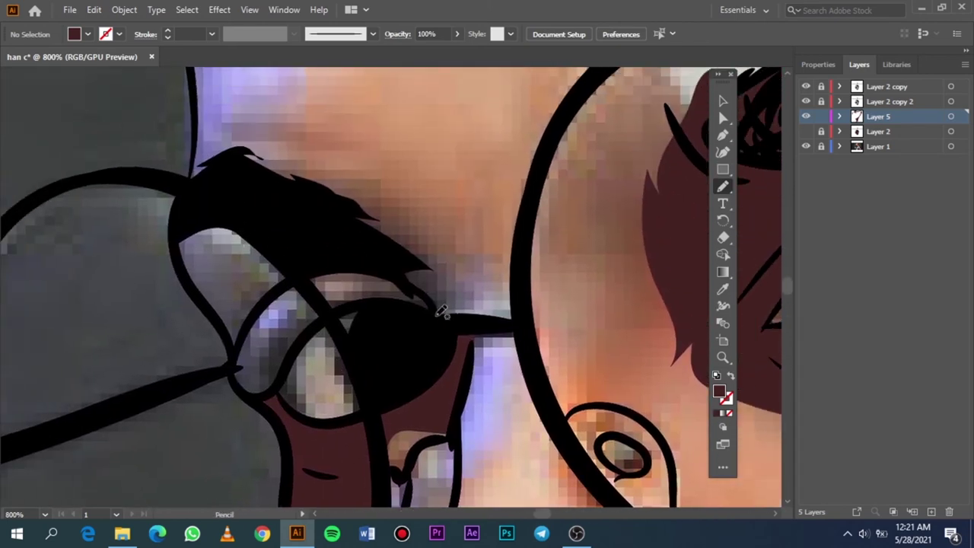
{"action": "mouse_move", "coordinate": [506, 257]}
{"action": "left_mouse_down"}
{"action": "mouse_move", "coordinate": [431, 248]}
{"action": "mouse_move", "coordinate": [358, 187]}
{"action": "left_mouse_up"}
{"action": "mouse_move", "coordinate": [200, 148]}
{"action": "left_mouse_down"}
{"action": "mouse_move", "coordinate": [191, 178]}
{"action": "mouse_move", "coordinate": [289, 202]}
{"action": "mouse_move", "coordinate": [405, 270]}
{"action": "mouse_move", "coordinate": [446, 322]}
{"action": "mouse_move", "coordinate": [525, 324]}
{"action": "mouse_move", "coordinate": [520, 231]}
{"action": "left_mouse_up"}
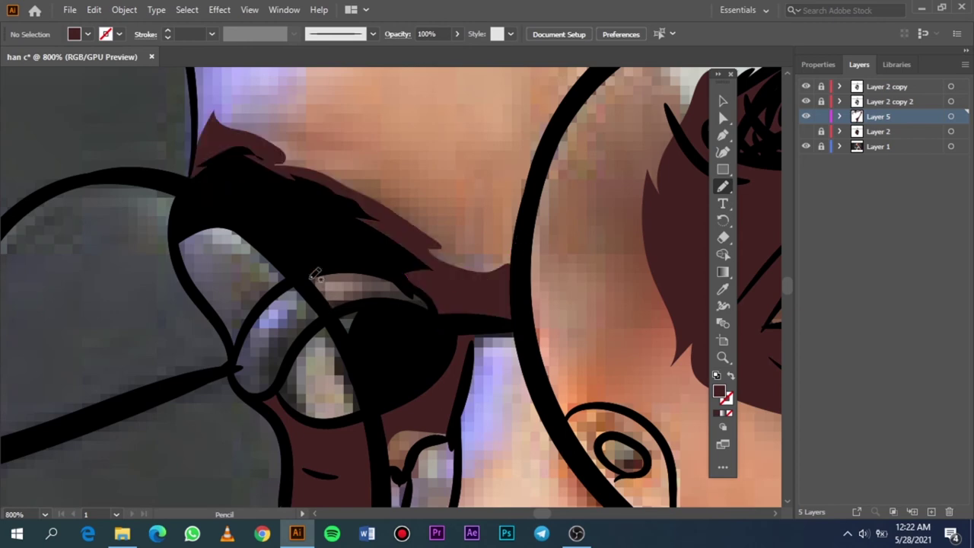
{"action": "mouse_move", "coordinate": [267, 201]}
{"action": "left_mouse_down"}
{"action": "mouse_move", "coordinate": [191, 219]}
{"action": "mouse_move", "coordinate": [181, 262]}
{"action": "mouse_move", "coordinate": [248, 391]}
{"action": "mouse_move", "coordinate": [267, 394]}
{"action": "mouse_move", "coordinate": [341, 315]}
{"action": "mouse_move", "coordinate": [370, 307]}
{"action": "mouse_move", "coordinate": [432, 318]}
{"action": "mouse_move", "coordinate": [365, 220]}
{"action": "mouse_move", "coordinate": [235, 178]}
{"action": "mouse_move", "coordinate": [242, 219]}
{"action": "left_mouse_up"}
{"action": "mouse_move", "coordinate": [343, 210]}
{"action": "left_mouse_down"}
{"action": "mouse_move", "coordinate": [458, 253]}
{"action": "mouse_move", "coordinate": [491, 280]}
{"action": "mouse_move", "coordinate": [333, 218]}
{"action": "mouse_move", "coordinate": [358, 210]}
{"action": "left_mouse_up"}
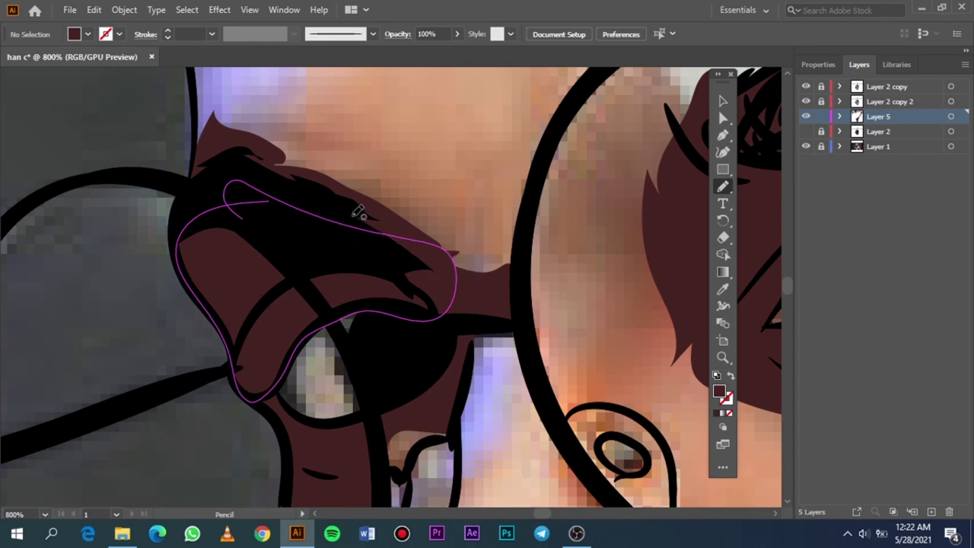
Draw a closed dark-brown shadow strip along the forehead edge beside the head outline.
{"action": "scroll", "coordinate": [359, 210], "scroll_direction": "down", "scroll_amount": 5}
{"action": "scroll", "coordinate": [358, 211], "scroll_direction": "up", "scroll_amount": 3}
{"action": "scroll", "coordinate": [354, 208], "scroll_direction": "down", "scroll_amount": 2}
{"action": "scroll", "coordinate": [354, 208], "scroll_direction": "down", "scroll_amount": 3}
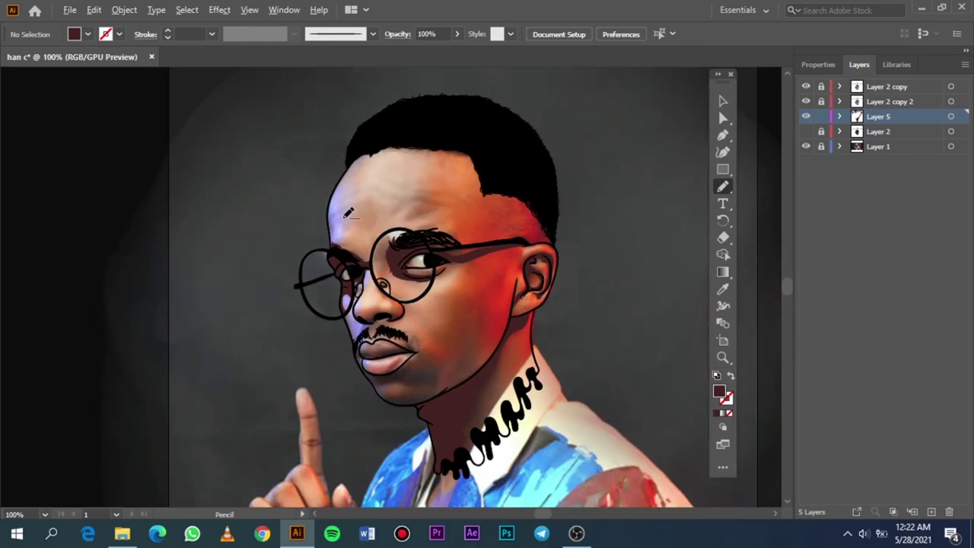
{"action": "scroll", "coordinate": [325, 234], "scroll_direction": "up", "scroll_amount": 5}
{"action": "scroll", "coordinate": [326, 256], "scroll_direction": "down", "scroll_amount": 1}
{"action": "scroll", "coordinate": [329, 274], "scroll_direction": "down", "scroll_amount": 1}
{"action": "scroll", "coordinate": [365, 369], "scroll_direction": "up", "scroll_amount": 1}
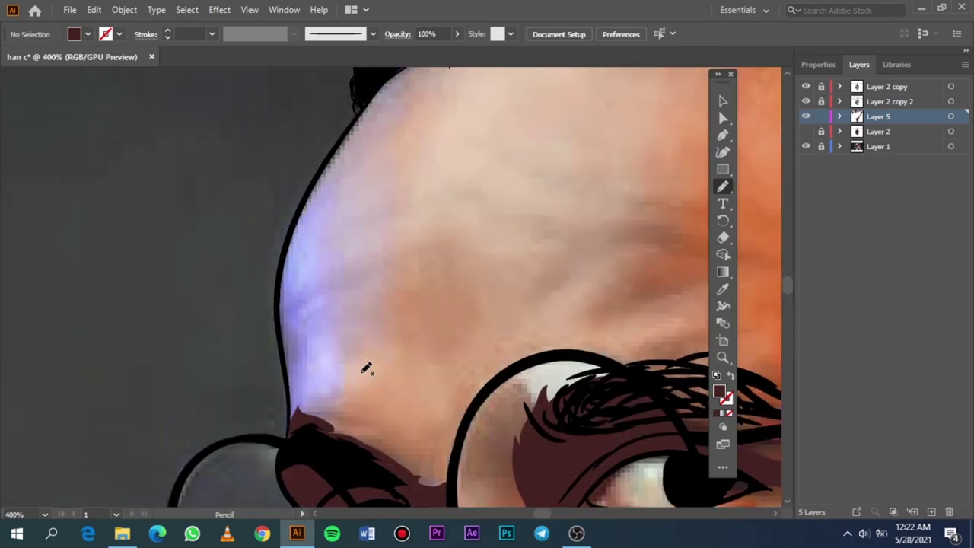
{"action": "scroll", "coordinate": [365, 367], "scroll_direction": "up", "scroll_amount": 1}
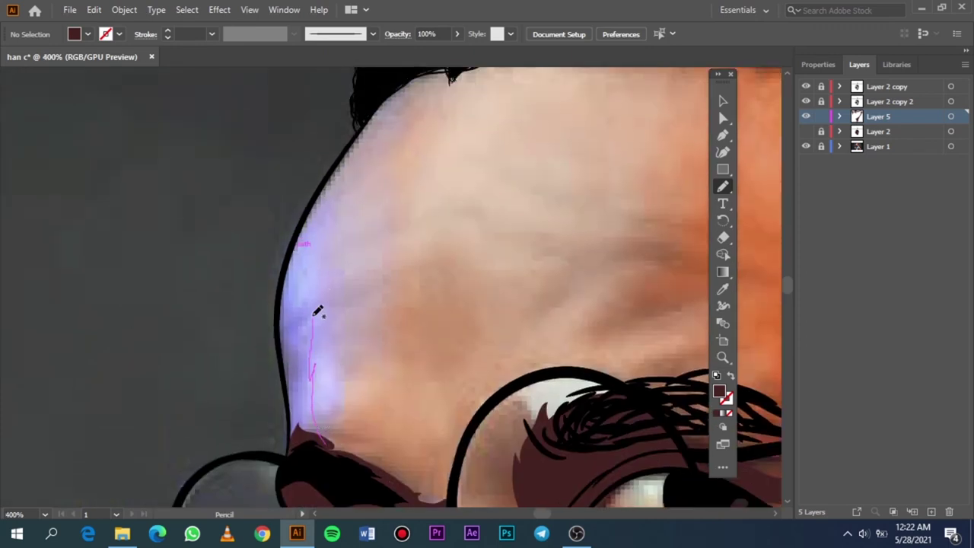
{"action": "left_click_drag", "start_coordinate": [320, 273], "coordinate": [319, 270]}
{"action": "key", "text": "ctrl+z"}
{"action": "left_click_drag", "start_coordinate": [326, 441], "coordinate": [305, 380]}
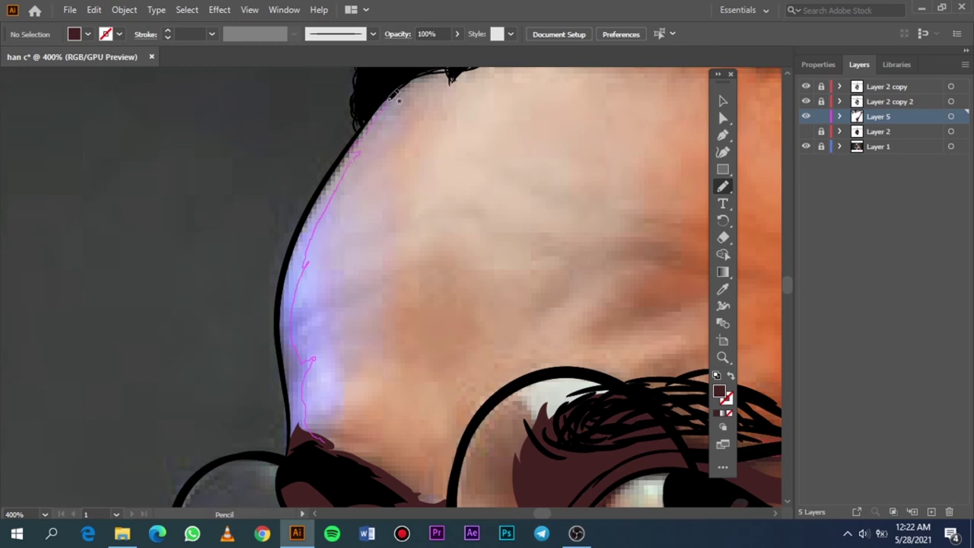
{"action": "left_click_drag", "start_coordinate": [393, 95], "coordinate": [395, 89]}
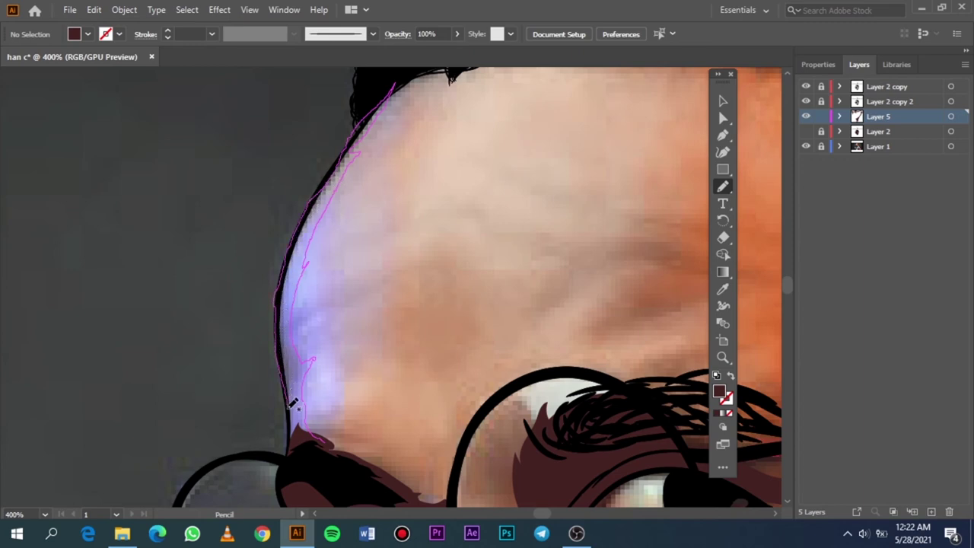
{"action": "left_click_drag", "start_coordinate": [291, 404], "coordinate": [320, 455]}
{"action": "left_click_drag", "start_coordinate": [331, 403], "coordinate": [308, 306]}
Fill the remaining gap between the face outline and the brown strip.
{"action": "scroll", "coordinate": [373, 137], "scroll_direction": "up", "scroll_amount": 2}
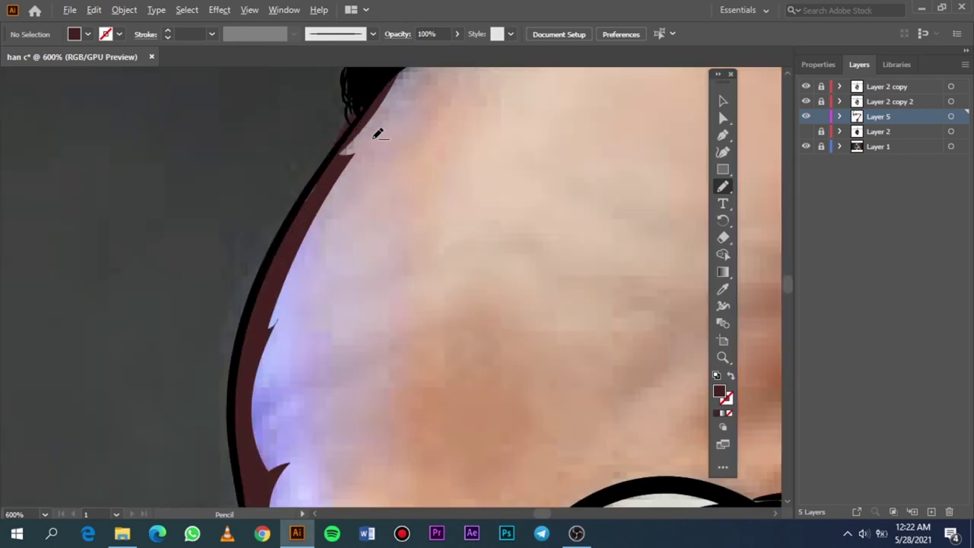
{"action": "scroll", "coordinate": [365, 141], "scroll_direction": "down", "scroll_amount": 5}
{"action": "scroll", "coordinate": [354, 145], "scroll_direction": "up", "scroll_amount": 5}
{"action": "scroll", "coordinate": [441, 175], "scroll_direction": "up", "scroll_amount": 2}
{"action": "scroll", "coordinate": [447, 181], "scroll_direction": "up", "scroll_amount": 2}
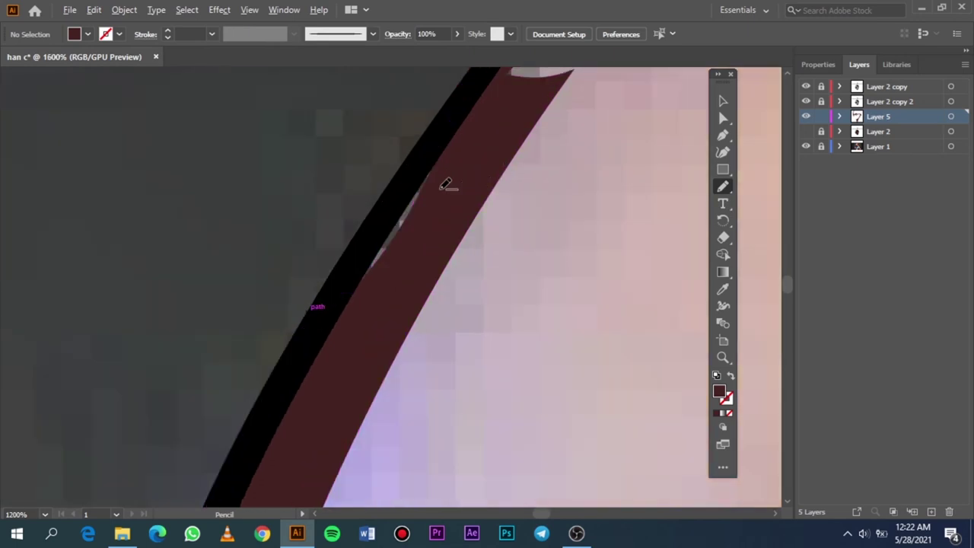
{"action": "mouse_move", "coordinate": [455, 135]}
{"action": "left_mouse_down"}
{"action": "mouse_move", "coordinate": [315, 305]}
{"action": "mouse_move", "coordinate": [467, 130]}
{"action": "left_mouse_up"}
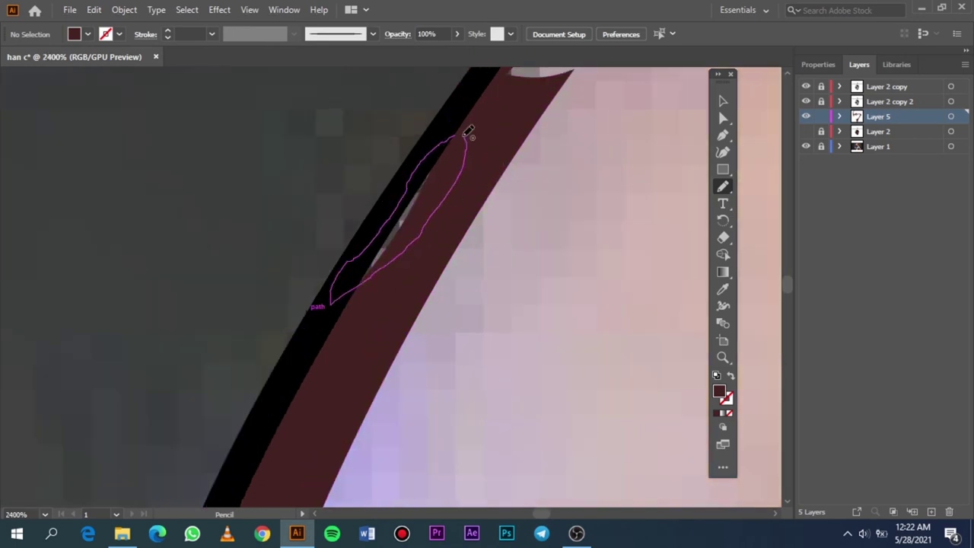
{"action": "scroll", "coordinate": [468, 141], "scroll_direction": "down", "scroll_amount": 5}
{"action": "scroll", "coordinate": [471, 153], "scroll_direction": "down", "scroll_amount": 1}
{"action": "scroll", "coordinate": [471, 153], "scroll_direction": "down", "scroll_amount": 4}
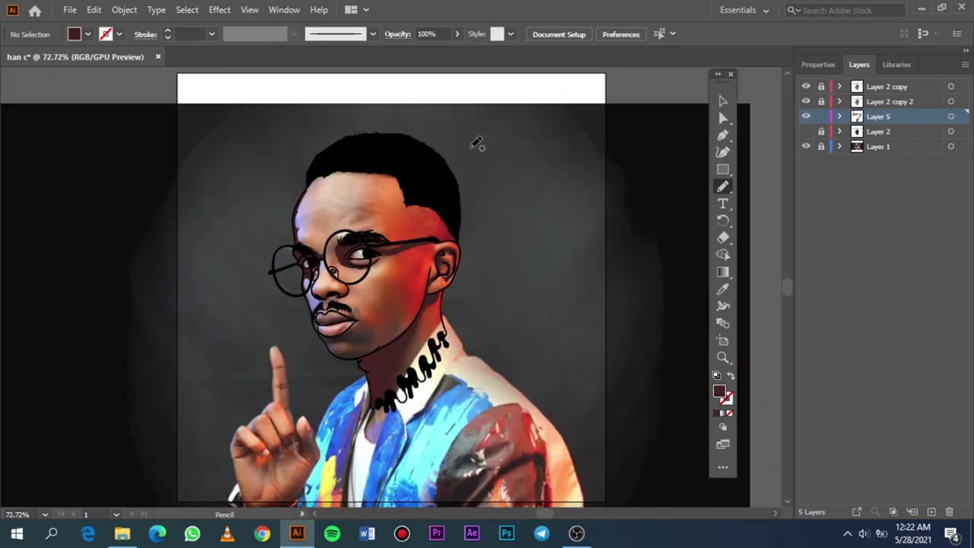
Hide and re-show the reference photo layer to check the coloured portrait.
{"action": "left_click", "coordinate": [807, 146]}
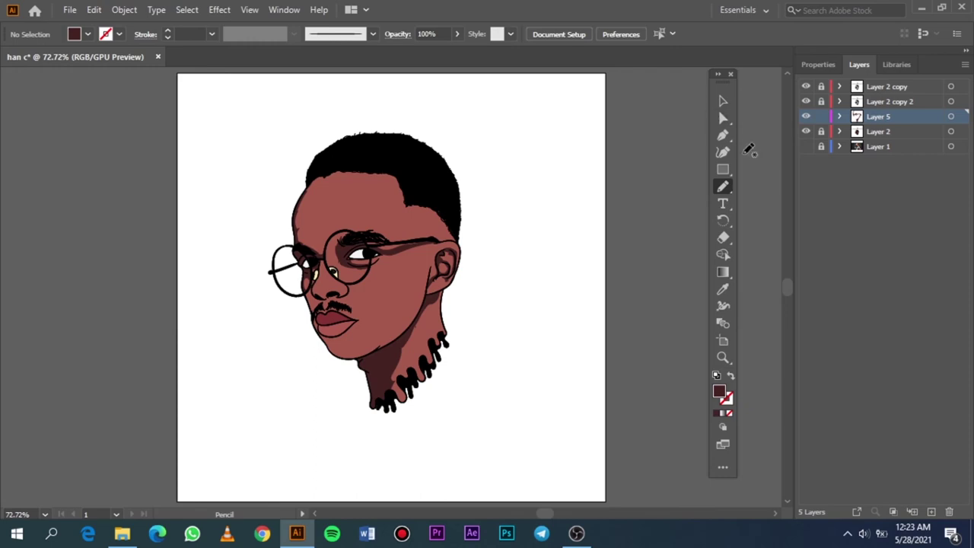
{"action": "left_click", "coordinate": [807, 146]}
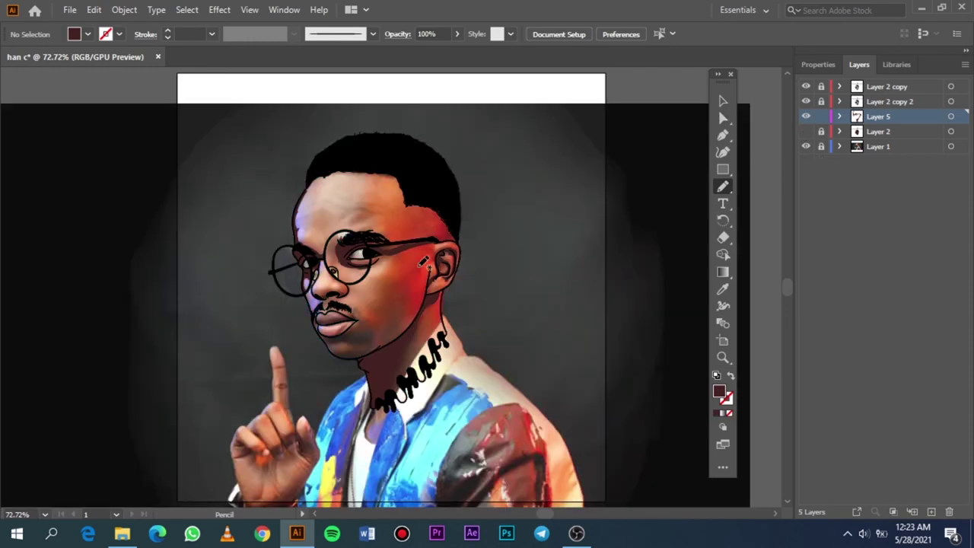
{"action": "scroll", "coordinate": [325, 305], "scroll_direction": "up", "scroll_amount": 5}
{"action": "scroll", "coordinate": [323, 303], "scroll_direction": "up", "scroll_amount": 2}
{"action": "scroll", "coordinate": [323, 301], "scroll_direction": "up", "scroll_amount": 2}
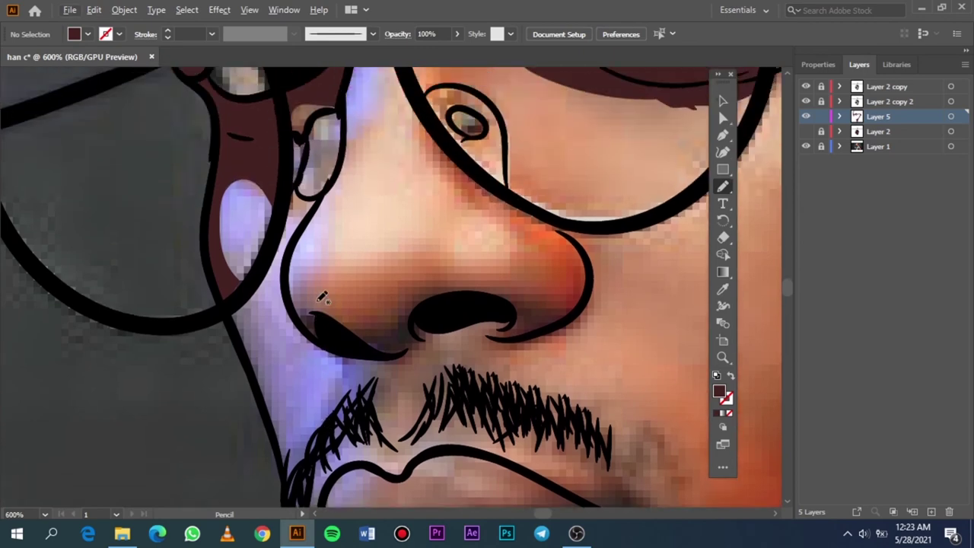
{"action": "scroll", "coordinate": [318, 289], "scroll_direction": "up", "scroll_amount": 1}
{"action": "scroll", "coordinate": [305, 267], "scroll_direction": "up", "scroll_amount": 2}
{"action": "scroll", "coordinate": [297, 261], "scroll_direction": "down", "scroll_amount": 2}
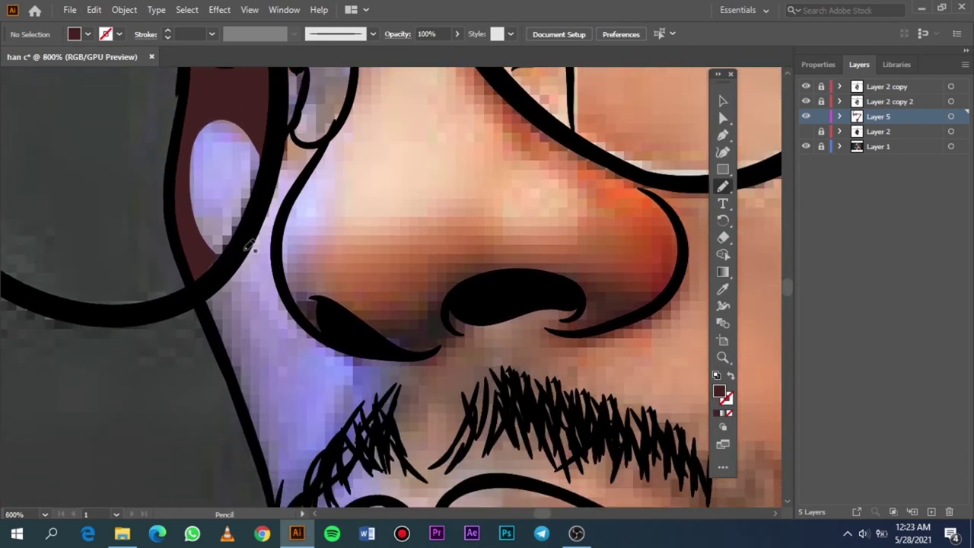
Draw dark-brown shadows under the nose, down the cheek and beside the moustache's lip corner.
{"action": "mouse_move", "coordinate": [303, 330]}
{"action": "left_mouse_down"}
{"action": "mouse_move", "coordinate": [415, 359]}
{"action": "mouse_move", "coordinate": [426, 396]}
{"action": "left_mouse_up"}
{"action": "mouse_move", "coordinate": [437, 456]}
{"action": "left_mouse_down"}
{"action": "mouse_move", "coordinate": [361, 448]}
{"action": "mouse_move", "coordinate": [296, 499]}
{"action": "left_mouse_up"}
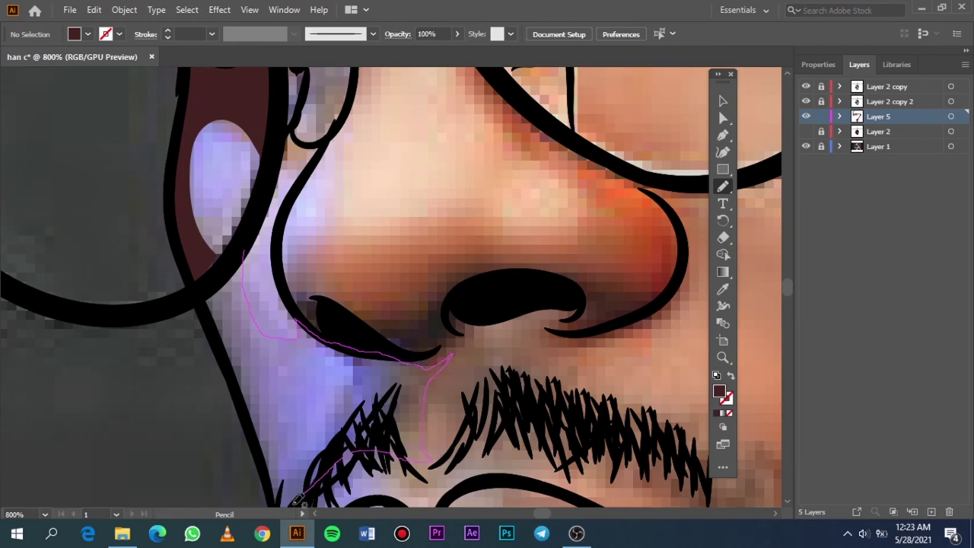
{"action": "mouse_move", "coordinate": [269, 460]}
{"action": "left_mouse_down"}
{"action": "mouse_move", "coordinate": [206, 304]}
{"action": "mouse_move", "coordinate": [206, 270]}
{"action": "mouse_move", "coordinate": [247, 241]}
{"action": "mouse_move", "coordinate": [253, 251]}
{"action": "left_mouse_up"}
{"action": "scroll", "coordinate": [309, 328], "scroll_direction": "down", "scroll_amount": 5}
{"action": "scroll", "coordinate": [309, 328], "scroll_direction": "down", "scroll_amount": 1}
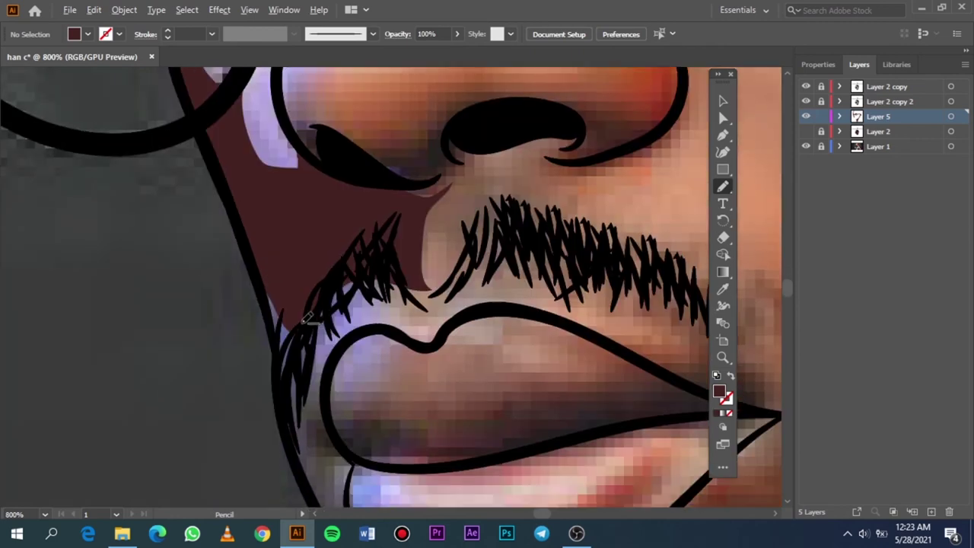
{"action": "scroll", "coordinate": [373, 279], "scroll_direction": "up", "scroll_amount": 2}
{"action": "scroll", "coordinate": [457, 244], "scroll_direction": "left", "scroll_amount": 3}
{"action": "mouse_move", "coordinate": [572, 199]}
{"action": "left_mouse_down"}
{"action": "mouse_move", "coordinate": [591, 228]}
{"action": "mouse_move", "coordinate": [498, 220]}
{"action": "mouse_move", "coordinate": [427, 305]}
{"action": "mouse_move", "coordinate": [404, 404]}
{"action": "mouse_move", "coordinate": [390, 417]}
{"action": "mouse_move", "coordinate": [370, 276]}
{"action": "mouse_move", "coordinate": [378, 228]}
{"action": "mouse_move", "coordinate": [407, 299]}
{"action": "mouse_move", "coordinate": [387, 291]}
{"action": "mouse_move", "coordinate": [380, 380]}
{"action": "mouse_move", "coordinate": [405, 277]}
{"action": "mouse_move", "coordinate": [419, 269]}
{"action": "mouse_move", "coordinate": [413, 277]}
{"action": "left_mouse_up"}
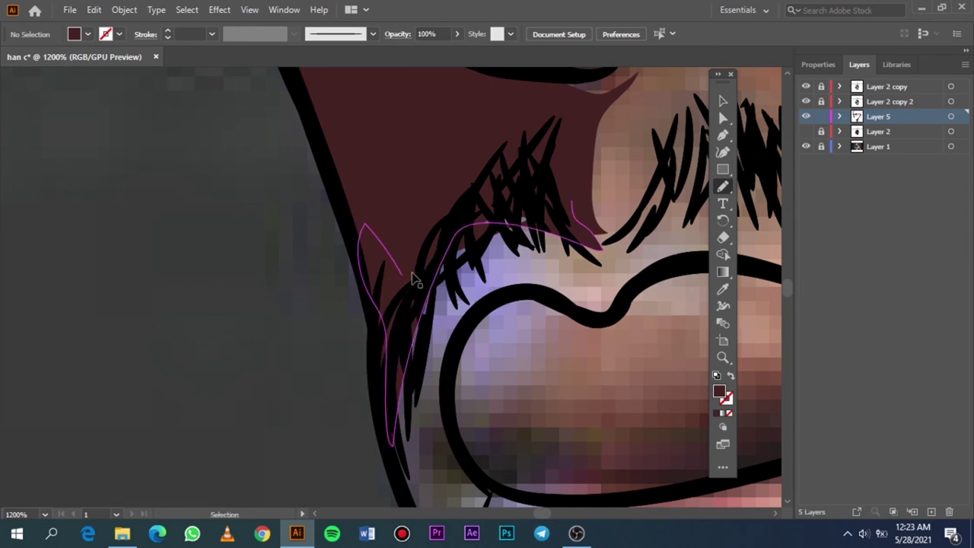
{"action": "key", "text": "ctrl+0"}
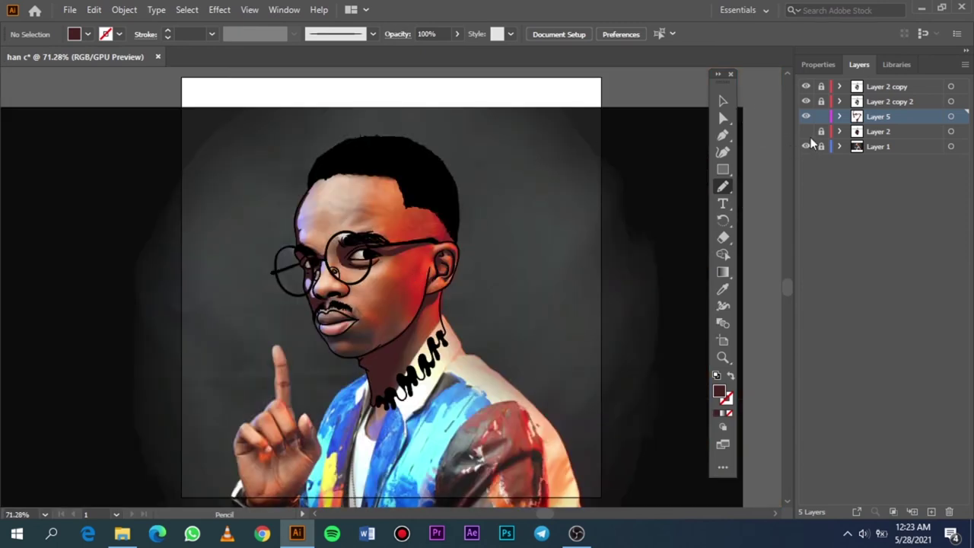
Shade the eye area inside the lens up to the brow with a closed dark-brown shape.
{"action": "left_click", "coordinate": [805, 131]}
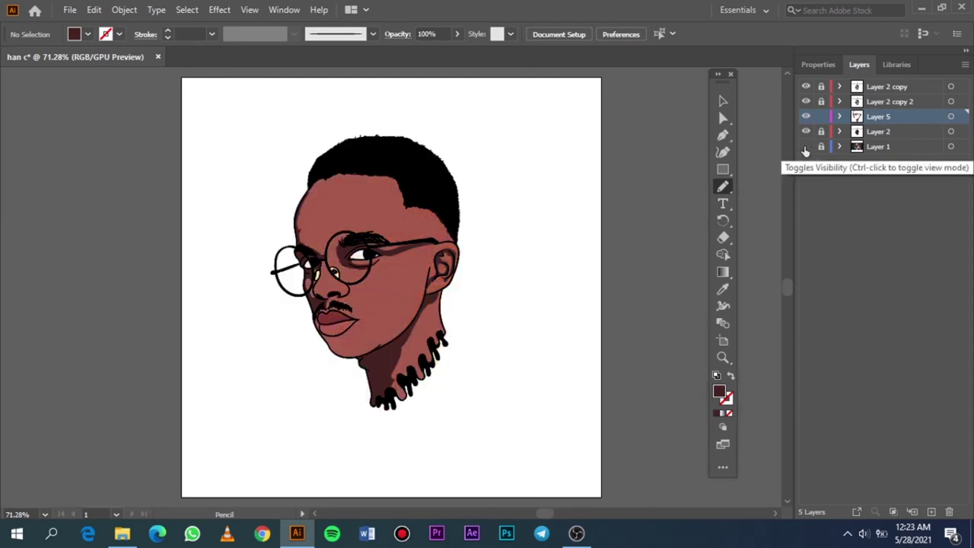
{"action": "left_click", "coordinate": [804, 146]}
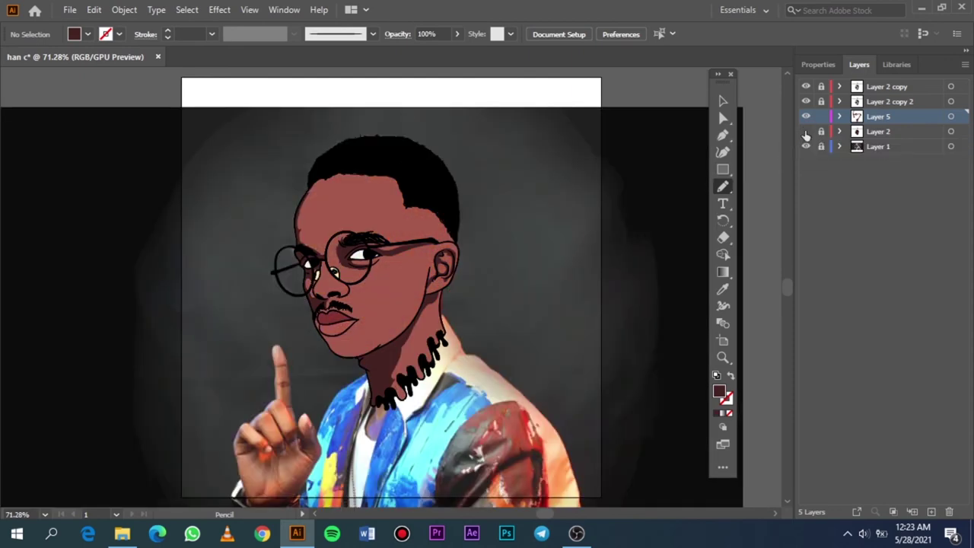
{"action": "left_click", "coordinate": [805, 131]}
{"action": "scroll", "coordinate": [358, 254], "scroll_direction": "up", "scroll_amount": 7}
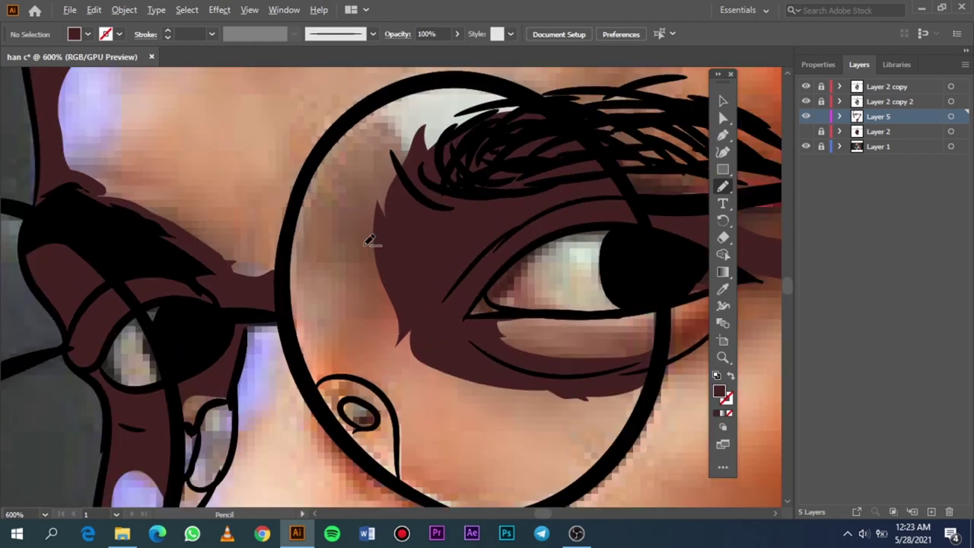
{"action": "left_click_drag", "start_coordinate": [413, 159], "coordinate": [392, 179]}
{"action": "mouse_move", "coordinate": [350, 130]}
{"action": "left_mouse_down"}
{"action": "mouse_move", "coordinate": [320, 156]}
{"action": "mouse_move", "coordinate": [289, 228]}
{"action": "mouse_move", "coordinate": [275, 283]}
{"action": "mouse_move", "coordinate": [292, 343]}
{"action": "left_mouse_up"}
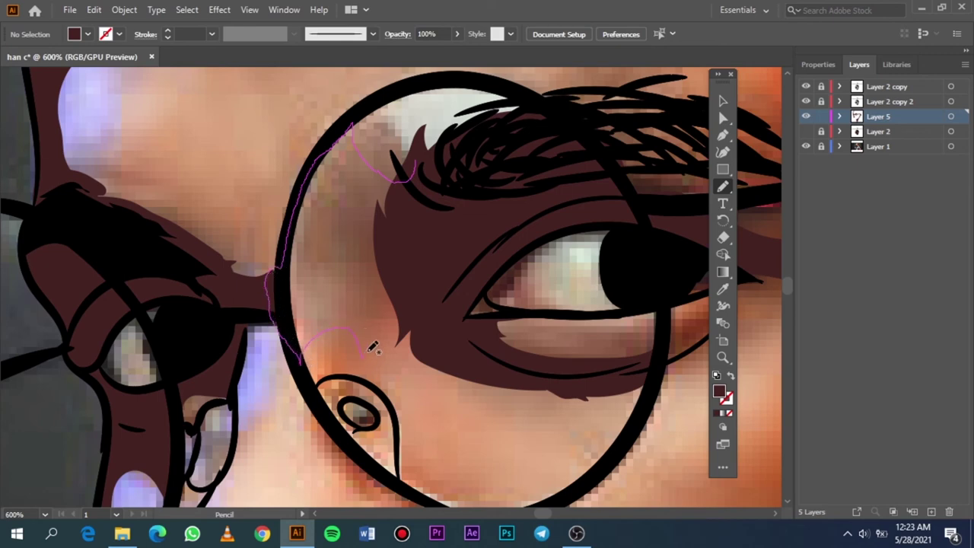
{"action": "mouse_move", "coordinate": [373, 346]}
{"action": "left_mouse_down"}
{"action": "mouse_move", "coordinate": [419, 241]}
{"action": "mouse_move", "coordinate": [432, 159]}
{"action": "mouse_move", "coordinate": [453, 156]}
{"action": "left_mouse_up"}
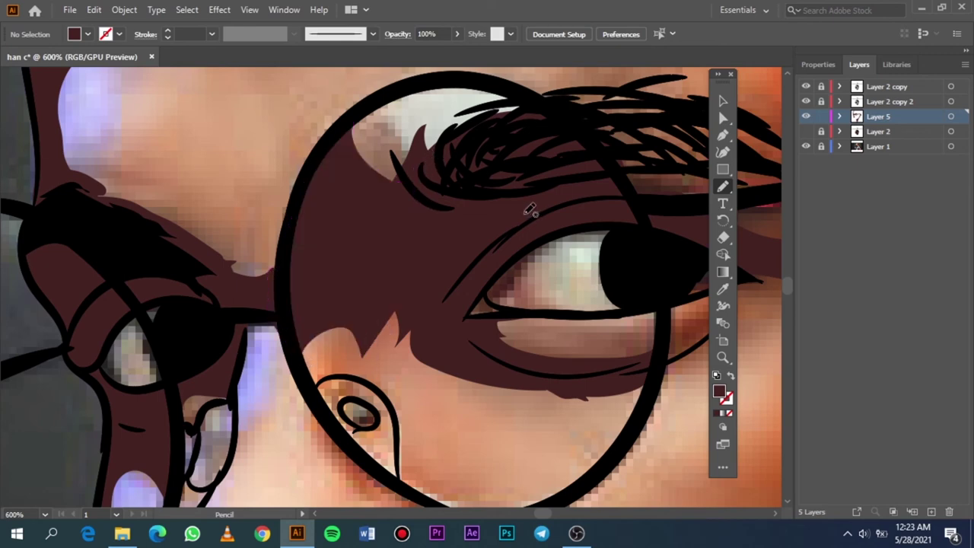
{"action": "scroll", "coordinate": [525, 216], "scroll_direction": "down", "scroll_amount": 3}
{"action": "scroll", "coordinate": [525, 216], "scroll_direction": "down", "scroll_amount": 6}
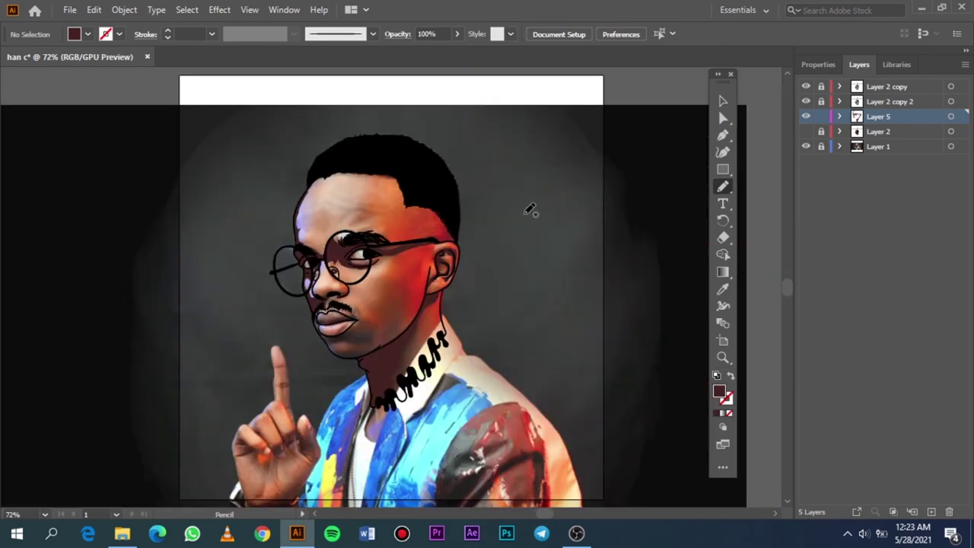
Extend the eye shadow past the lens rim beside the brow, then fit the portrait.
{"action": "left_click", "coordinate": [805, 131]}
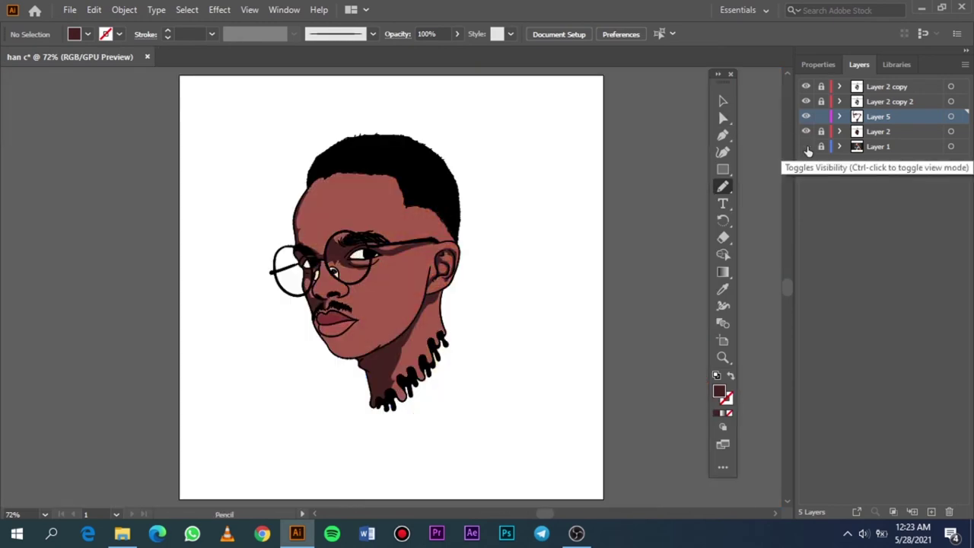
{"action": "left_click", "coordinate": [807, 145]}
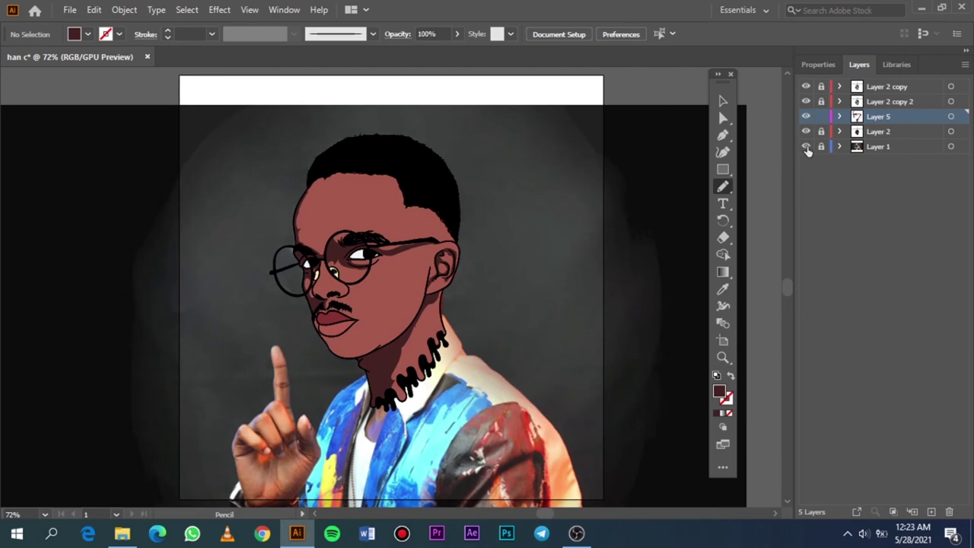
{"action": "left_click", "coordinate": [806, 146]}
{"action": "left_click", "coordinate": [806, 131]}
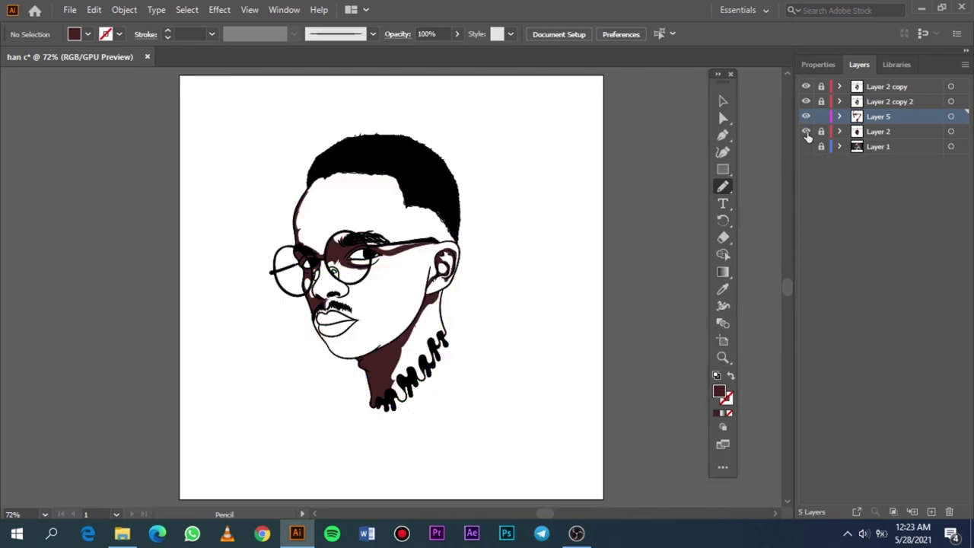
{"action": "left_click", "coordinate": [806, 146]}
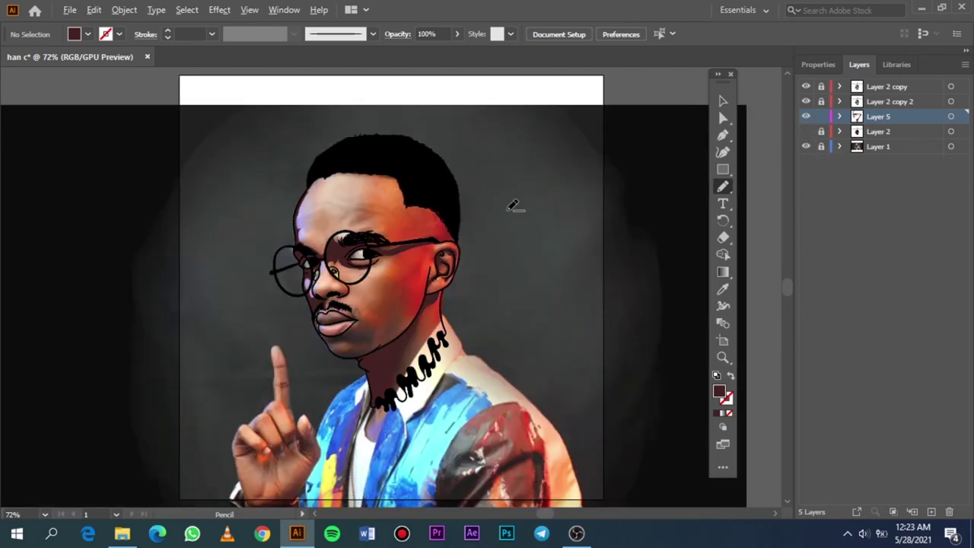
{"action": "scroll", "coordinate": [321, 228], "scroll_direction": "up", "scroll_amount": 5}
{"action": "scroll", "coordinate": [321, 228], "scroll_direction": "up", "scroll_amount": 2}
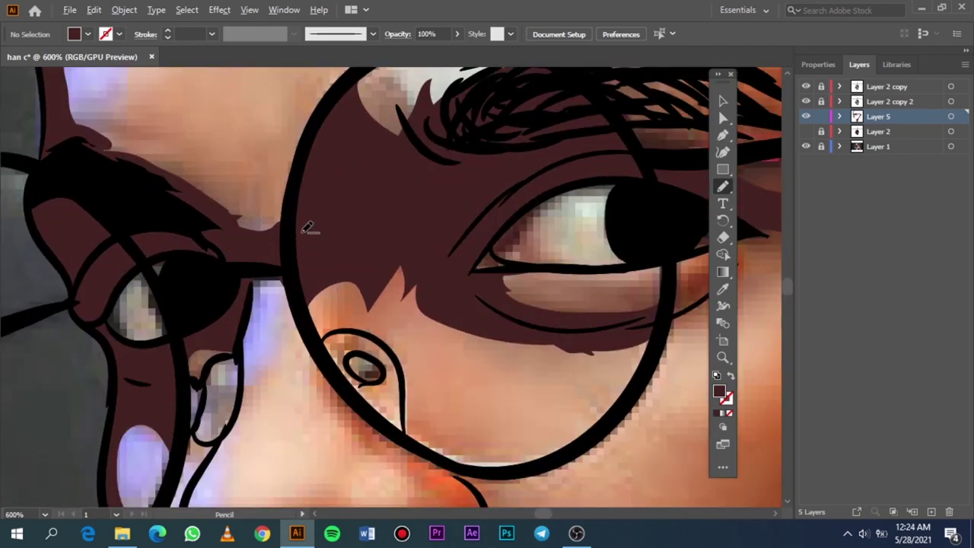
{"action": "scroll", "coordinate": [312, 220], "scroll_direction": "up", "scroll_amount": 2}
{"action": "scroll", "coordinate": [318, 205], "scroll_direction": "up", "scroll_amount": 1}
{"action": "left_click_drag", "start_coordinate": [312, 226], "coordinate": [275, 298]}
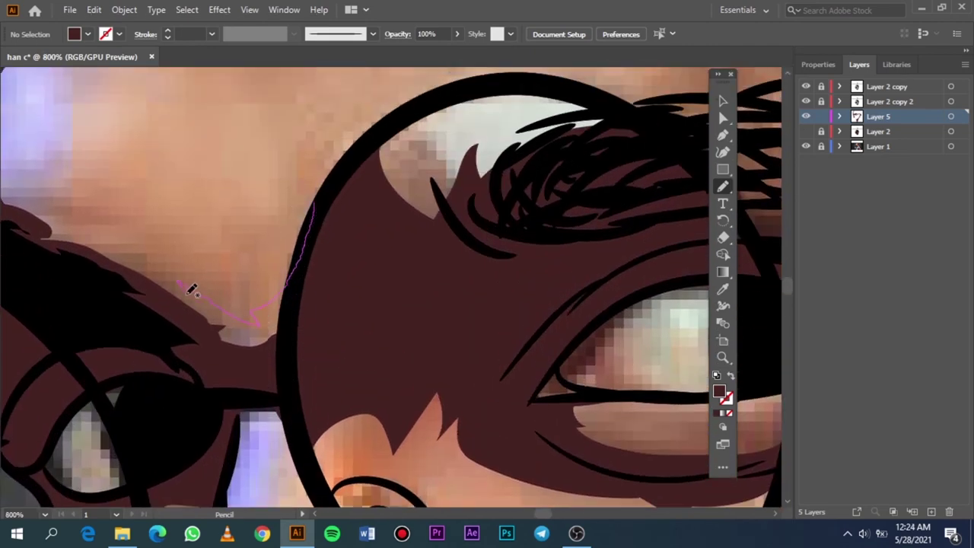
{"action": "mouse_move", "coordinate": [191, 289]}
{"action": "left_mouse_down"}
{"action": "mouse_move", "coordinate": [139, 274]}
{"action": "mouse_move", "coordinate": [174, 337]}
{"action": "mouse_move", "coordinate": [309, 355]}
{"action": "mouse_move", "coordinate": [333, 191]}
{"action": "left_mouse_up"}
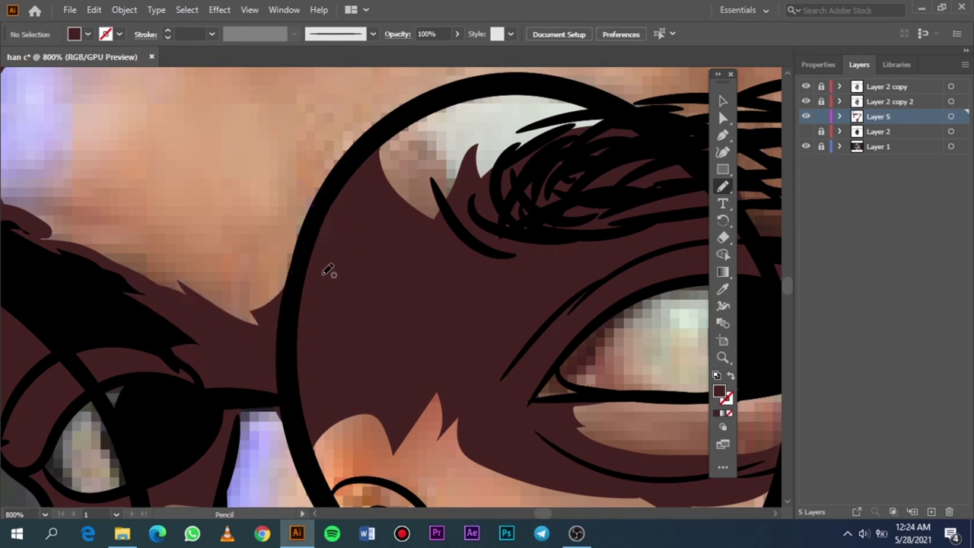
{"action": "key", "text": "ctrl+0"}
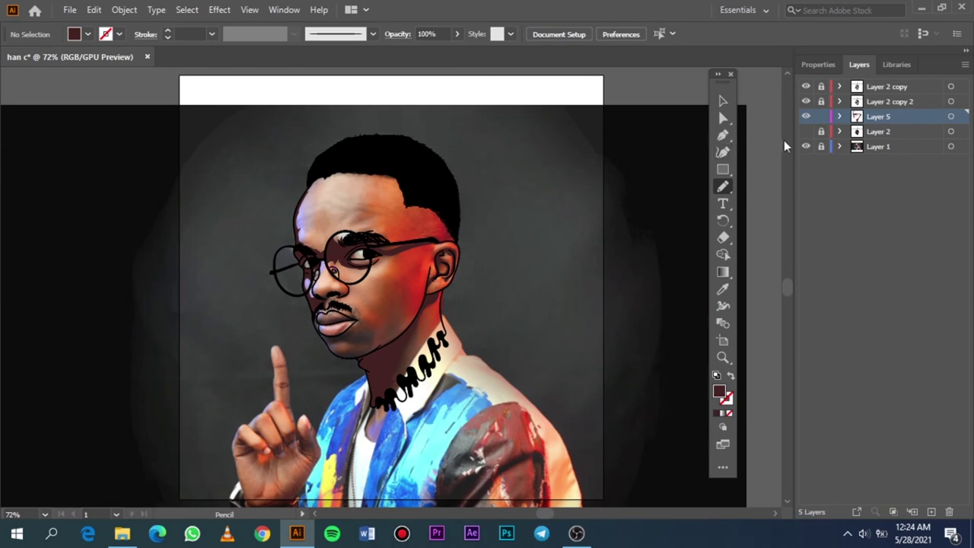
Trace a closed dark-brown shadow along the side of the nose.
{"action": "left_click", "coordinate": [806, 132]}
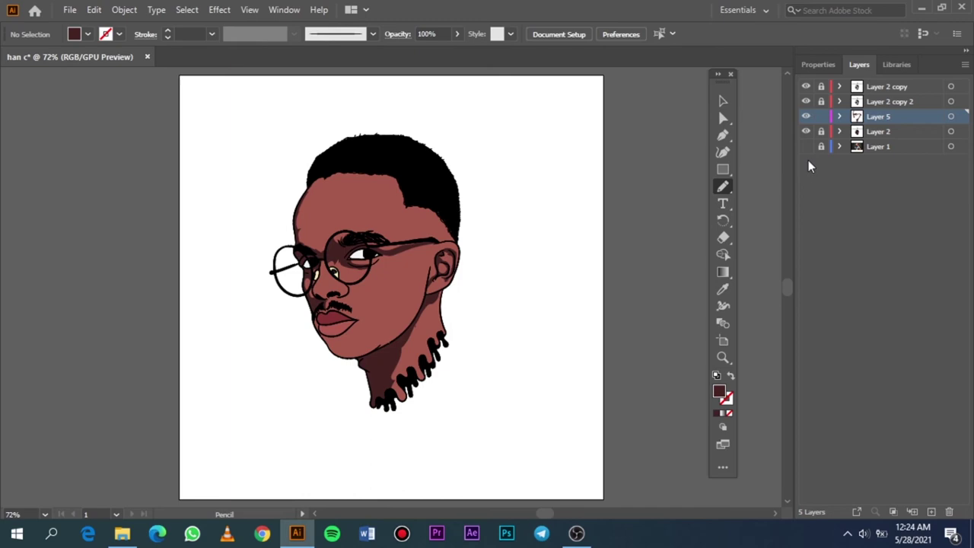
{"action": "left_click", "coordinate": [805, 146]}
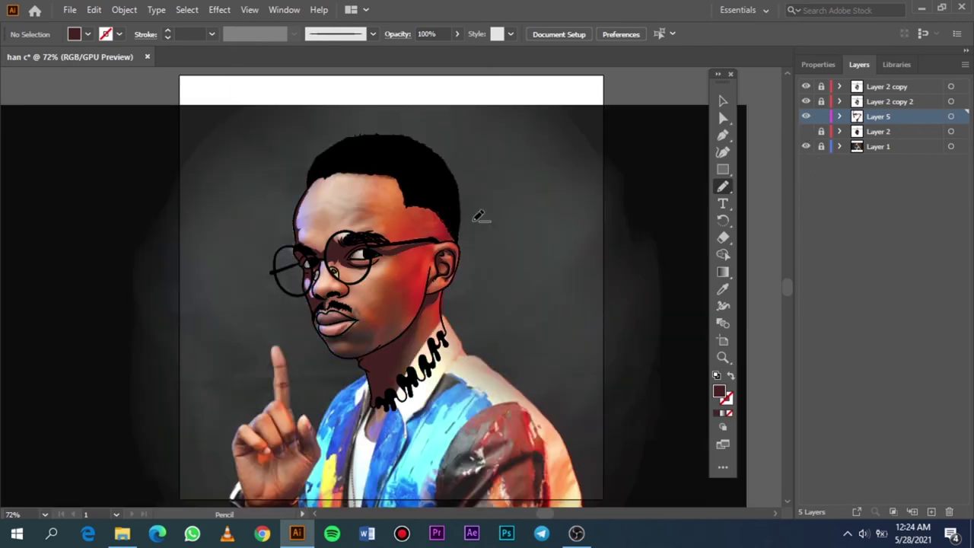
{"action": "scroll", "coordinate": [335, 292], "scroll_direction": "up", "scroll_amount": 5}
{"action": "scroll", "coordinate": [384, 251], "scroll_direction": "up", "scroll_amount": 3}
{"action": "scroll", "coordinate": [384, 251], "scroll_direction": "up", "scroll_amount": 1}
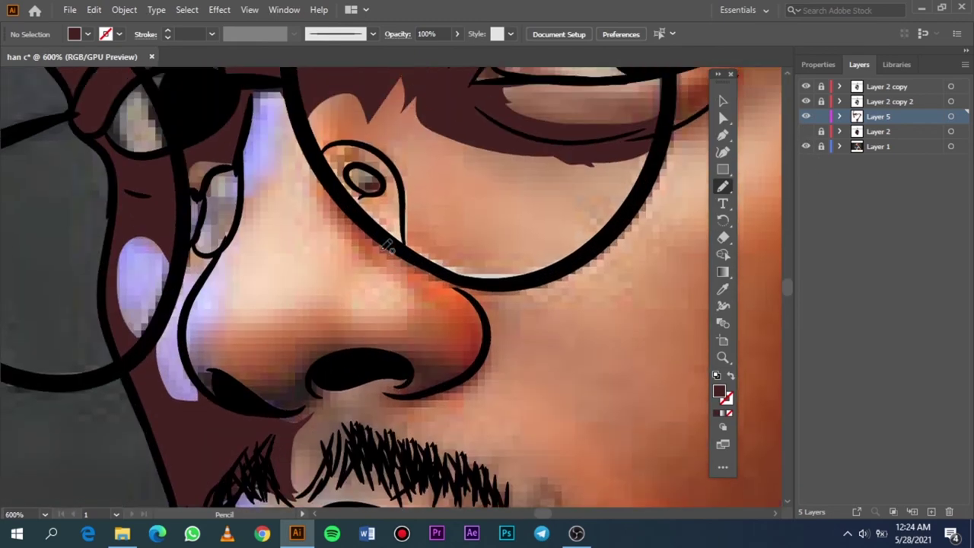
{"action": "scroll", "coordinate": [384, 251], "scroll_direction": "up", "scroll_amount": 1}
{"action": "scroll", "coordinate": [385, 251], "scroll_direction": "up", "scroll_amount": 1}
{"action": "mouse_move", "coordinate": [266, 123]}
{"action": "left_mouse_down"}
{"action": "mouse_move", "coordinate": [280, 220]}
{"action": "mouse_move", "coordinate": [335, 283]}
{"action": "mouse_move", "coordinate": [392, 319]}
{"action": "left_mouse_up"}
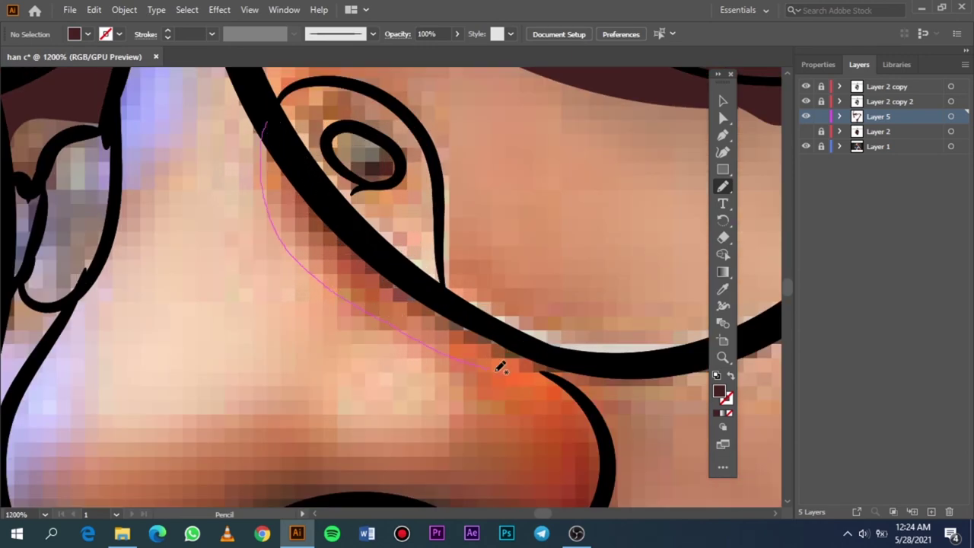
{"action": "mouse_move", "coordinate": [572, 371]}
{"action": "left_mouse_down"}
{"action": "mouse_move", "coordinate": [567, 351]}
{"action": "mouse_move", "coordinate": [472, 319]}
{"action": "mouse_move", "coordinate": [400, 279]}
{"action": "mouse_move", "coordinate": [332, 212]}
{"action": "mouse_move", "coordinate": [271, 97]}
{"action": "left_mouse_up"}
Wrap a dark-brown shadow around the nose's right edge and under the nostril, then fit the artboard.
{"action": "scroll", "coordinate": [317, 172], "scroll_direction": "down", "scroll_amount": 6}
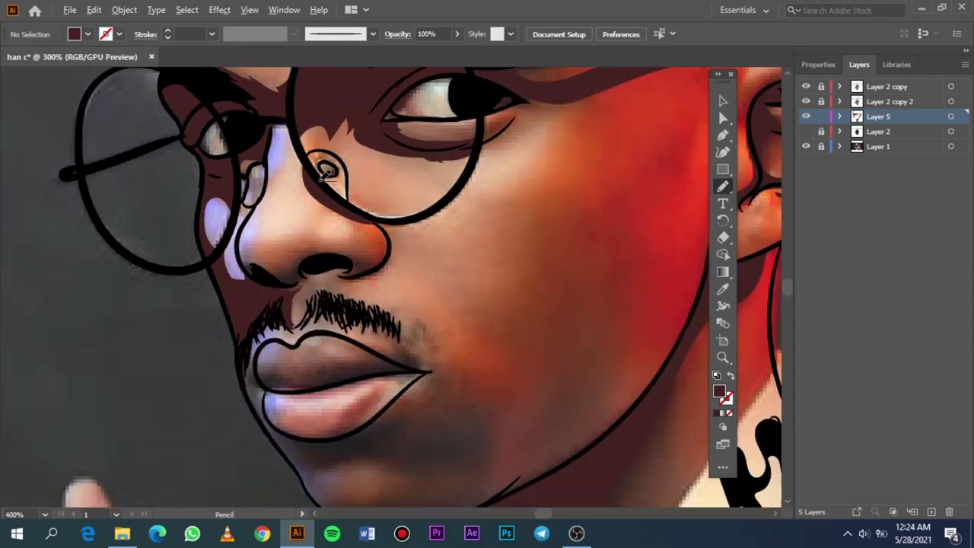
{"action": "scroll", "coordinate": [299, 265], "scroll_direction": "left", "scroll_amount": 3}
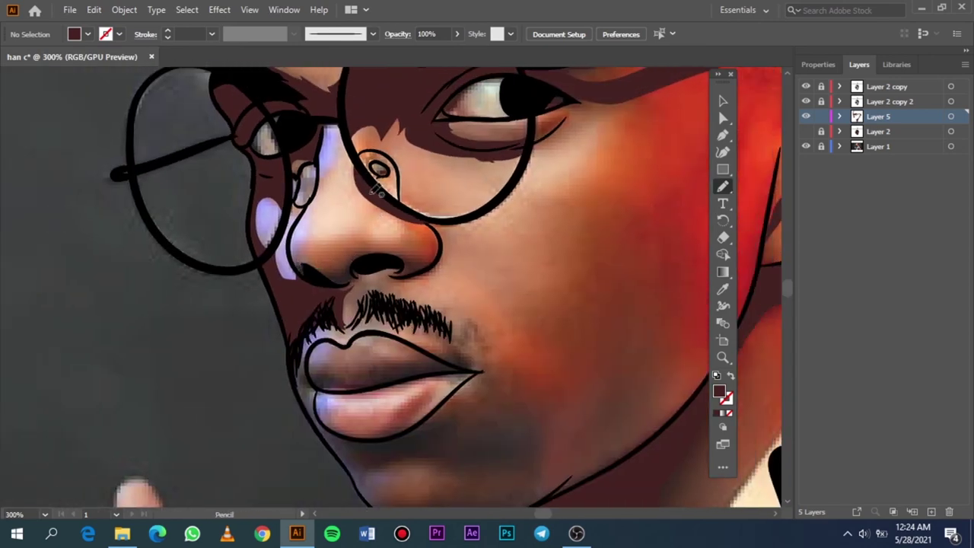
{"action": "scroll", "coordinate": [392, 273], "scroll_direction": "up", "scroll_amount": 1}
{"action": "scroll", "coordinate": [274, 211], "scroll_direction": "up", "scroll_amount": 1}
{"action": "scroll", "coordinate": [357, 224], "scroll_direction": "up", "scroll_amount": 1}
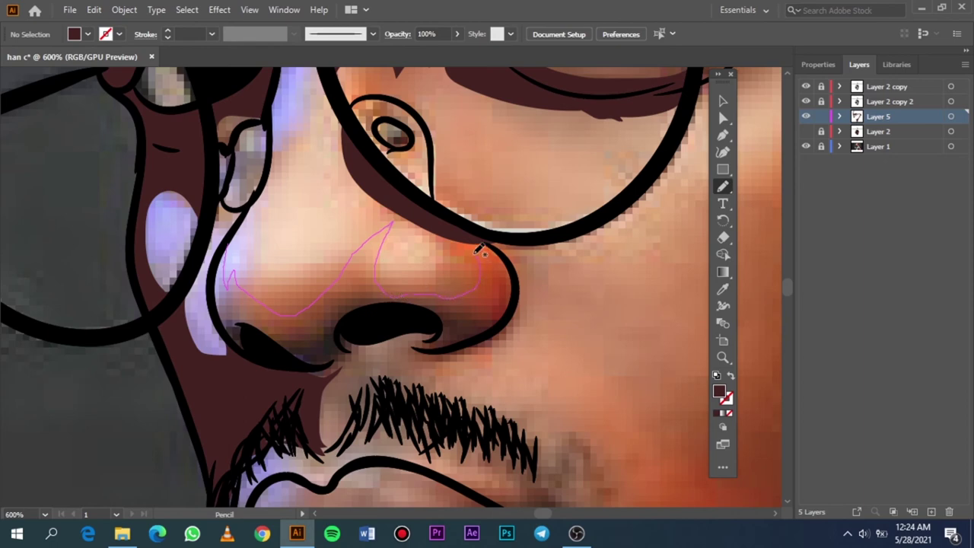
{"action": "mouse_move", "coordinate": [441, 230]}
{"action": "left_mouse_down"}
{"action": "mouse_move", "coordinate": [518, 295]}
{"action": "mouse_move", "coordinate": [483, 346]}
{"action": "left_mouse_up"}
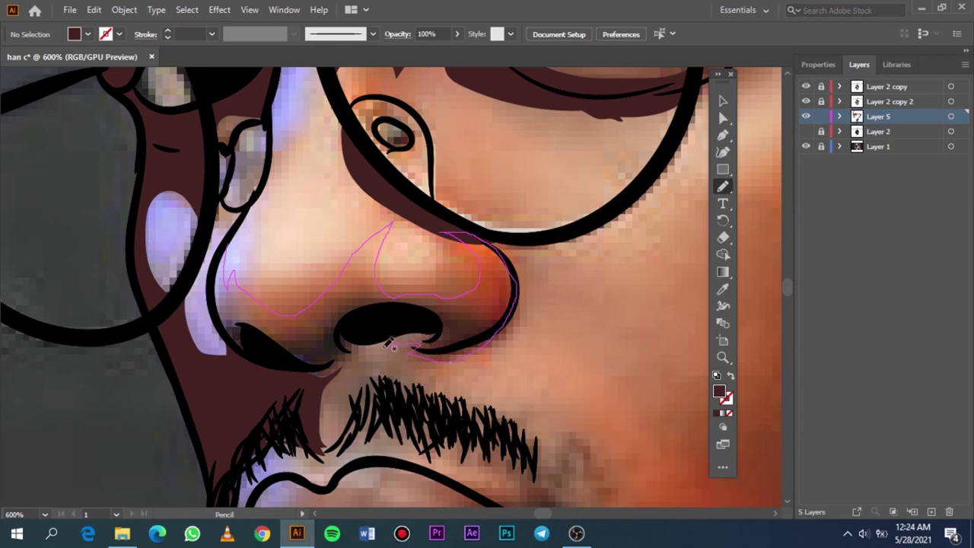
{"action": "mouse_move", "coordinate": [365, 348]}
{"action": "left_mouse_down"}
{"action": "mouse_move", "coordinate": [312, 387]}
{"action": "mouse_move", "coordinate": [244, 377]}
{"action": "mouse_move", "coordinate": [211, 297]}
{"action": "left_mouse_up"}
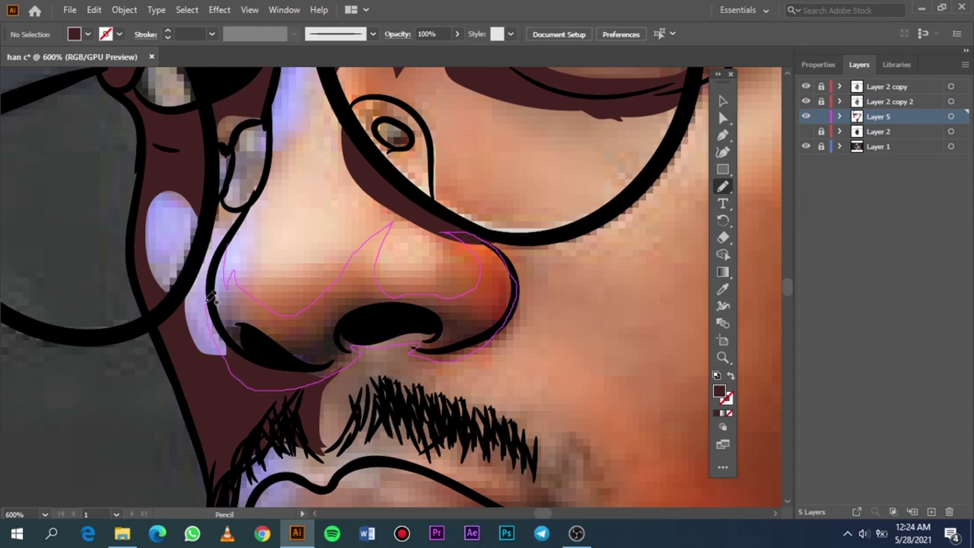
{"action": "left_click_drag", "start_coordinate": [237, 232], "coordinate": [237, 231]}
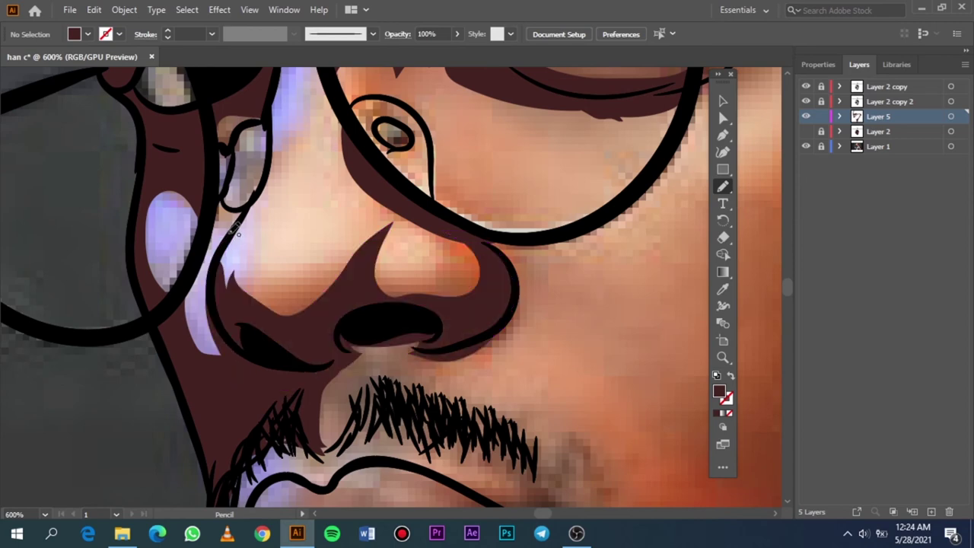
{"action": "key", "text": "ctrl+0"}
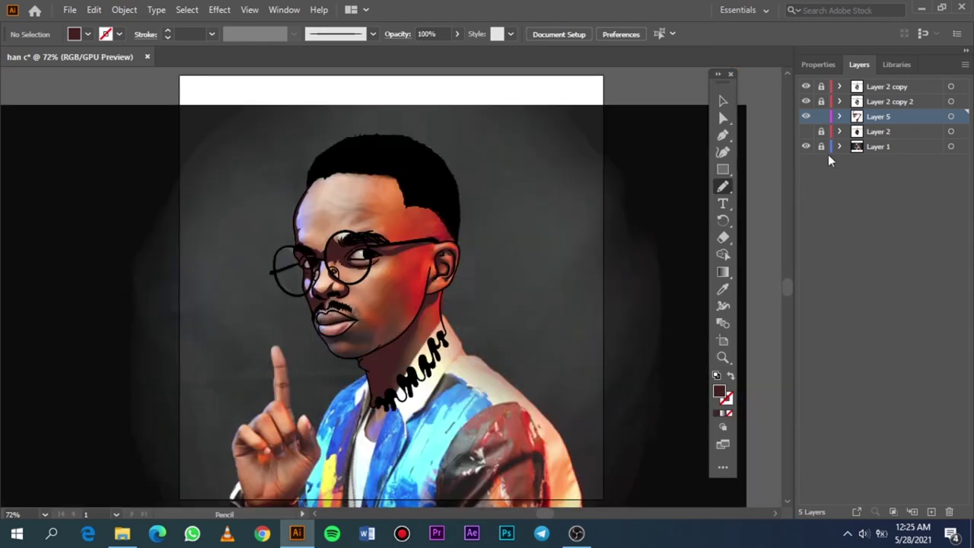
Preview the flat skin-tone illustration against the reference photo by toggling Layer 1 and Layer 2 visibility.
{"action": "left_click", "coordinate": [806, 131]}
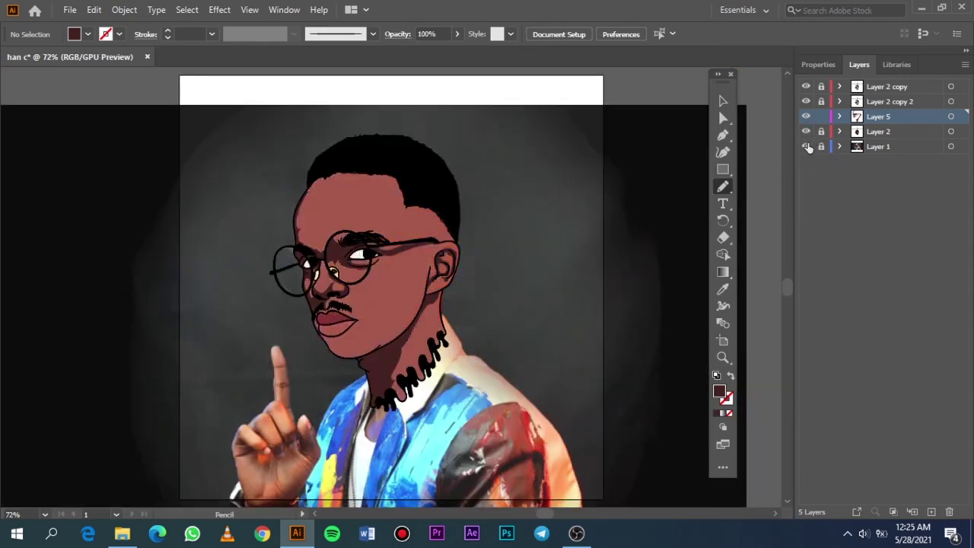
{"action": "left_click", "coordinate": [806, 146]}
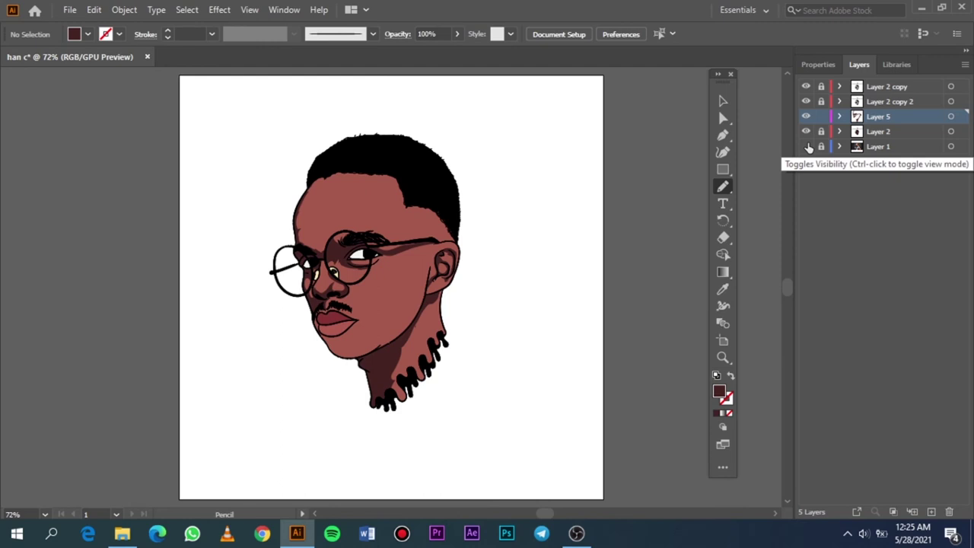
{"action": "left_click", "coordinate": [806, 146]}
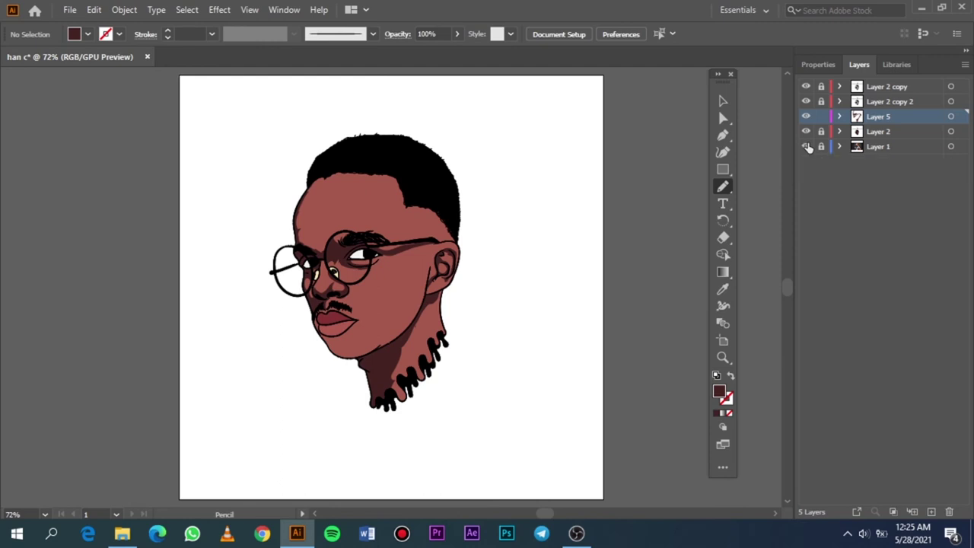
{"action": "left_click", "coordinate": [806, 131]}
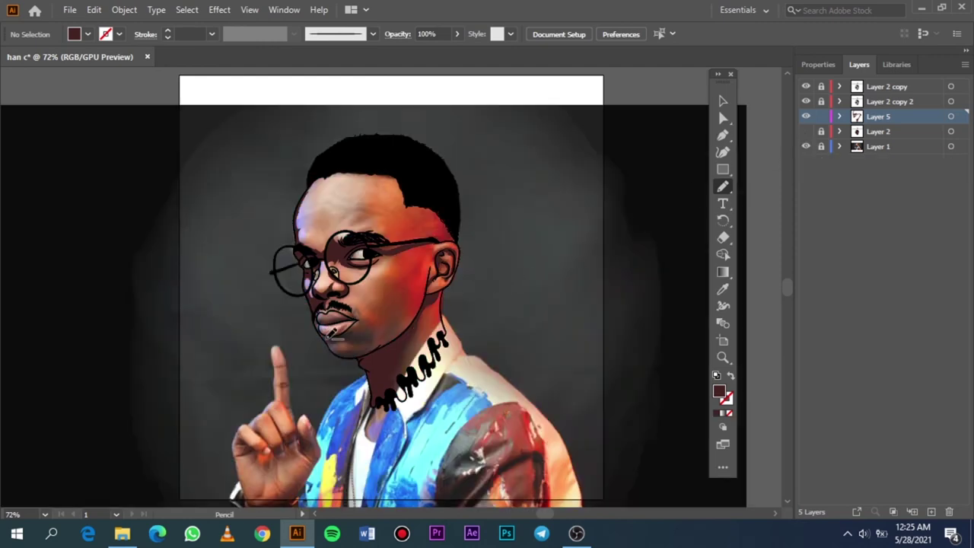
Pencil-trace a closed dark-brown shadow at the upper-lip corner along the face outline.
{"action": "scroll", "coordinate": [369, 304], "scroll_direction": "up", "scroll_amount": 1, "text": "alt"}
{"action": "scroll", "coordinate": [369, 304], "scroll_direction": "up", "scroll_amount": 1, "text": "alt"}
{"action": "scroll", "coordinate": [369, 304], "scroll_direction": "up", "scroll_amount": 1, "text": "alt"}
{"action": "scroll", "coordinate": [369, 304], "scroll_direction": "up", "scroll_amount": 2, "text": "alt"}
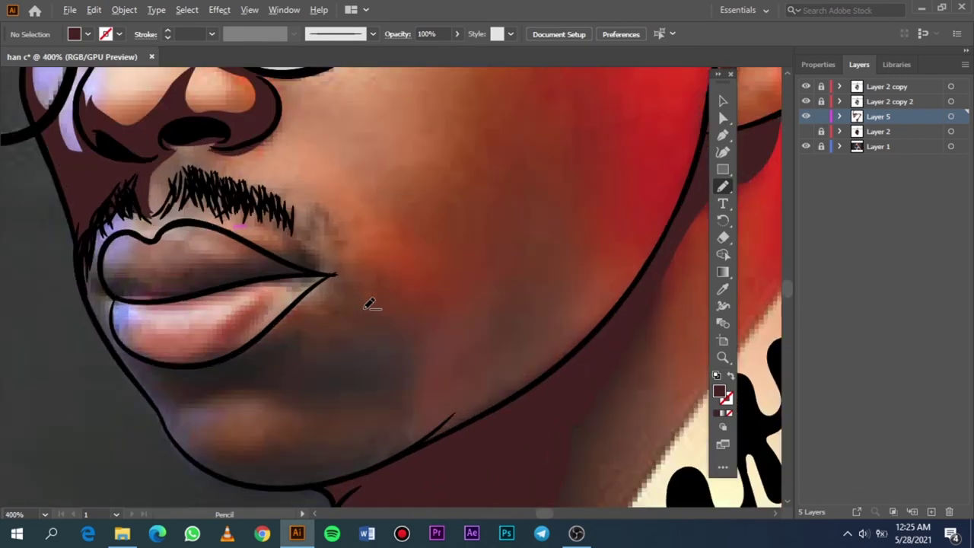
{"action": "scroll", "coordinate": [247, 387], "scroll_direction": "down", "scroll_amount": 2}
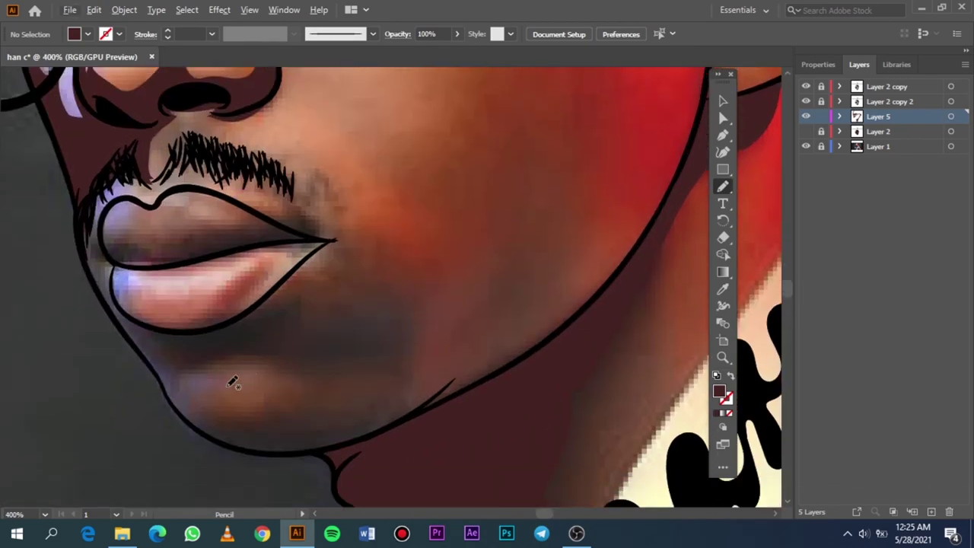
{"action": "scroll", "coordinate": [98, 247], "scroll_direction": "left", "scroll_amount": 2}
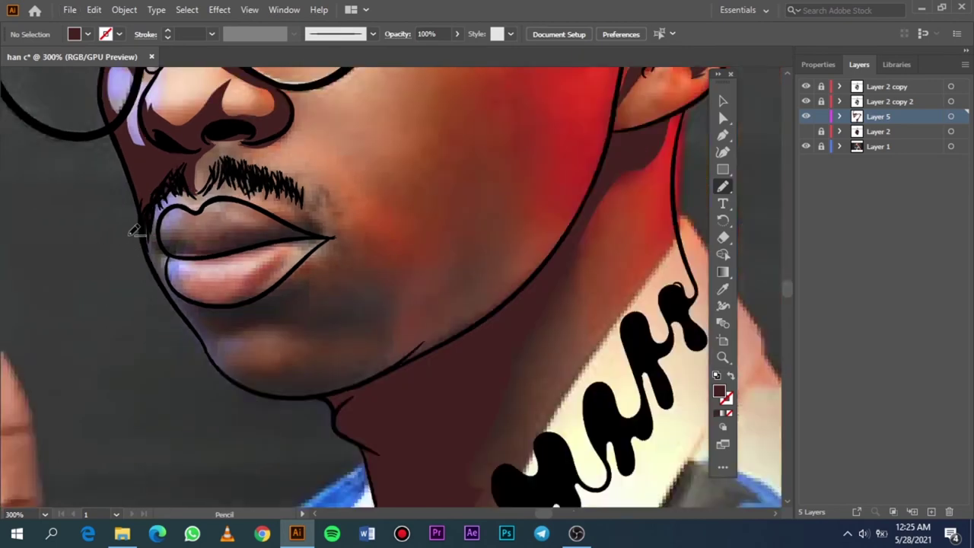
{"action": "scroll", "coordinate": [134, 230], "scroll_direction": "up", "scroll_amount": 2, "text": "alt"}
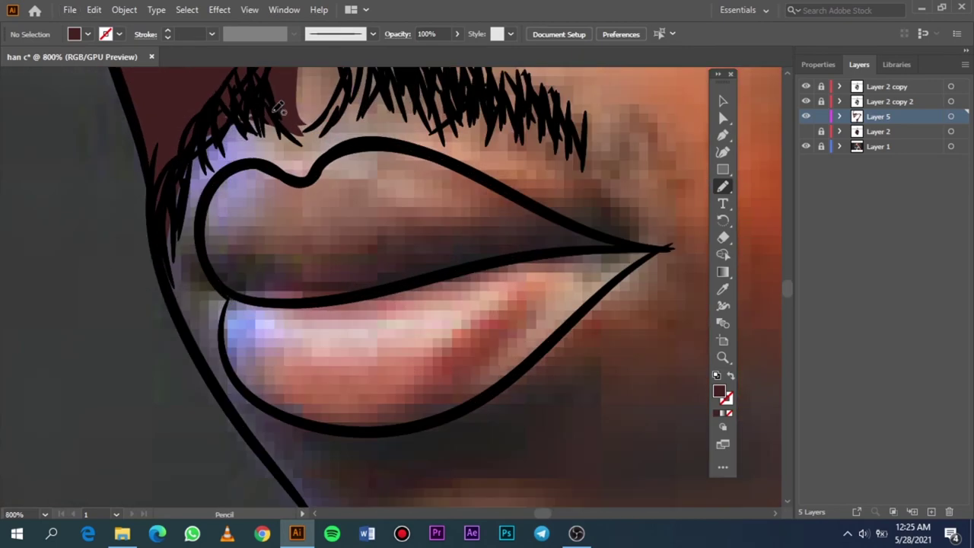
{"action": "left_click_drag", "start_coordinate": [271, 115], "coordinate": [231, 132]}
{"action": "left_click_drag", "start_coordinate": [206, 207], "coordinate": [231, 289]}
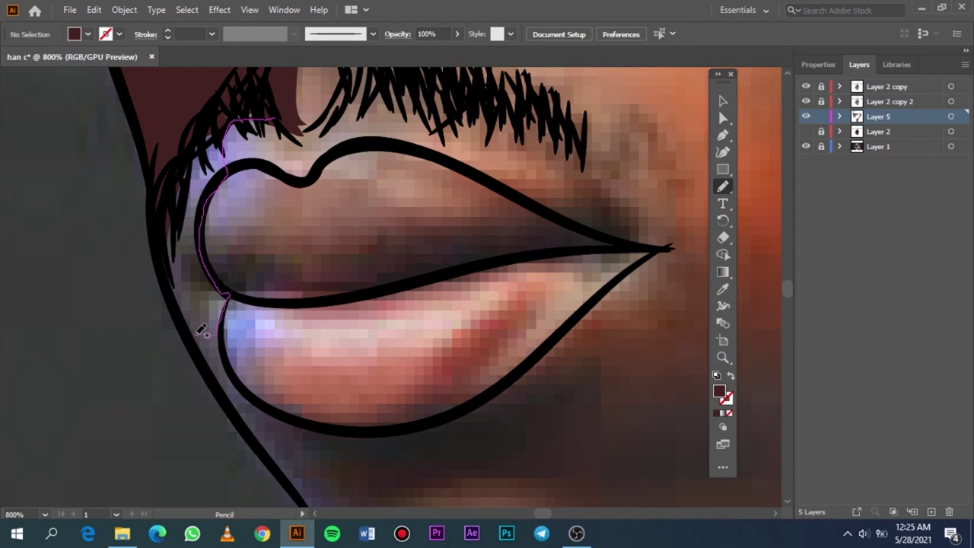
{"action": "mouse_move", "coordinate": [200, 329]}
{"action": "left_mouse_down"}
{"action": "mouse_move", "coordinate": [181, 314]}
{"action": "mouse_move", "coordinate": [167, 278]}
{"action": "mouse_move", "coordinate": [166, 199]}
{"action": "mouse_move", "coordinate": [204, 86]}
{"action": "mouse_move", "coordinate": [284, 107]}
{"action": "mouse_move", "coordinate": [298, 126]}
{"action": "left_mouse_up"}
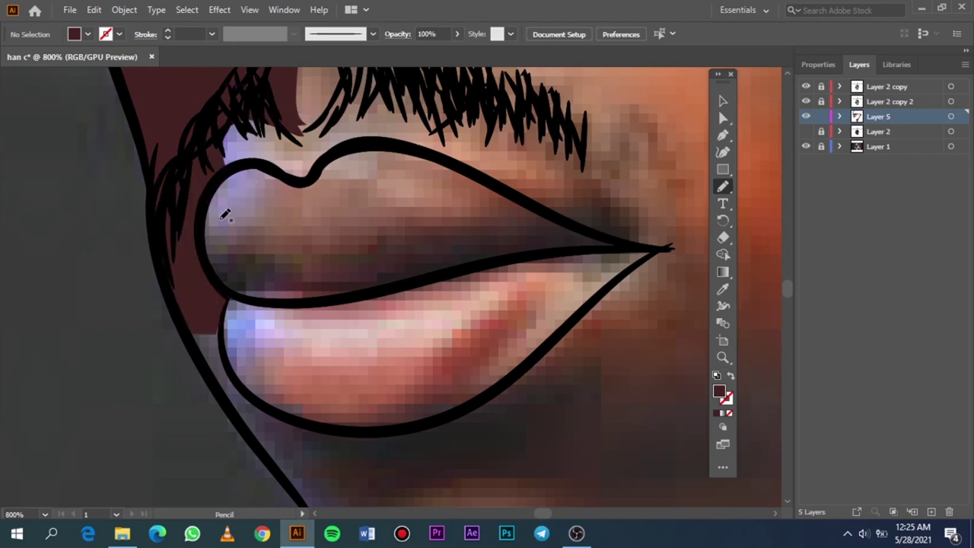
Trace a small dark-brown shadow beside the lower lip.
{"action": "scroll", "coordinate": [228, 228], "scroll_direction": "down", "scroll_amount": 5}
{"action": "scroll", "coordinate": [197, 198], "scroll_direction": "right", "scroll_amount": 2}
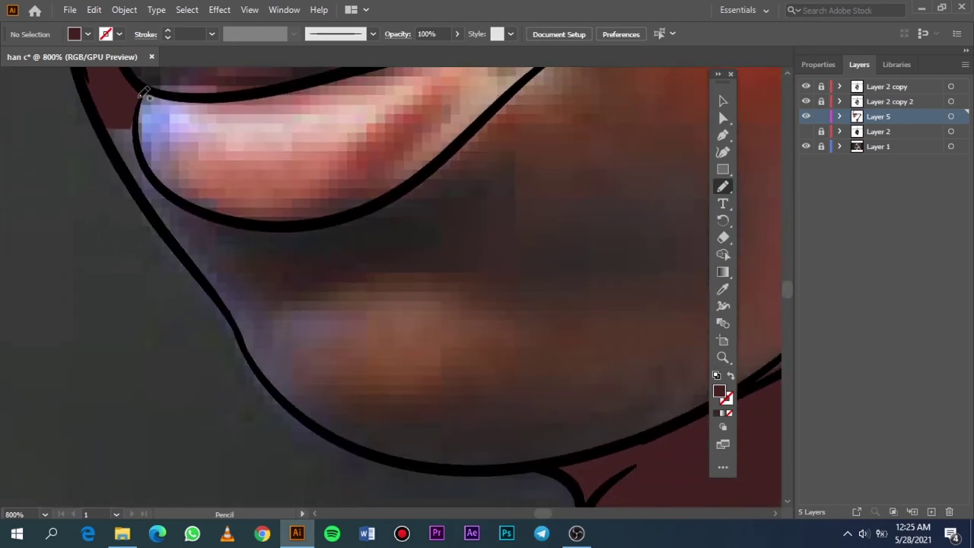
{"action": "scroll", "coordinate": [142, 92], "scroll_direction": "up", "scroll_amount": 1}
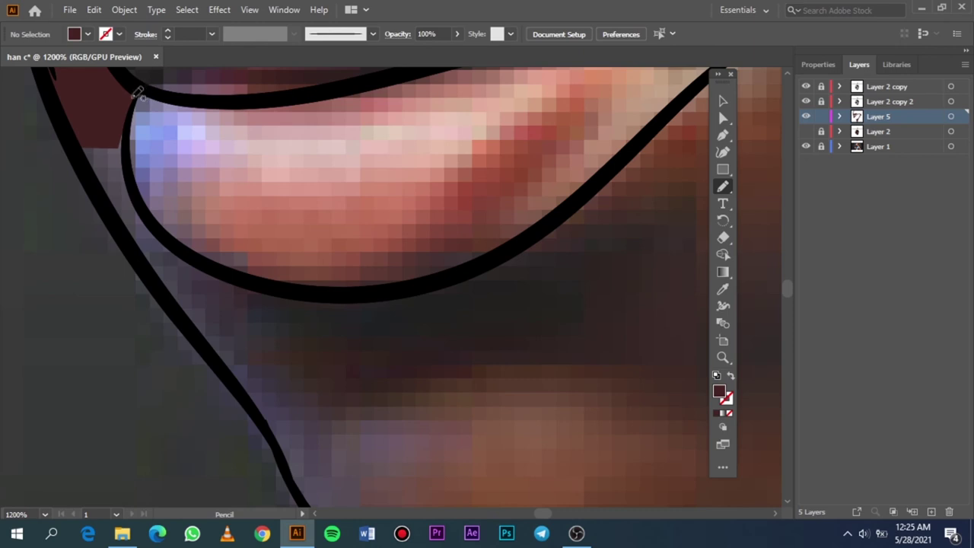
{"action": "mouse_move", "coordinate": [128, 128]}
{"action": "left_mouse_down"}
{"action": "mouse_move", "coordinate": [138, 194]}
{"action": "mouse_move", "coordinate": [156, 224]}
{"action": "mouse_move", "coordinate": [228, 276]}
{"action": "mouse_move", "coordinate": [278, 291]}
{"action": "mouse_move", "coordinate": [270, 337]}
{"action": "mouse_move", "coordinate": [236, 376]}
{"action": "mouse_move", "coordinate": [124, 223]}
{"action": "mouse_move", "coordinate": [97, 167]}
{"action": "mouse_move", "coordinate": [98, 110]}
{"action": "mouse_move", "coordinate": [145, 91]}
{"action": "left_mouse_up"}
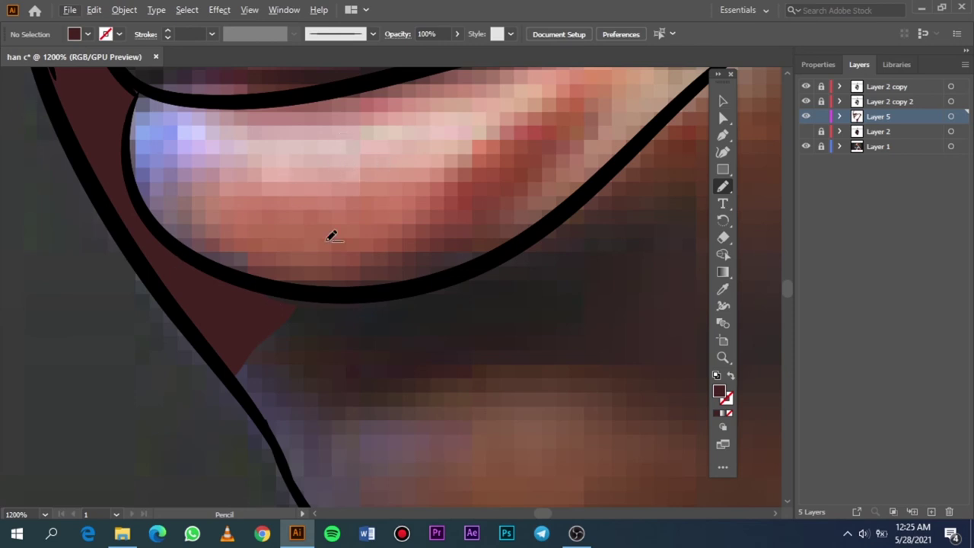
Draw a closed chin shadow below the lower lip along the jaw outline, then fit the artboard.
{"action": "scroll", "coordinate": [308, 207], "scroll_direction": "down", "scroll_amount": 2}
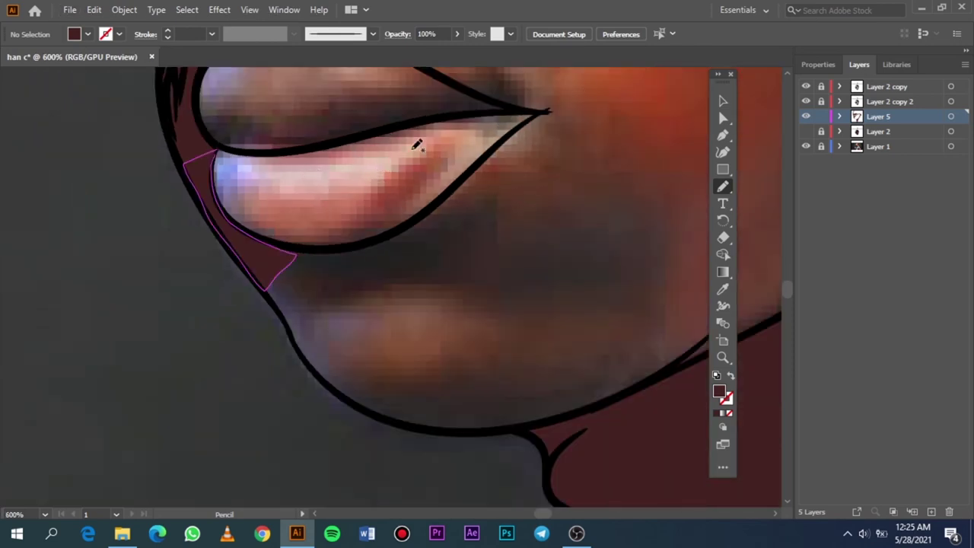
{"action": "scroll", "coordinate": [289, 143], "scroll_direction": "right", "scroll_amount": 2}
{"action": "scroll", "coordinate": [289, 144], "scroll_direction": "right", "scroll_amount": 2}
{"action": "scroll", "coordinate": [766, 104], "scroll_direction": "down", "scroll_amount": 1}
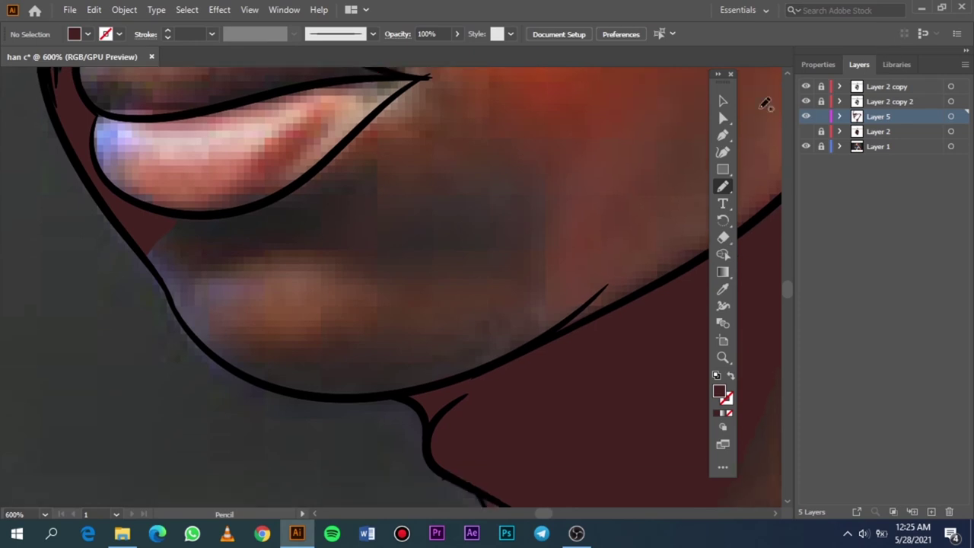
{"action": "scroll", "coordinate": [391, 202], "scroll_direction": "left", "scroll_amount": 1}
{"action": "scroll", "coordinate": [522, 163], "scroll_direction": "left", "scroll_amount": 1}
{"action": "scroll", "coordinate": [380, 203], "scroll_direction": "left", "scroll_amount": 2}
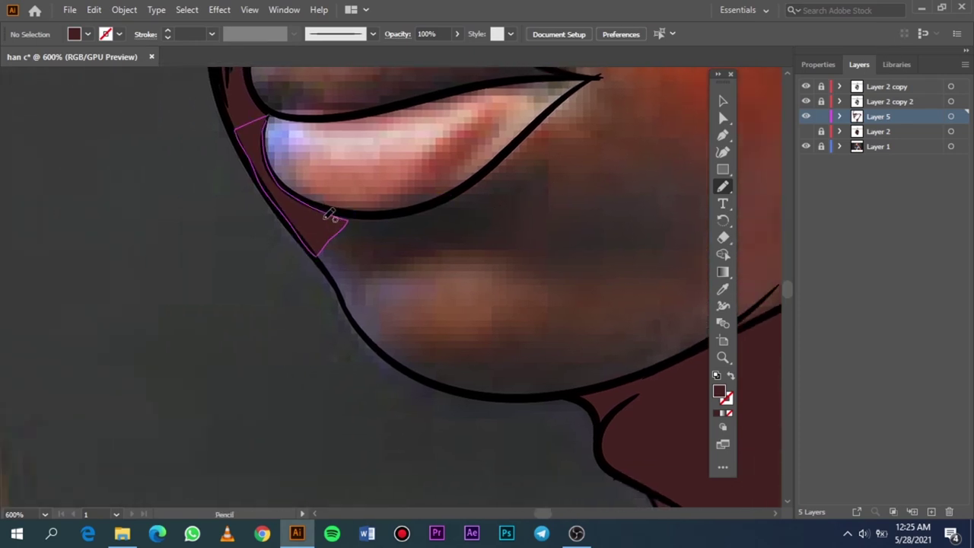
{"action": "scroll", "coordinate": [410, 269], "scroll_direction": "up", "scroll_amount": 2}
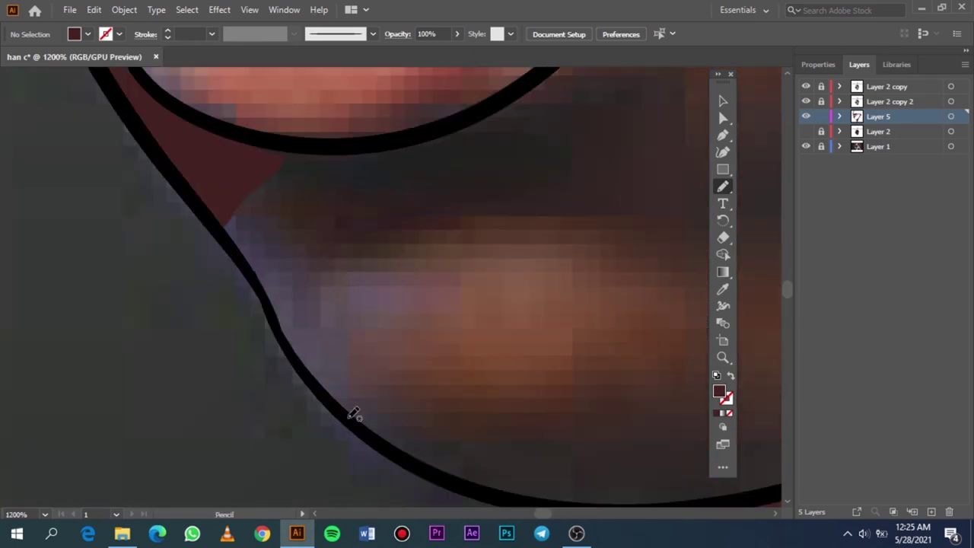
{"action": "left_click_drag", "start_coordinate": [293, 304], "coordinate": [326, 380]}
{"action": "key", "text": "ctrl+z"}
{"action": "mouse_move", "coordinate": [378, 428]}
{"action": "left_mouse_down"}
{"action": "mouse_move", "coordinate": [593, 205]}
{"action": "mouse_move", "coordinate": [352, 135]}
{"action": "mouse_move", "coordinate": [228, 237]}
{"action": "mouse_move", "coordinate": [298, 360]}
{"action": "left_mouse_up"}
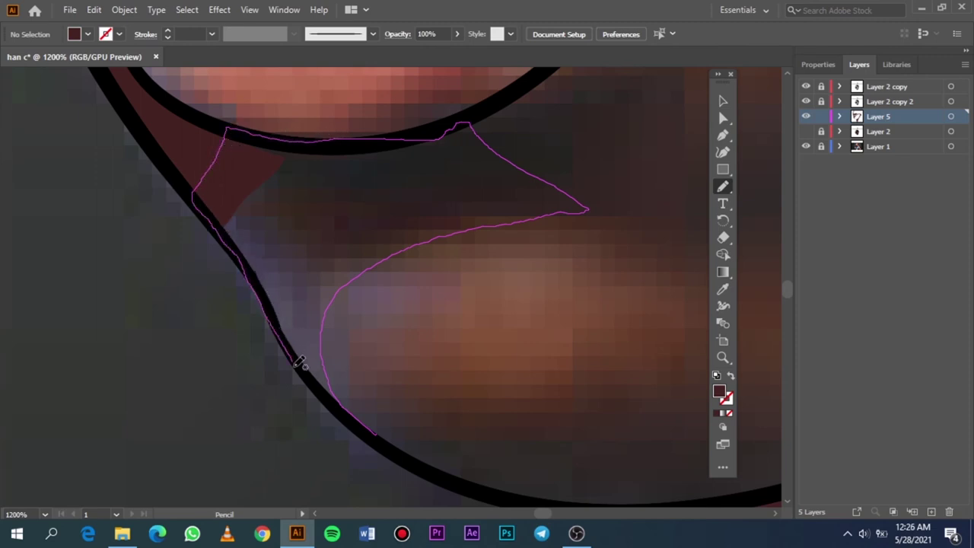
{"action": "left_click_drag", "start_coordinate": [298, 361], "coordinate": [385, 422]}
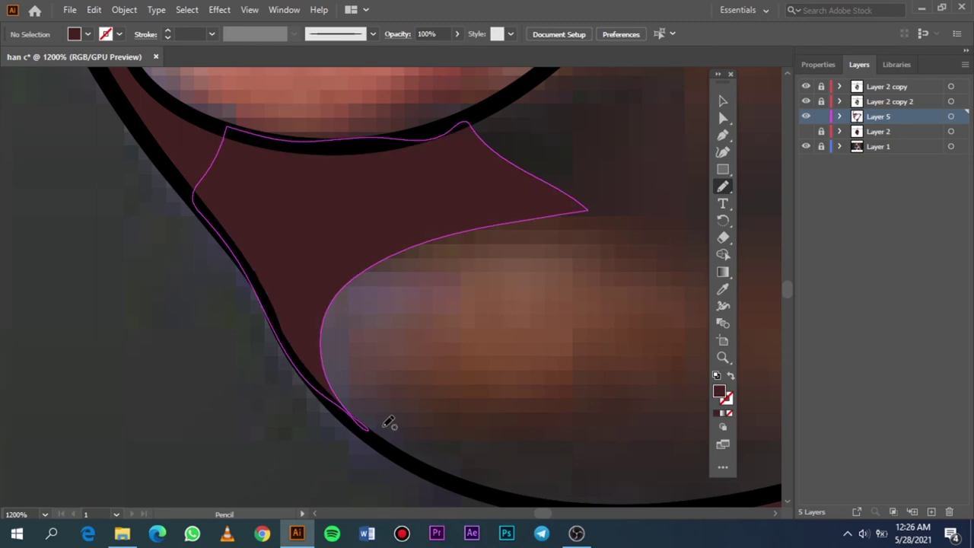
{"action": "key", "text": "ctrl+0"}
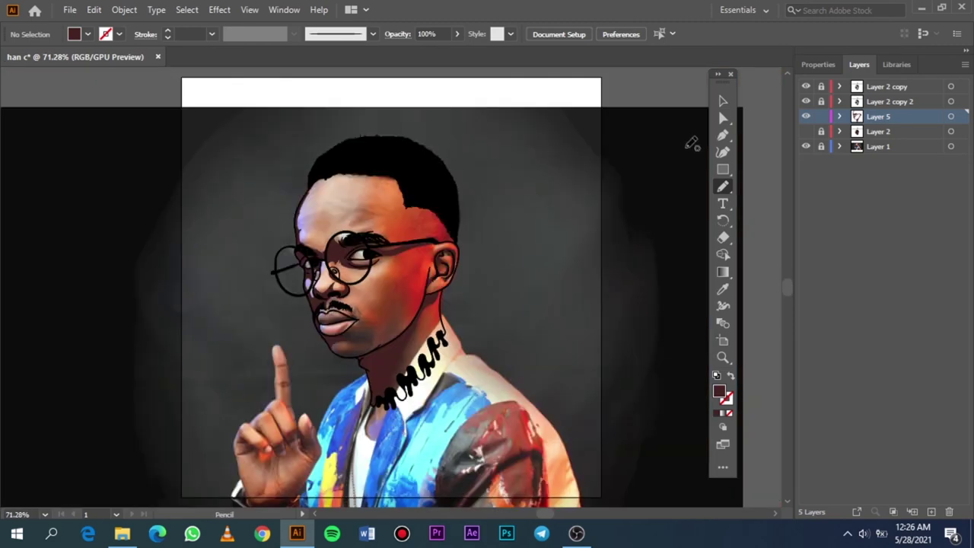
Preview the flat colours, then start a dark-brown shadow under the lower lip.
{"action": "left_click", "coordinate": [805, 131]}
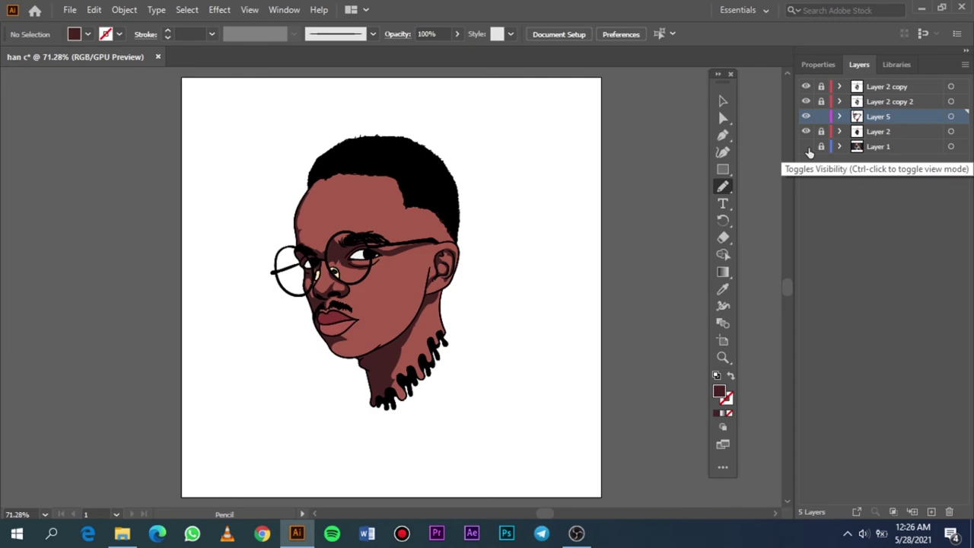
{"action": "left_click", "coordinate": [805, 146]}
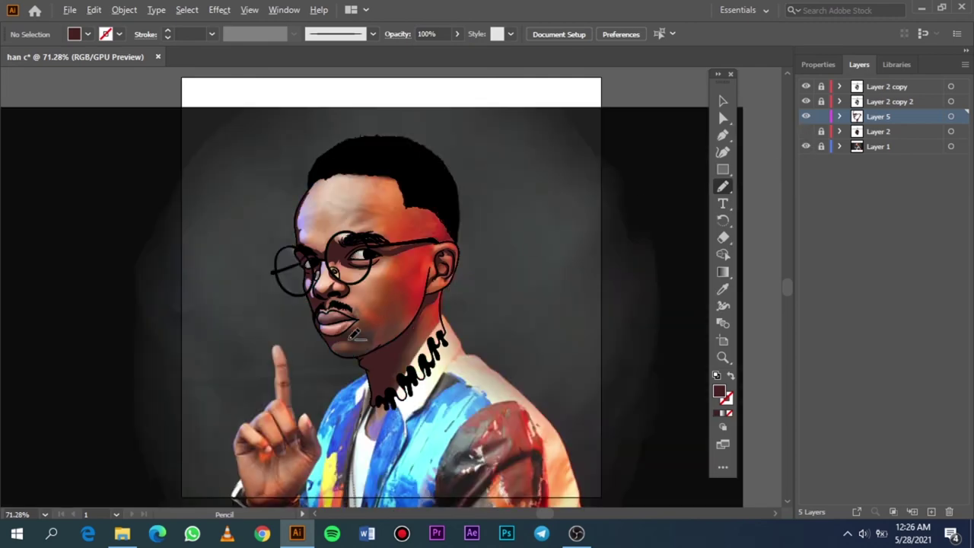
{"action": "scroll", "coordinate": [359, 348], "scroll_direction": "up", "scroll_amount": 5}
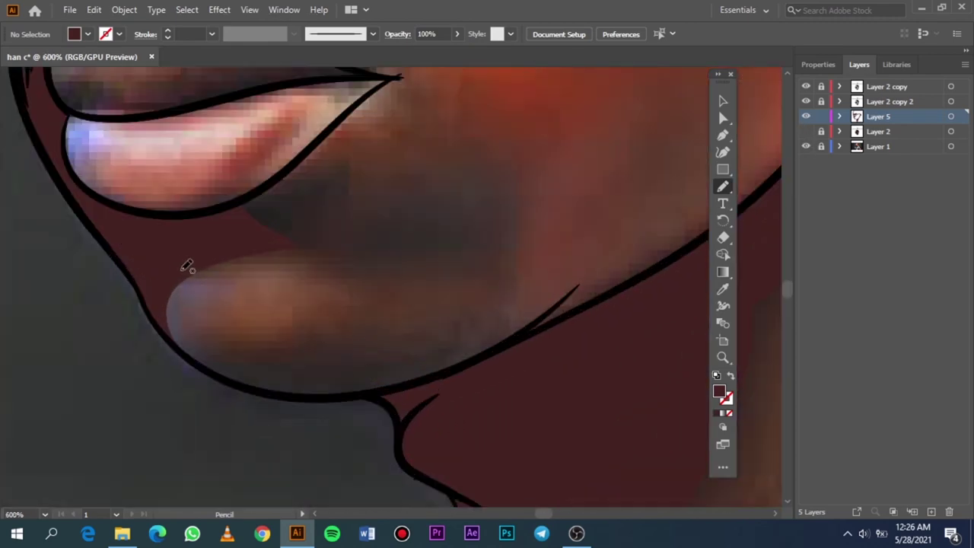
{"action": "mouse_move", "coordinate": [186, 265]}
{"action": "left_mouse_down"}
{"action": "mouse_move", "coordinate": [353, 311]}
{"action": "mouse_move", "coordinate": [304, 265]}
{"action": "mouse_move", "coordinate": [218, 246]}
{"action": "mouse_move", "coordinate": [235, 206]}
{"action": "mouse_move", "coordinate": [315, 159]}
{"action": "mouse_move", "coordinate": [340, 121]}
{"action": "mouse_move", "coordinate": [463, 132]}
{"action": "mouse_move", "coordinate": [553, 104]}
{"action": "mouse_move", "coordinate": [515, 218]}
{"action": "mouse_move", "coordinate": [574, 271]}
{"action": "mouse_move", "coordinate": [619, 255]}
{"action": "mouse_move", "coordinate": [638, 268]}
{"action": "mouse_move", "coordinate": [487, 372]}
{"action": "mouse_move", "coordinate": [428, 388]}
{"action": "mouse_move", "coordinate": [322, 391]}
{"action": "mouse_move", "coordinate": [265, 378]}
{"action": "mouse_move", "coordinate": [195, 337]}
{"action": "mouse_move", "coordinate": [163, 283]}
{"action": "mouse_move", "coordinate": [191, 259]}
{"action": "left_mouse_up"}
Continue the shadow outline along the jaw line.
{"action": "scroll", "coordinate": [304, 197], "scroll_direction": "up", "scroll_amount": 3}
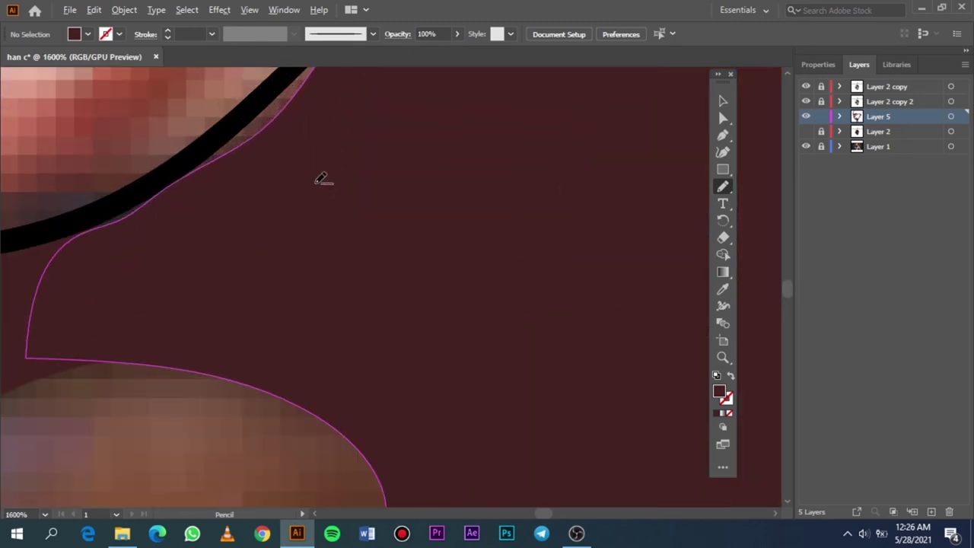
{"action": "scroll", "coordinate": [321, 178], "scroll_direction": "up", "scroll_amount": 2}
{"action": "scroll", "coordinate": [327, 178], "scroll_direction": "up", "scroll_amount": 3}
{"action": "mouse_move", "coordinate": [378, 147]}
{"action": "left_mouse_down"}
{"action": "mouse_move", "coordinate": [312, 161]}
{"action": "mouse_move", "coordinate": [177, 286]}
{"action": "mouse_move", "coordinate": [382, 253]}
{"action": "mouse_move", "coordinate": [378, 149]}
{"action": "left_mouse_up"}
{"action": "scroll", "coordinate": [125, 340], "scroll_direction": "up", "scroll_amount": 1}
{"action": "mouse_move", "coordinate": [194, 259]}
{"action": "left_mouse_down"}
{"action": "mouse_move", "coordinate": [86, 294]}
{"action": "mouse_move", "coordinate": [174, 304]}
{"action": "mouse_move", "coordinate": [206, 288]}
{"action": "left_mouse_up"}
Trace the chin shadow's edge along the jaw curve and fit the artboard in view.
{"action": "scroll", "coordinate": [247, 312], "scroll_direction": "down", "scroll_amount": 1}
{"action": "scroll", "coordinate": [255, 312], "scroll_direction": "down", "scroll_amount": 2}
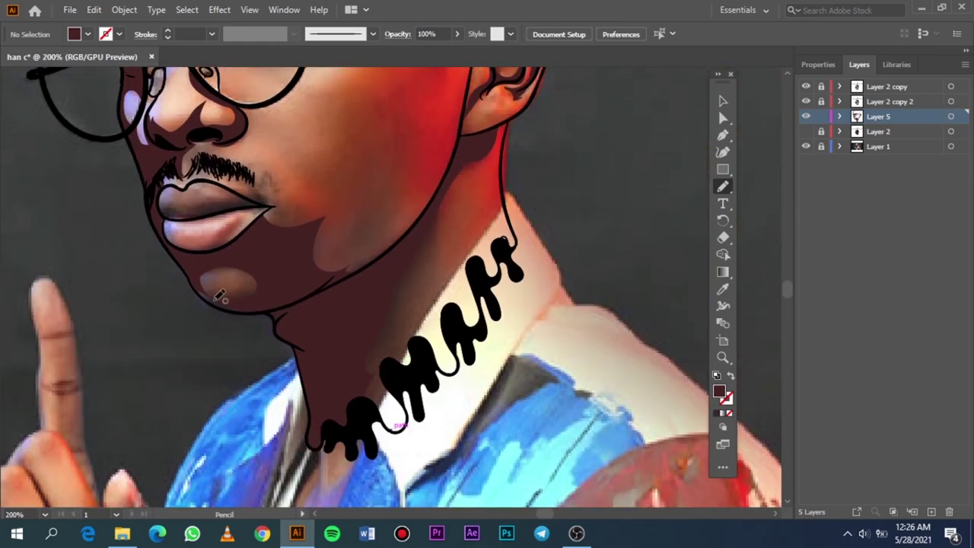
{"action": "scroll", "coordinate": [213, 289], "scroll_direction": "up", "scroll_amount": 4}
{"action": "scroll", "coordinate": [217, 293], "scroll_direction": "up", "scroll_amount": 2}
{"action": "mouse_move", "coordinate": [511, 331]}
{"action": "left_mouse_down"}
{"action": "mouse_move", "coordinate": [319, 311]}
{"action": "mouse_move", "coordinate": [152, 218]}
{"action": "mouse_move", "coordinate": [181, 274]}
{"action": "mouse_move", "coordinate": [264, 333]}
{"action": "mouse_move", "coordinate": [454, 401]}
{"action": "mouse_move", "coordinate": [548, 414]}
{"action": "mouse_move", "coordinate": [643, 354]}
{"action": "mouse_move", "coordinate": [512, 333]}
{"action": "left_mouse_up"}
{"action": "scroll", "coordinate": [218, 266], "scroll_direction": "up", "scroll_amount": 2}
{"action": "scroll", "coordinate": [305, 347], "scroll_direction": "up", "scroll_amount": 1}
{"action": "mouse_move", "coordinate": [404, 428]}
{"action": "left_mouse_down"}
{"action": "mouse_move", "coordinate": [387, 395]}
{"action": "mouse_move", "coordinate": [224, 269]}
{"action": "mouse_move", "coordinate": [62, 199]}
{"action": "mouse_move", "coordinate": [300, 444]}
{"action": "mouse_move", "coordinate": [380, 407]}
{"action": "mouse_move", "coordinate": [387, 416]}
{"action": "left_mouse_up"}
{"action": "key", "text": "ctrl+0"}
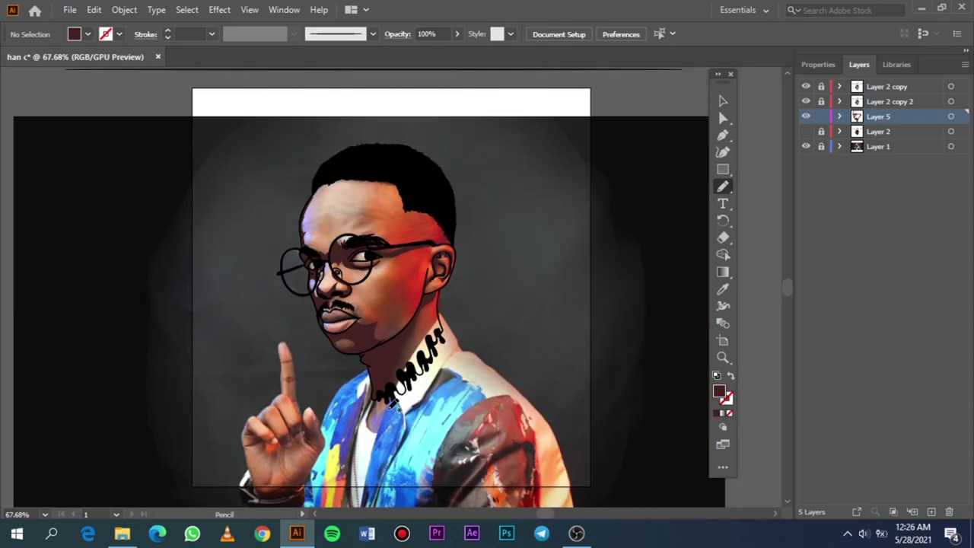
Finish the chin shadow shape and view the whole artboard.
{"action": "scroll", "coordinate": [383, 322], "scroll_direction": "up", "scroll_amount": 3}
{"action": "scroll", "coordinate": [383, 322], "scroll_direction": "up", "scroll_amount": 2}
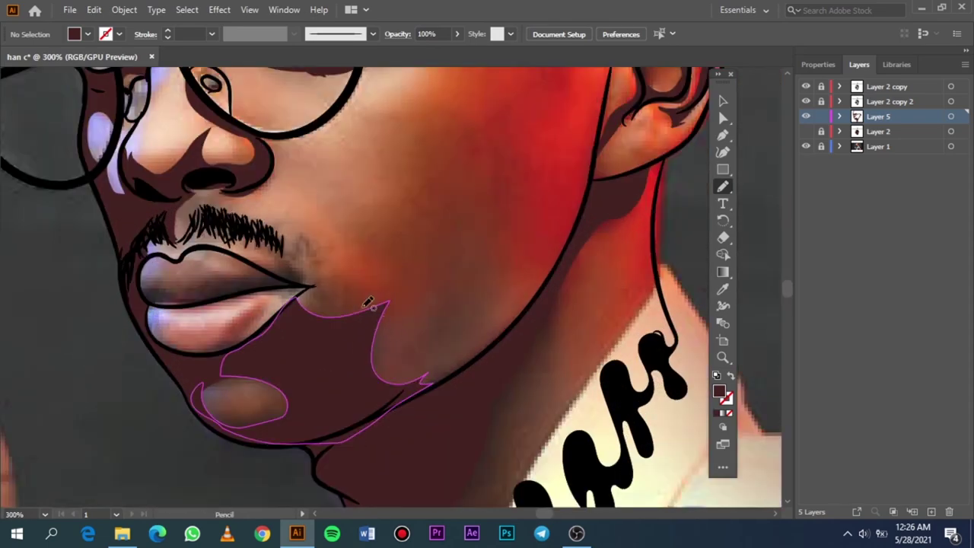
{"action": "scroll", "coordinate": [370, 312], "scroll_direction": "up", "scroll_amount": 2}
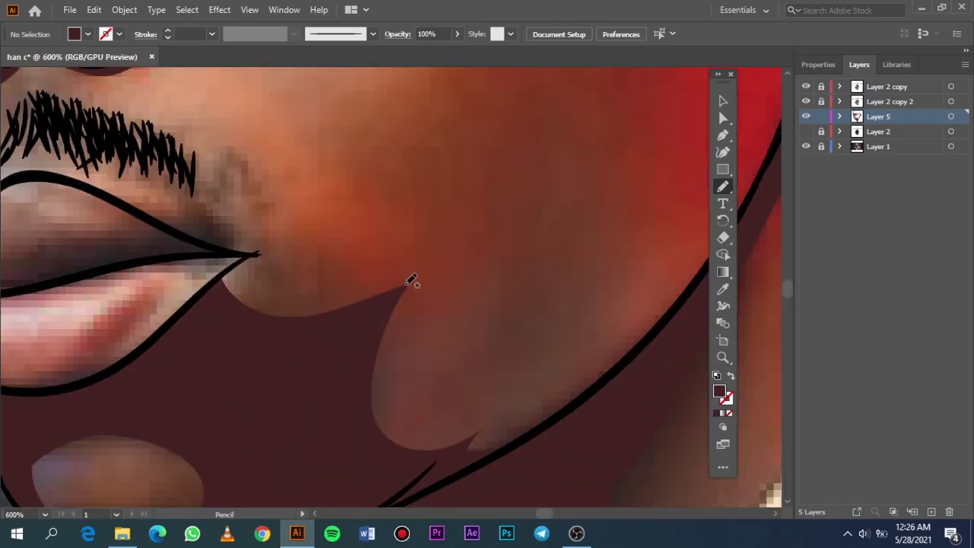
{"action": "key", "text": "ctrl+0"}
{"action": "scroll", "coordinate": [548, 140], "scroll_direction": "up", "scroll_amount": 1}
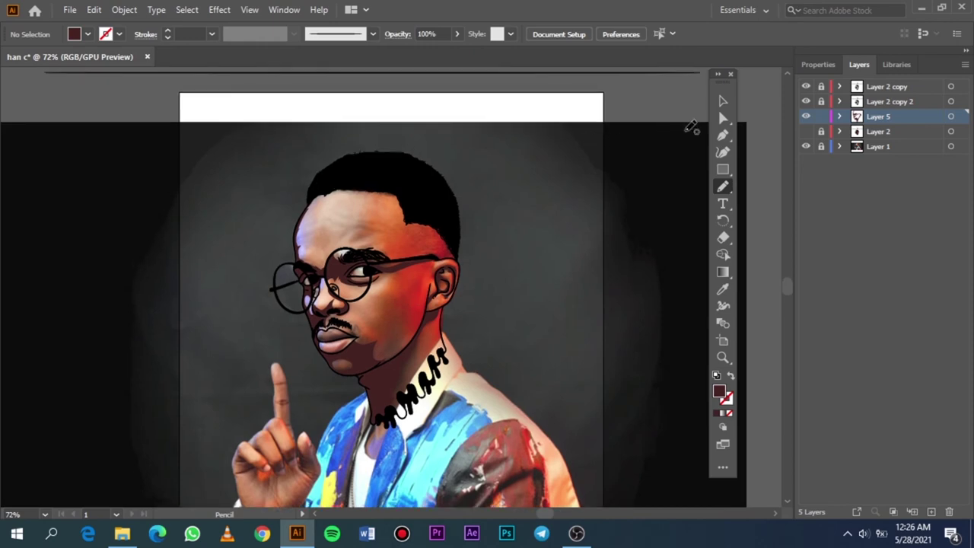
Compare flat colours with the reference photo, leaving the flat skin layer hidden.
{"action": "left_click", "coordinate": [806, 131]}
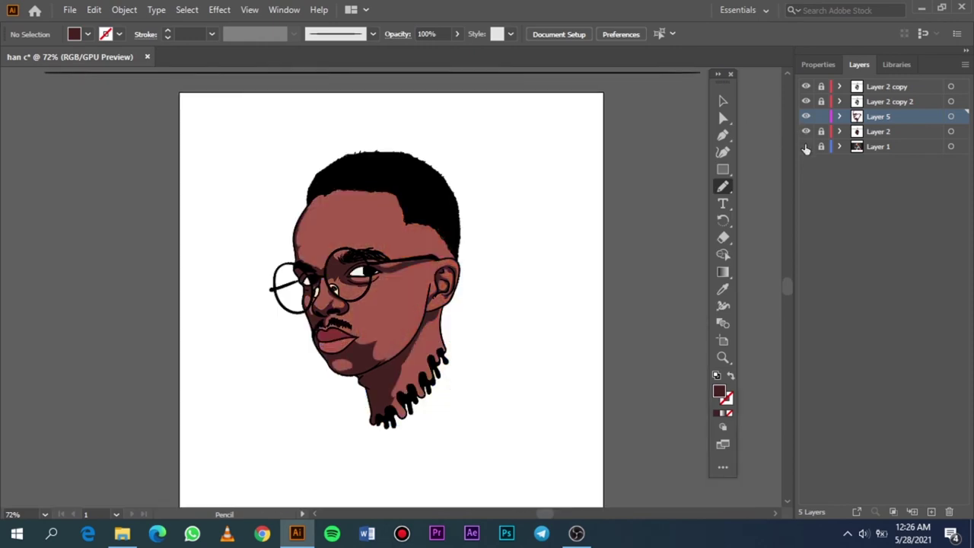
{"action": "left_click", "coordinate": [806, 146]}
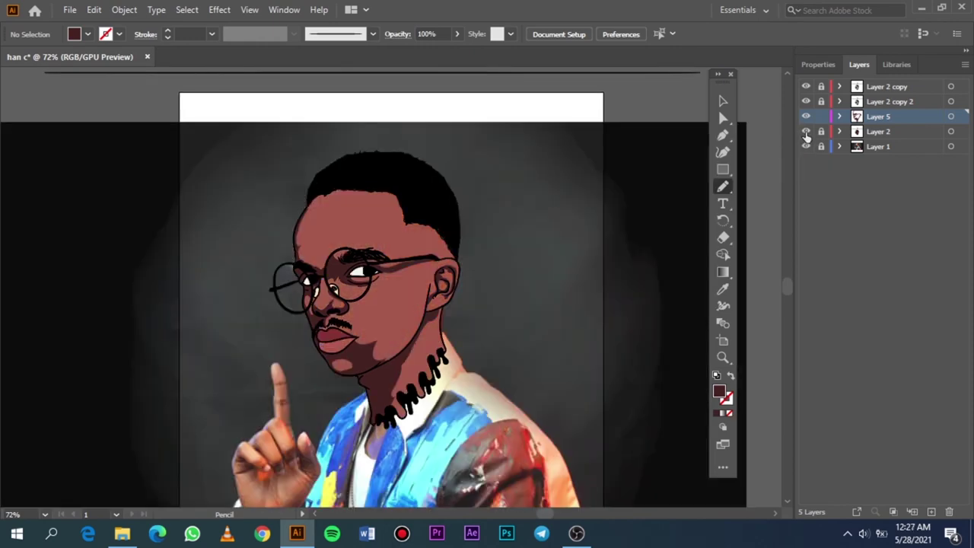
{"action": "left_click", "coordinate": [805, 131]}
Draw a closed cheek shadow from the lip corner toward the ear, deselect and fit the artboard.
{"action": "scroll", "coordinate": [403, 297], "scroll_direction": "up", "scroll_amount": 5}
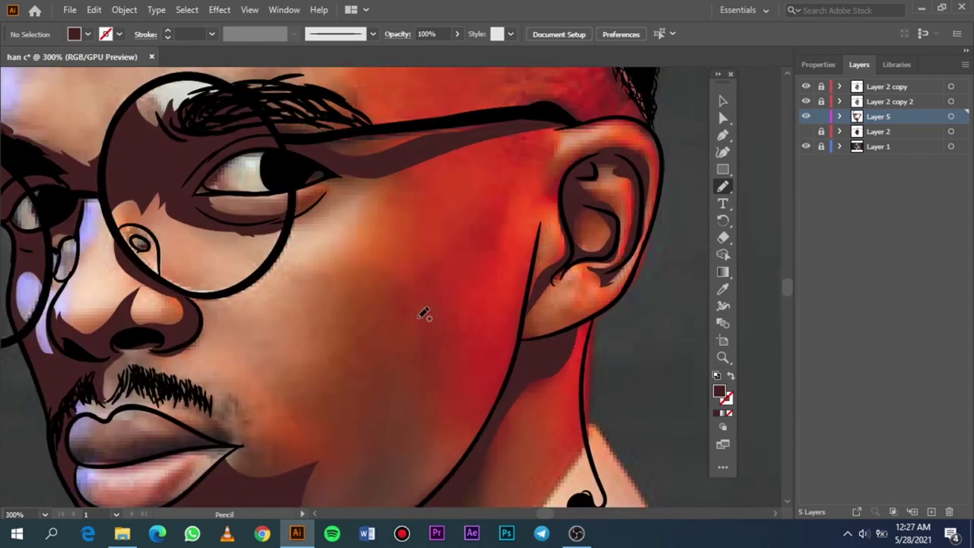
{"action": "scroll", "coordinate": [424, 315], "scroll_direction": "down", "scroll_amount": 2}
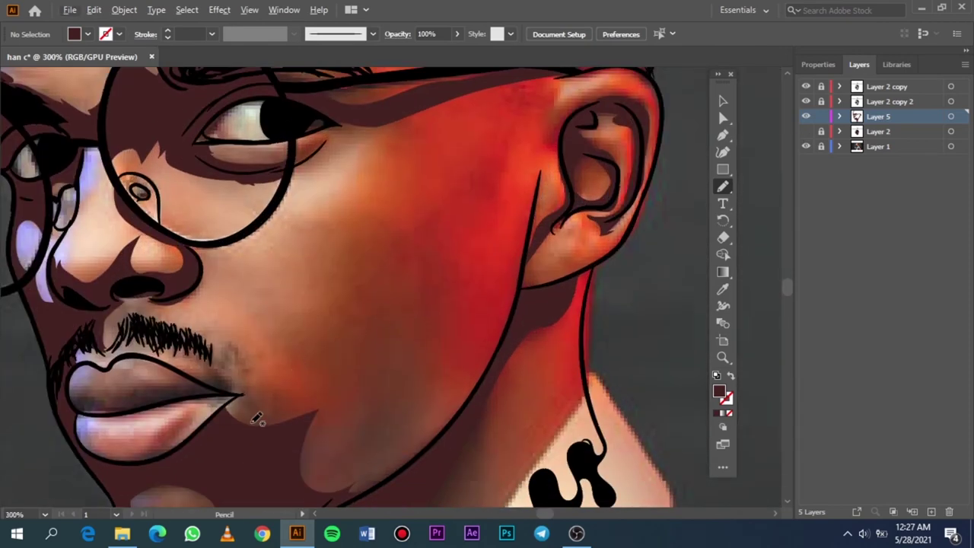
{"action": "mouse_move", "coordinate": [255, 422]}
{"action": "left_mouse_down"}
{"action": "mouse_move", "coordinate": [361, 337]}
{"action": "mouse_move", "coordinate": [387, 282]}
{"action": "left_mouse_up"}
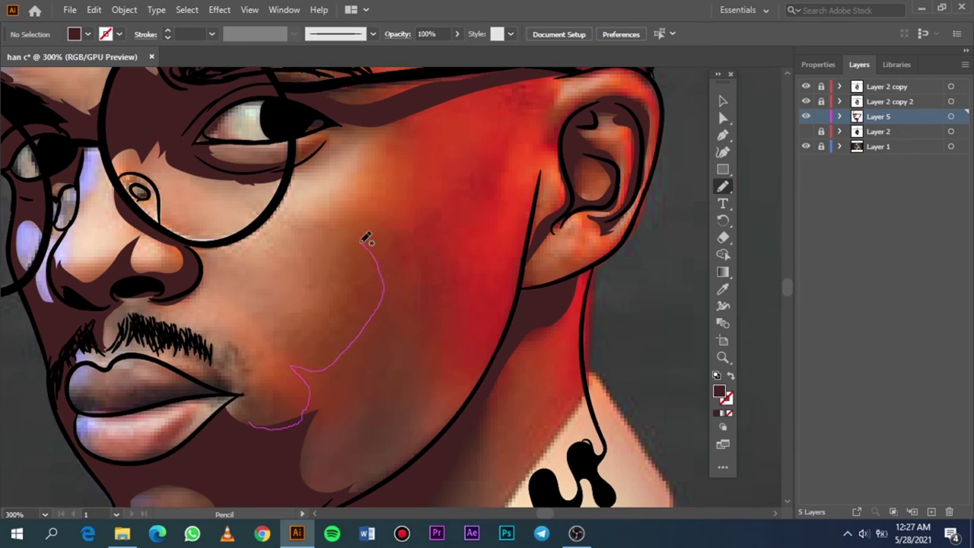
{"action": "mouse_move", "coordinate": [362, 241]}
{"action": "left_mouse_down"}
{"action": "mouse_move", "coordinate": [394, 245]}
{"action": "mouse_move", "coordinate": [481, 189]}
{"action": "mouse_move", "coordinate": [507, 145]}
{"action": "mouse_move", "coordinate": [479, 209]}
{"action": "mouse_move", "coordinate": [485, 225]}
{"action": "mouse_move", "coordinate": [440, 269]}
{"action": "mouse_move", "coordinate": [421, 340]}
{"action": "mouse_move", "coordinate": [440, 394]}
{"action": "mouse_move", "coordinate": [432, 434]}
{"action": "mouse_move", "coordinate": [400, 466]}
{"action": "mouse_move", "coordinate": [324, 492]}
{"action": "mouse_move", "coordinate": [228, 426]}
{"action": "mouse_move", "coordinate": [262, 430]}
{"action": "left_mouse_up"}
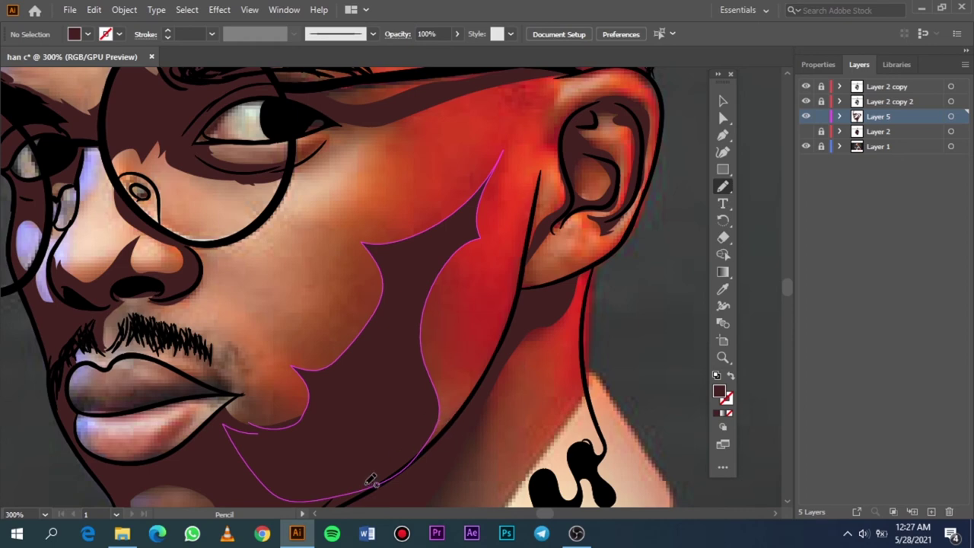
{"action": "key", "text": "ctrl+shift+a"}
{"action": "key", "text": "ctrl+0"}
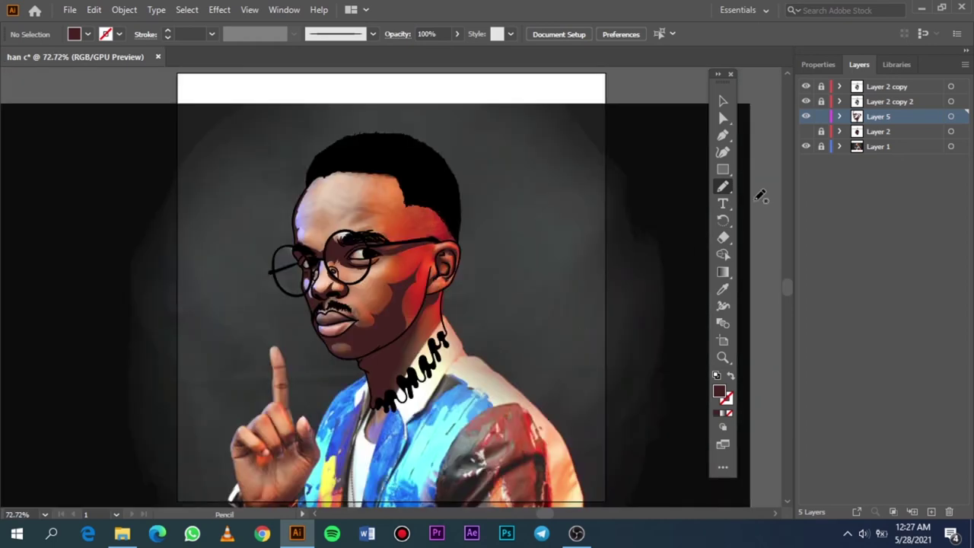
Draw a dark-brown shadow shape beside the nostril, then fit the artboard.
{"action": "left_click", "coordinate": [806, 147]}
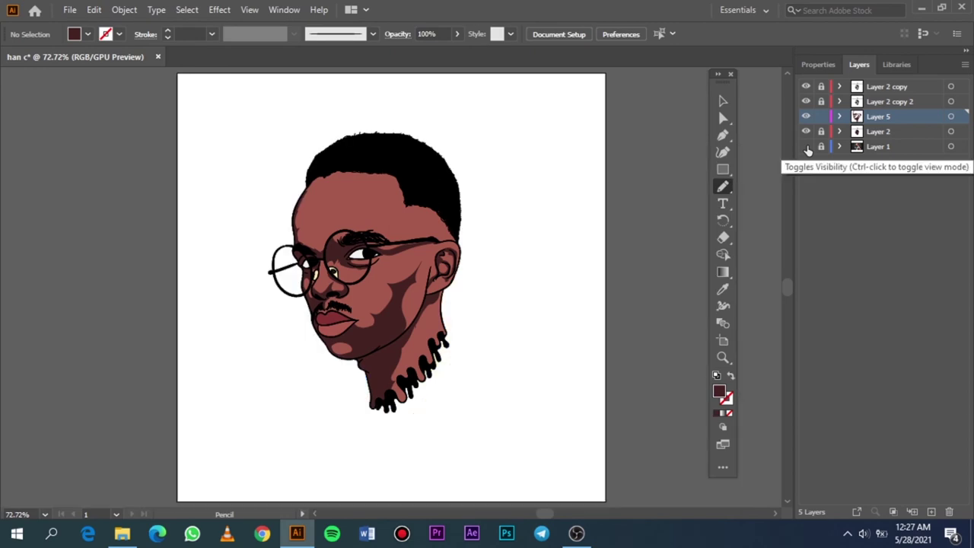
{"action": "left_click", "coordinate": [806, 147]}
{"action": "scroll", "coordinate": [304, 335], "scroll_direction": "up", "scroll_amount": 6}
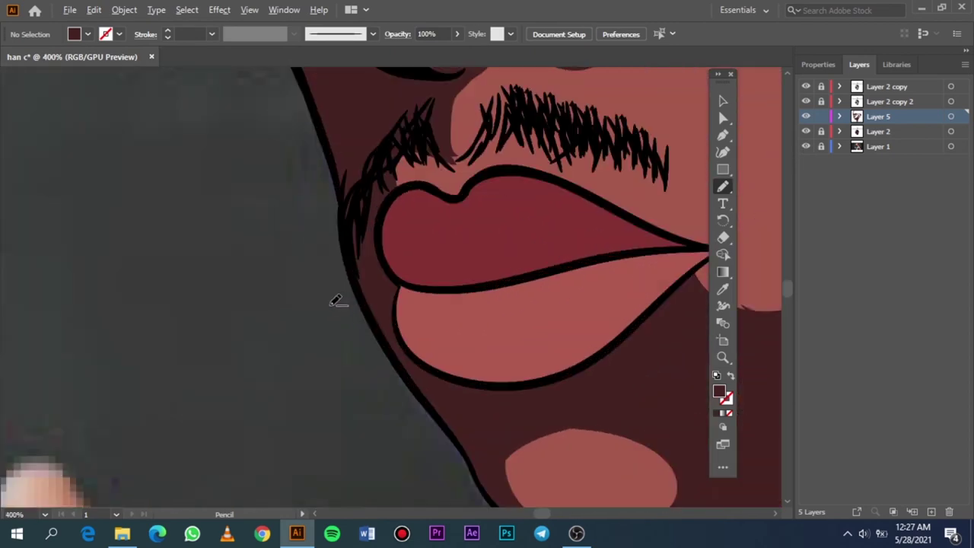
{"action": "scroll", "coordinate": [525, 153], "scroll_direction": "right", "scroll_amount": 5}
{"action": "scroll", "coordinate": [548, 122], "scroll_direction": "up", "scroll_amount": 3}
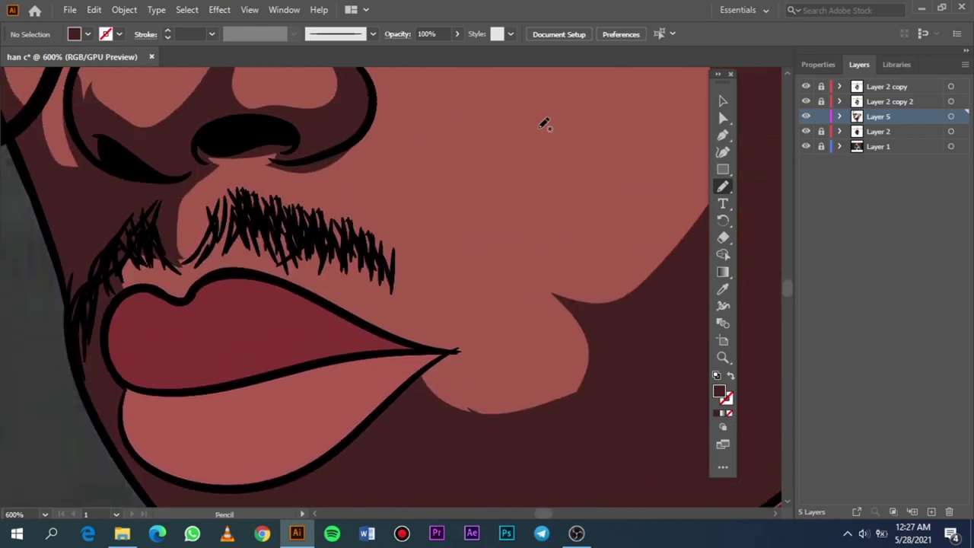
{"action": "scroll", "coordinate": [457, 152], "scroll_direction": "up", "scroll_amount": 2}
{"action": "mouse_move", "coordinate": [319, 183]}
{"action": "left_mouse_down"}
{"action": "mouse_move", "coordinate": [398, 183]}
{"action": "mouse_move", "coordinate": [446, 222]}
{"action": "mouse_move", "coordinate": [392, 156]}
{"action": "mouse_move", "coordinate": [365, 102]}
{"action": "mouse_move", "coordinate": [304, 185]}
{"action": "left_mouse_up"}
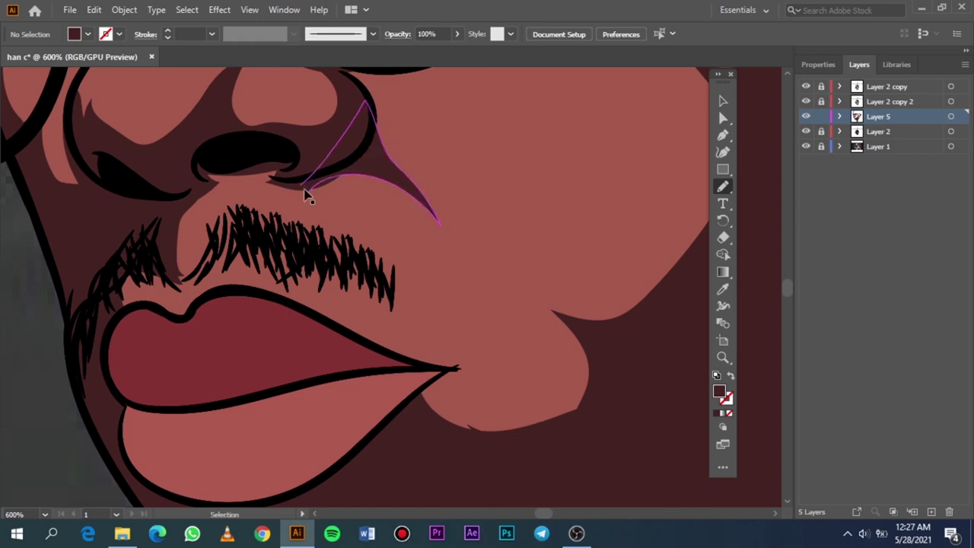
{"action": "key", "text": "ctrl+0"}
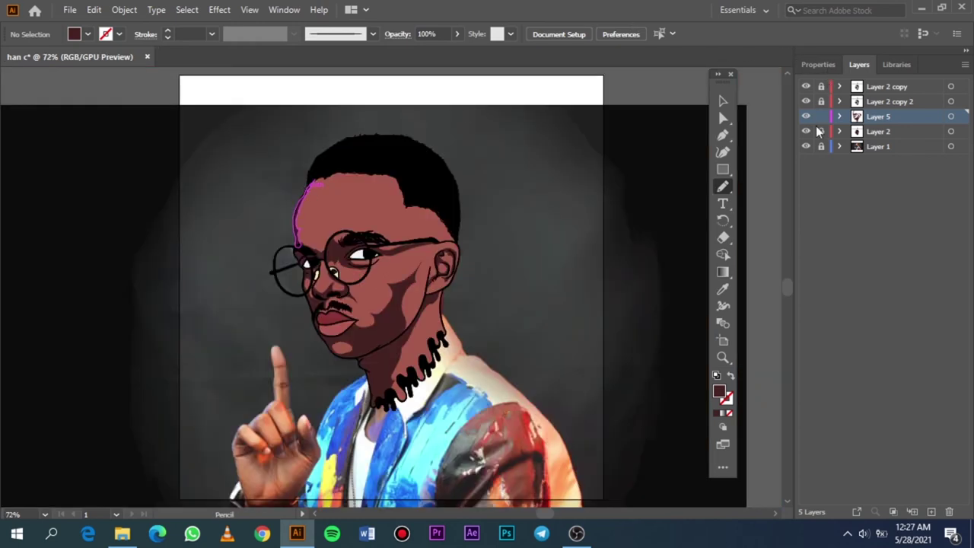
With the photo hidden, draw a closed shadow beside the glasses rim and fit the artboard.
{"action": "left_click", "coordinate": [806, 132]}
{"action": "left_click", "coordinate": [805, 146]}
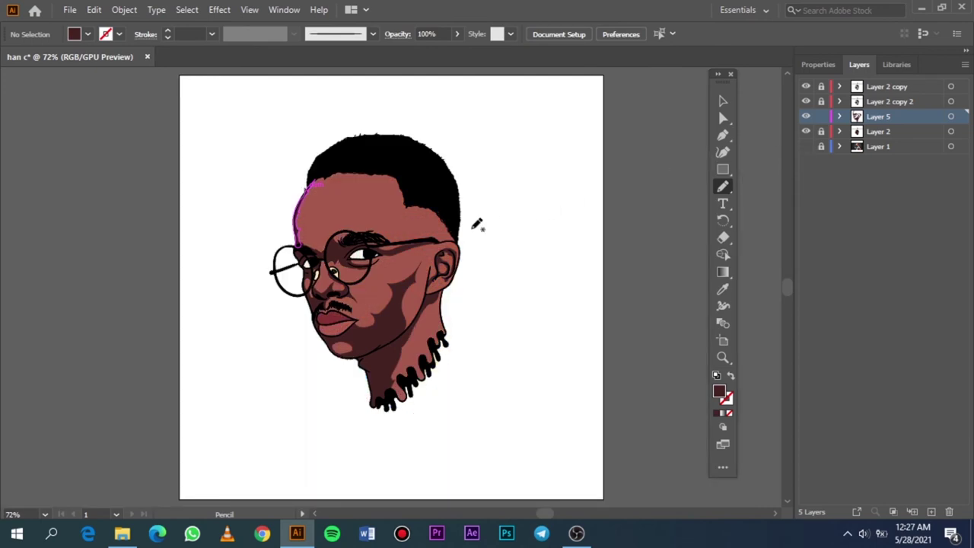
{"action": "scroll", "coordinate": [389, 259], "scroll_direction": "up", "scroll_amount": 2}
{"action": "scroll", "coordinate": [357, 268], "scroll_direction": "up", "scroll_amount": 3}
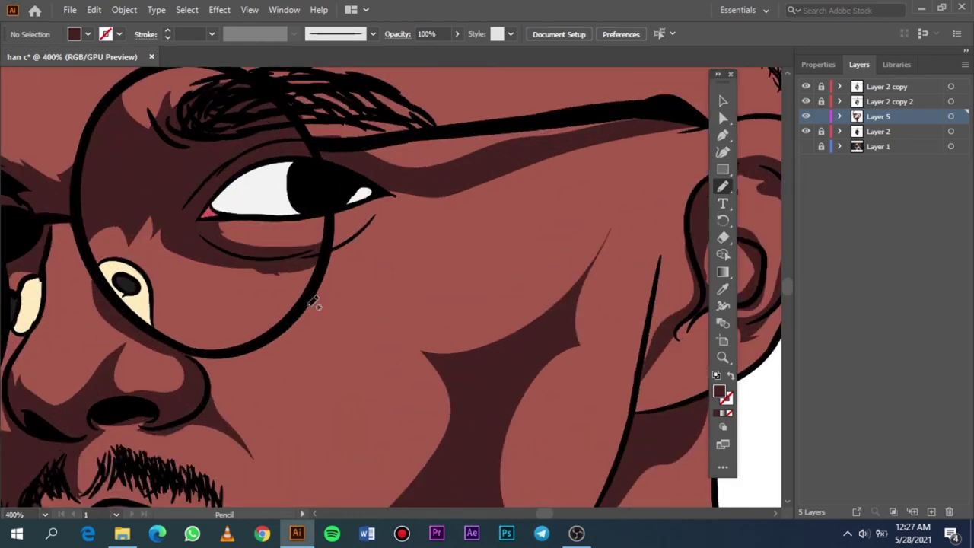
{"action": "left_click_drag", "start_coordinate": [313, 303], "coordinate": [328, 253]}
{"action": "left_click_drag", "start_coordinate": [328, 252], "coordinate": [304, 308]}
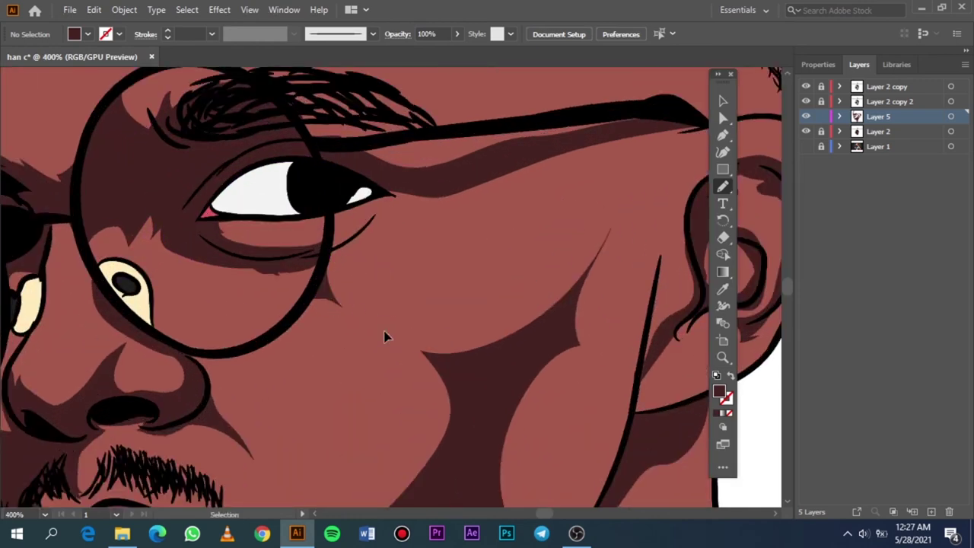
{"action": "key", "text": "ctrl+0"}
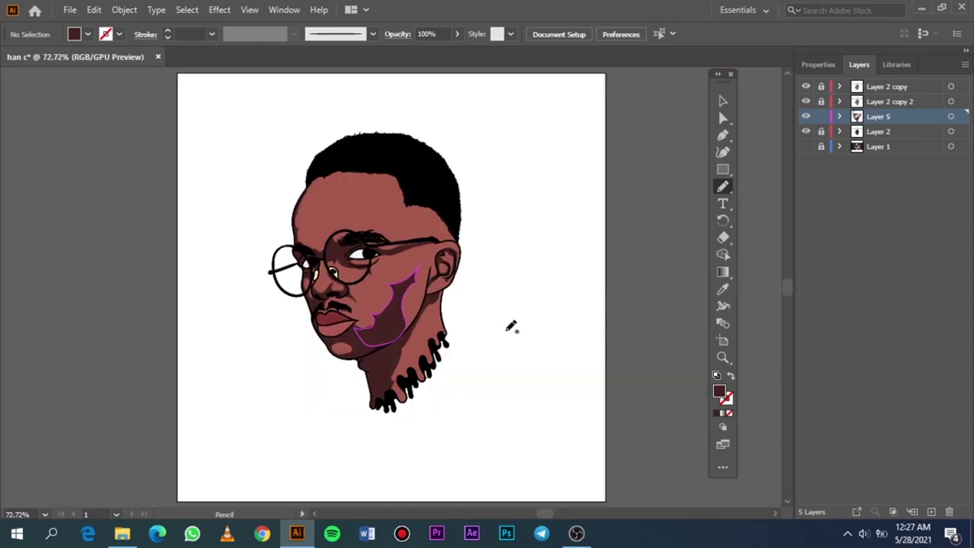
Inspect the shadows against the photo, then show Layer 2's flat skin colours and hide Layer 1's photo.
{"action": "left_click", "coordinate": [806, 146]}
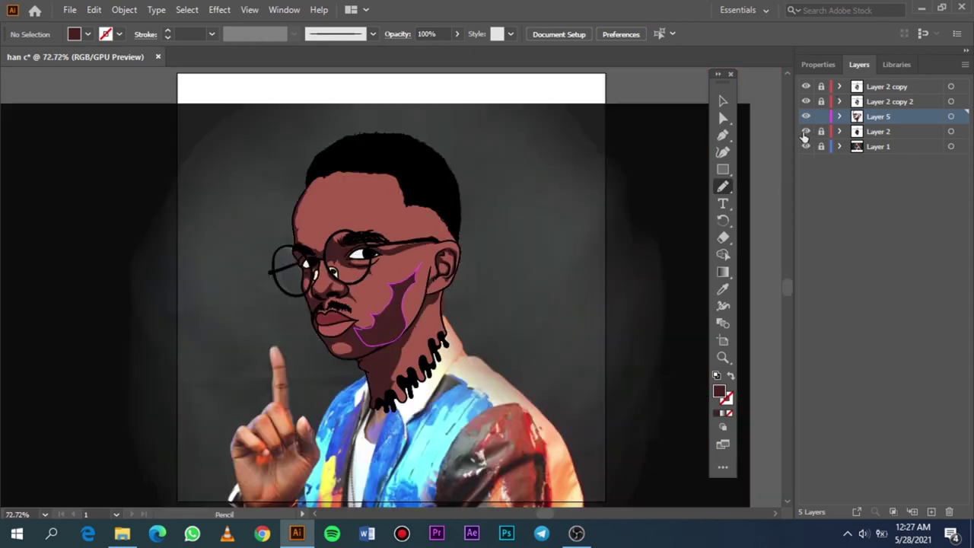
{"action": "scroll", "coordinate": [439, 280], "scroll_direction": "up", "scroll_amount": 2}
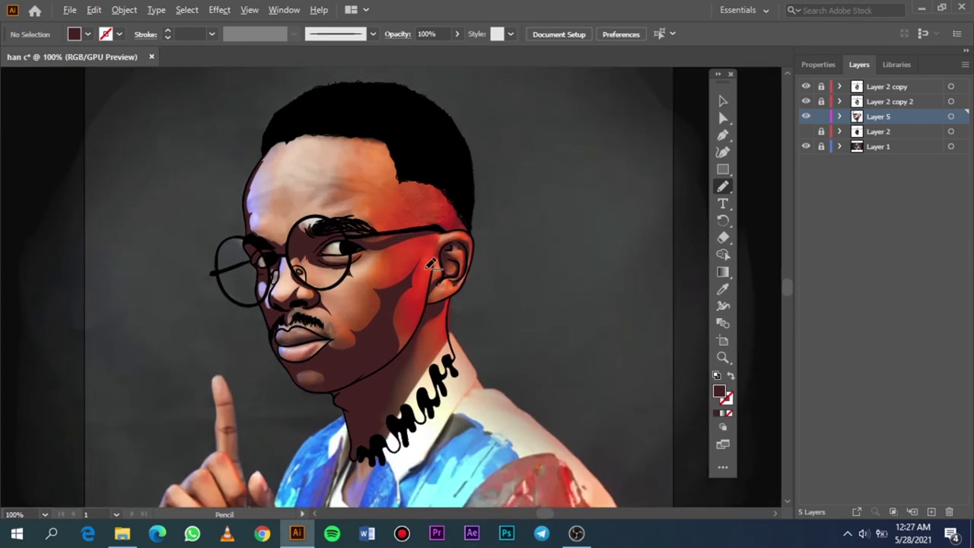
{"action": "scroll", "coordinate": [433, 267], "scroll_direction": "up", "scroll_amount": 3}
{"action": "scroll", "coordinate": [456, 289], "scroll_direction": "up", "scroll_amount": 1}
{"action": "scroll", "coordinate": [468, 296], "scroll_direction": "down", "scroll_amount": 2}
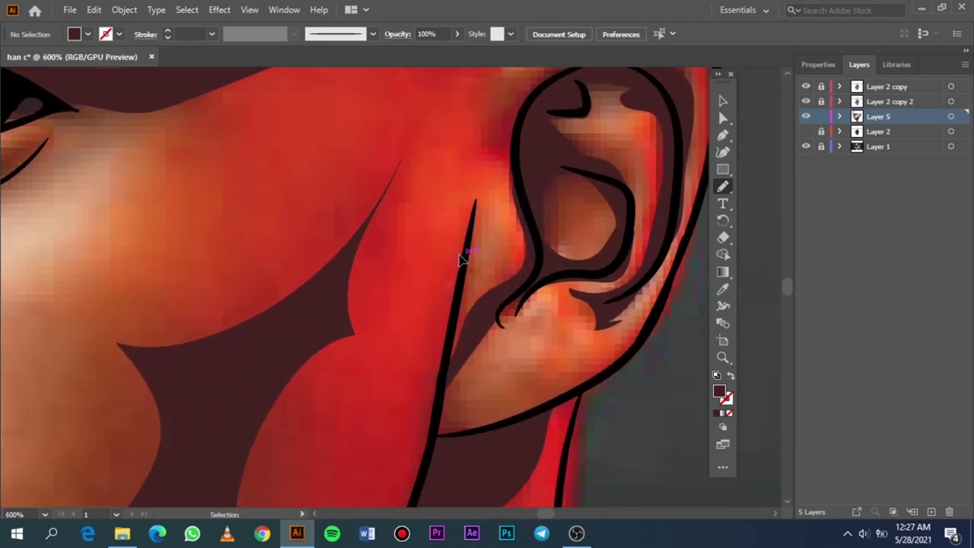
{"action": "scroll", "coordinate": [461, 259], "scroll_direction": "down", "scroll_amount": 1}
{"action": "scroll", "coordinate": [460, 257], "scroll_direction": "up", "scroll_amount": 1}
{"action": "key", "text": "ctrl+0"}
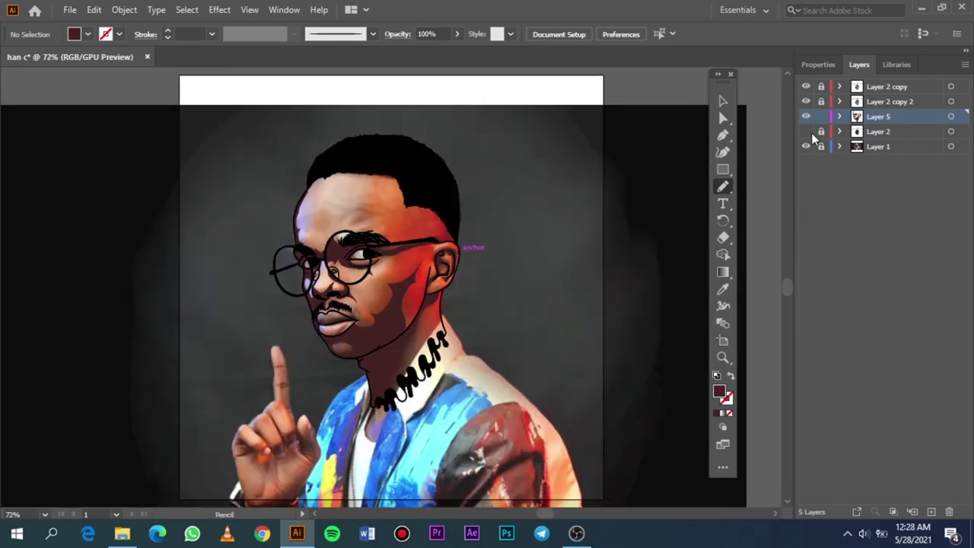
{"action": "left_click", "coordinate": [805, 131]}
{"action": "left_click", "coordinate": [806, 147]}
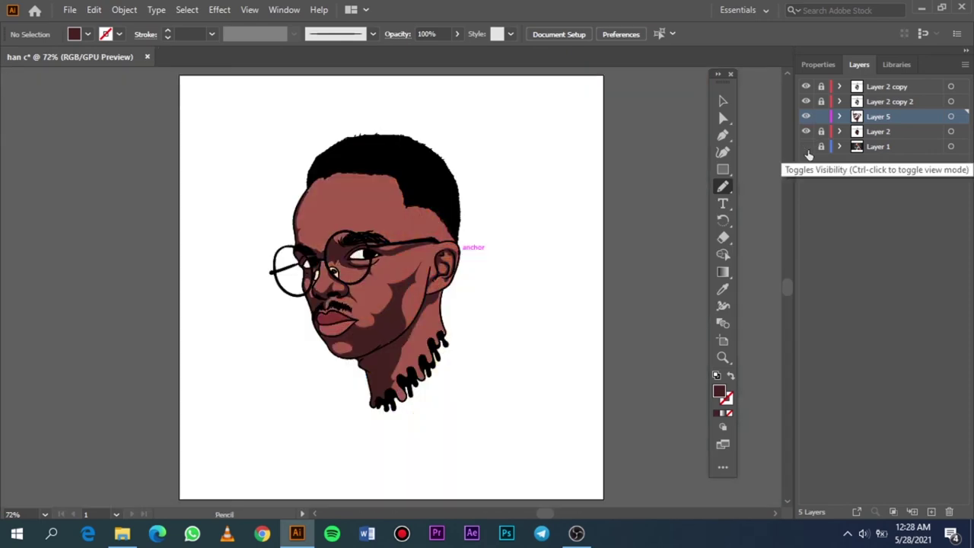
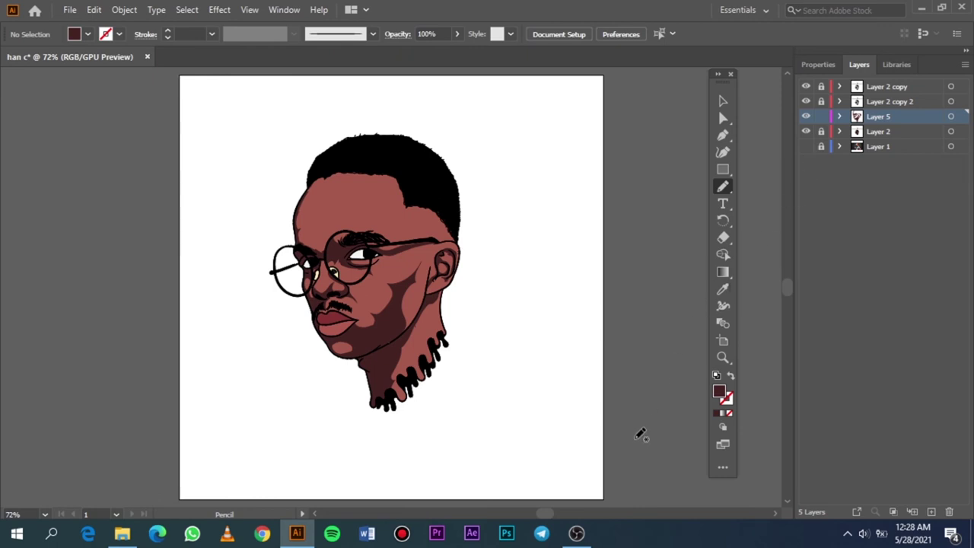
Show the reference photo layer and trace a dark shadow shape along the forehead's left edge.
{"action": "left_click", "coordinate": [806, 147]}
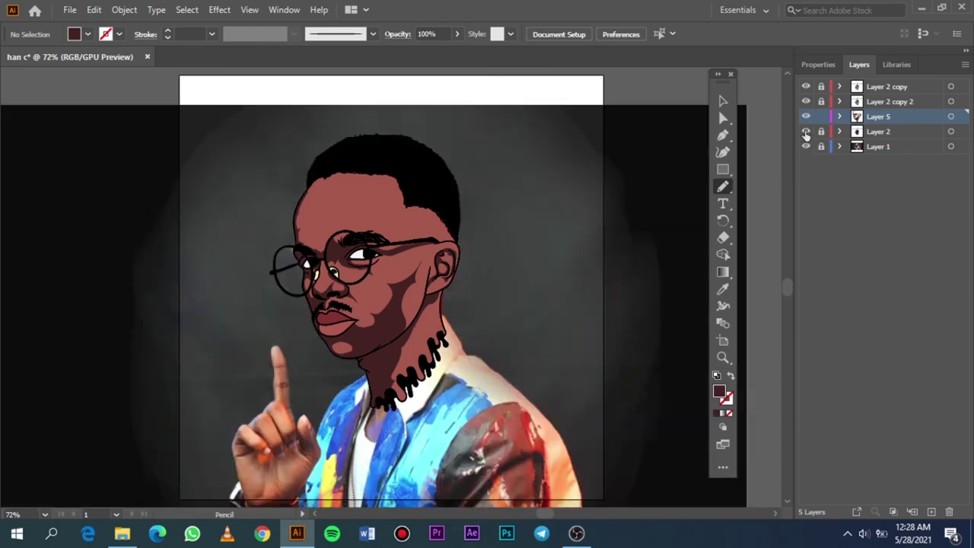
{"action": "scroll", "coordinate": [365, 204], "scroll_direction": "up", "scroll_amount": 4}
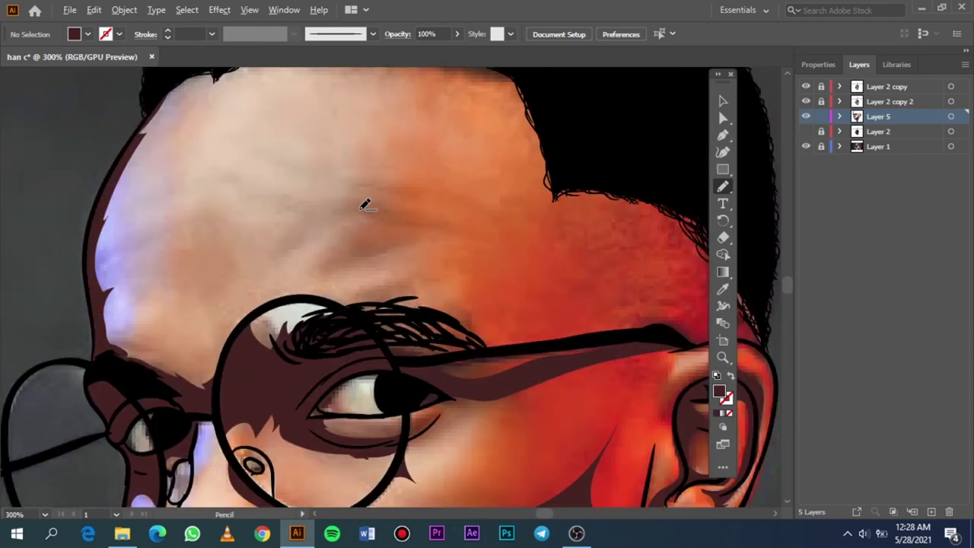
{"action": "scroll", "coordinate": [370, 228], "scroll_direction": "up", "scroll_amount": 2}
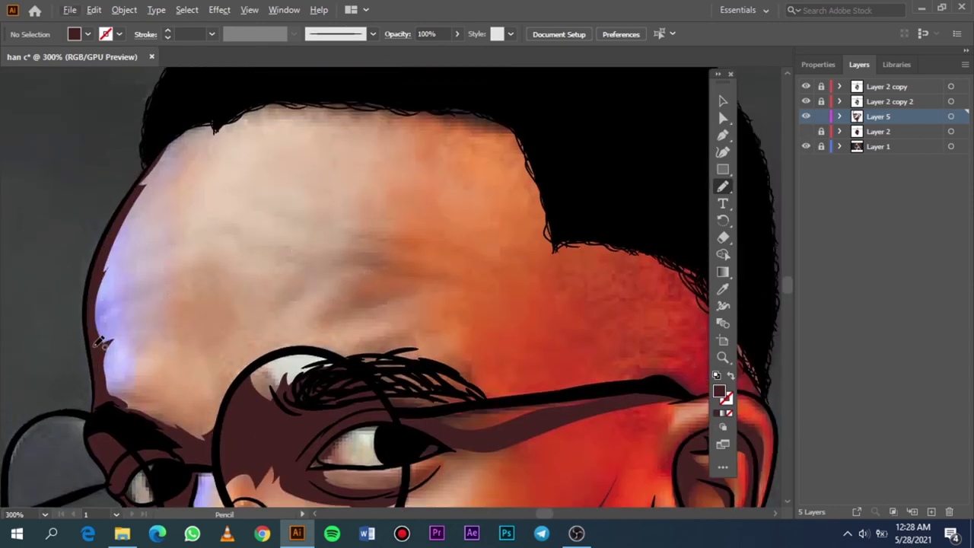
{"action": "left_click_drag", "start_coordinate": [96, 344], "coordinate": [99, 328]}
{"action": "left_click_drag", "start_coordinate": [142, 301], "coordinate": [168, 286]}
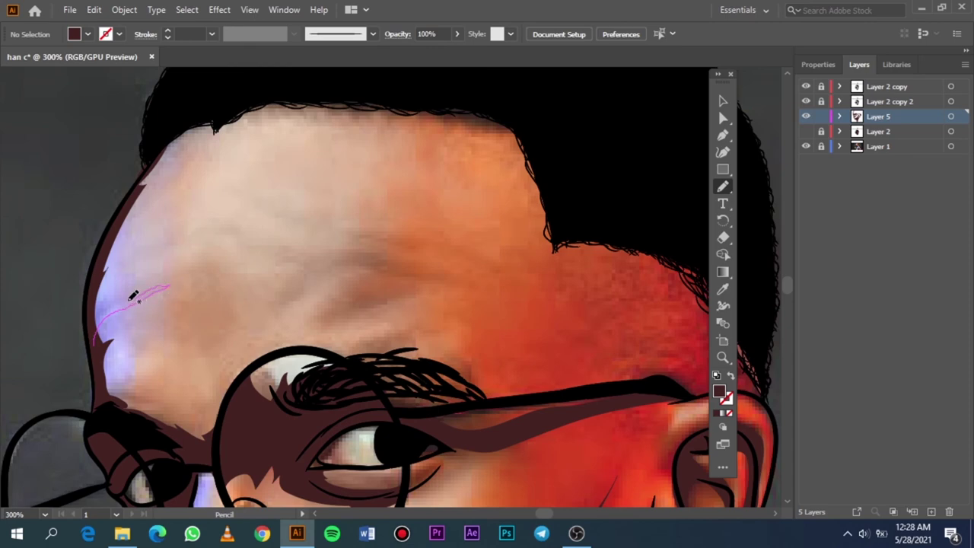
{"action": "left_click_drag", "start_coordinate": [94, 295], "coordinate": [101, 337]}
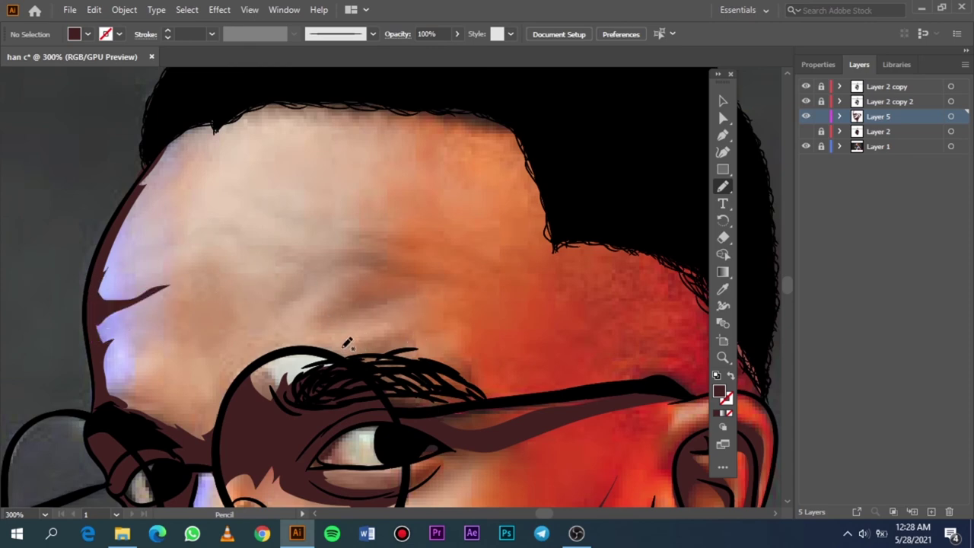
Draw a shadow shape above the right eyebrow, with a streak above it and its tip patched.
{"action": "mouse_move", "coordinate": [378, 317]}
{"action": "left_mouse_down"}
{"action": "mouse_move", "coordinate": [388, 278]}
{"action": "mouse_move", "coordinate": [312, 312]}
{"action": "mouse_move", "coordinate": [343, 352]}
{"action": "left_mouse_up"}
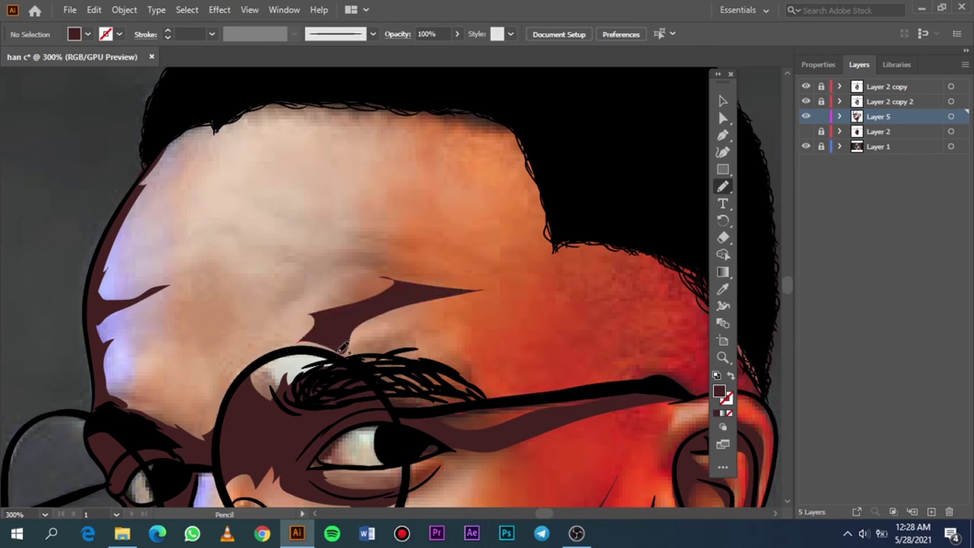
{"action": "scroll", "coordinate": [342, 350], "scroll_direction": "up", "scroll_amount": 1}
{"action": "left_click_drag", "start_coordinate": [436, 306], "coordinate": [382, 279]}
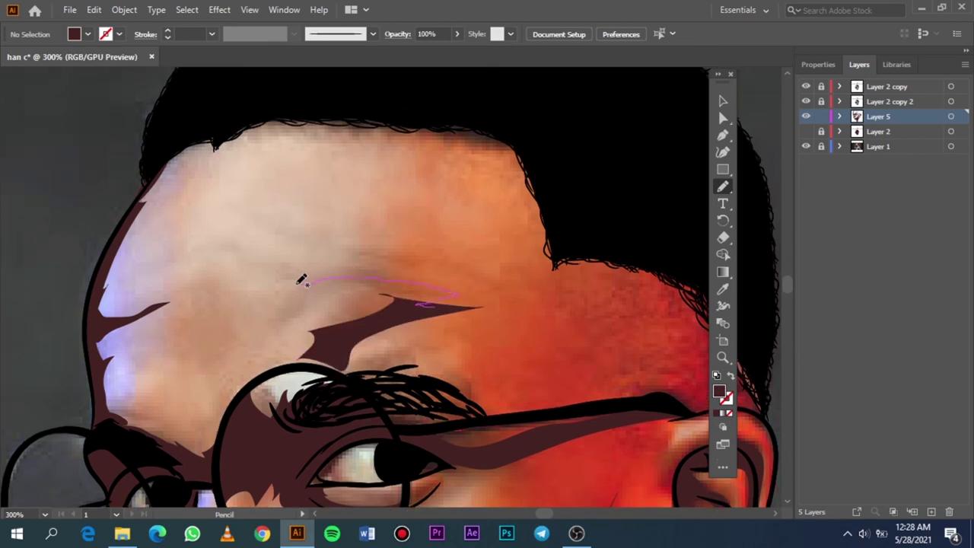
{"action": "mouse_move", "coordinate": [284, 301]}
{"action": "left_mouse_down"}
{"action": "mouse_move", "coordinate": [263, 330]}
{"action": "mouse_move", "coordinate": [283, 329]}
{"action": "mouse_move", "coordinate": [332, 289]}
{"action": "mouse_move", "coordinate": [366, 300]}
{"action": "mouse_move", "coordinate": [347, 328]}
{"action": "mouse_move", "coordinate": [435, 310]}
{"action": "left_mouse_up"}
{"action": "scroll", "coordinate": [438, 306], "scroll_direction": "up", "scroll_amount": 2}
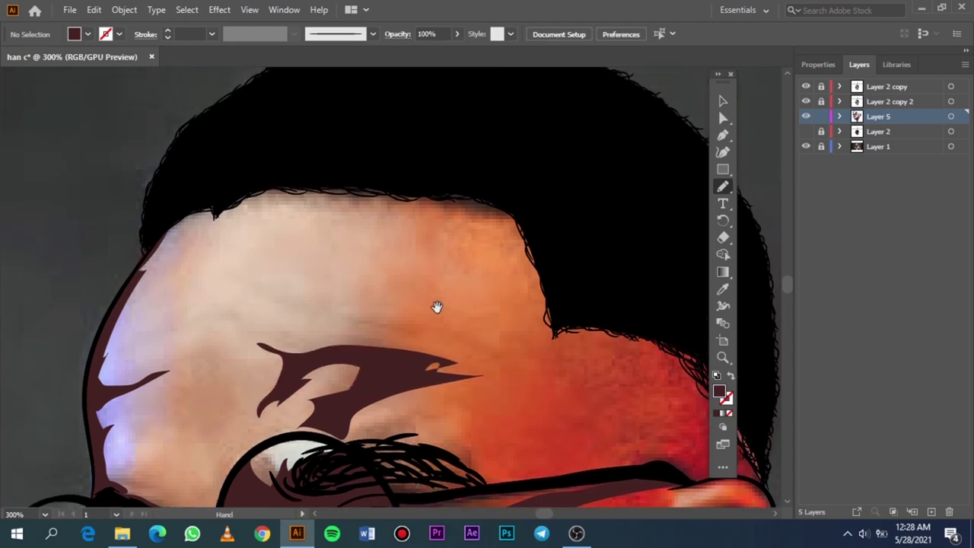
{"action": "scroll", "coordinate": [448, 326], "scroll_direction": "up", "scroll_amount": 4}
{"action": "scroll", "coordinate": [408, 332], "scroll_direction": "up", "scroll_amount": 3}
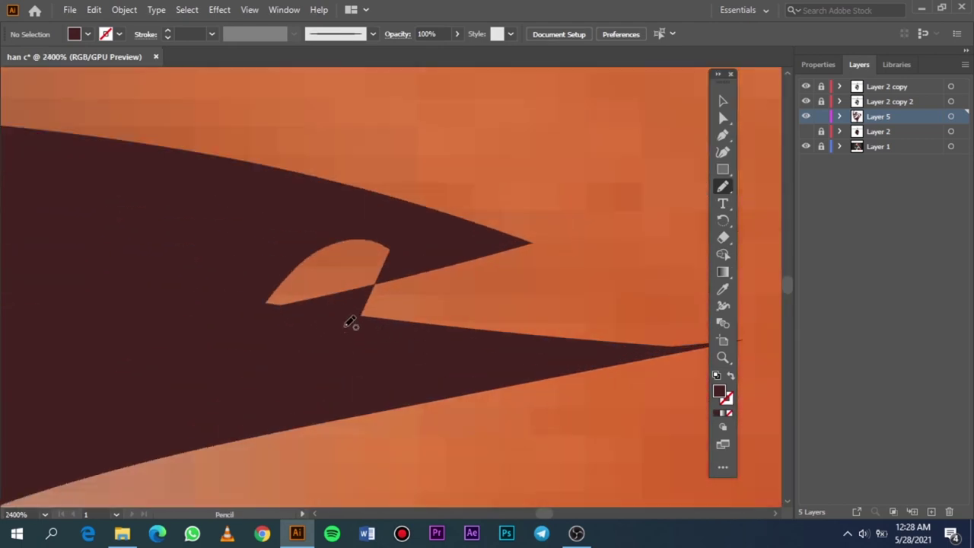
{"action": "mouse_move", "coordinate": [346, 329]}
{"action": "left_mouse_down"}
{"action": "mouse_move", "coordinate": [419, 246]}
{"action": "mouse_move", "coordinate": [256, 274]}
{"action": "mouse_move", "coordinate": [321, 319]}
{"action": "left_mouse_up"}
Extend the brow shadow across the forehead, add a thin higher streak, and fit the portrait in view.
{"action": "scroll", "coordinate": [337, 315], "scroll_direction": "down", "scroll_amount": 10}
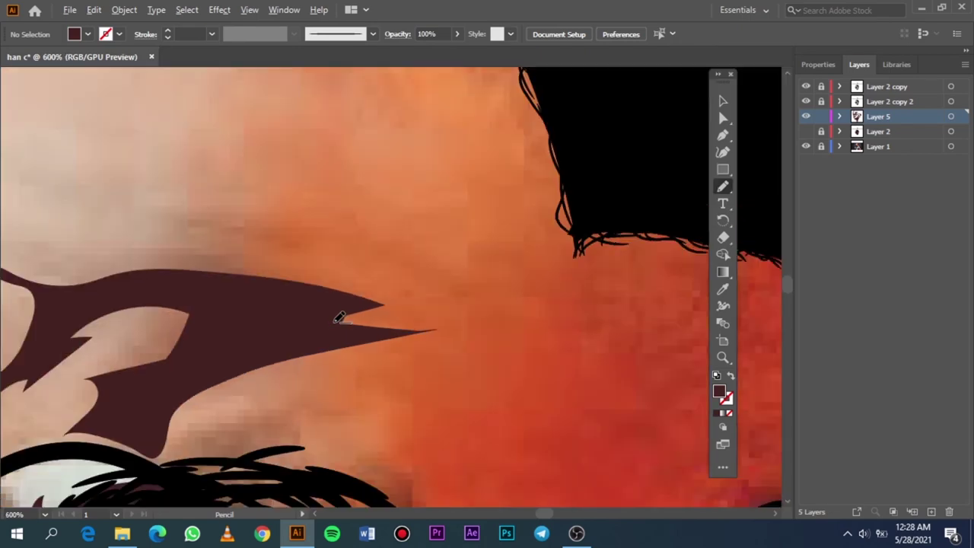
{"action": "scroll", "coordinate": [378, 314], "scroll_direction": "up", "scroll_amount": 3}
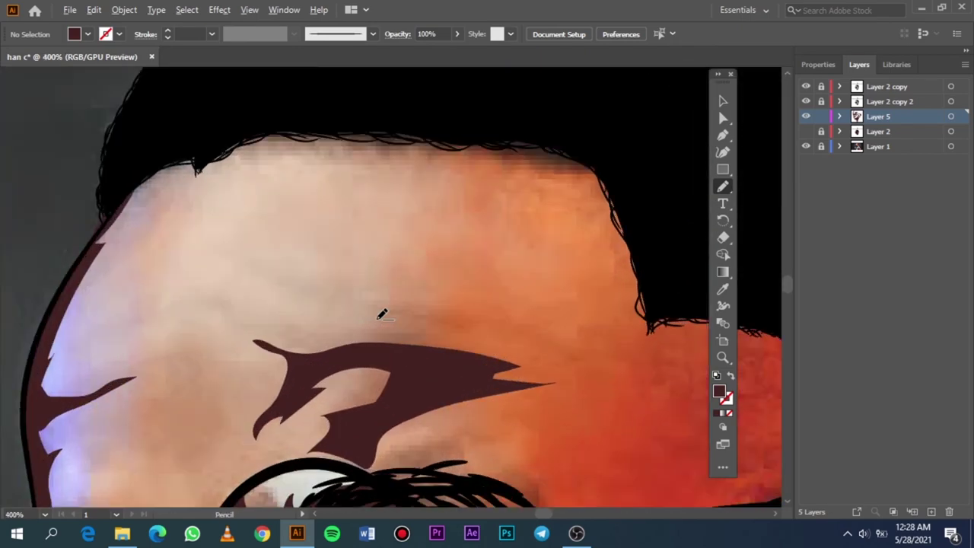
{"action": "left_click_drag", "start_coordinate": [491, 335], "coordinate": [584, 350]}
{"action": "mouse_move", "coordinate": [378, 310]}
{"action": "left_mouse_down"}
{"action": "mouse_move", "coordinate": [327, 305]}
{"action": "mouse_move", "coordinate": [448, 340]}
{"action": "left_mouse_up"}
{"action": "left_click_drag", "start_coordinate": [559, 347], "coordinate": [579, 354]}
{"action": "scroll", "coordinate": [331, 308], "scroll_direction": "up", "scroll_amount": 2}
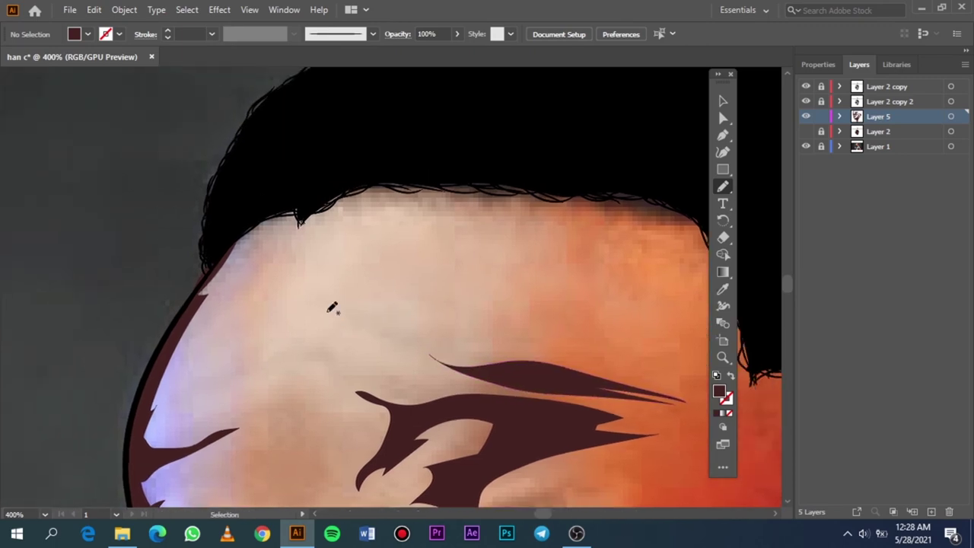
{"action": "mouse_move", "coordinate": [462, 350]}
{"action": "left_mouse_down"}
{"action": "mouse_move", "coordinate": [408, 344]}
{"action": "mouse_move", "coordinate": [511, 368]}
{"action": "mouse_move", "coordinate": [449, 361]}
{"action": "left_mouse_up"}
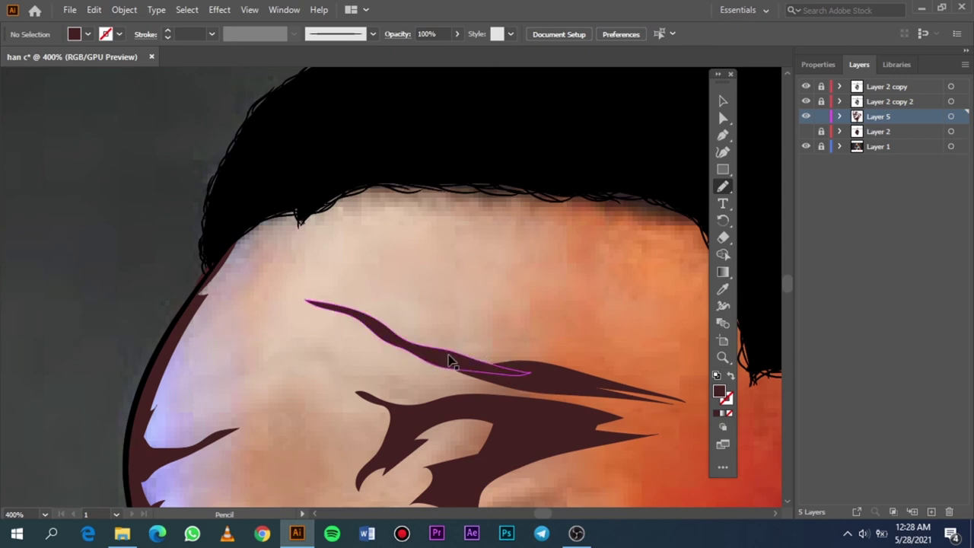
{"action": "key", "text": "ctrl+0"}
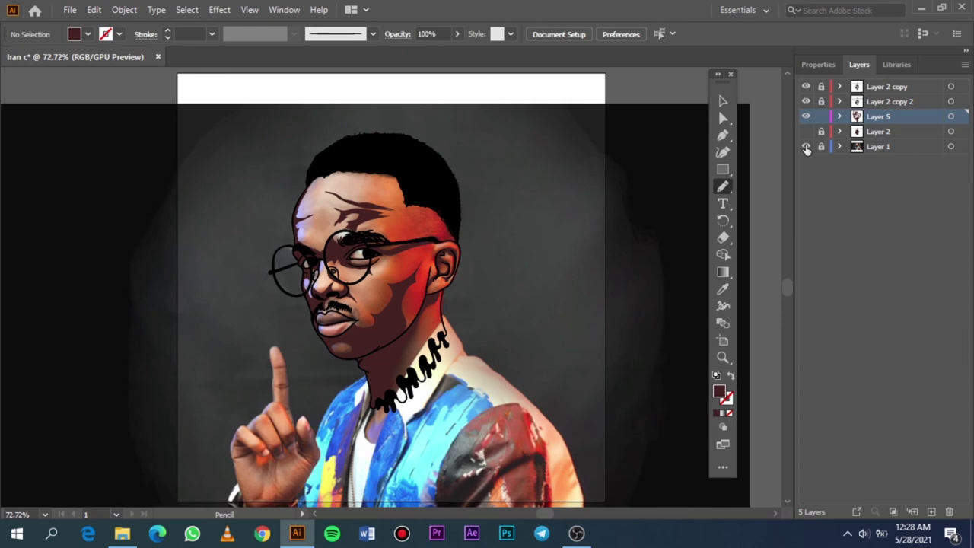
Compare Layer 1 and Layer 2, then add another shadow stroke running up from the brow.
{"action": "left_click", "coordinate": [805, 131]}
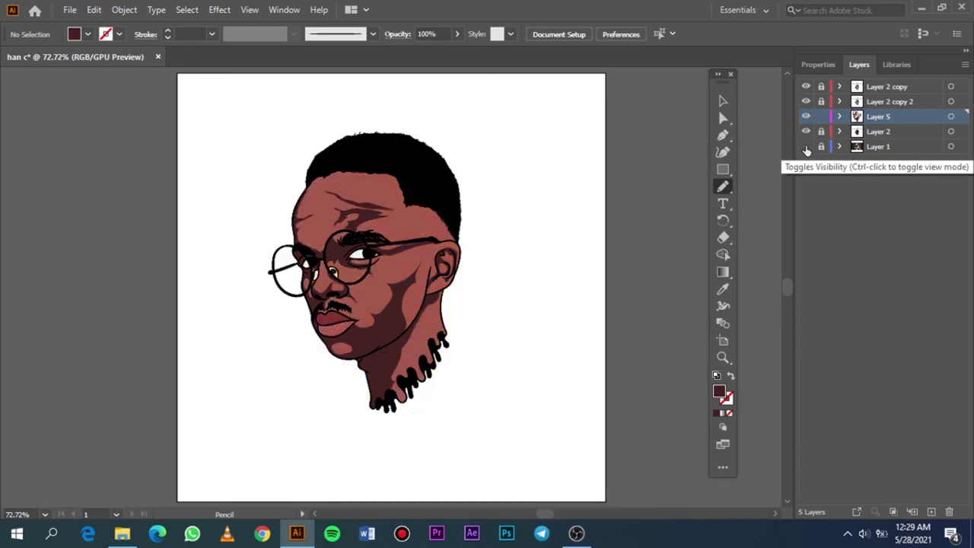
{"action": "left_click", "coordinate": [805, 146]}
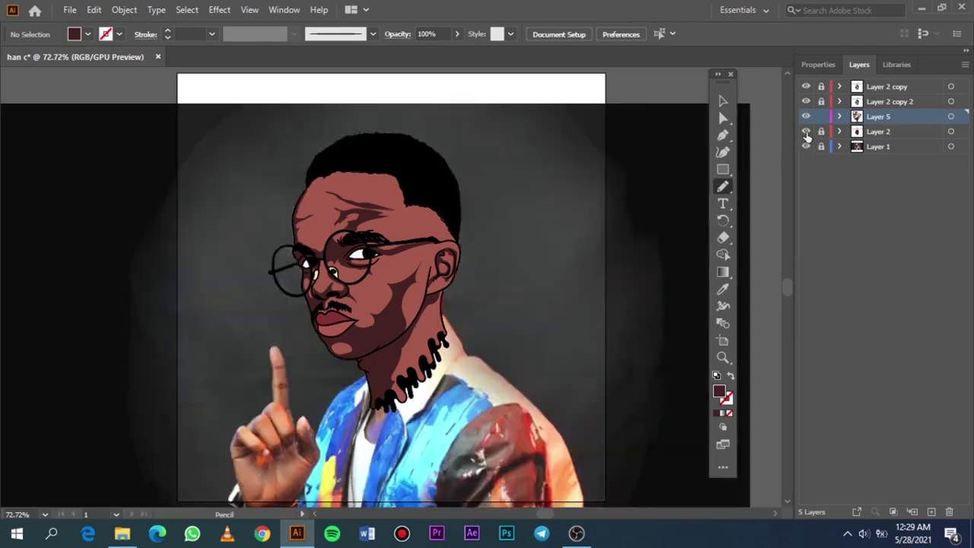
{"action": "left_click", "coordinate": [806, 131]}
{"action": "scroll", "coordinate": [334, 194], "scroll_direction": "up", "scroll_amount": 2}
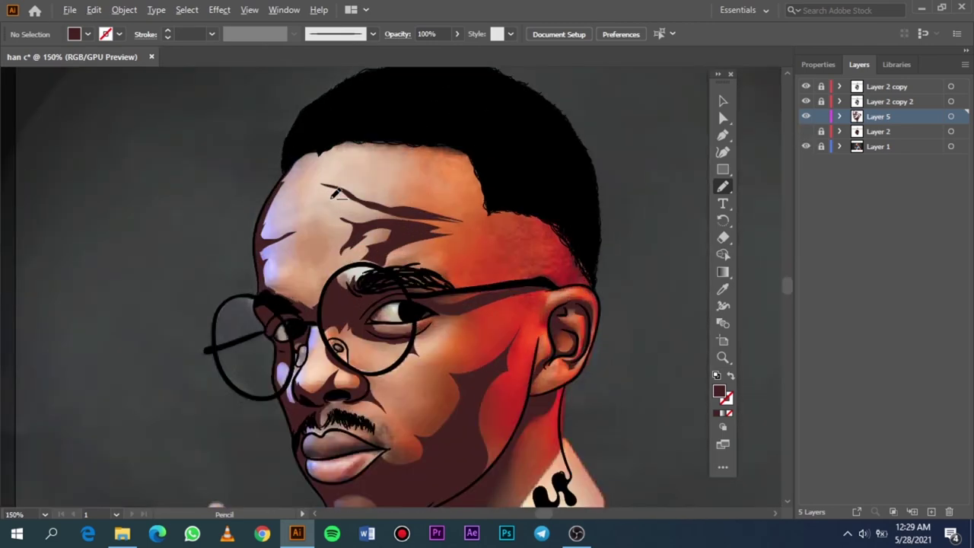
{"action": "scroll", "coordinate": [335, 193], "scroll_direction": "up", "scroll_amount": 3}
{"action": "scroll", "coordinate": [337, 191], "scroll_direction": "down", "scroll_amount": 1}
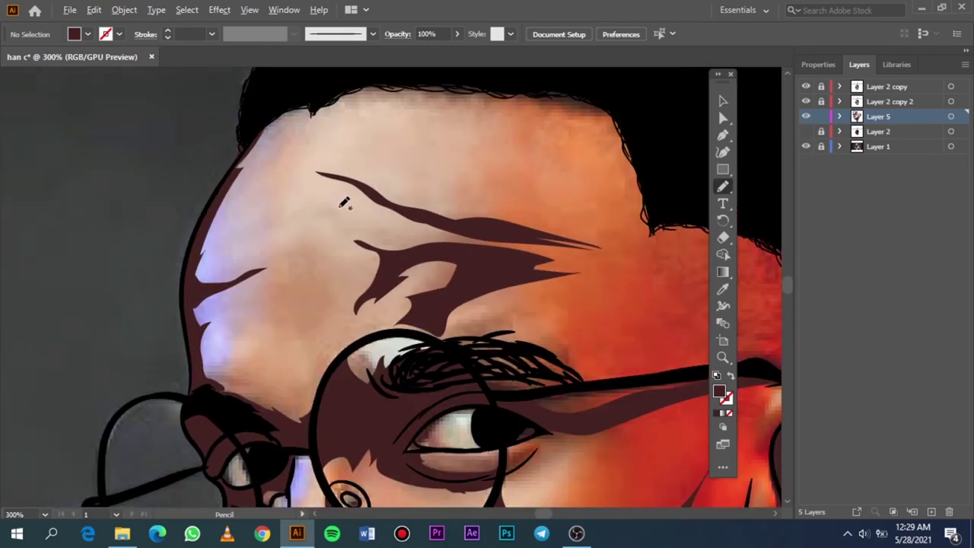
{"action": "scroll", "coordinate": [359, 225], "scroll_direction": "up", "scroll_amount": 1}
{"action": "left_click_drag", "start_coordinate": [423, 262], "coordinate": [396, 257]}
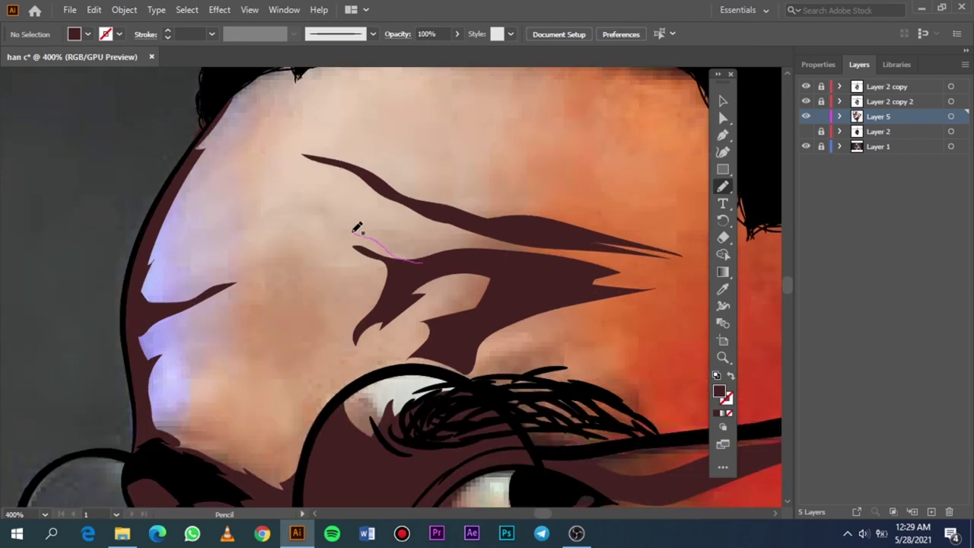
{"action": "mouse_move", "coordinate": [354, 233]}
{"action": "left_mouse_down"}
{"action": "mouse_move", "coordinate": [324, 206]}
{"action": "mouse_move", "coordinate": [376, 251]}
{"action": "mouse_move", "coordinate": [445, 263]}
{"action": "left_mouse_up"}
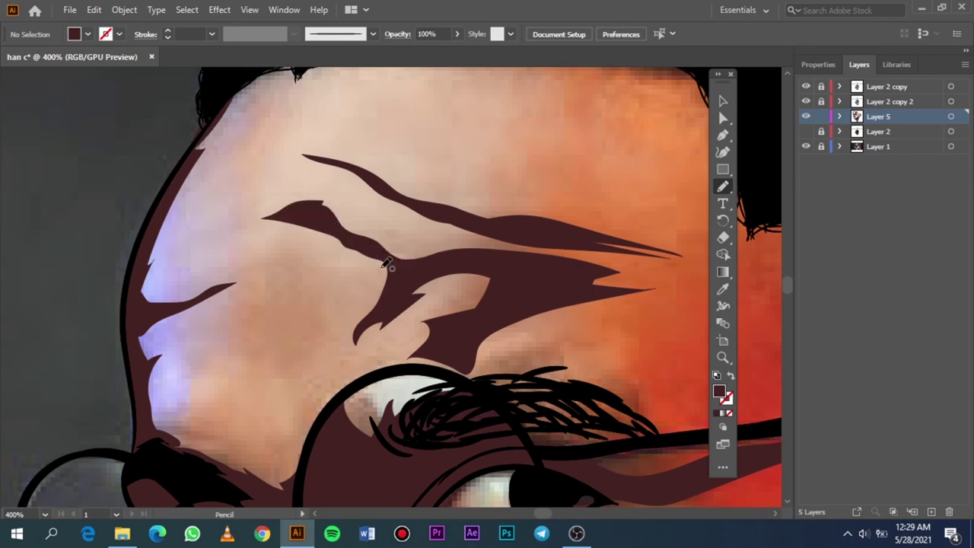
{"action": "key", "text": "ctrl+0"}
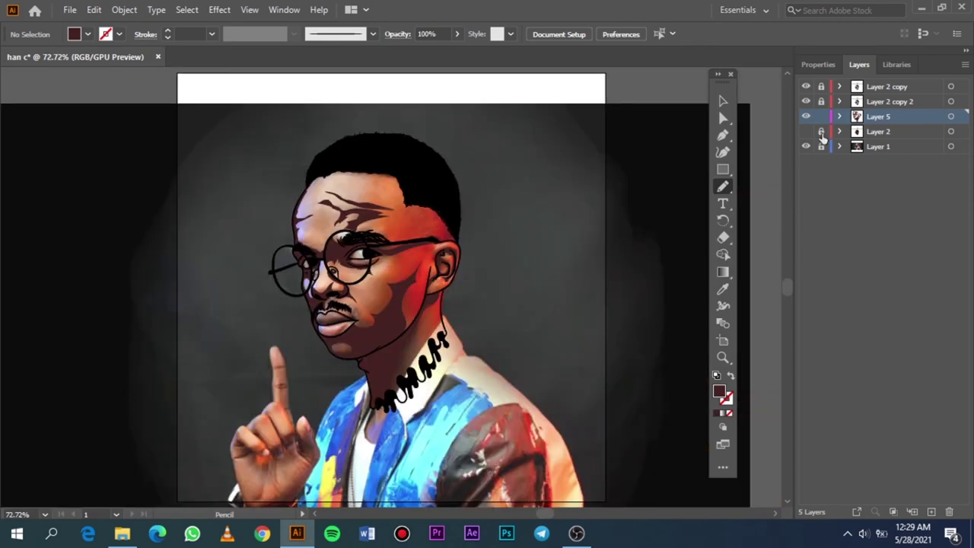
Add dark shadow shapes along the left temple and the forehead's left edge, then fit the portrait in view.
{"action": "left_click", "coordinate": [806, 146]}
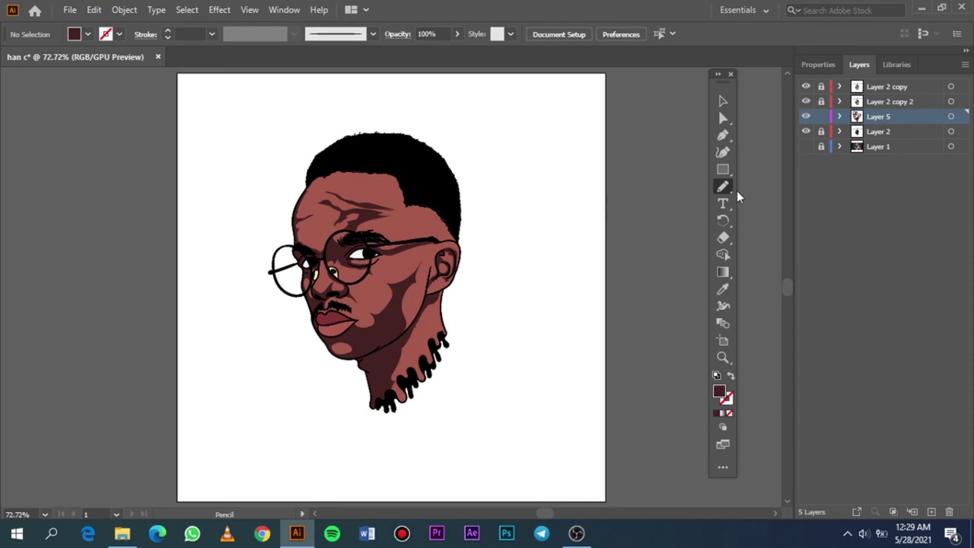
{"action": "left_click", "coordinate": [806, 146]}
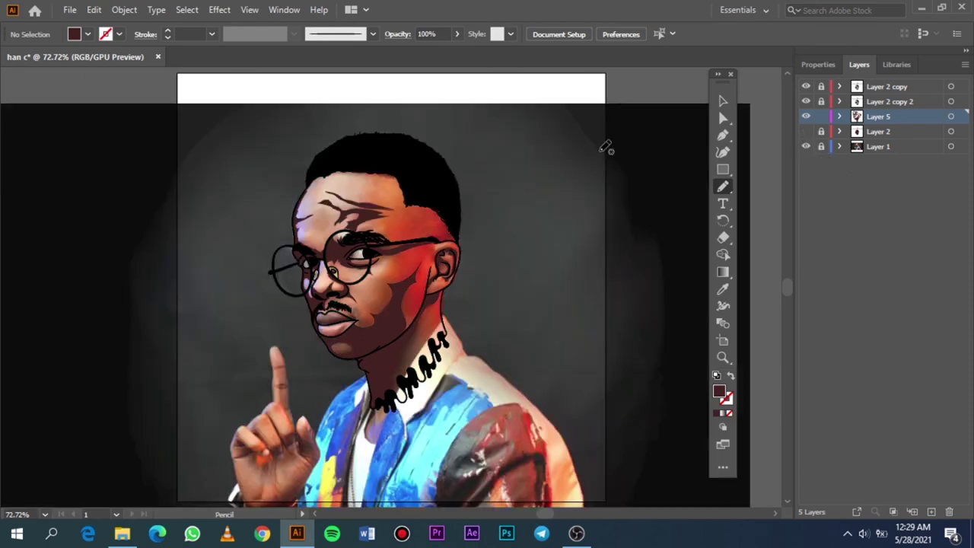
{"action": "scroll", "coordinate": [319, 221], "scroll_direction": "up", "scroll_amount": 3}
{"action": "scroll", "coordinate": [319, 221], "scroll_direction": "up", "scroll_amount": 2}
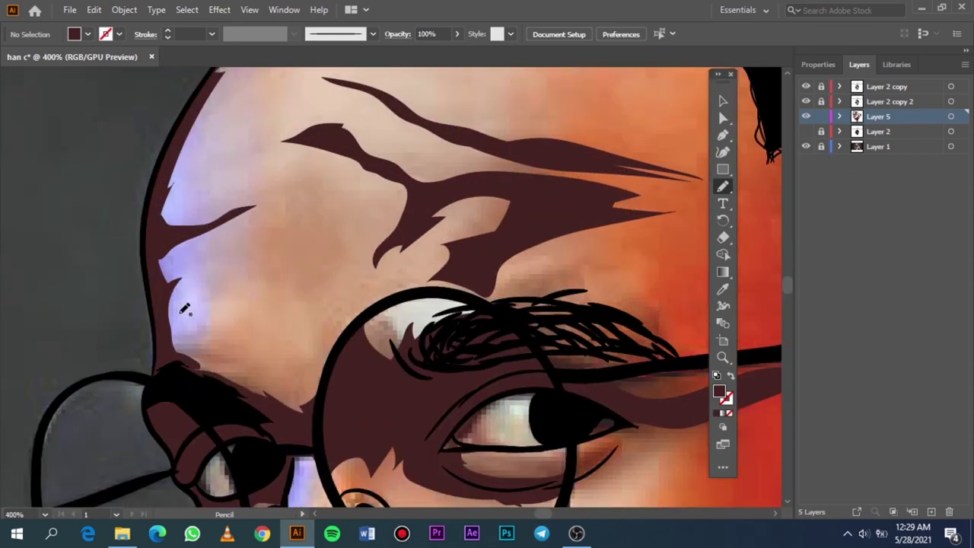
{"action": "left_click_drag", "start_coordinate": [167, 327], "coordinate": [245, 261]}
{"action": "left_click_drag", "start_coordinate": [175, 246], "coordinate": [180, 240]}
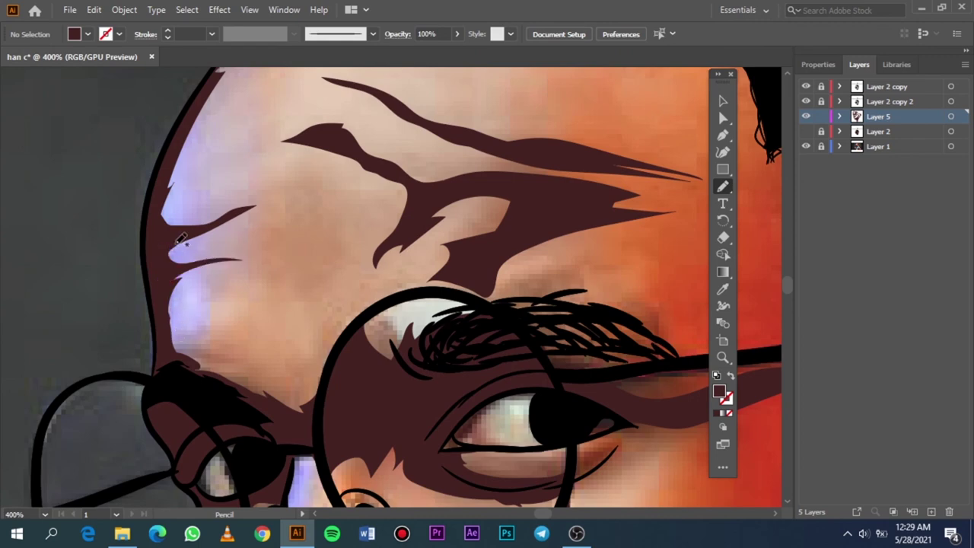
{"action": "scroll", "coordinate": [190, 221], "scroll_direction": "up", "scroll_amount": 4}
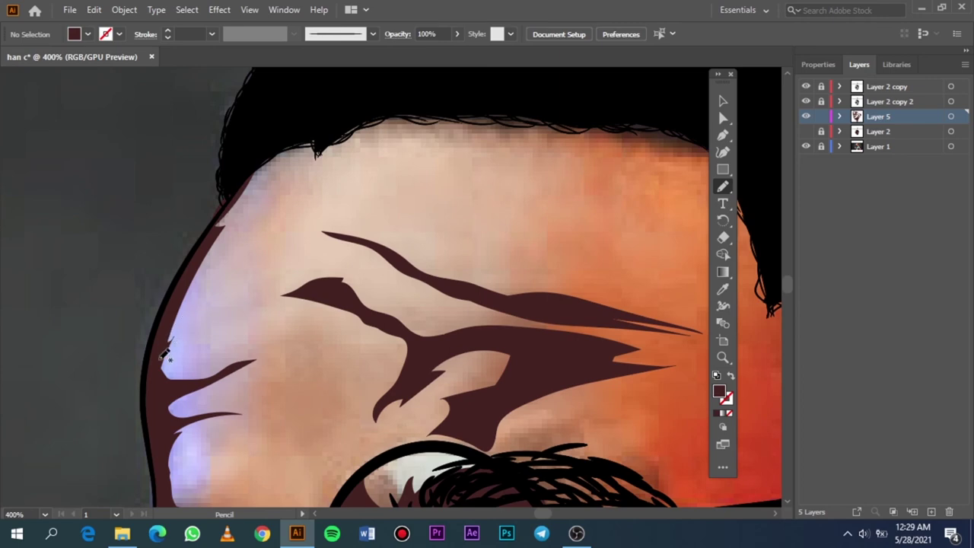
{"action": "mouse_move", "coordinate": [173, 342]}
{"action": "left_mouse_down"}
{"action": "mouse_move", "coordinate": [234, 318]}
{"action": "mouse_move", "coordinate": [202, 267]}
{"action": "mouse_move", "coordinate": [185, 292]}
{"action": "left_mouse_up"}
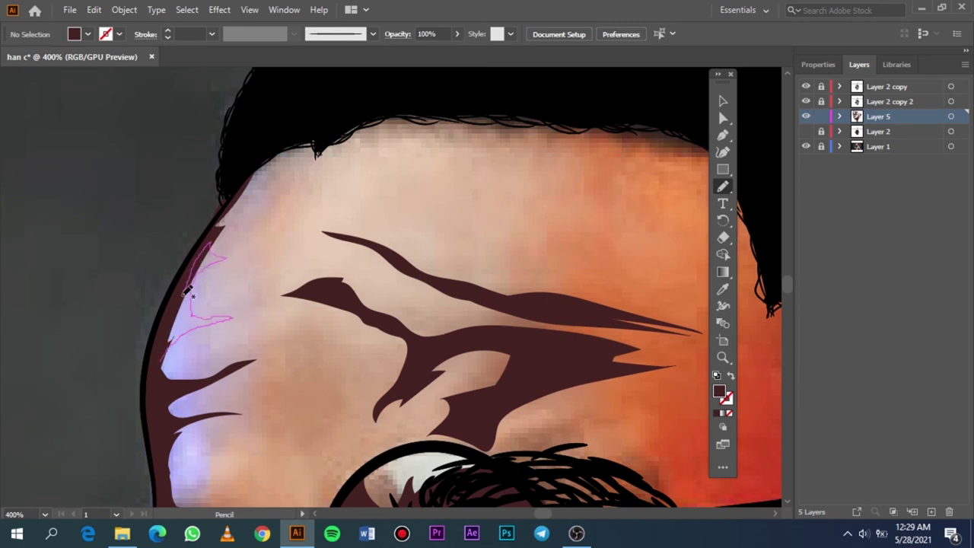
{"action": "left_click_drag", "start_coordinate": [169, 359], "coordinate": [166, 356]}
{"action": "left_click", "coordinate": [403, 383], "text": "ctrl"}
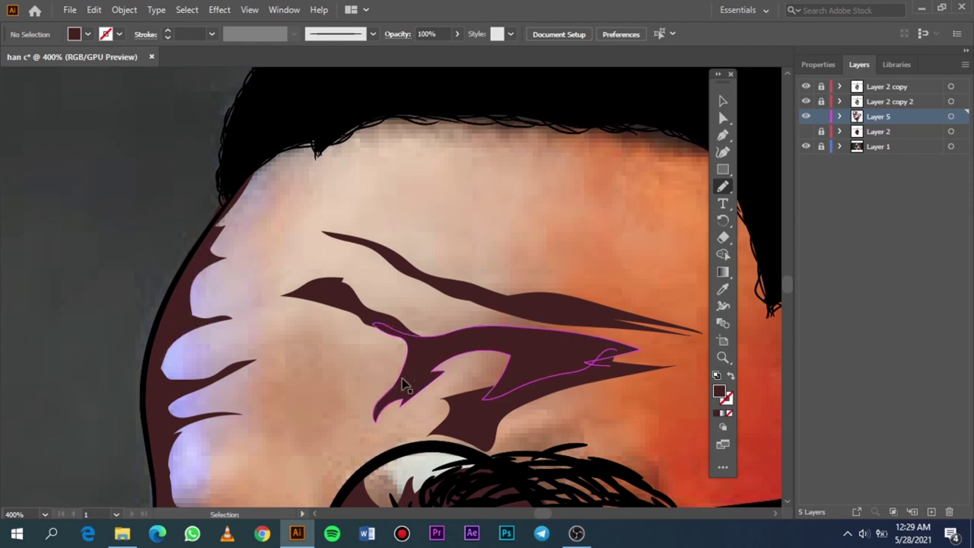
{"action": "key", "text": "ctrl+0"}
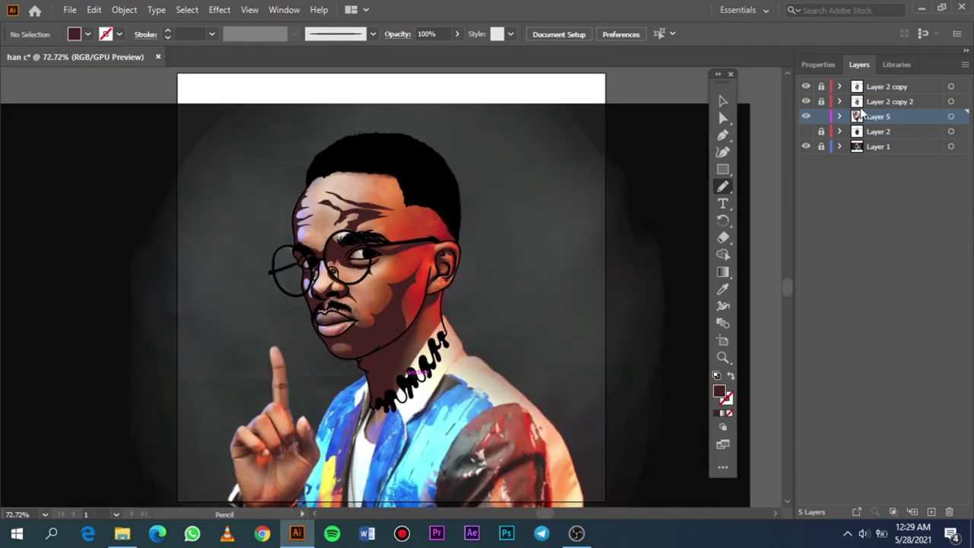
Compare the layers, then trace a shadow band along the forehead hairline, undoing one stray stroke.
{"action": "left_click", "coordinate": [806, 131]}
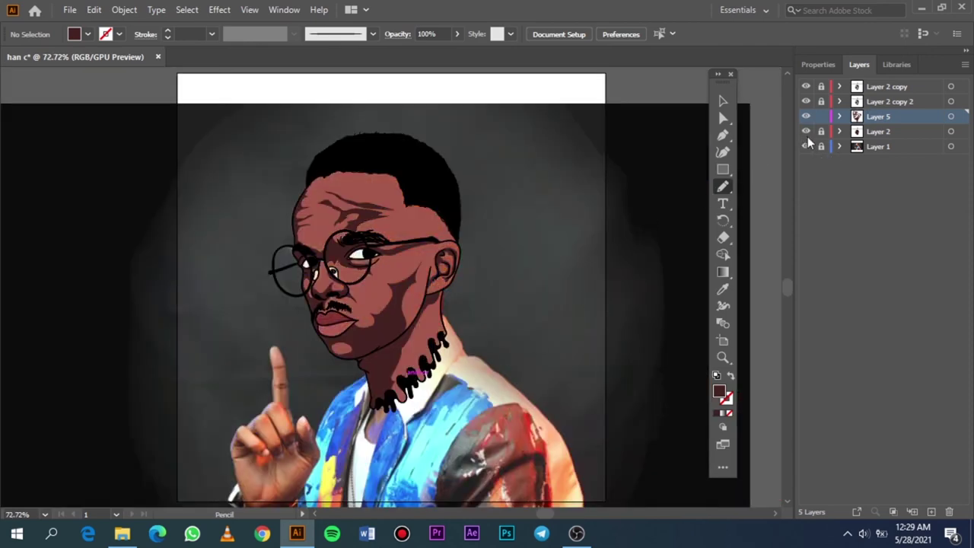
{"action": "left_click", "coordinate": [806, 146]}
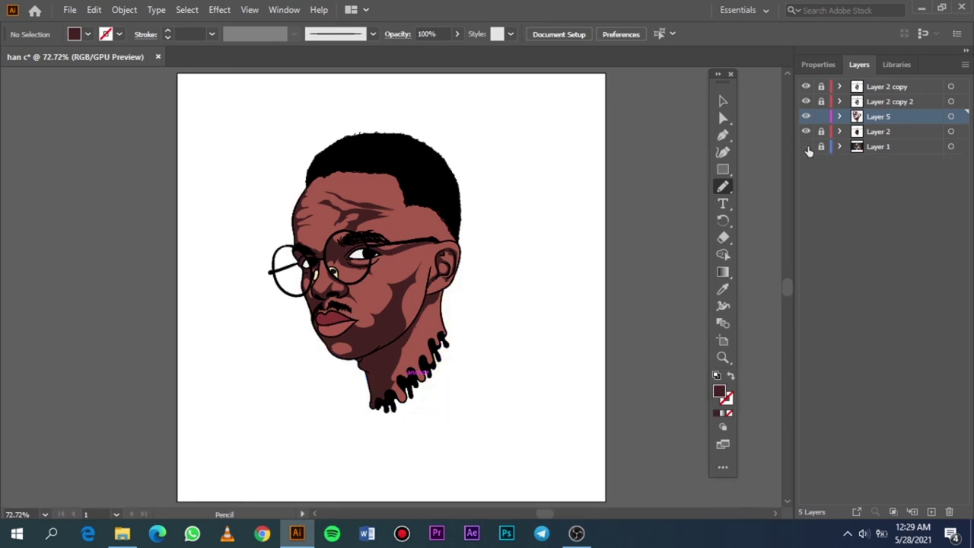
{"action": "left_click", "coordinate": [806, 147]}
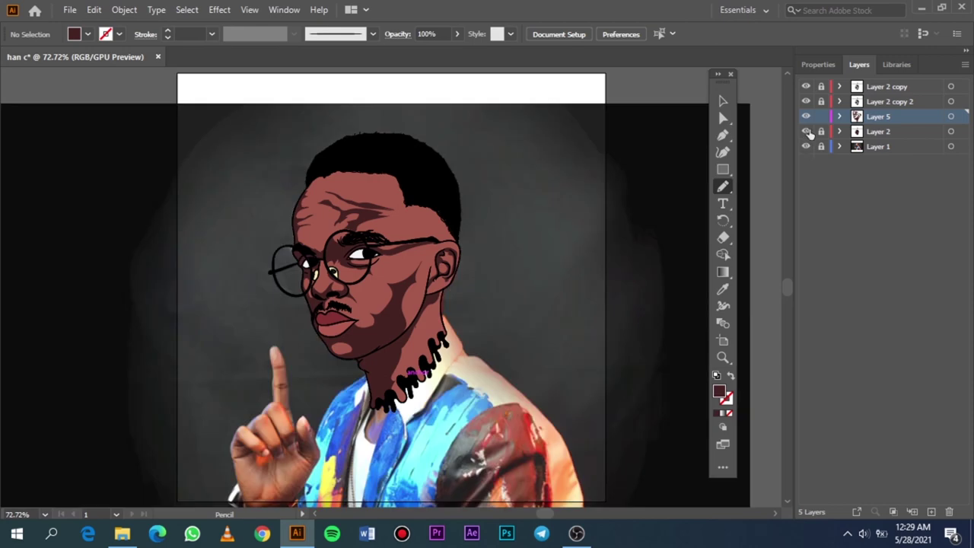
{"action": "left_click", "coordinate": [806, 131]}
{"action": "scroll", "coordinate": [385, 152], "scroll_direction": "up", "scroll_amount": 2}
{"action": "scroll", "coordinate": [374, 159], "scroll_direction": "up", "scroll_amount": 2}
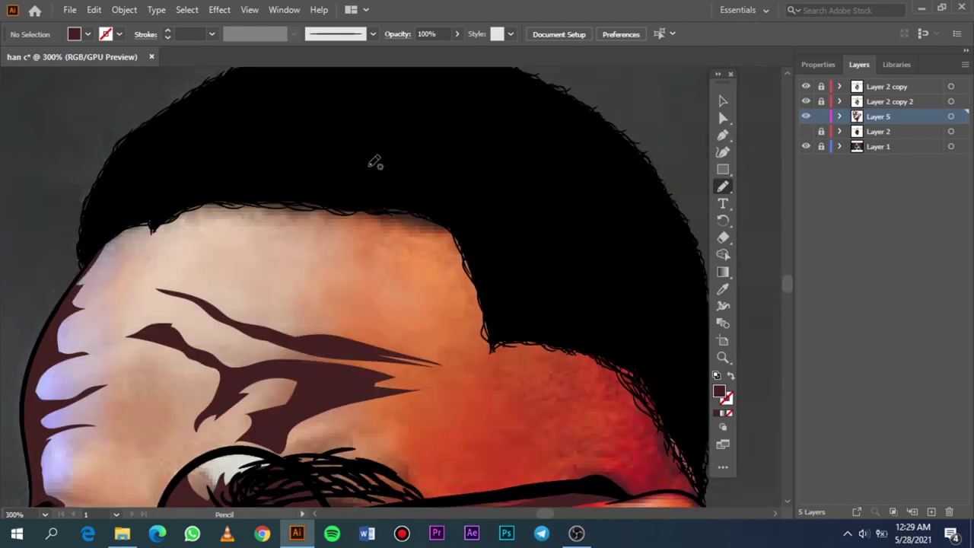
{"action": "left_click_drag", "start_coordinate": [109, 205], "coordinate": [137, 246]}
{"action": "left_click_drag", "start_coordinate": [143, 252], "coordinate": [420, 236]}
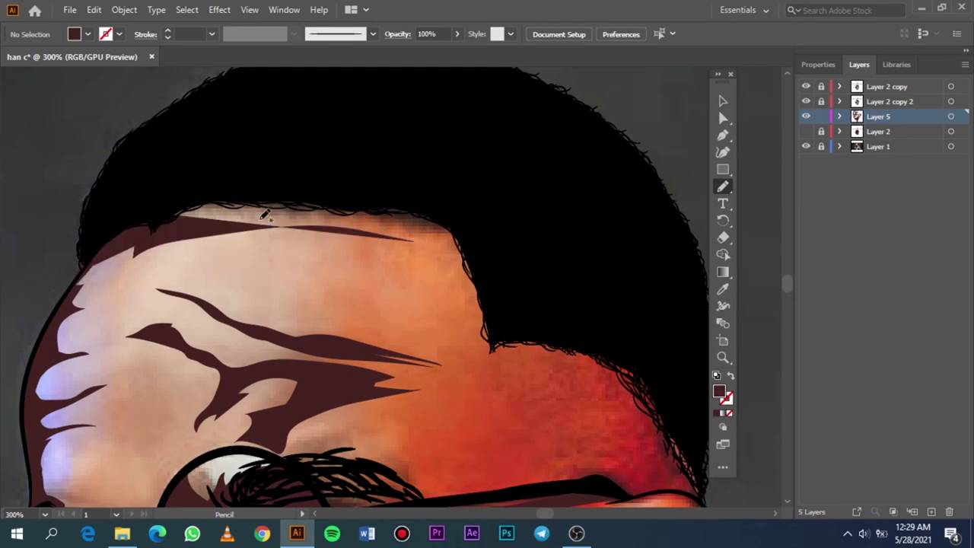
{"action": "key", "text": "ctrl+z"}
{"action": "scroll", "coordinate": [150, 220], "scroll_direction": "up", "scroll_amount": 2}
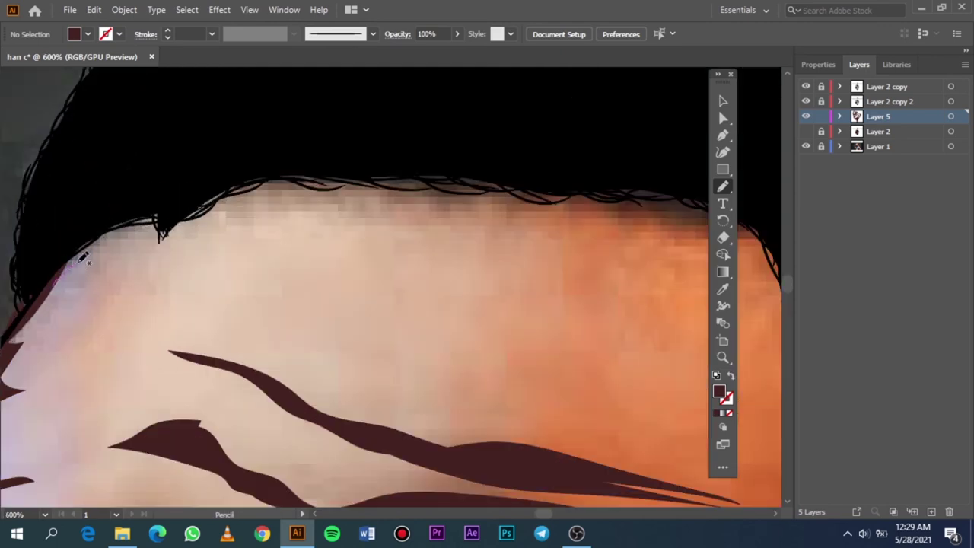
{"action": "mouse_move", "coordinate": [136, 266]}
{"action": "left_mouse_down"}
{"action": "mouse_move", "coordinate": [648, 176]}
{"action": "mouse_move", "coordinate": [358, 159]}
{"action": "mouse_move", "coordinate": [170, 165]}
{"action": "mouse_move", "coordinate": [65, 223]}
{"action": "mouse_move", "coordinate": [50, 281]}
{"action": "left_mouse_up"}
Trace a closed shadow shape along the upper hair edge.
{"action": "scroll", "coordinate": [652, 180], "scroll_direction": "down", "scroll_amount": 2}
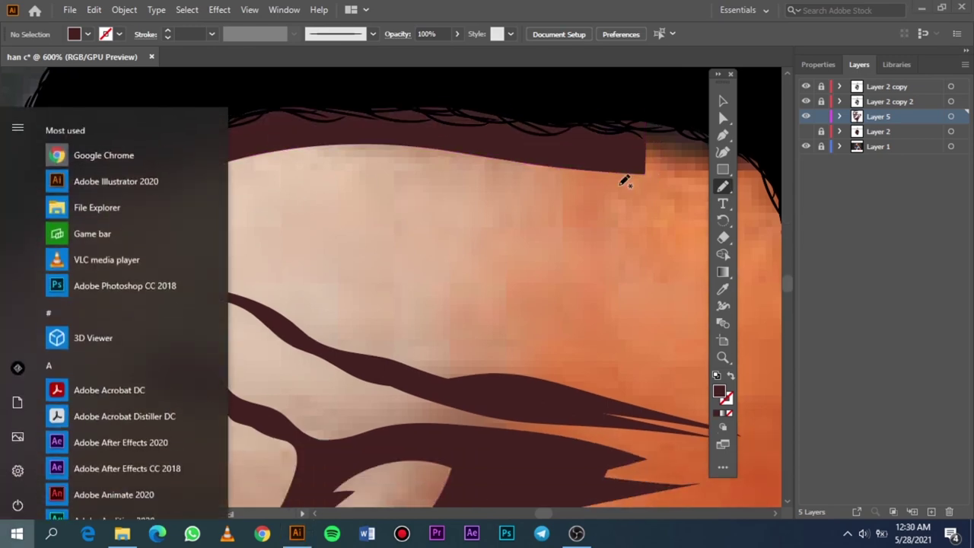
{"action": "key", "text": "super"}
{"action": "scroll", "coordinate": [624, 180], "scroll_direction": "down", "scroll_amount": 3}
{"action": "scroll", "coordinate": [616, 190], "scroll_direction": "down", "scroll_amount": 2}
{"action": "scroll", "coordinate": [601, 206], "scroll_direction": "down", "scroll_amount": 1}
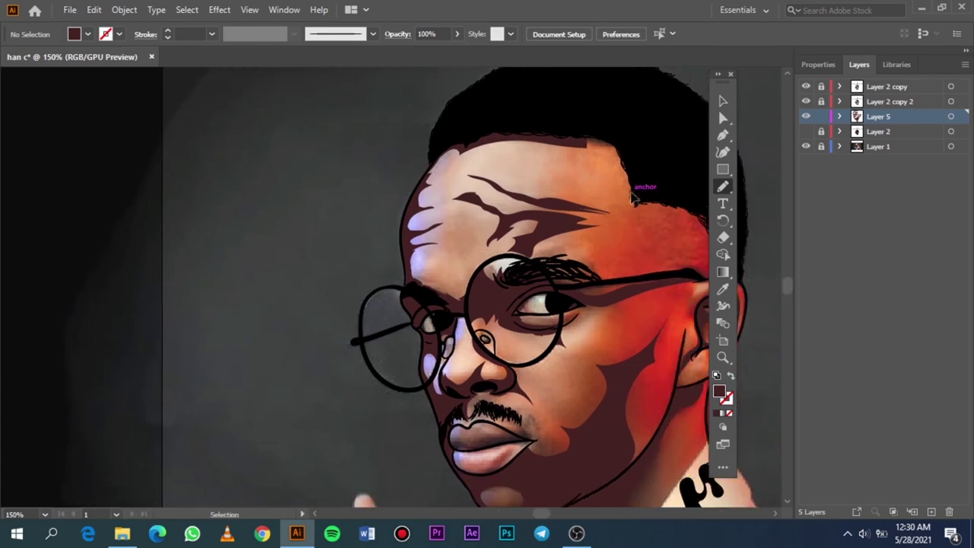
{"action": "scroll", "coordinate": [530, 190], "scroll_direction": "up", "scroll_amount": 1}
{"action": "scroll", "coordinate": [497, 184], "scroll_direction": "up", "scroll_amount": 1}
{"action": "scroll", "coordinate": [497, 185], "scroll_direction": "up", "scroll_amount": 1}
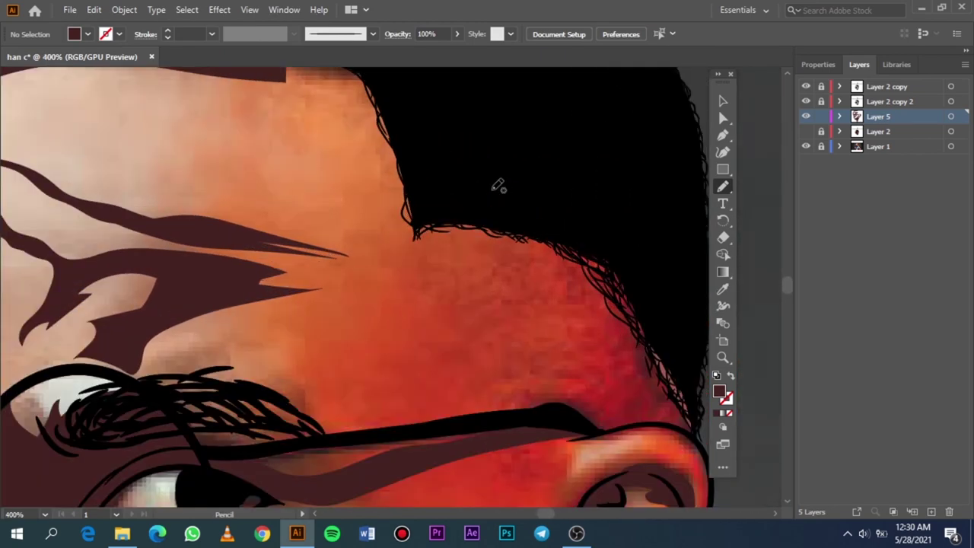
{"action": "scroll", "coordinate": [403, 186], "scroll_direction": "up", "scroll_amount": 1}
{"action": "left_click_drag", "start_coordinate": [246, 161], "coordinate": [289, 168]}
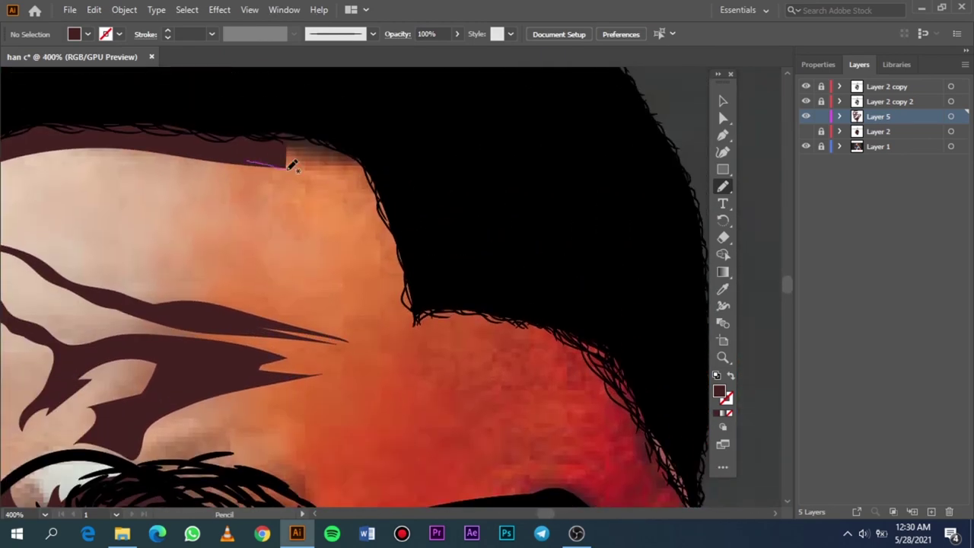
{"action": "mouse_move", "coordinate": [359, 233]}
{"action": "left_mouse_down"}
{"action": "mouse_move", "coordinate": [400, 337]}
{"action": "mouse_move", "coordinate": [454, 255]}
{"action": "mouse_move", "coordinate": [408, 130]}
{"action": "mouse_move", "coordinate": [261, 104]}
{"action": "mouse_move", "coordinate": [248, 161]}
{"action": "left_mouse_up"}
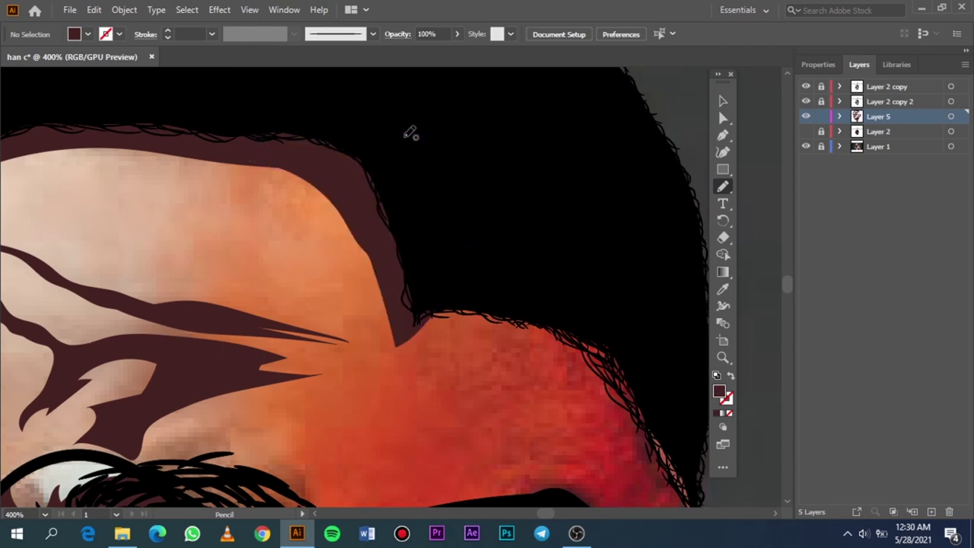
Draw a shadow down the temple hairline, then check the face on plain white with Layer 1 hidden.
{"action": "scroll", "coordinate": [436, 202], "scroll_direction": "right", "scroll_amount": 2}
{"action": "scroll", "coordinate": [440, 216], "scroll_direction": "right", "scroll_amount": 2}
{"action": "scroll", "coordinate": [440, 215], "scroll_direction": "down", "scroll_amount": 3}
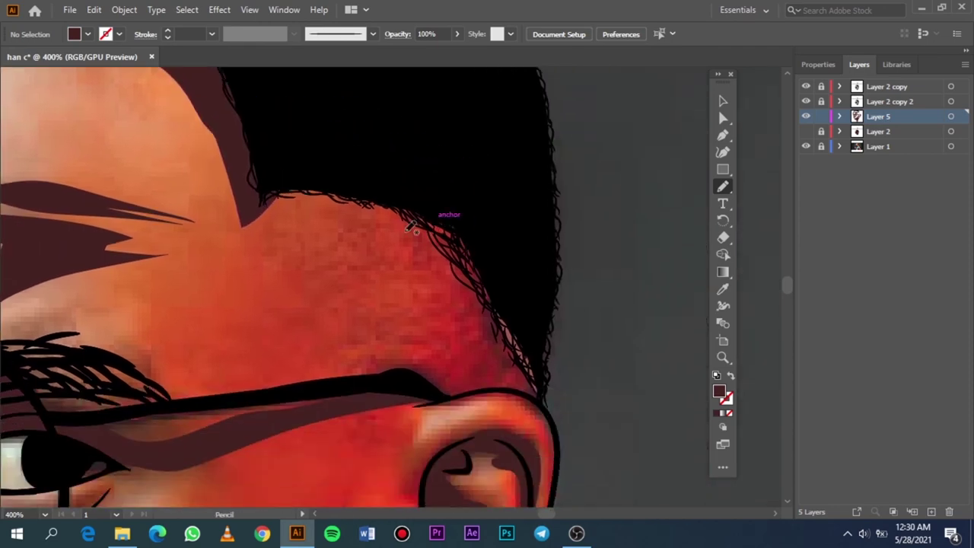
{"action": "mouse_move", "coordinate": [241, 223]}
{"action": "left_mouse_down"}
{"action": "mouse_move", "coordinate": [264, 225]}
{"action": "mouse_move", "coordinate": [348, 293]}
{"action": "mouse_move", "coordinate": [365, 365]}
{"action": "mouse_move", "coordinate": [395, 382]}
{"action": "mouse_move", "coordinate": [546, 397]}
{"action": "mouse_move", "coordinate": [542, 327]}
{"action": "mouse_move", "coordinate": [327, 156]}
{"action": "mouse_move", "coordinate": [266, 193]}
{"action": "left_mouse_up"}
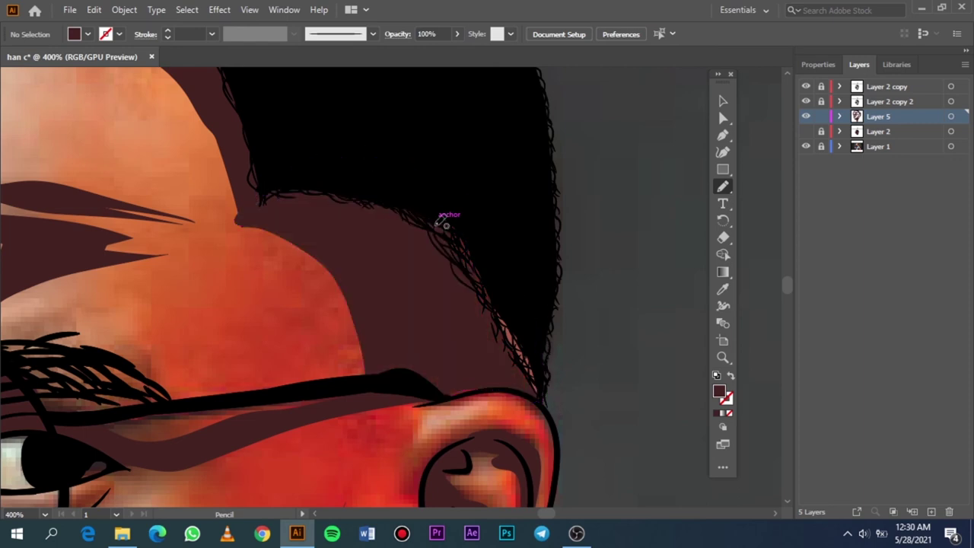
{"action": "key", "text": "ctrl+0"}
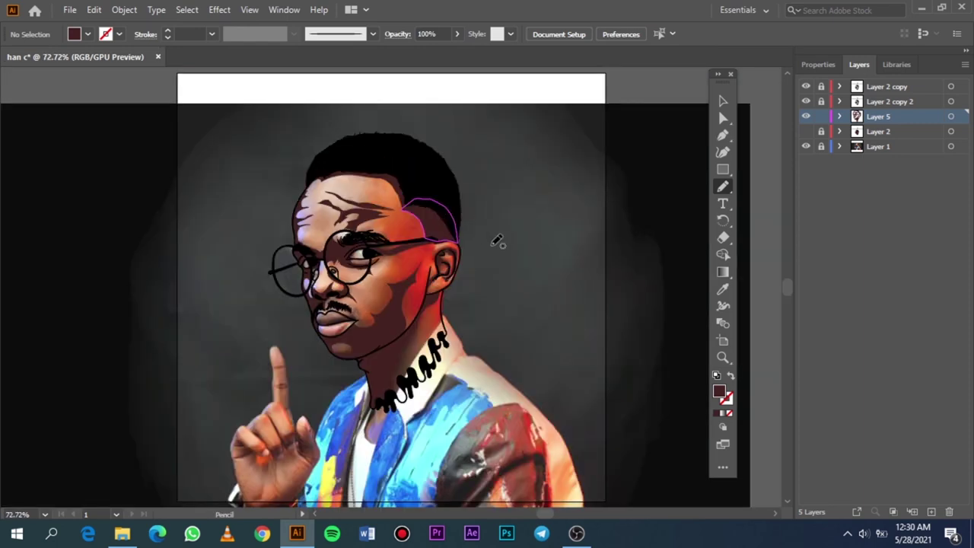
{"action": "left_click", "coordinate": [806, 131]}
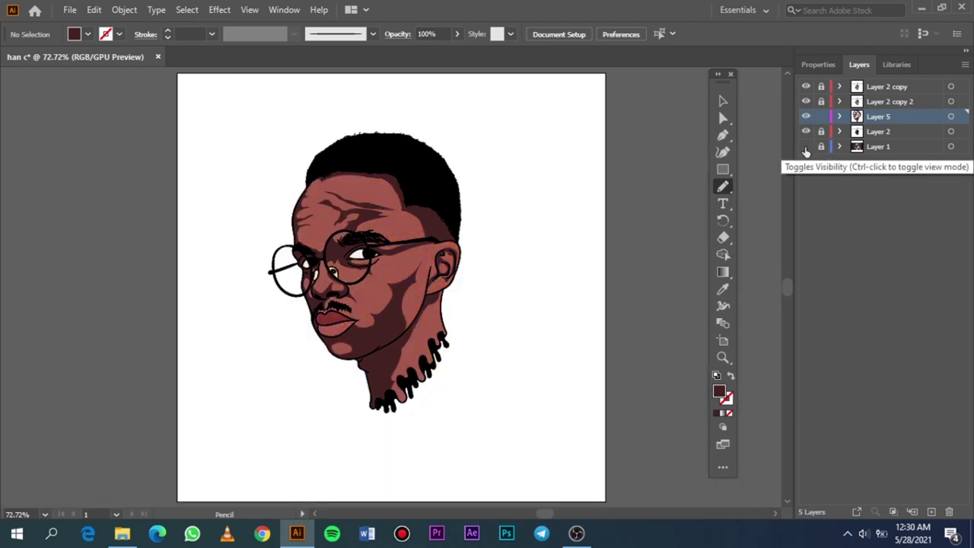
{"action": "left_click", "coordinate": [804, 146]}
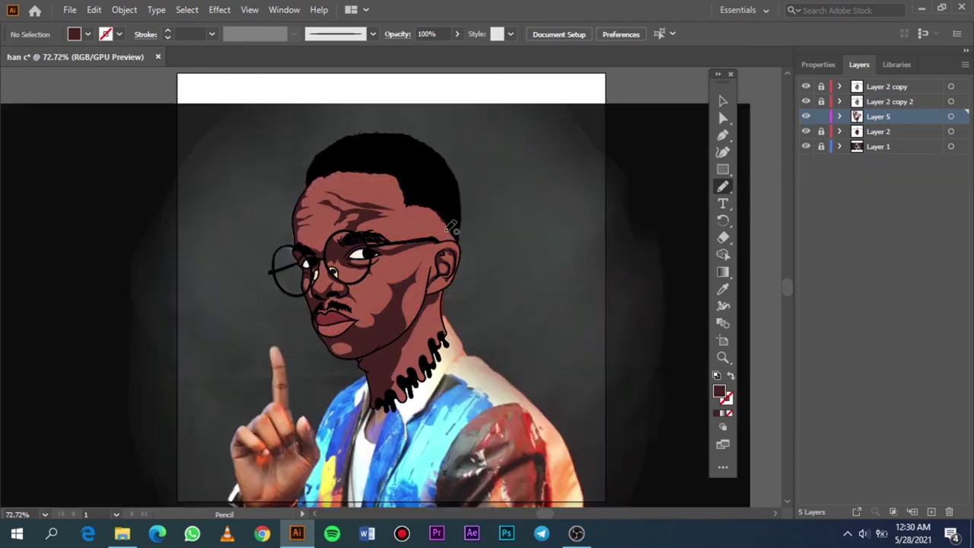
{"action": "left_click", "coordinate": [806, 146]}
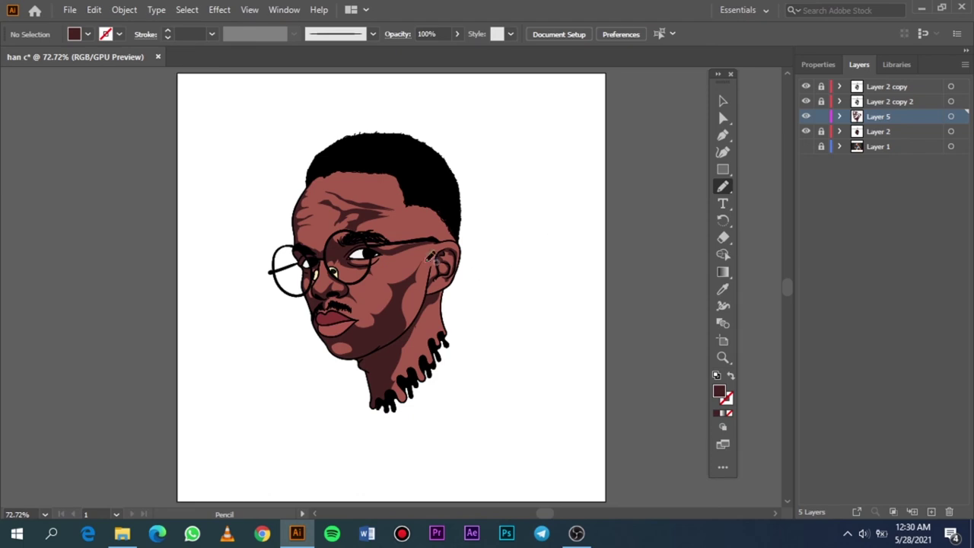
Trace a dark shadow along the right ear's top under the glasses arm, comparing with and without the photo.
{"action": "scroll", "coordinate": [446, 230], "scroll_direction": "up", "scroll_amount": 2}
{"action": "scroll", "coordinate": [446, 213], "scroll_direction": "up", "scroll_amount": 1}
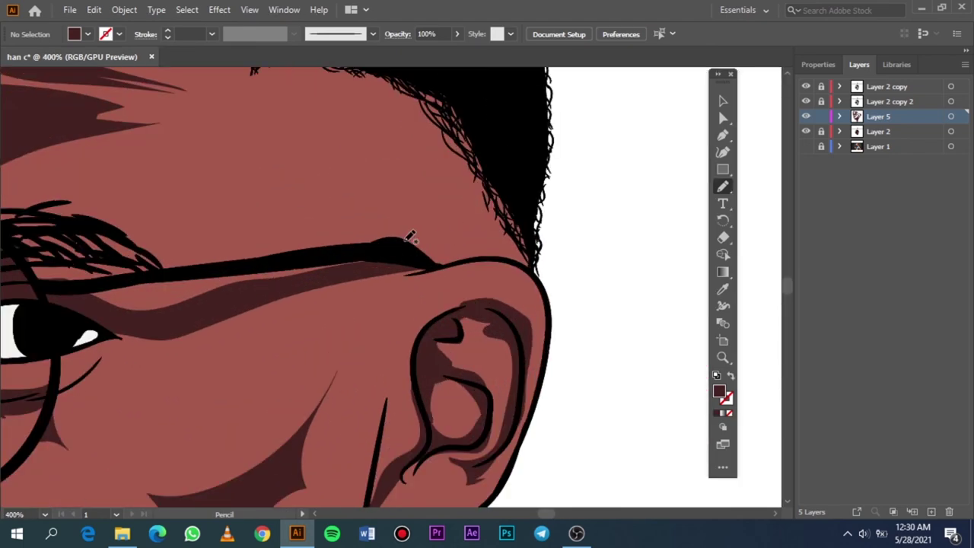
{"action": "scroll", "coordinate": [413, 239], "scroll_direction": "up", "scroll_amount": 1}
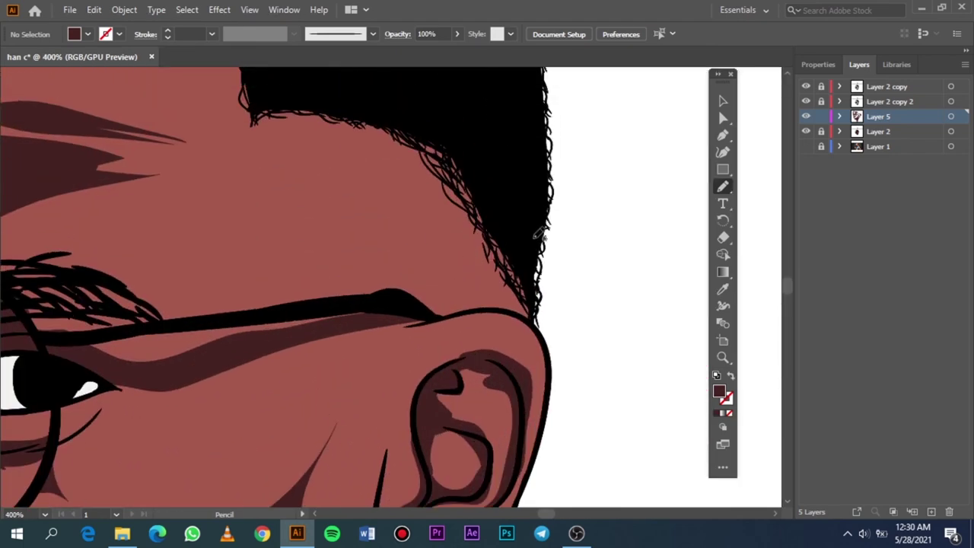
{"action": "left_click", "coordinate": [806, 146]}
{"action": "scroll", "coordinate": [537, 321], "scroll_direction": "down", "scroll_amount": 2}
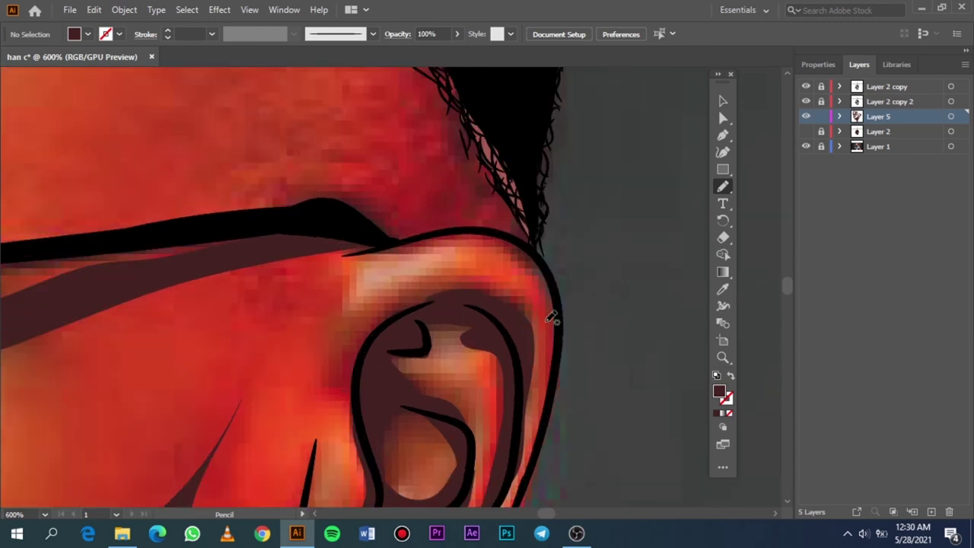
{"action": "left_click_drag", "start_coordinate": [557, 335], "coordinate": [511, 257]}
{"action": "mouse_move", "coordinate": [405, 276]}
{"action": "left_mouse_down"}
{"action": "mouse_move", "coordinate": [365, 230]}
{"action": "mouse_move", "coordinate": [510, 226]}
{"action": "mouse_move", "coordinate": [536, 245]}
{"action": "mouse_move", "coordinate": [561, 331]}
{"action": "mouse_move", "coordinate": [562, 290]}
{"action": "mouse_move", "coordinate": [550, 275]}
{"action": "mouse_move", "coordinate": [558, 376]}
{"action": "mouse_move", "coordinate": [564, 298]}
{"action": "mouse_move", "coordinate": [556, 281]}
{"action": "left_mouse_up"}
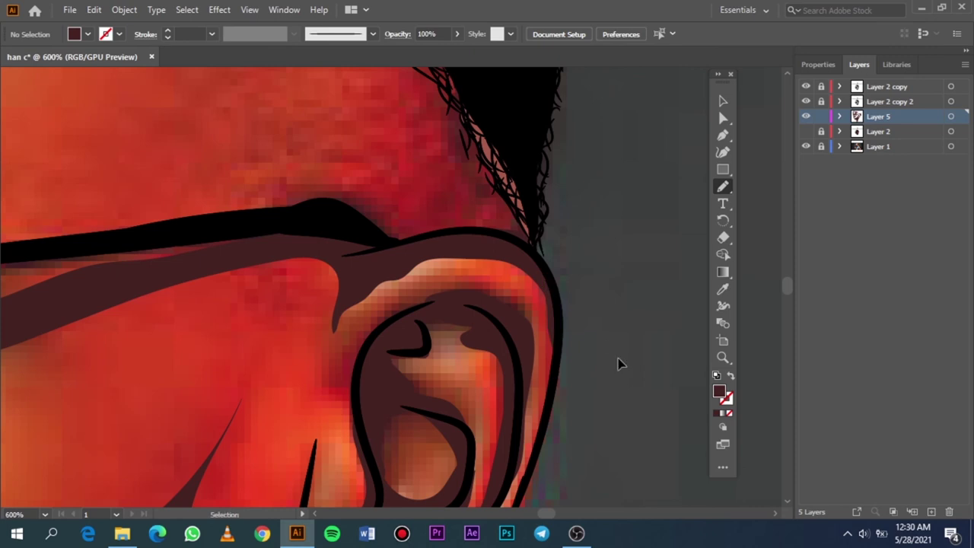
{"action": "key", "text": "ctrl+0"}
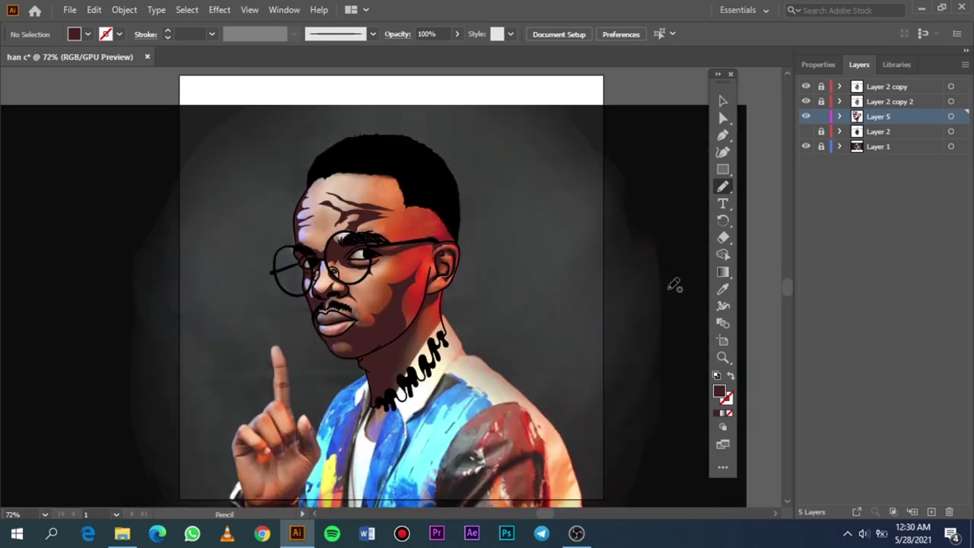
{"action": "left_click", "coordinate": [806, 131]}
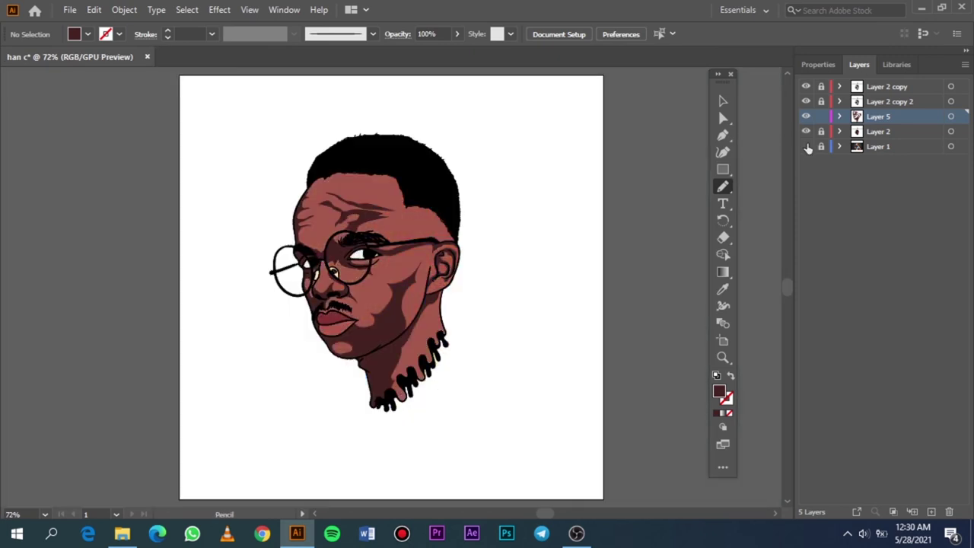
{"action": "left_click", "coordinate": [805, 146]}
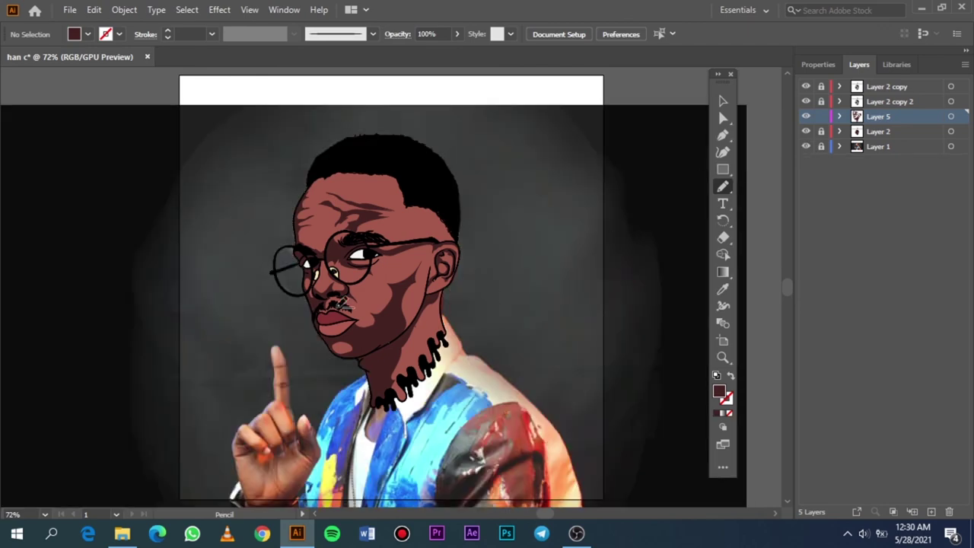
Sample the eye white with the Eyedropper and darken the fill to a light grey.
{"action": "scroll", "coordinate": [349, 241], "scroll_direction": "up", "scroll_amount": 3}
{"action": "scroll", "coordinate": [355, 255], "scroll_direction": "up", "scroll_amount": 3}
{"action": "scroll", "coordinate": [571, 246], "scroll_direction": "up", "scroll_amount": 2}
{"action": "scroll", "coordinate": [571, 246], "scroll_direction": "up", "scroll_amount": 2}
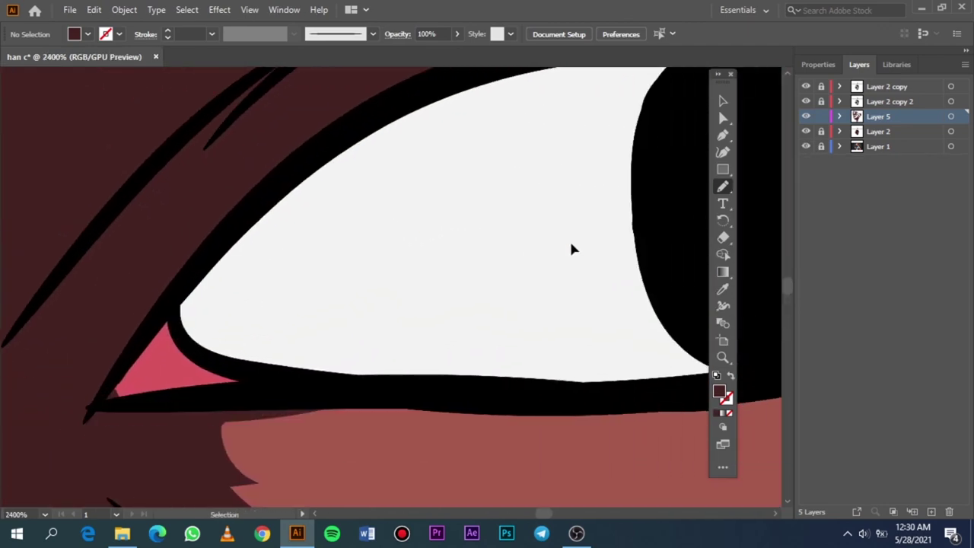
{"action": "scroll", "coordinate": [560, 238], "scroll_direction": "up", "scroll_amount": 2}
{"action": "scroll", "coordinate": [496, 272], "scroll_direction": "up", "scroll_amount": 2}
{"action": "key", "text": "i"}
{"action": "left_click", "coordinate": [437, 289]}
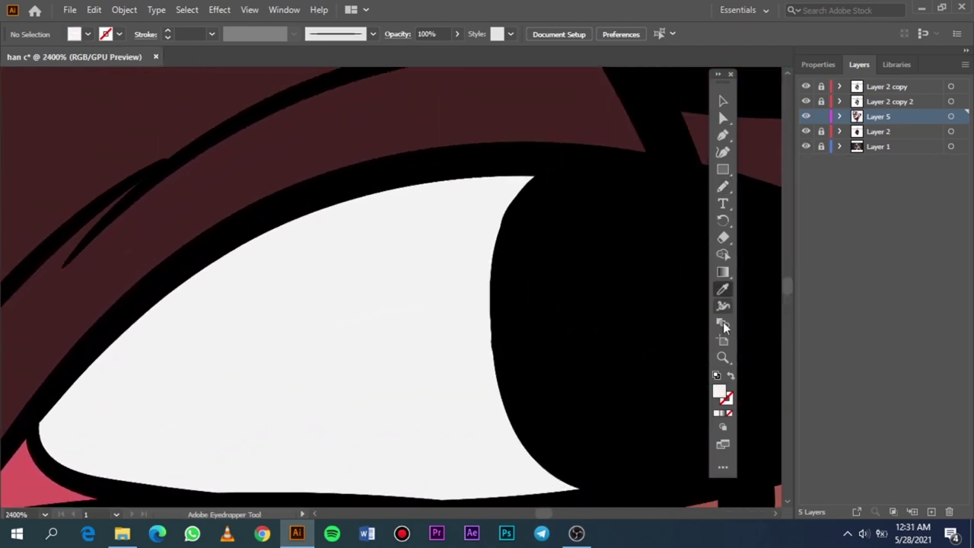
{"action": "double_click", "coordinate": [720, 393]}
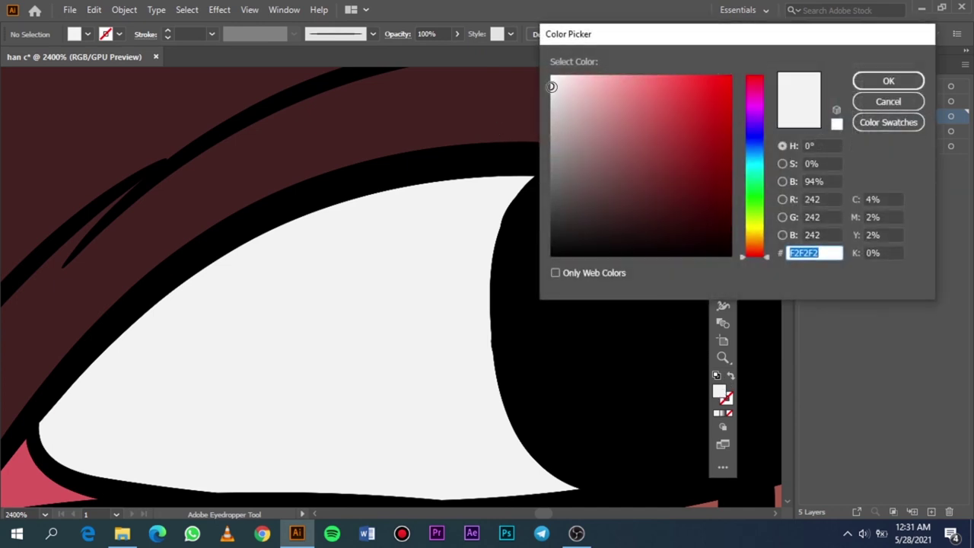
{"action": "left_click", "coordinate": [553, 109]}
{"action": "left_click", "coordinate": [866, 80]}
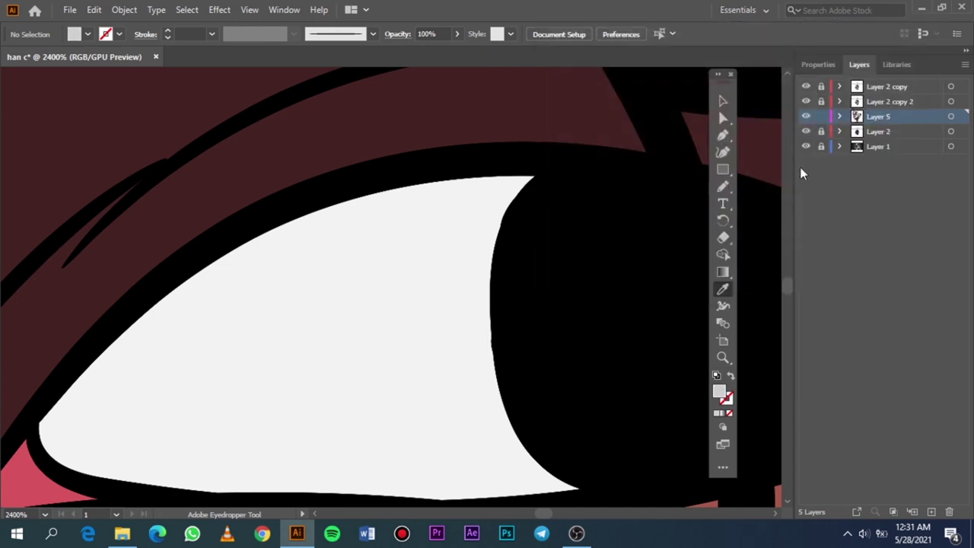
Draw a light grey shading shape over the outer part of the first eye white.
{"action": "key", "text": "n"}
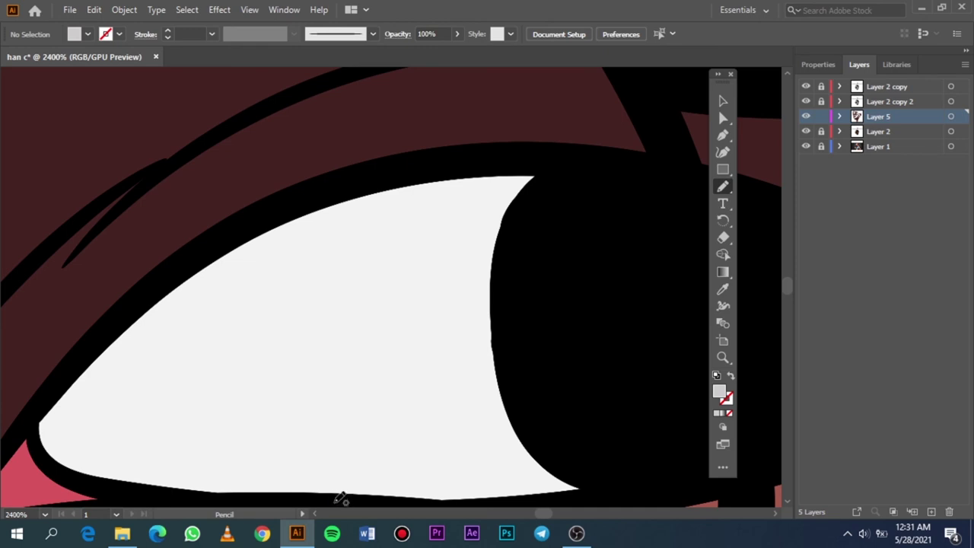
{"action": "mouse_move", "coordinate": [334, 502]}
{"action": "left_mouse_down"}
{"action": "mouse_move", "coordinate": [318, 391]}
{"action": "mouse_move", "coordinate": [352, 320]}
{"action": "mouse_move", "coordinate": [494, 203]}
{"action": "mouse_move", "coordinate": [561, 170]}
{"action": "mouse_move", "coordinate": [480, 165]}
{"action": "mouse_move", "coordinate": [373, 178]}
{"action": "mouse_move", "coordinate": [276, 210]}
{"action": "mouse_move", "coordinate": [139, 289]}
{"action": "mouse_move", "coordinate": [50, 392]}
{"action": "left_mouse_up"}
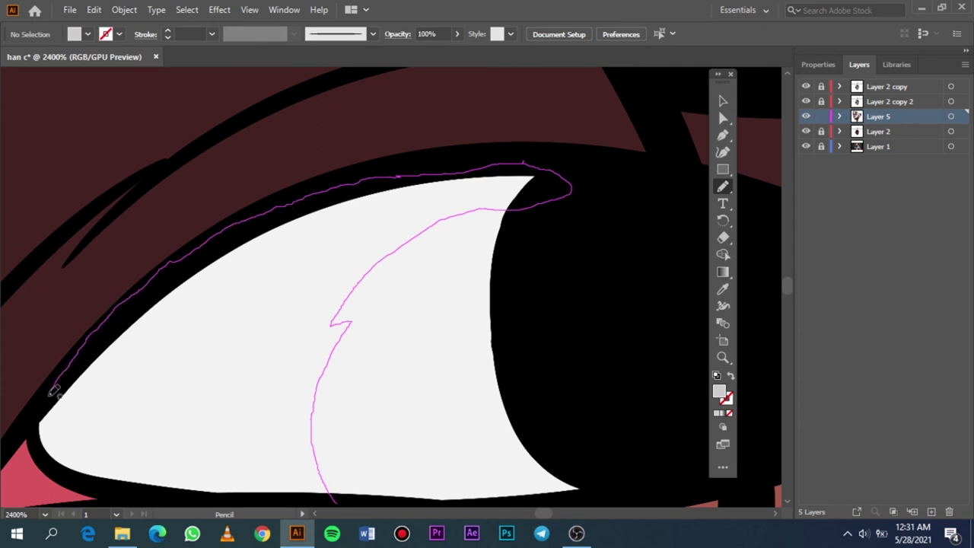
{"action": "mouse_move", "coordinate": [43, 441]}
{"action": "left_mouse_down"}
{"action": "mouse_move", "coordinate": [86, 482]}
{"action": "mouse_move", "coordinate": [145, 505]}
{"action": "left_mouse_up"}
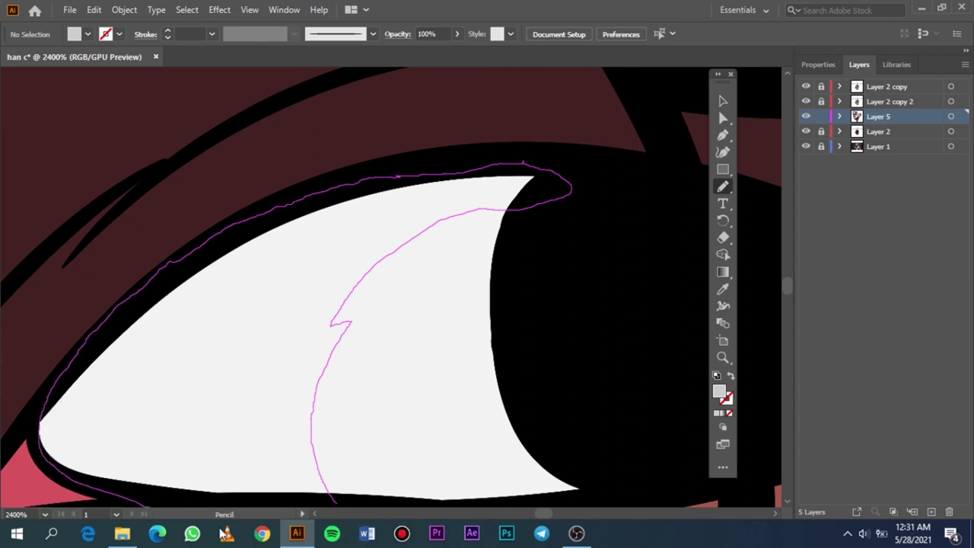
{"action": "mouse_move", "coordinate": [308, 506]}
{"action": "left_mouse_down"}
{"action": "mouse_move", "coordinate": [342, 491]}
{"action": "mouse_move", "coordinate": [320, 446]}
{"action": "left_mouse_up"}
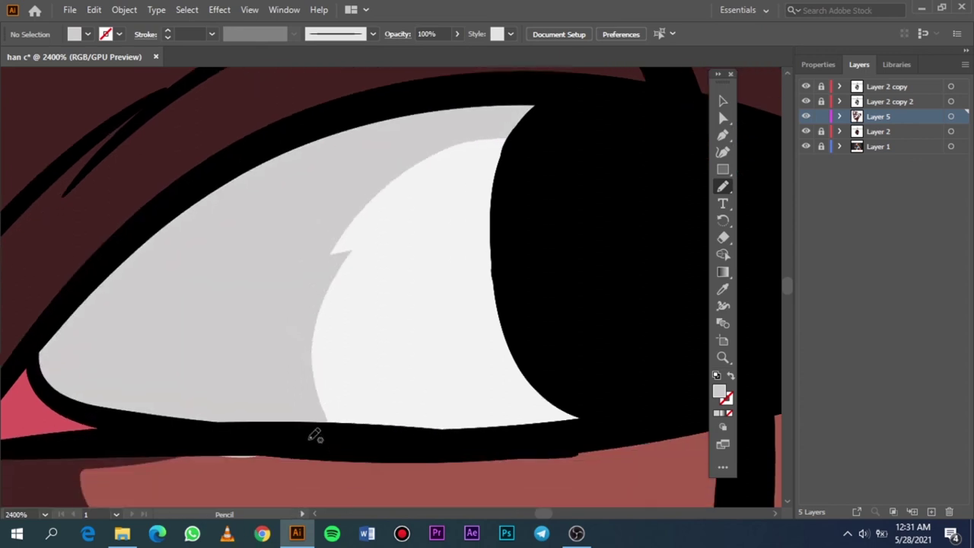
{"action": "key", "text": "ctrl+0"}
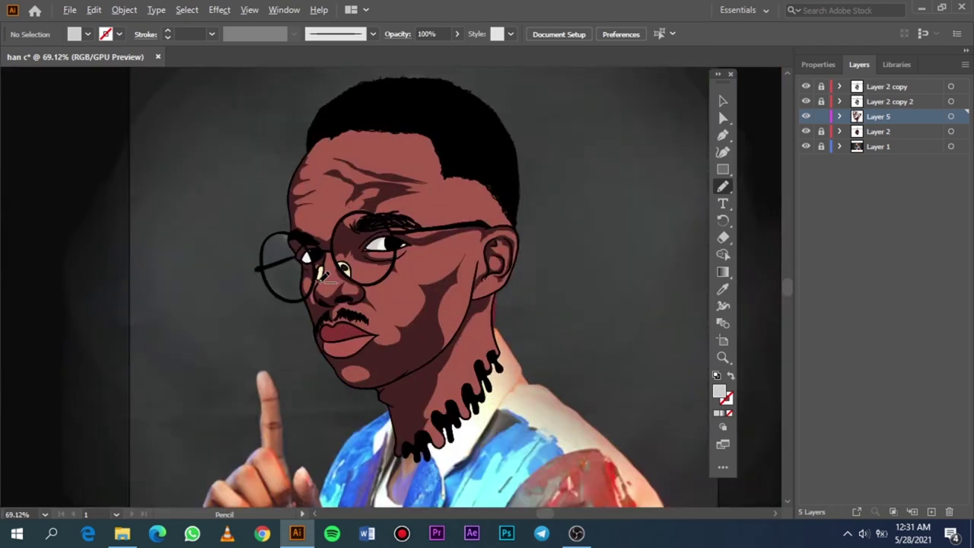
Add matching light grey shading on the other eye white and fit the portrait in view.
{"action": "scroll", "coordinate": [384, 274], "scroll_direction": "up", "scroll_amount": 5}
{"action": "scroll", "coordinate": [181, 280], "scroll_direction": "up", "scroll_amount": 2}
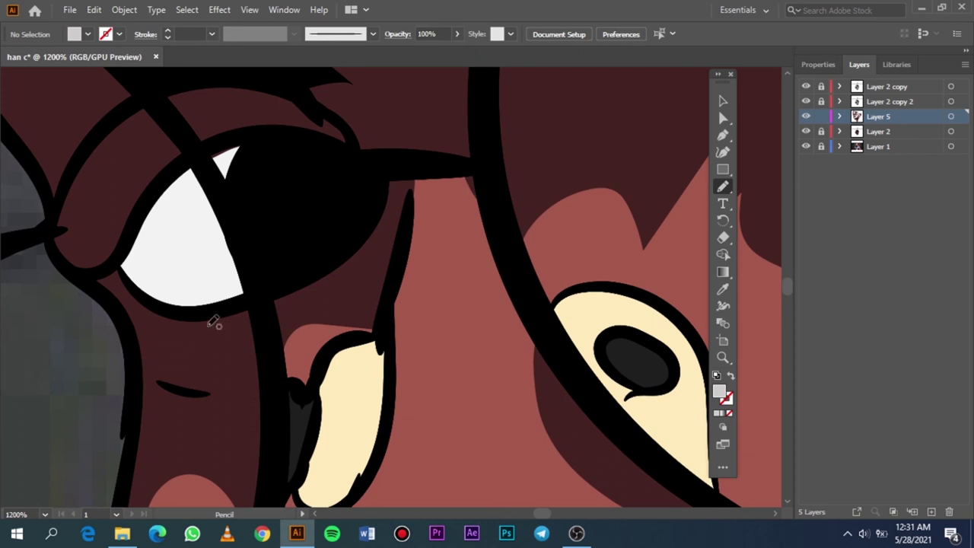
{"action": "mouse_move", "coordinate": [203, 307]}
{"action": "left_mouse_down"}
{"action": "mouse_move", "coordinate": [180, 226]}
{"action": "mouse_move", "coordinate": [209, 158]}
{"action": "mouse_move", "coordinate": [242, 143]}
{"action": "mouse_move", "coordinate": [158, 180]}
{"action": "mouse_move", "coordinate": [126, 257]}
{"action": "left_mouse_up"}
{"action": "mouse_move", "coordinate": [156, 293]}
{"action": "left_mouse_down"}
{"action": "mouse_move", "coordinate": [200, 311]}
{"action": "mouse_move", "coordinate": [228, 303]}
{"action": "left_mouse_up"}
{"action": "key", "text": "ctrl+0"}
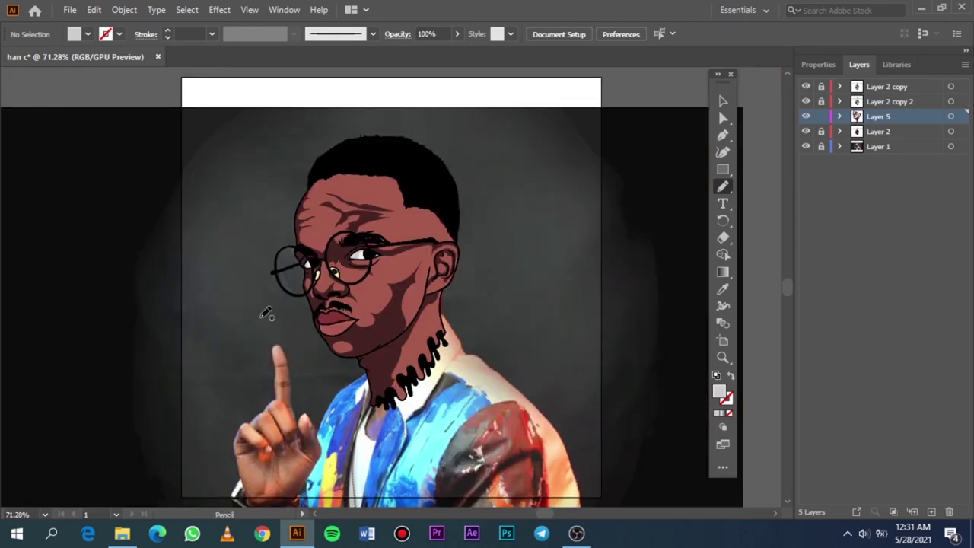
Sample the lip's light red and darken the fill colour to #9B4C46.
{"action": "scroll", "coordinate": [341, 327], "scroll_direction": "up", "scroll_amount": 5}
{"action": "scroll", "coordinate": [344, 327], "scroll_direction": "up", "scroll_amount": 4}
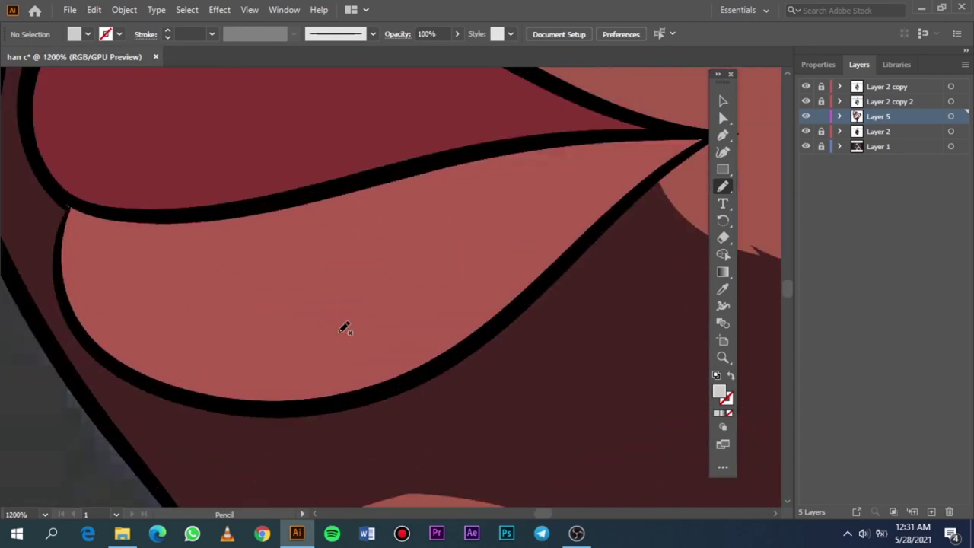
{"action": "left_click", "coordinate": [722, 291]}
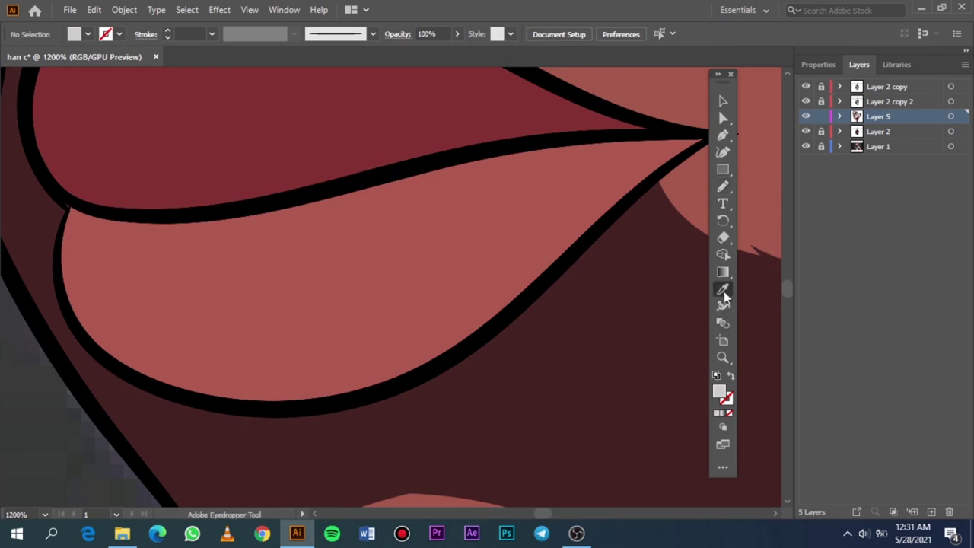
{"action": "left_click", "coordinate": [386, 234]}
{"action": "double_click", "coordinate": [720, 392]}
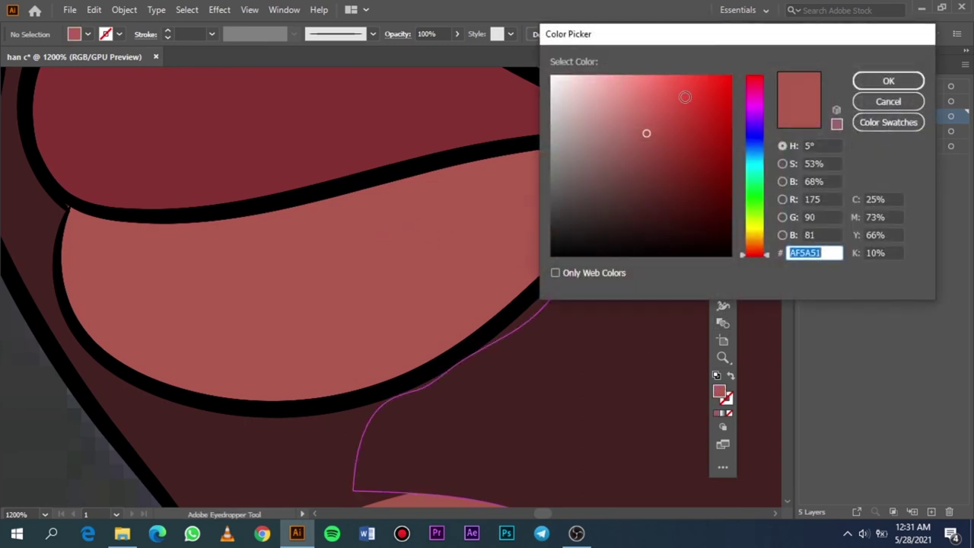
{"action": "left_click_drag", "start_coordinate": [645, 133], "coordinate": [650, 145]}
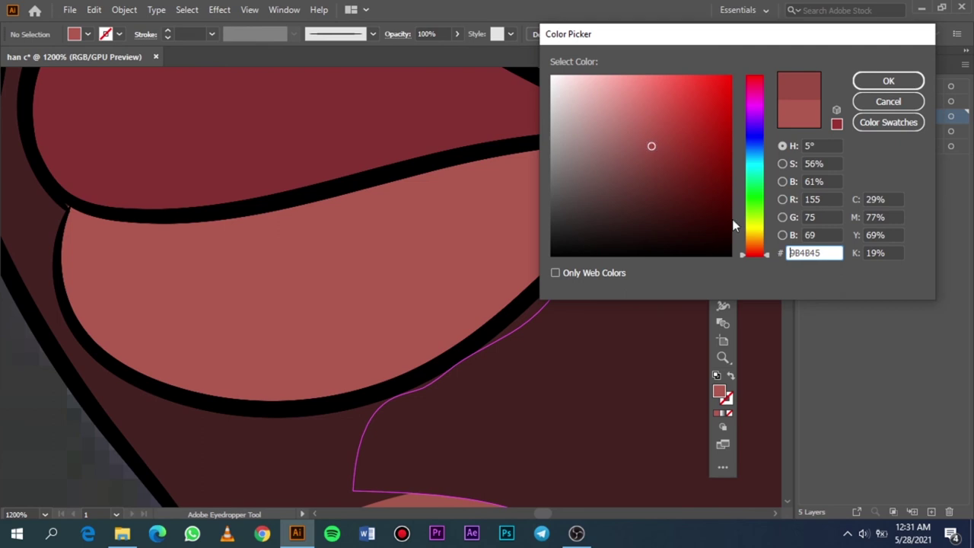
{"action": "left_click", "coordinate": [887, 81]}
With Layer 2 hidden, pencil-trace a closed shadow shape over the lower lip.
{"action": "left_click", "coordinate": [806, 132]}
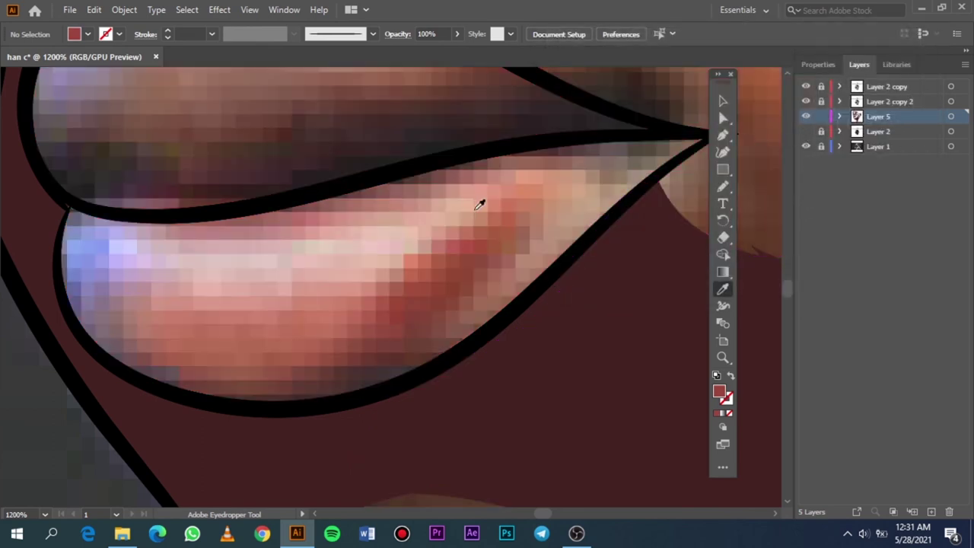
{"action": "key", "text": "n"}
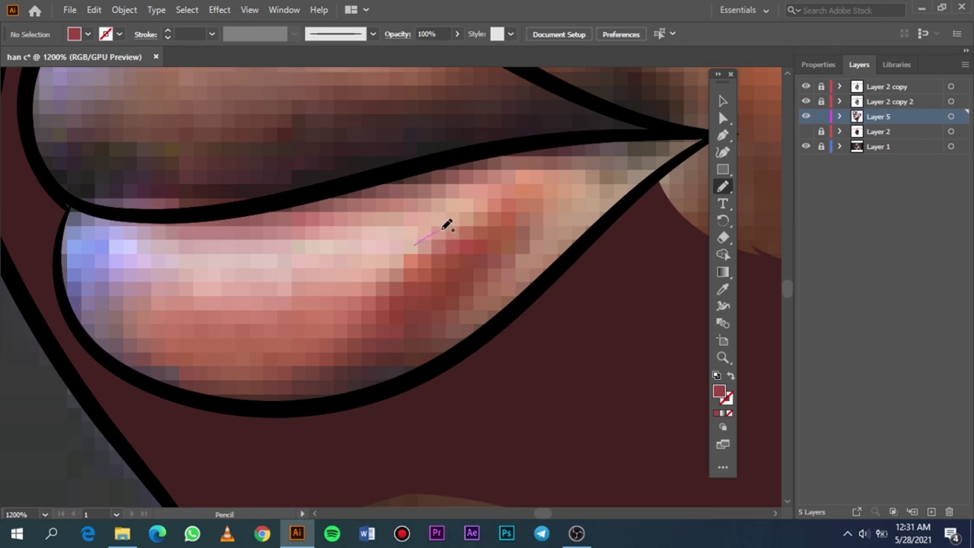
{"action": "left_click_drag", "start_coordinate": [443, 229], "coordinate": [528, 185]}
{"action": "mouse_move", "coordinate": [466, 319]}
{"action": "left_mouse_down"}
{"action": "mouse_move", "coordinate": [418, 363]}
{"action": "mouse_move", "coordinate": [369, 382]}
{"action": "mouse_move", "coordinate": [263, 401]}
{"action": "mouse_move", "coordinate": [131, 356]}
{"action": "left_mouse_up"}
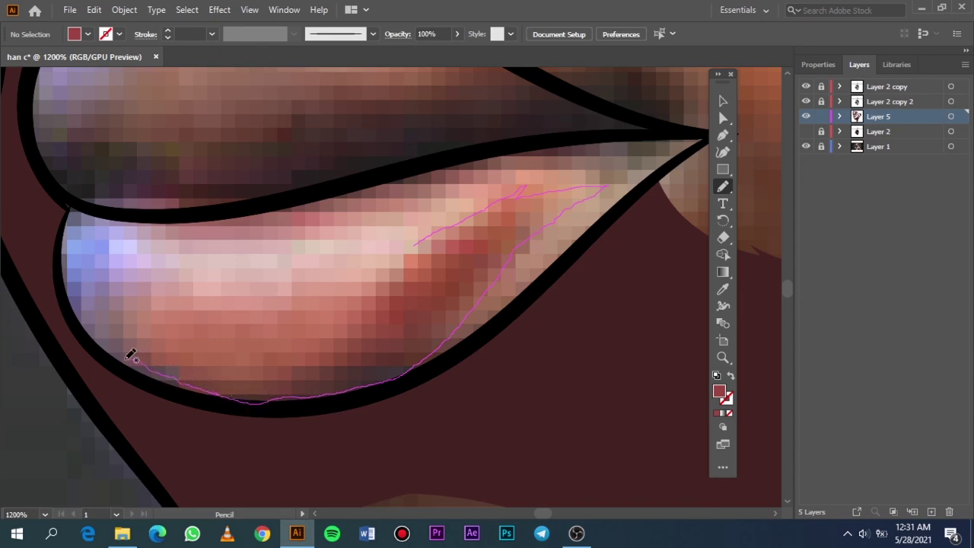
{"action": "left_click_drag", "start_coordinate": [91, 318], "coordinate": [66, 259]}
{"action": "left_click_drag", "start_coordinate": [72, 216], "coordinate": [150, 222]}
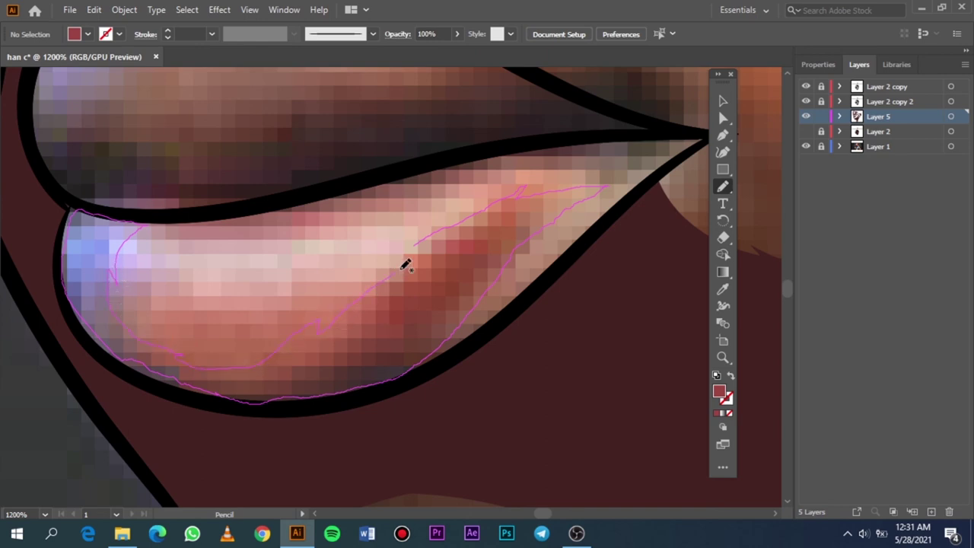
{"action": "left_click_drag", "start_coordinate": [508, 247], "coordinate": [509, 251]}
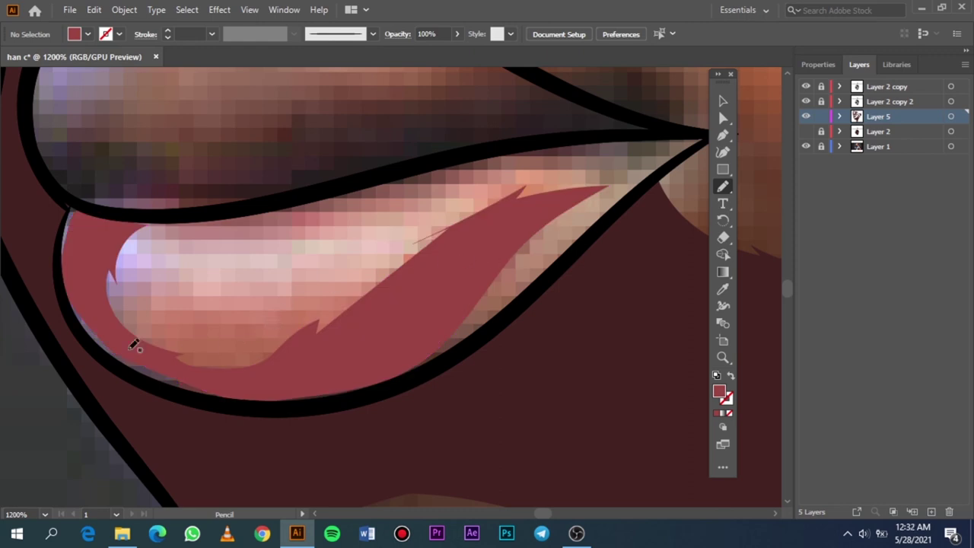
Draw two thin extra shadow slivers along the lower lip's left and lower-left edges.
{"action": "scroll", "coordinate": [278, 400], "scroll_direction": "down", "scroll_amount": 1}
{"action": "scroll", "coordinate": [246, 395], "scroll_direction": "up", "scroll_amount": 2}
{"action": "scroll", "coordinate": [337, 369], "scroll_direction": "up", "scroll_amount": 3}
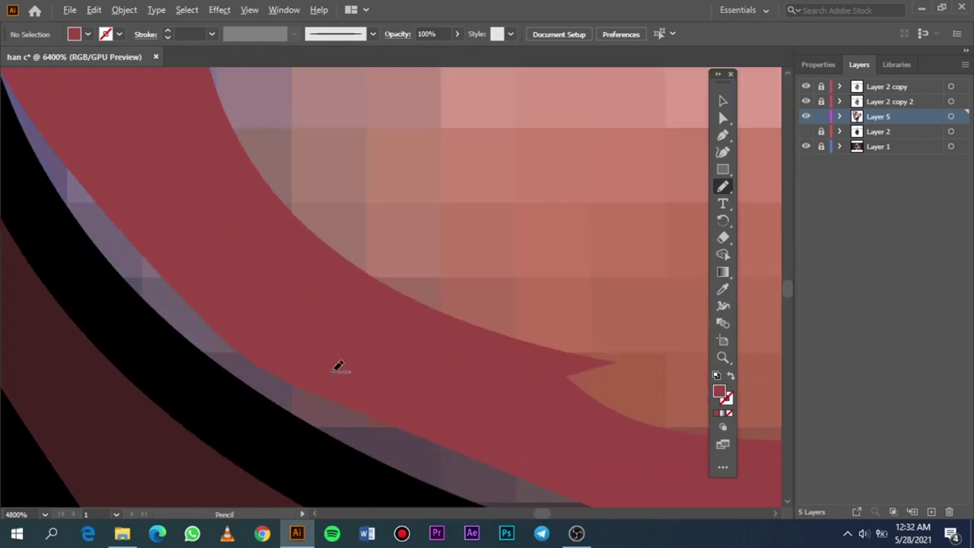
{"action": "scroll", "coordinate": [338, 367], "scroll_direction": "down", "scroll_amount": 2}
{"action": "mouse_move", "coordinate": [541, 441]}
{"action": "left_mouse_down"}
{"action": "mouse_move", "coordinate": [293, 312]}
{"action": "mouse_move", "coordinate": [217, 232]}
{"action": "mouse_move", "coordinate": [212, 271]}
{"action": "mouse_move", "coordinate": [256, 343]}
{"action": "mouse_move", "coordinate": [340, 402]}
{"action": "mouse_move", "coordinate": [435, 446]}
{"action": "mouse_move", "coordinate": [539, 463]}
{"action": "mouse_move", "coordinate": [316, 350]}
{"action": "left_mouse_up"}
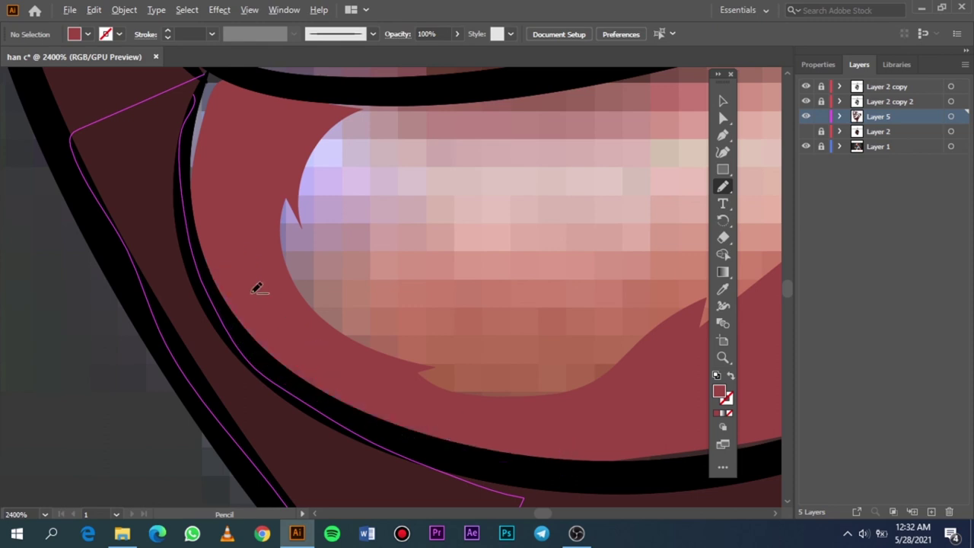
{"action": "scroll", "coordinate": [256, 289], "scroll_direction": "up", "scroll_amount": 2}
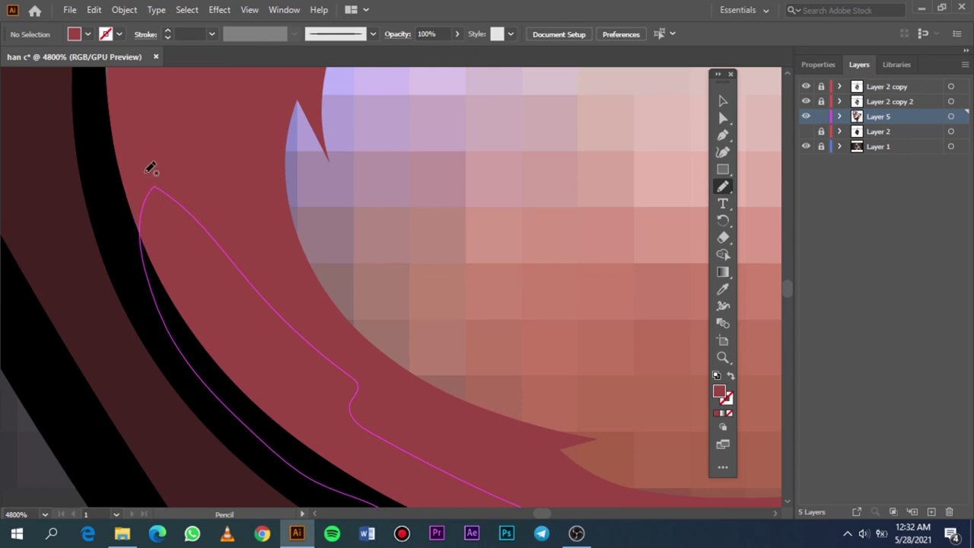
{"action": "scroll", "coordinate": [151, 168], "scroll_direction": "up", "scroll_amount": 5}
{"action": "mouse_move", "coordinate": [156, 179]}
{"action": "left_mouse_down"}
{"action": "mouse_move", "coordinate": [188, 140]}
{"action": "mouse_move", "coordinate": [178, 76]}
{"action": "mouse_move", "coordinate": [143, 91]}
{"action": "mouse_move", "coordinate": [114, 145]}
{"action": "mouse_move", "coordinate": [93, 239]}
{"action": "mouse_move", "coordinate": [152, 398]}
{"action": "mouse_move", "coordinate": [199, 245]}
{"action": "left_mouse_up"}
Fit the portrait in the window, show Layer 2 and hide the reference photo layer.
{"action": "key", "text": "ctrl+0"}
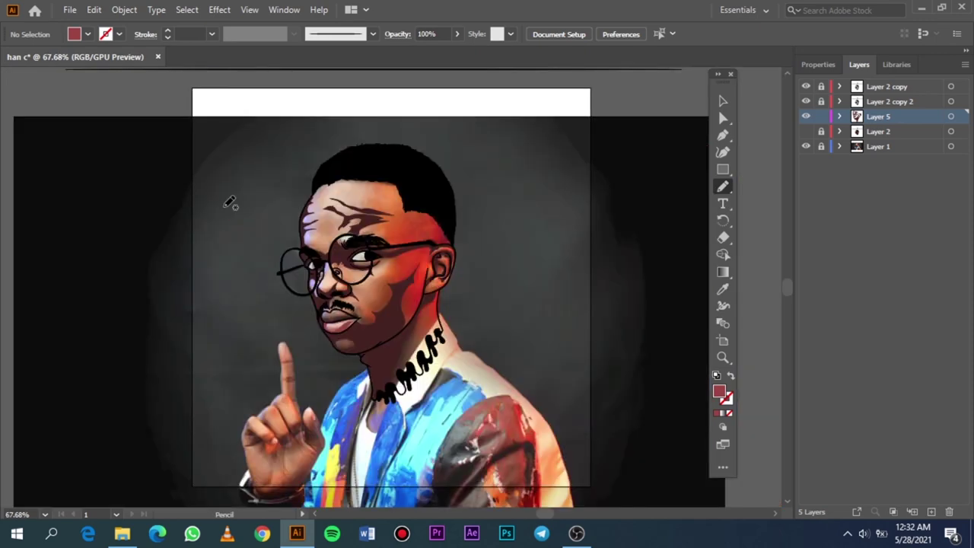
{"action": "left_click", "coordinate": [807, 132]}
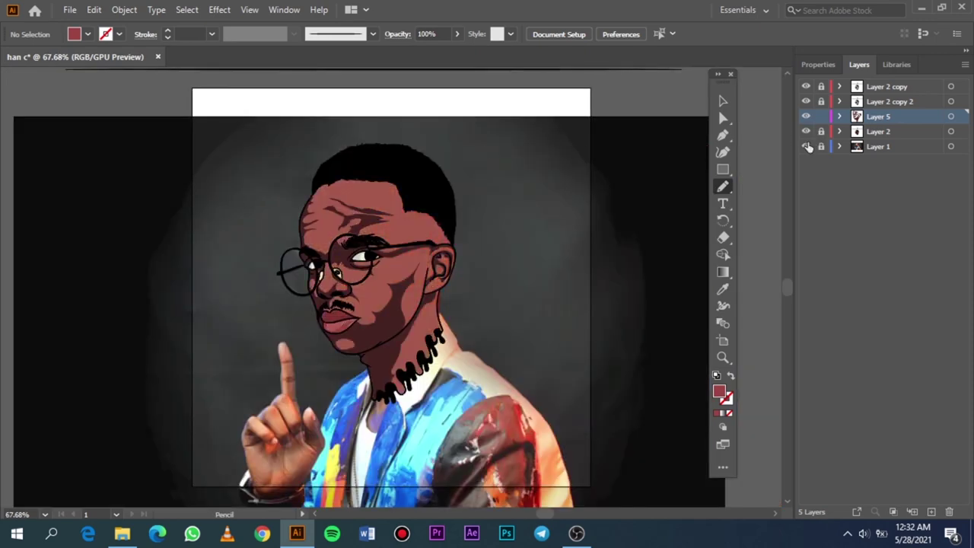
{"action": "left_click", "coordinate": [807, 147]}
{"action": "scroll", "coordinate": [373, 329], "scroll_direction": "up", "scroll_amount": 3}
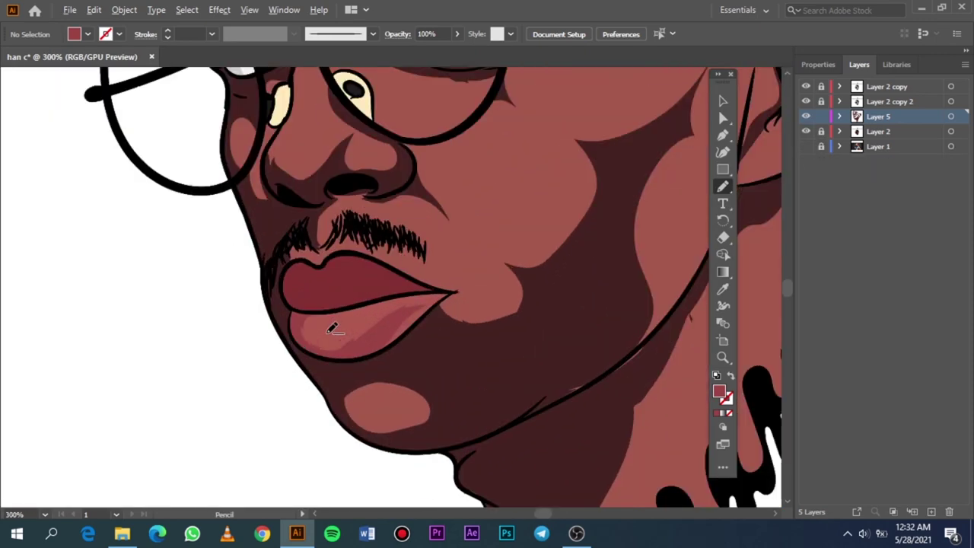
{"action": "scroll", "coordinate": [373, 328], "scroll_direction": "up", "scroll_amount": 3}
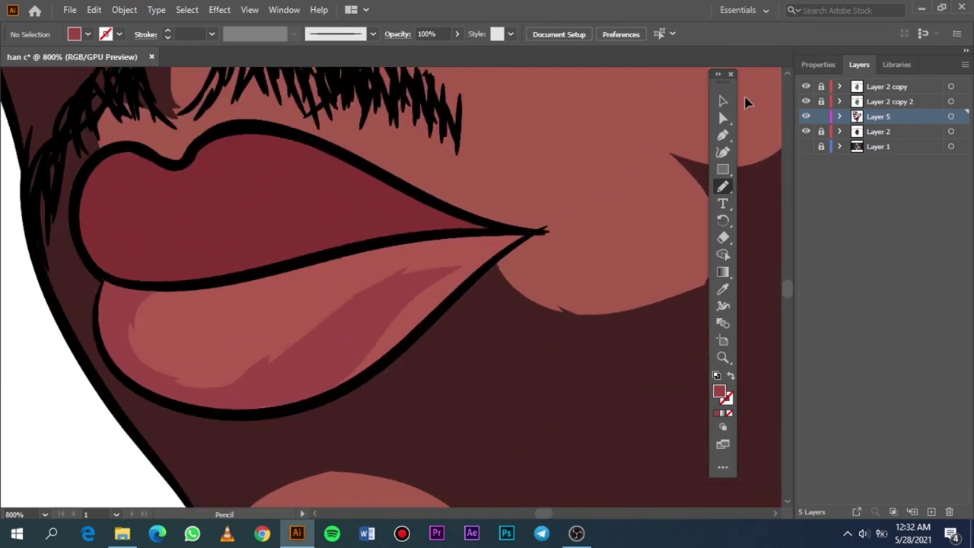
Select the lower-lip shadow and left sliver and darken their fill to #7A3232.
{"action": "left_click", "coordinate": [723, 102]}
{"action": "scroll", "coordinate": [315, 352], "scroll_direction": "left", "scroll_amount": 2}
{"action": "left_click", "coordinate": [315, 387]}
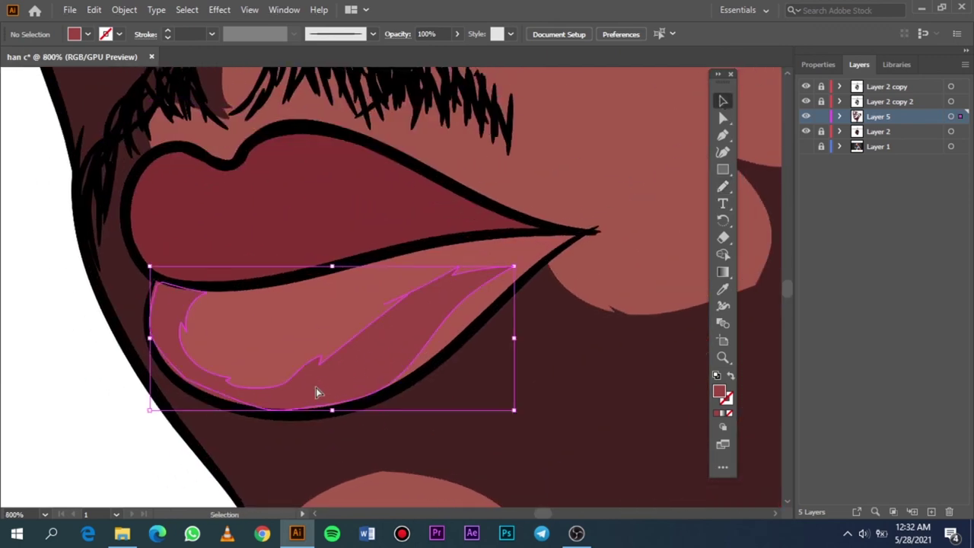
{"action": "scroll", "coordinate": [316, 387], "scroll_direction": "left", "scroll_amount": 2}
{"action": "scroll", "coordinate": [296, 400], "scroll_direction": "up", "scroll_amount": 2}
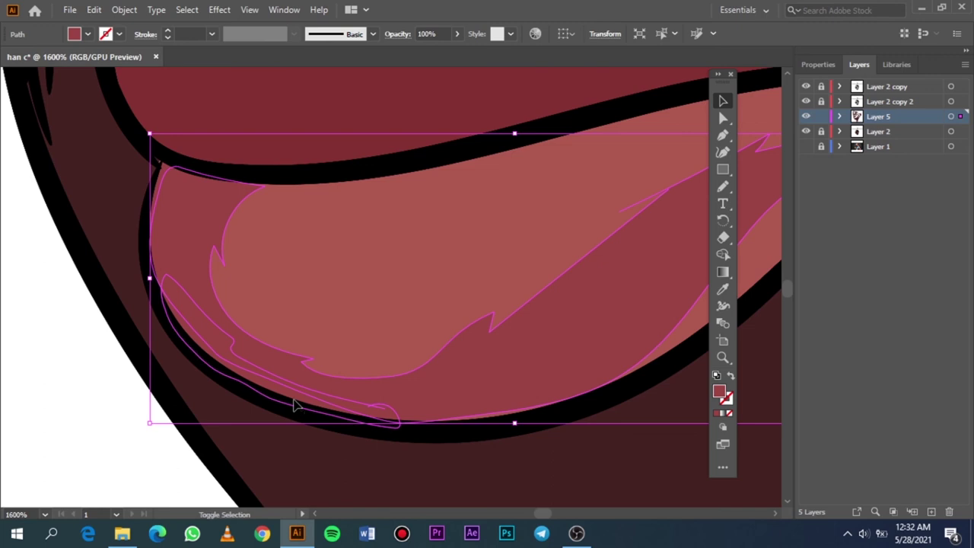
{"action": "left_click", "coordinate": [152, 223], "text": "shift"}
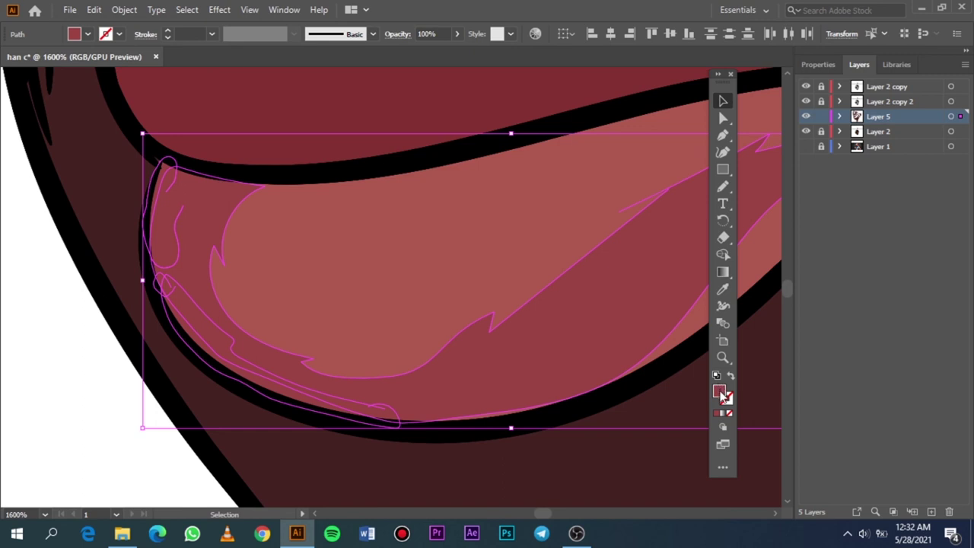
{"action": "double_click", "coordinate": [721, 392]}
{"action": "left_click_drag", "start_coordinate": [662, 149], "coordinate": [657, 168]}
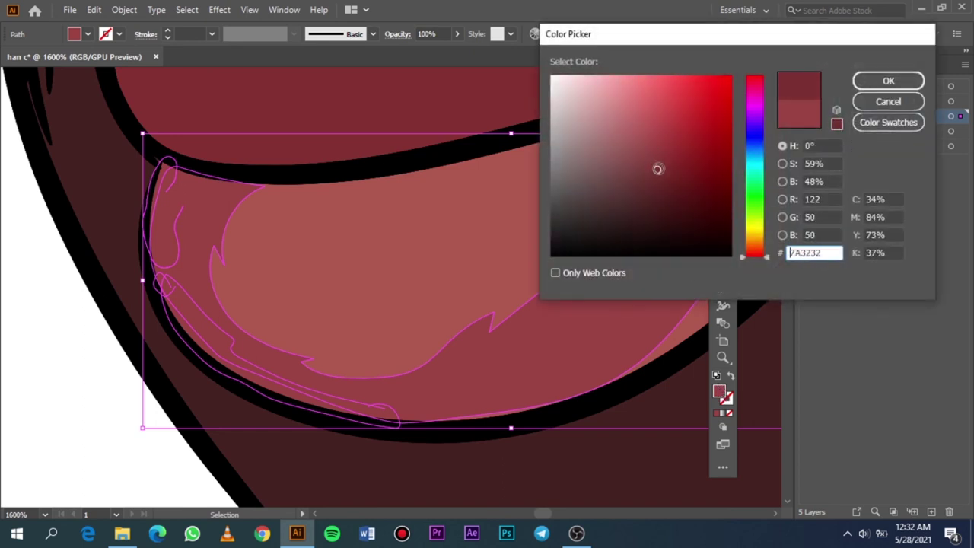
{"action": "left_click", "coordinate": [878, 82]}
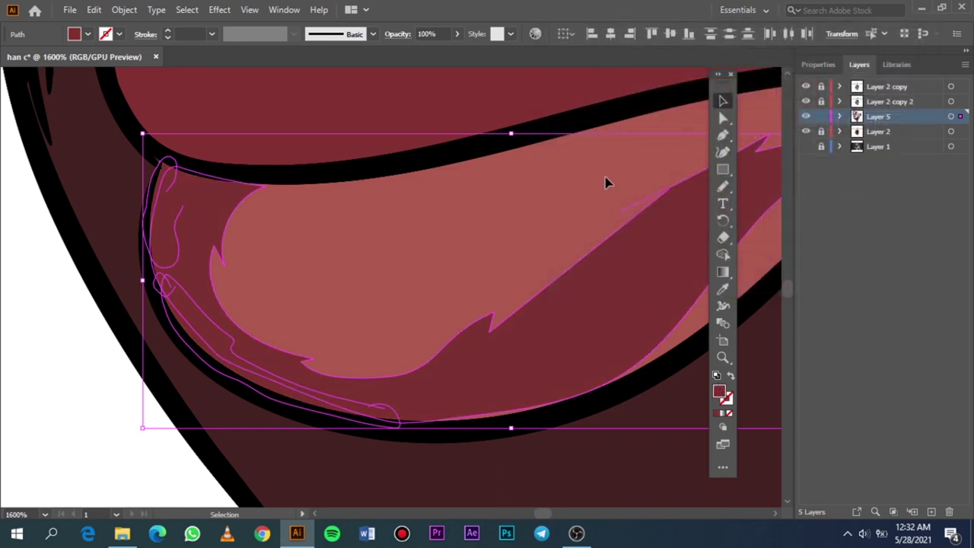
Recolor the lip shadow to brightness 38 and saturation 61.
{"action": "left_click", "coordinate": [94, 9]}
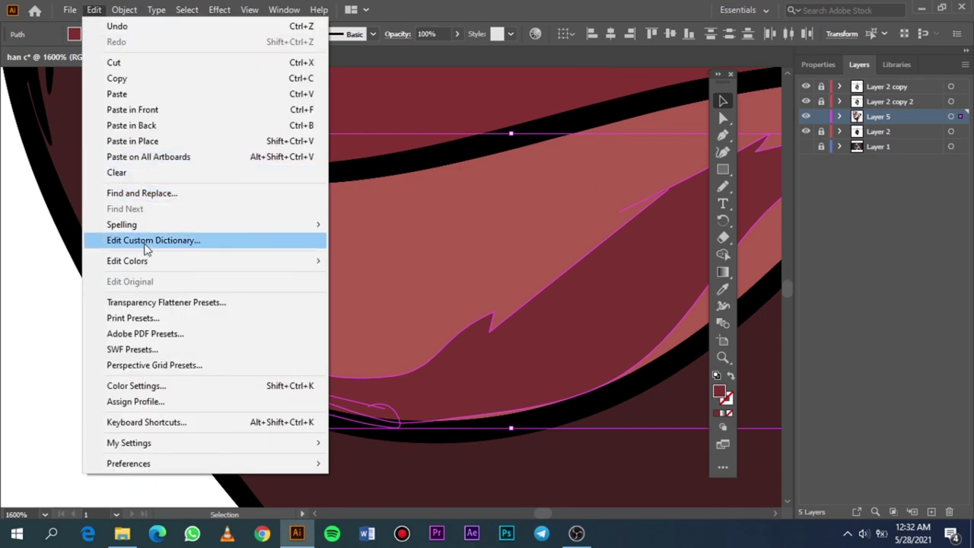
{"action": "mouse_move", "coordinate": [127, 261]}
{"action": "left_click", "coordinate": [413, 262]}
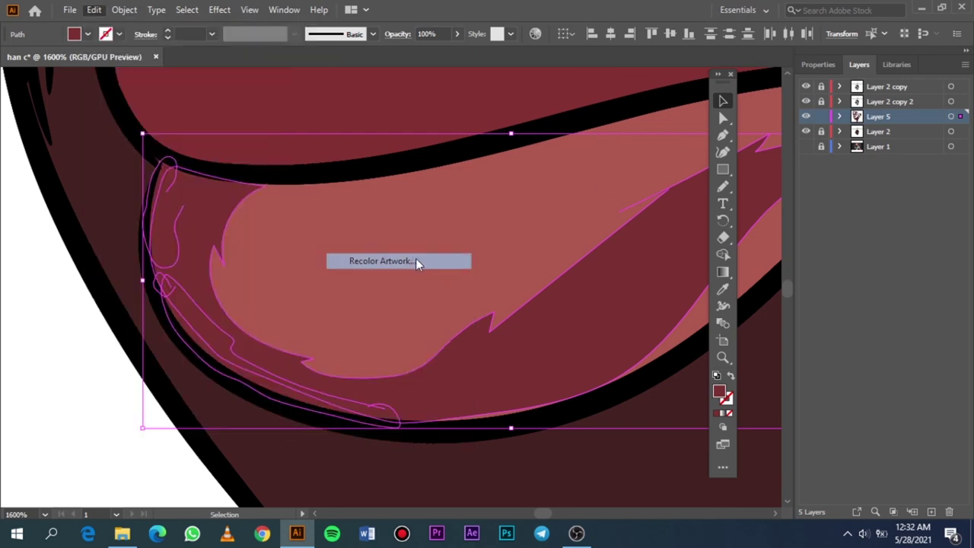
{"action": "mouse_move", "coordinate": [731, 406]}
{"action": "left_mouse_down"}
{"action": "mouse_move", "coordinate": [720, 407]}
{"action": "mouse_move", "coordinate": [742, 378]}
{"action": "left_mouse_up"}
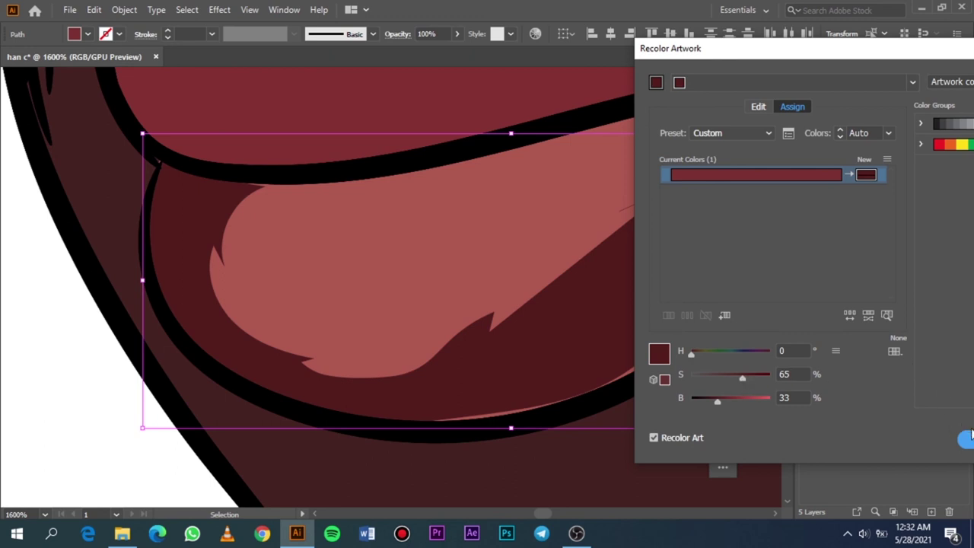
{"action": "left_click_drag", "start_coordinate": [740, 379], "coordinate": [717, 402]}
{"action": "left_click", "coordinate": [966, 440]}
Deselect the shadow and pencil-sketch a loop shape below the lip line.
{"action": "key", "text": "a"}
{"action": "key", "text": "ctrl+shift+a"}
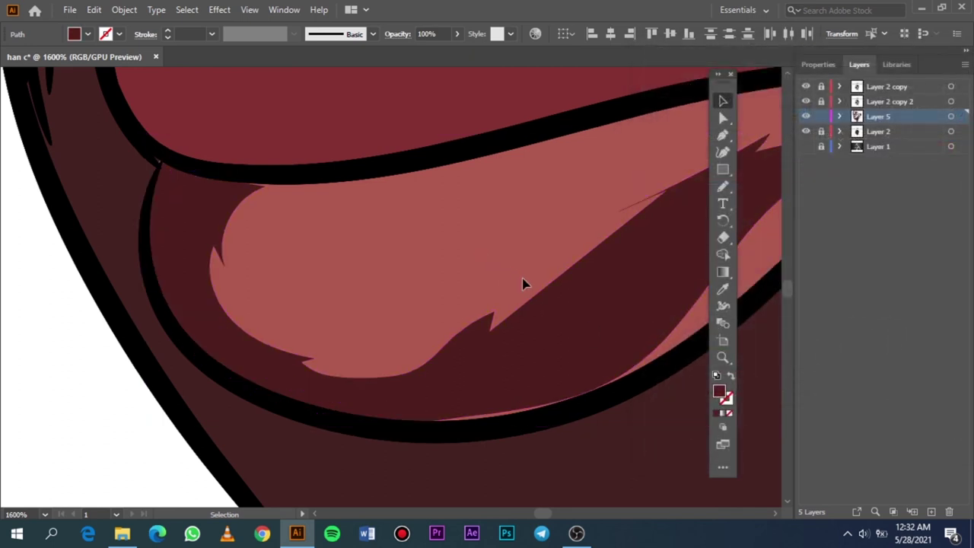
{"action": "scroll", "coordinate": [532, 322], "scroll_direction": "right", "scroll_amount": 3}
{"action": "key", "text": "v"}
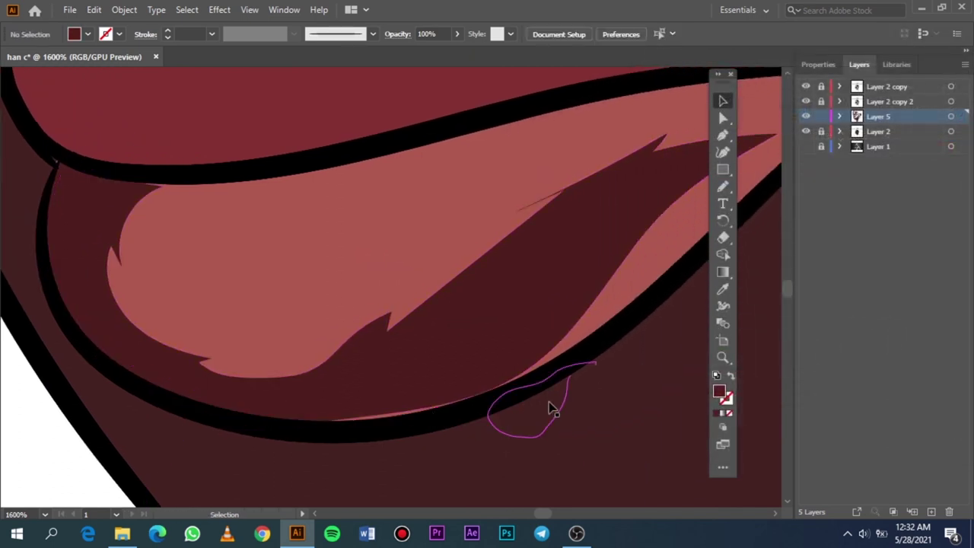
{"action": "scroll", "coordinate": [532, 384], "scroll_direction": "up", "scroll_amount": 2}
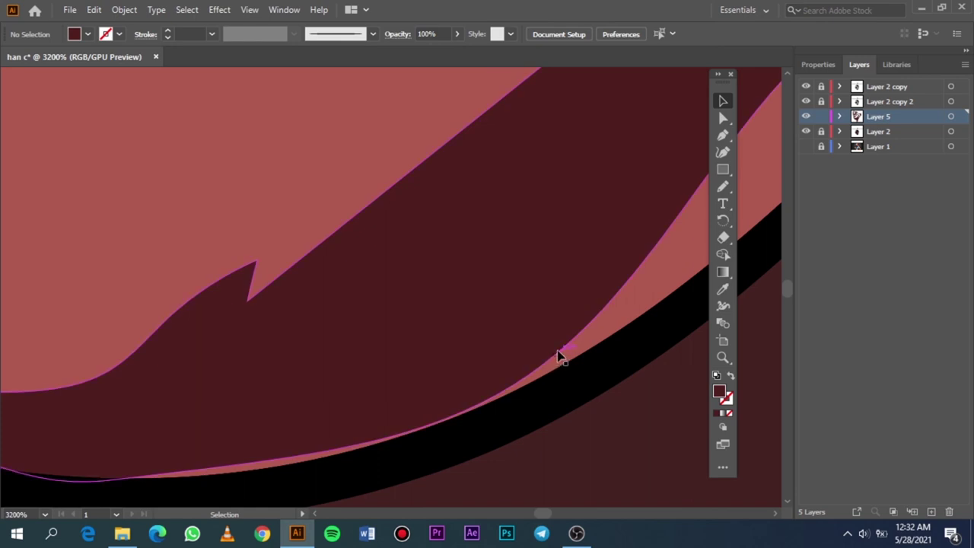
{"action": "key", "text": "n"}
{"action": "mouse_move", "coordinate": [608, 183]}
{"action": "left_mouse_down"}
{"action": "mouse_move", "coordinate": [550, 272]}
{"action": "mouse_move", "coordinate": [426, 337]}
{"action": "mouse_move", "coordinate": [308, 373]}
{"action": "mouse_move", "coordinate": [174, 385]}
{"action": "mouse_move", "coordinate": [178, 334]}
{"action": "mouse_move", "coordinate": [613, 197]}
{"action": "mouse_move", "coordinate": [638, 169]}
{"action": "mouse_move", "coordinate": [700, 243]}
{"action": "left_mouse_up"}
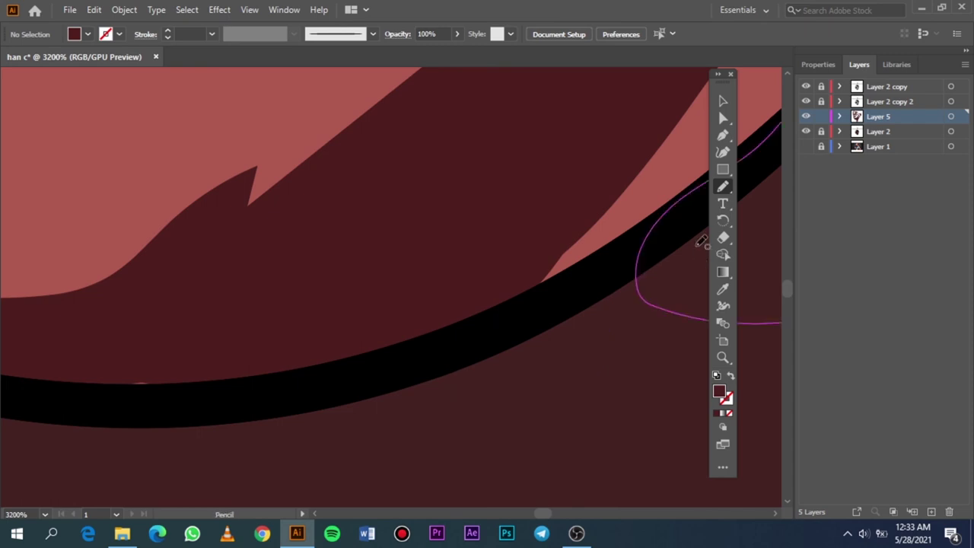
Fit the whole portrait and reveal the reference photo, zooming back into the mouth.
{"action": "key", "text": "ctrl+0"}
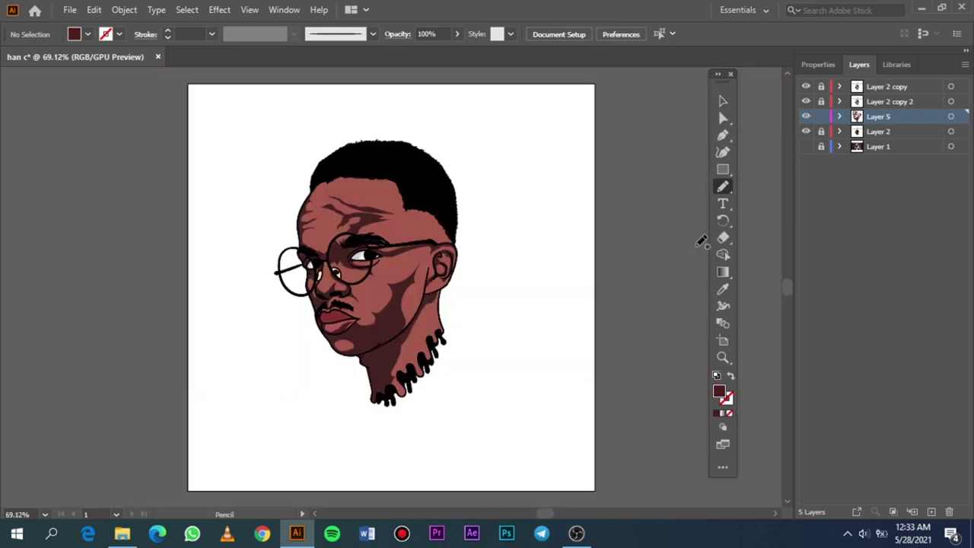
{"action": "left_click", "coordinate": [805, 146]}
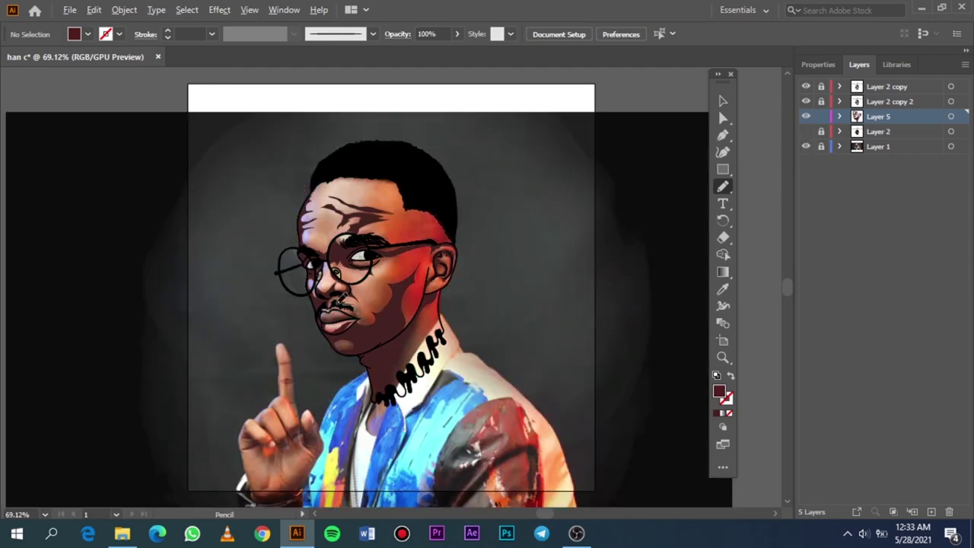
{"action": "scroll", "coordinate": [339, 312], "scroll_direction": "up", "scroll_amount": 2}
{"action": "scroll", "coordinate": [338, 312], "scroll_direction": "up", "scroll_amount": 5}
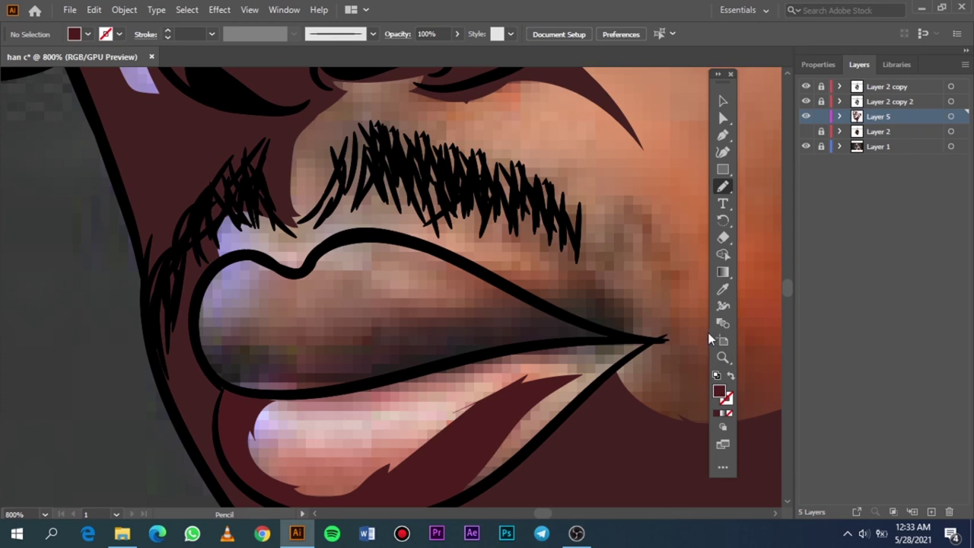
Show the face layer and set the fill colour to dark maroon #602222.
{"action": "left_click", "coordinate": [723, 290]}
{"action": "left_click", "coordinate": [805, 131]}
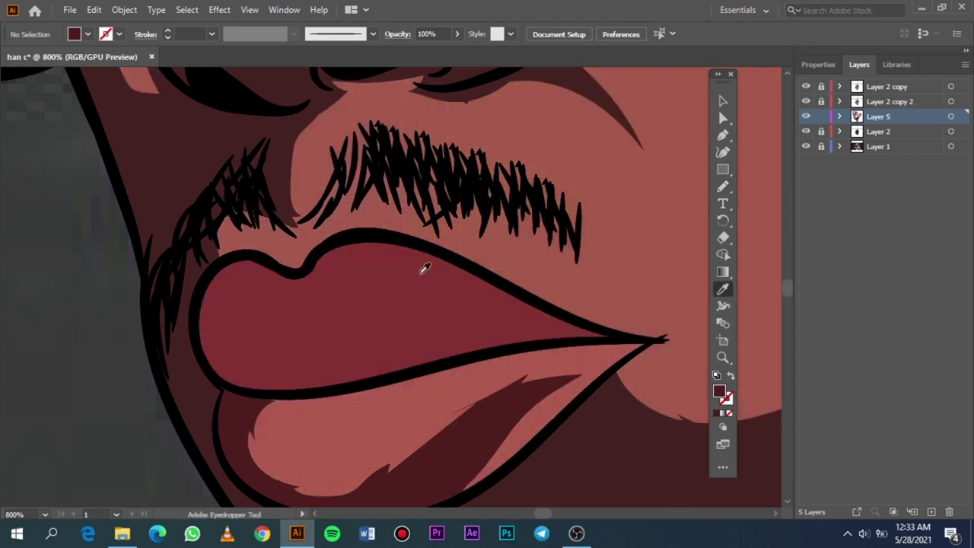
{"action": "double_click", "coordinate": [719, 392]}
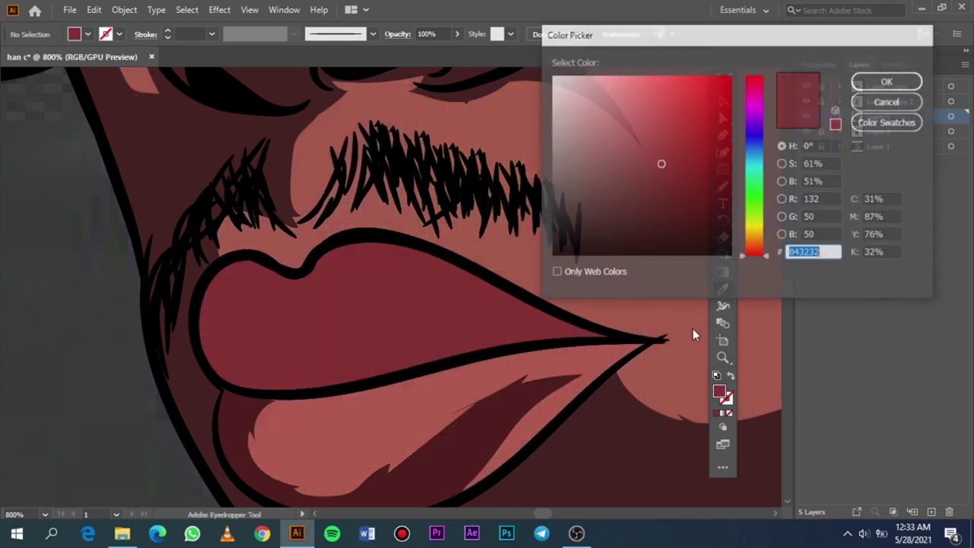
{"action": "left_click_drag", "start_coordinate": [659, 166], "coordinate": [668, 185]}
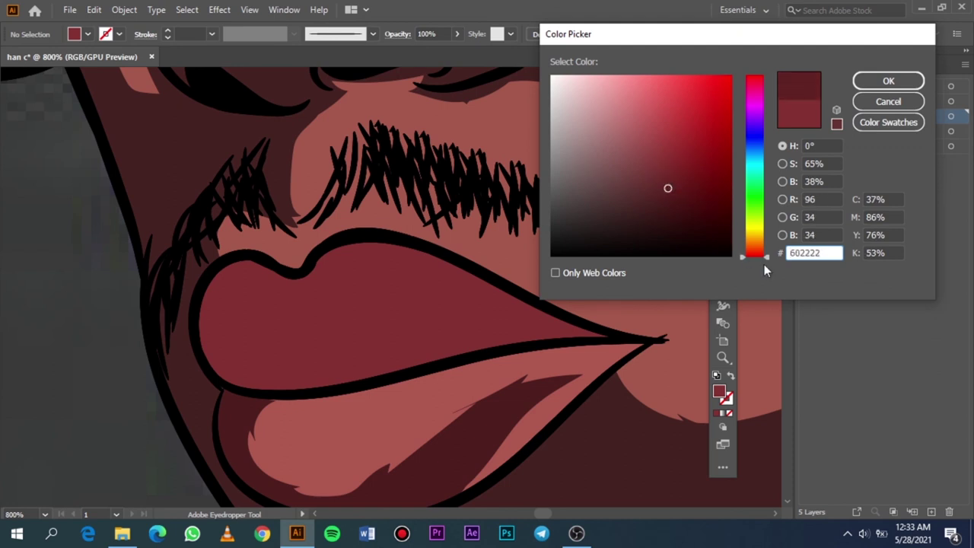
{"action": "left_click", "coordinate": [887, 81]}
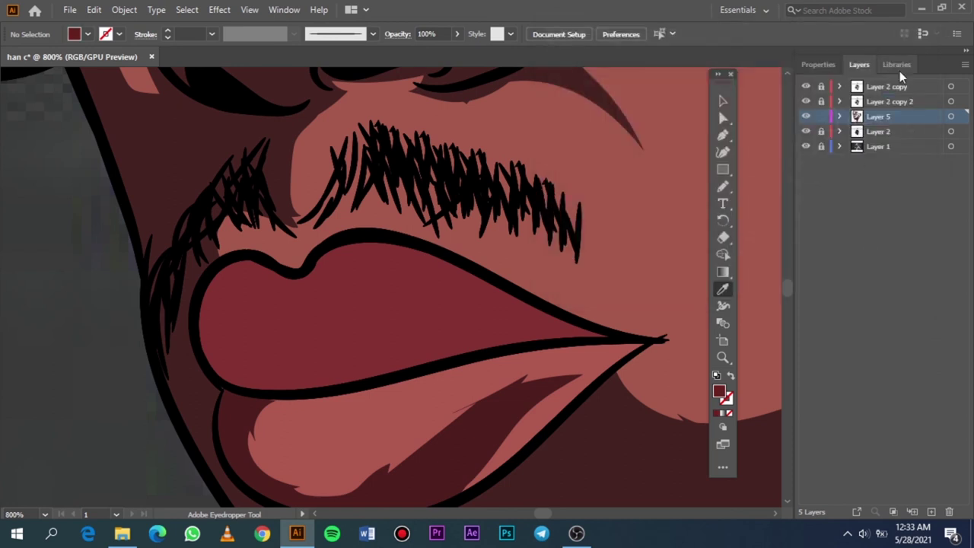
With the face layer hidden, pencil the upper-lip shadow around its highlight plus a mouth-corner wedge.
{"action": "key", "text": "n"}
{"action": "left_click", "coordinate": [806, 131]}
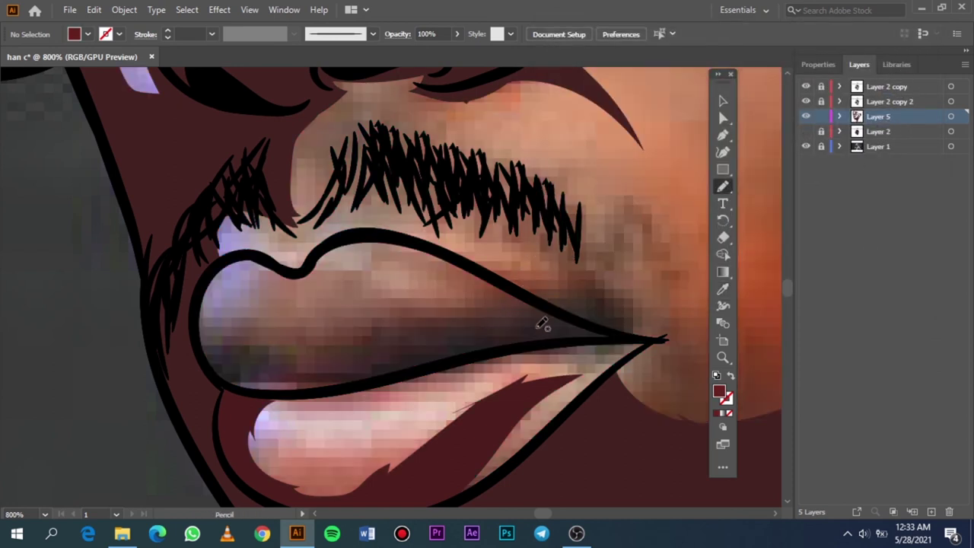
{"action": "mouse_move", "coordinate": [500, 292]}
{"action": "left_mouse_down"}
{"action": "mouse_move", "coordinate": [399, 290]}
{"action": "mouse_move", "coordinate": [304, 330]}
{"action": "mouse_move", "coordinate": [247, 320]}
{"action": "left_mouse_up"}
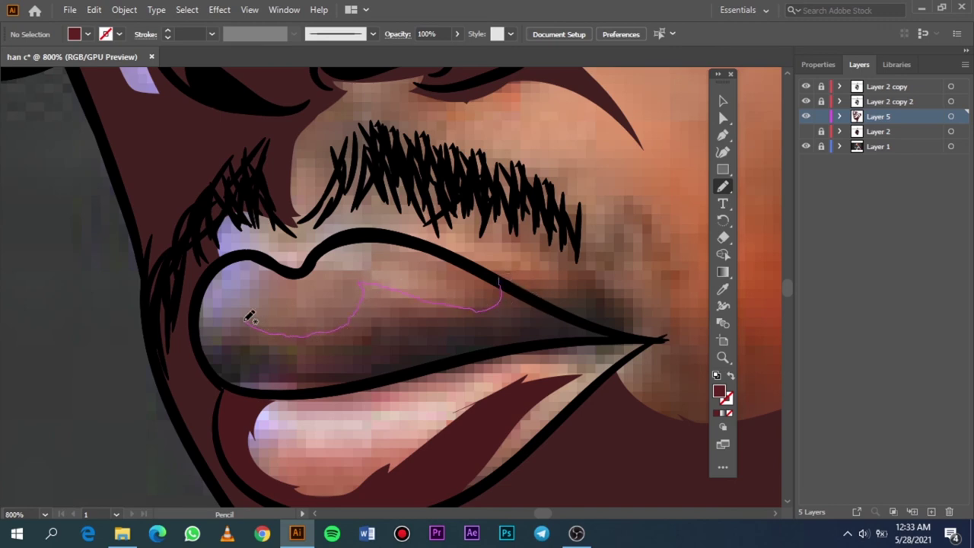
{"action": "mouse_move", "coordinate": [261, 257]}
{"action": "left_mouse_down"}
{"action": "mouse_move", "coordinate": [239, 253]}
{"action": "mouse_move", "coordinate": [207, 270]}
{"action": "mouse_move", "coordinate": [199, 296]}
{"action": "left_mouse_up"}
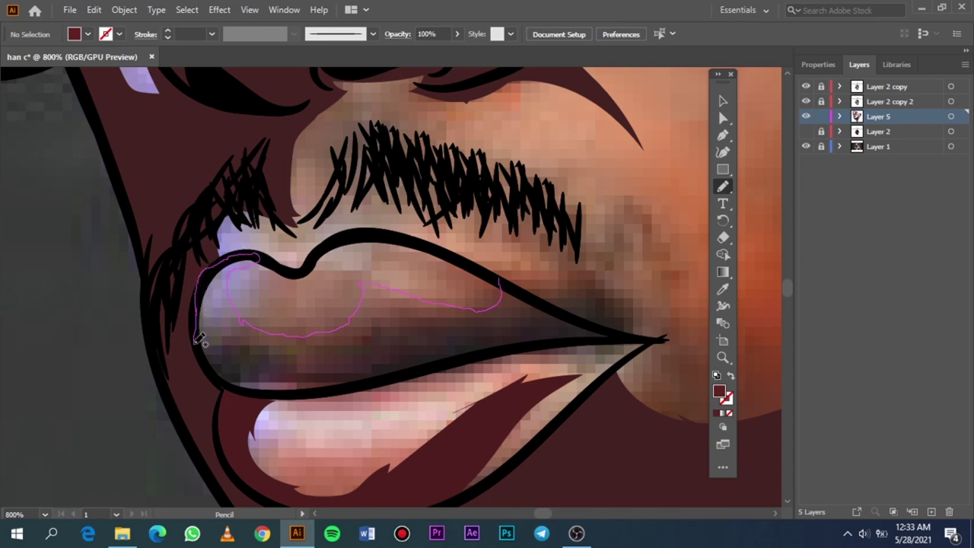
{"action": "mouse_move", "coordinate": [196, 341]}
{"action": "left_mouse_down"}
{"action": "mouse_move", "coordinate": [230, 385]}
{"action": "mouse_move", "coordinate": [253, 392]}
{"action": "left_mouse_up"}
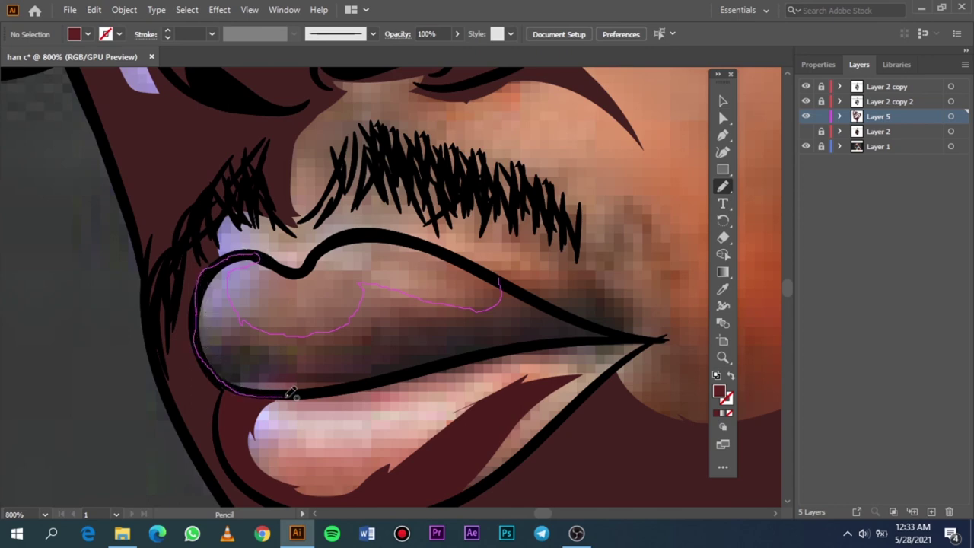
{"action": "mouse_move", "coordinate": [329, 389]}
{"action": "left_mouse_down"}
{"action": "mouse_move", "coordinate": [526, 347]}
{"action": "mouse_move", "coordinate": [541, 330]}
{"action": "mouse_move", "coordinate": [514, 280]}
{"action": "mouse_move", "coordinate": [502, 279]}
{"action": "left_mouse_up"}
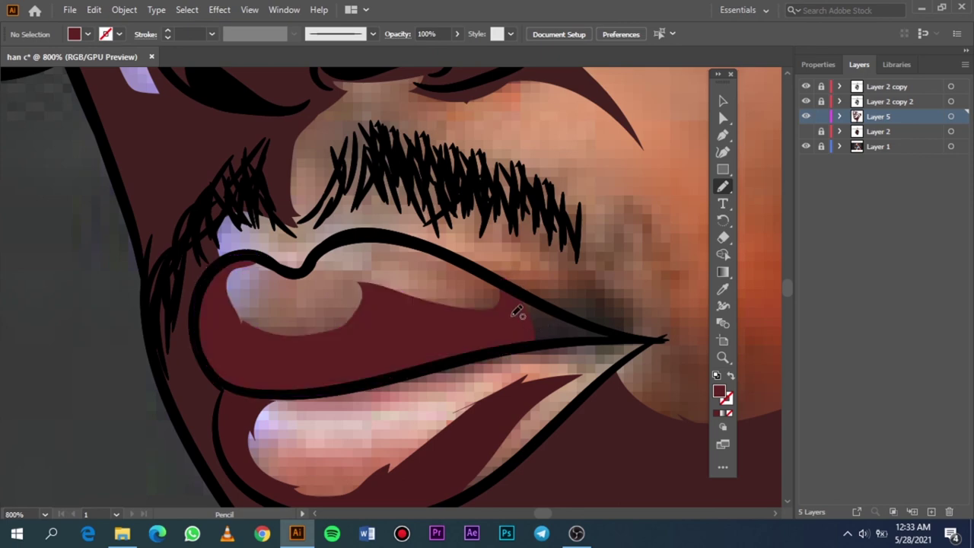
{"action": "mouse_move", "coordinate": [512, 317]}
{"action": "left_mouse_down"}
{"action": "mouse_move", "coordinate": [524, 289]}
{"action": "mouse_move", "coordinate": [618, 331]}
{"action": "mouse_move", "coordinate": [525, 343]}
{"action": "mouse_move", "coordinate": [518, 329]}
{"action": "left_mouse_up"}
{"action": "key", "text": "ctrl"}
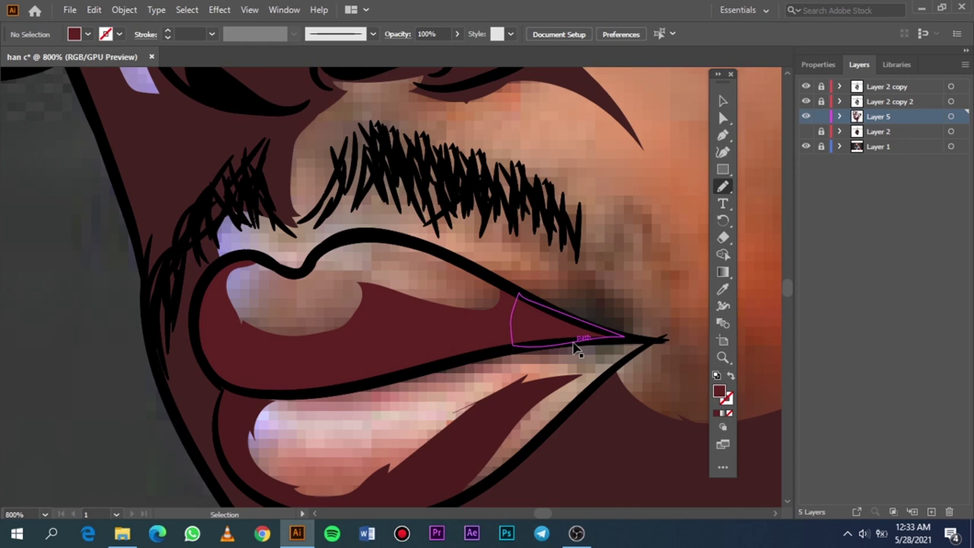
{"action": "key", "text": "ctrl+0"}
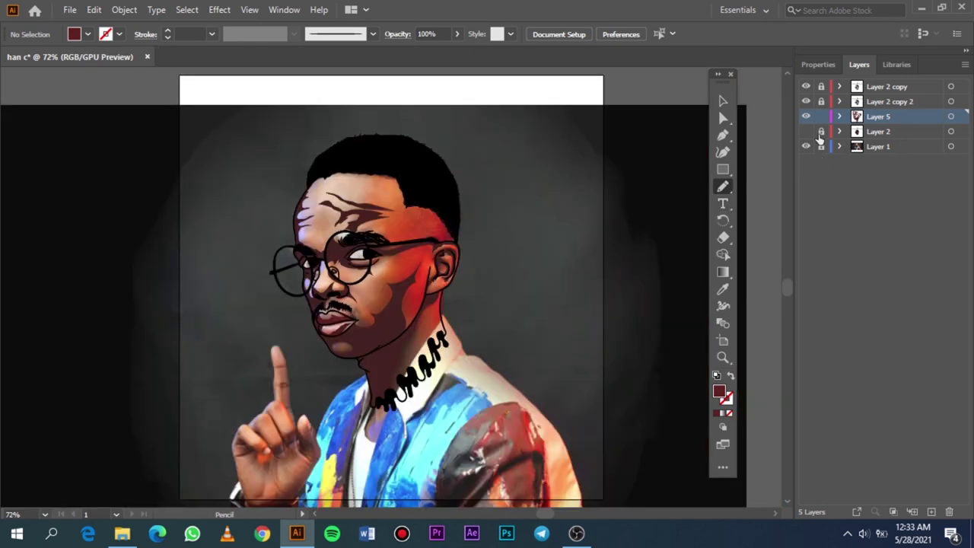
Hide the reference photo and select the three upper-lip shadow shapes.
{"action": "left_click", "coordinate": [805, 146]}
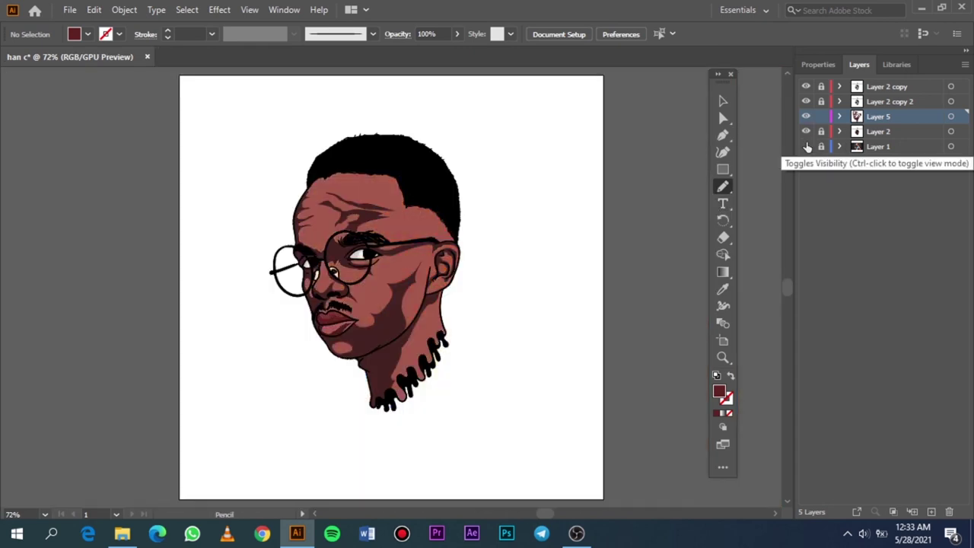
{"action": "left_click", "coordinate": [722, 101]}
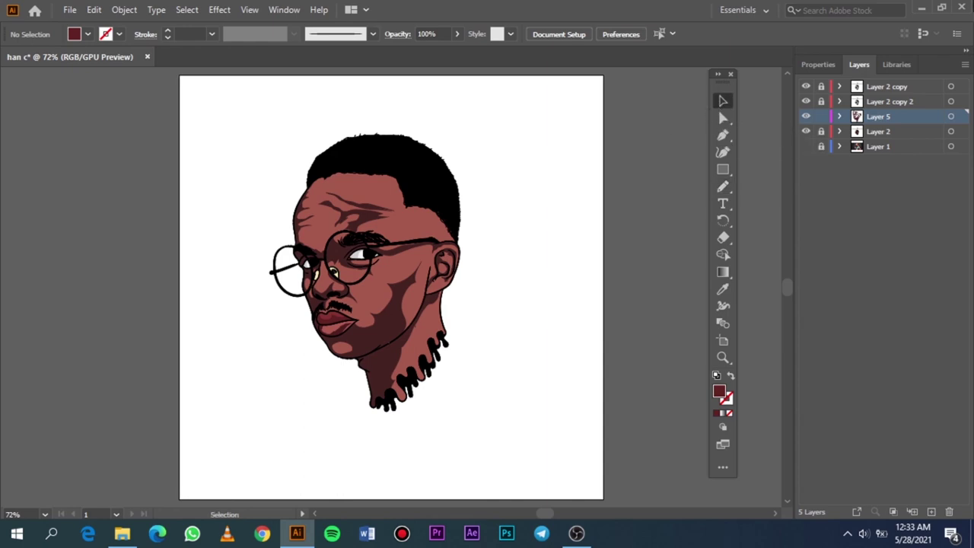
{"action": "scroll", "coordinate": [346, 325], "scroll_direction": "up", "scroll_amount": 5}
{"action": "scroll", "coordinate": [347, 315], "scroll_direction": "up", "scroll_amount": 5}
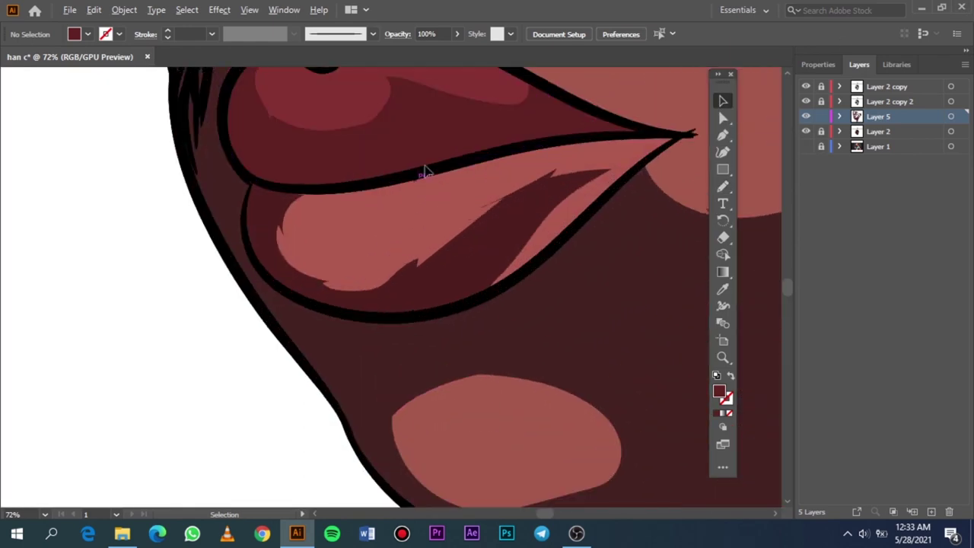
{"action": "left_click", "coordinate": [605, 119]}
{"action": "left_click", "coordinate": [373, 104], "text": "shift"}
{"action": "left_click", "coordinate": [224, 80], "text": "shift"}
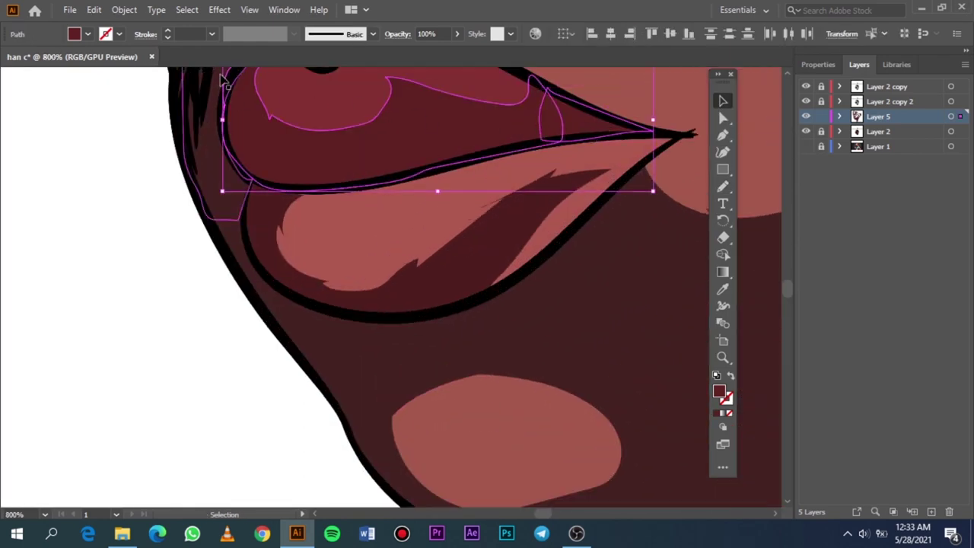
Lower the lip shapes' brightness to 23% with Recolor Artwork, then deselect and fit the artboard.
{"action": "left_click", "coordinate": [93, 9]}
{"action": "mouse_move", "coordinate": [127, 260]}
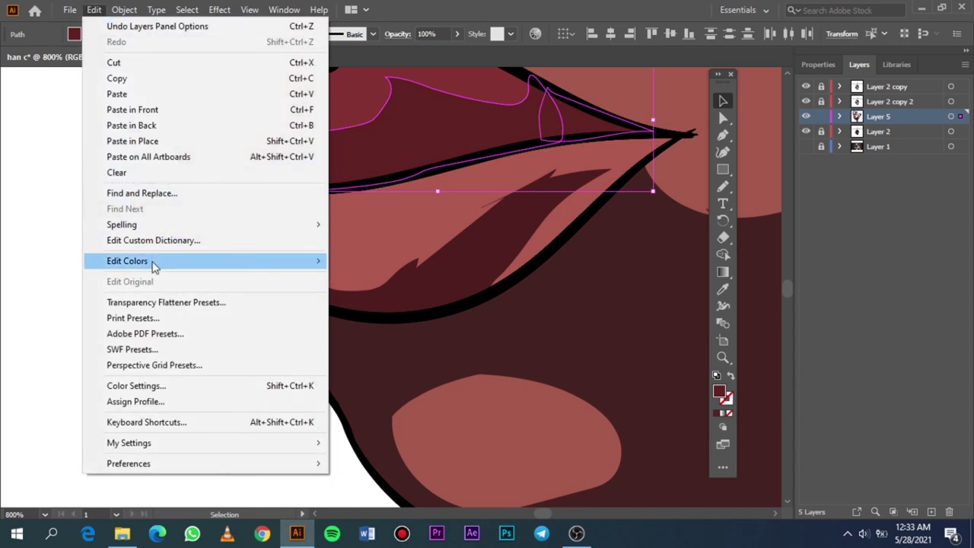
{"action": "left_click", "coordinate": [388, 262]}
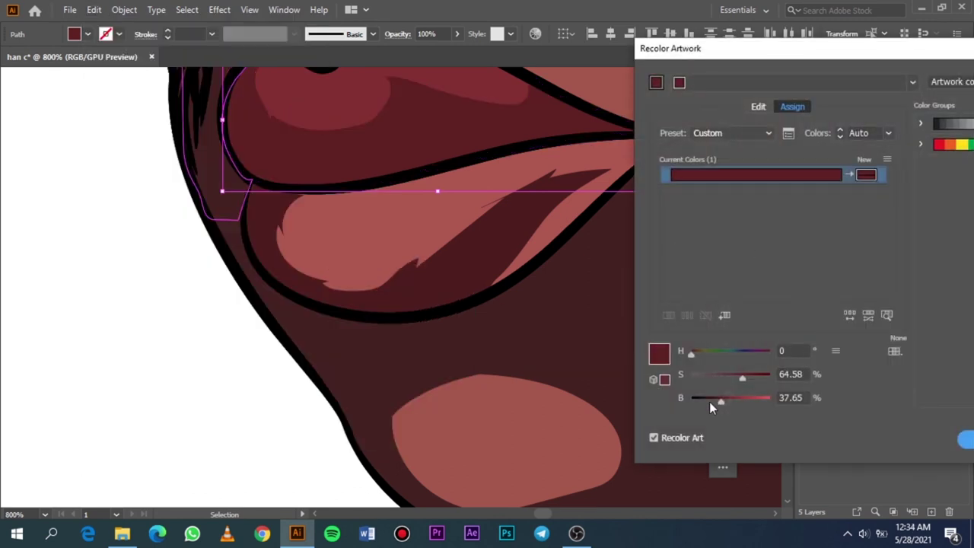
{"action": "left_click_drag", "start_coordinate": [715, 401], "coordinate": [709, 407]}
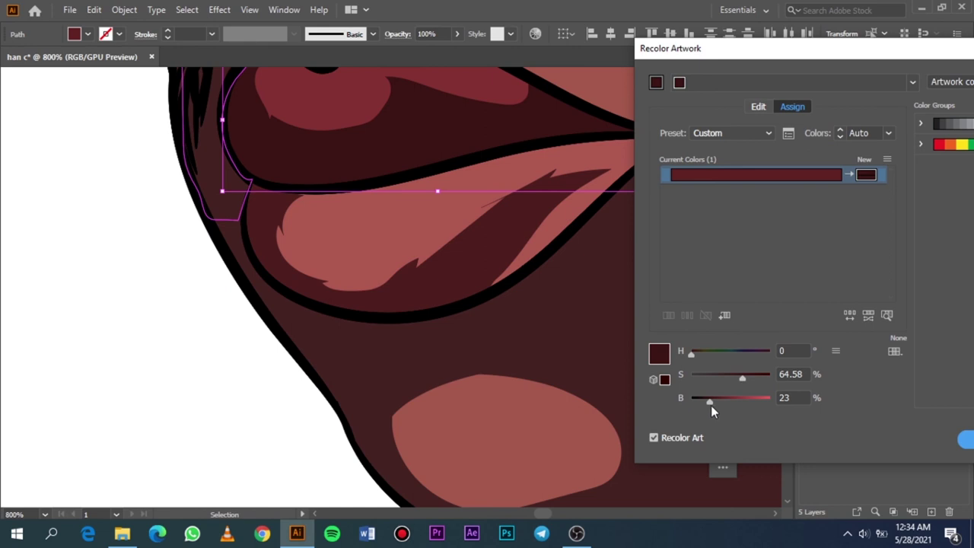
{"action": "left_click", "coordinate": [962, 439]}
{"action": "left_click", "coordinate": [177, 274]}
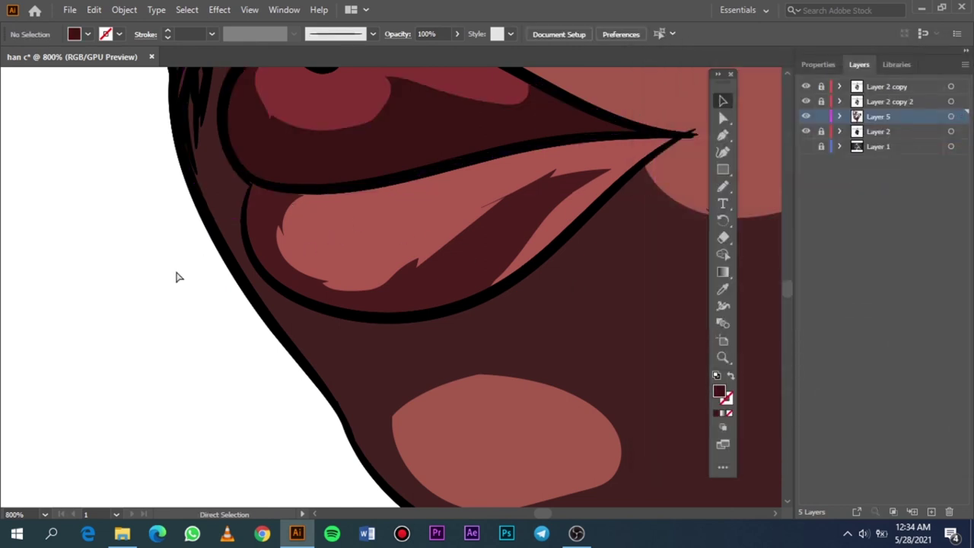
{"action": "key", "text": "ctrl+0"}
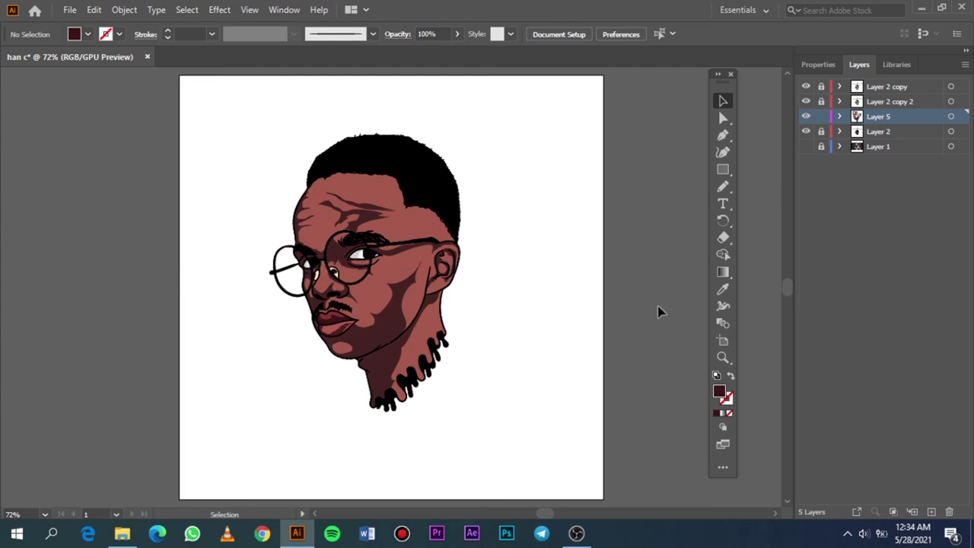
{"action": "left_click", "coordinate": [881, 131]}
Create a new layer and set the fill to a lightened skin pink, #C67267.
{"action": "left_click", "coordinate": [930, 511]}
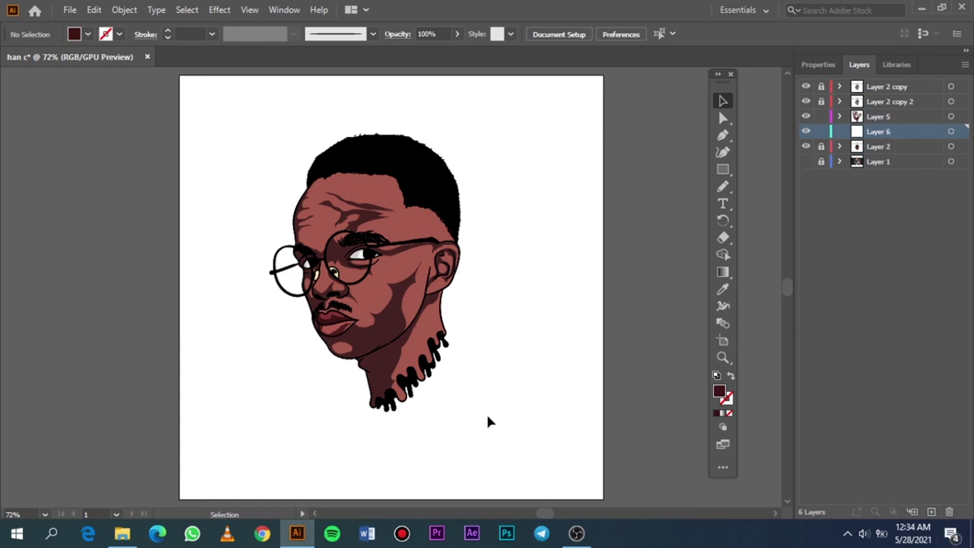
{"action": "key", "text": "i"}
{"action": "left_click", "coordinate": [387, 262]}
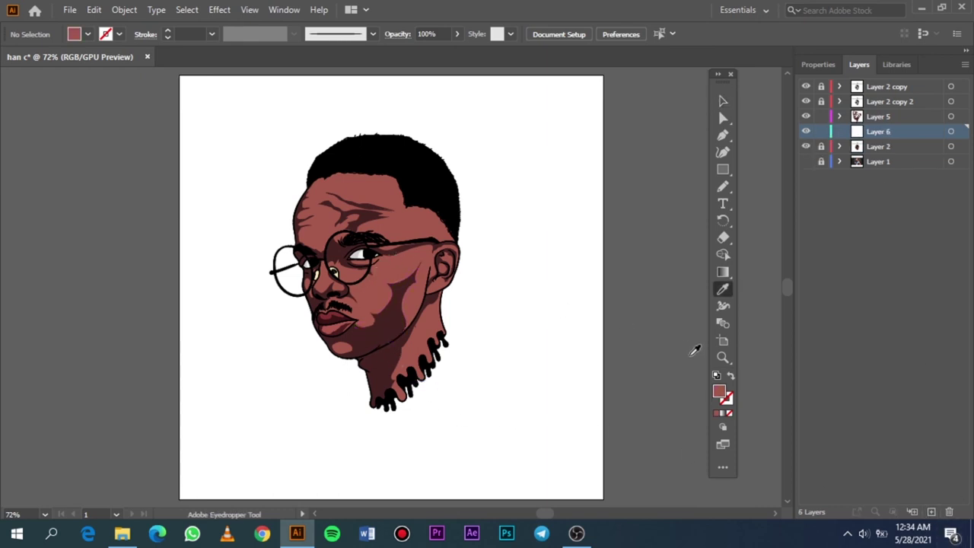
{"action": "double_click", "coordinate": [717, 391]}
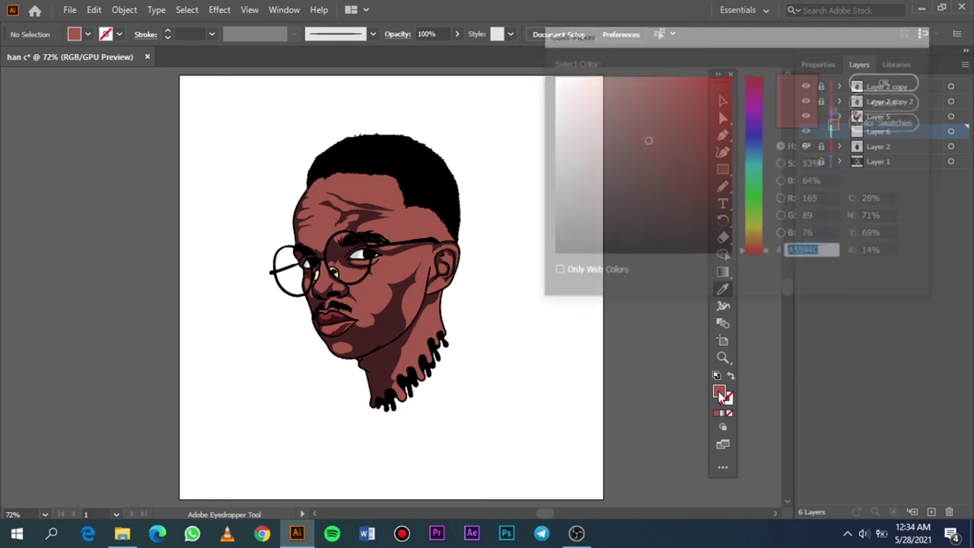
{"action": "mouse_move", "coordinate": [645, 139]}
{"action": "left_mouse_down"}
{"action": "mouse_move", "coordinate": [633, 106]}
{"action": "mouse_move", "coordinate": [637, 115]}
{"action": "left_mouse_up"}
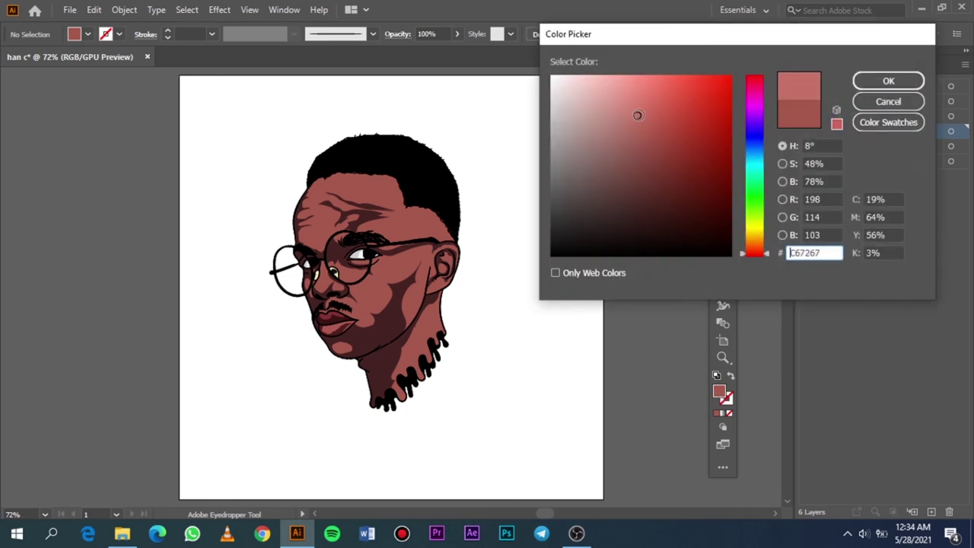
{"action": "left_click", "coordinate": [887, 80]}
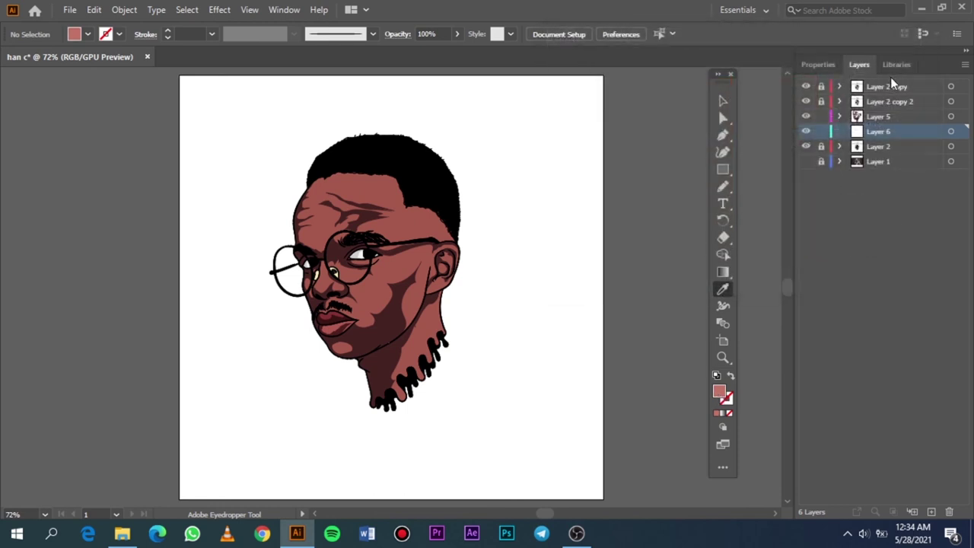
Choose the Pencil tool and show the reference photo behind the artwork.
{"action": "left_click", "coordinate": [723, 151]}
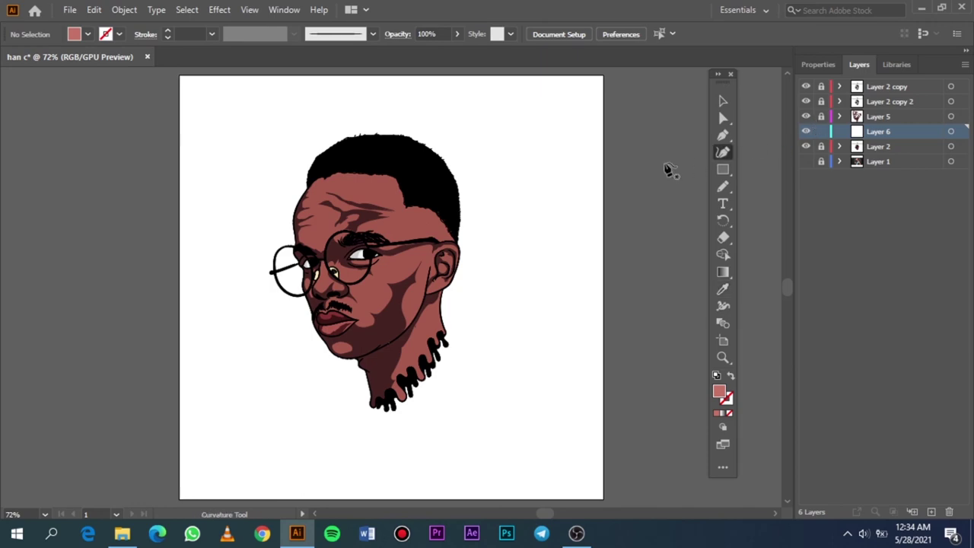
{"action": "left_click", "coordinate": [723, 186]}
{"action": "left_click", "coordinate": [804, 162]}
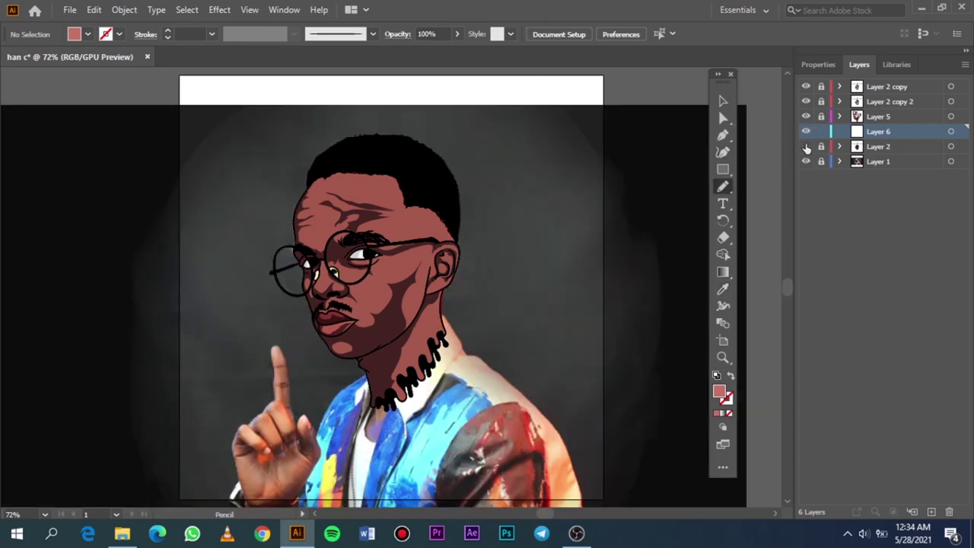
{"action": "scroll", "coordinate": [324, 198], "scroll_direction": "up", "scroll_amount": 2}
{"action": "scroll", "coordinate": [323, 198], "scroll_direction": "up", "scroll_amount": 2}
Pencil a closed #C67267 highlight shape over the forehead's centre on Layer 6.
{"action": "scroll", "coordinate": [439, 177], "scroll_direction": "up", "scroll_amount": 1}
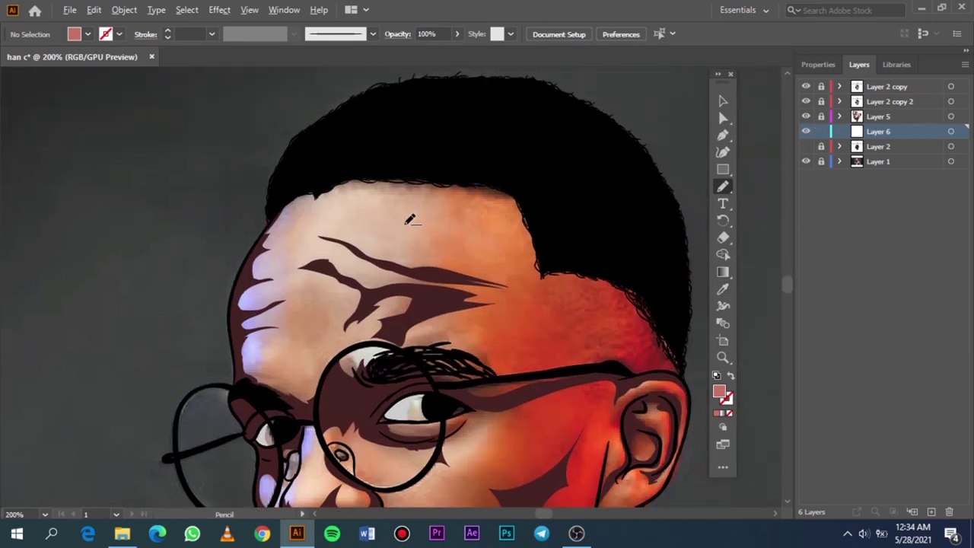
{"action": "scroll", "coordinate": [411, 220], "scroll_direction": "up", "scroll_amount": 1}
{"action": "scroll", "coordinate": [381, 288], "scroll_direction": "up", "scroll_amount": 1}
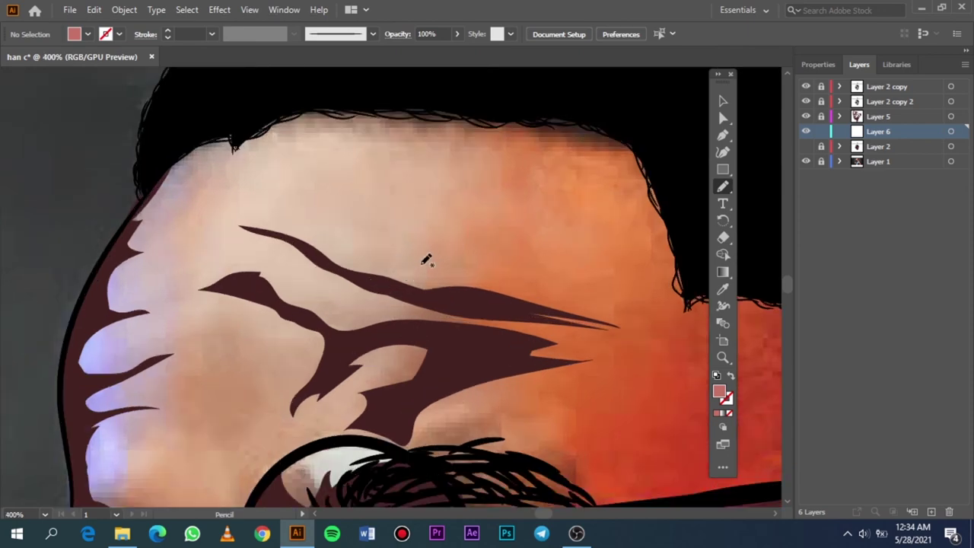
{"action": "left_click_drag", "start_coordinate": [414, 264], "coordinate": [458, 186]}
{"action": "left_click_drag", "start_coordinate": [392, 179], "coordinate": [391, 184]}
{"action": "key", "text": "ctrl+z"}
{"action": "left_click_drag", "start_coordinate": [438, 306], "coordinate": [455, 213]}
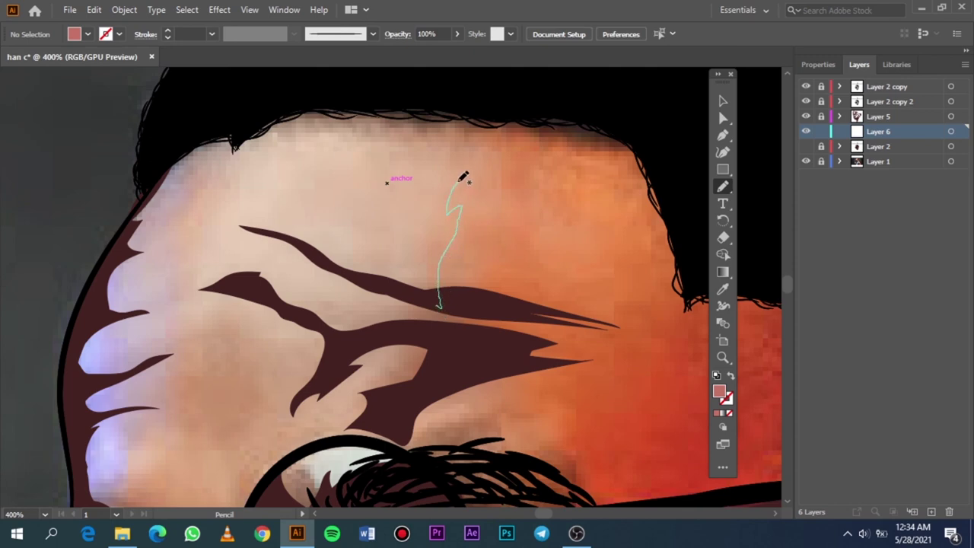
{"action": "mouse_move", "coordinate": [460, 180]}
{"action": "left_mouse_down"}
{"action": "mouse_move", "coordinate": [450, 135]}
{"action": "mouse_move", "coordinate": [367, 133]}
{"action": "left_mouse_up"}
{"action": "left_click_drag", "start_coordinate": [241, 202], "coordinate": [229, 226]}
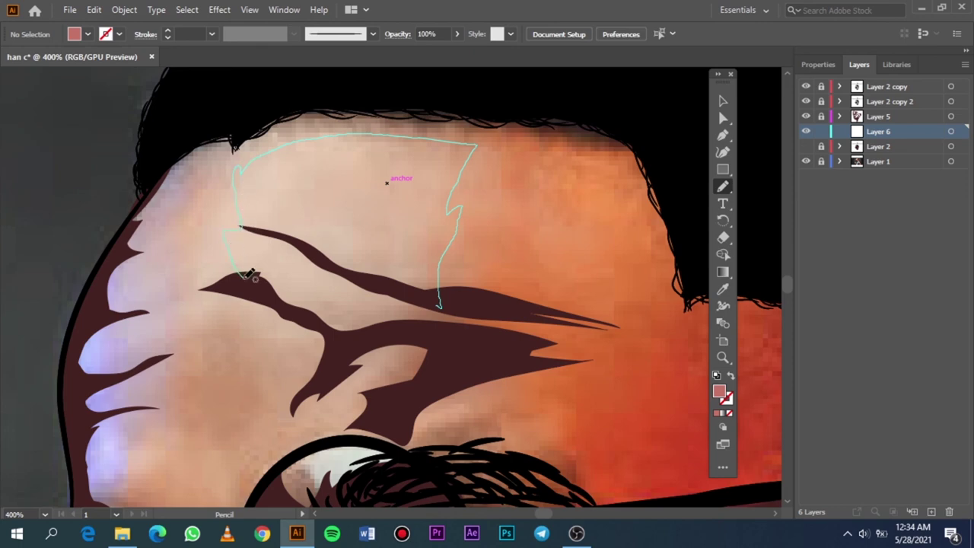
{"action": "mouse_move", "coordinate": [249, 275]}
{"action": "left_mouse_down"}
{"action": "mouse_move", "coordinate": [293, 396]}
{"action": "mouse_move", "coordinate": [271, 466]}
{"action": "mouse_move", "coordinate": [343, 435]}
{"action": "mouse_move", "coordinate": [373, 431]}
{"action": "mouse_move", "coordinate": [400, 446]}
{"action": "mouse_move", "coordinate": [434, 381]}
{"action": "mouse_move", "coordinate": [434, 299]}
{"action": "left_mouse_up"}
{"action": "key", "text": "ctrl+0"}
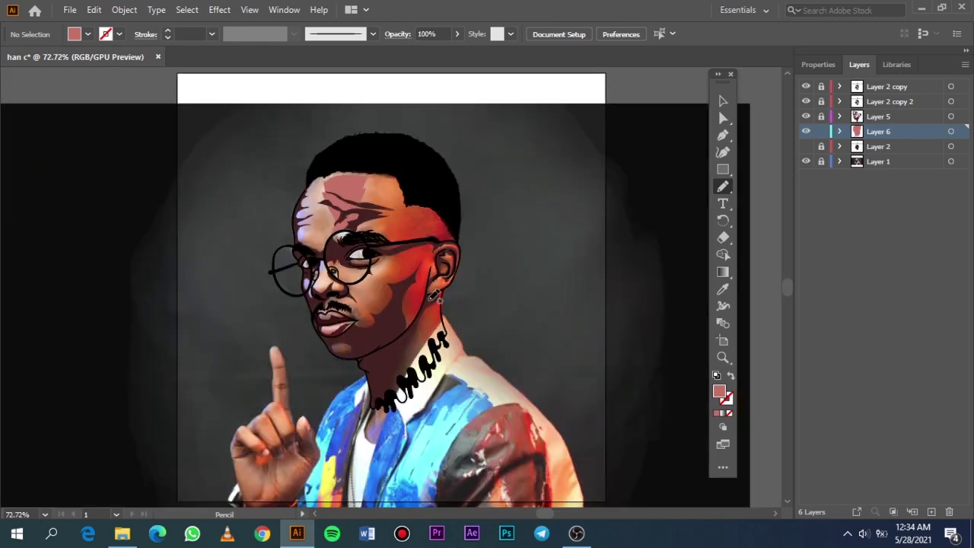
{"action": "left_click", "coordinate": [806, 148]}
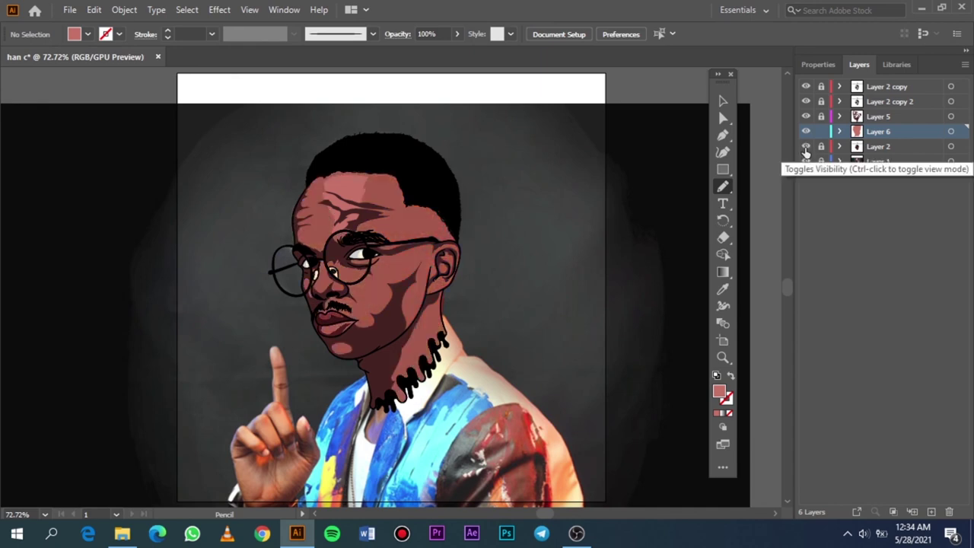
{"action": "left_click", "coordinate": [806, 161]}
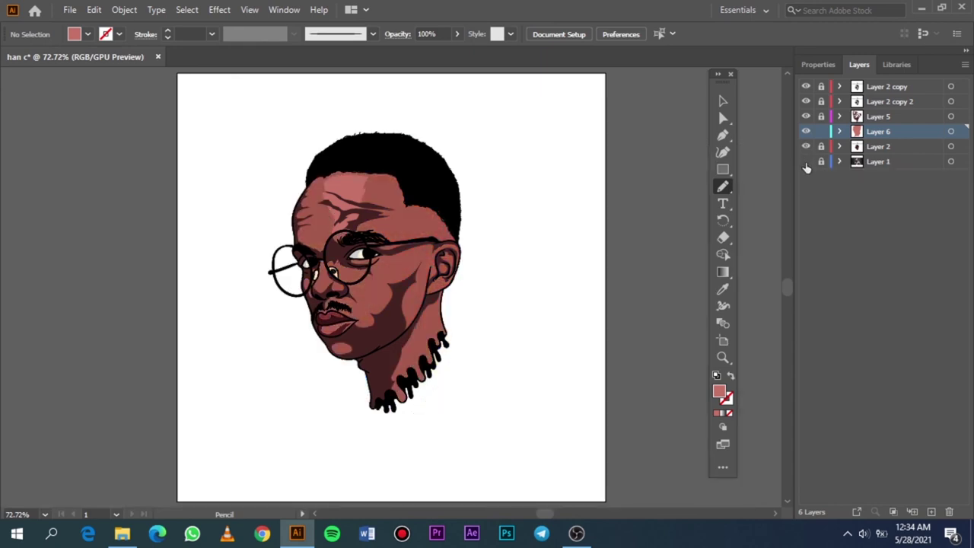
{"action": "left_click", "coordinate": [806, 161]}
{"action": "left_click", "coordinate": [806, 146]}
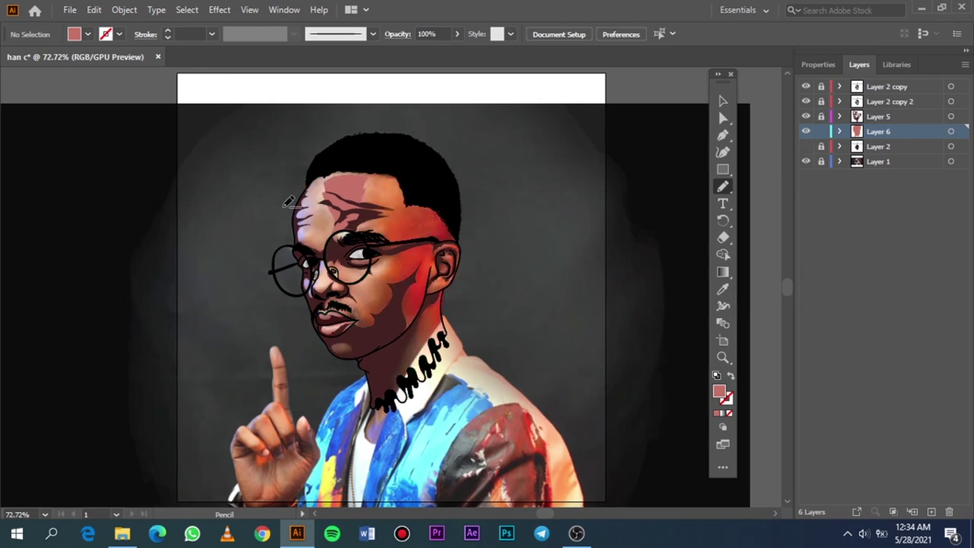
{"action": "scroll", "coordinate": [312, 197], "scroll_direction": "up", "scroll_amount": 3}
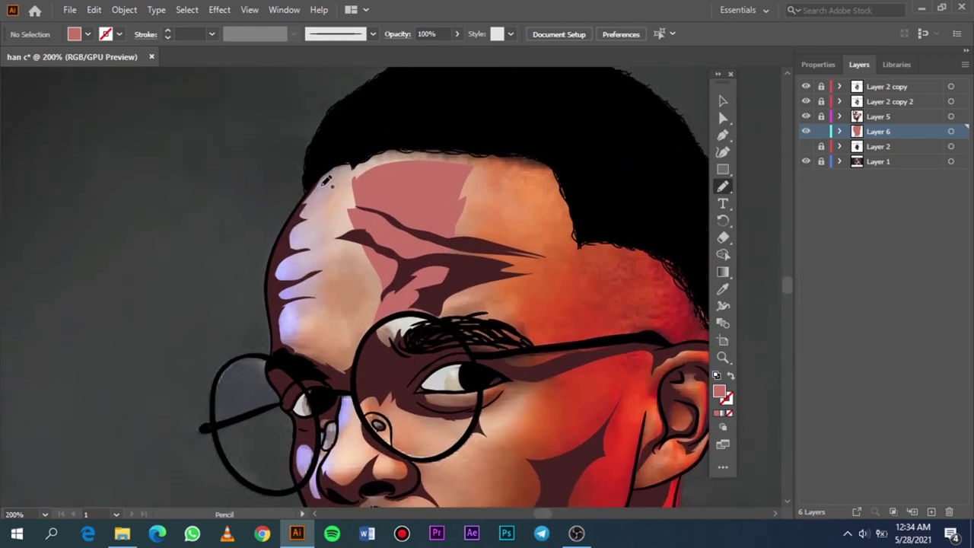
Draw pink highlight shapes on the forehead's left side and on the chin.
{"action": "left_click_drag", "start_coordinate": [332, 164], "coordinate": [327, 204]}
{"action": "left_click_drag", "start_coordinate": [333, 242], "coordinate": [320, 268]}
{"action": "mouse_move", "coordinate": [301, 329]}
{"action": "left_mouse_down"}
{"action": "mouse_move", "coordinate": [303, 344]}
{"action": "mouse_move", "coordinate": [291, 351]}
{"action": "mouse_move", "coordinate": [274, 290]}
{"action": "mouse_move", "coordinate": [286, 235]}
{"action": "mouse_move", "coordinate": [354, 137]}
{"action": "mouse_move", "coordinate": [337, 152]}
{"action": "mouse_move", "coordinate": [346, 158]}
{"action": "left_mouse_up"}
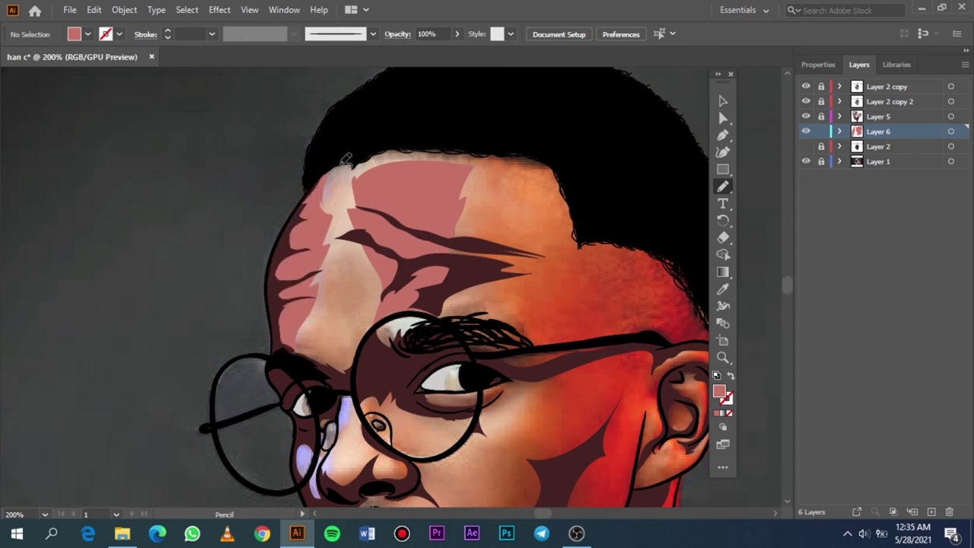
{"action": "scroll", "coordinate": [343, 228], "scroll_direction": "down", "scroll_amount": 1}
{"action": "scroll", "coordinate": [338, 304], "scroll_direction": "down", "scroll_amount": 3}
{"action": "scroll", "coordinate": [334, 365], "scroll_direction": "down", "scroll_amount": 2}
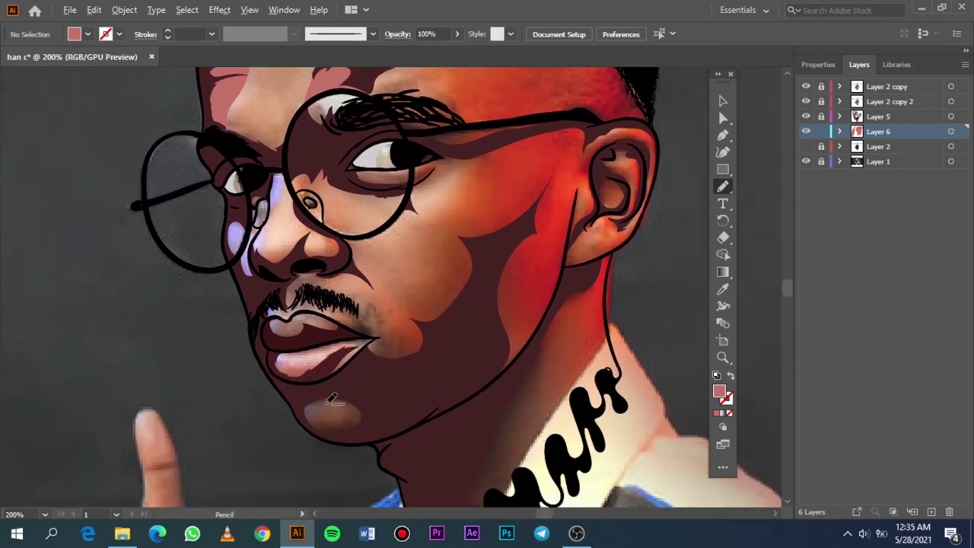
{"action": "scroll", "coordinate": [331, 401], "scroll_direction": "up", "scroll_amount": 2}
{"action": "scroll", "coordinate": [335, 403], "scroll_direction": "up", "scroll_amount": 1}
{"action": "mouse_move", "coordinate": [348, 413]}
{"action": "left_mouse_down"}
{"action": "mouse_move", "coordinate": [281, 415]}
{"action": "mouse_move", "coordinate": [282, 441]}
{"action": "mouse_move", "coordinate": [365, 444]}
{"action": "mouse_move", "coordinate": [370, 404]}
{"action": "mouse_move", "coordinate": [348, 398]}
{"action": "mouse_move", "coordinate": [351, 411]}
{"action": "left_mouse_up"}
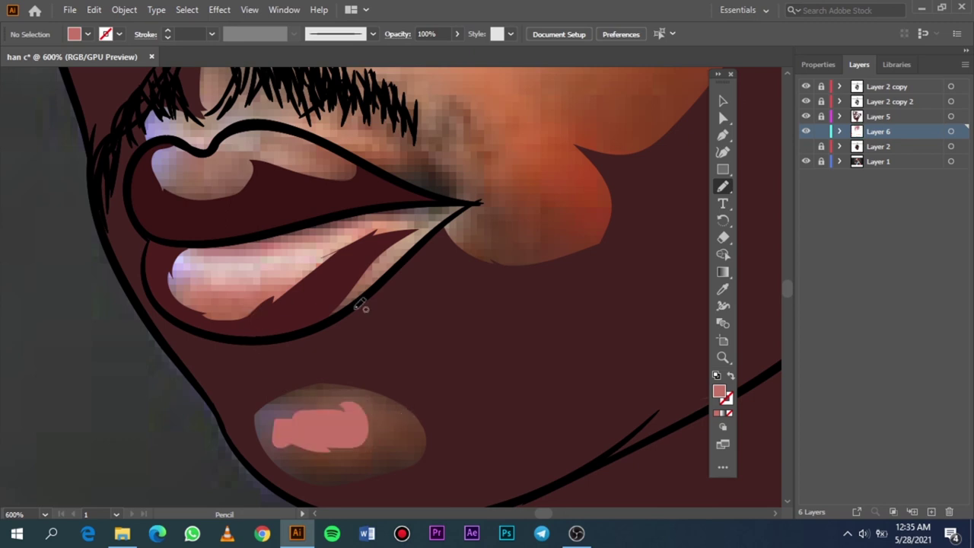
Draw highlight shapes on the nose tip and the cheek beside the nose.
{"action": "scroll", "coordinate": [477, 200], "scroll_direction": "up", "scroll_amount": 2}
{"action": "scroll", "coordinate": [478, 200], "scroll_direction": "up", "scroll_amount": 2}
{"action": "scroll", "coordinate": [320, 228], "scroll_direction": "up", "scroll_amount": 5}
{"action": "scroll", "coordinate": [150, 262], "scroll_direction": "up", "scroll_amount": 2}
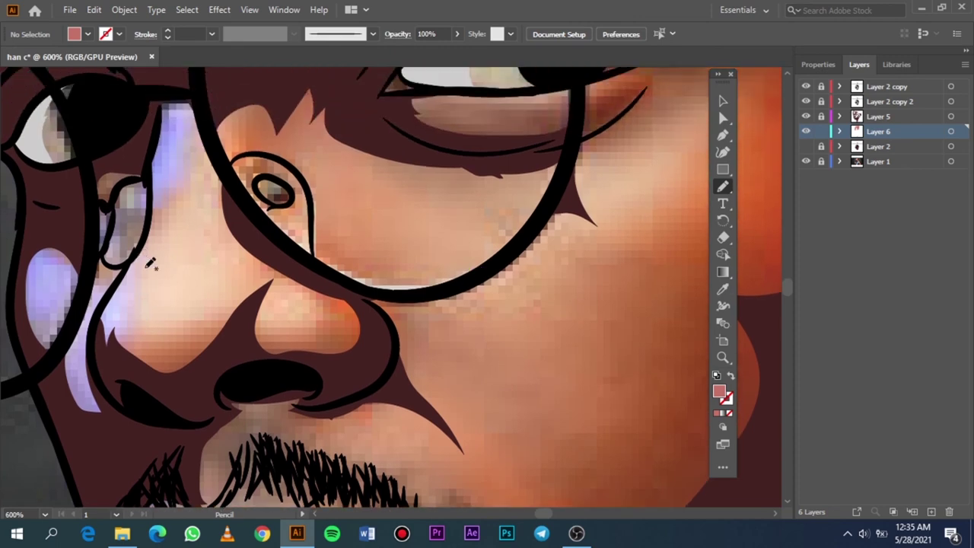
{"action": "scroll", "coordinate": [173, 283], "scroll_direction": "up", "scroll_amount": 1}
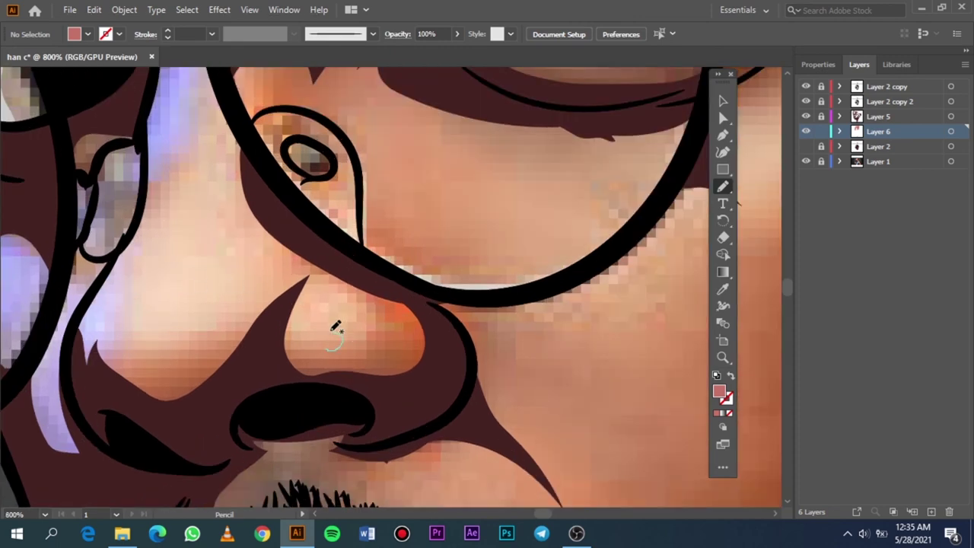
{"action": "mouse_move", "coordinate": [333, 331]}
{"action": "left_mouse_down"}
{"action": "mouse_move", "coordinate": [362, 321]}
{"action": "mouse_move", "coordinate": [327, 291]}
{"action": "left_mouse_up"}
{"action": "left_click_drag", "start_coordinate": [327, 351], "coordinate": [364, 337]}
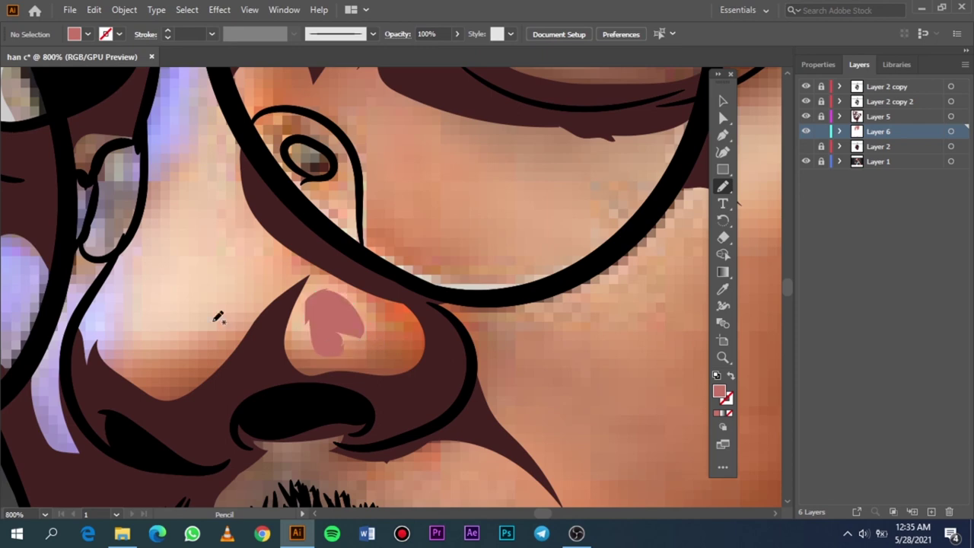
{"action": "left_click_drag", "start_coordinate": [137, 348], "coordinate": [118, 335]}
{"action": "mouse_move", "coordinate": [253, 306]}
{"action": "left_mouse_down"}
{"action": "mouse_move", "coordinate": [176, 343]}
{"action": "mouse_move", "coordinate": [136, 343]}
{"action": "left_mouse_up"}
Fit the portrait and toggle Layer 1 and Layer 2 visibility to compare the highlights.
{"action": "key", "text": "ctrl+0"}
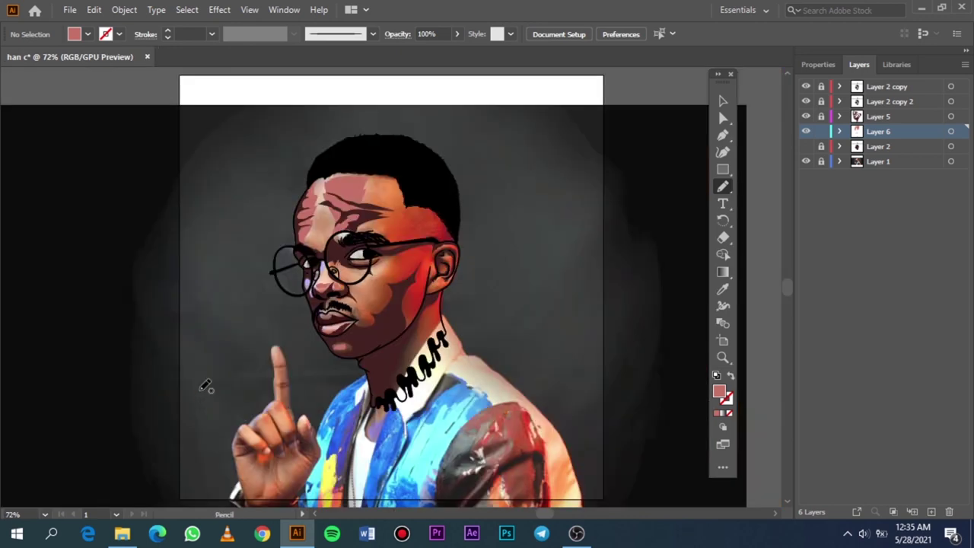
{"action": "left_click", "coordinate": [806, 146]}
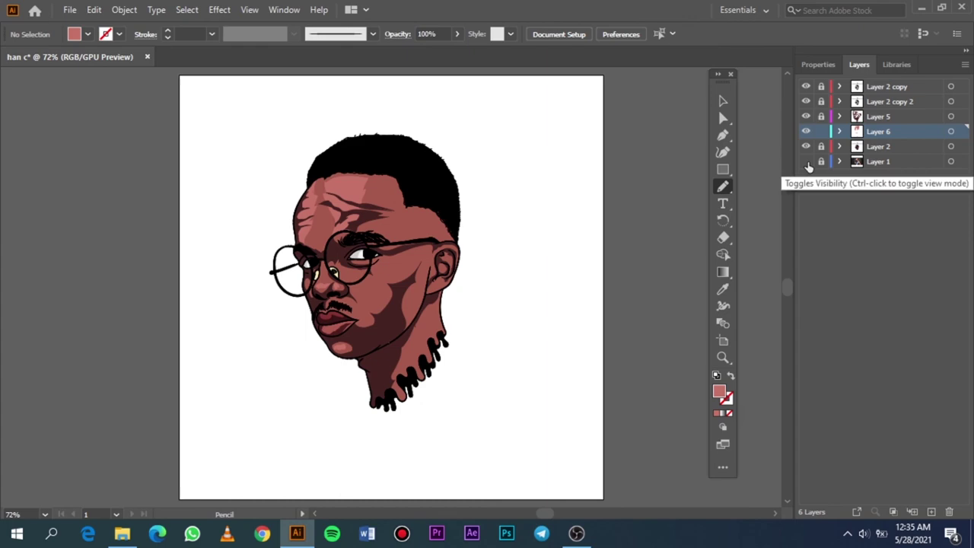
{"action": "left_click", "coordinate": [806, 161]}
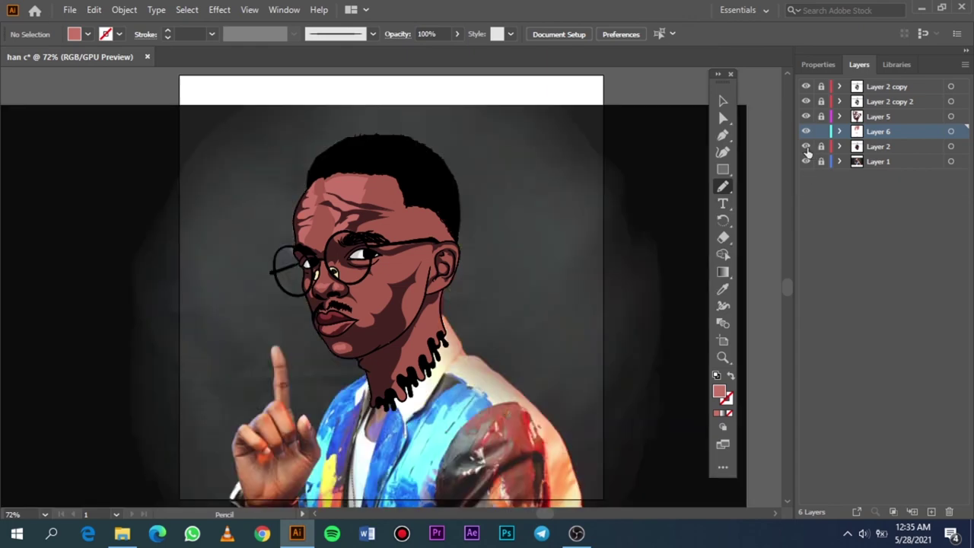
{"action": "left_click", "coordinate": [806, 146]}
Draw a pink highlight on the cheek under the eye with the Pencil tool.
{"action": "scroll", "coordinate": [393, 369], "scroll_direction": "up", "scroll_amount": 5}
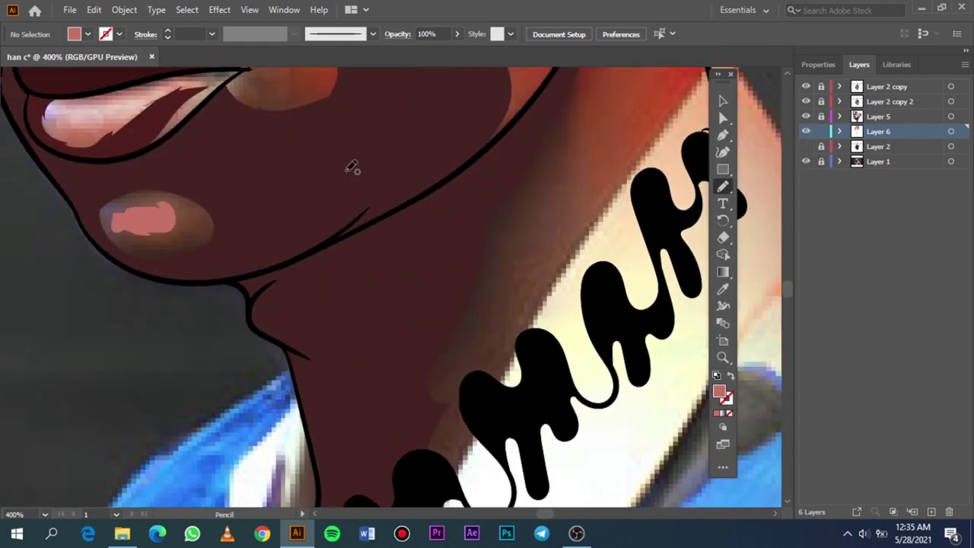
{"action": "scroll", "coordinate": [352, 160], "scroll_direction": "up", "scroll_amount": 5}
{"action": "scroll", "coordinate": [356, 140], "scroll_direction": "up", "scroll_amount": 5}
{"action": "scroll", "coordinate": [359, 137], "scroll_direction": "up", "scroll_amount": 2}
{"action": "scroll", "coordinate": [369, 169], "scroll_direction": "up", "scroll_amount": 2}
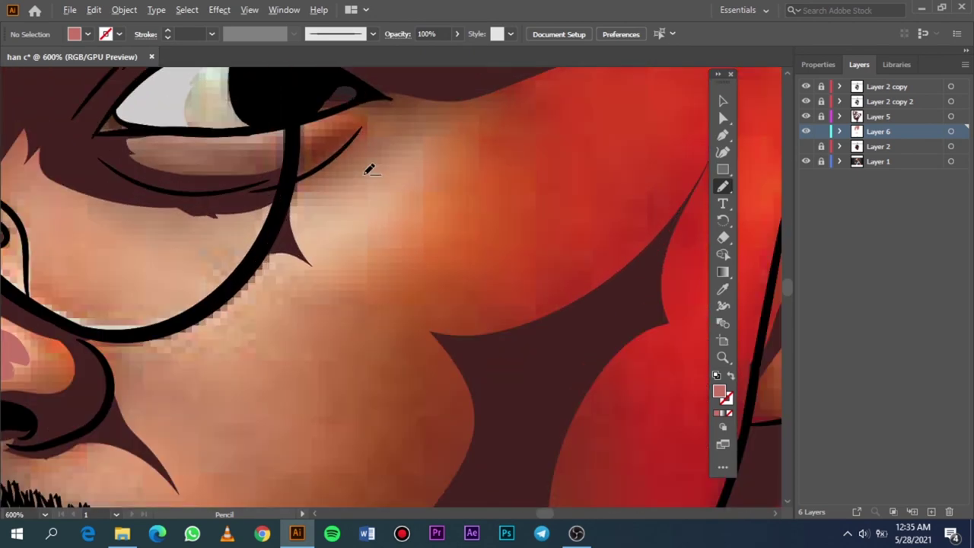
{"action": "mouse_move", "coordinate": [284, 231]}
{"action": "left_mouse_down"}
{"action": "mouse_move", "coordinate": [399, 168]}
{"action": "mouse_move", "coordinate": [425, 213]}
{"action": "mouse_move", "coordinate": [274, 282]}
{"action": "mouse_move", "coordinate": [247, 308]}
{"action": "mouse_move", "coordinate": [193, 323]}
{"action": "mouse_move", "coordinate": [295, 225]}
{"action": "mouse_move", "coordinate": [306, 244]}
{"action": "left_mouse_up"}
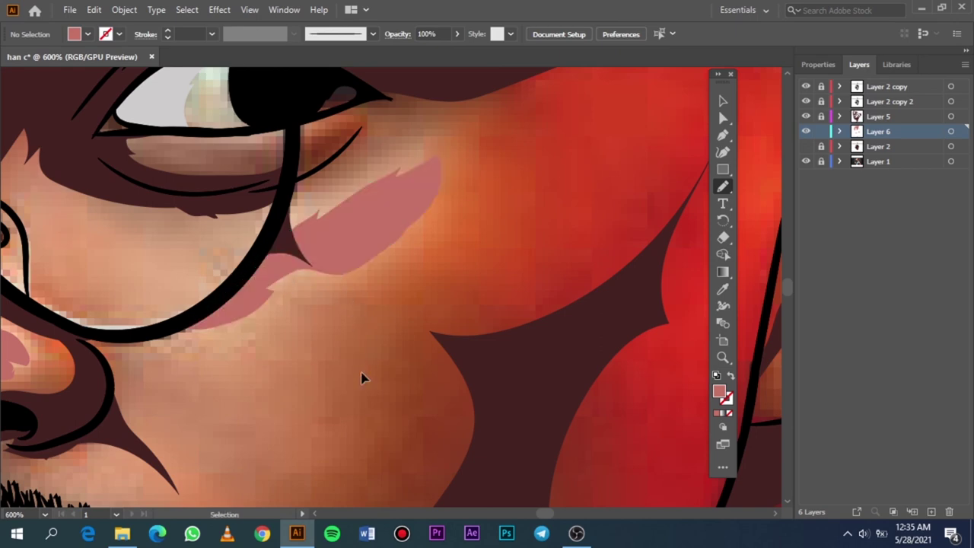
{"action": "key", "text": "ctrl+0"}
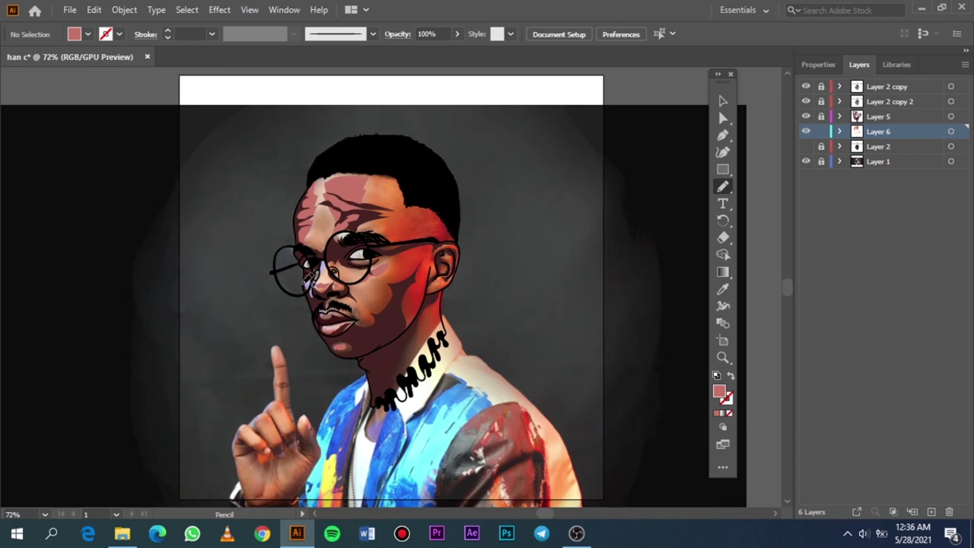
Add #C67267 highlights on the nose bridge, inside the lavender cheek shape and beside the mouth.
{"action": "scroll", "coordinate": [312, 282], "scroll_direction": "up", "scroll_amount": 5, "text": "alt"}
{"action": "scroll", "coordinate": [365, 251], "scroll_direction": "up", "scroll_amount": 2, "text": "alt"}
{"action": "scroll", "coordinate": [405, 233], "scroll_direction": "up", "scroll_amount": 2, "text": "alt"}
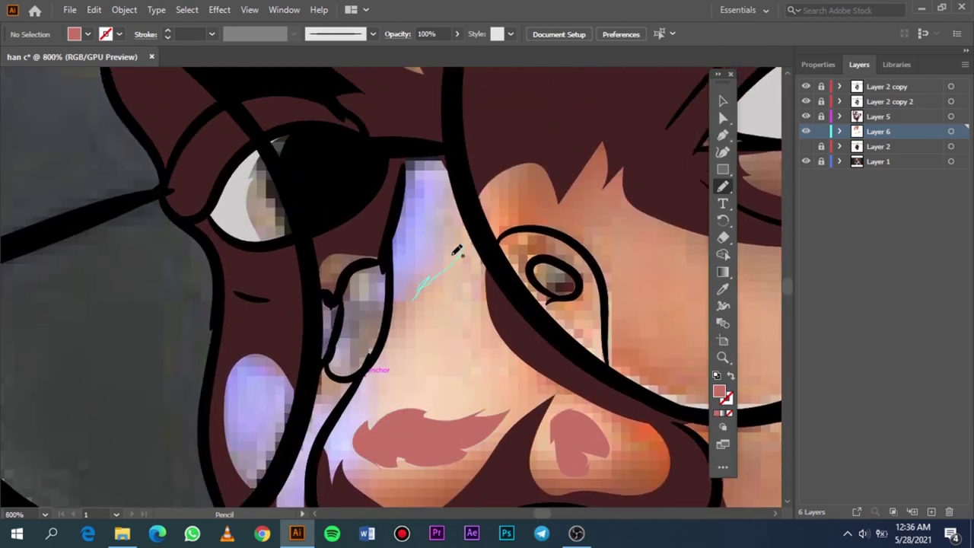
{"action": "mouse_move", "coordinate": [453, 254]}
{"action": "left_mouse_down"}
{"action": "mouse_move", "coordinate": [436, 166]}
{"action": "mouse_move", "coordinate": [418, 224]}
{"action": "left_mouse_up"}
{"action": "left_click_drag", "start_coordinate": [417, 298], "coordinate": [415, 299]}
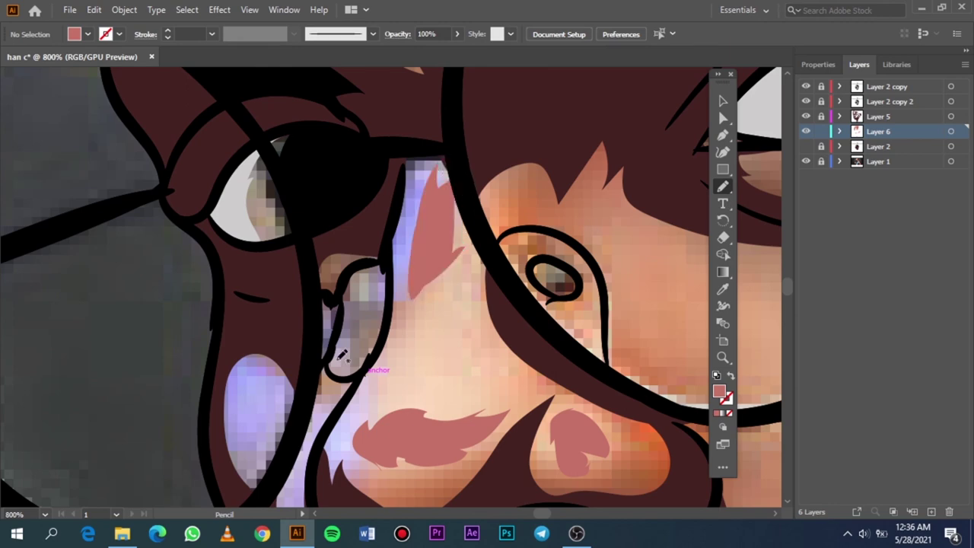
{"action": "scroll", "coordinate": [305, 358], "scroll_direction": "down", "scroll_amount": 3}
{"action": "scroll", "coordinate": [303, 365], "scroll_direction": "down", "scroll_amount": 1}
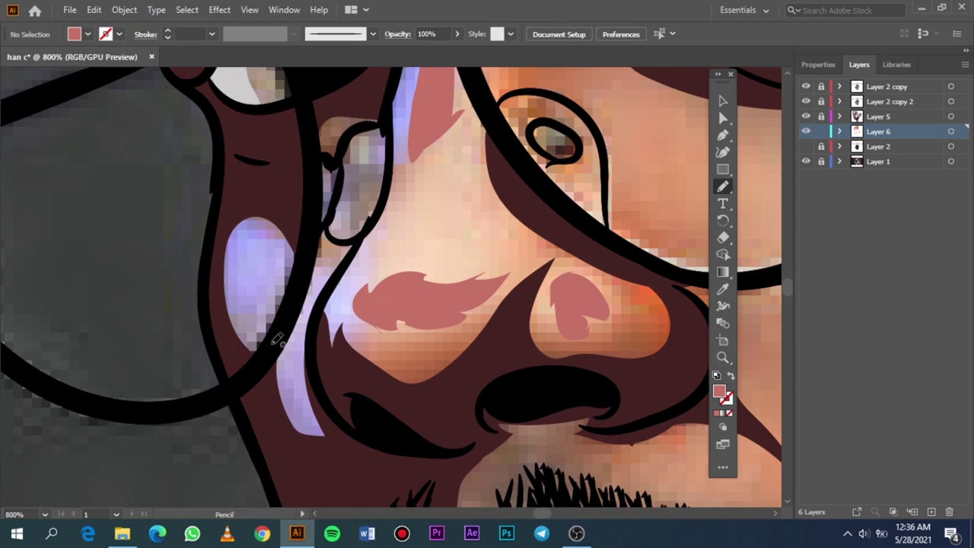
{"action": "mouse_move", "coordinate": [253, 346]}
{"action": "left_mouse_down"}
{"action": "mouse_move", "coordinate": [296, 252]}
{"action": "mouse_move", "coordinate": [256, 348]}
{"action": "left_mouse_up"}
{"action": "scroll", "coordinate": [319, 395], "scroll_direction": "down", "scroll_amount": 1}
{"action": "mouse_move", "coordinate": [327, 406]}
{"action": "left_mouse_down"}
{"action": "mouse_move", "coordinate": [338, 392]}
{"action": "mouse_move", "coordinate": [324, 411]}
{"action": "left_mouse_up"}
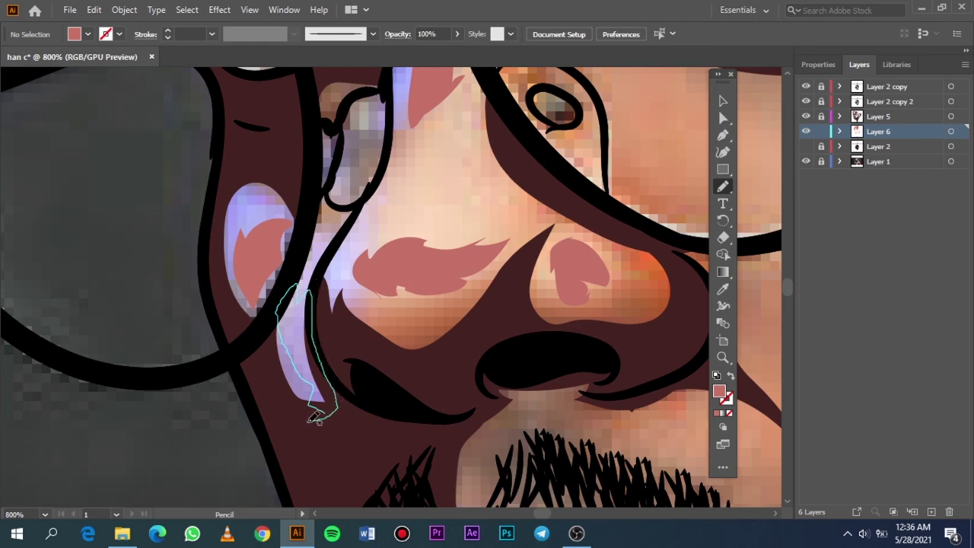
{"action": "key", "text": "ctrl+0"}
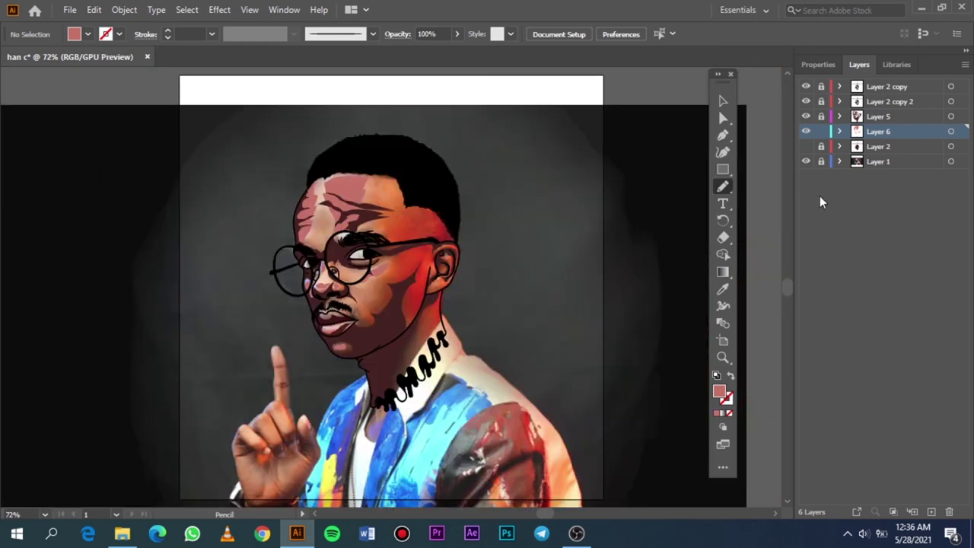
Toggle the background photo's visibility and bring Layer 2's flat face colours back into view.
{"action": "left_click", "coordinate": [805, 146]}
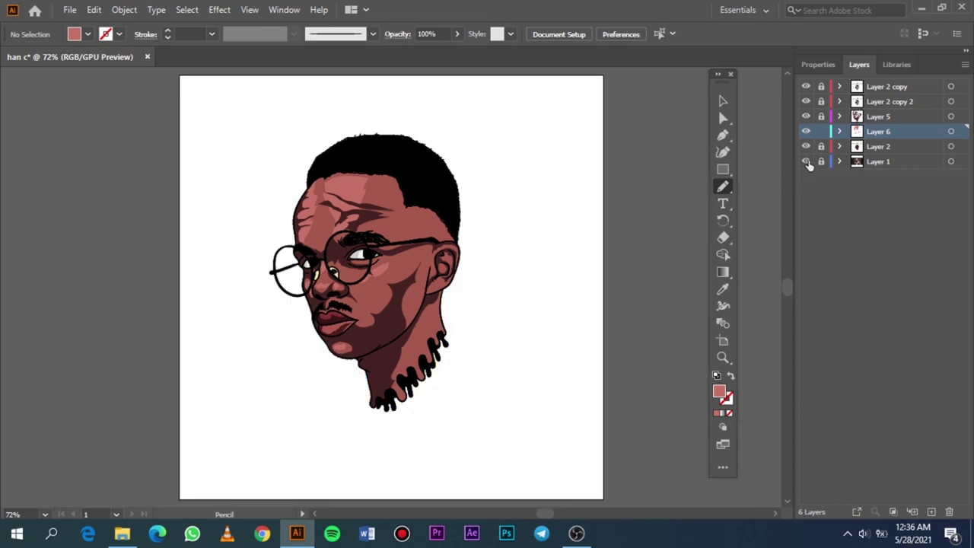
{"action": "left_click", "coordinate": [805, 162]}
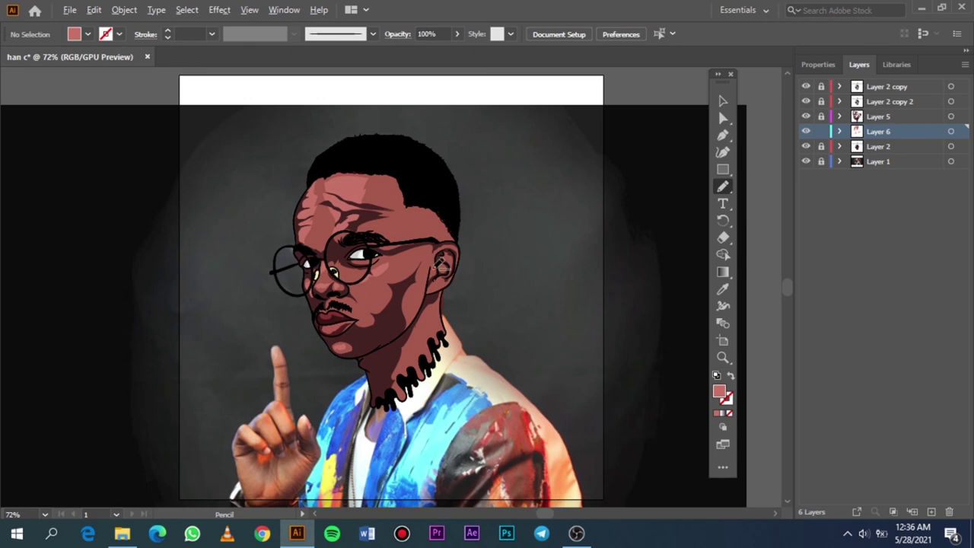
{"action": "scroll", "coordinate": [442, 263], "scroll_direction": "up", "scroll_amount": 5}
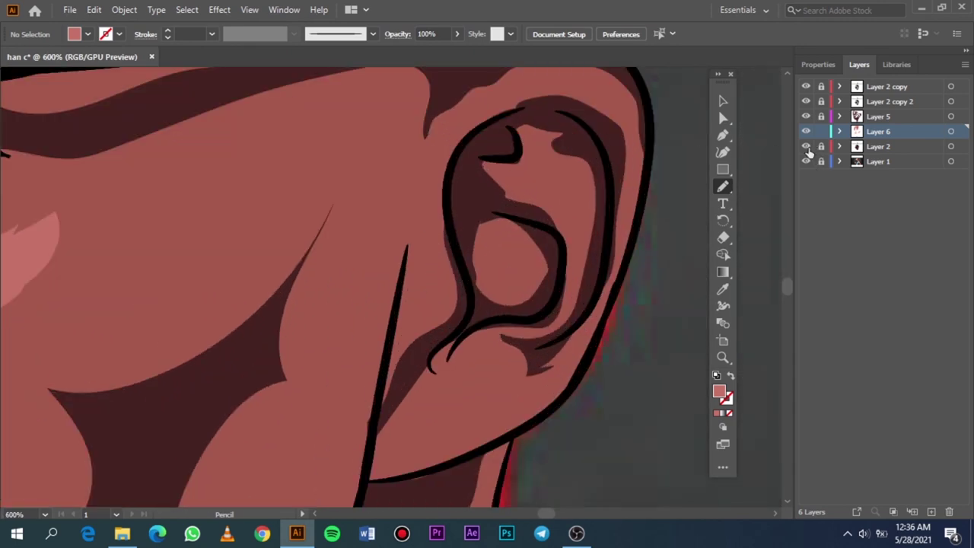
Hide Layer 2 and draw #C67267 highlights on the ear lobe and along the upper ear rim.
{"action": "left_click", "coordinate": [805, 146]}
{"action": "scroll", "coordinate": [381, 403], "scroll_direction": "down", "scroll_amount": 5}
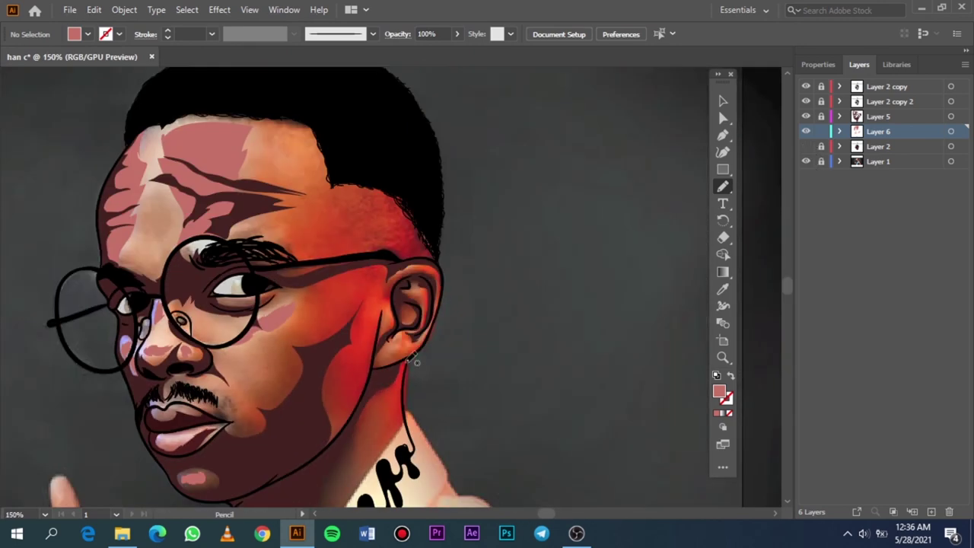
{"action": "scroll", "coordinate": [416, 363], "scroll_direction": "up", "scroll_amount": 5}
{"action": "scroll", "coordinate": [238, 374], "scroll_direction": "down", "scroll_amount": 2}
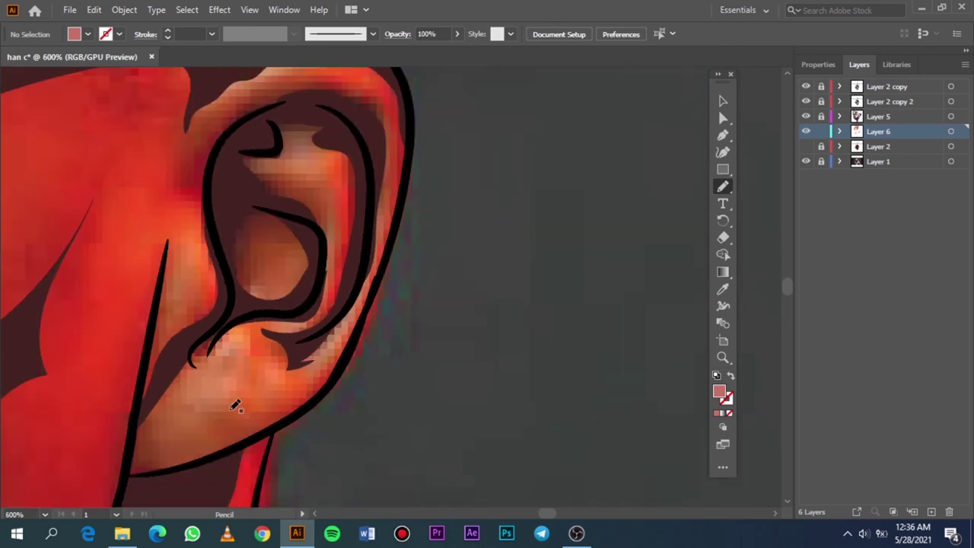
{"action": "mouse_move", "coordinate": [233, 409]}
{"action": "left_mouse_down"}
{"action": "mouse_move", "coordinate": [244, 348]}
{"action": "mouse_move", "coordinate": [178, 382]}
{"action": "left_mouse_up"}
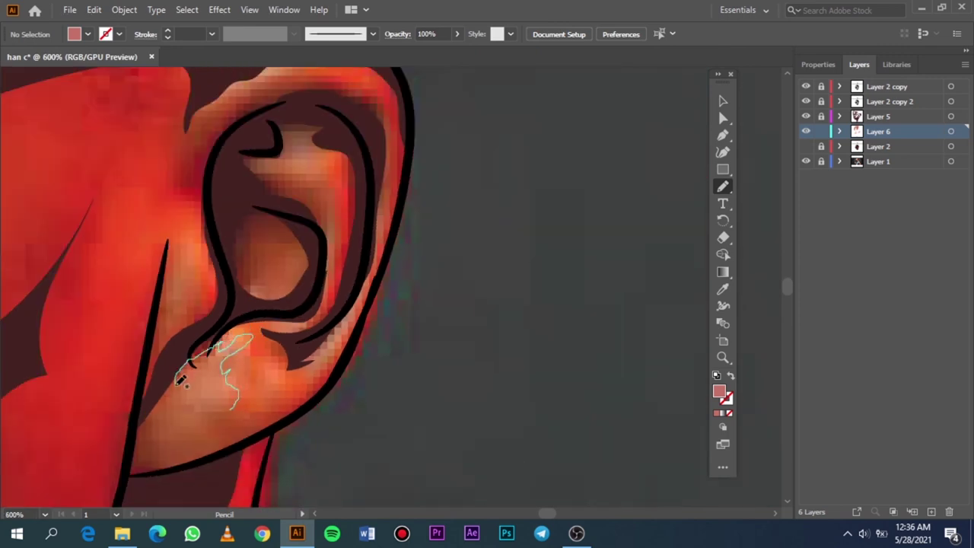
{"action": "left_click_drag", "start_coordinate": [178, 383], "coordinate": [234, 401]}
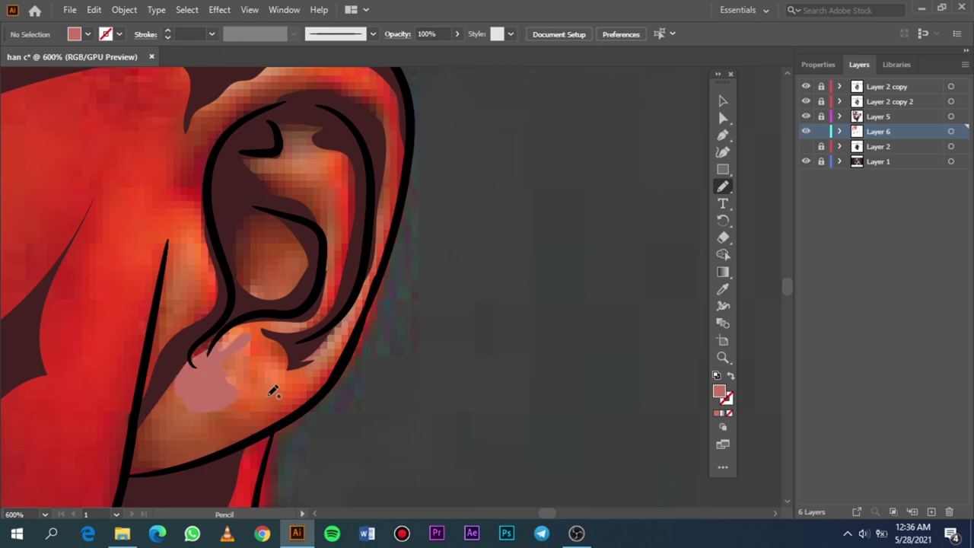
{"action": "scroll", "coordinate": [348, 278], "scroll_direction": "up", "scroll_amount": 5}
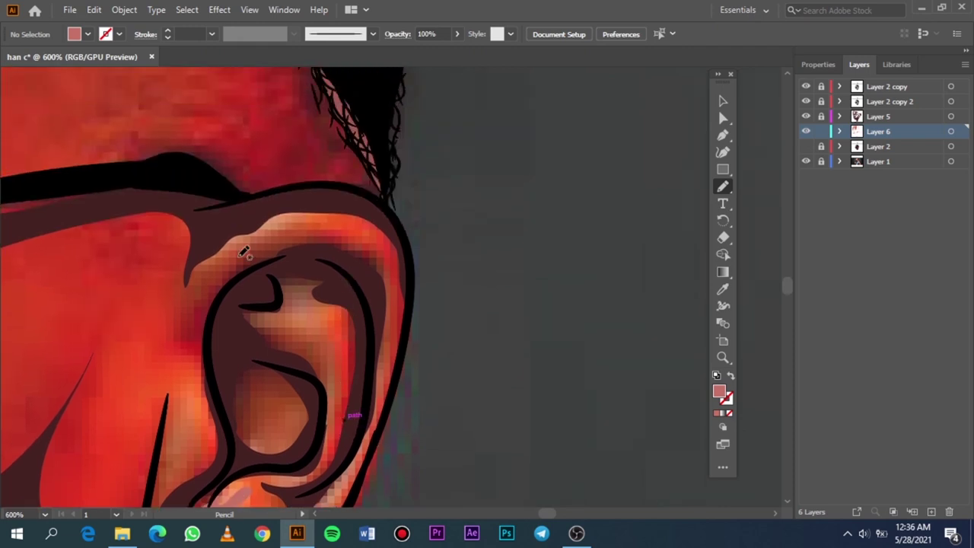
{"action": "mouse_move", "coordinate": [242, 253]}
{"action": "left_mouse_down"}
{"action": "mouse_move", "coordinate": [267, 244]}
{"action": "mouse_move", "coordinate": [247, 239]}
{"action": "left_mouse_up"}
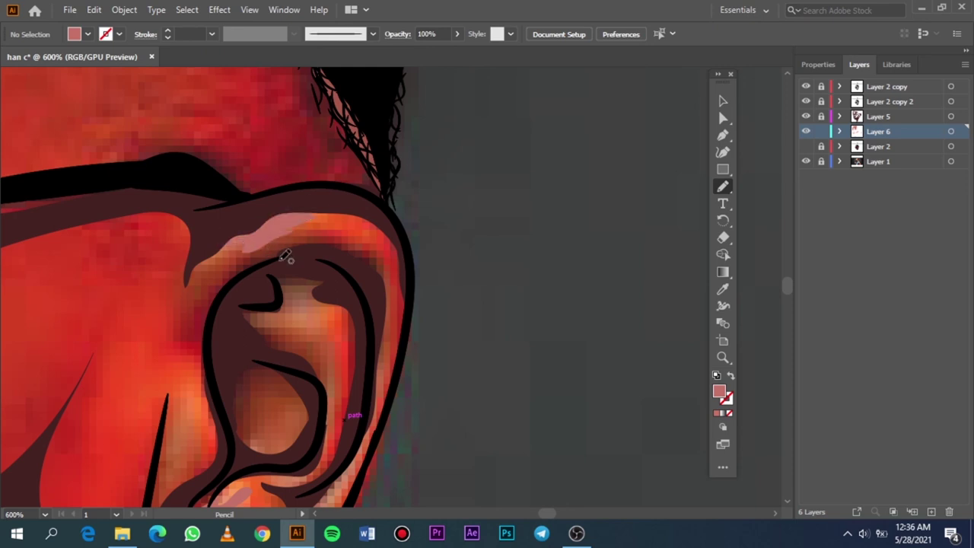
{"action": "key", "text": "ctrl+0"}
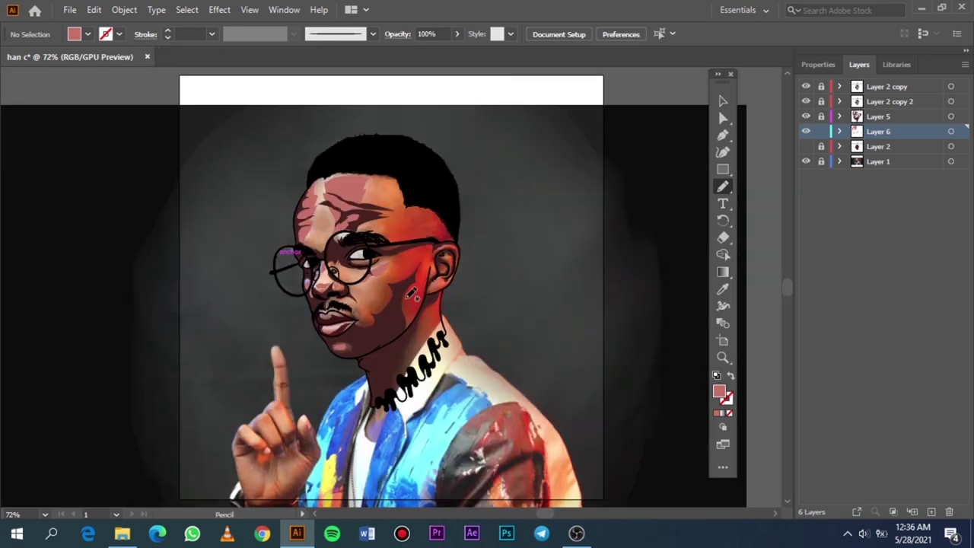
Hide the reference photo, select Layer 2 copy, and add a new empty Layer 7 above it.
{"action": "scroll", "coordinate": [414, 297], "scroll_direction": "down", "scroll_amount": 1}
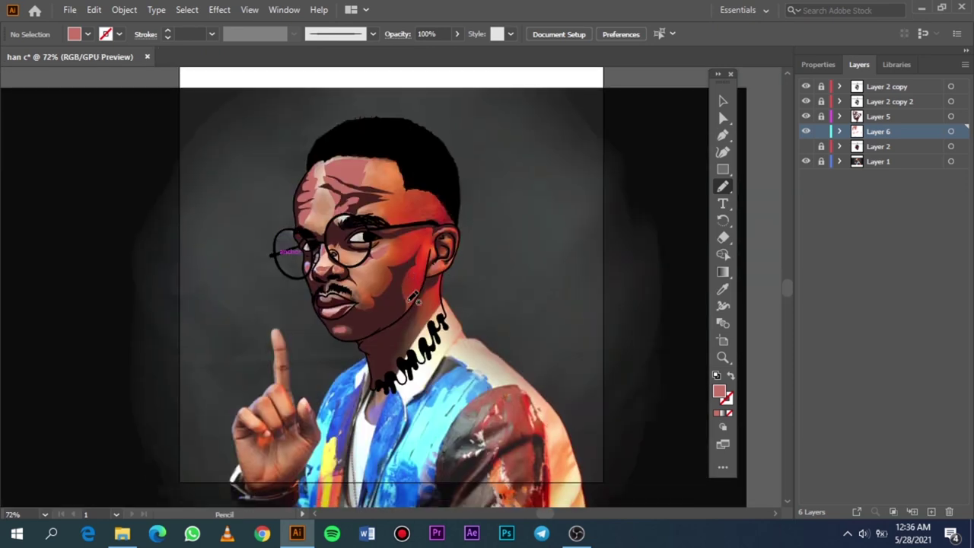
{"action": "left_click", "coordinate": [807, 161]}
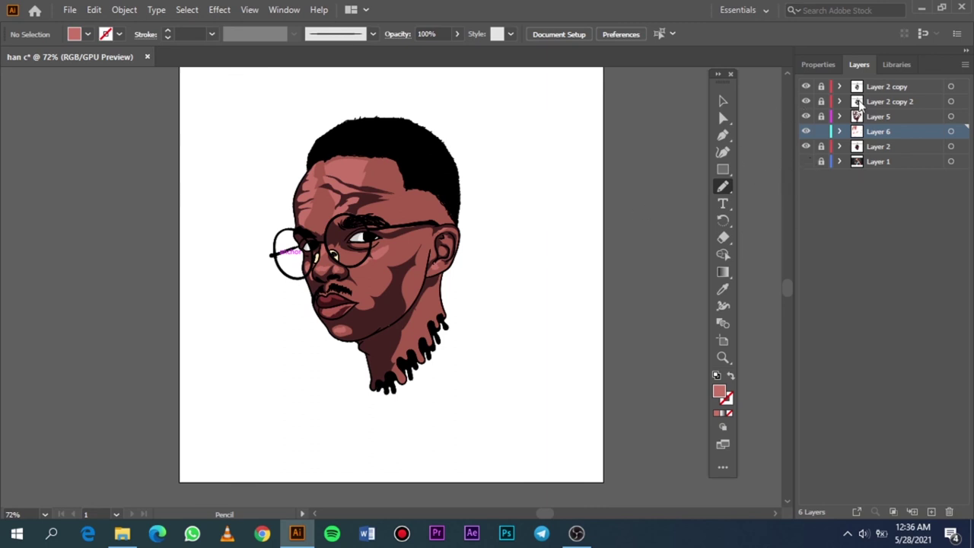
{"action": "left_click", "coordinate": [874, 90]}
{"action": "left_click", "coordinate": [931, 511]}
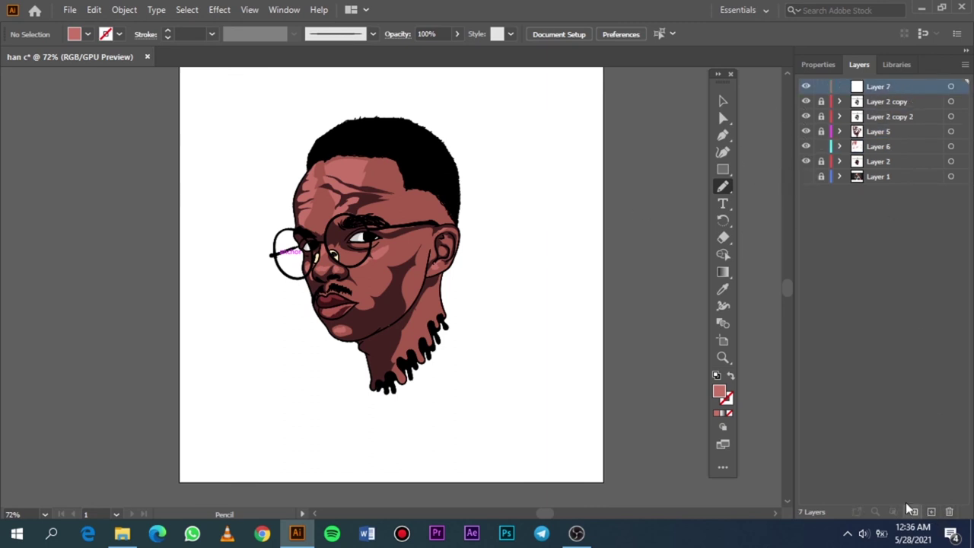
{"action": "scroll", "coordinate": [291, 274], "scroll_direction": "up", "scroll_amount": 3, "text": "alt"}
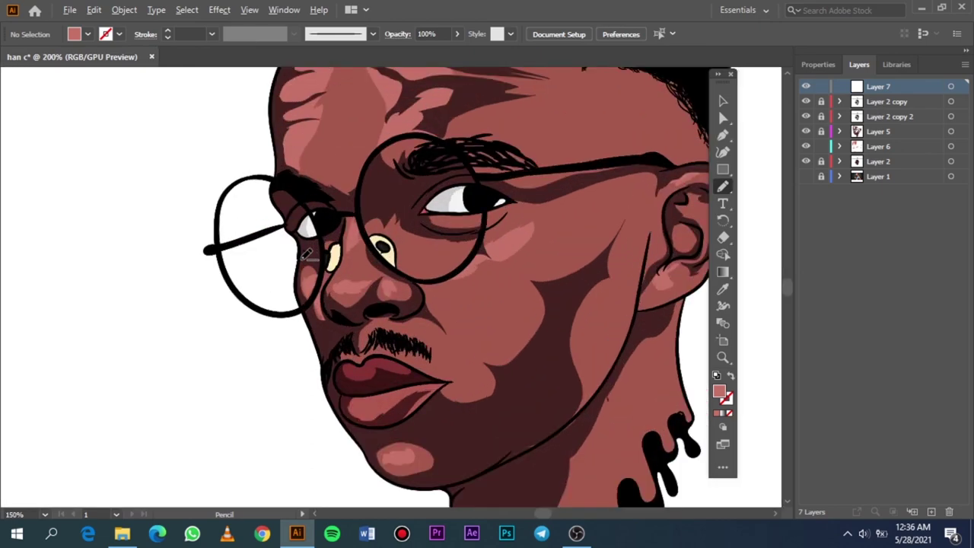
{"action": "scroll", "coordinate": [301, 263], "scroll_direction": "up", "scroll_amount": 1, "text": "alt"}
{"action": "scroll", "coordinate": [307, 255], "scroll_direction": "up", "scroll_amount": 1, "text": "alt"}
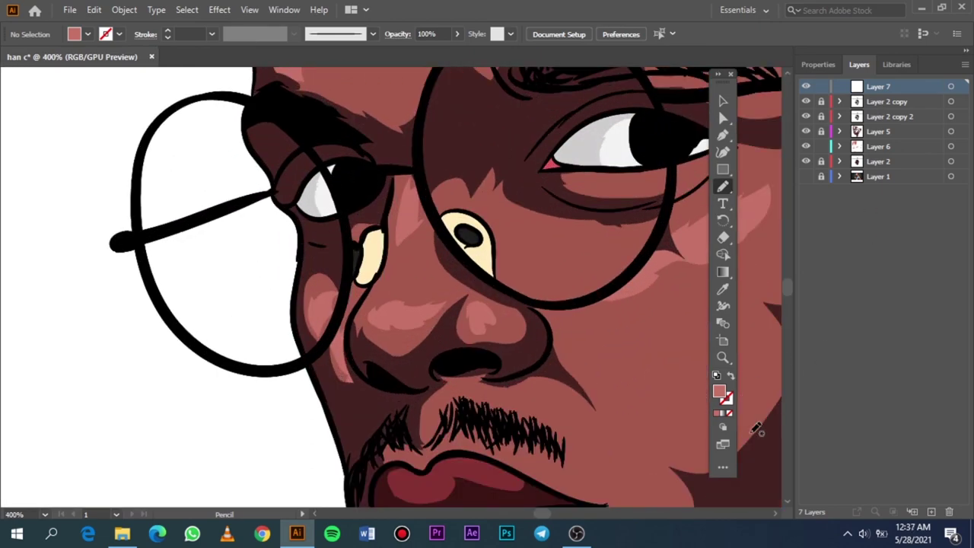
Sample white as the fill, undo a stray lens stroke, and show the reference photo again.
{"action": "key", "text": "i"}
{"action": "left_click", "coordinate": [273, 304]}
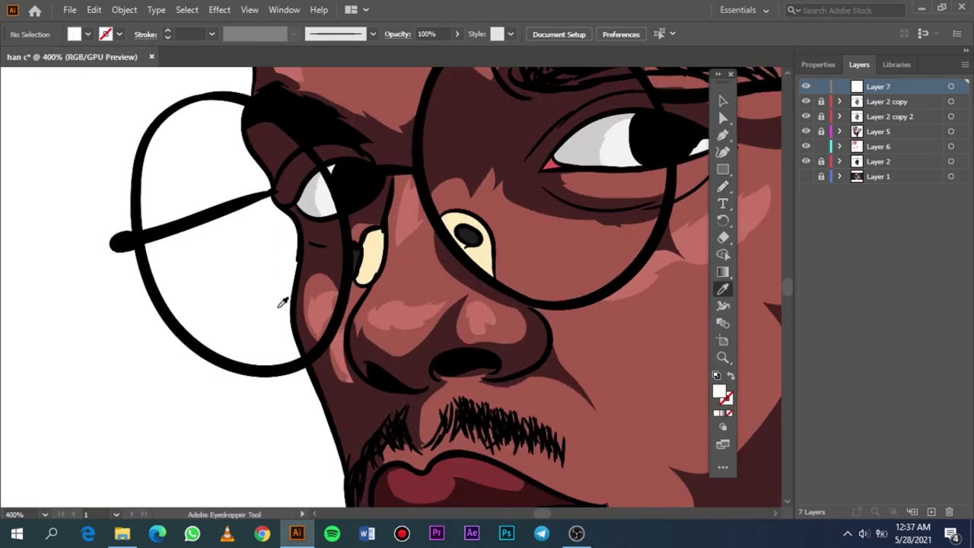
{"action": "key", "text": "n"}
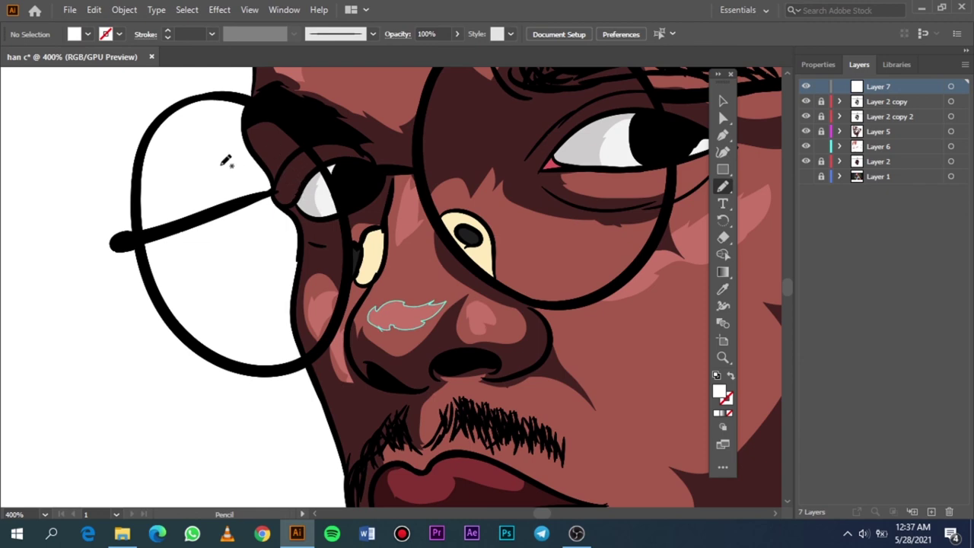
{"action": "mouse_move", "coordinate": [197, 279]}
{"action": "left_mouse_down"}
{"action": "mouse_move", "coordinate": [202, 203]}
{"action": "mouse_move", "coordinate": [225, 155]}
{"action": "mouse_move", "coordinate": [232, 172]}
{"action": "mouse_move", "coordinate": [263, 137]}
{"action": "mouse_move", "coordinate": [267, 242]}
{"action": "mouse_move", "coordinate": [255, 254]}
{"action": "mouse_move", "coordinate": [255, 311]}
{"action": "mouse_move", "coordinate": [206, 270]}
{"action": "mouse_move", "coordinate": [199, 277]}
{"action": "left_mouse_up"}
{"action": "key", "text": "ctrl+z"}
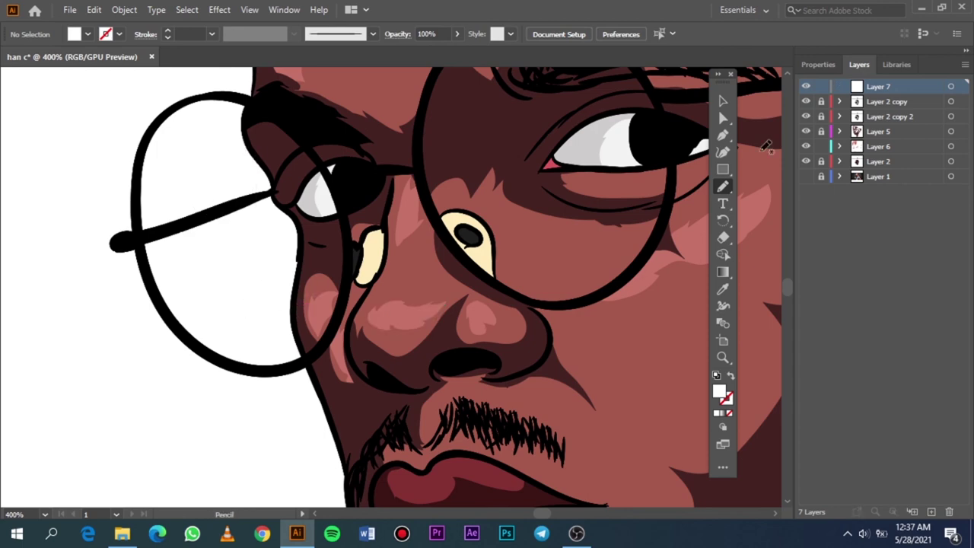
{"action": "left_click", "coordinate": [805, 177]}
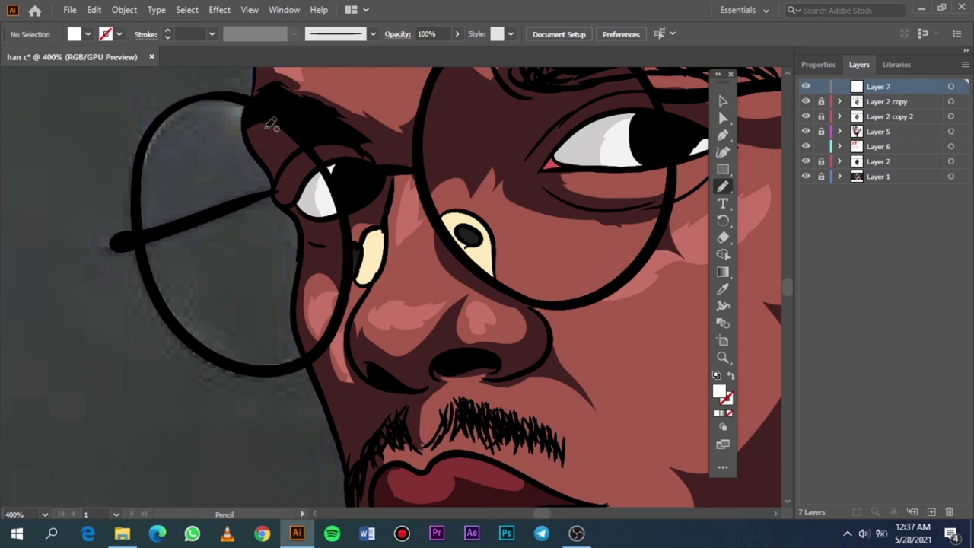
Draw a white glare curving along the top rim of the left glasses lens.
{"action": "mouse_move", "coordinate": [274, 129]}
{"action": "left_mouse_down"}
{"action": "mouse_move", "coordinate": [198, 120]}
{"action": "mouse_move", "coordinate": [142, 170]}
{"action": "left_mouse_up"}
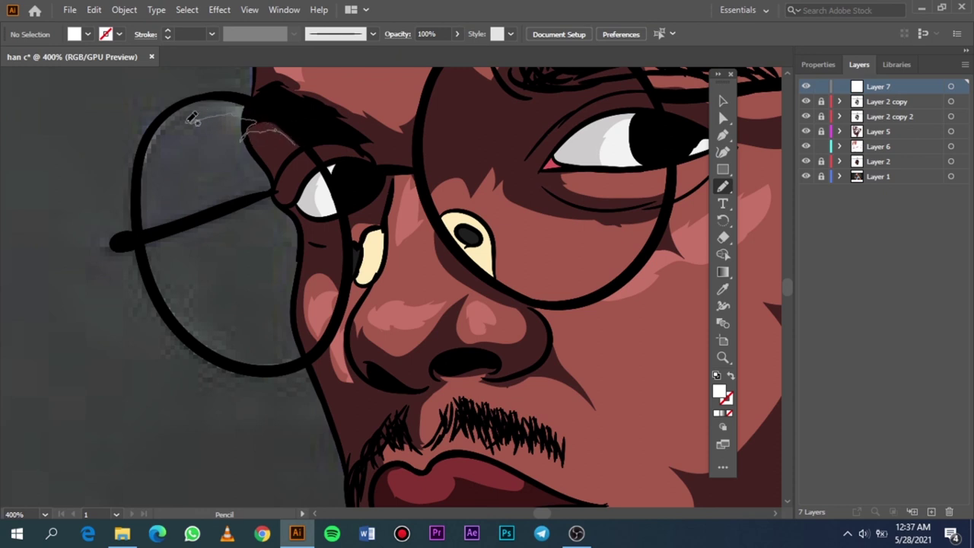
{"action": "mouse_move", "coordinate": [158, 136]}
{"action": "left_mouse_down"}
{"action": "mouse_move", "coordinate": [220, 103]}
{"action": "mouse_move", "coordinate": [257, 110]}
{"action": "left_mouse_up"}
{"action": "left_click_drag", "start_coordinate": [289, 135], "coordinate": [298, 141]}
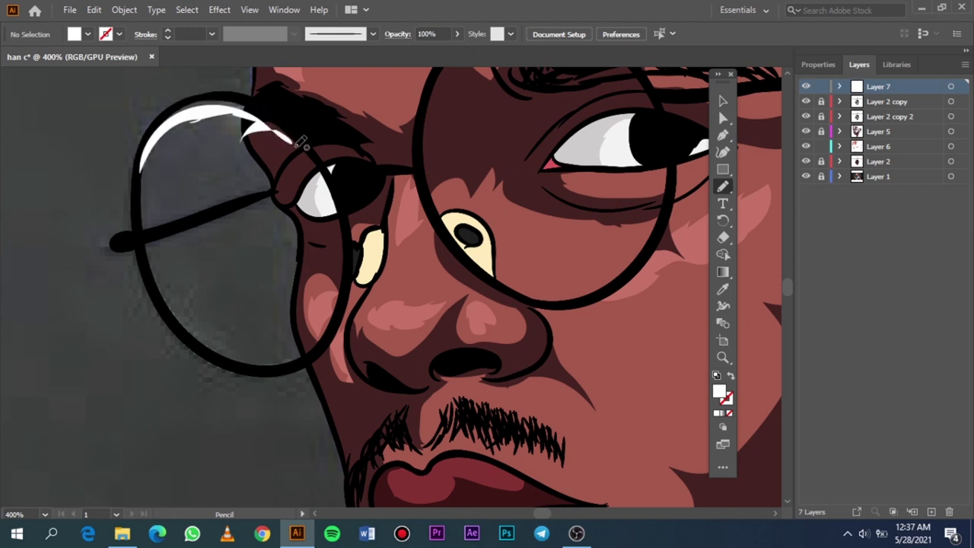
{"action": "scroll", "coordinate": [282, 200], "scroll_direction": "down", "scroll_amount": 3}
{"action": "scroll", "coordinate": [282, 200], "scroll_direction": "right", "scroll_amount": 2}
{"action": "scroll", "coordinate": [463, 222], "scroll_direction": "right", "scroll_amount": 2}
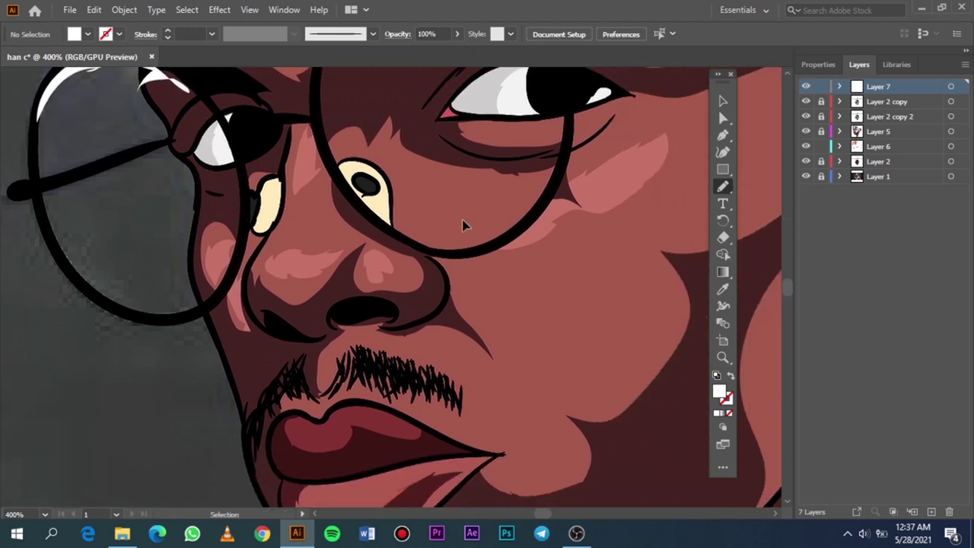
{"action": "scroll", "coordinate": [474, 217], "scroll_direction": "up", "scroll_amount": 3}
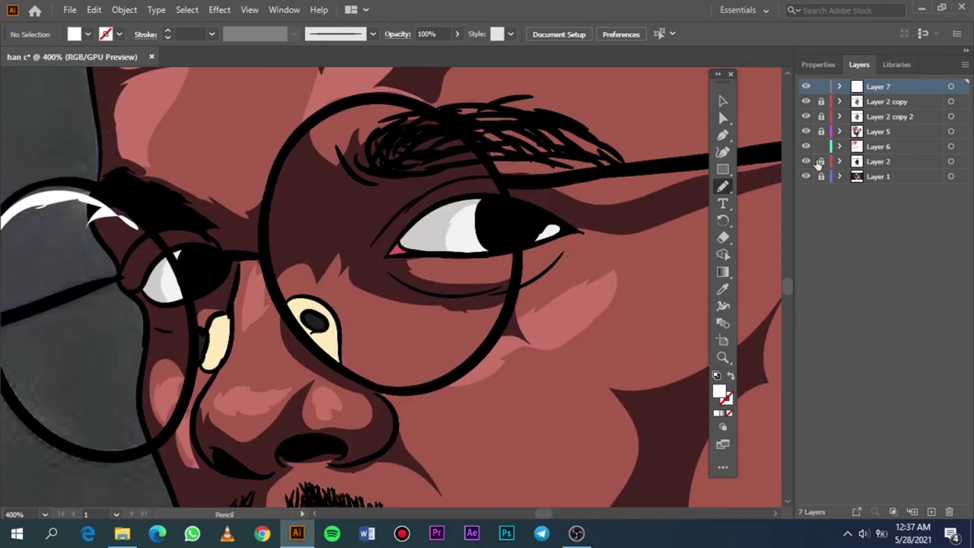
{"action": "left_click", "coordinate": [806, 162]}
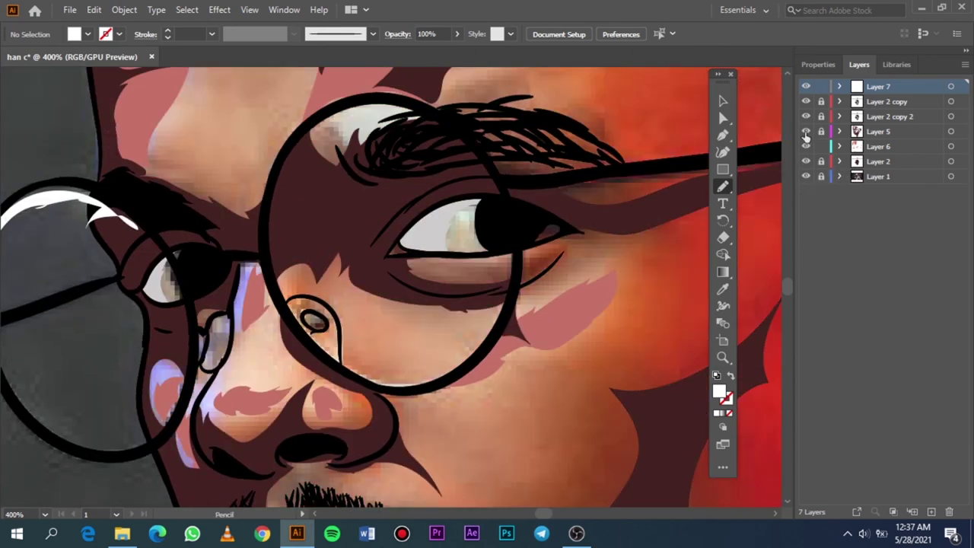
Hide the cartoon layers and trace a white crescent glare along the left lens rim.
{"action": "left_click", "coordinate": [806, 101]}
{"action": "left_click_drag", "start_coordinate": [806, 117], "coordinate": [806, 161]}
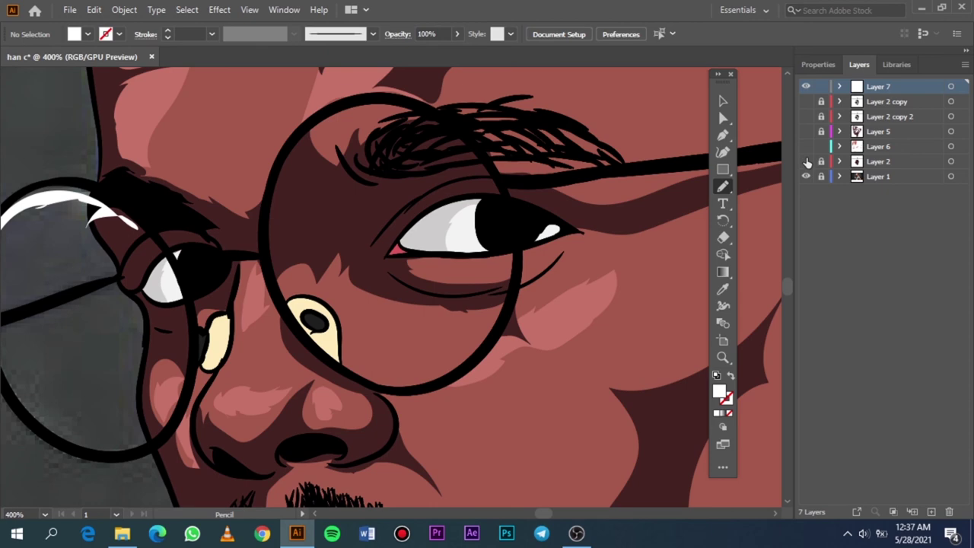
{"action": "scroll", "coordinate": [190, 426], "scroll_direction": "left", "scroll_amount": 3}
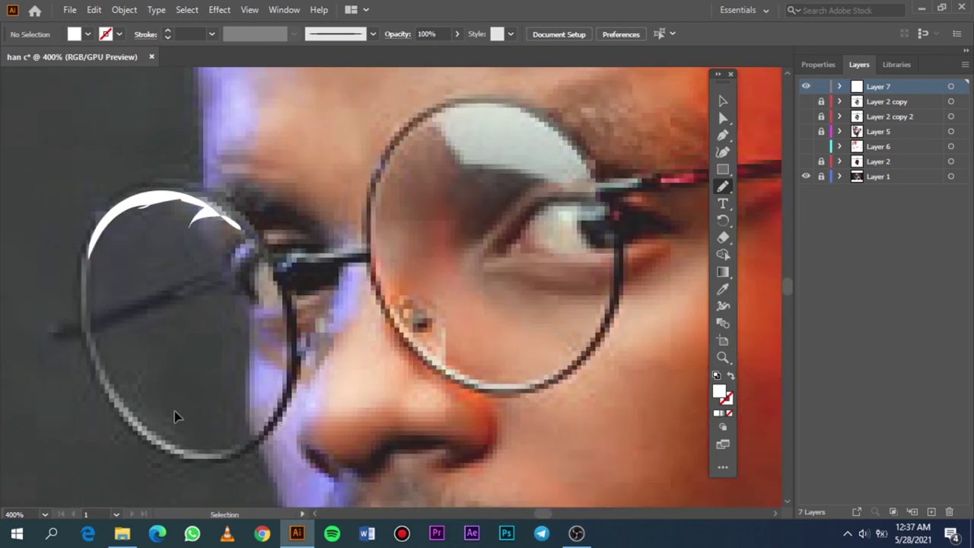
{"action": "scroll", "coordinate": [321, 367], "scroll_direction": "down", "scroll_amount": 2}
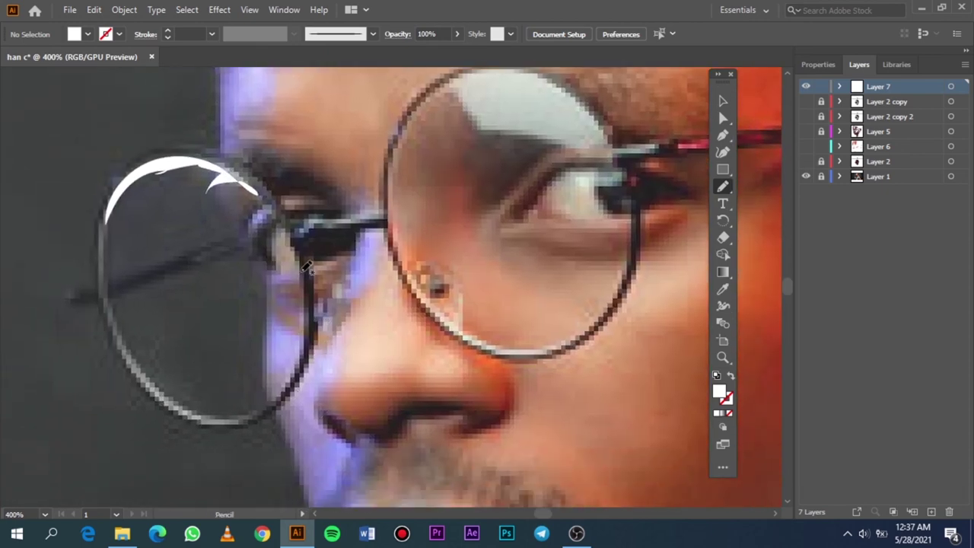
{"action": "left_click_drag", "start_coordinate": [298, 237], "coordinate": [266, 394]}
{"action": "left_click_drag", "start_coordinate": [298, 236], "coordinate": [297, 231]}
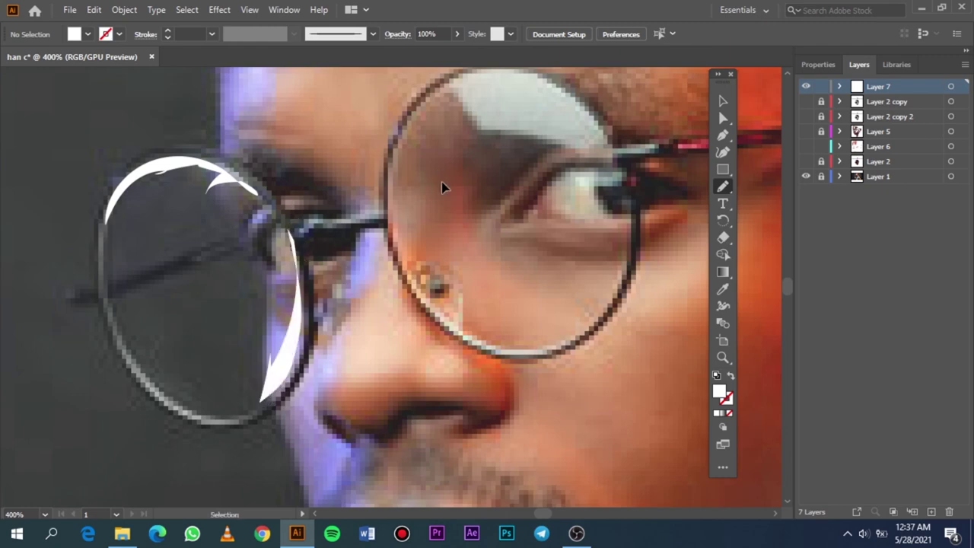
Draw a white glare shape on the right lens and fit the artboard in view.
{"action": "scroll", "coordinate": [521, 150], "scroll_direction": "right", "scroll_amount": 3}
{"action": "scroll", "coordinate": [540, 156], "scroll_direction": "up", "scroll_amount": 3}
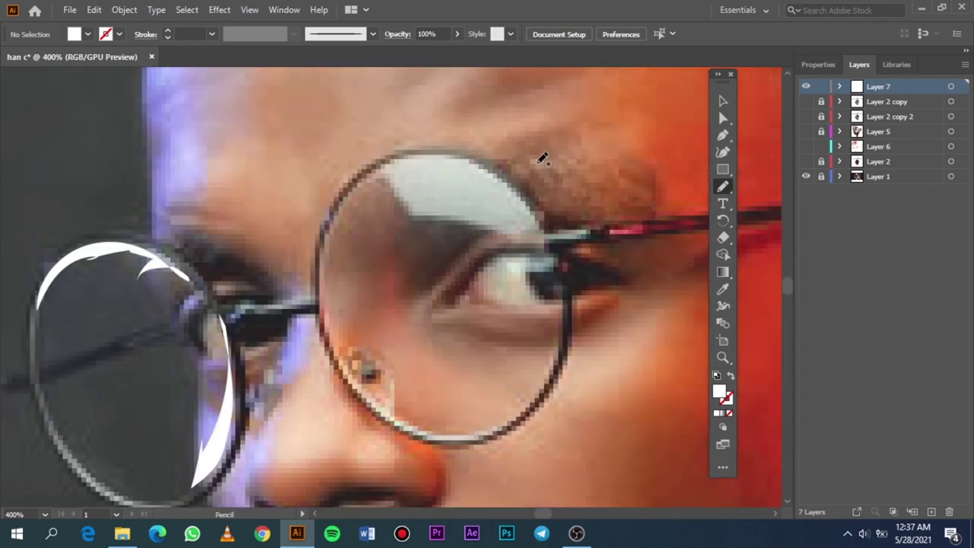
{"action": "scroll", "coordinate": [525, 217], "scroll_direction": "up", "scroll_amount": 1}
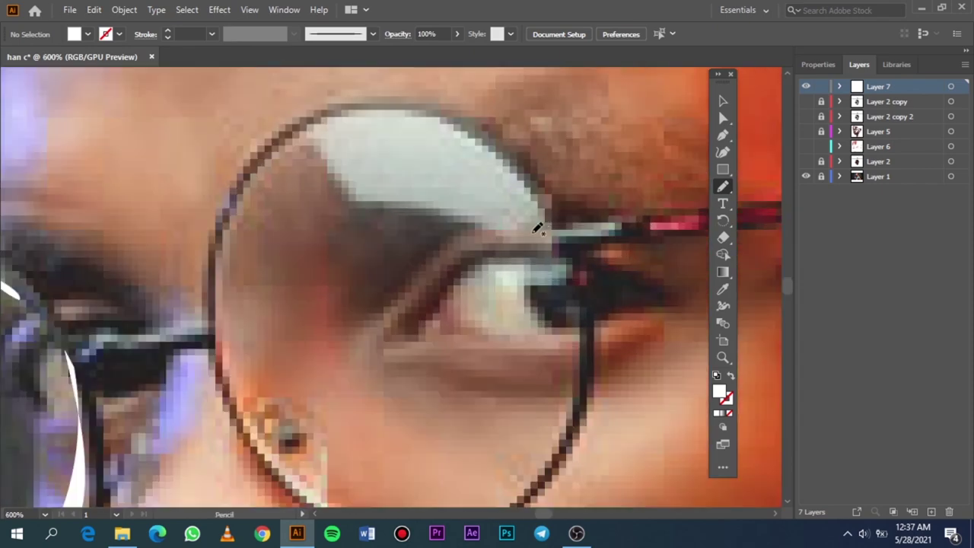
{"action": "mouse_move", "coordinate": [541, 225]}
{"action": "left_mouse_down"}
{"action": "mouse_move", "coordinate": [386, 207]}
{"action": "mouse_move", "coordinate": [354, 196]}
{"action": "mouse_move", "coordinate": [318, 145]}
{"action": "mouse_move", "coordinate": [286, 137]}
{"action": "mouse_move", "coordinate": [354, 122]}
{"action": "mouse_move", "coordinate": [413, 130]}
{"action": "mouse_move", "coordinate": [478, 163]}
{"action": "mouse_move", "coordinate": [553, 245]}
{"action": "mouse_move", "coordinate": [498, 345]}
{"action": "mouse_move", "coordinate": [440, 392]}
{"action": "mouse_move", "coordinate": [443, 401]}
{"action": "mouse_move", "coordinate": [525, 365]}
{"action": "mouse_move", "coordinate": [567, 282]}
{"action": "mouse_move", "coordinate": [588, 194]}
{"action": "mouse_move", "coordinate": [569, 203]}
{"action": "mouse_move", "coordinate": [533, 263]}
{"action": "mouse_move", "coordinate": [542, 271]}
{"action": "left_mouse_up"}
{"action": "scroll", "coordinate": [553, 245], "scroll_direction": "down", "scroll_amount": 1}
{"action": "scroll", "coordinate": [554, 246], "scroll_direction": "down", "scroll_amount": 2}
{"action": "scroll", "coordinate": [555, 245], "scroll_direction": "down", "scroll_amount": 1}
{"action": "key", "text": "ctrl"}
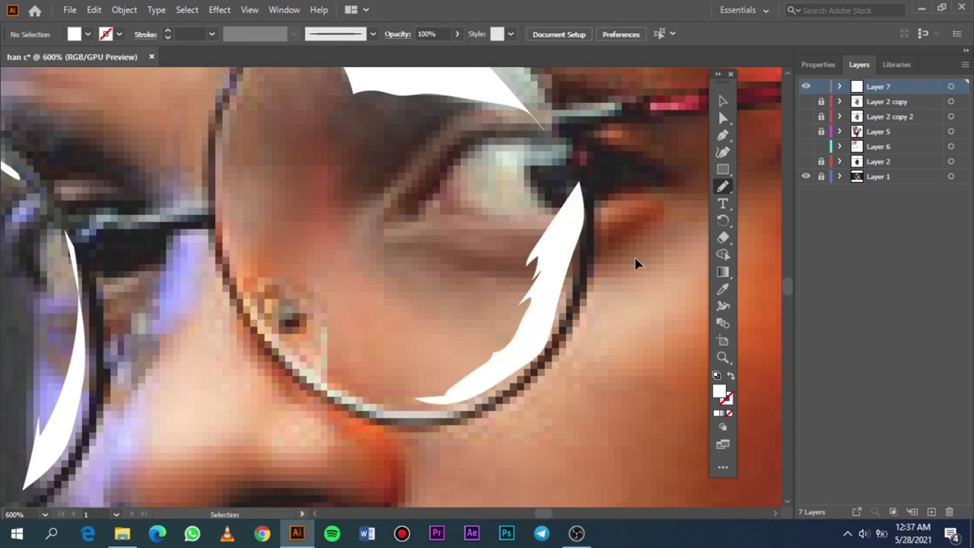
{"action": "key", "text": "ctrl+0"}
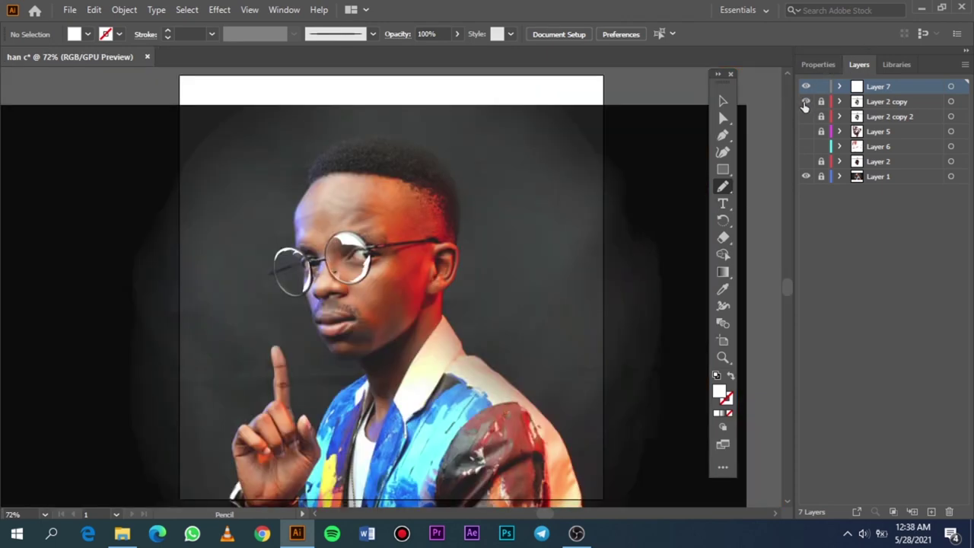
Show the cartoon layers, hide the reference photo, and select a forehead shape.
{"action": "left_click_drag", "start_coordinate": [805, 105], "coordinate": [804, 168]}
{"action": "left_click", "coordinate": [805, 176]}
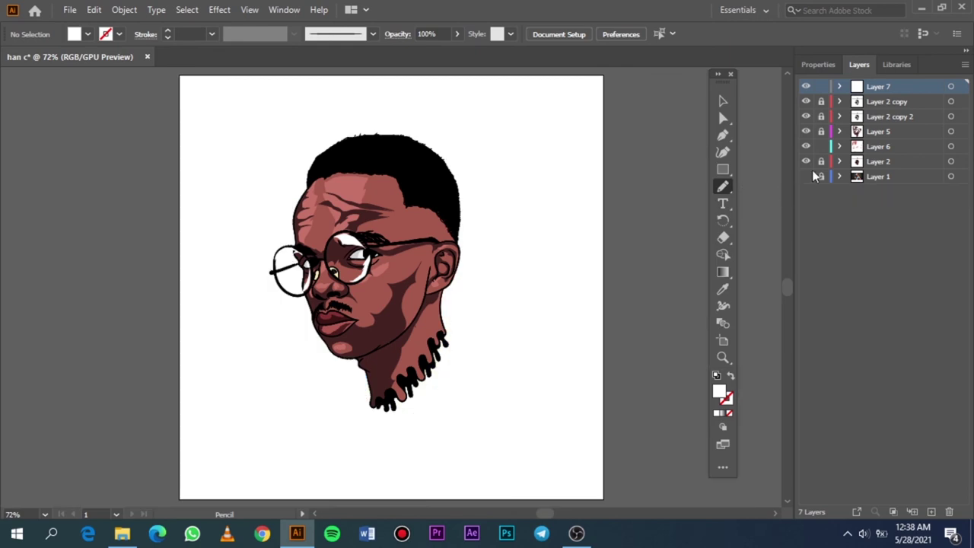
{"action": "left_click", "coordinate": [724, 102]}
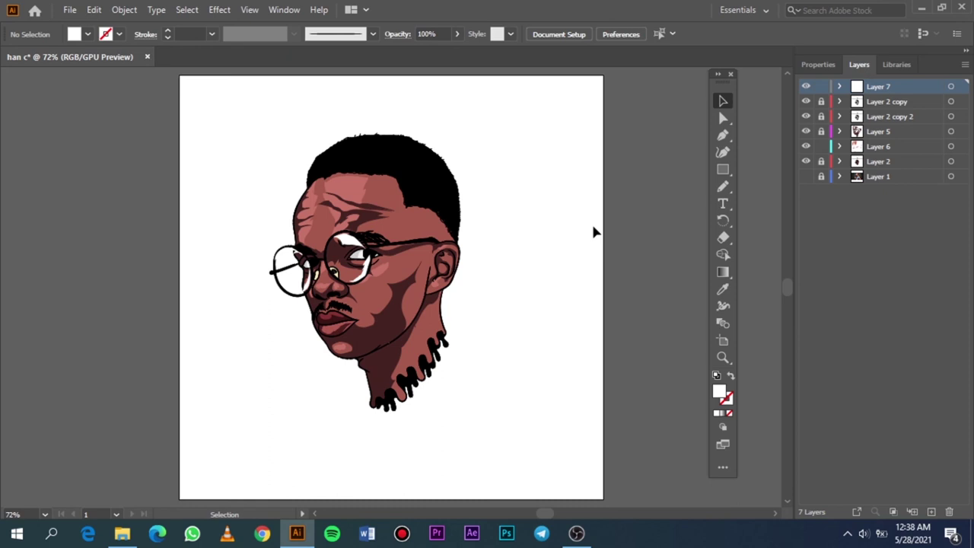
{"action": "left_click", "coordinate": [364, 196]}
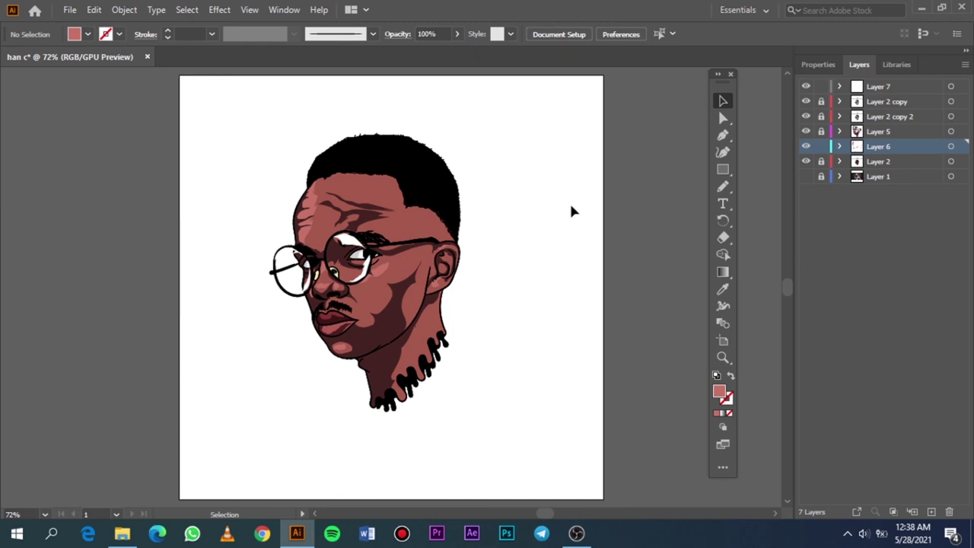
Over the reference photo, draw a pink highlight shape on the forehead above the brow.
{"action": "scroll", "coordinate": [395, 178], "scroll_direction": "up", "scroll_amount": 4}
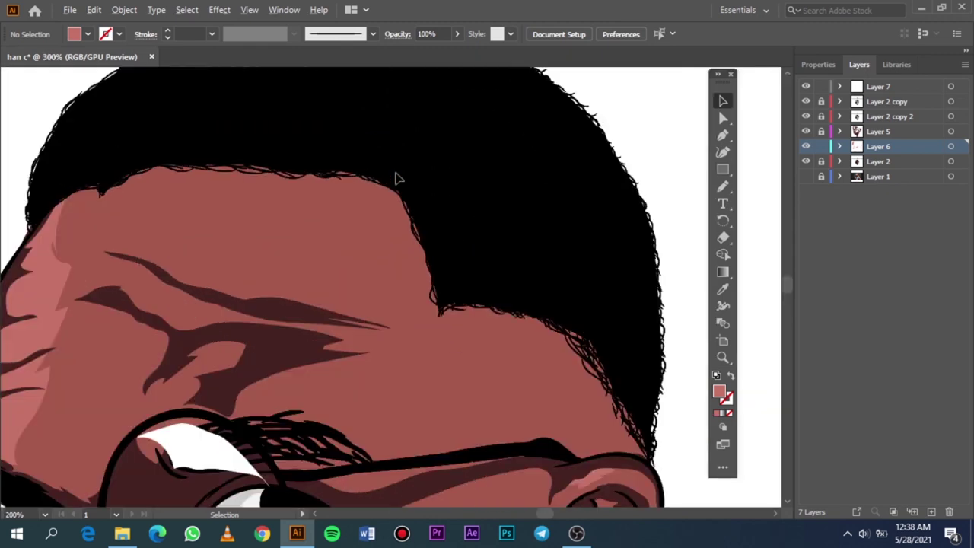
{"action": "scroll", "coordinate": [299, 251], "scroll_direction": "left", "scroll_amount": 3}
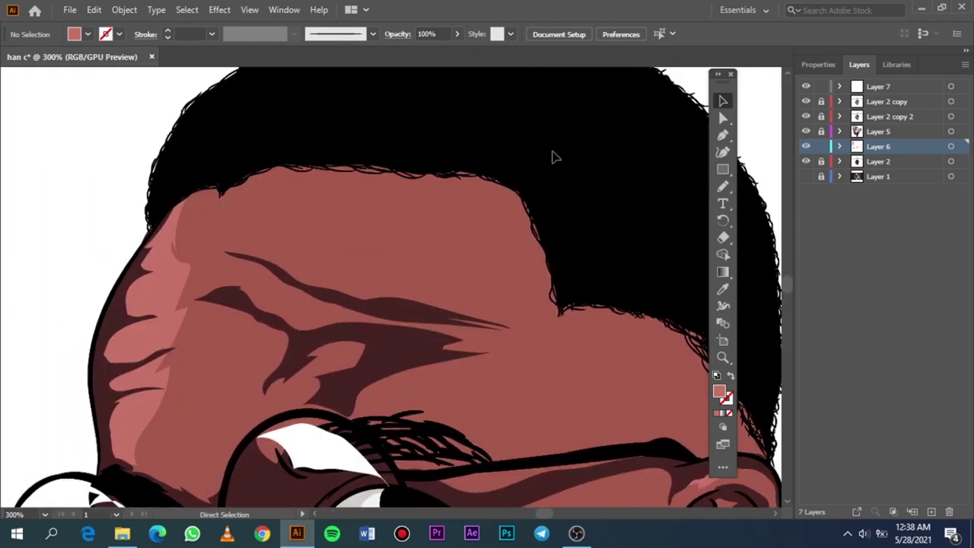
{"action": "left_click", "coordinate": [806, 175]}
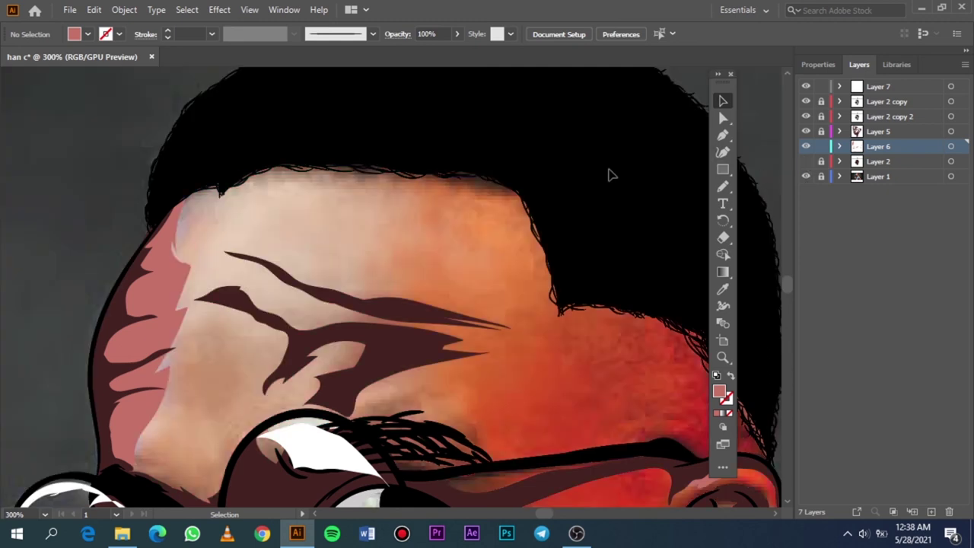
{"action": "scroll", "coordinate": [350, 342], "scroll_direction": "down", "scroll_amount": 1}
{"action": "key", "text": "n"}
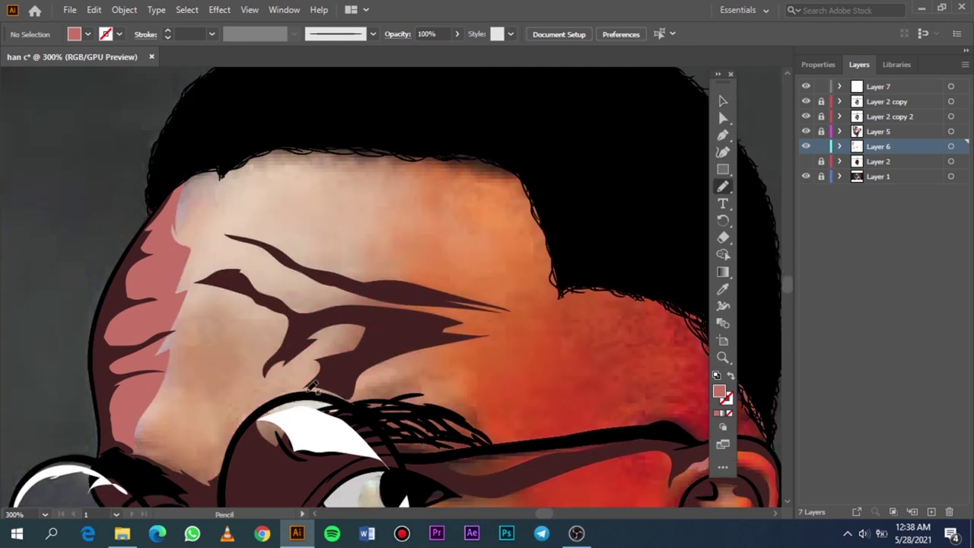
{"action": "mouse_move", "coordinate": [312, 390]}
{"action": "left_mouse_down"}
{"action": "mouse_move", "coordinate": [362, 202]}
{"action": "mouse_move", "coordinate": [265, 302]}
{"action": "left_mouse_up"}
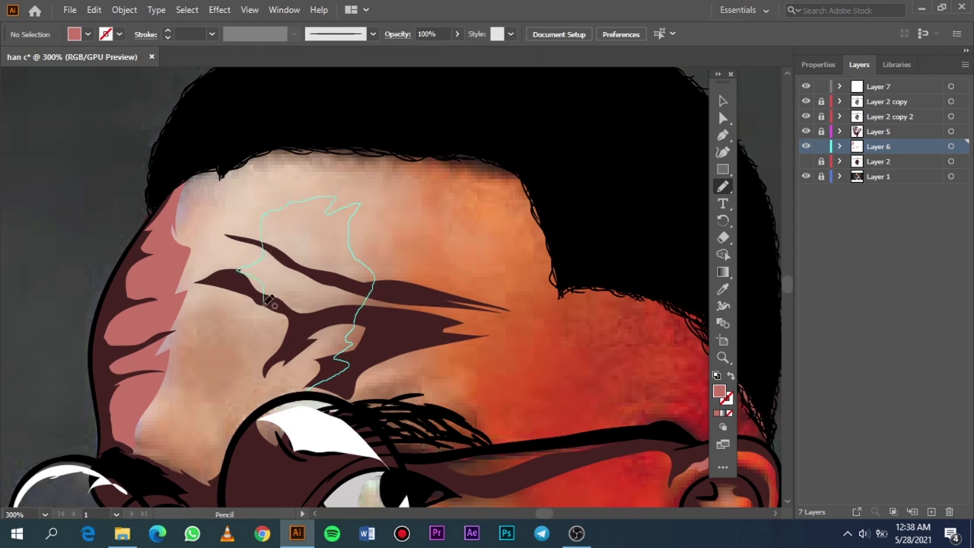
{"action": "left_click_drag", "start_coordinate": [267, 299], "coordinate": [332, 380]}
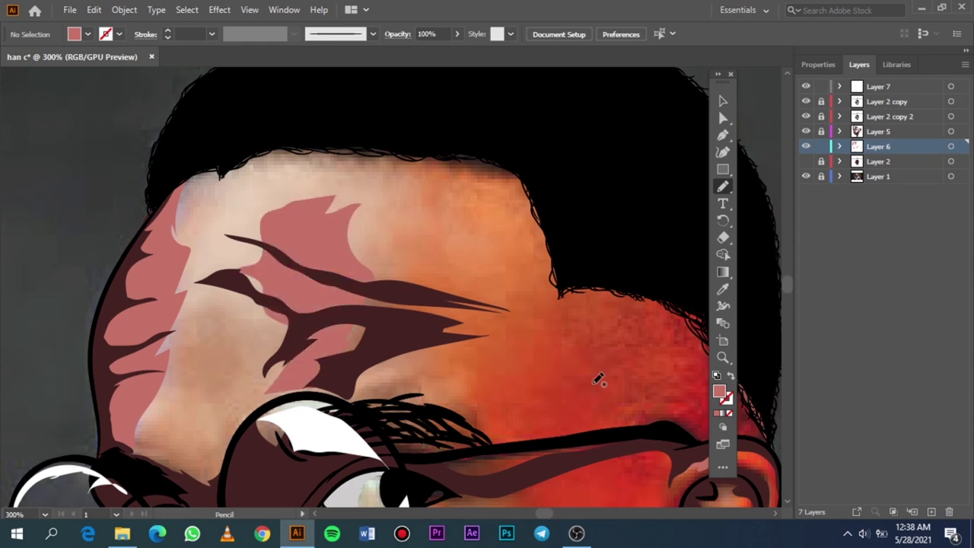
Restore the brown skin-tone layer, hide the photo, and target all Layer 6 highlights.
{"action": "key", "text": "ctrl+0"}
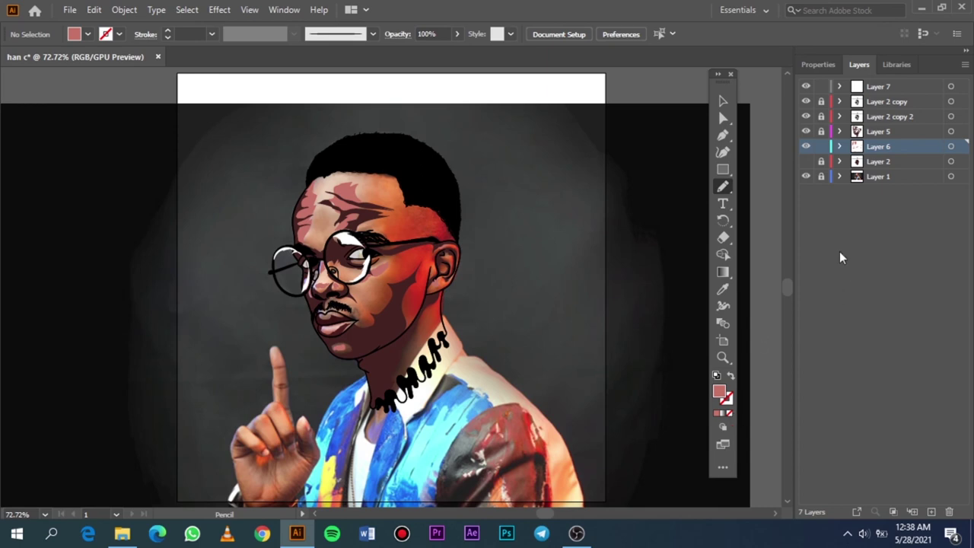
{"action": "left_click", "coordinate": [805, 162]}
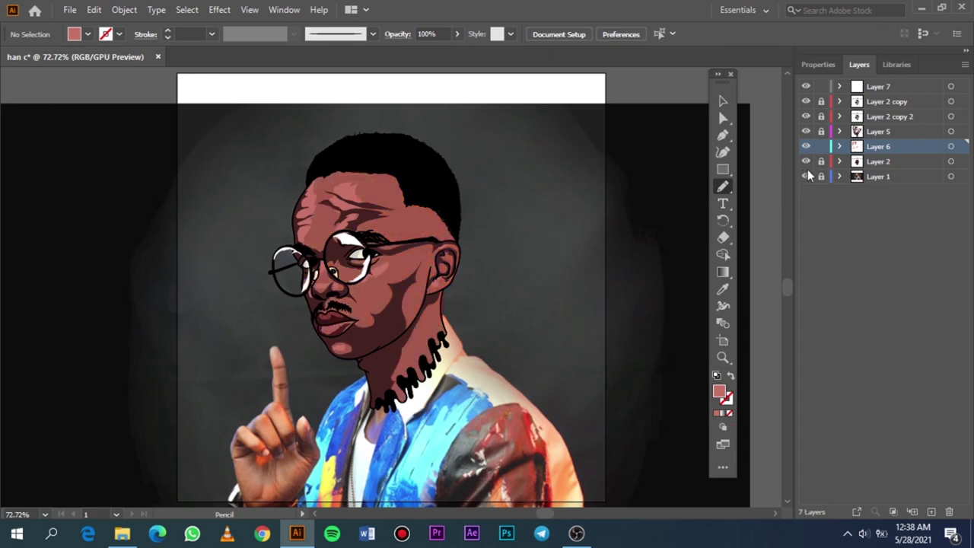
{"action": "left_click", "coordinate": [805, 176]}
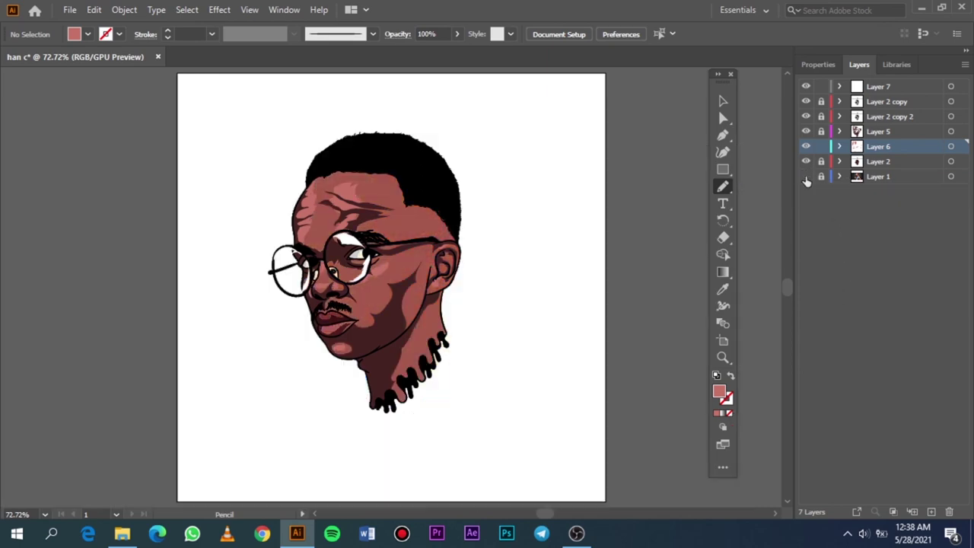
{"action": "left_click", "coordinate": [950, 146]}
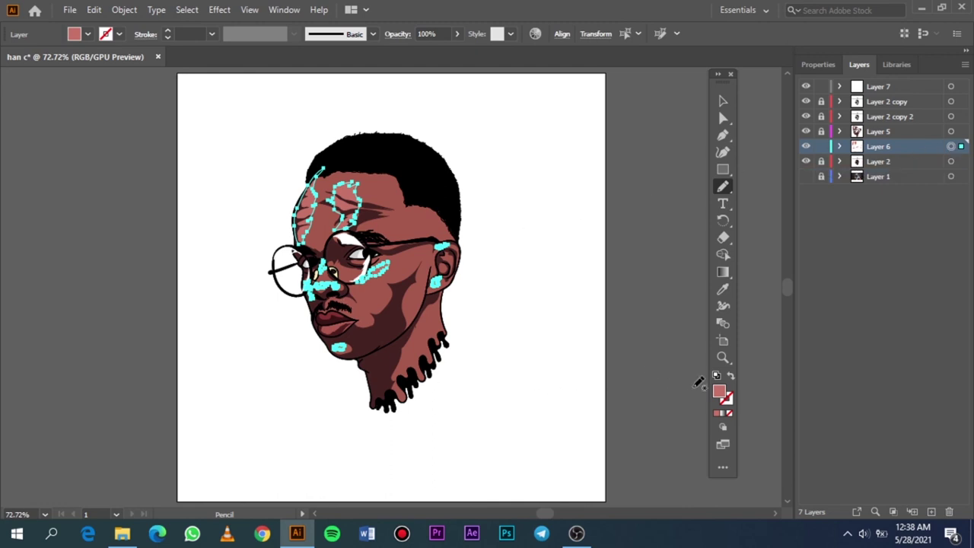
Give the targeted Layer 6 highlights a lighter pink fill in the Color Picker, then deselect.
{"action": "double_click", "coordinate": [718, 391]}
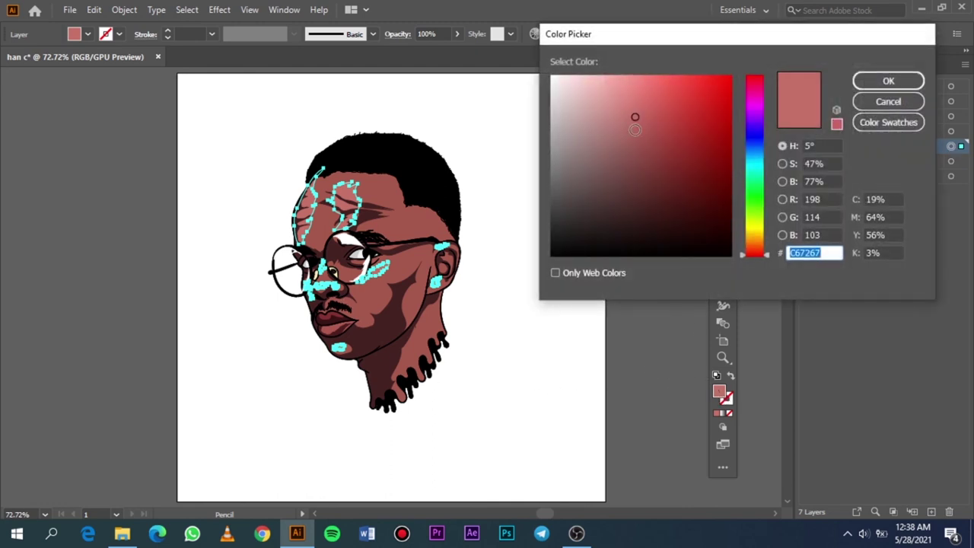
{"action": "left_click_drag", "start_coordinate": [633, 125], "coordinate": [623, 95]}
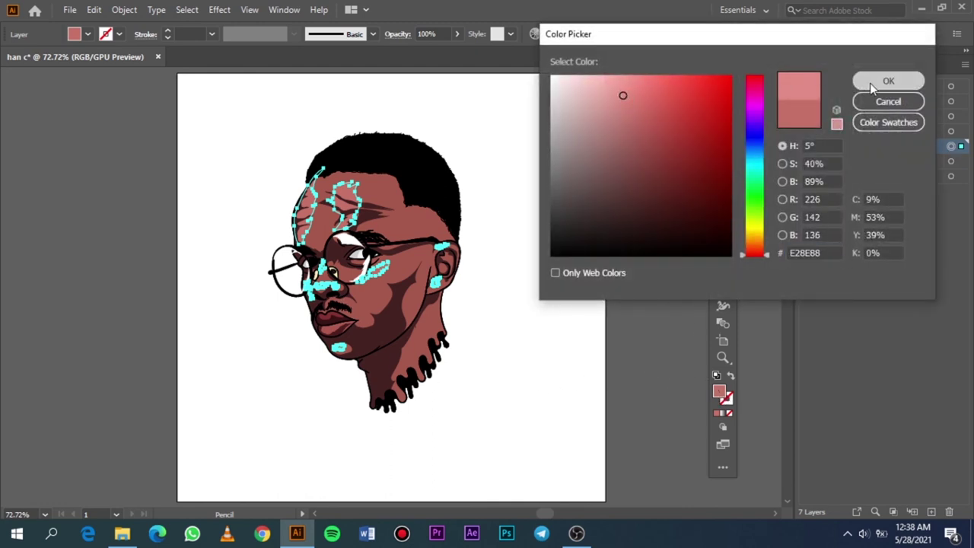
{"action": "left_click", "coordinate": [869, 83]}
{"action": "left_click", "coordinate": [723, 101]}
{"action": "left_click", "coordinate": [681, 158]}
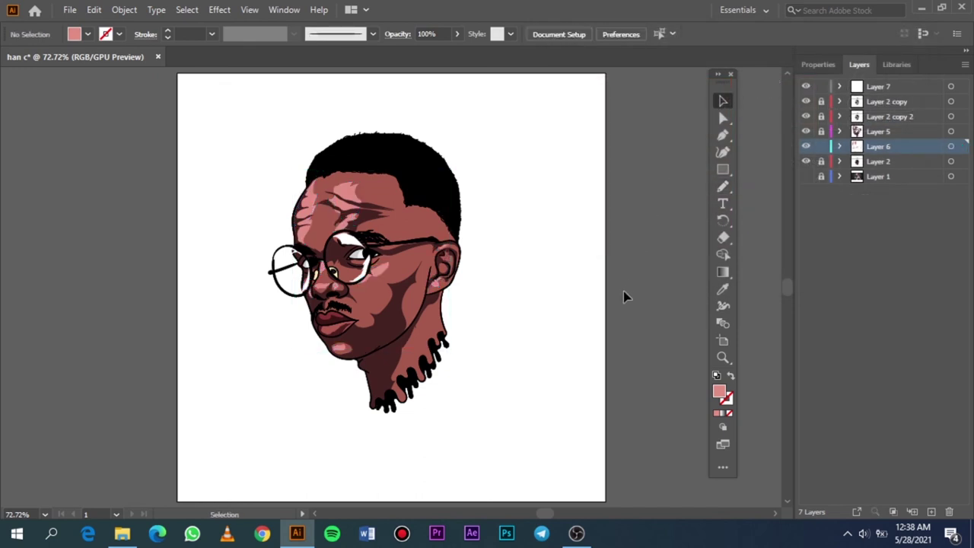
Reselect every highlight path, including the forehead one, and refill them with lighter pink #D3817A.
{"action": "left_click", "coordinate": [345, 200]}
{"action": "left_click", "coordinate": [544, 243]}
{"action": "key", "text": "a"}
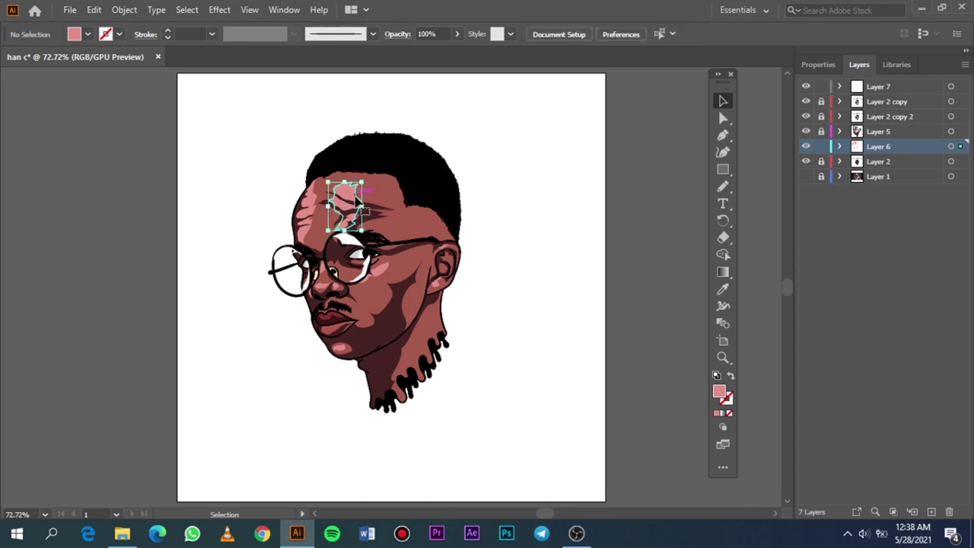
{"action": "left_click", "coordinate": [348, 201]}
{"action": "key", "text": "ctrl+a"}
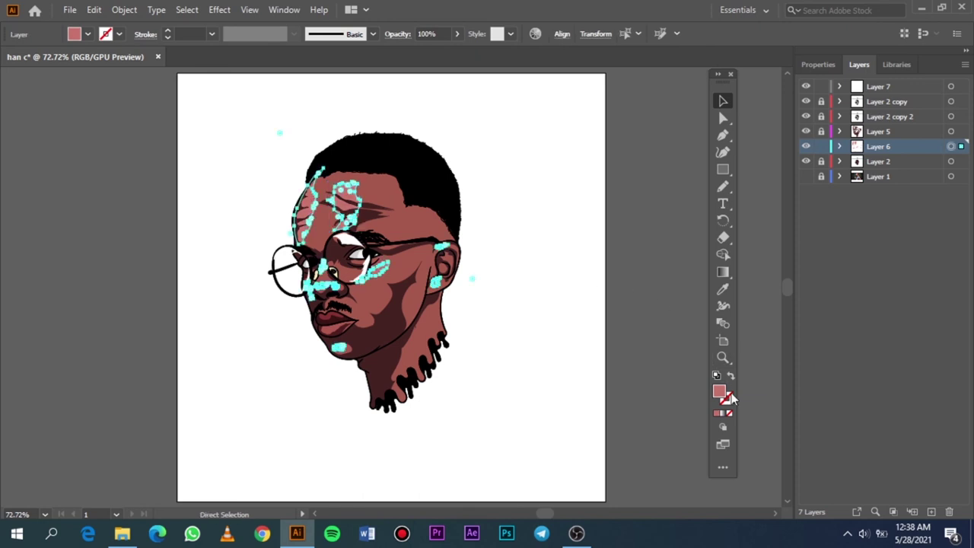
{"action": "double_click", "coordinate": [719, 393]}
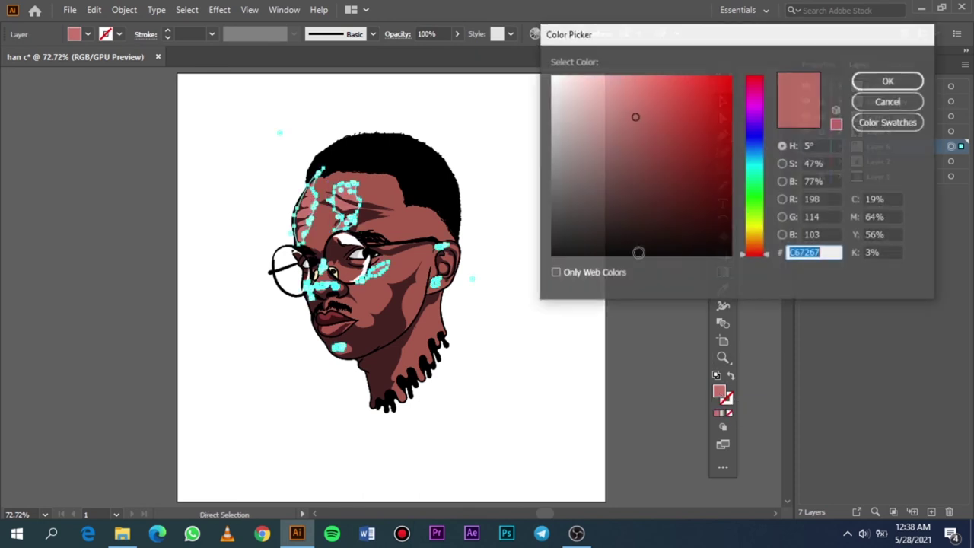
{"action": "left_click", "coordinate": [625, 104]}
{"action": "left_click", "coordinate": [887, 81]}
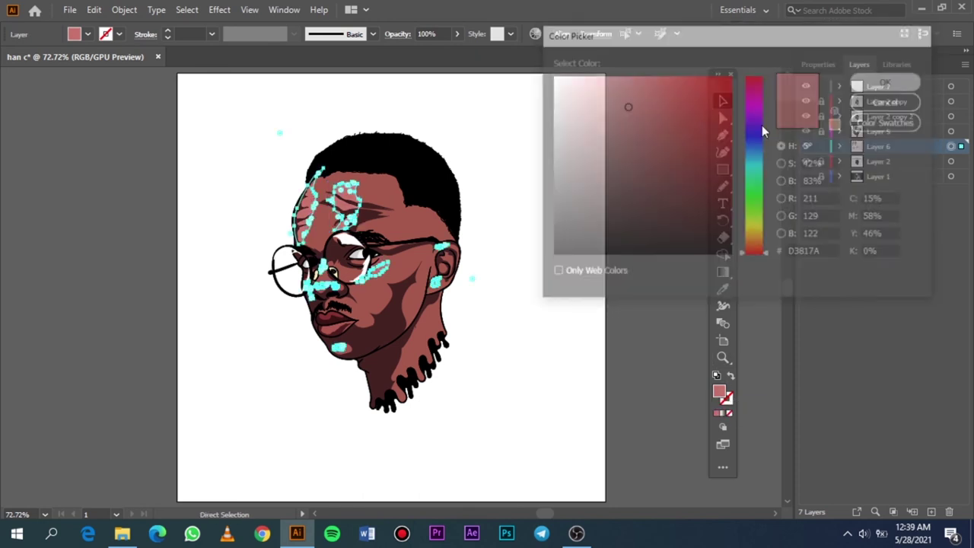
{"action": "key", "text": "v"}
{"action": "left_click", "coordinate": [575, 211]}
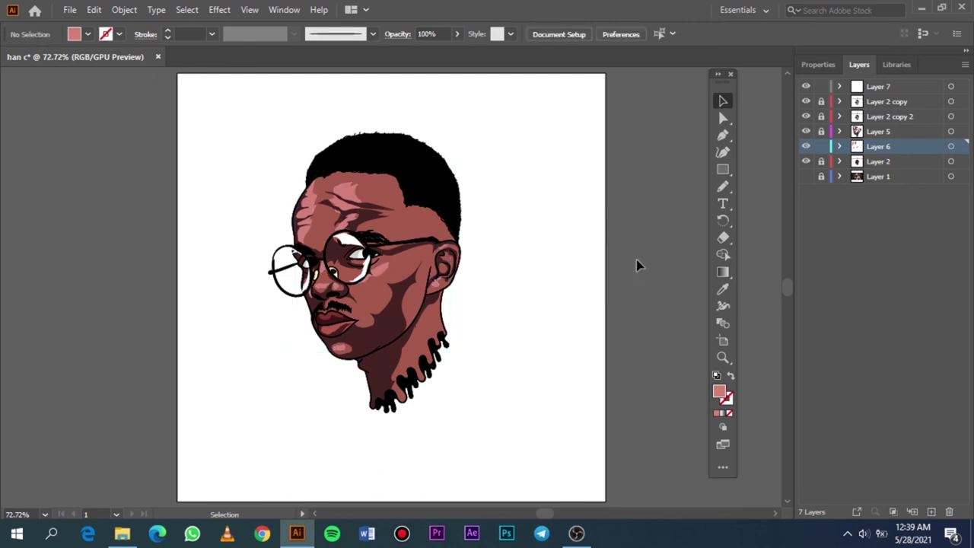